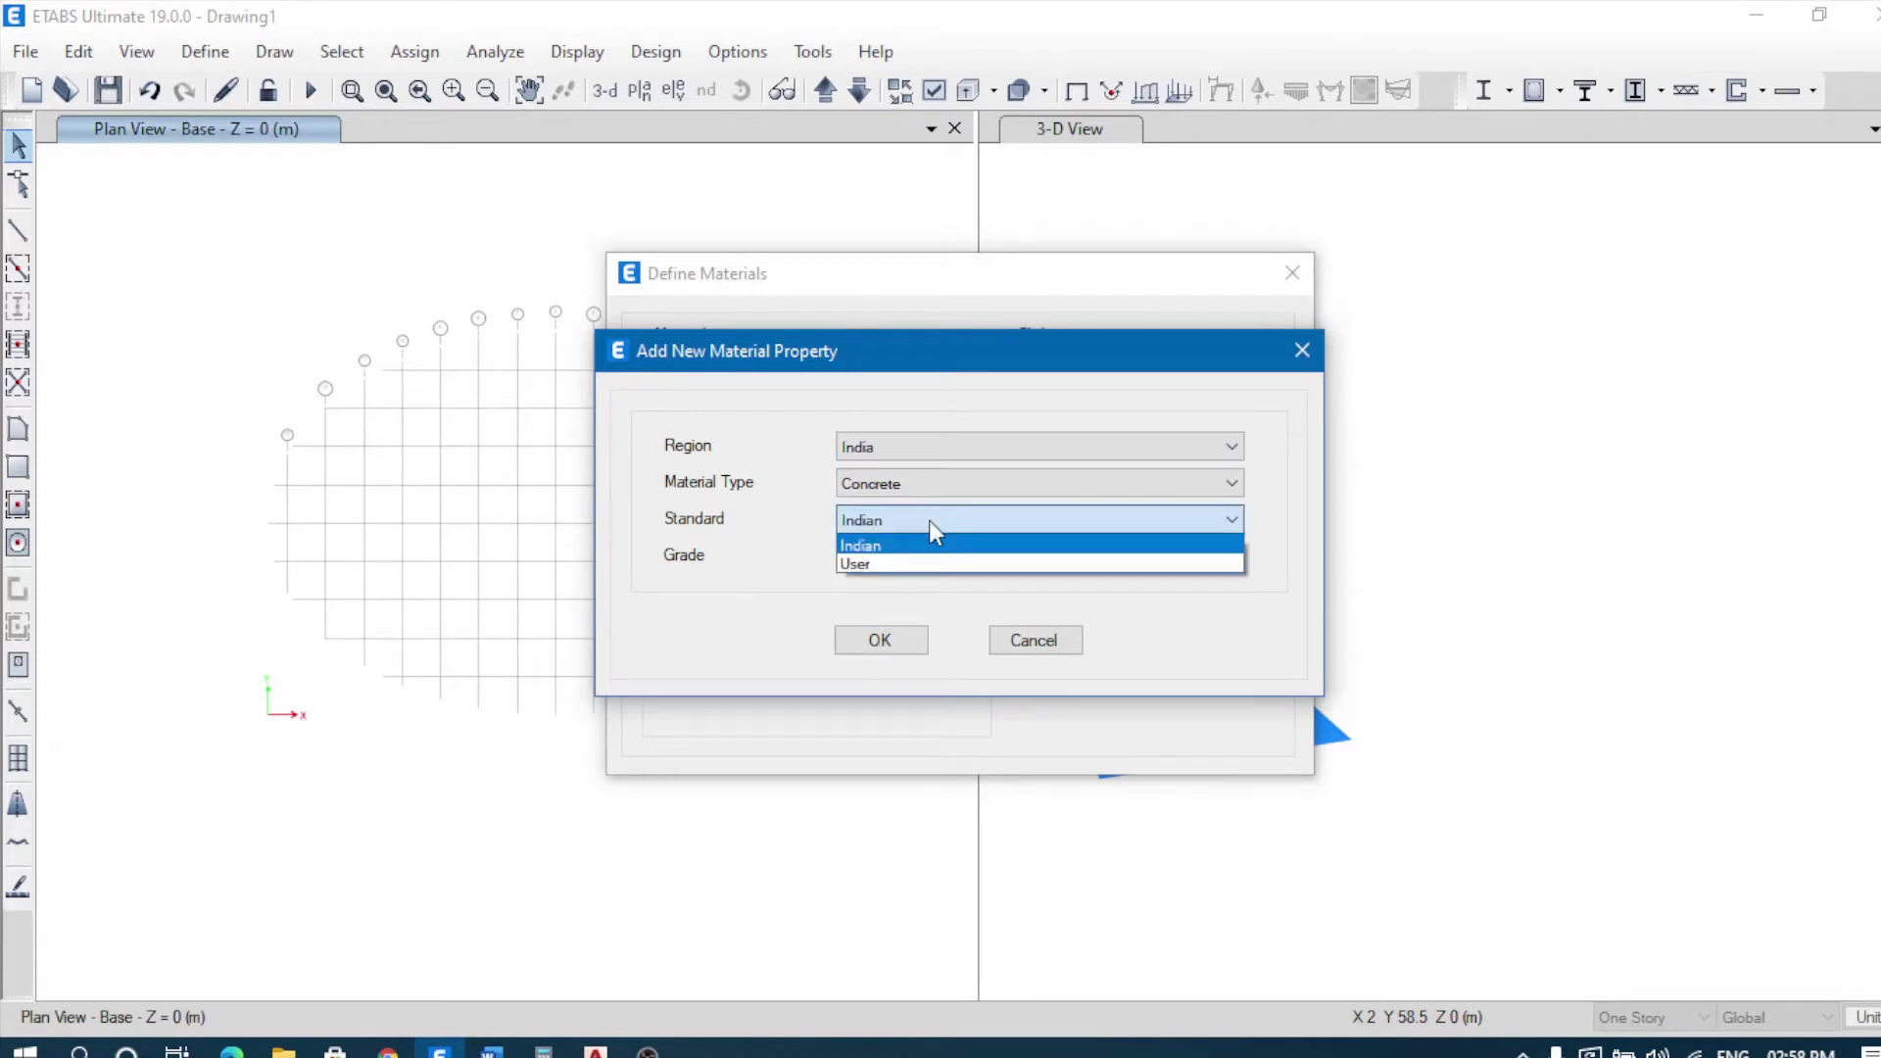
# Step: Add the Indian-standard concrete materials M40 and M35, keeping their default properties
pyautogui.click(880, 639)
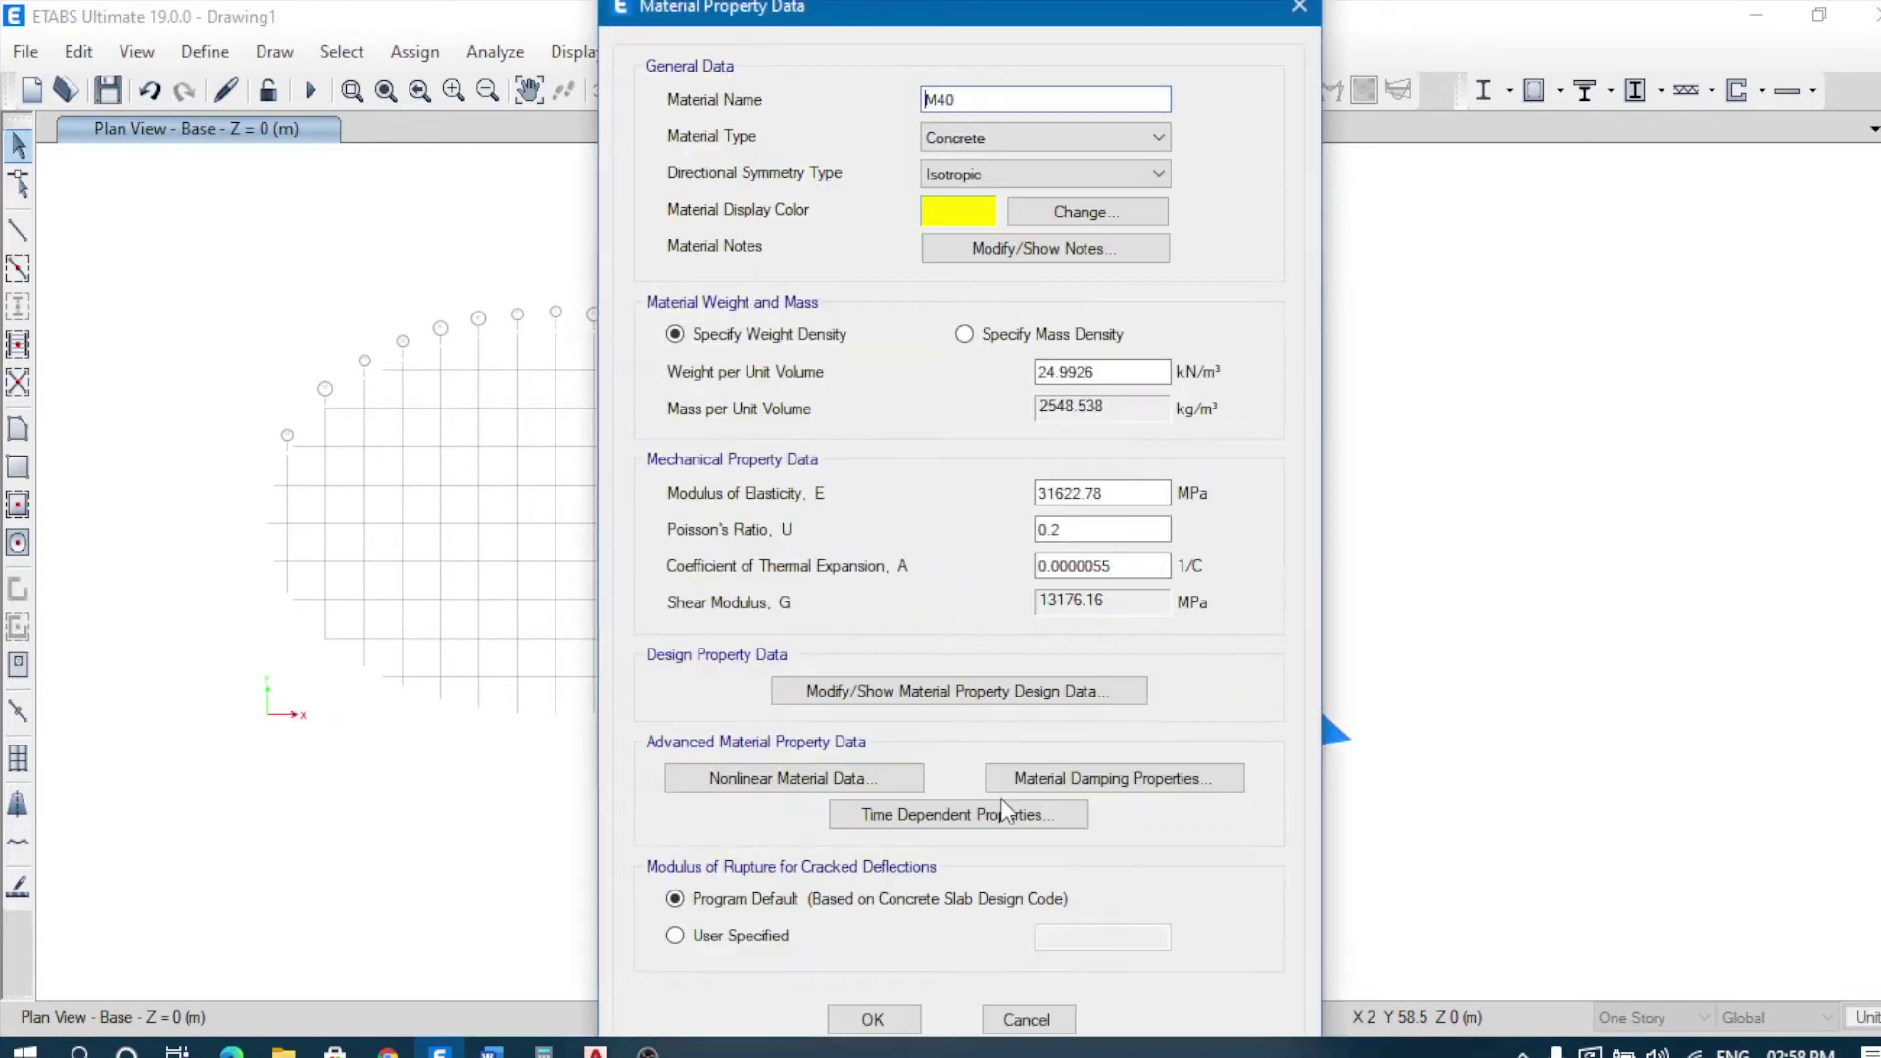
pyautogui.click(895, 1014)
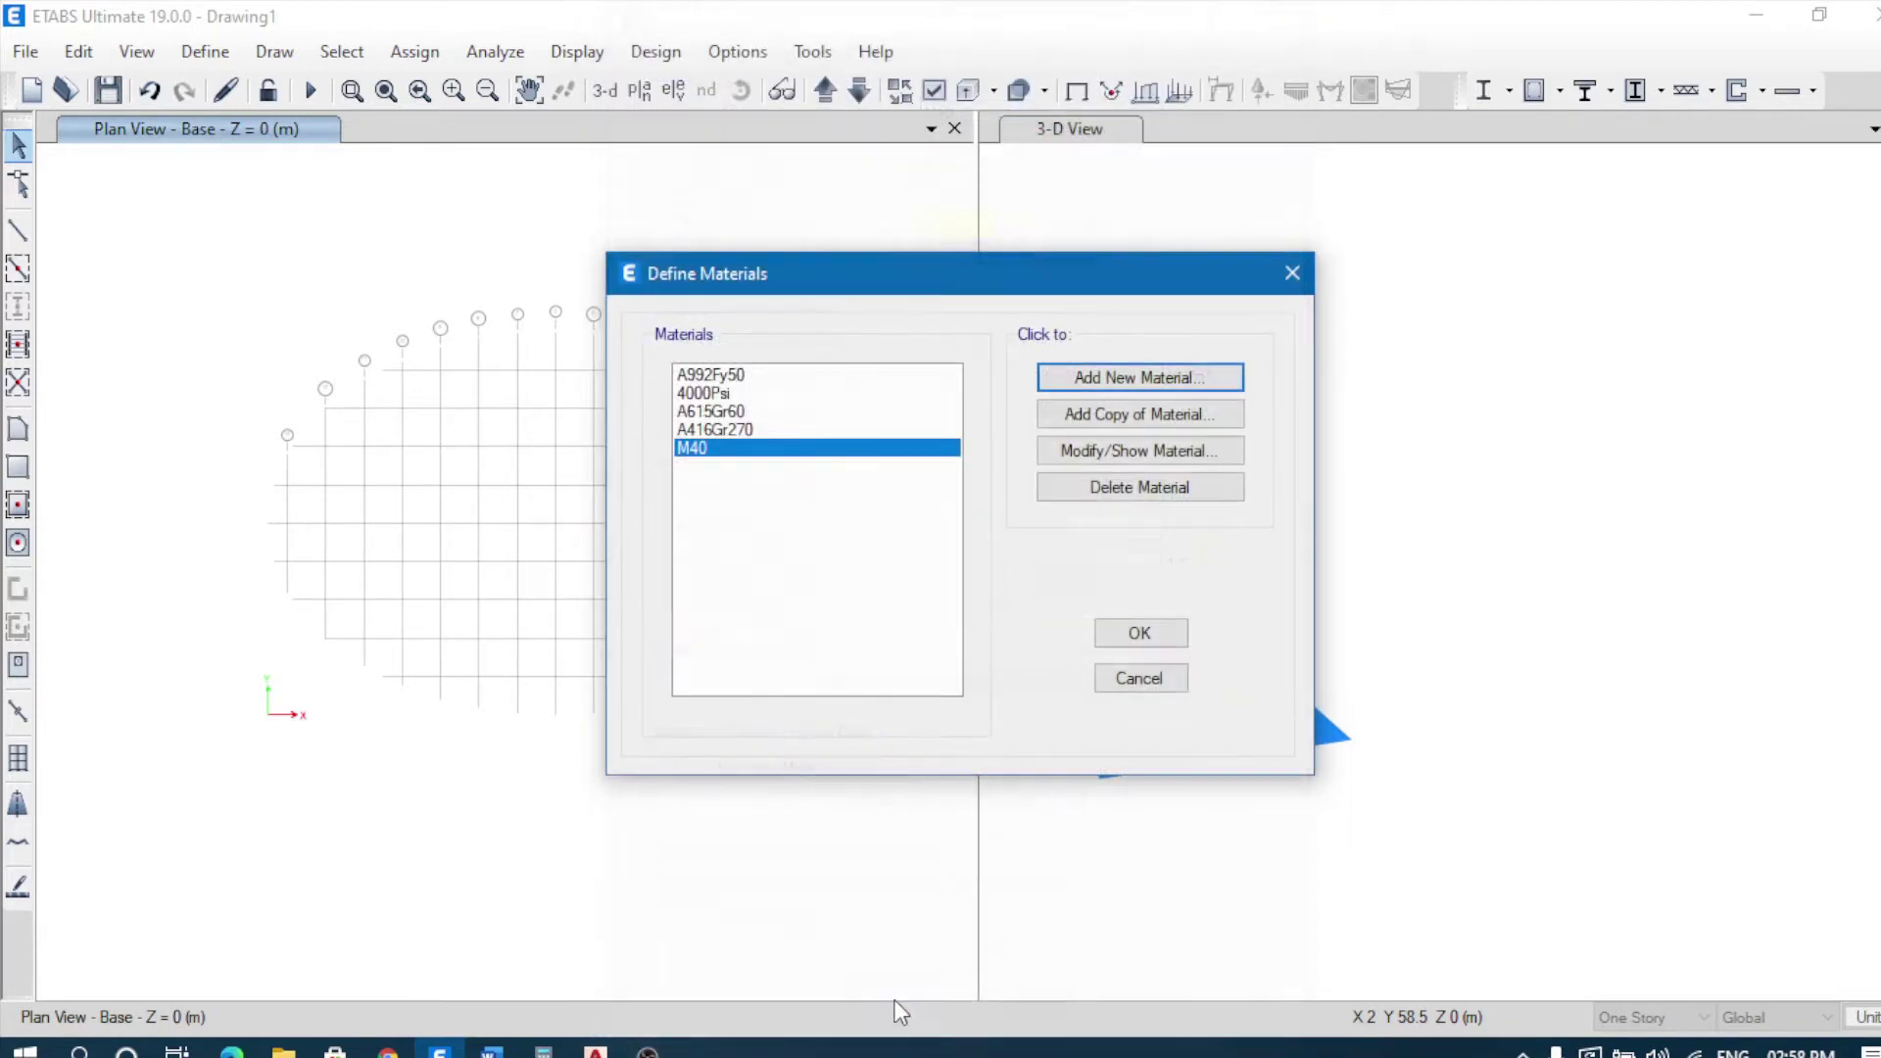
pyautogui.click(1129, 380)
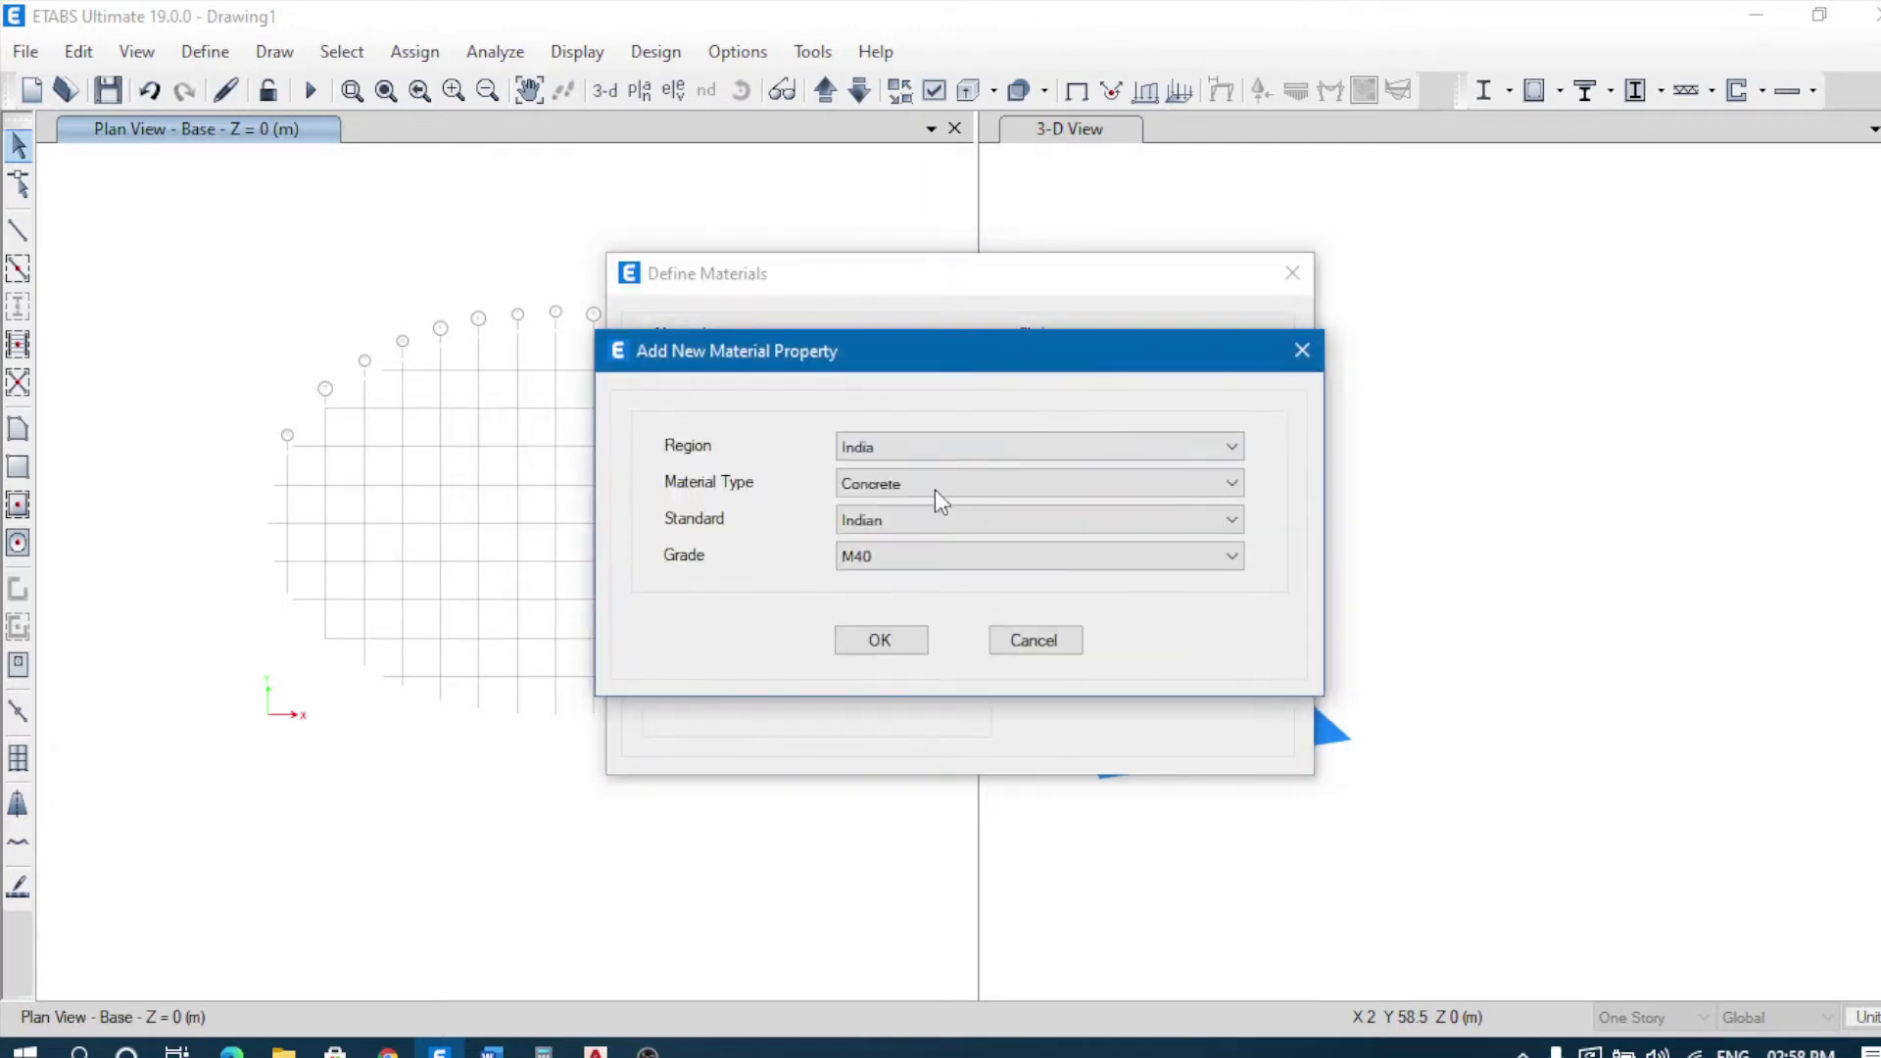
pyautogui.click(895, 556)
pyautogui.click(885, 655)
pyautogui.click(882, 639)
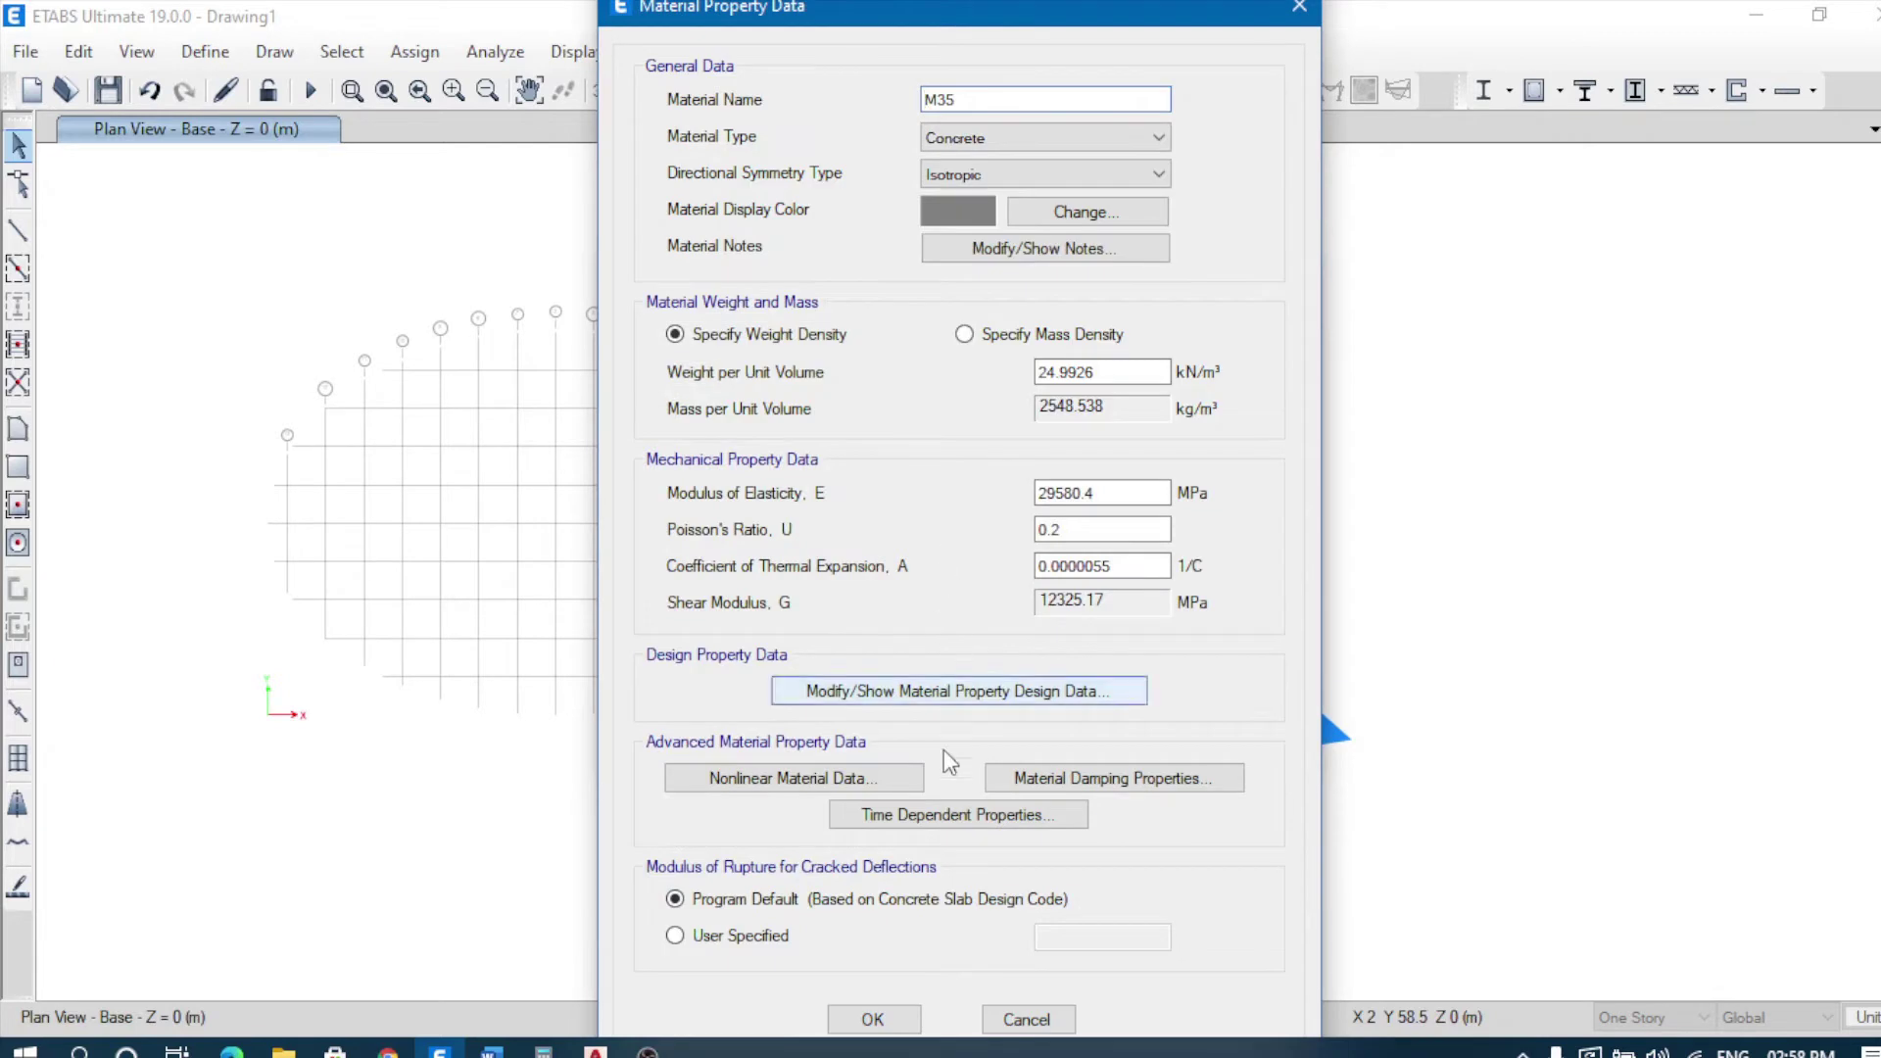
pyautogui.click(872, 1019)
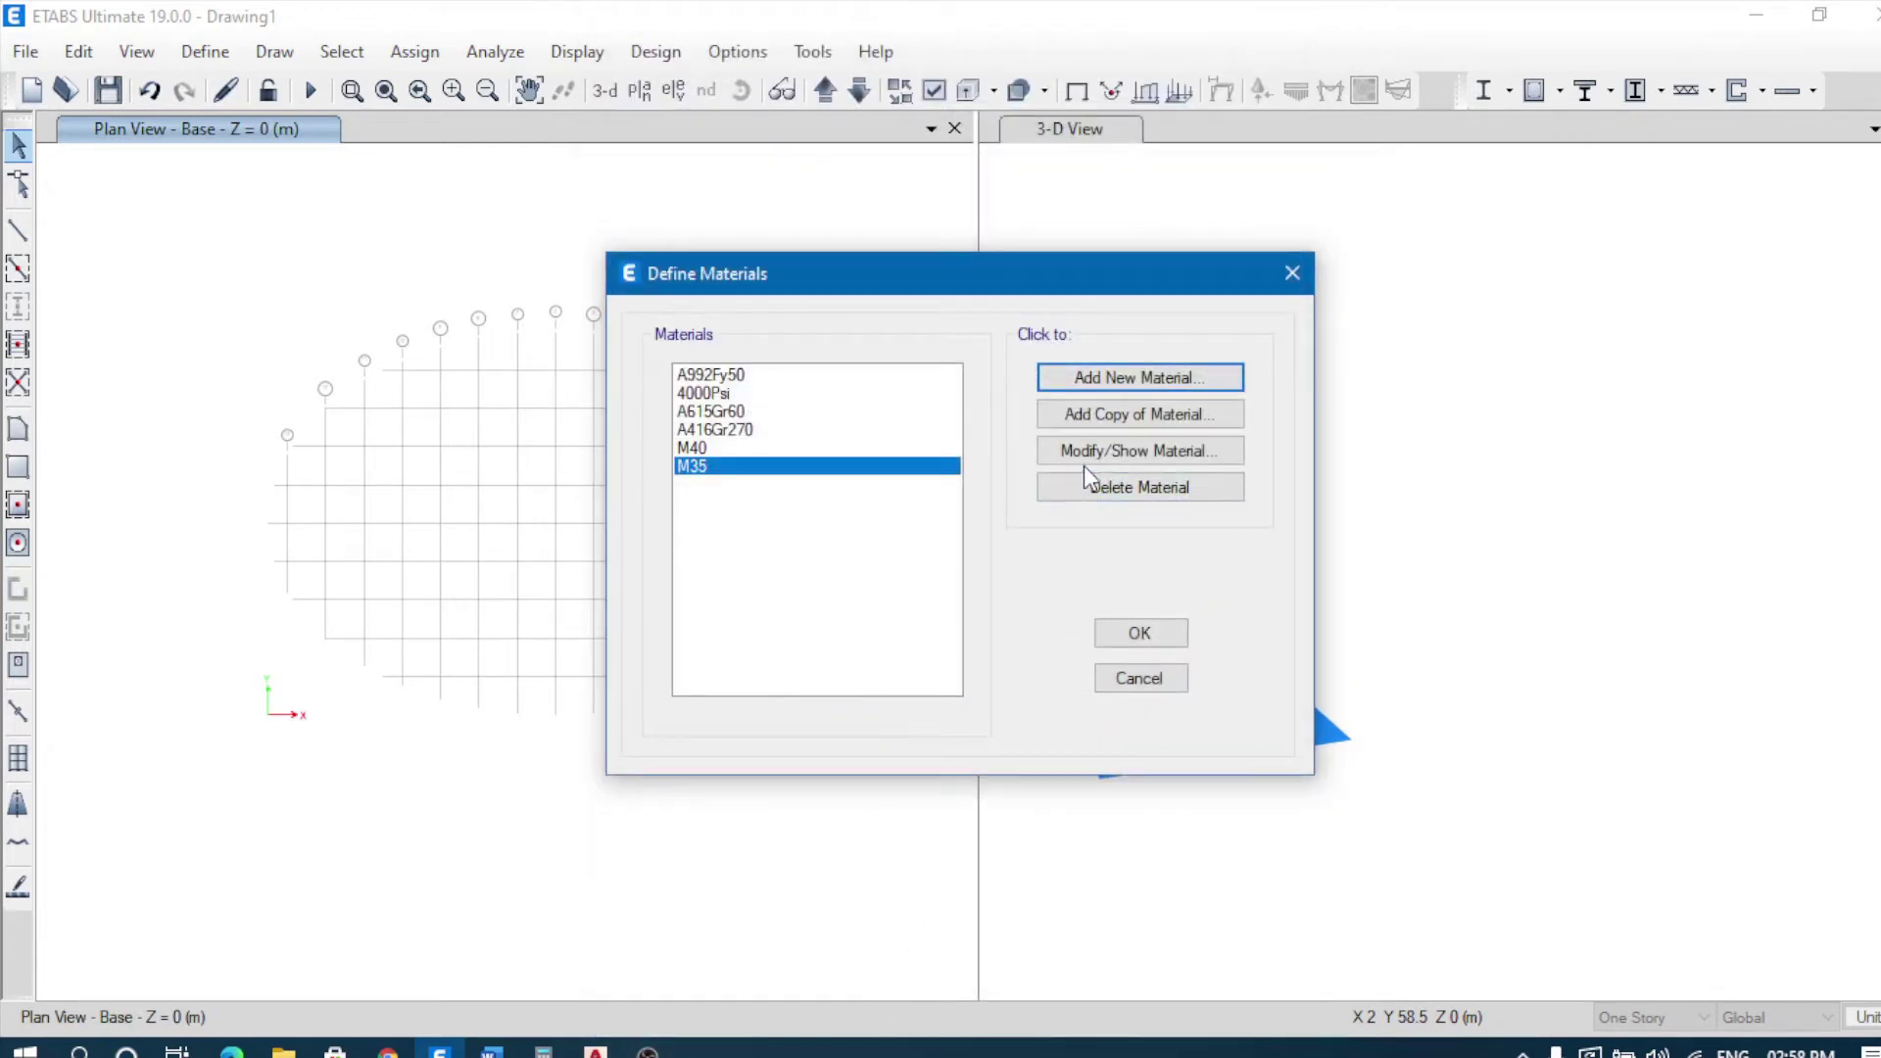
# Step: Add a rebar material of grade HYSD550 to the India region materials with its default properties
pyautogui.click(1129, 382)
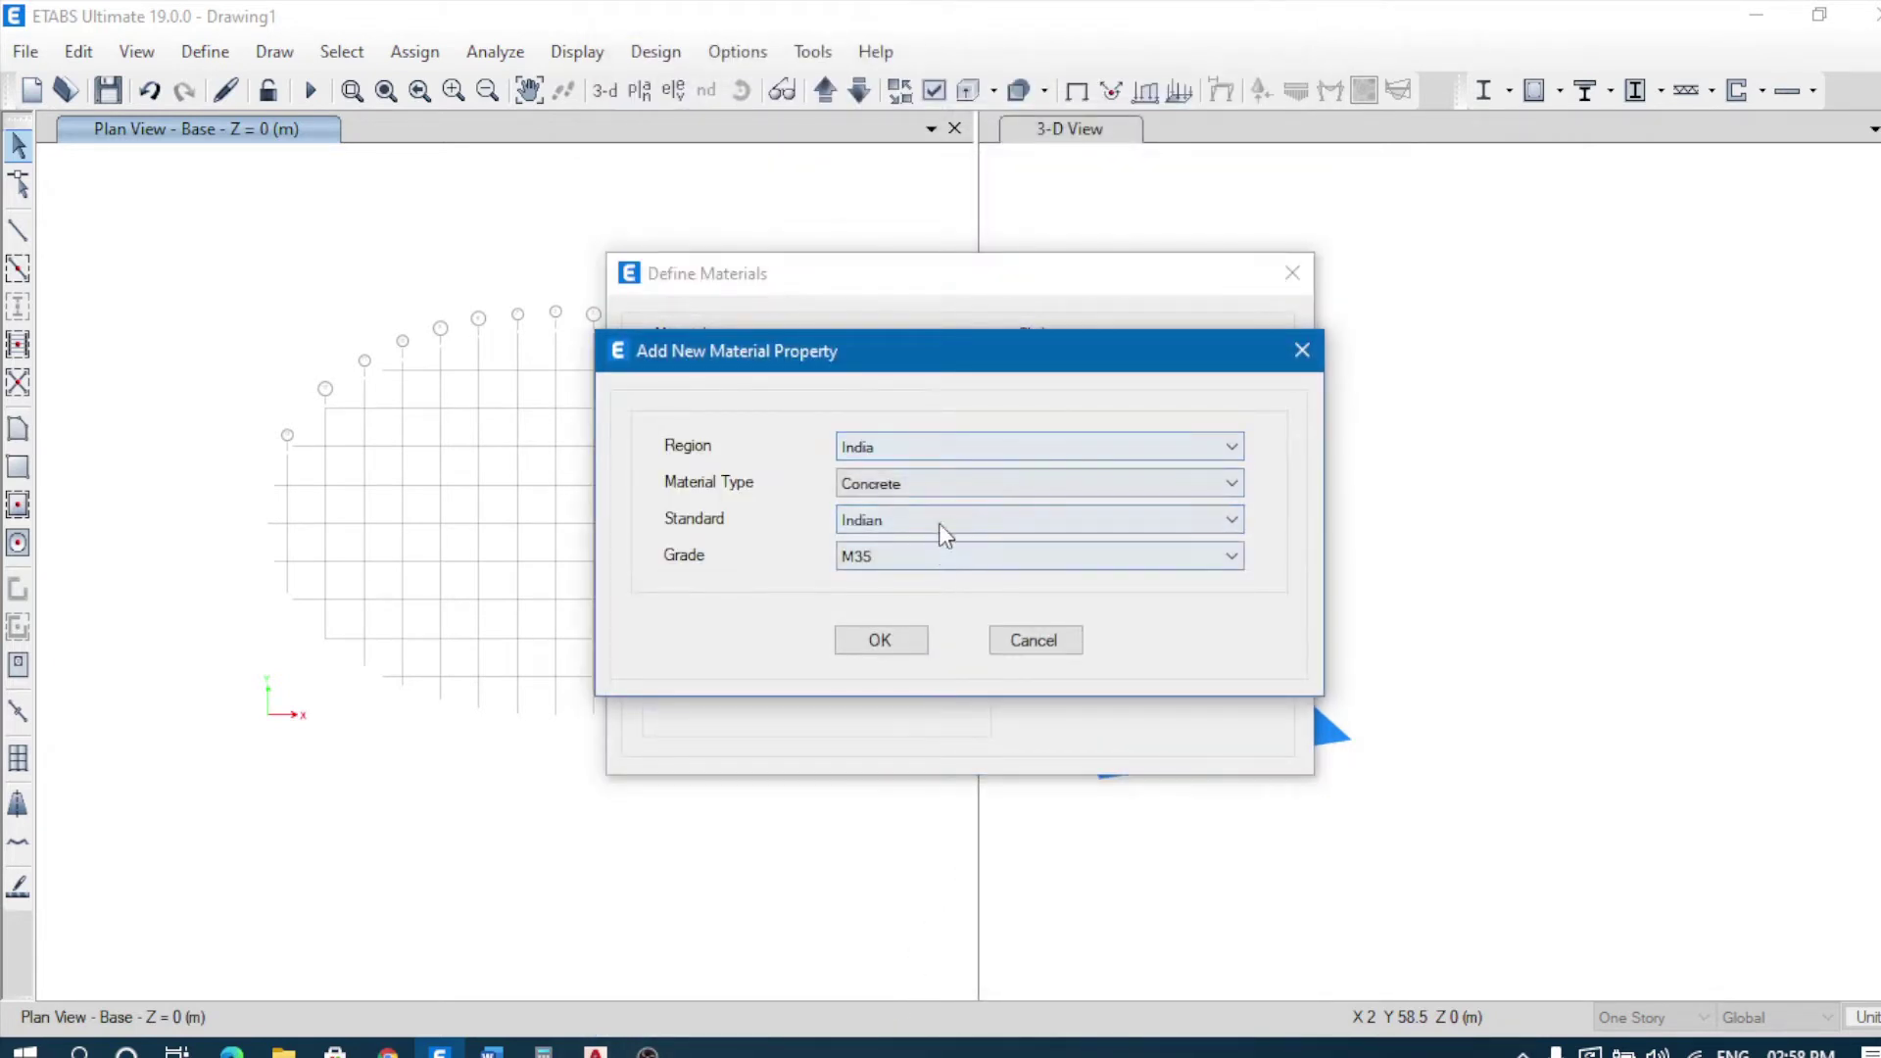
pyautogui.click(961, 483)
pyautogui.click(894, 584)
pyautogui.click(909, 556)
pyautogui.click(890, 642)
pyautogui.click(880, 641)
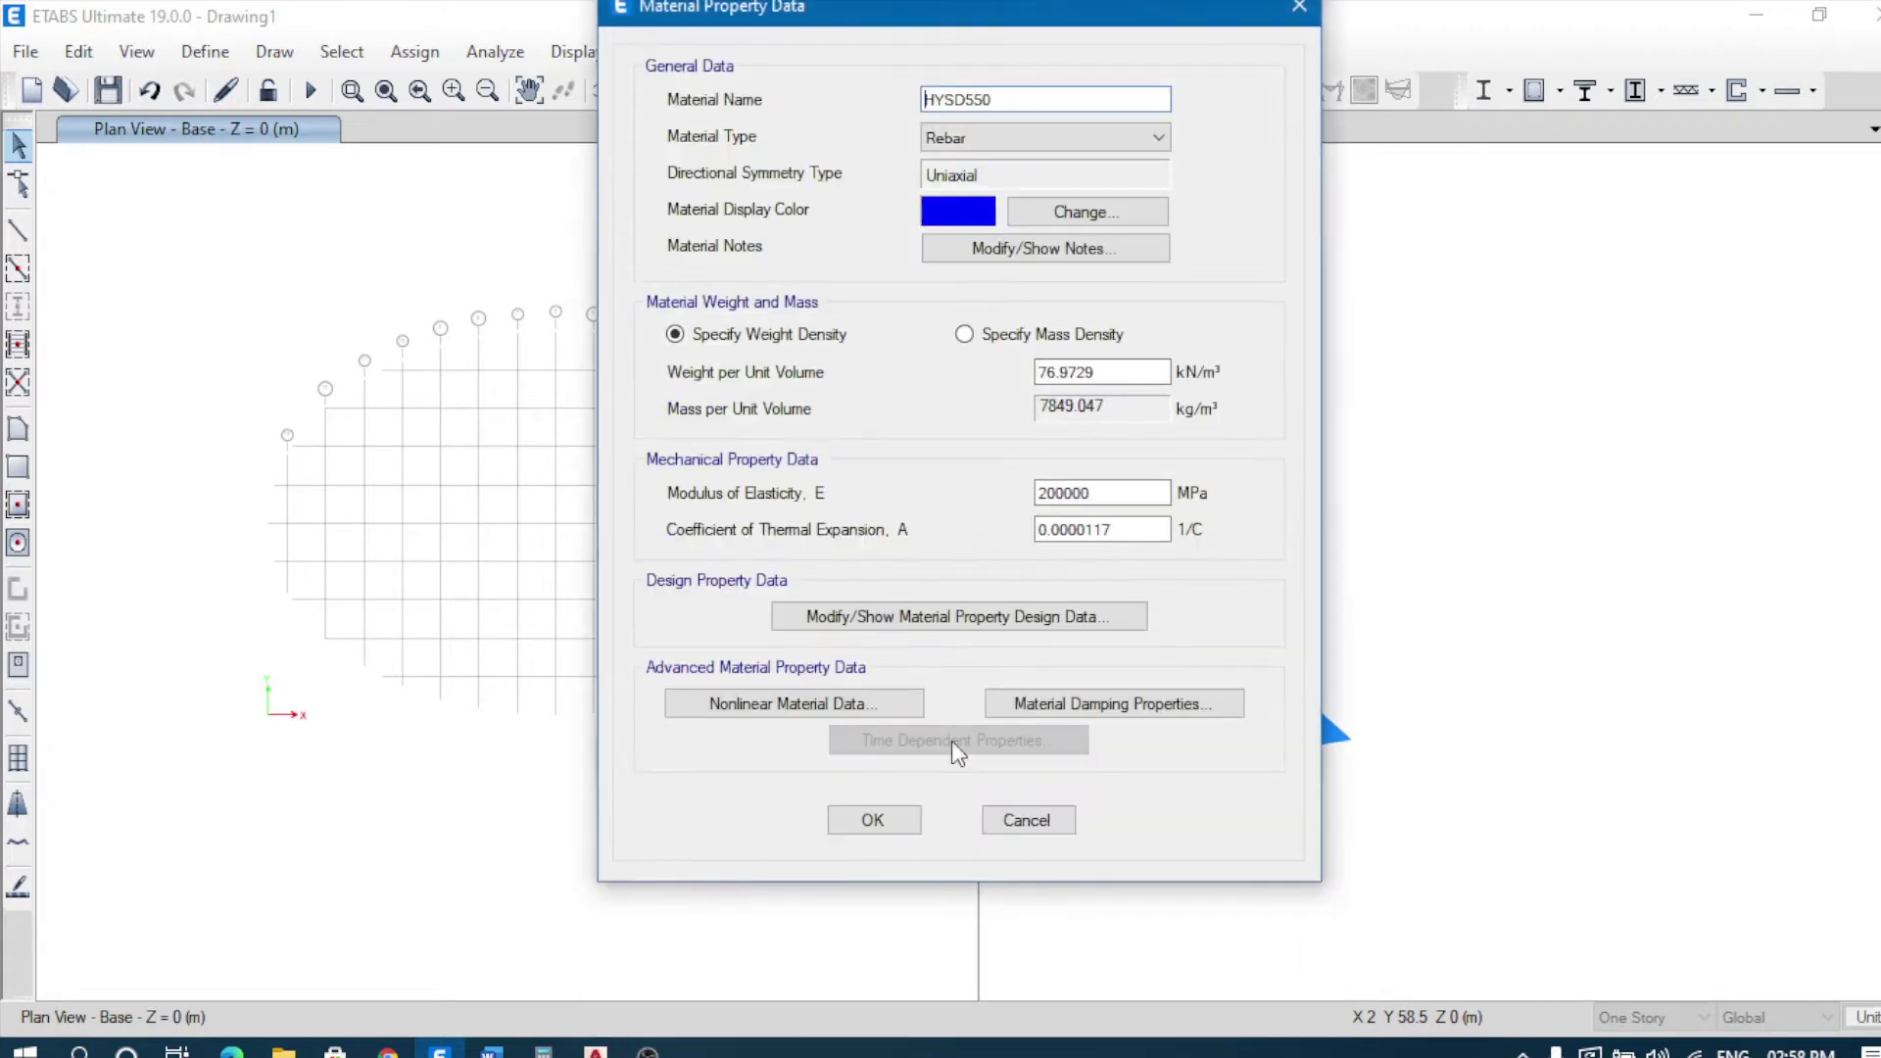
pyautogui.click(875, 823)
# Step: Add an Indian-standard steel material of grade Fe345 and accept the material definitions
pyautogui.click(1103, 382)
pyautogui.click(931, 485)
pyautogui.click(921, 509)
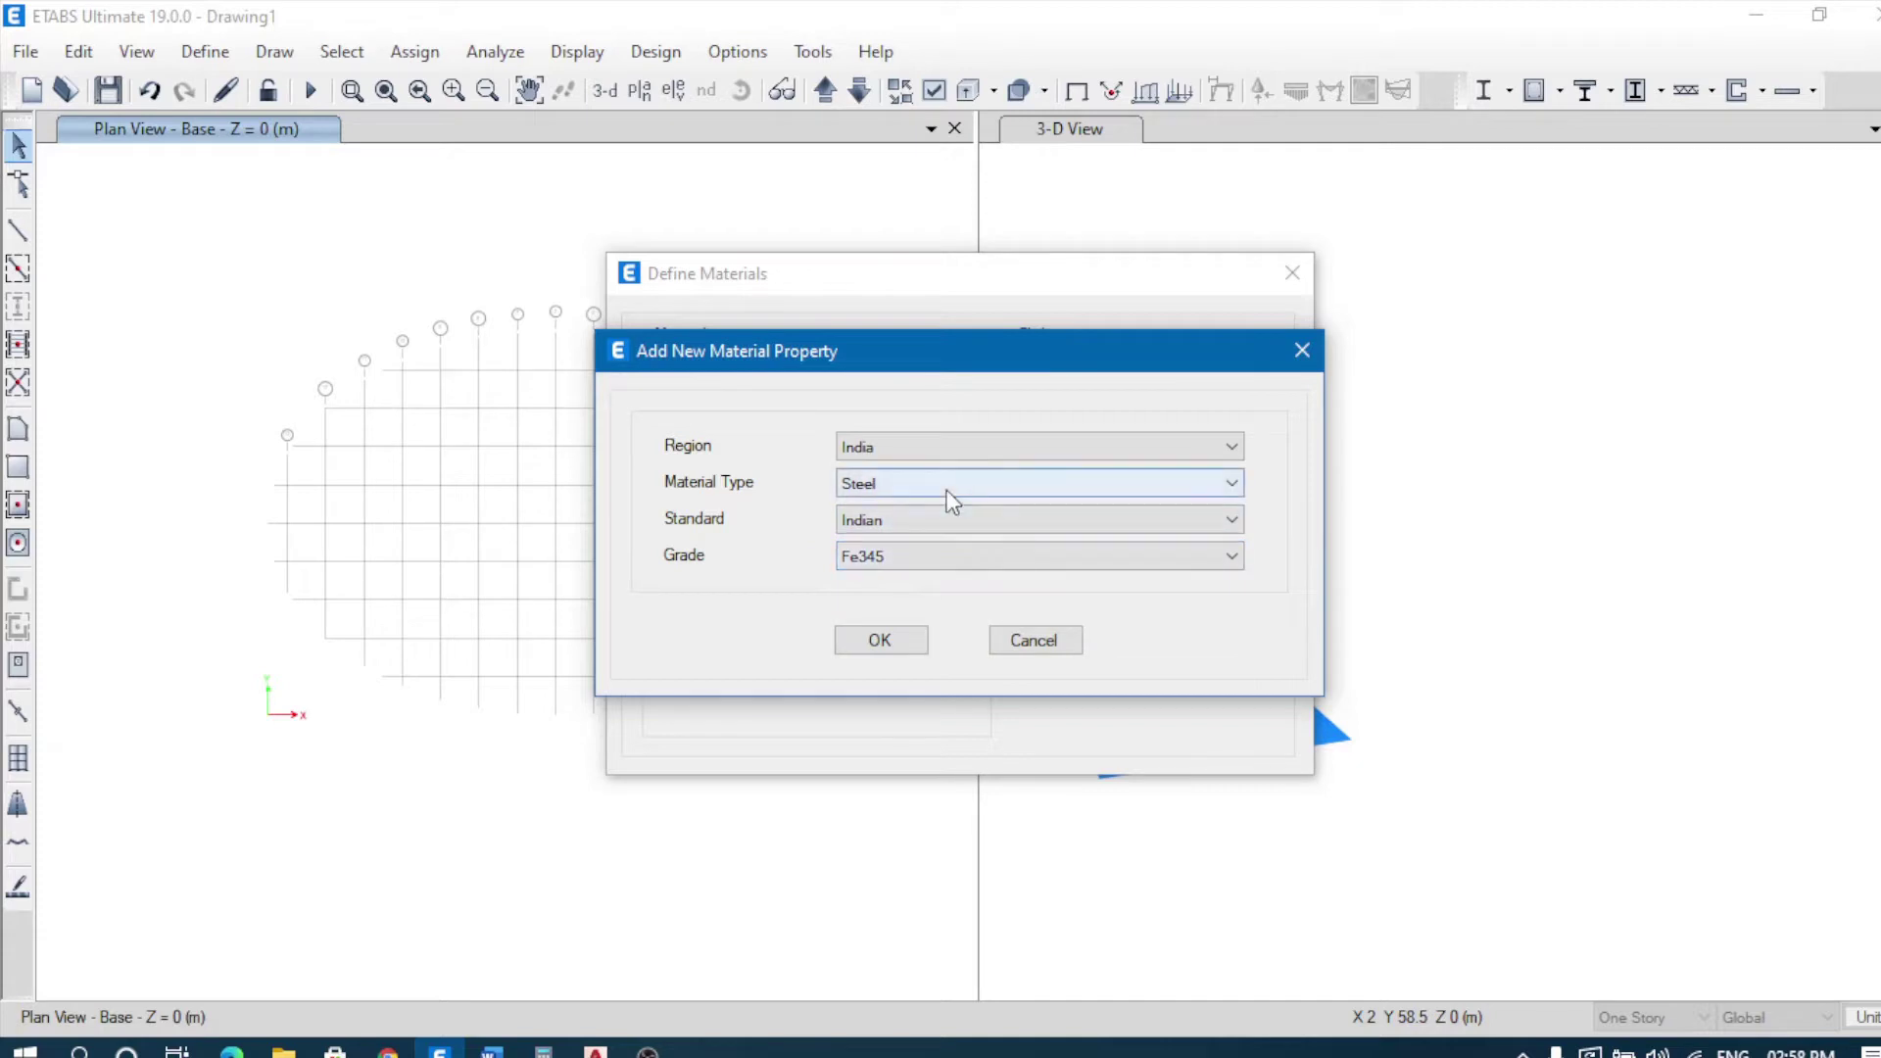
pyautogui.click(925, 555)
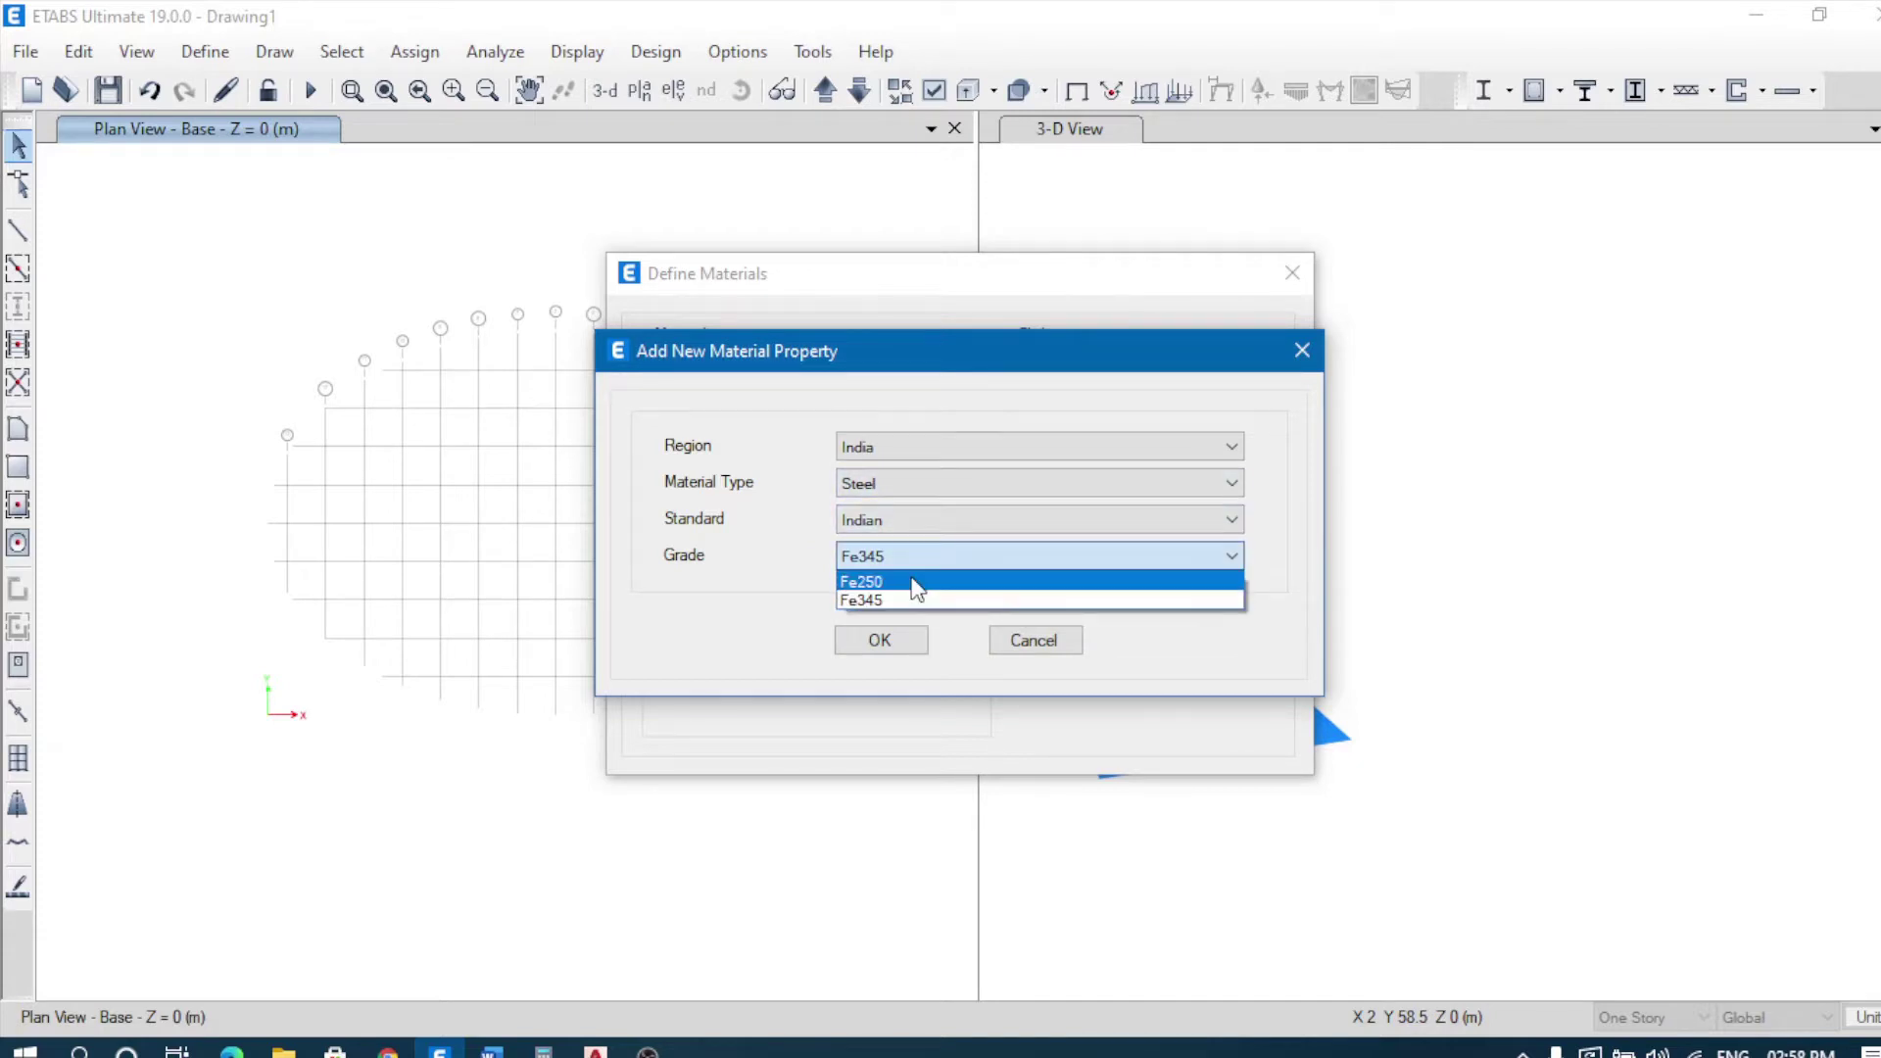
pyautogui.click(905, 599)
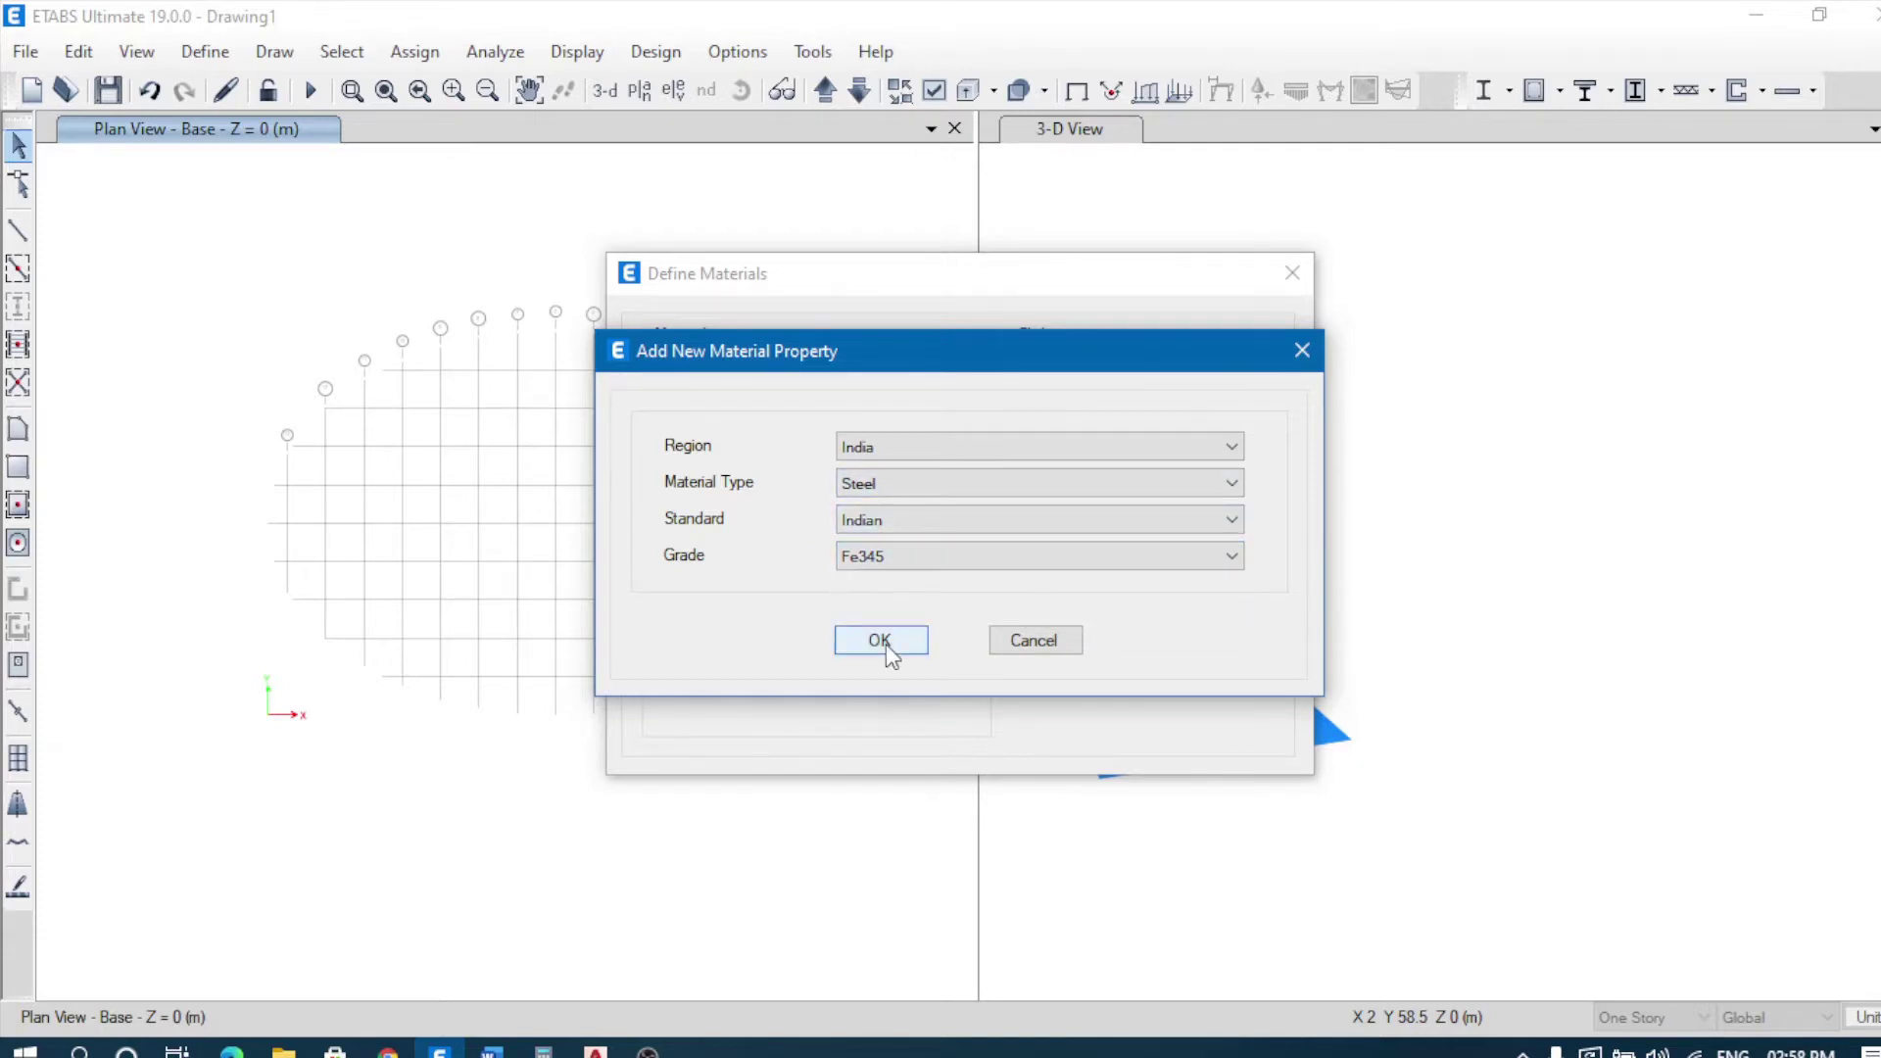
pyautogui.click(882, 642)
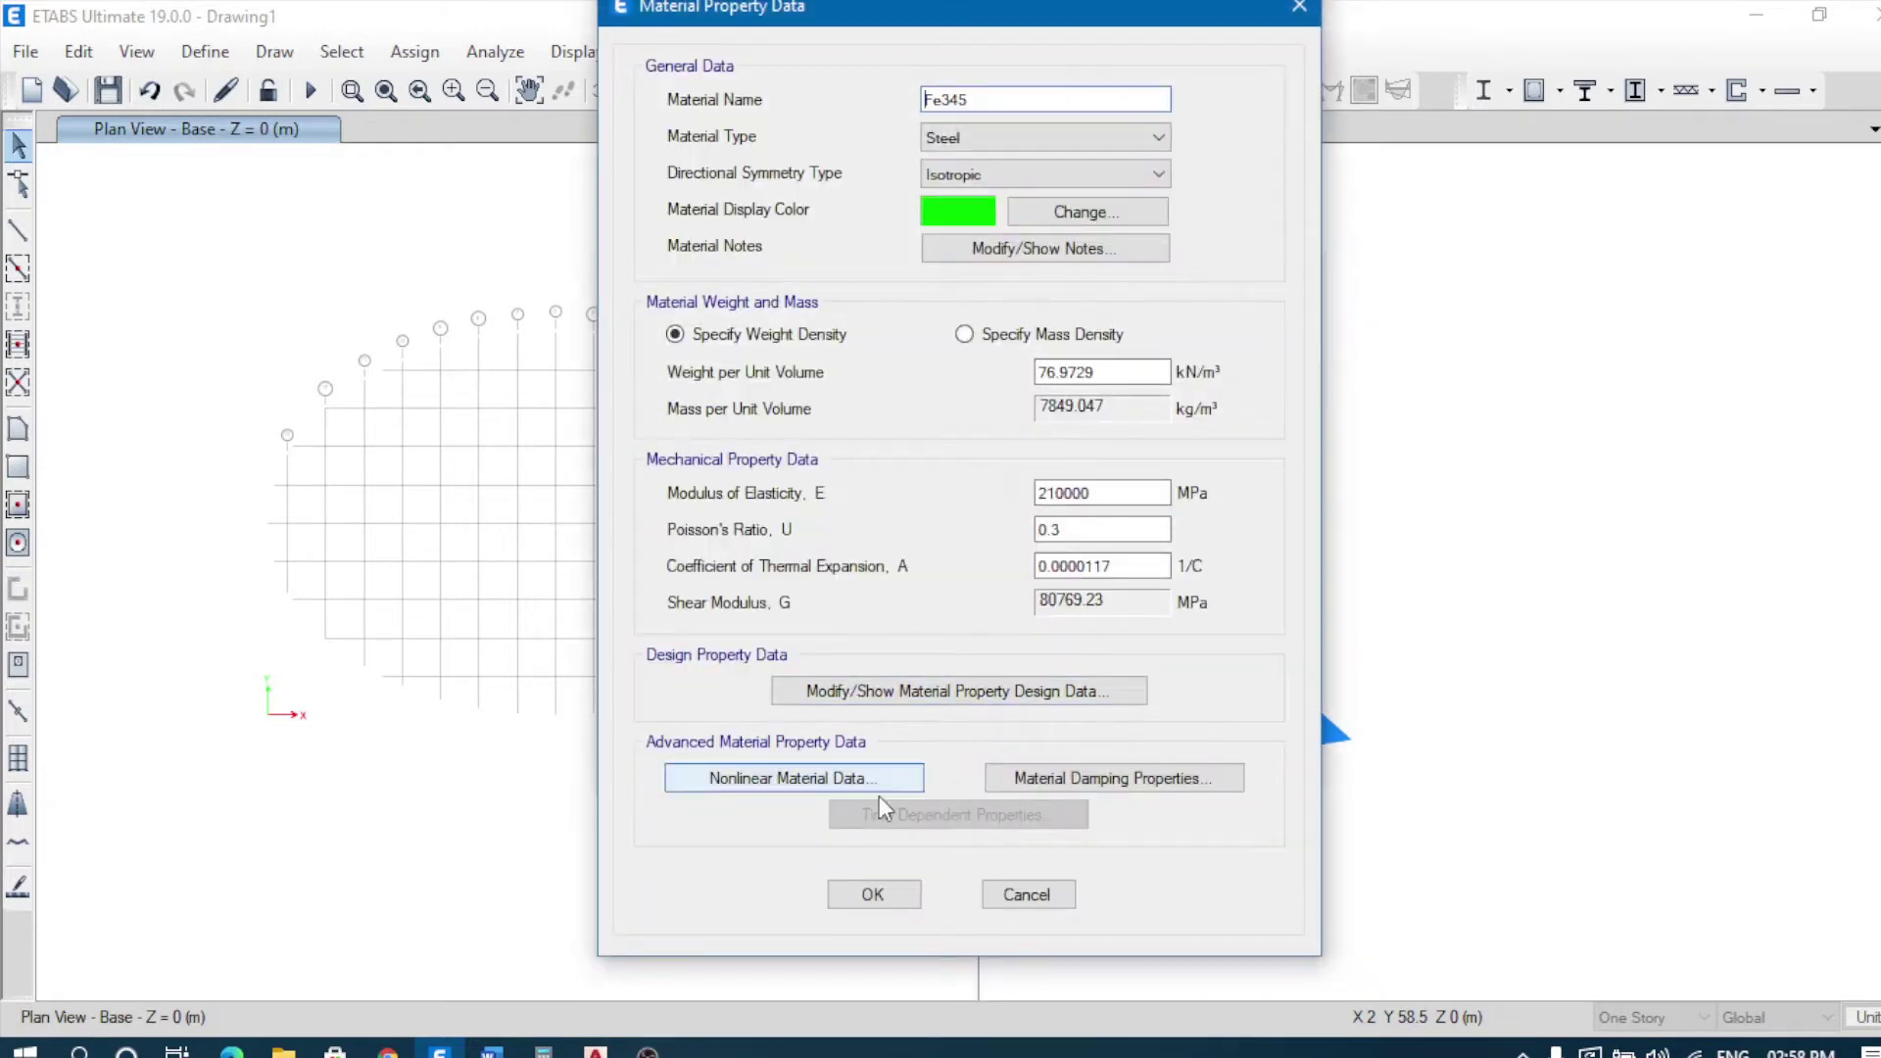
pyautogui.click(847, 895)
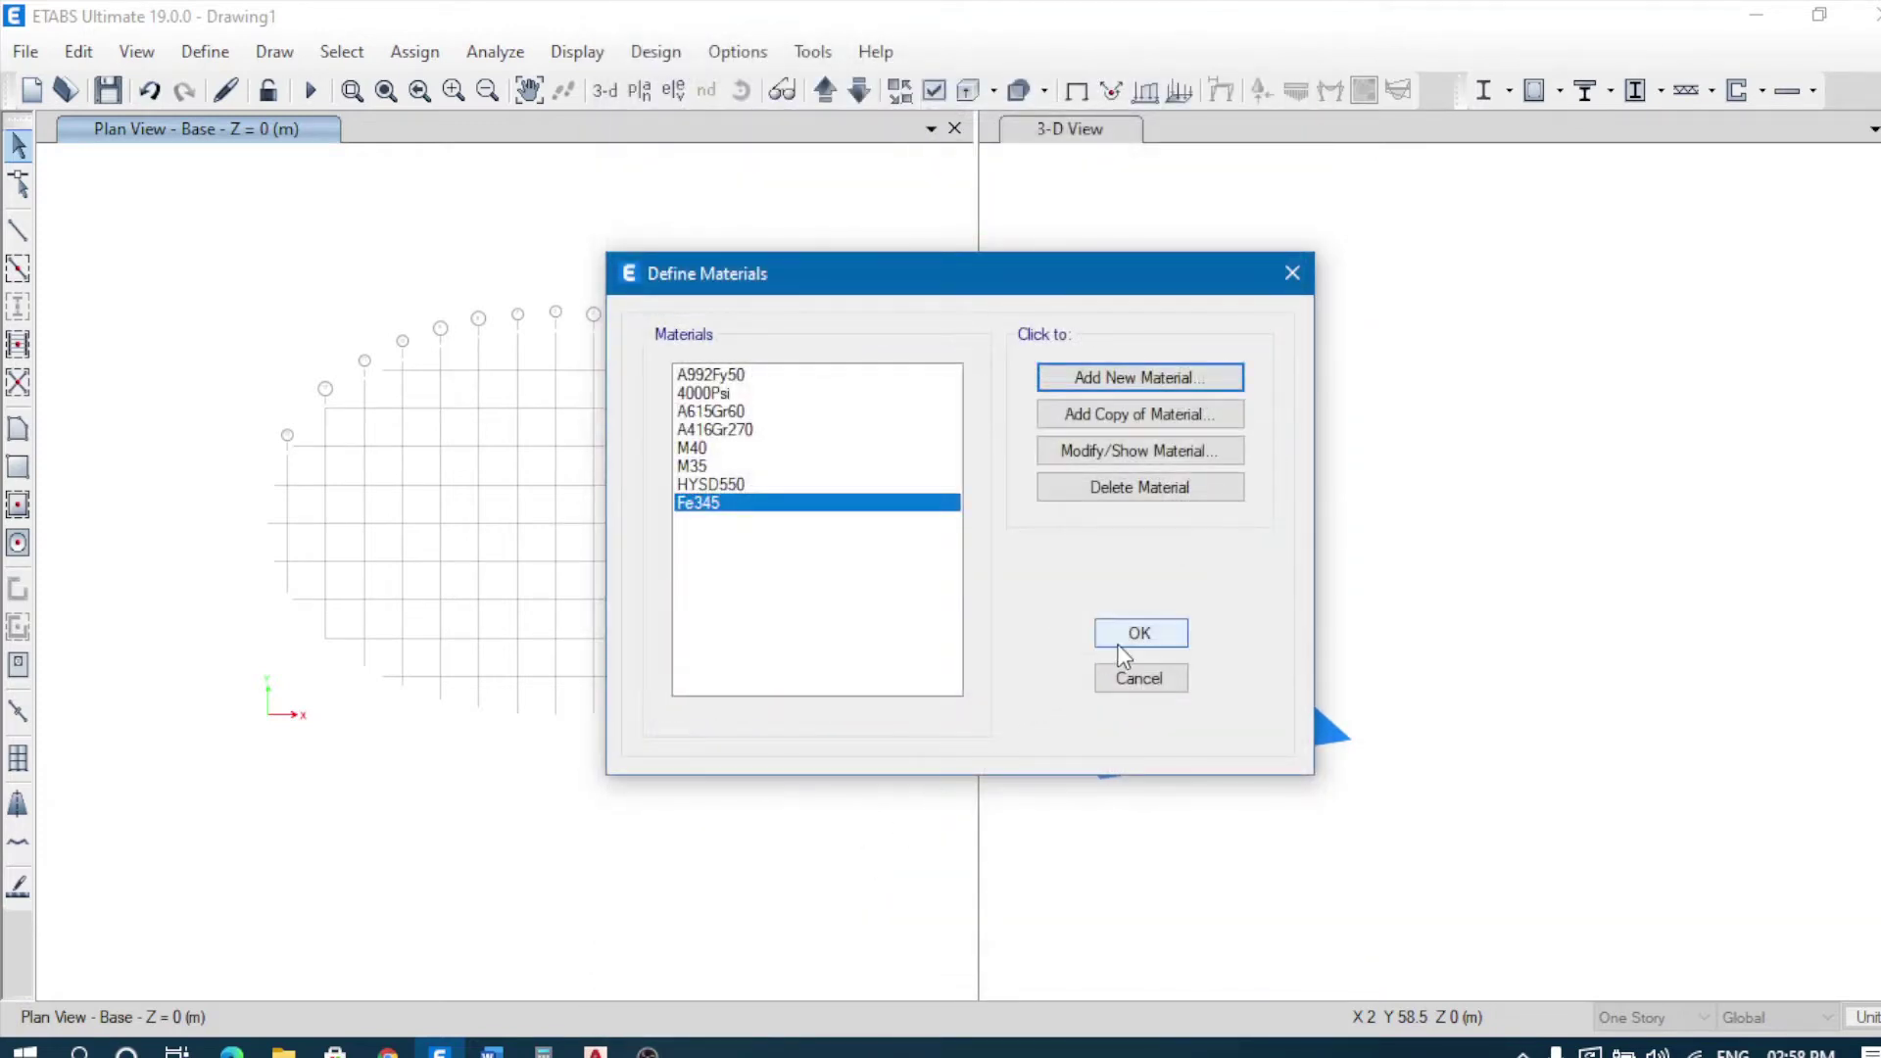
pyautogui.click(1132, 632)
# Step: Add a concrete rectangular frame section named B-450x600 and assign it the material M35
pyautogui.click(204, 54)
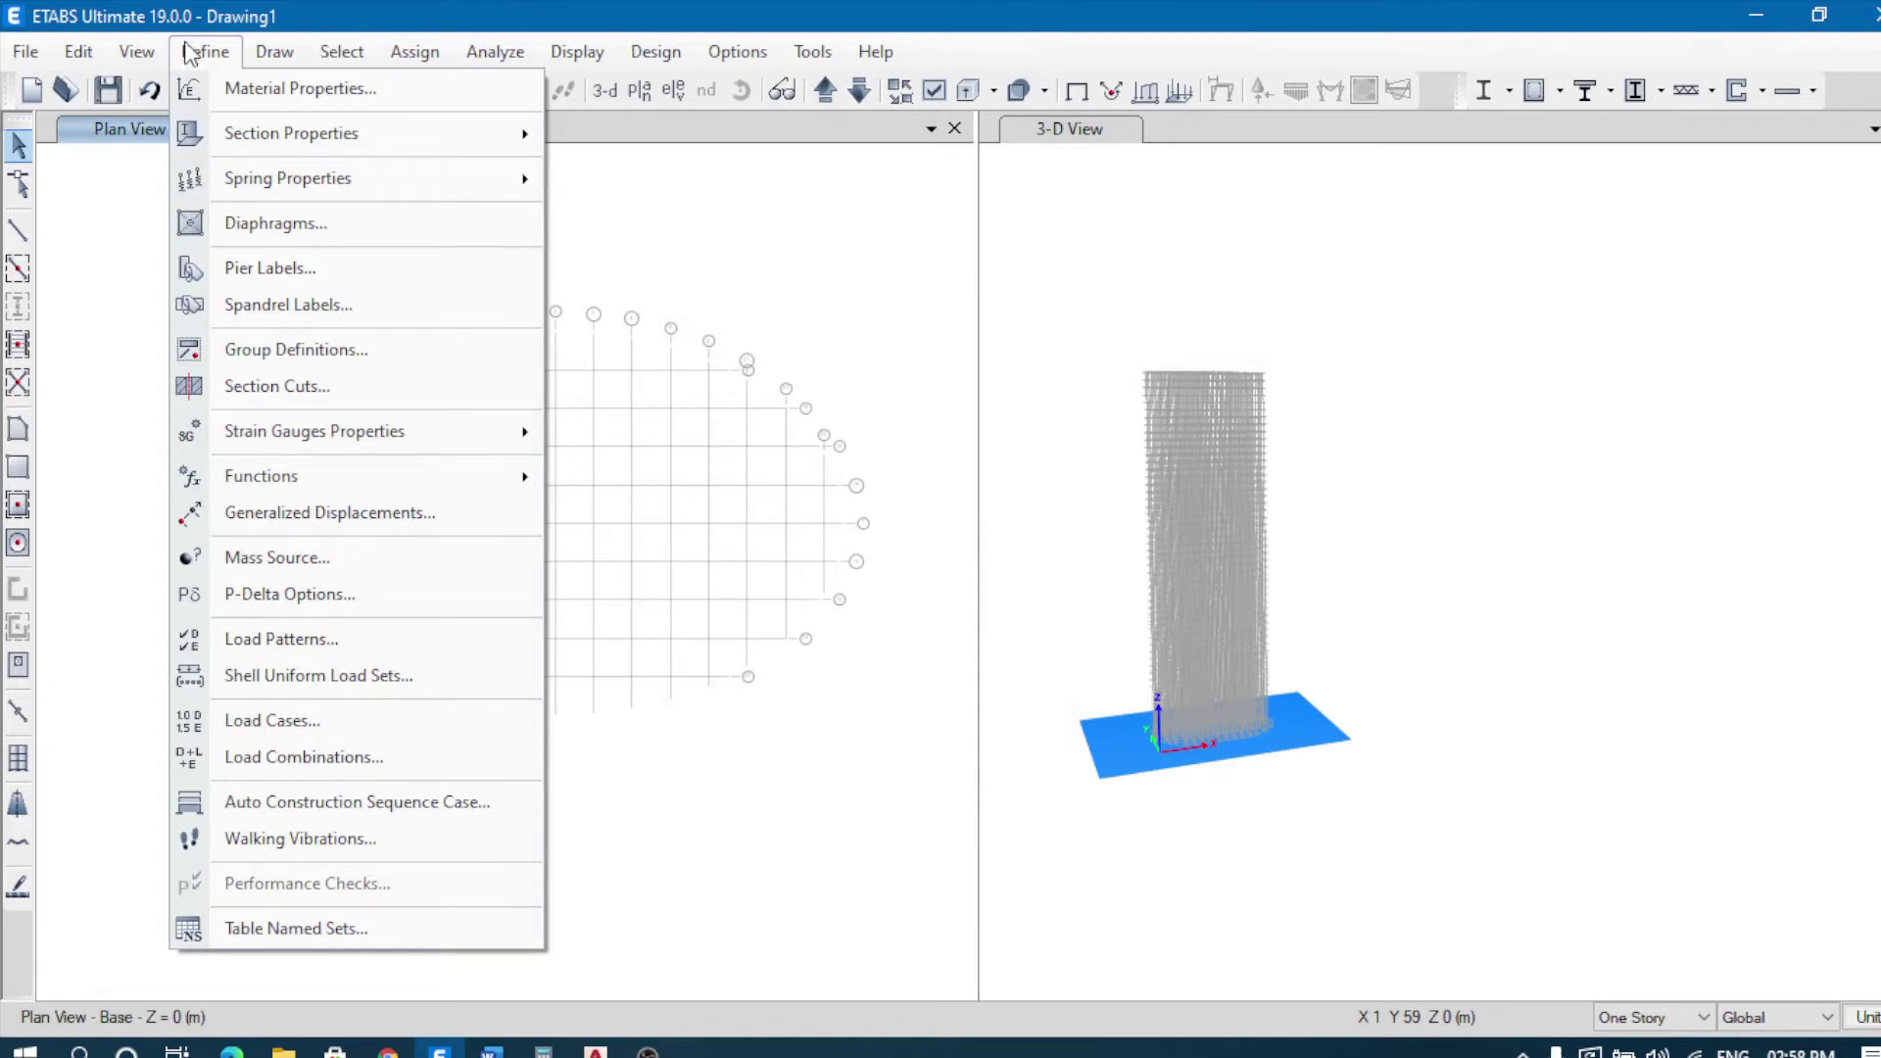
pyautogui.moveTo(291, 133)
pyautogui.click(747, 136)
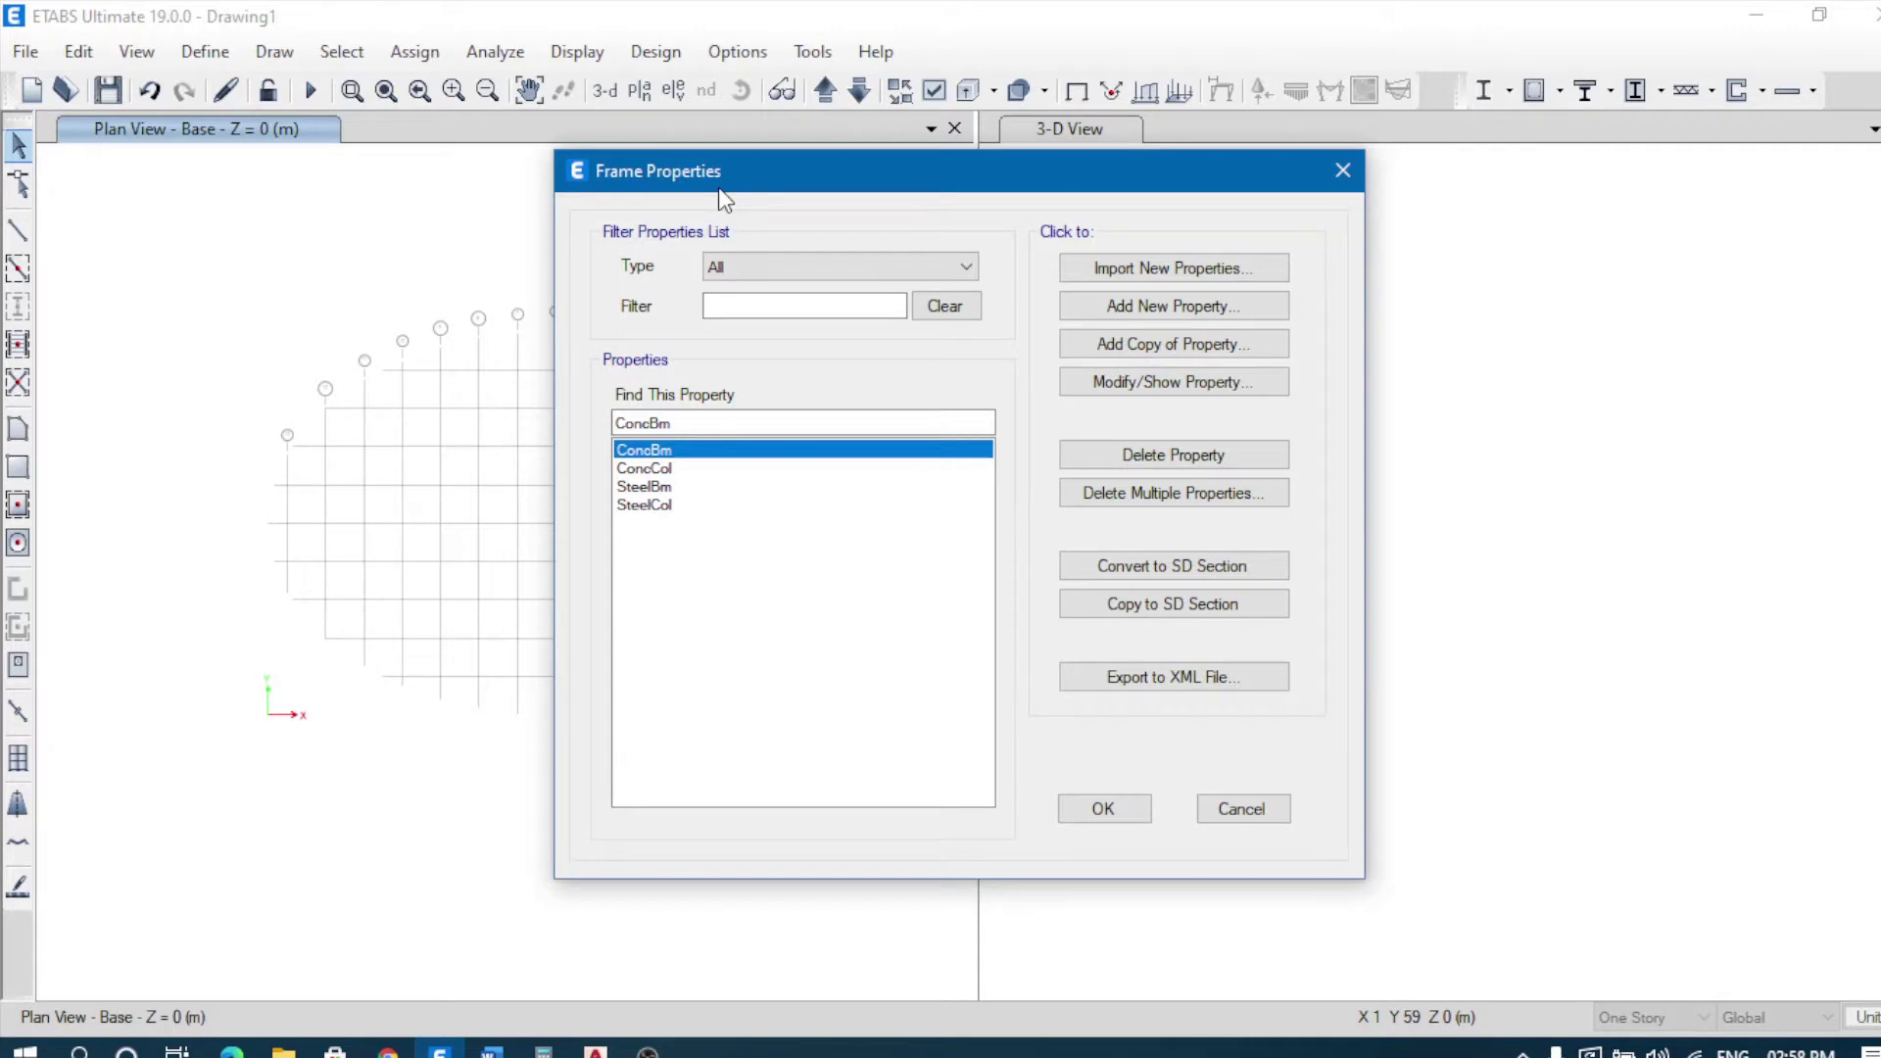
pyautogui.click(1135, 306)
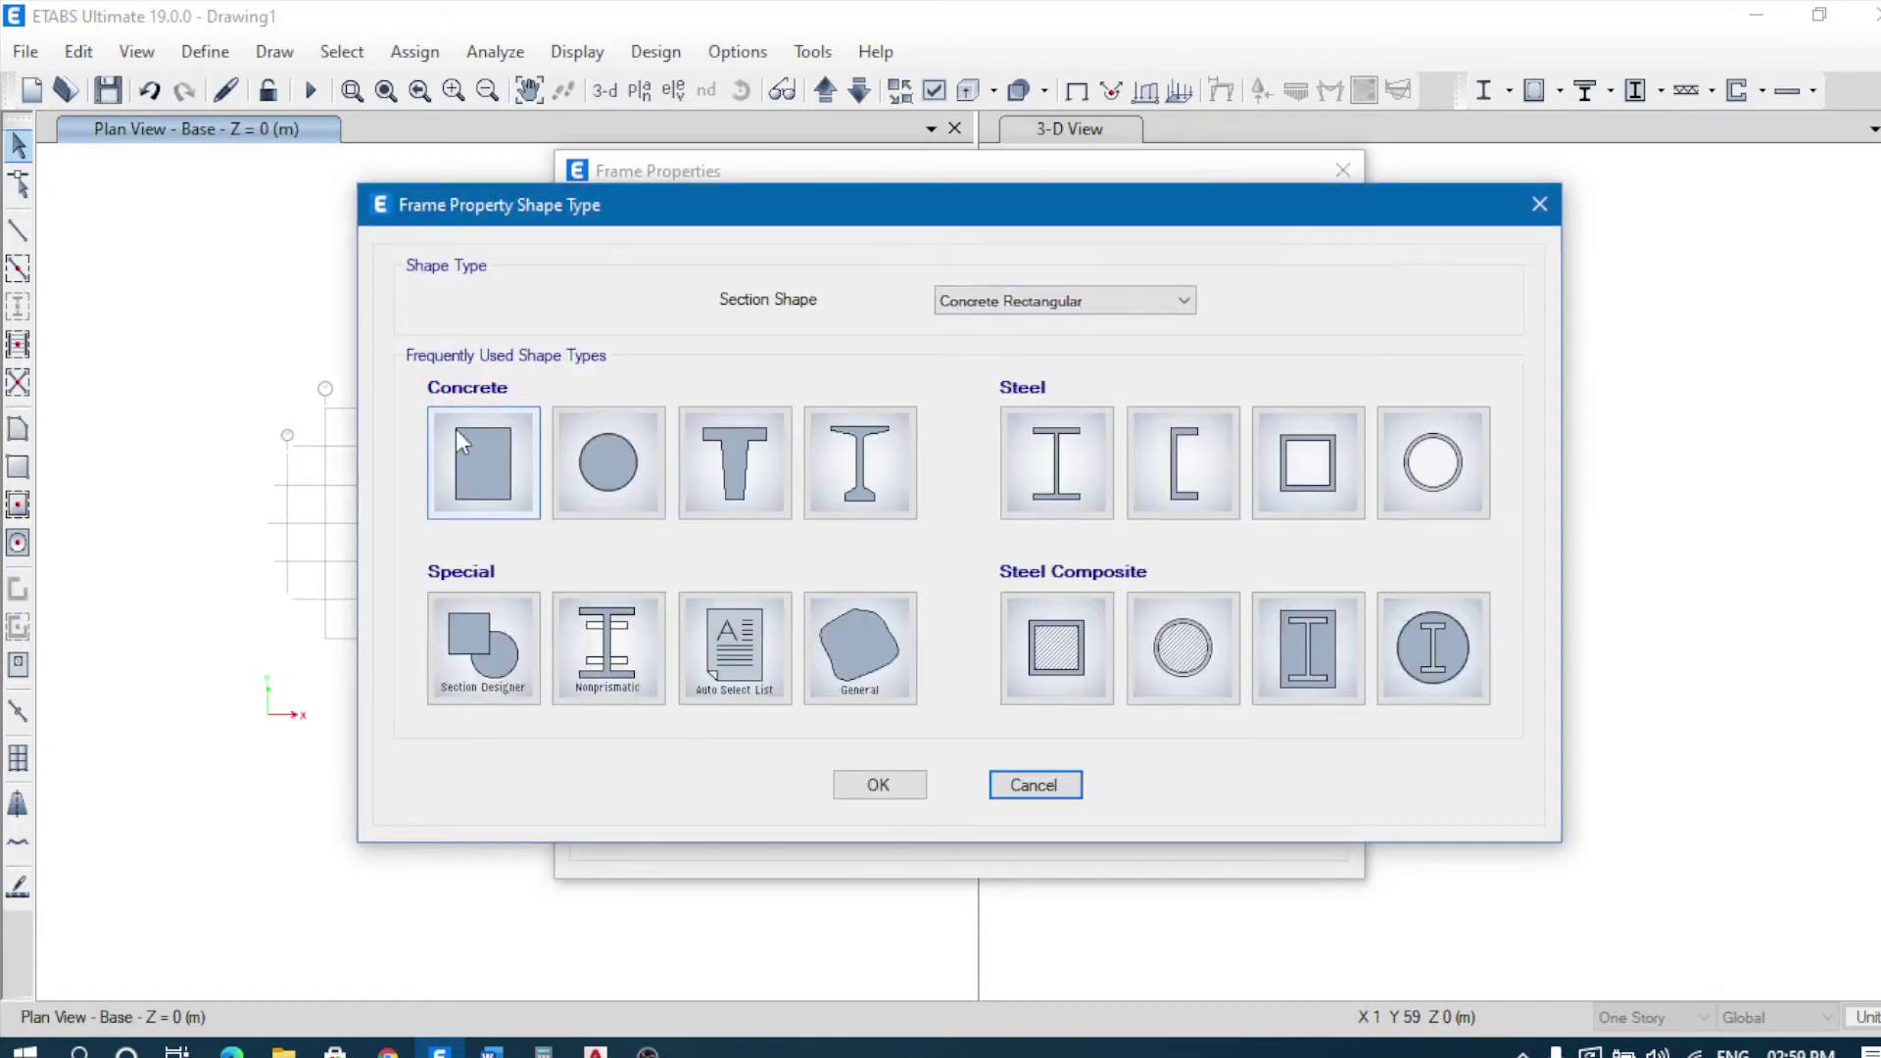
pyautogui.press('Escape')
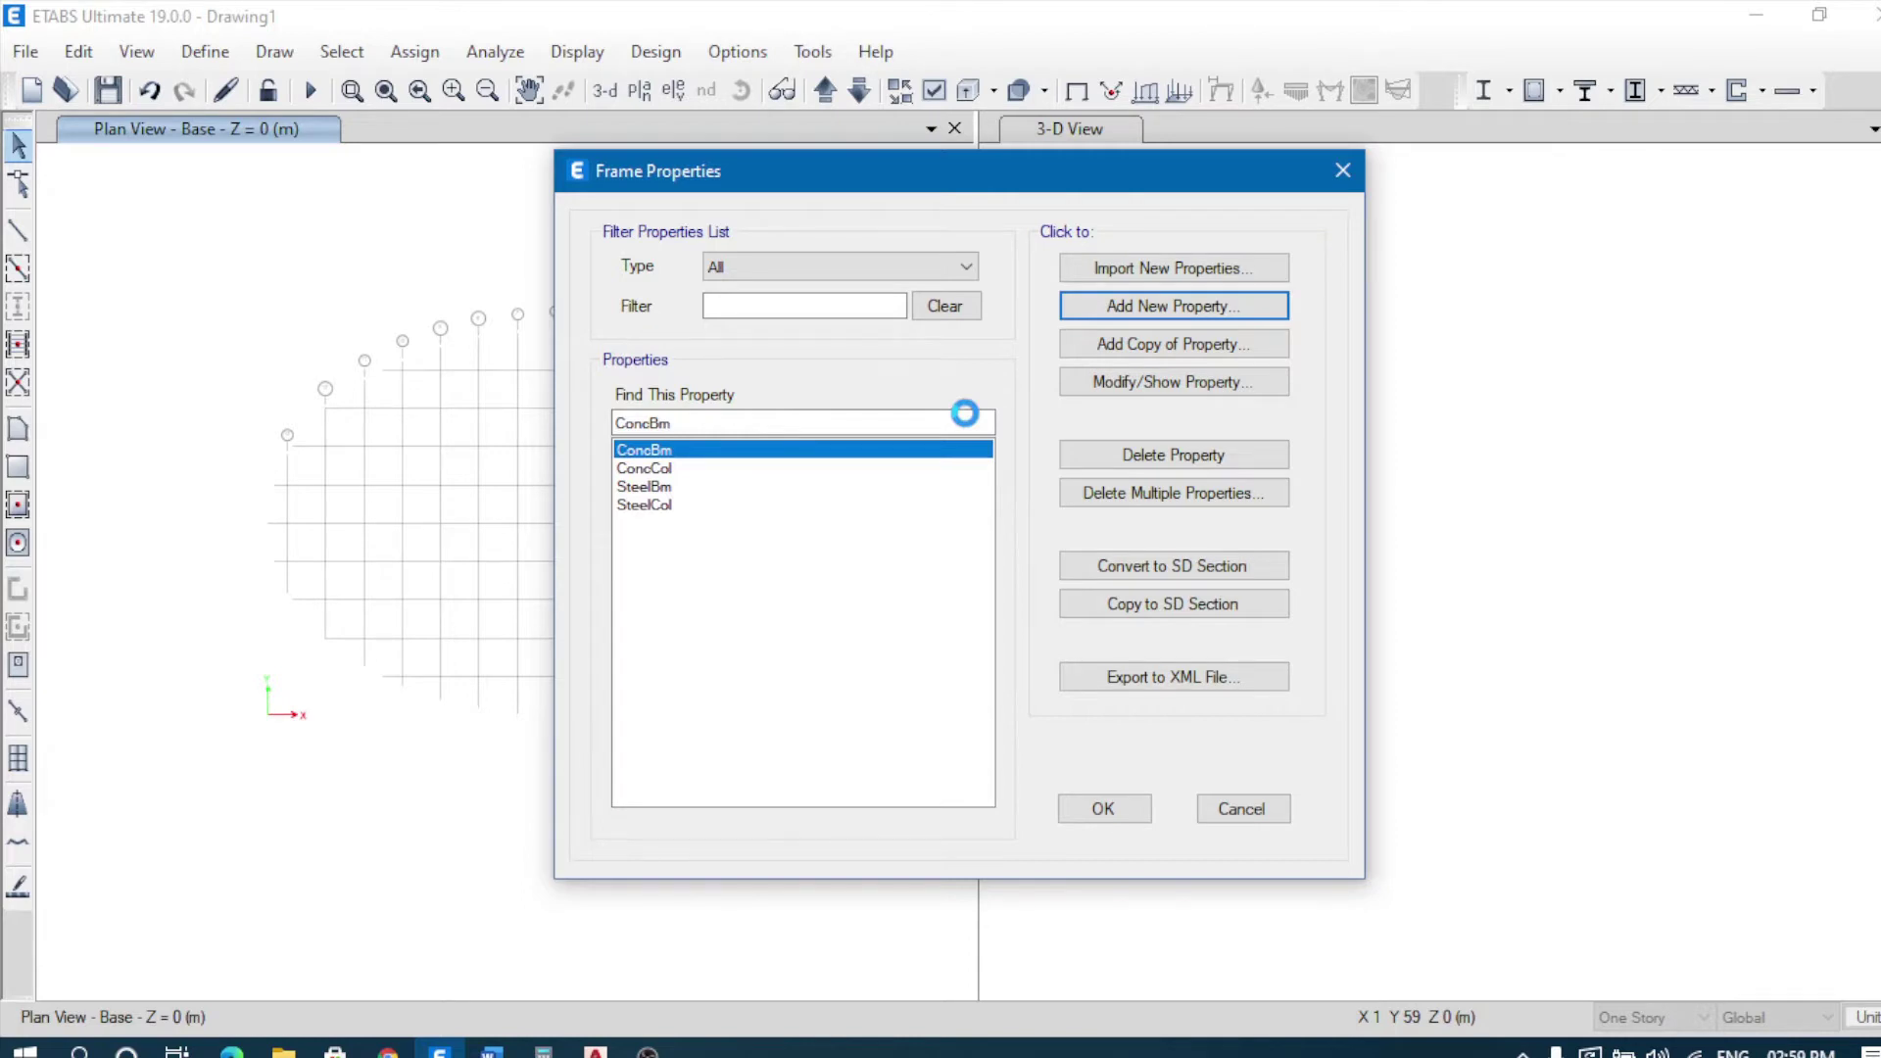
pyautogui.write('B-3')
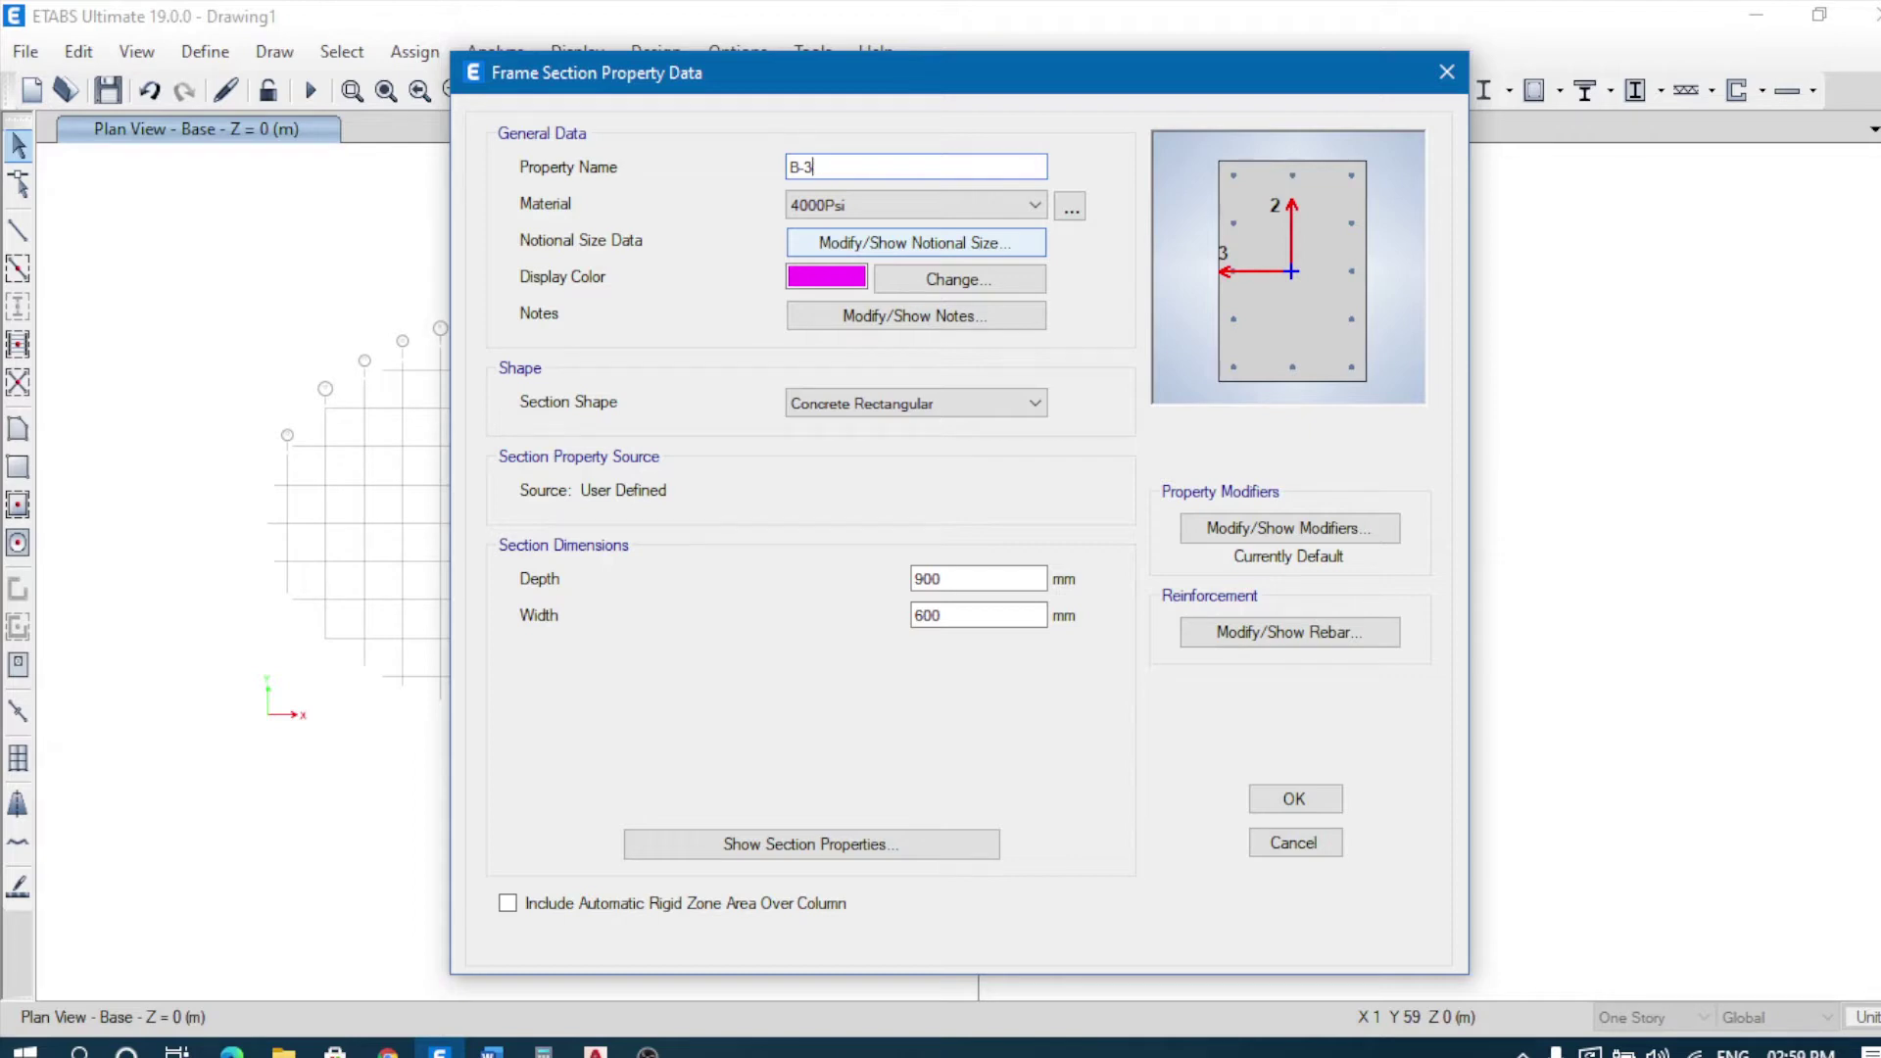
pyautogui.write('50x600')
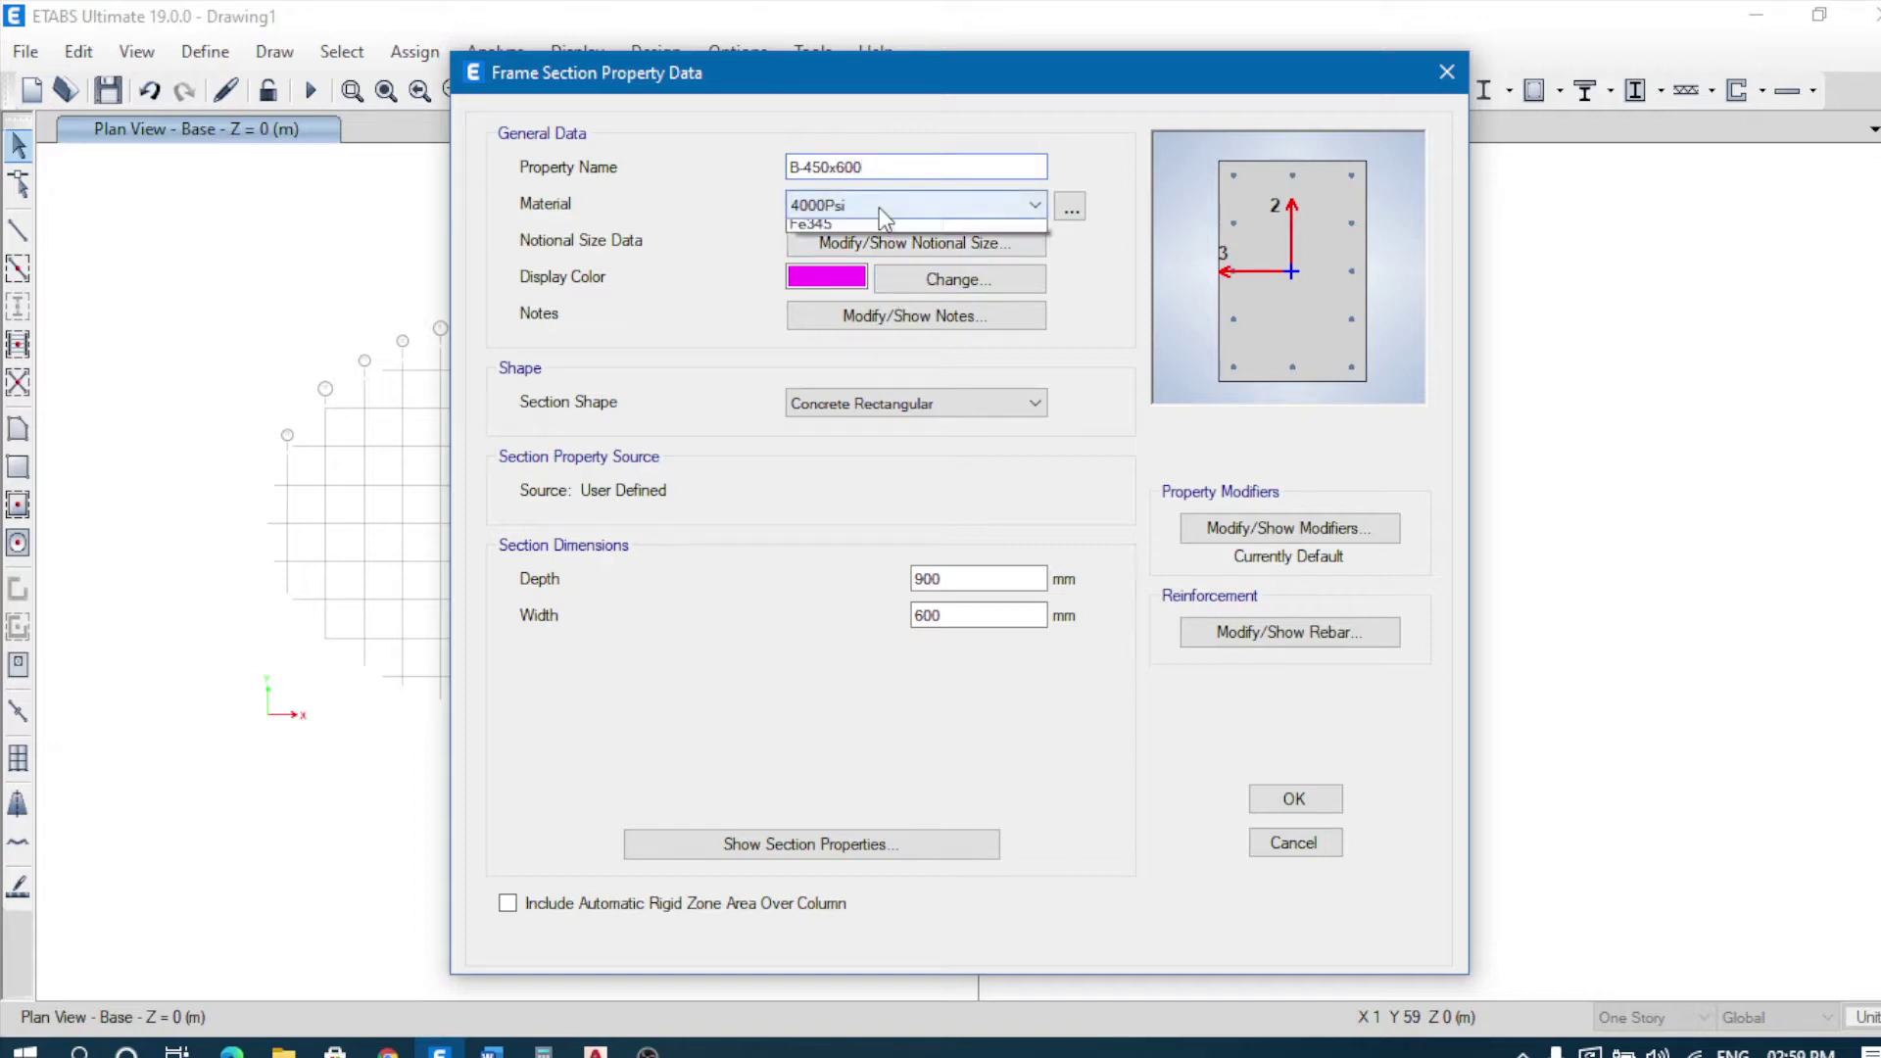
pyautogui.click(879, 208)
pyautogui.click(849, 319)
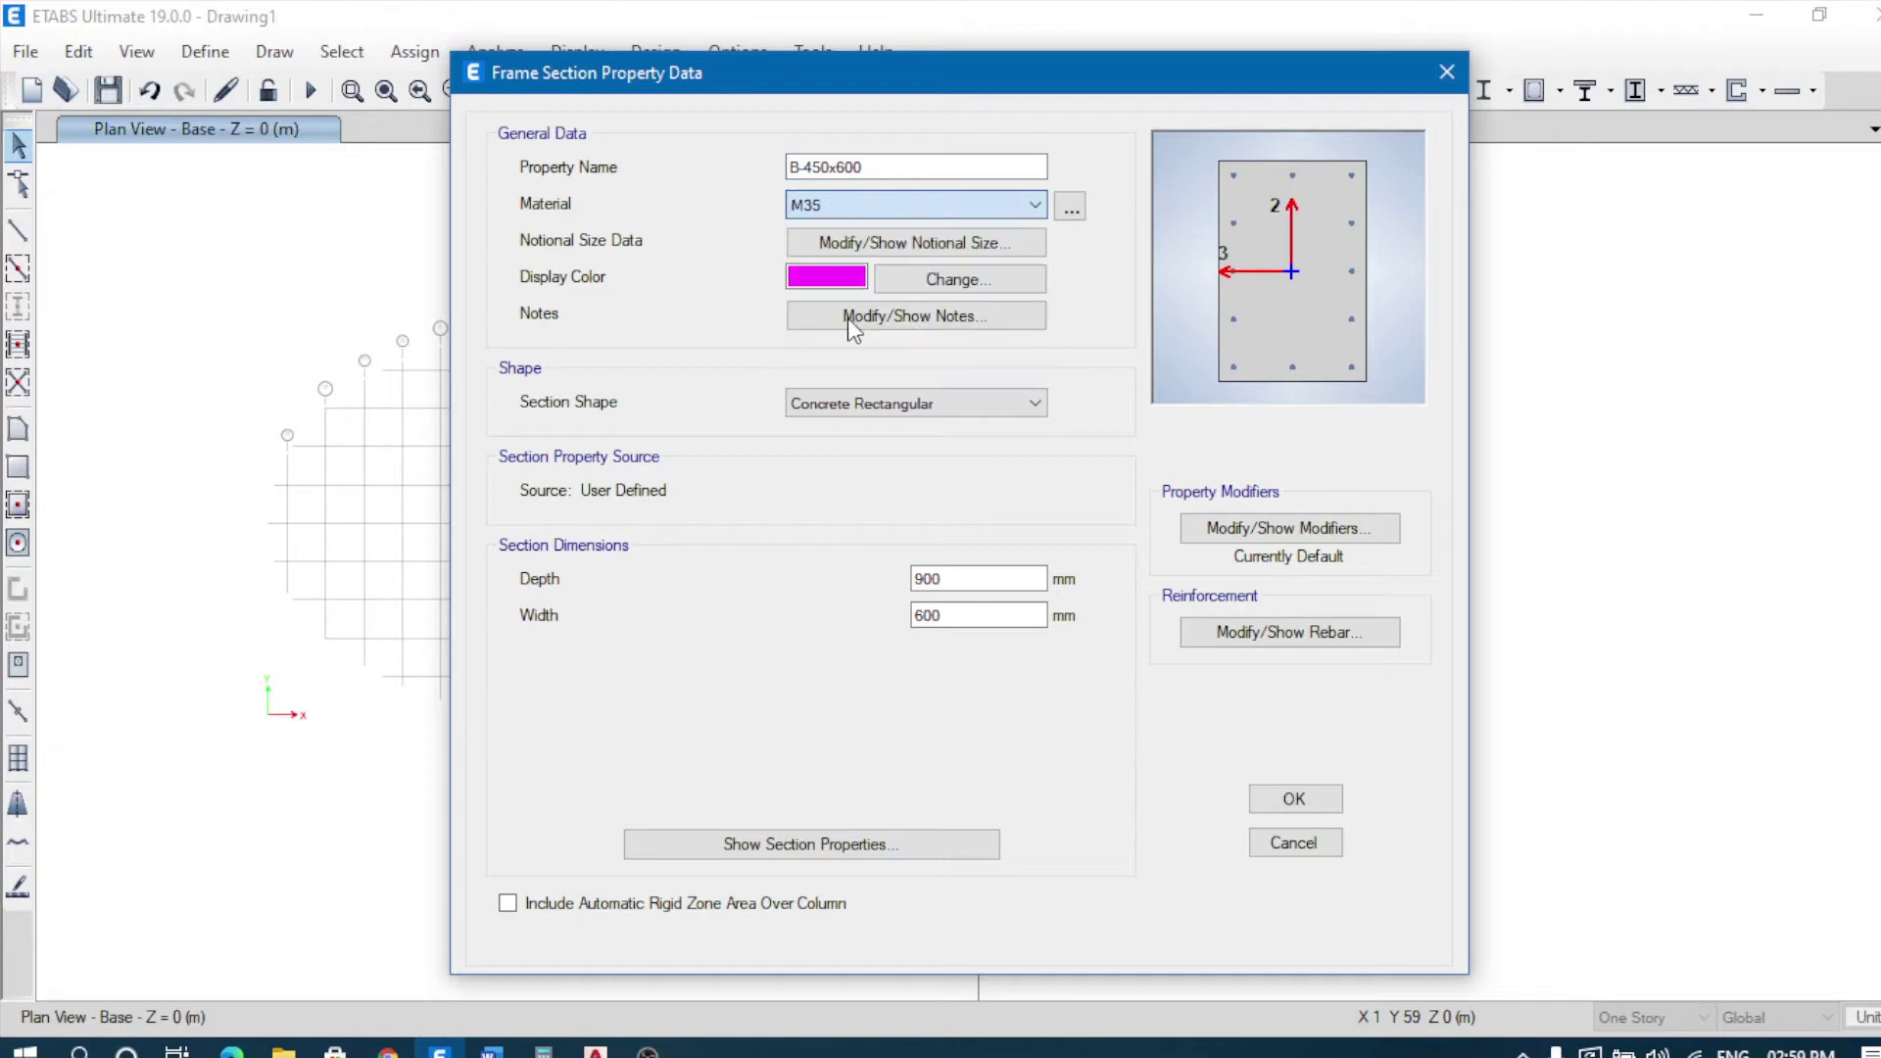
# Step: Set the beam section's depth to 600 mm and its width to 450 mm
pyautogui.doubleClick(975, 577)
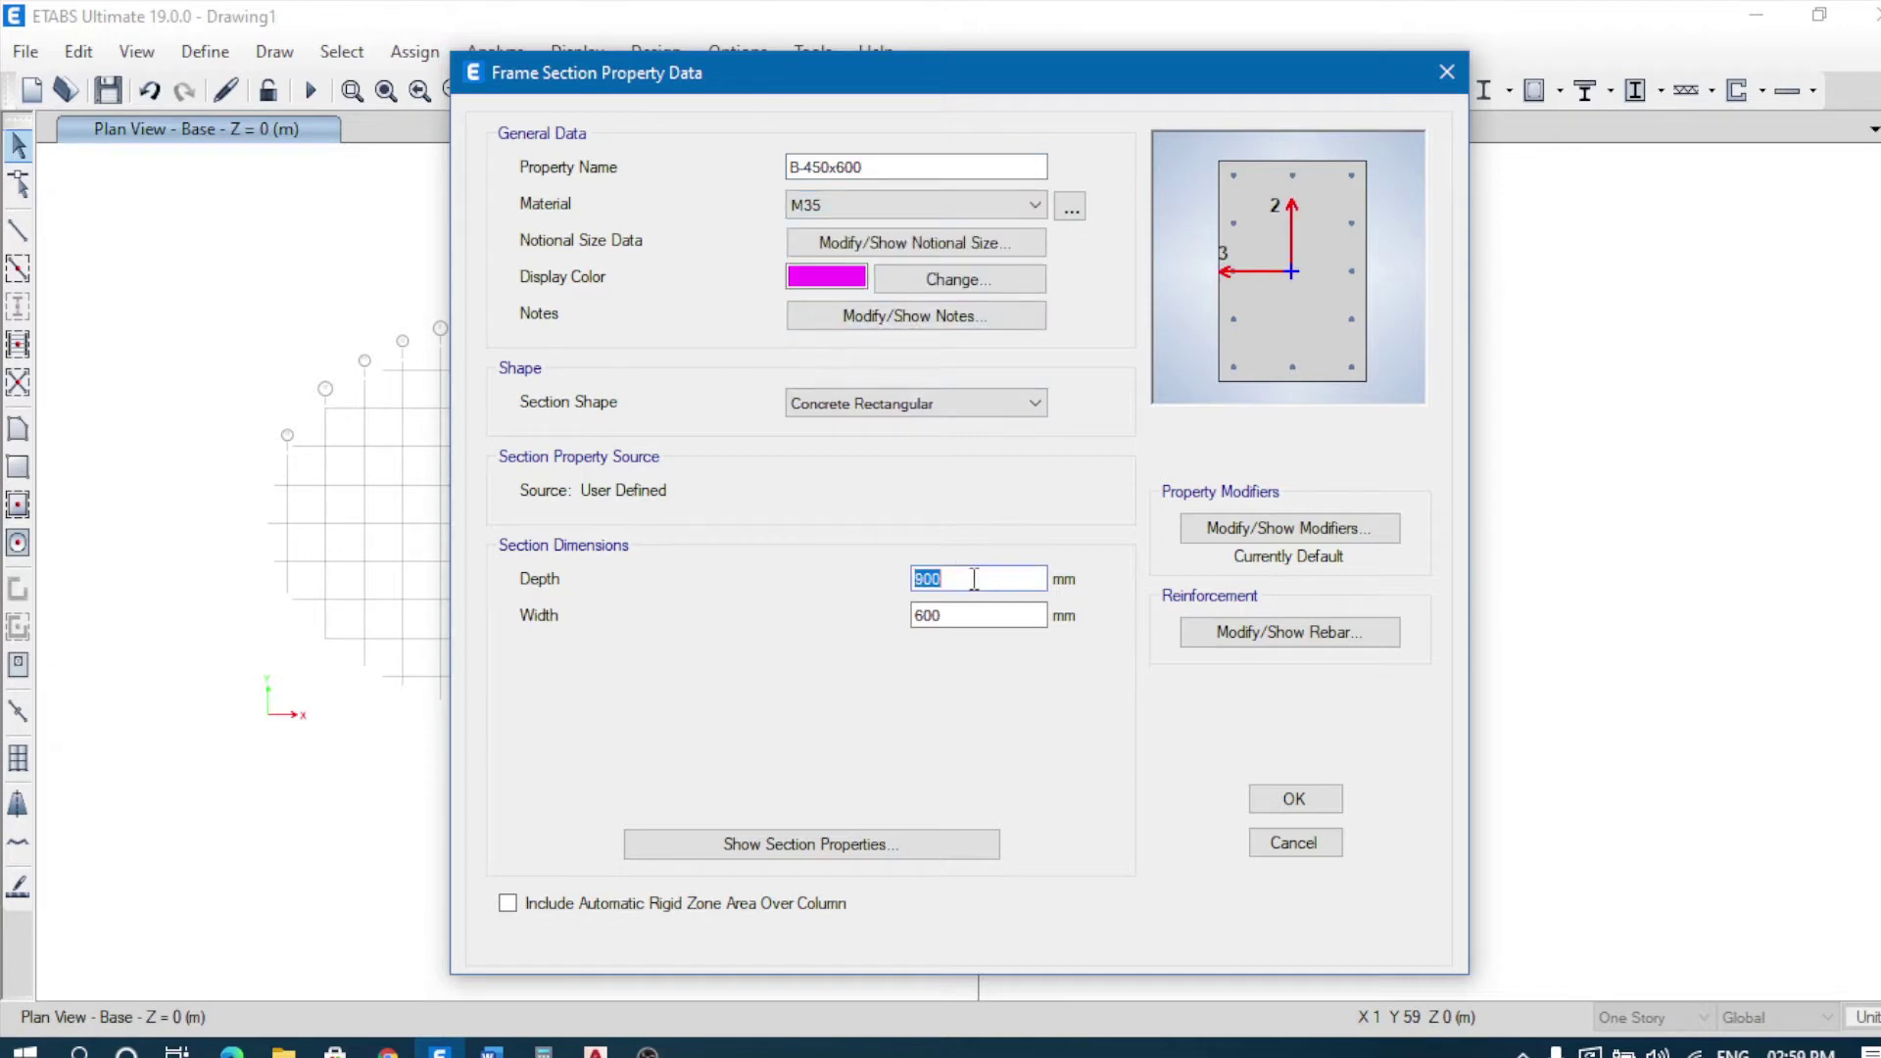
pyautogui.write('600')
pyautogui.doubleClick(973, 615)
pyautogui.write('450')
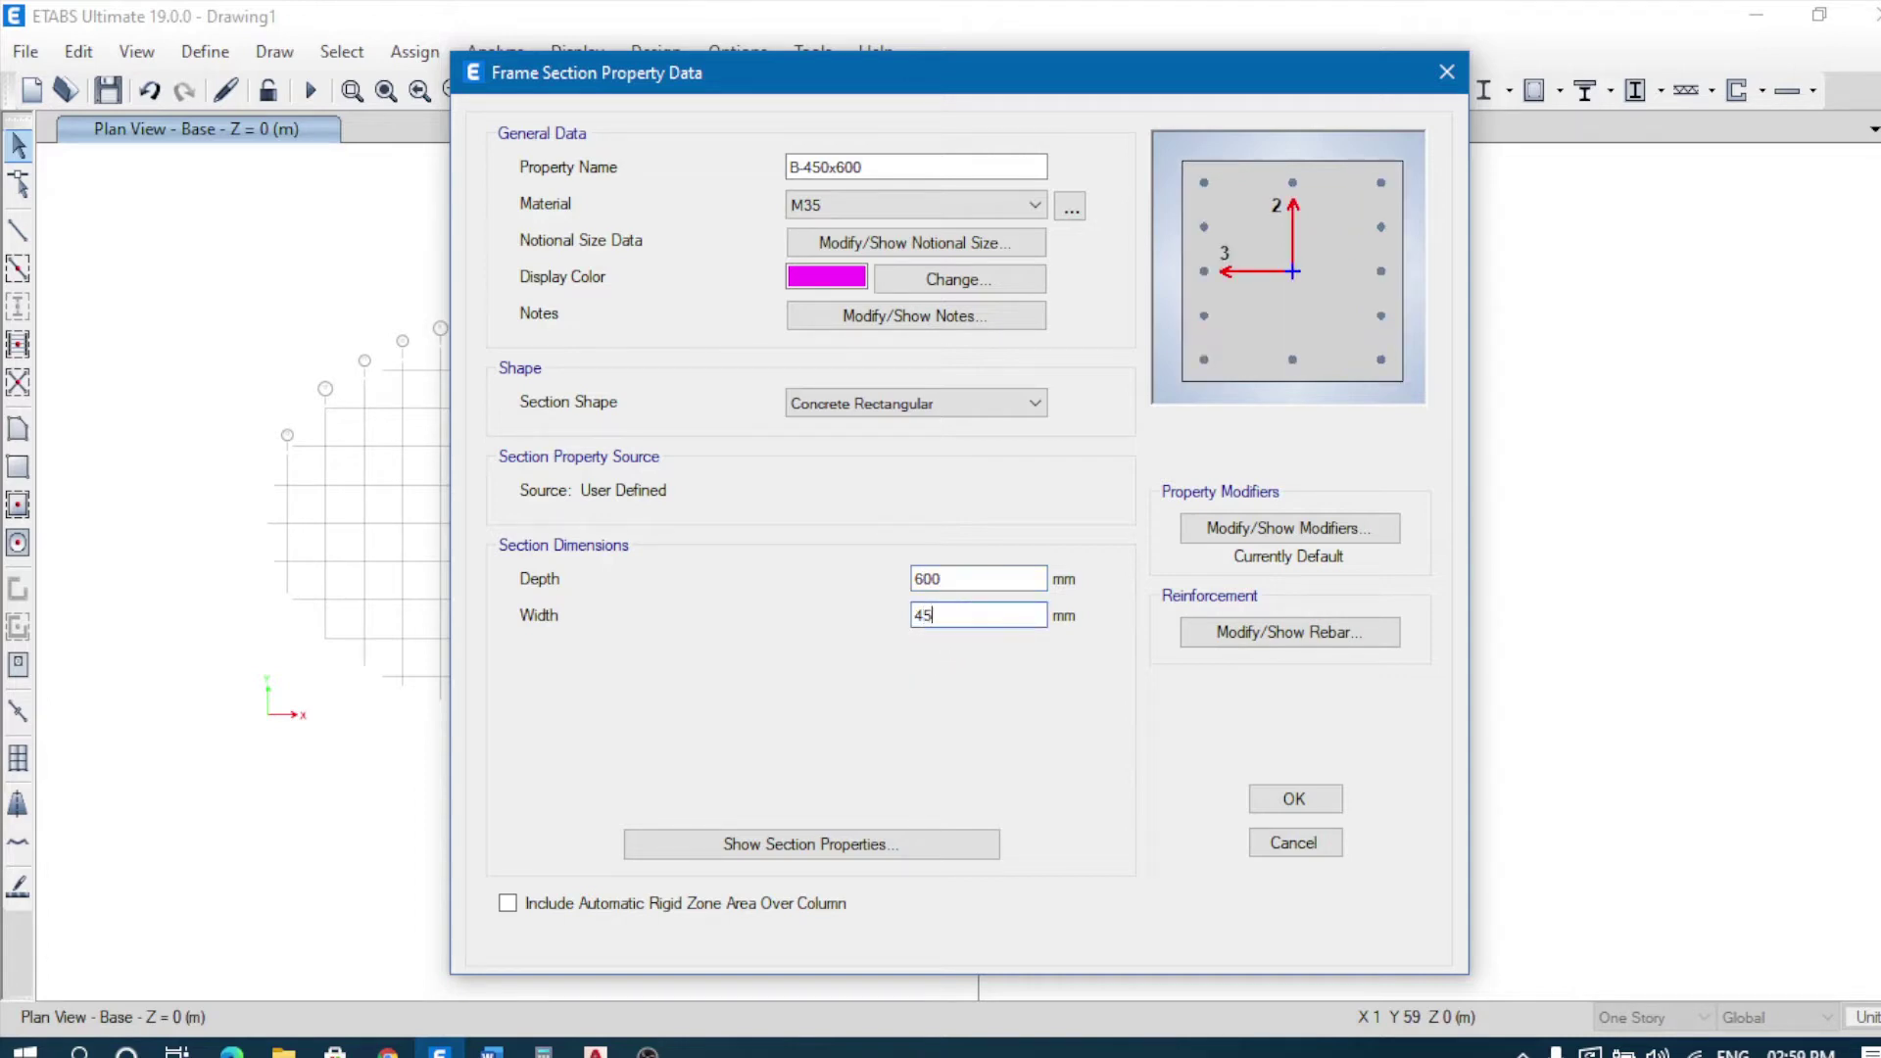
pyautogui.click(943, 579)
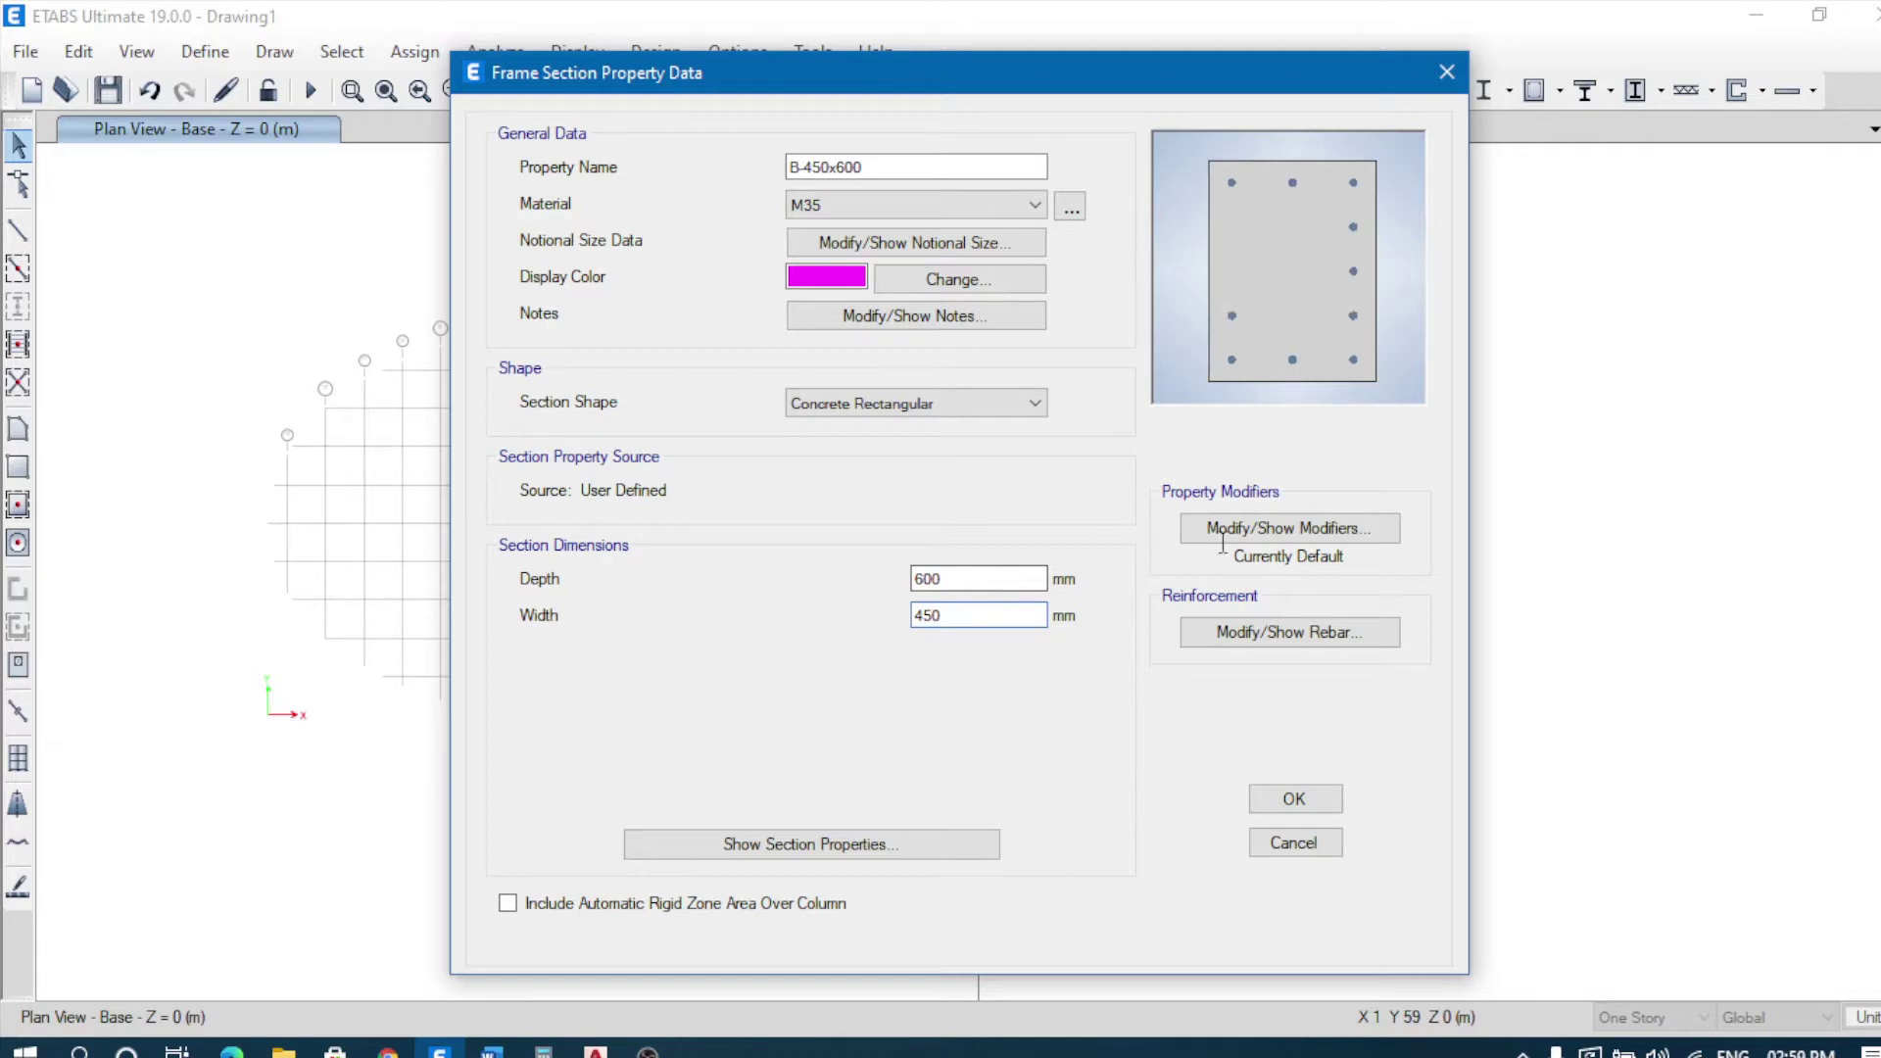
# Step: Set the section's stiffness modifiers to 0.001 for the torsional constant and 0.35 for the moments of inertia about the 2 and 3 axes
pyautogui.click(1299, 529)
pyautogui.click(1058, 431)
pyautogui.doubleClick(1060, 429)
pyautogui.write('0.001')
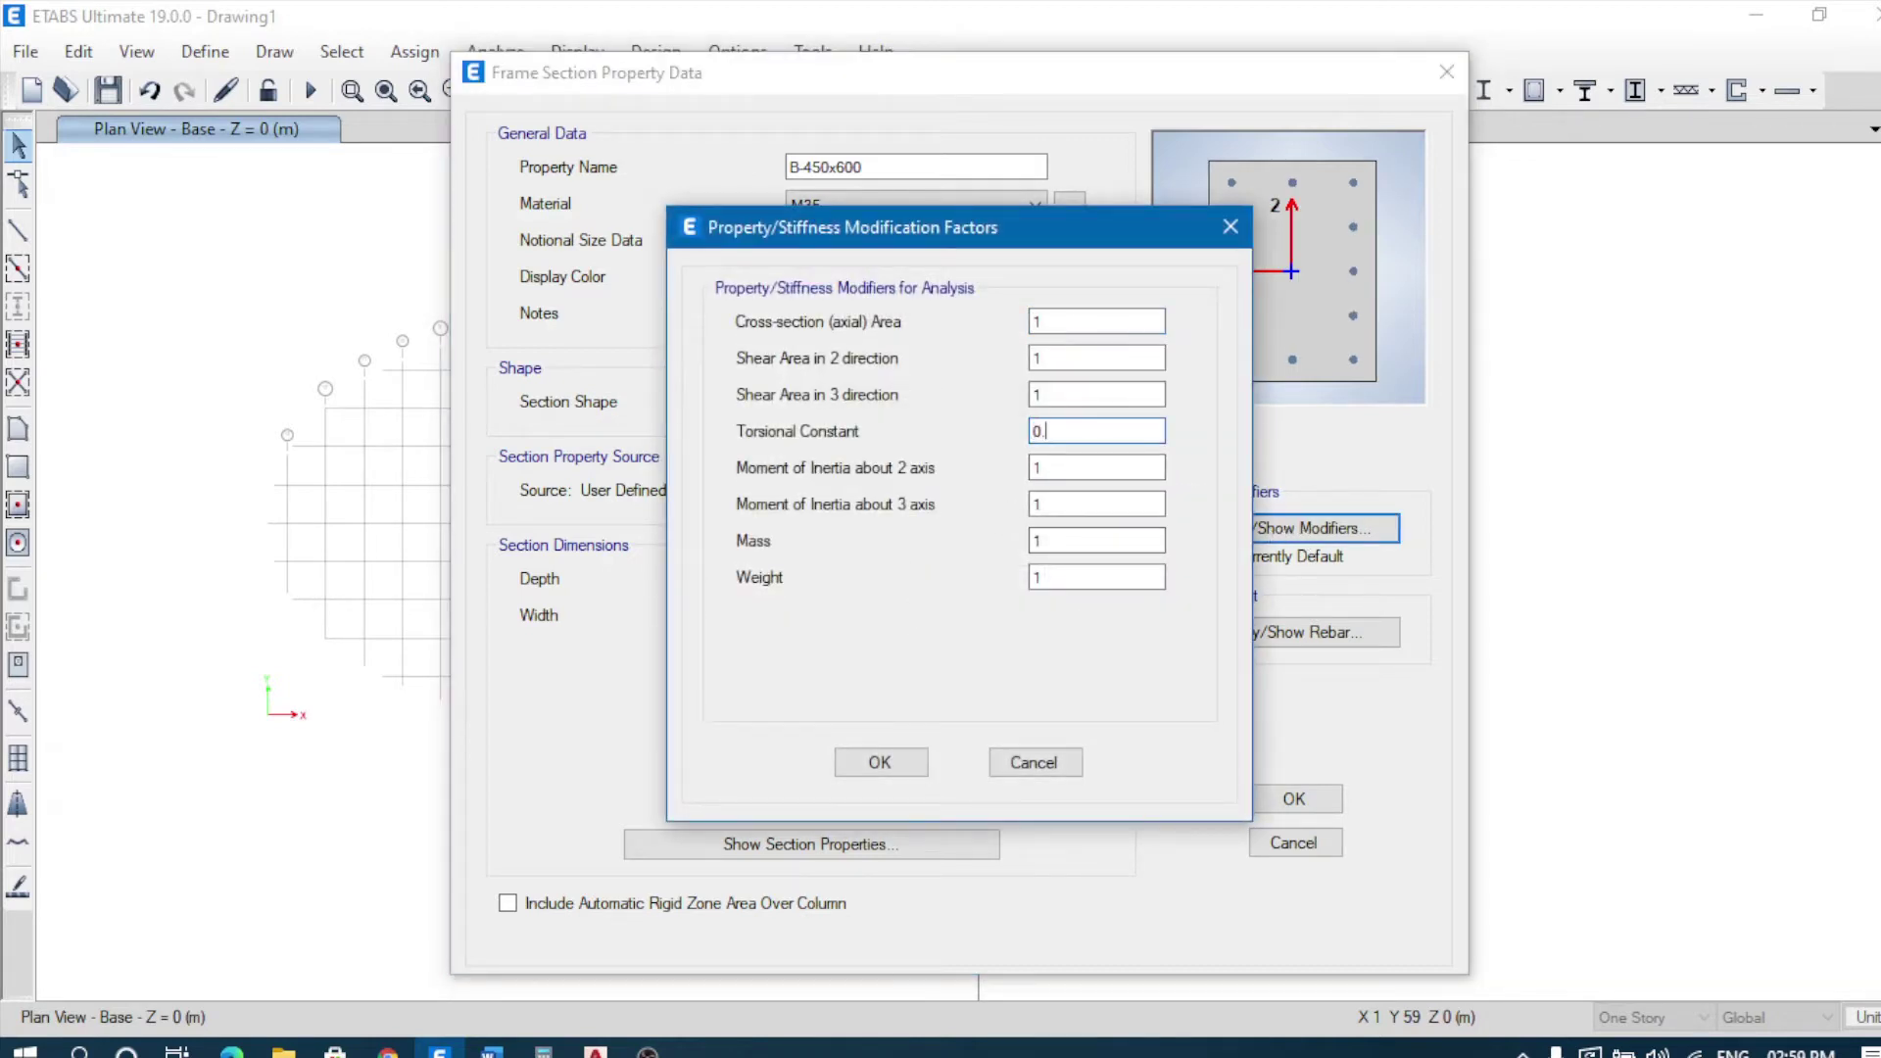
pyautogui.doubleClick(1068, 470)
pyautogui.write('0.35')
pyautogui.doubleClick(1081, 503)
pyautogui.write('0.35')
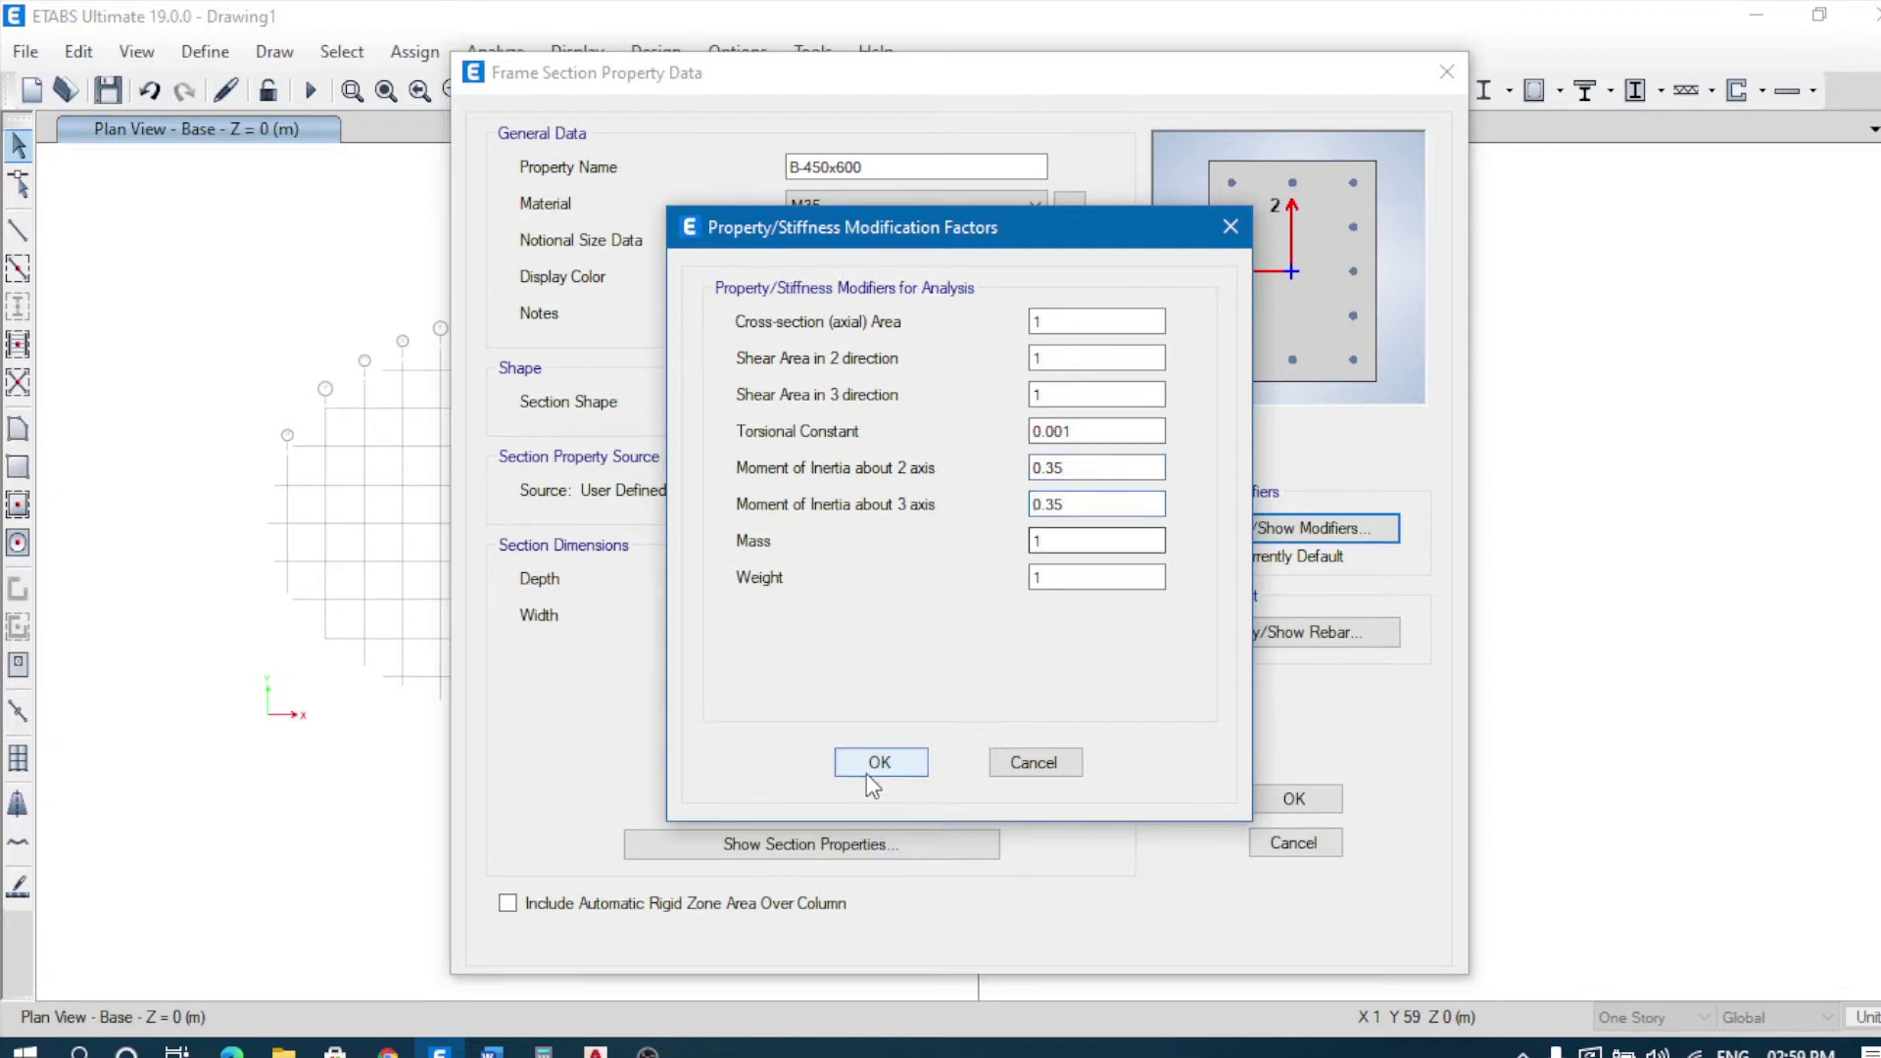
pyautogui.click(878, 762)
# Step: Set the section's reinforcement to M3 Design Only (Beam) with HYSD550 for longitudinal and confinement bars, and save the section
pyautogui.click(1290, 632)
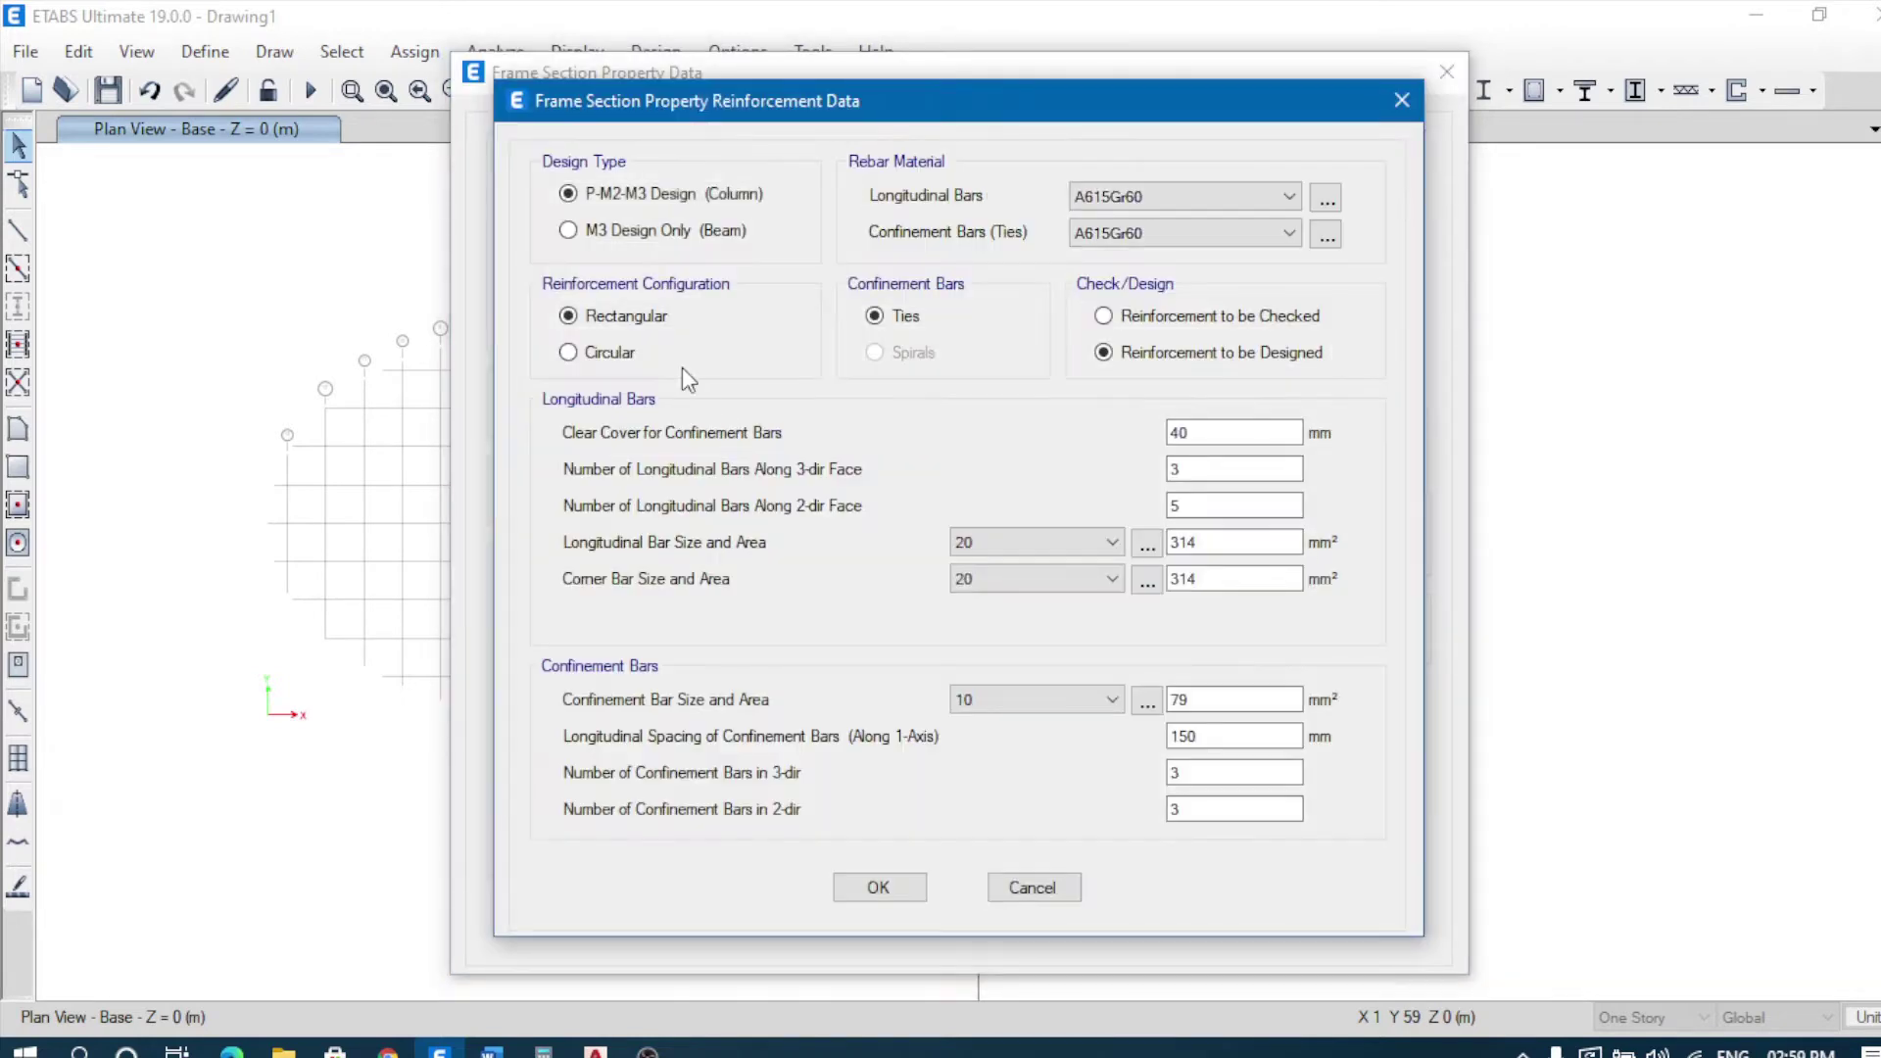
pyautogui.click(600, 229)
pyautogui.click(1239, 199)
pyautogui.click(1176, 231)
pyautogui.click(1178, 232)
pyautogui.click(1171, 267)
pyautogui.click(783, 317)
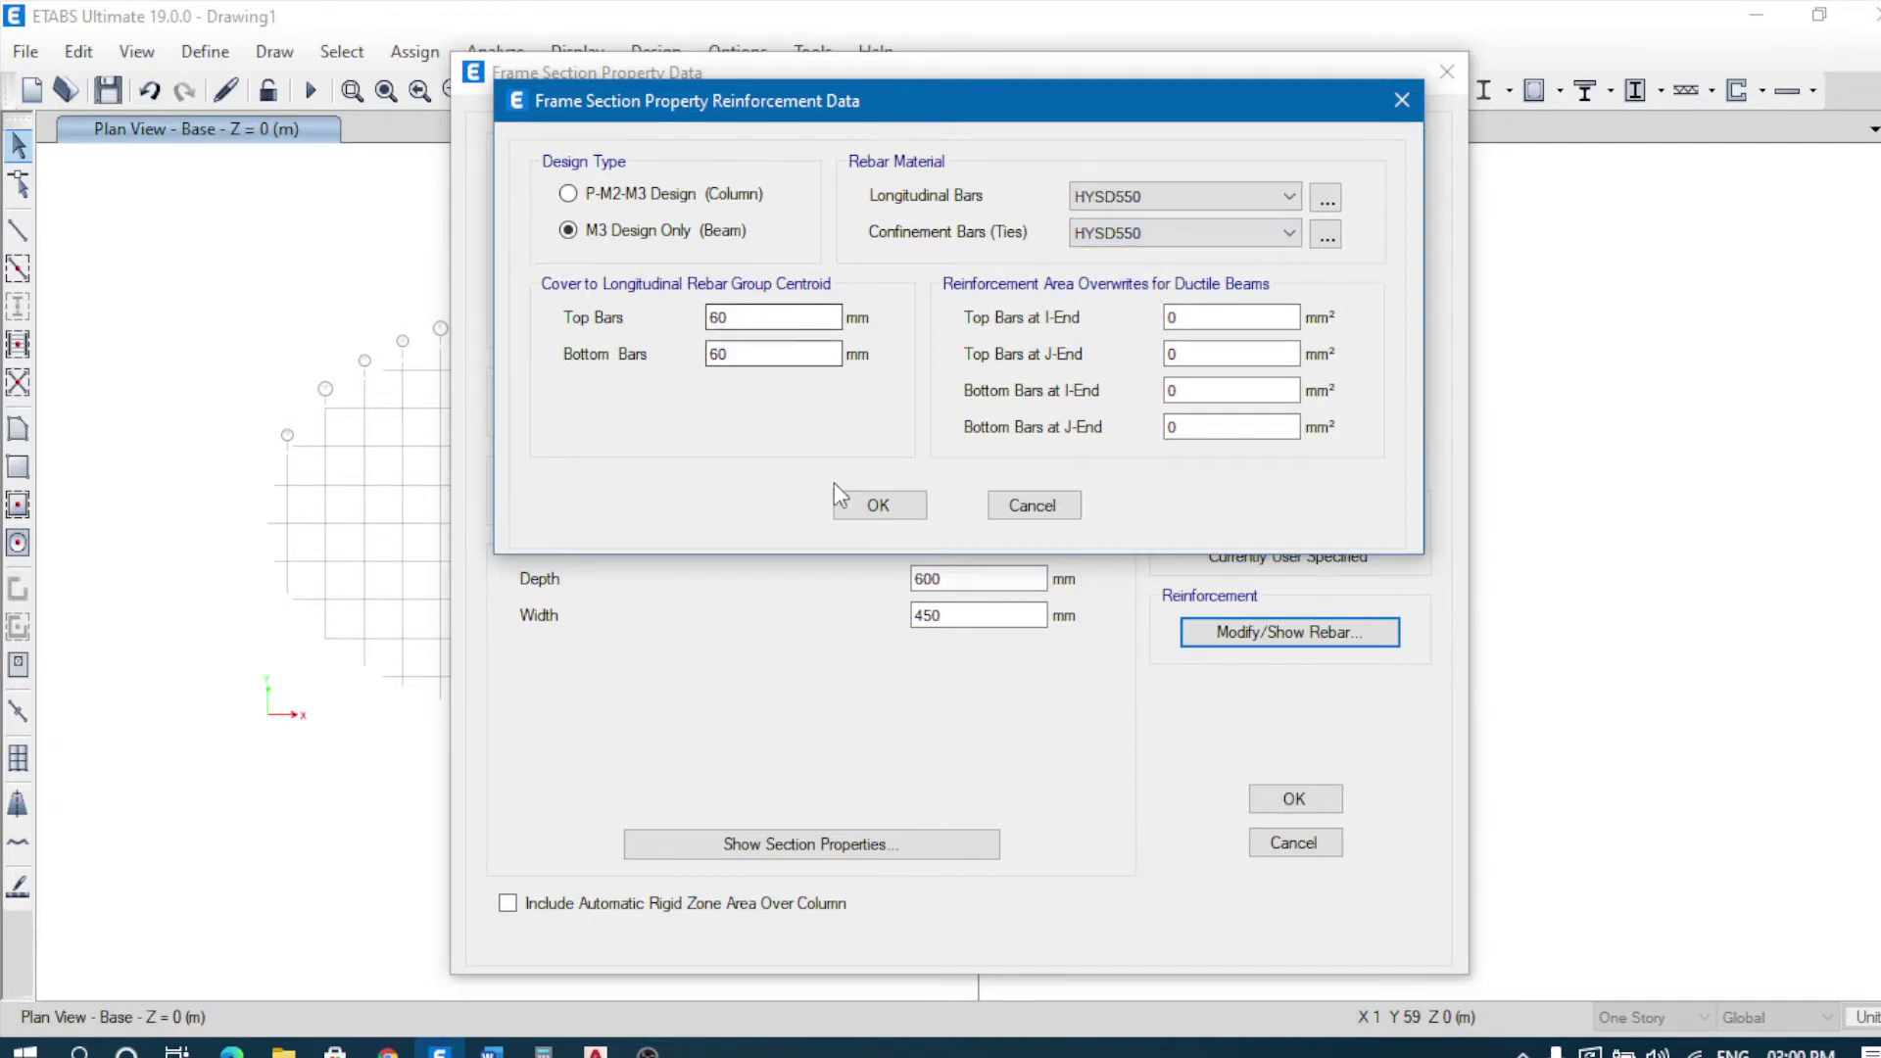
pyautogui.click(879, 506)
pyautogui.click(1291, 796)
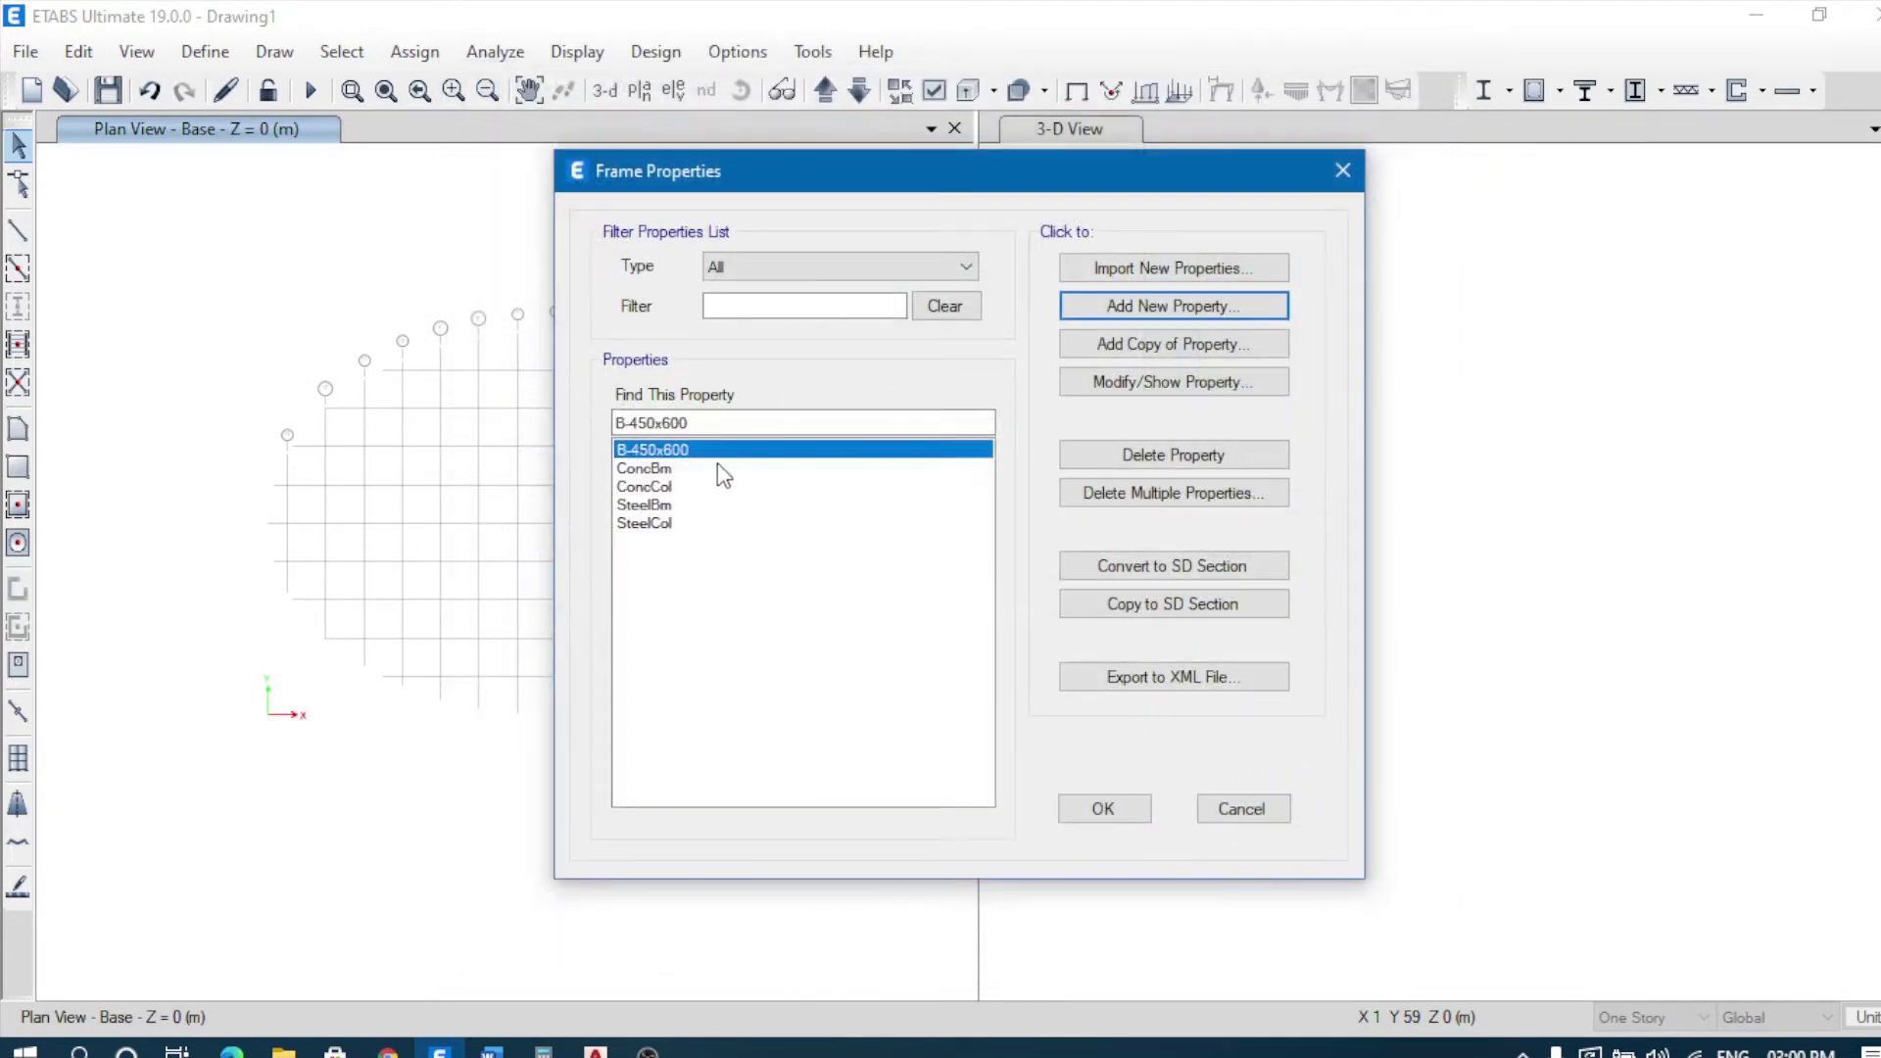
pyautogui.click(707, 505)
pyautogui.click(701, 524)
pyautogui.click(702, 466)
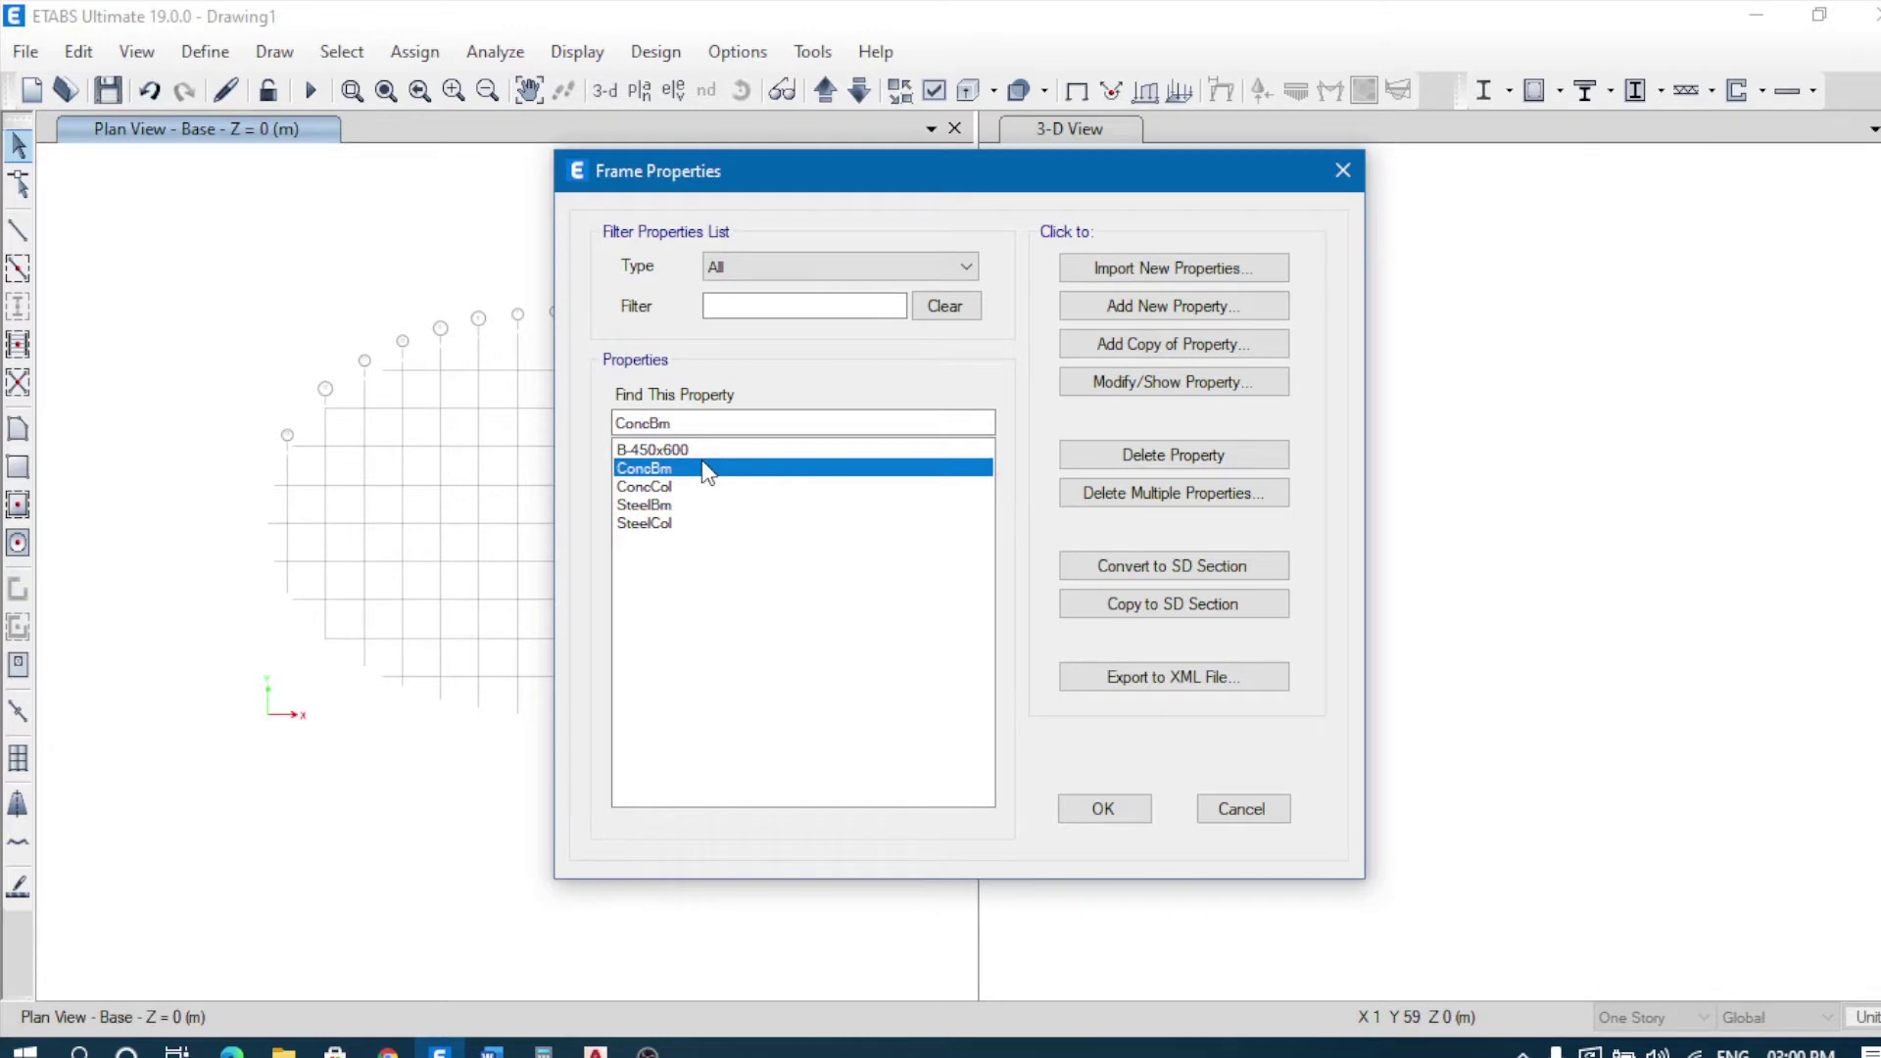
pyautogui.click(1104, 505)
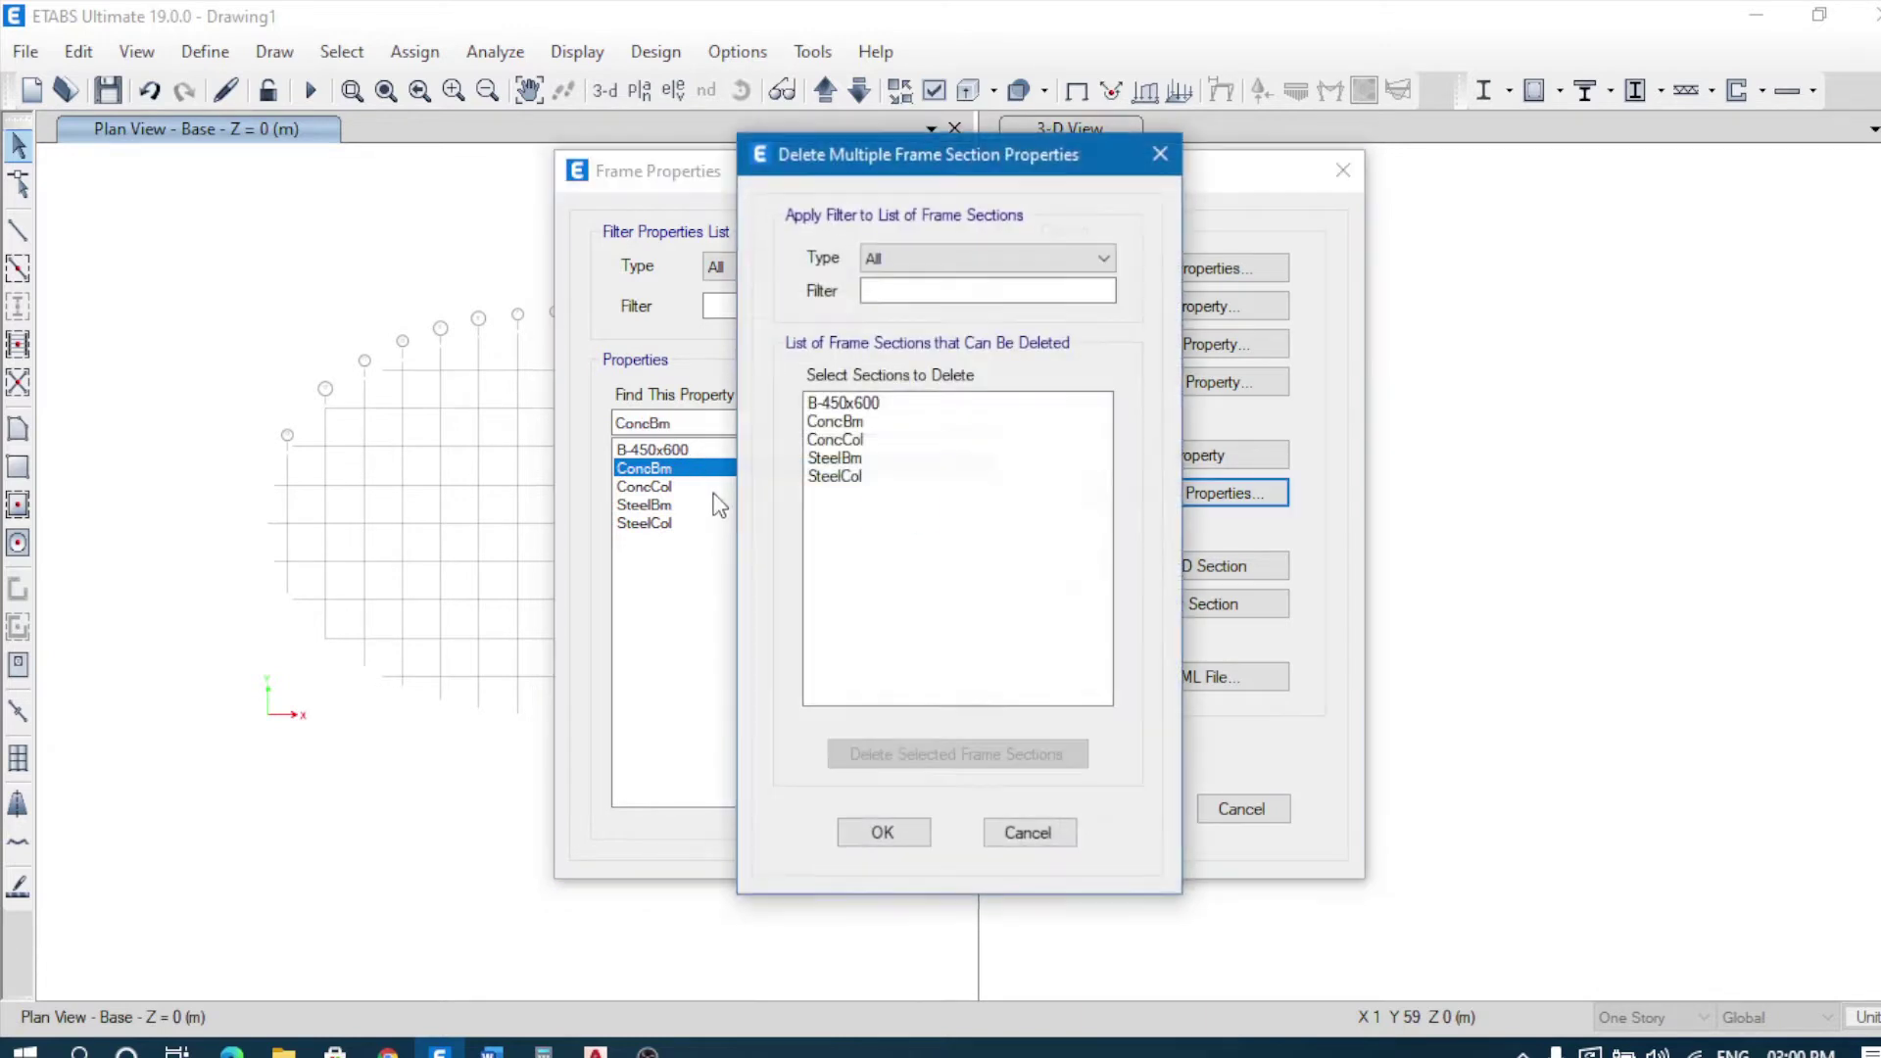
pyautogui.moveTo(868, 422); pyautogui.dragTo(862, 478)
pyautogui.click(905, 751)
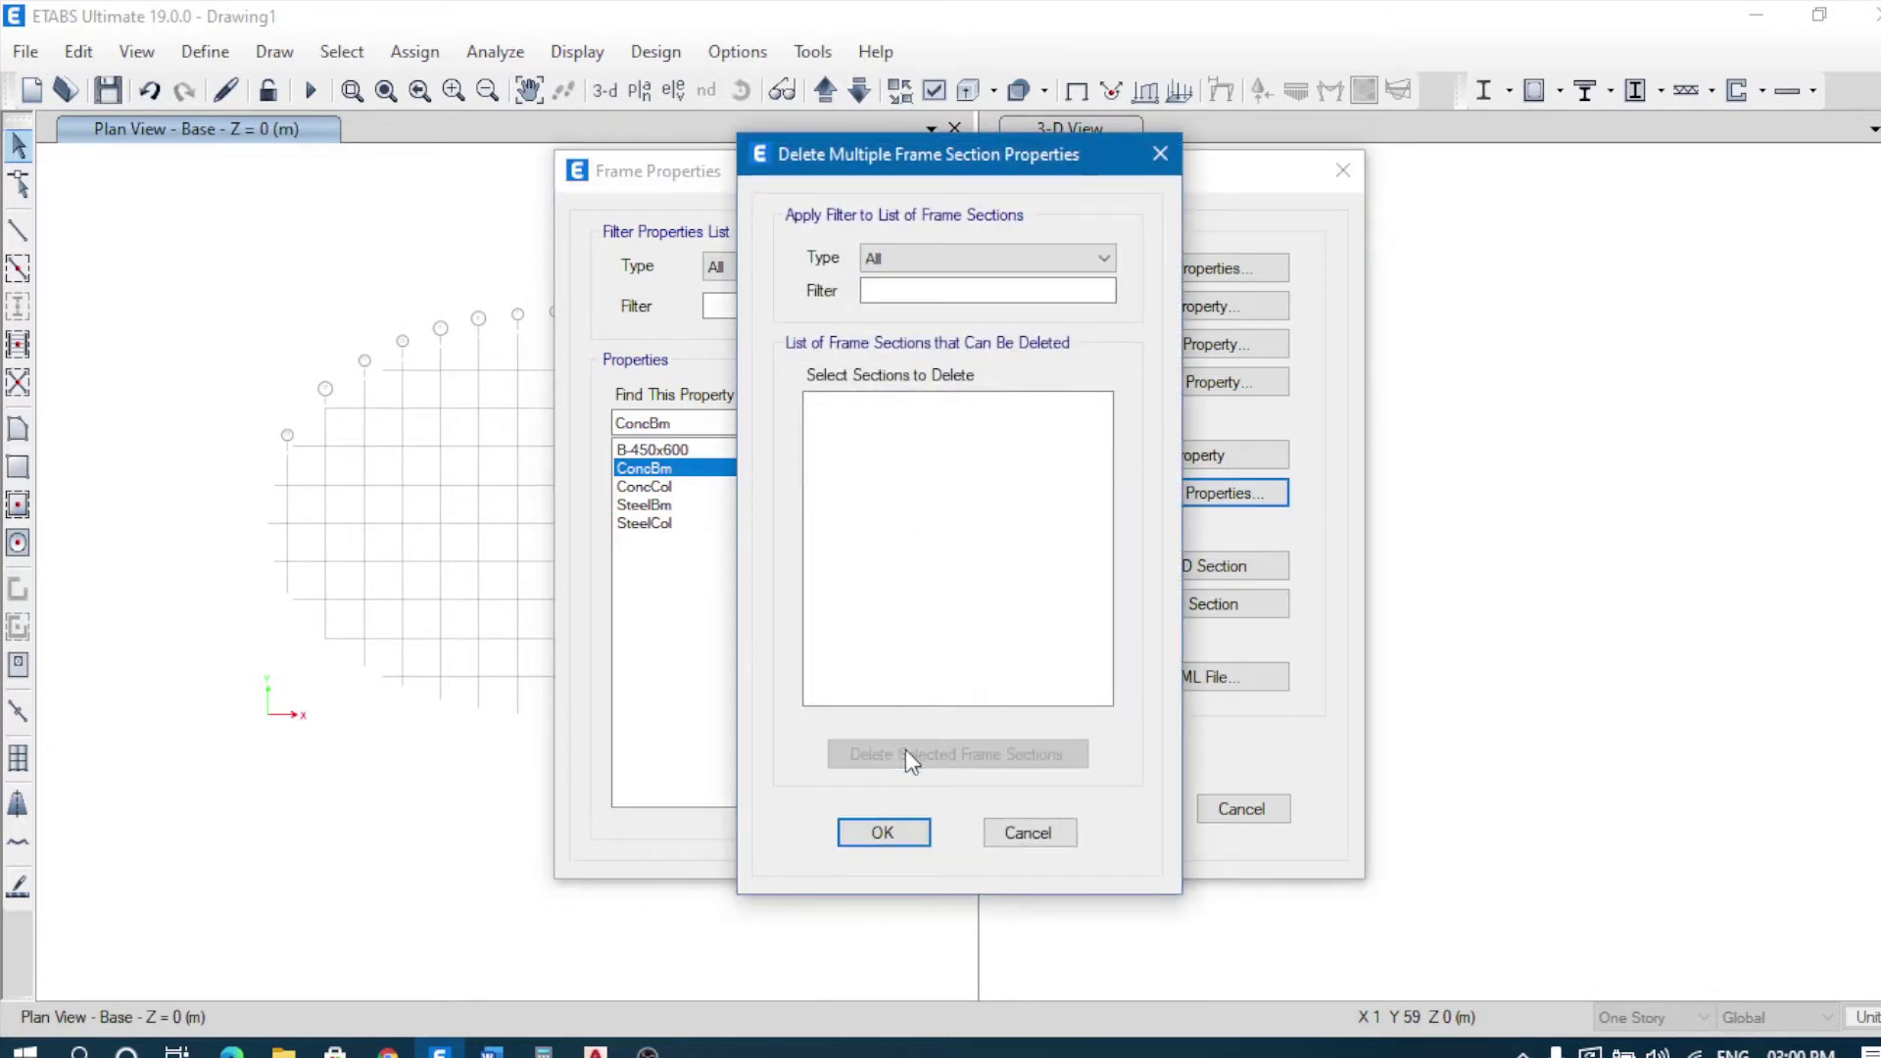
pyautogui.click(1014, 834)
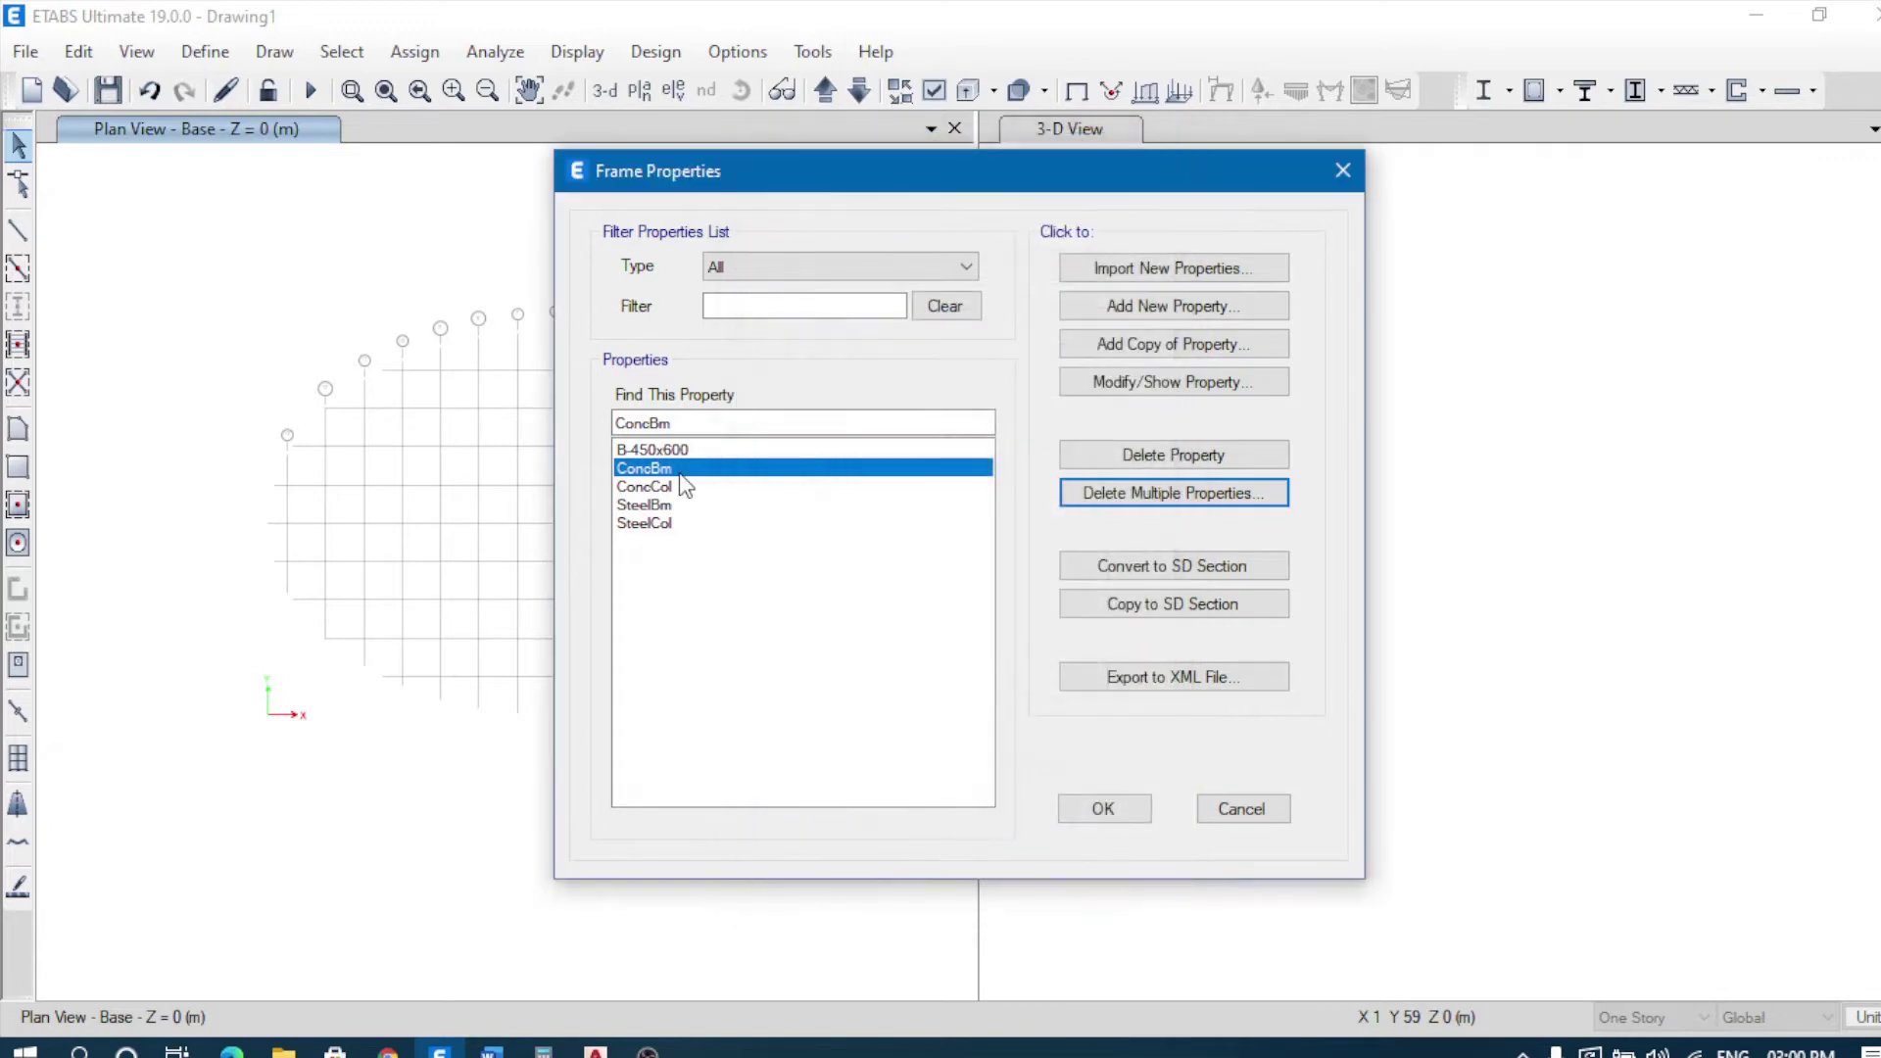
# Step: Delete the default frame sections ConcBm, ConcCol, SteelBm and SteelCol one by one
pyautogui.click(1123, 453)
pyautogui.click(1000, 619)
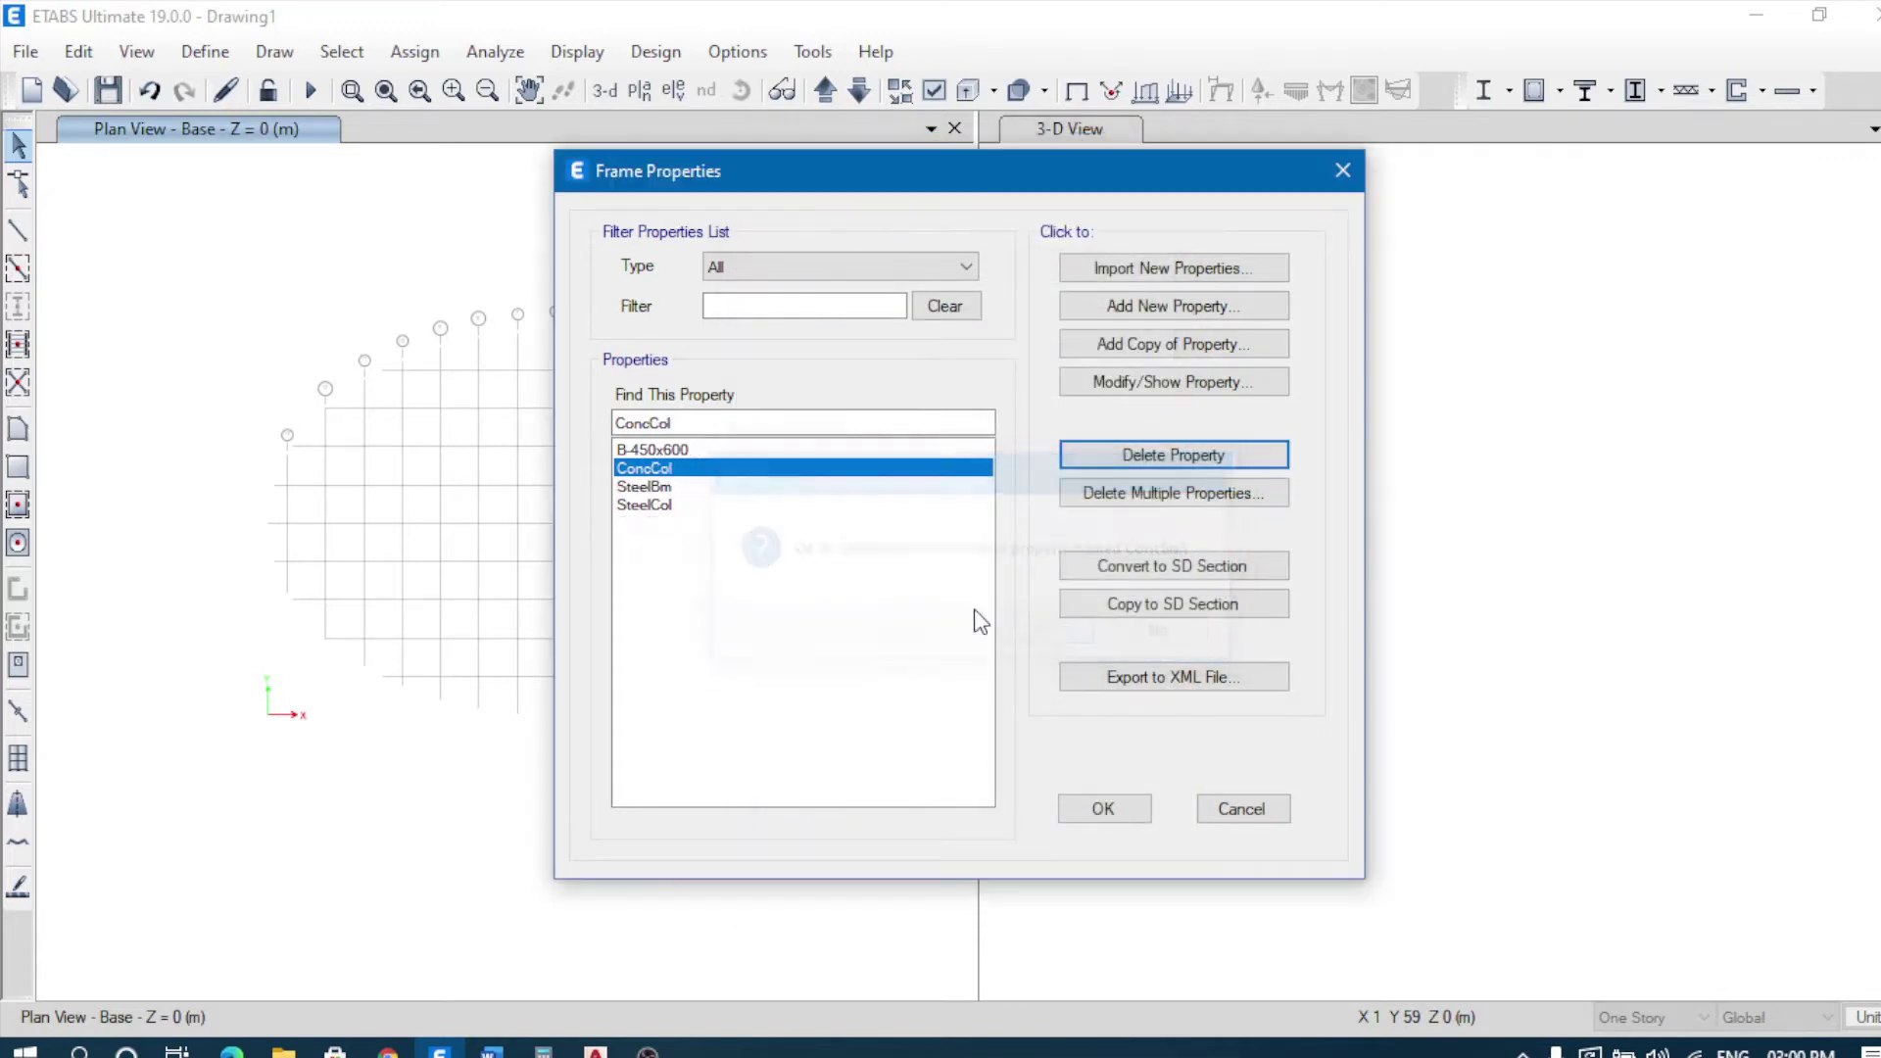
pyautogui.click(1081, 458)
pyautogui.click(1051, 635)
pyautogui.click(1247, 450)
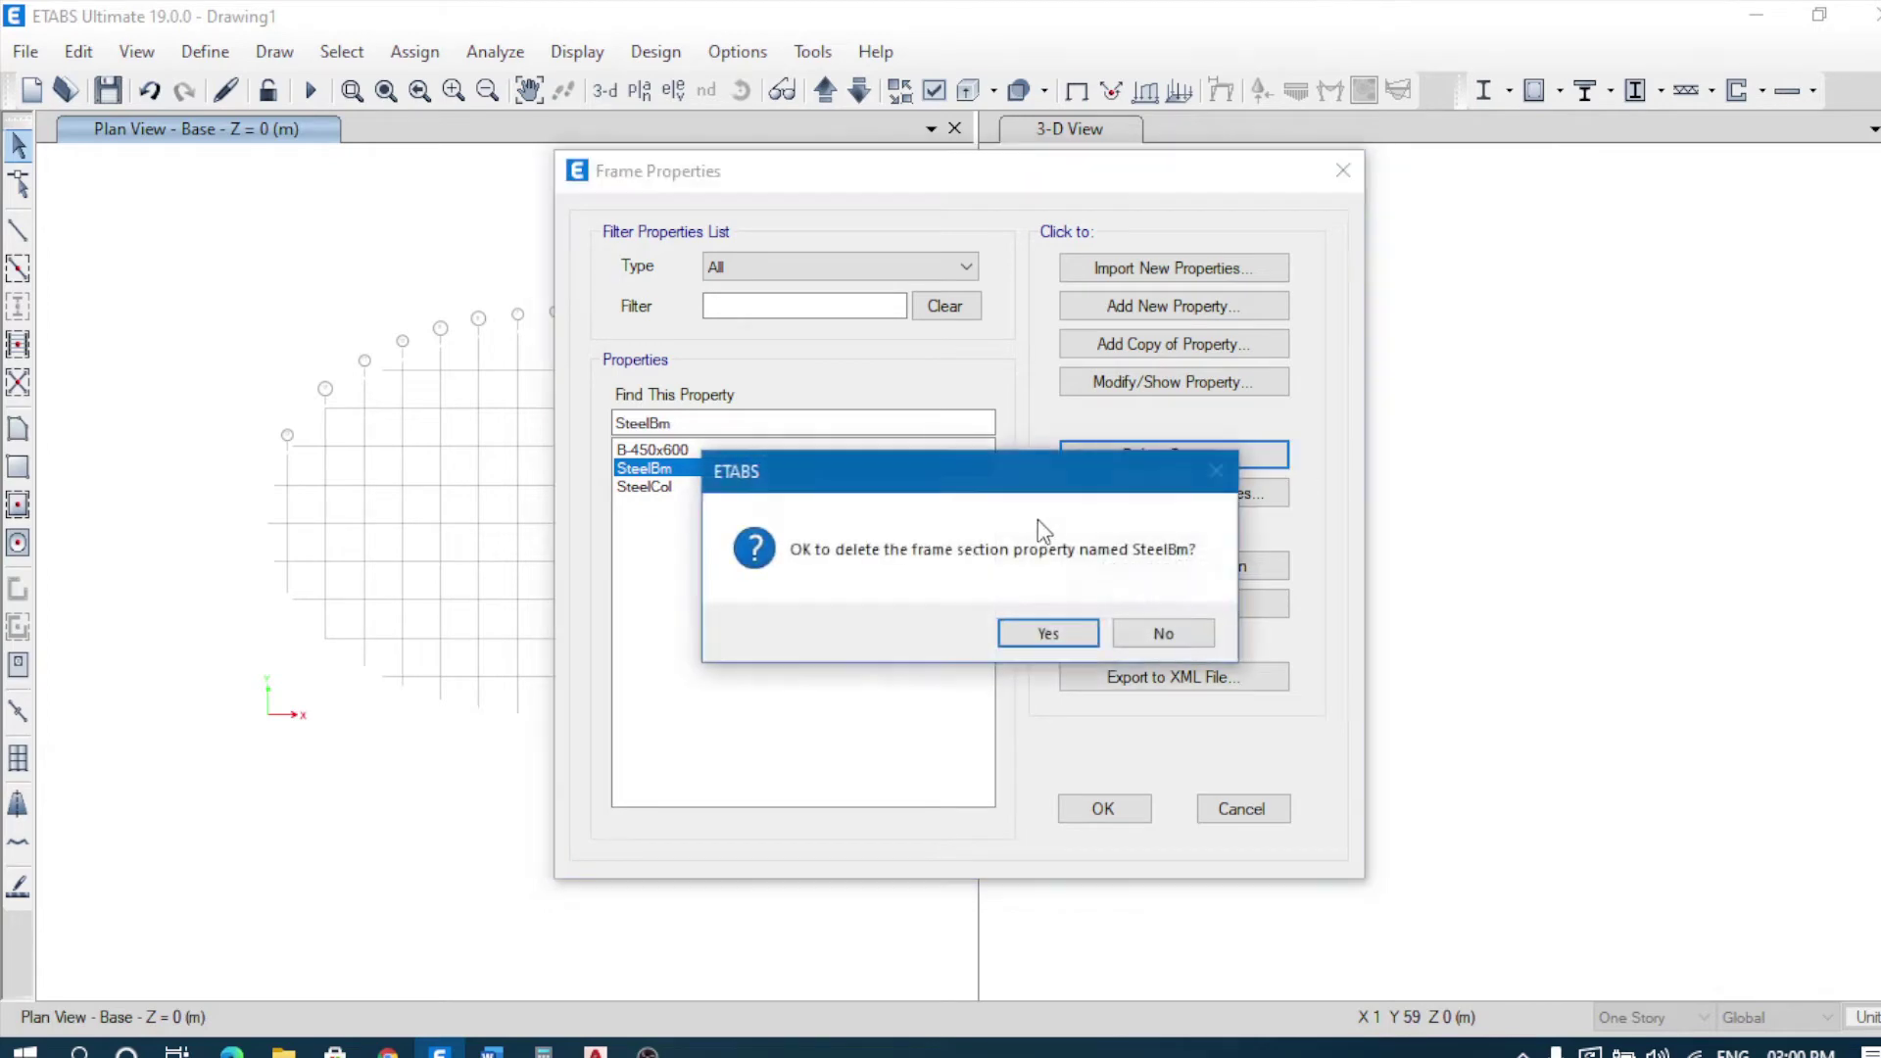
pyautogui.click(1045, 634)
pyautogui.click(1113, 455)
pyautogui.click(1039, 632)
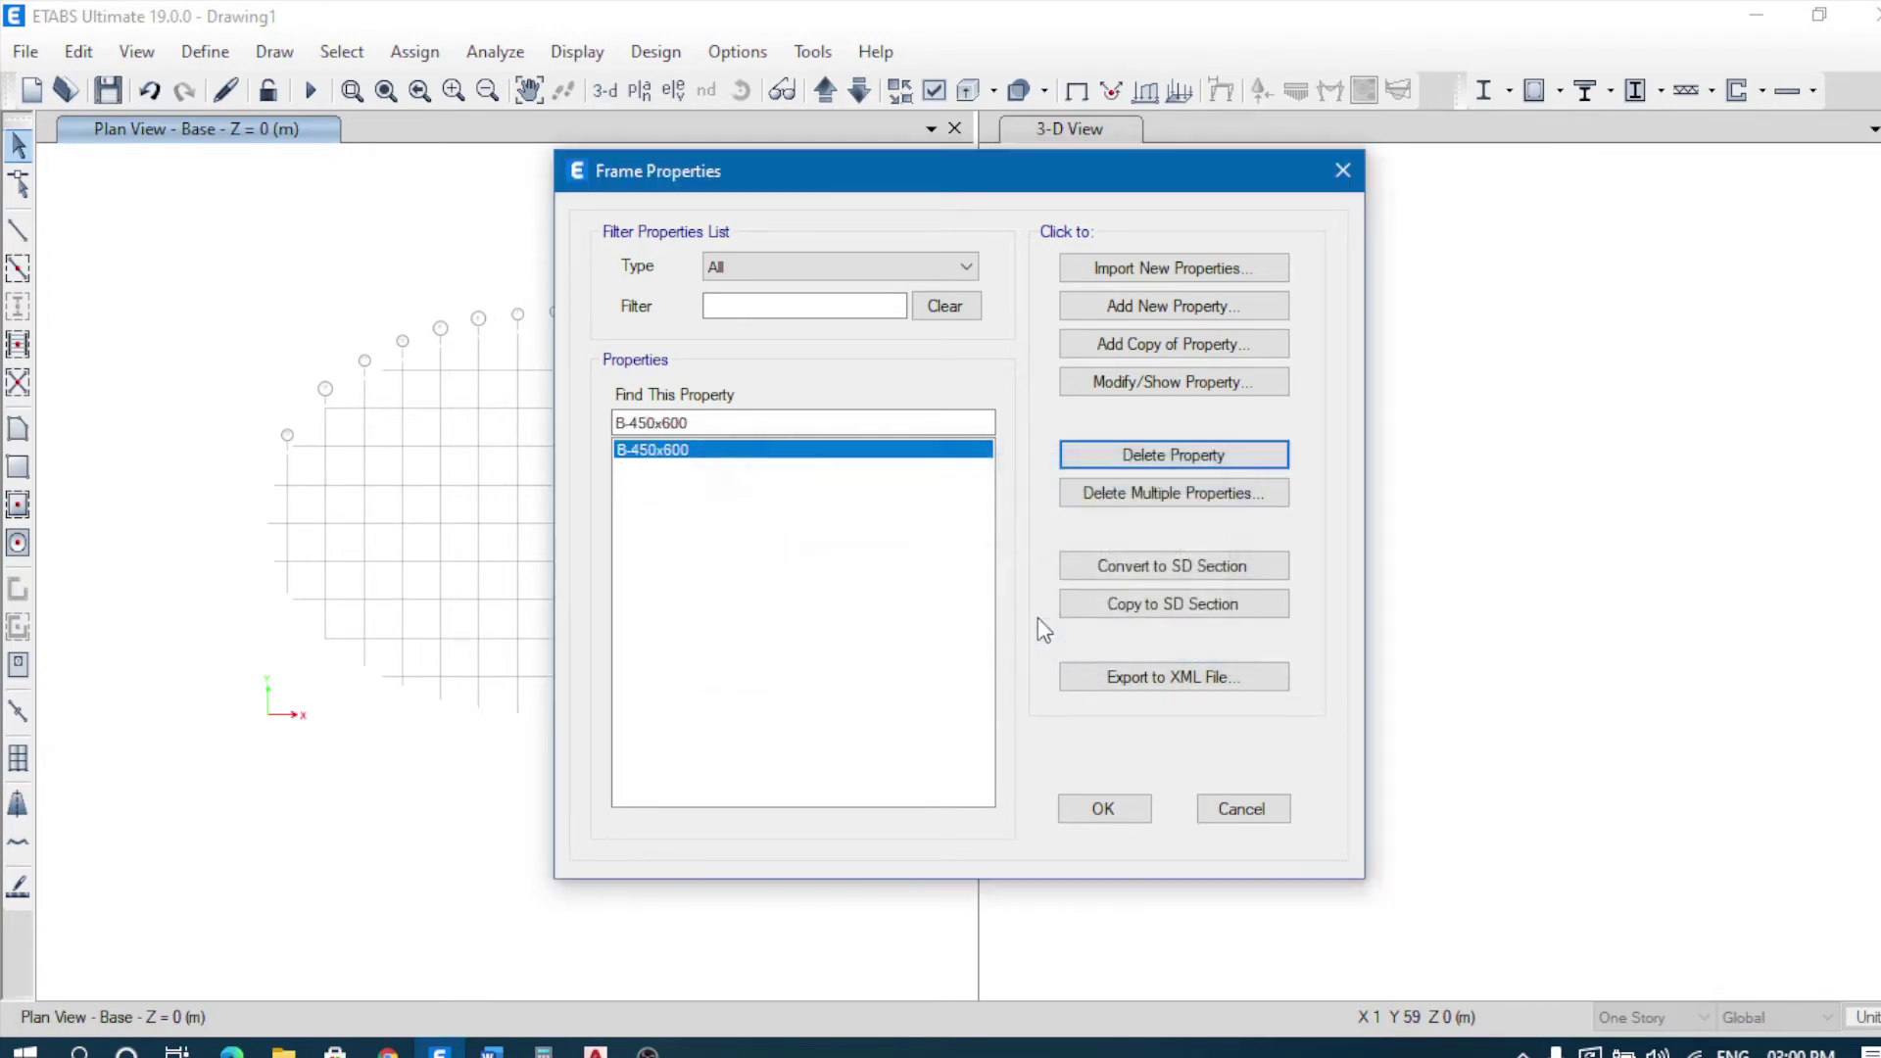
pyautogui.click(811, 503)
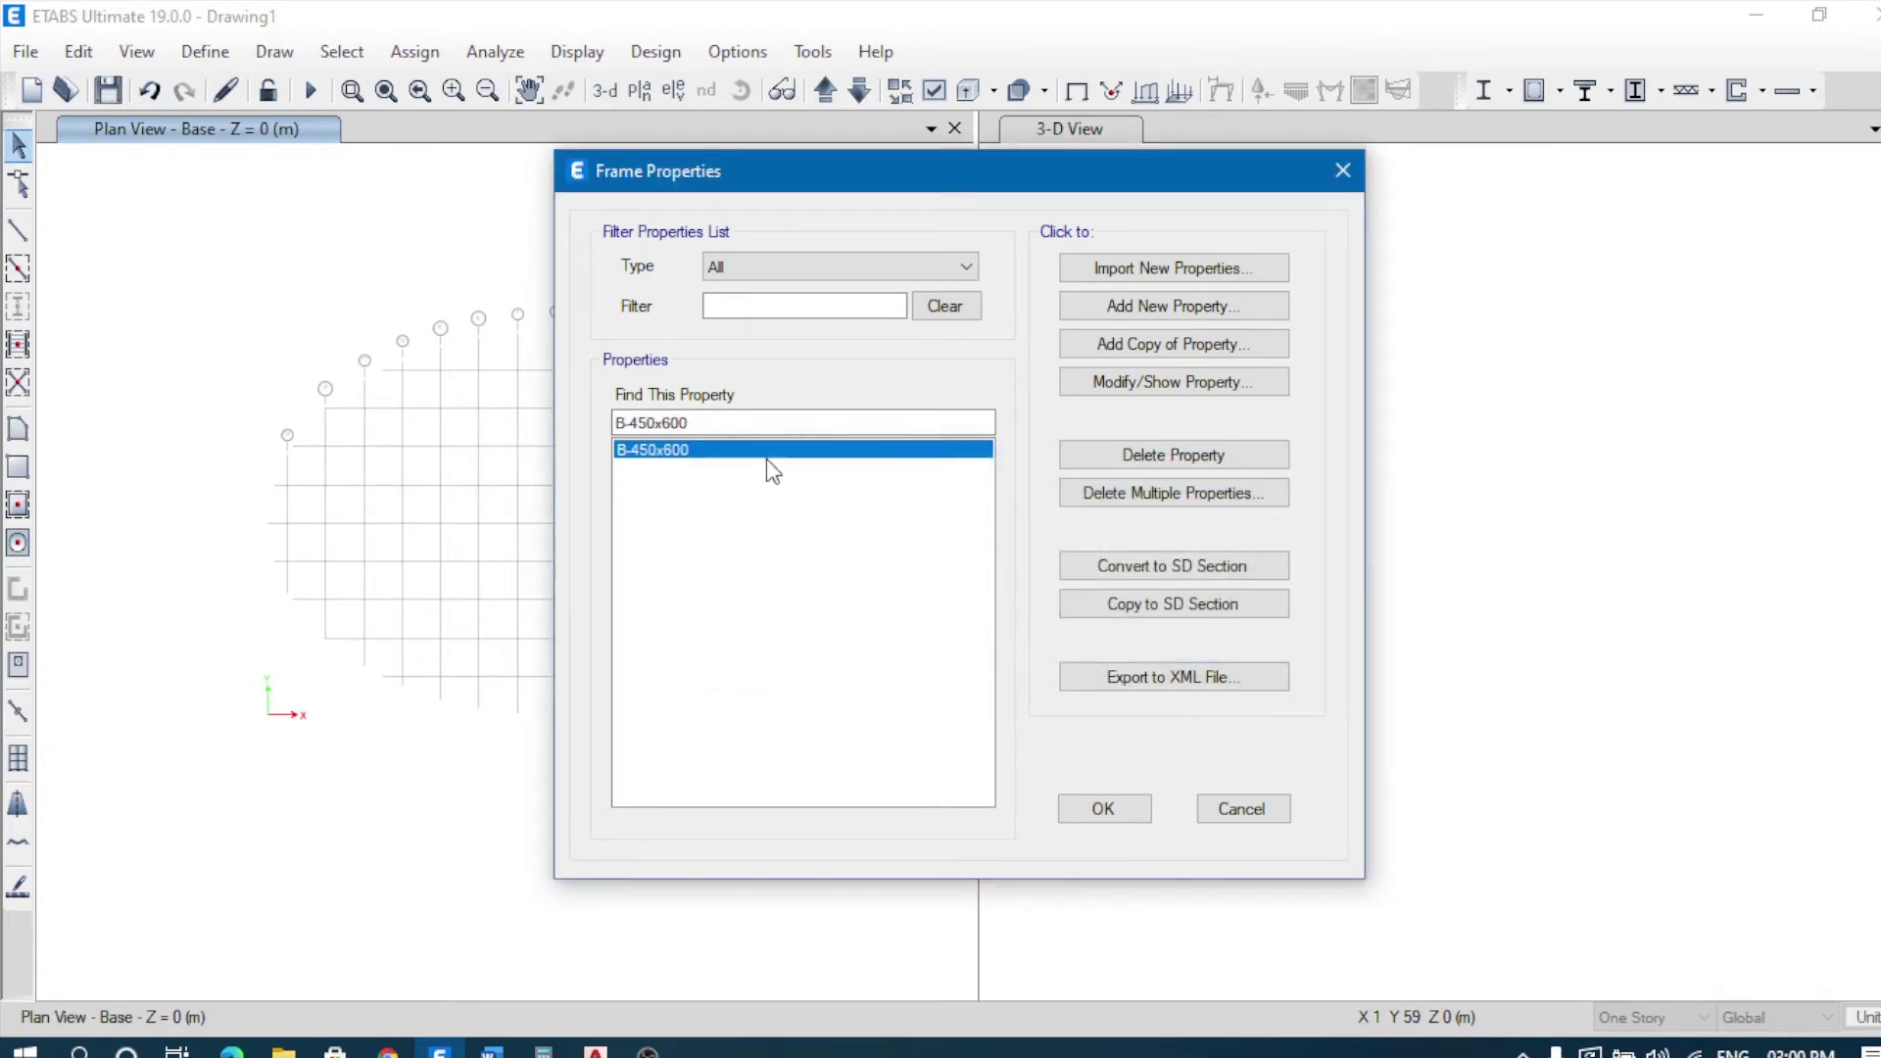
# Step: Add a rectangular concrete frame section named C-900x900 with M35 as its material
pyautogui.click(1194, 305)
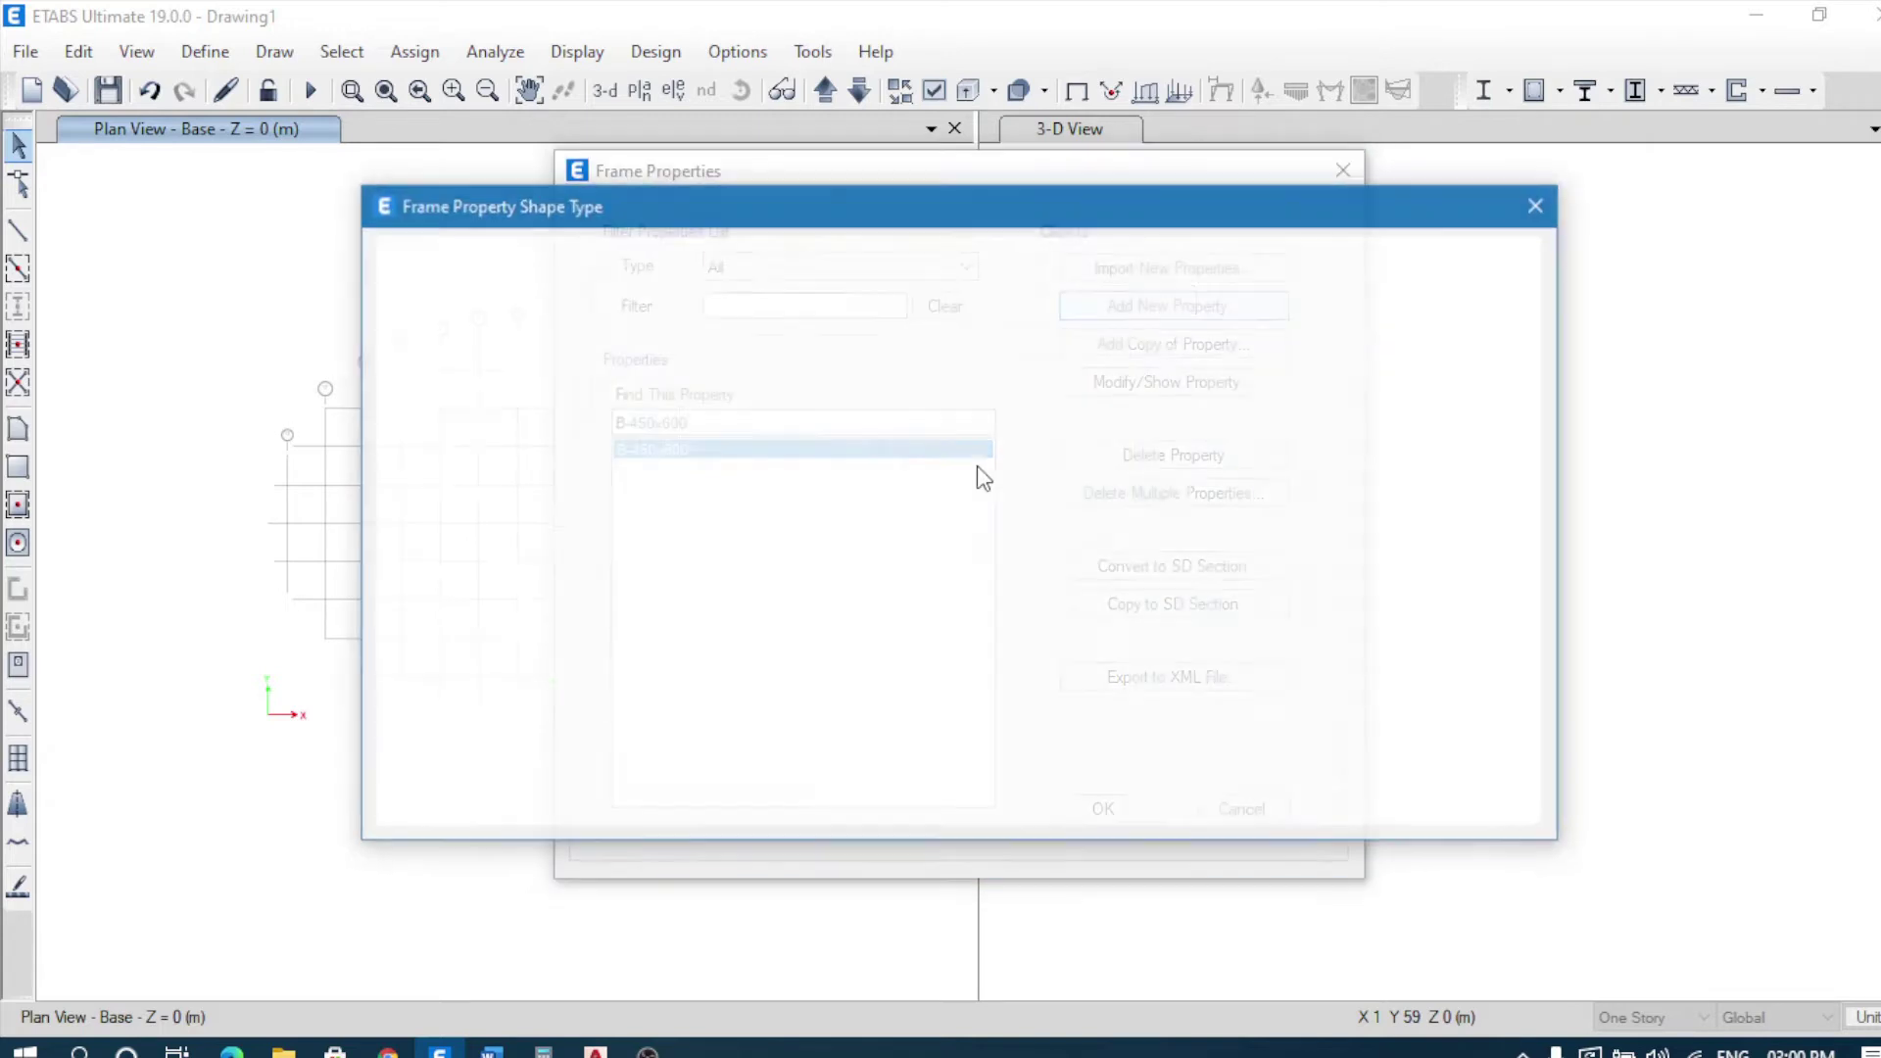
pyautogui.click(490, 473)
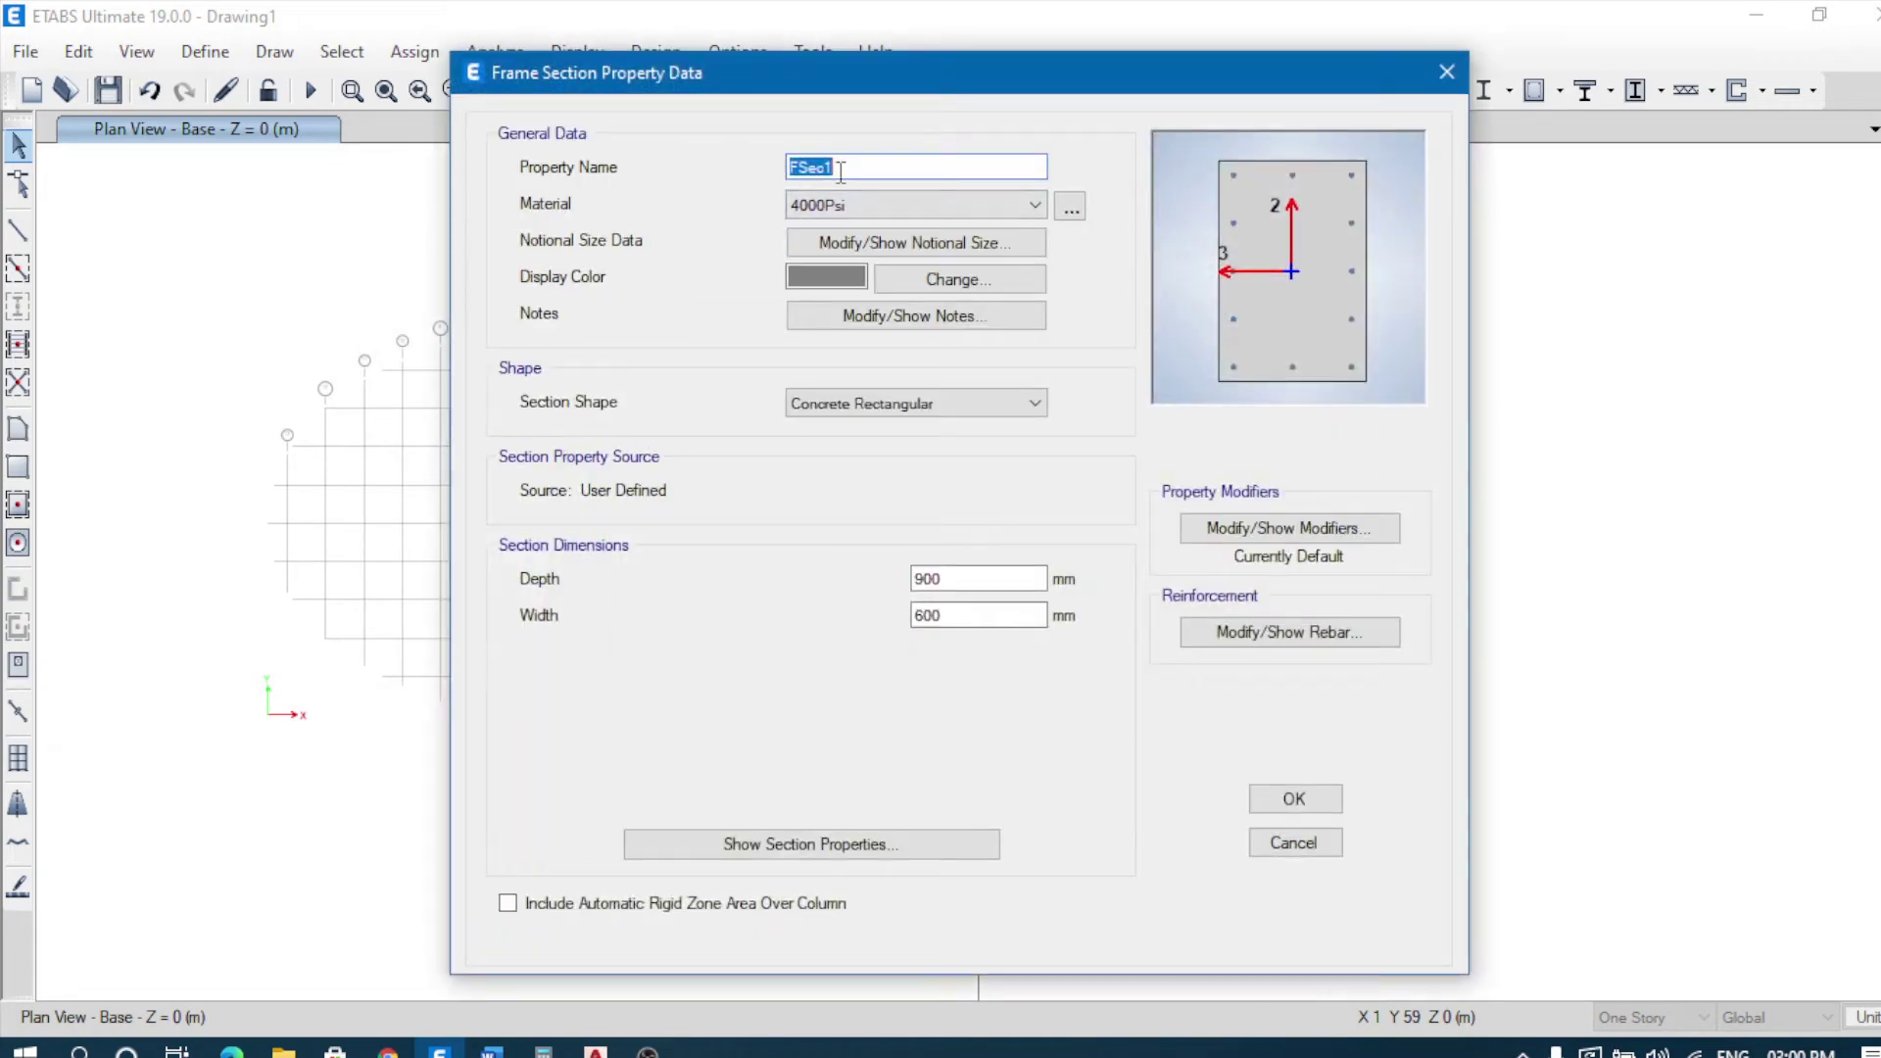
pyautogui.write('C')
pyautogui.doubleClick(912, 161)
pyautogui.write('900x900')
pyautogui.click(866, 202)
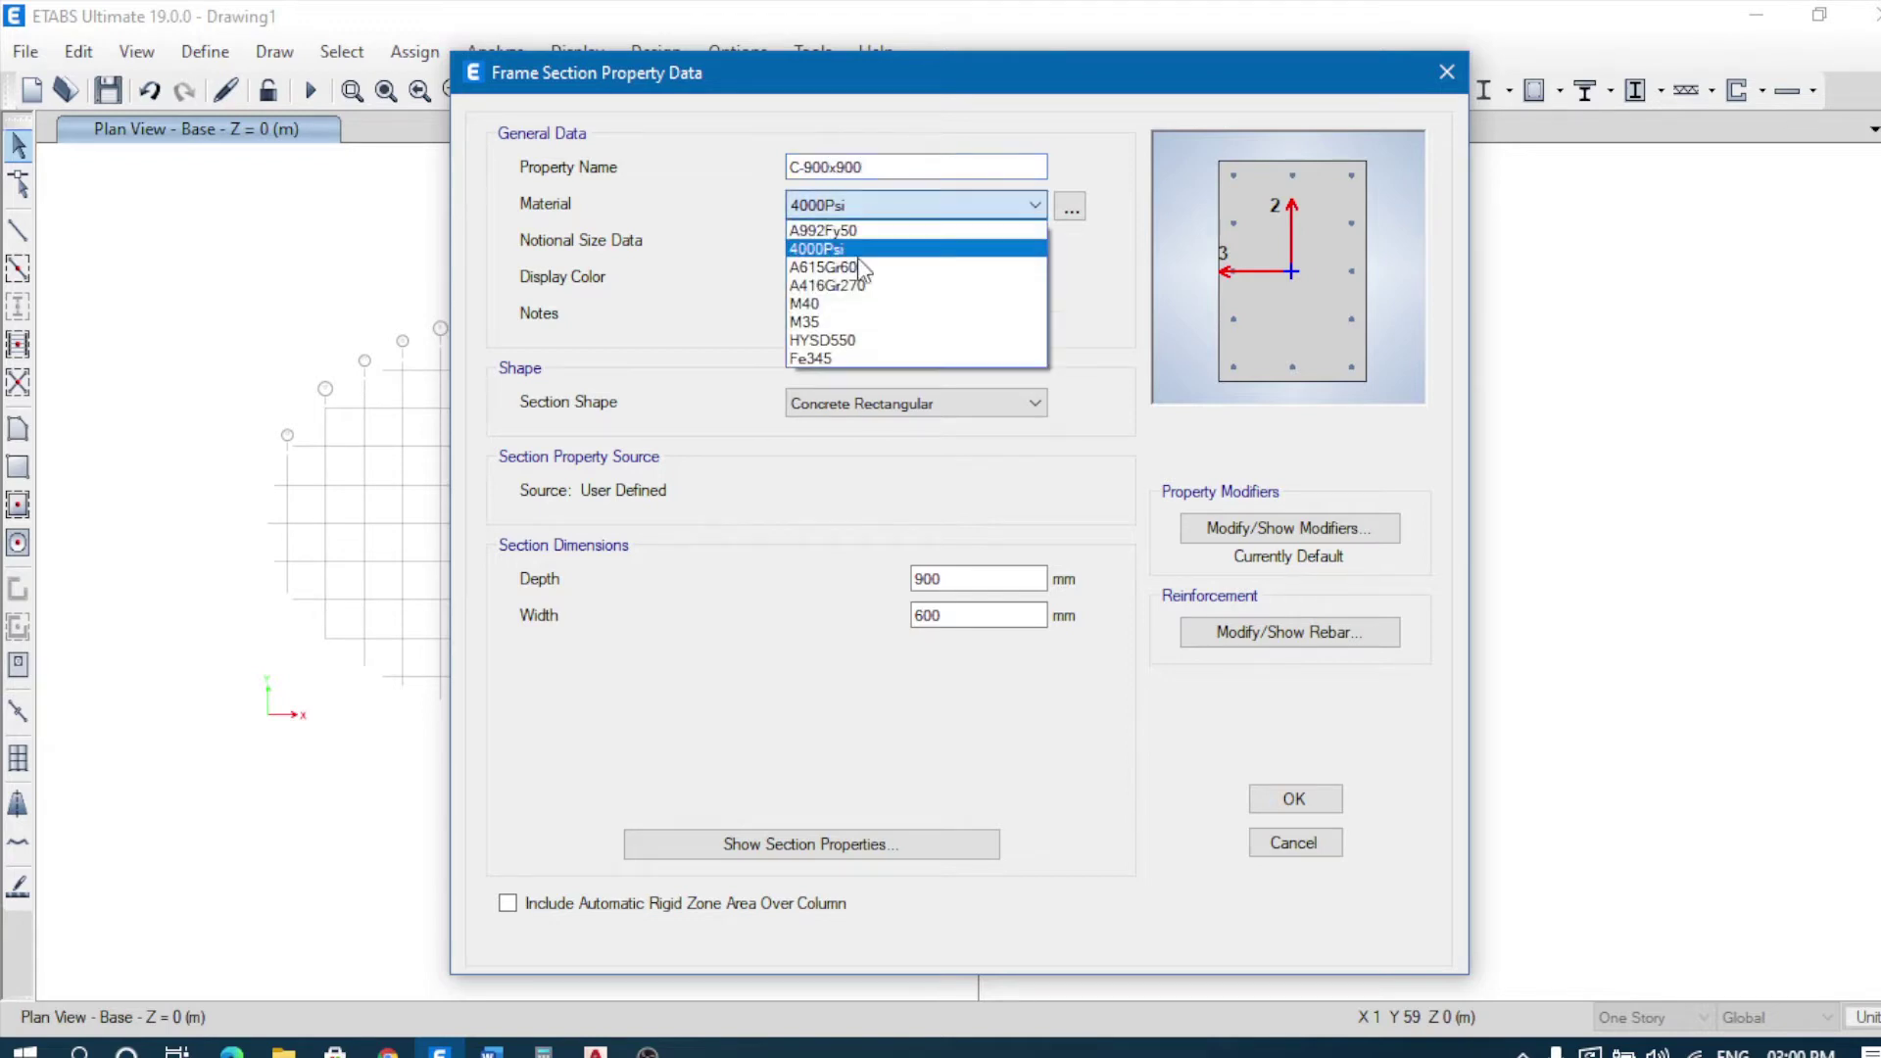
pyautogui.click(837, 319)
# Step: Set the column section's width to 900 mm to make it square
pyautogui.click(970, 579)
pyautogui.doubleClick(970, 618)
pyautogui.write('900')
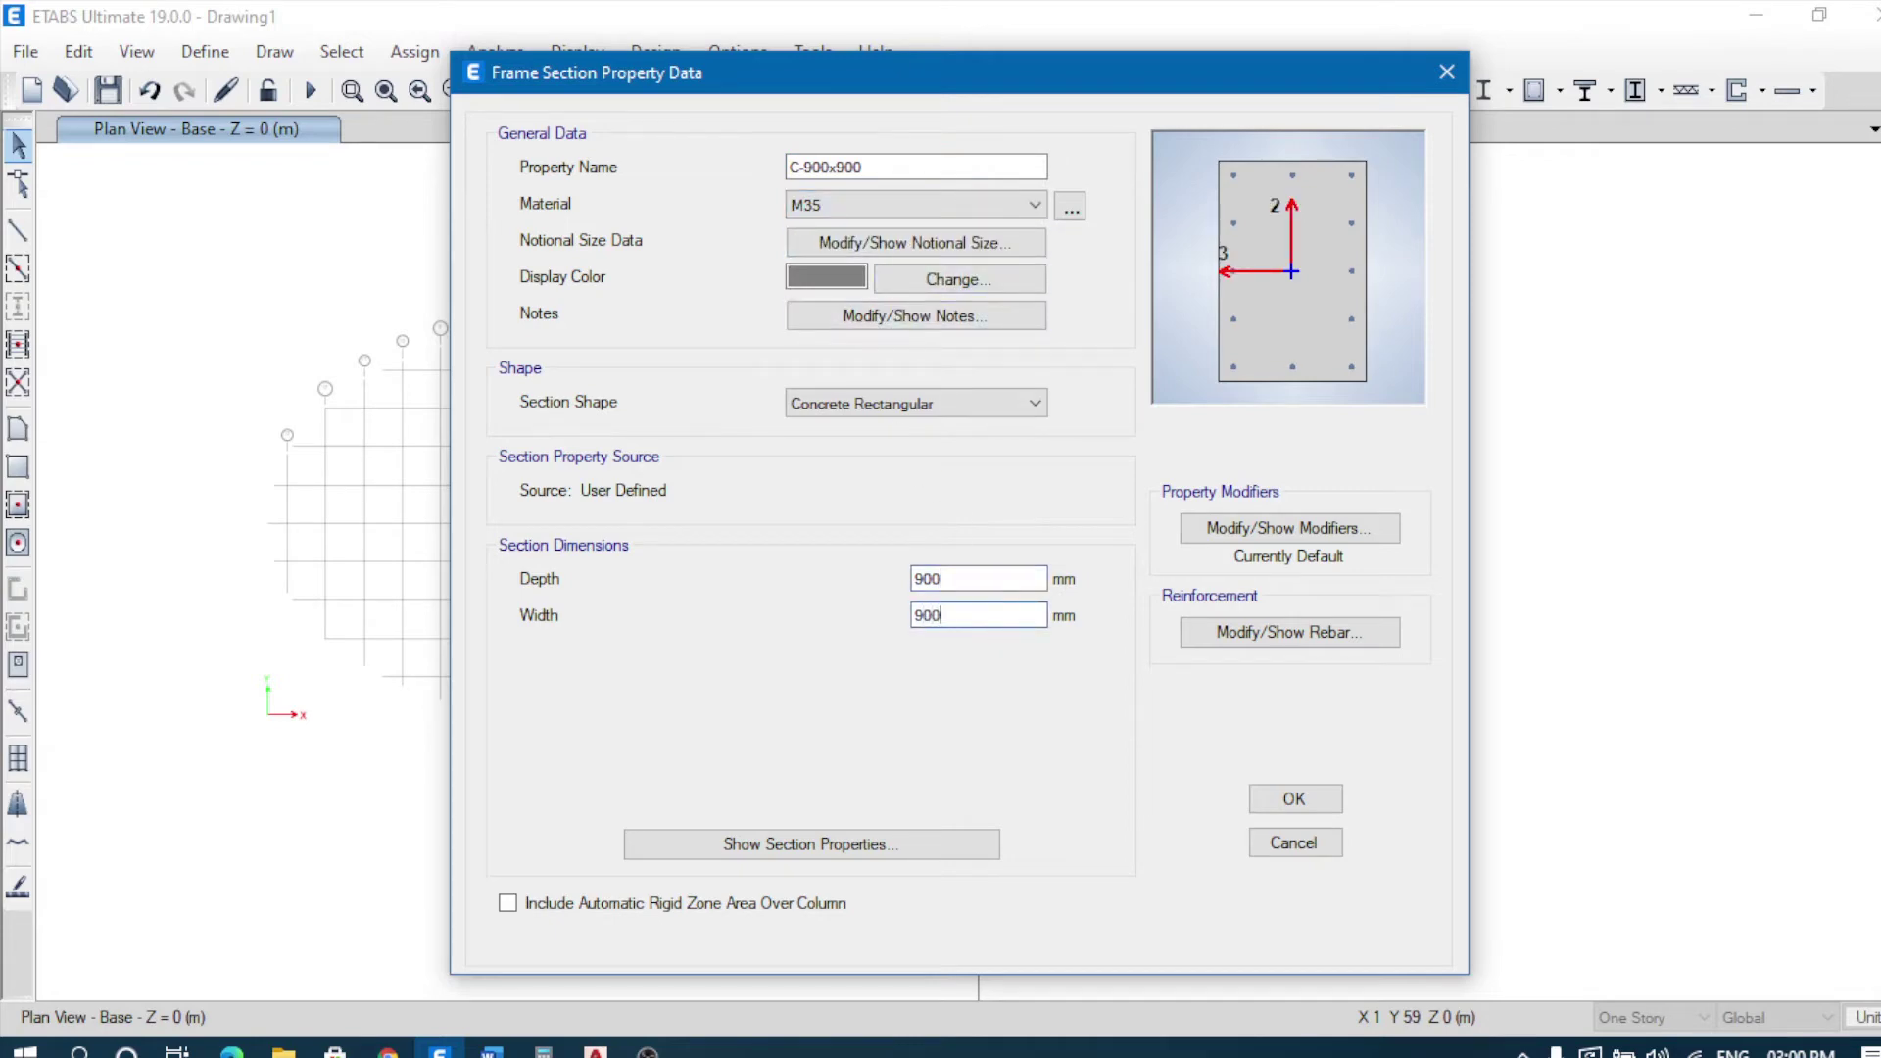
pyautogui.click(988, 579)
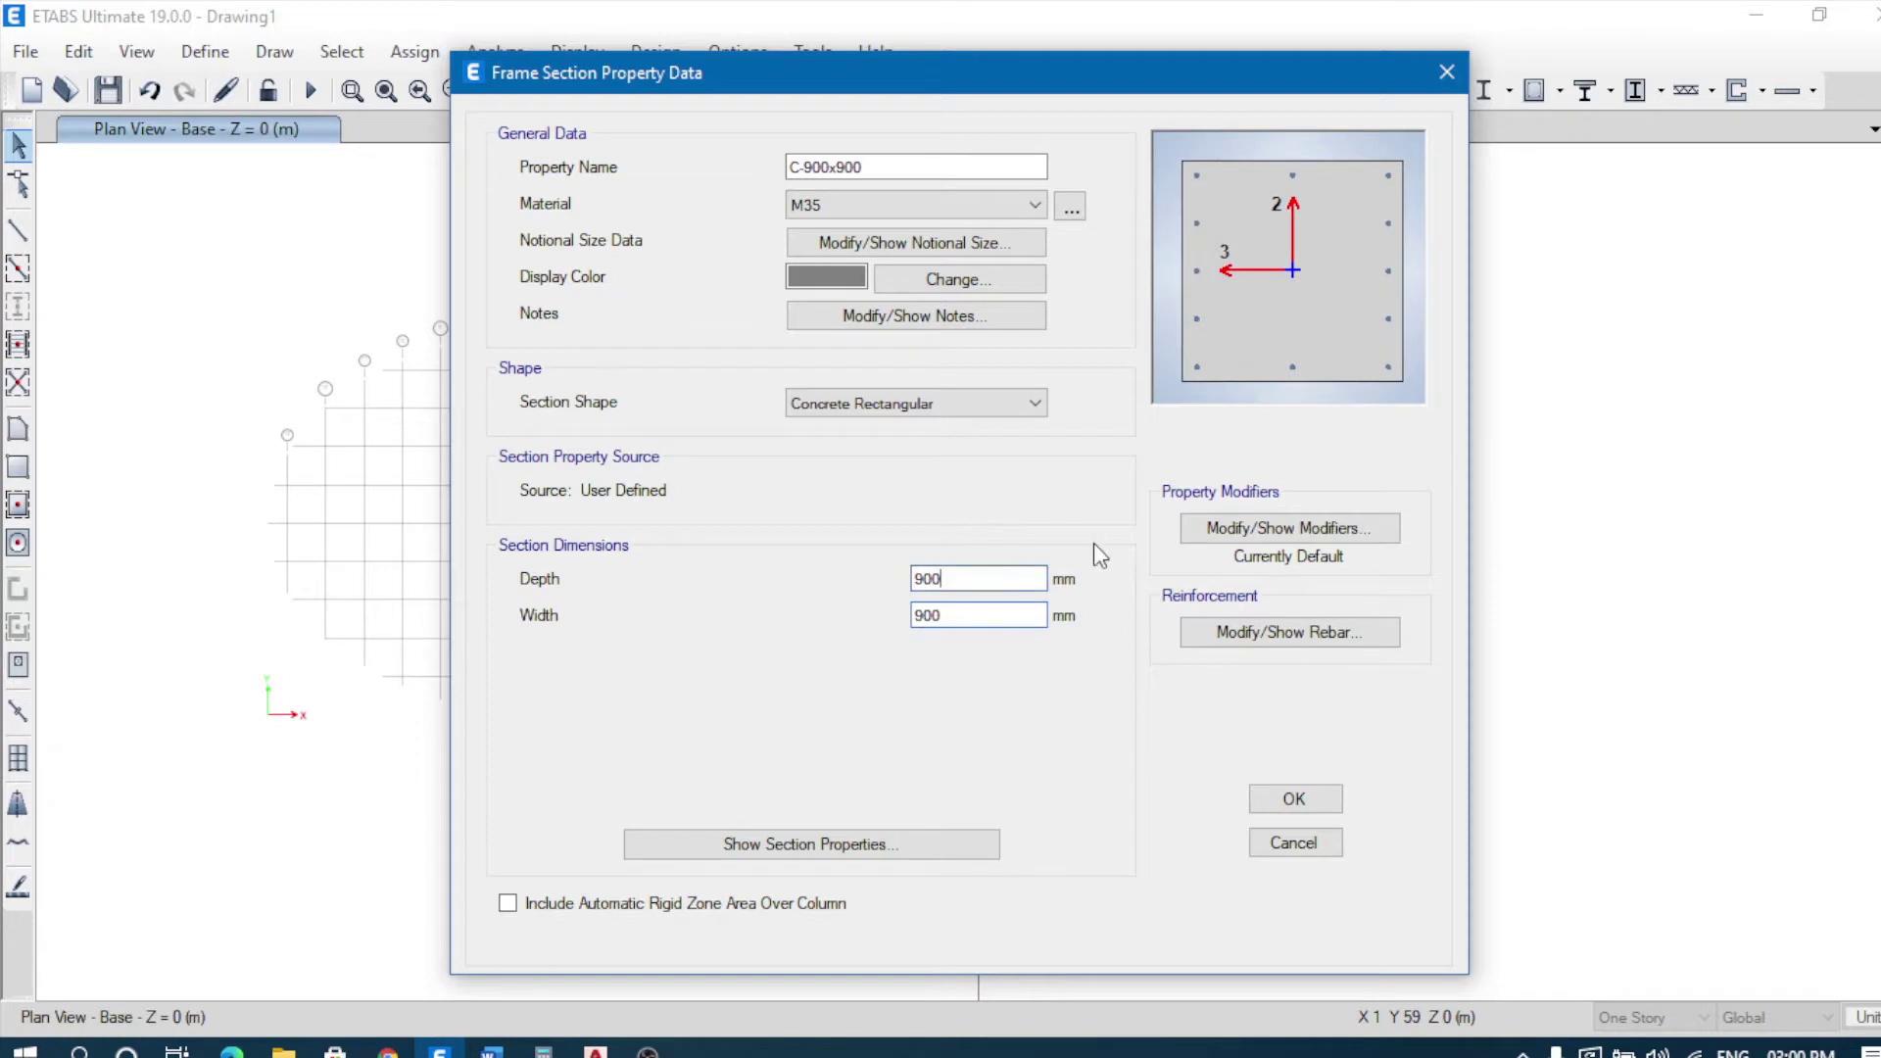
# Step: Set the column section's stiffness modifiers to 0.7 for the moments of inertia about the 2 and 3 axes
pyautogui.click(1216, 537)
pyautogui.click(1064, 431)
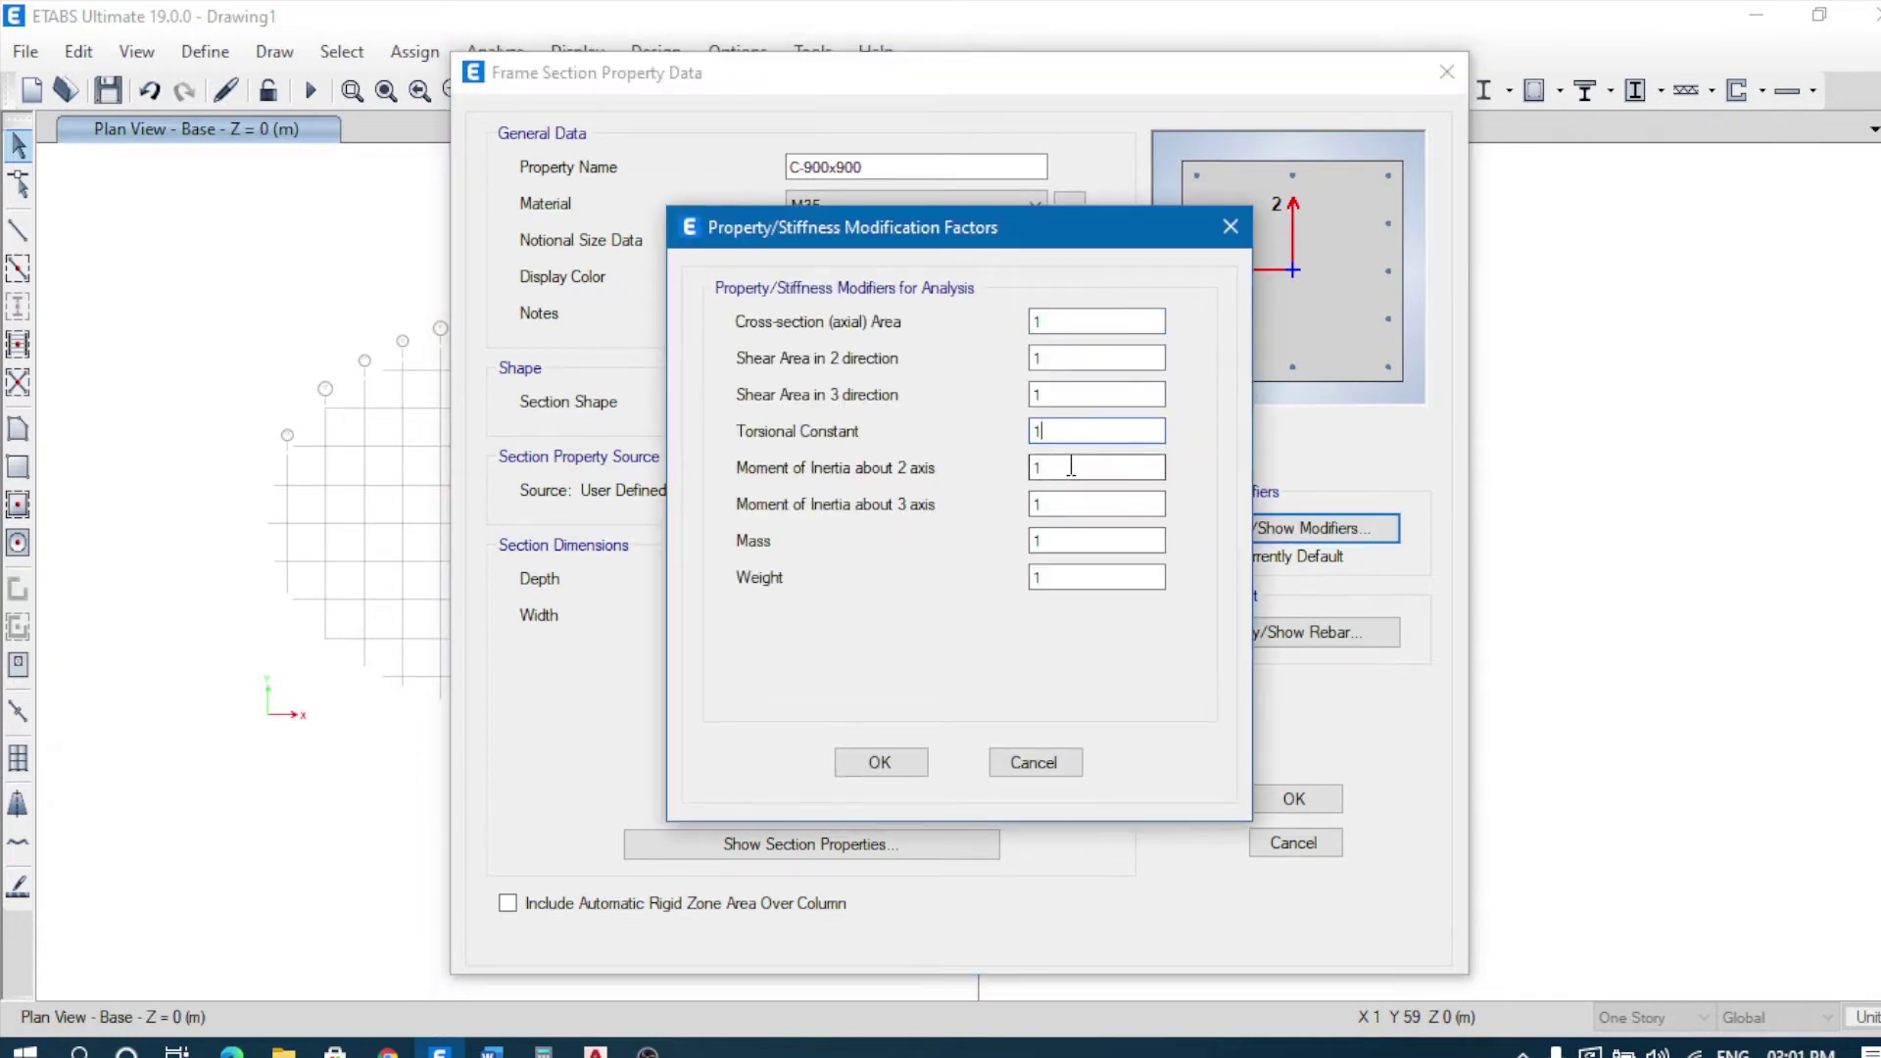
pyautogui.press('Tab')
pyautogui.write('0.7')
pyautogui.press('Tab')
pyautogui.write('0.7')
pyautogui.click(879, 764)
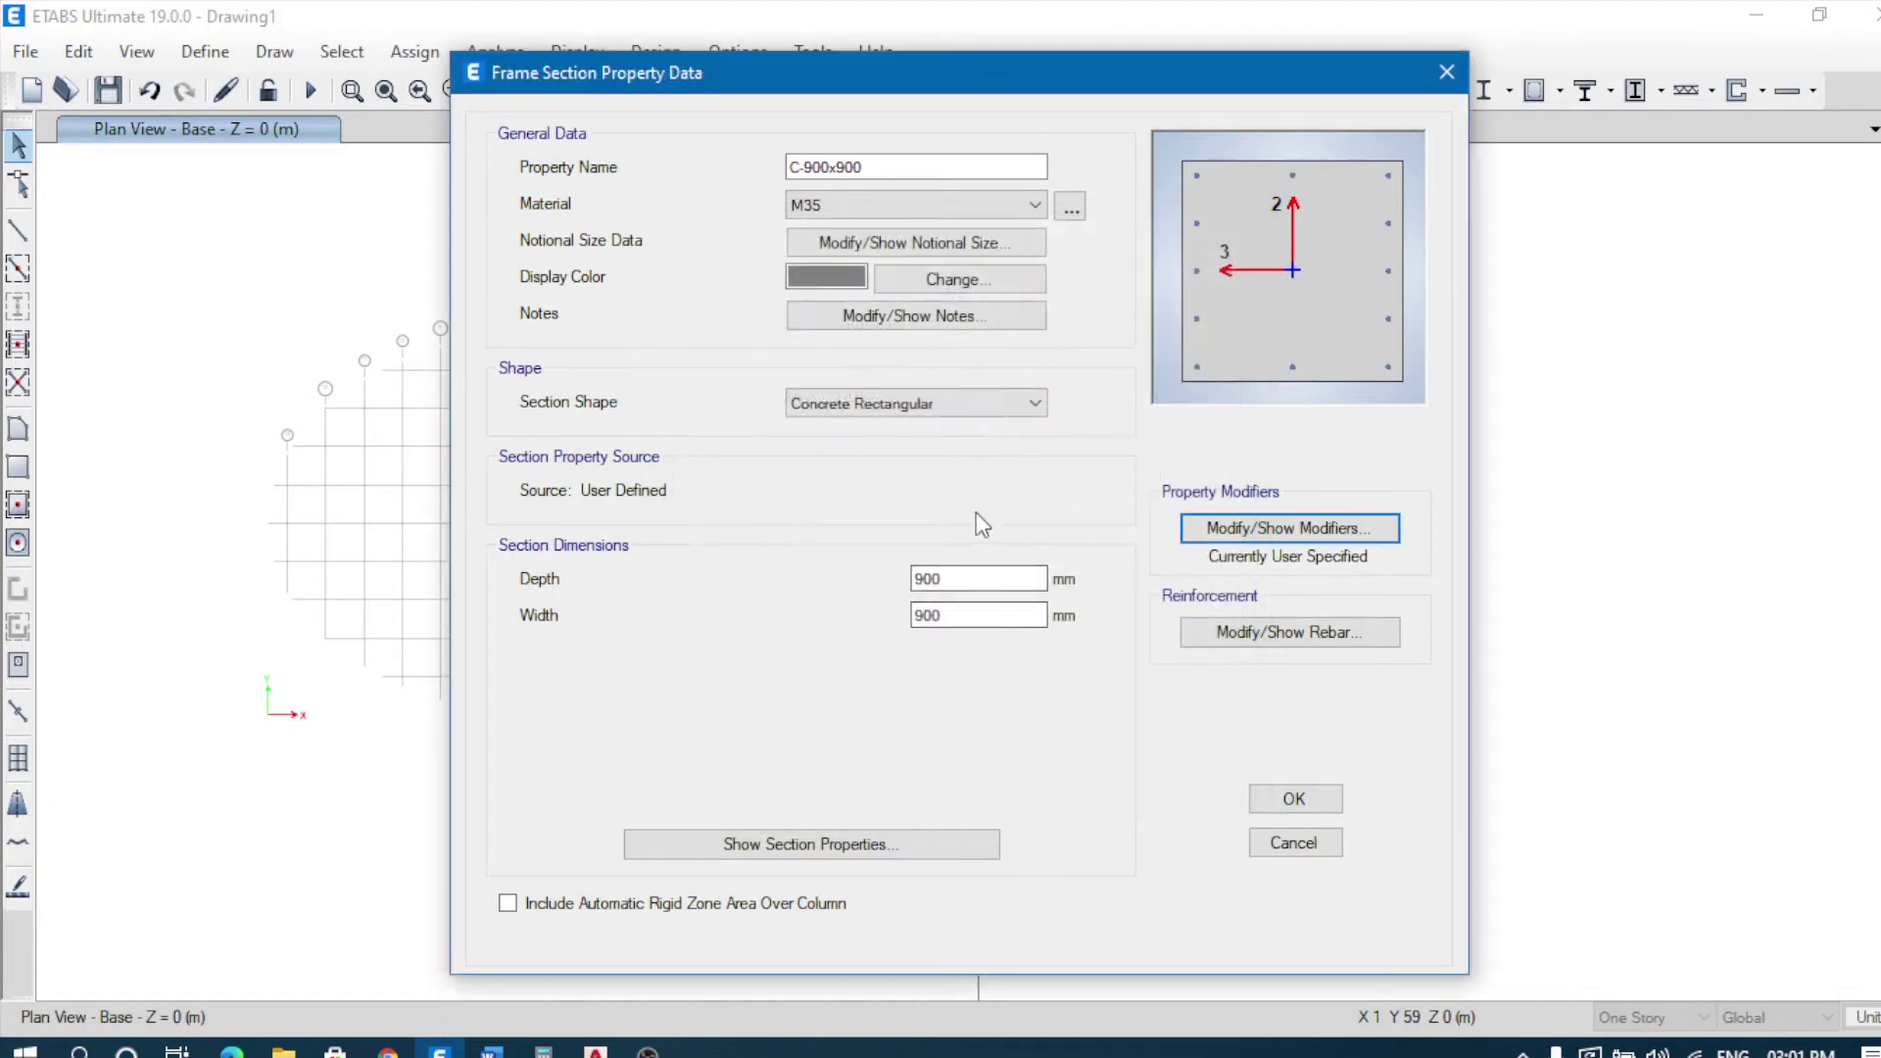
# Step: Assign HYSD550 to the column's longitudinal and confinement bars, and save the section and the frame properties
pyautogui.click(1239, 632)
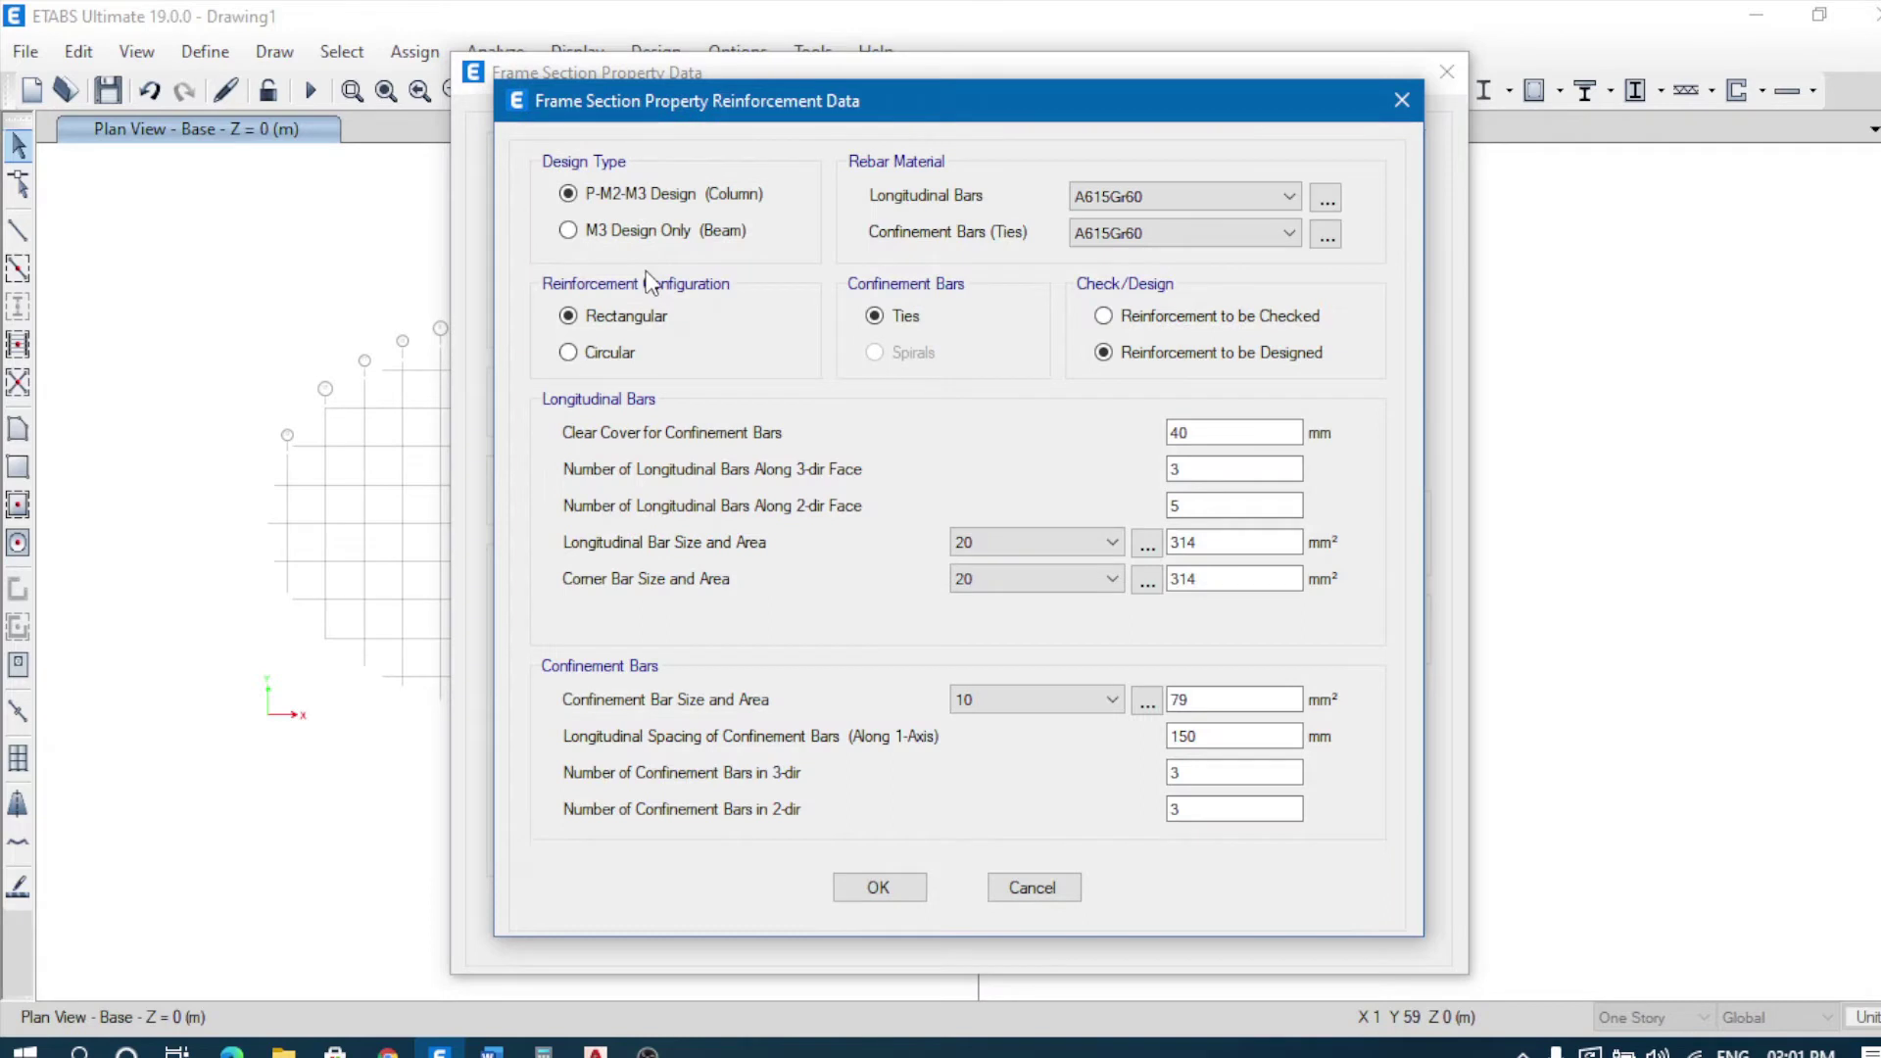
pyautogui.click(1185, 196)
pyautogui.click(1206, 240)
pyautogui.click(1170, 276)
pyautogui.click(860, 885)
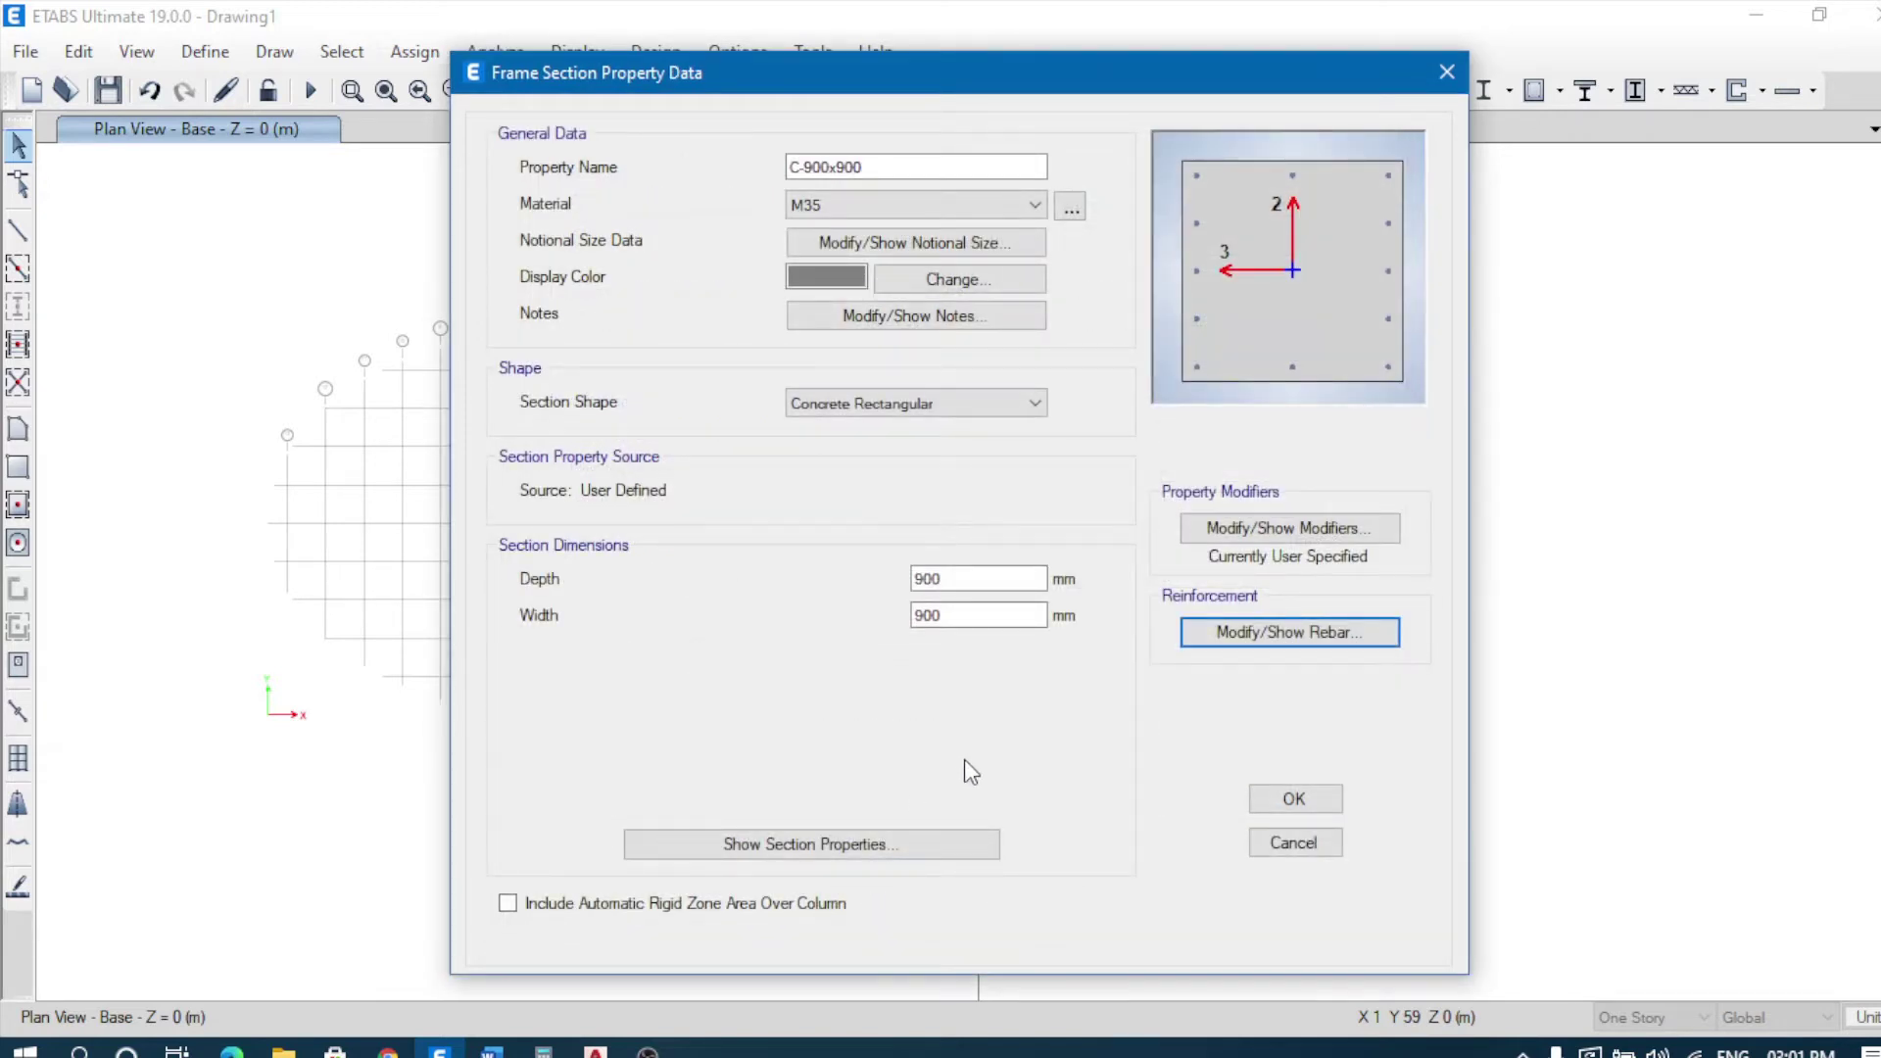
pyautogui.click(1295, 800)
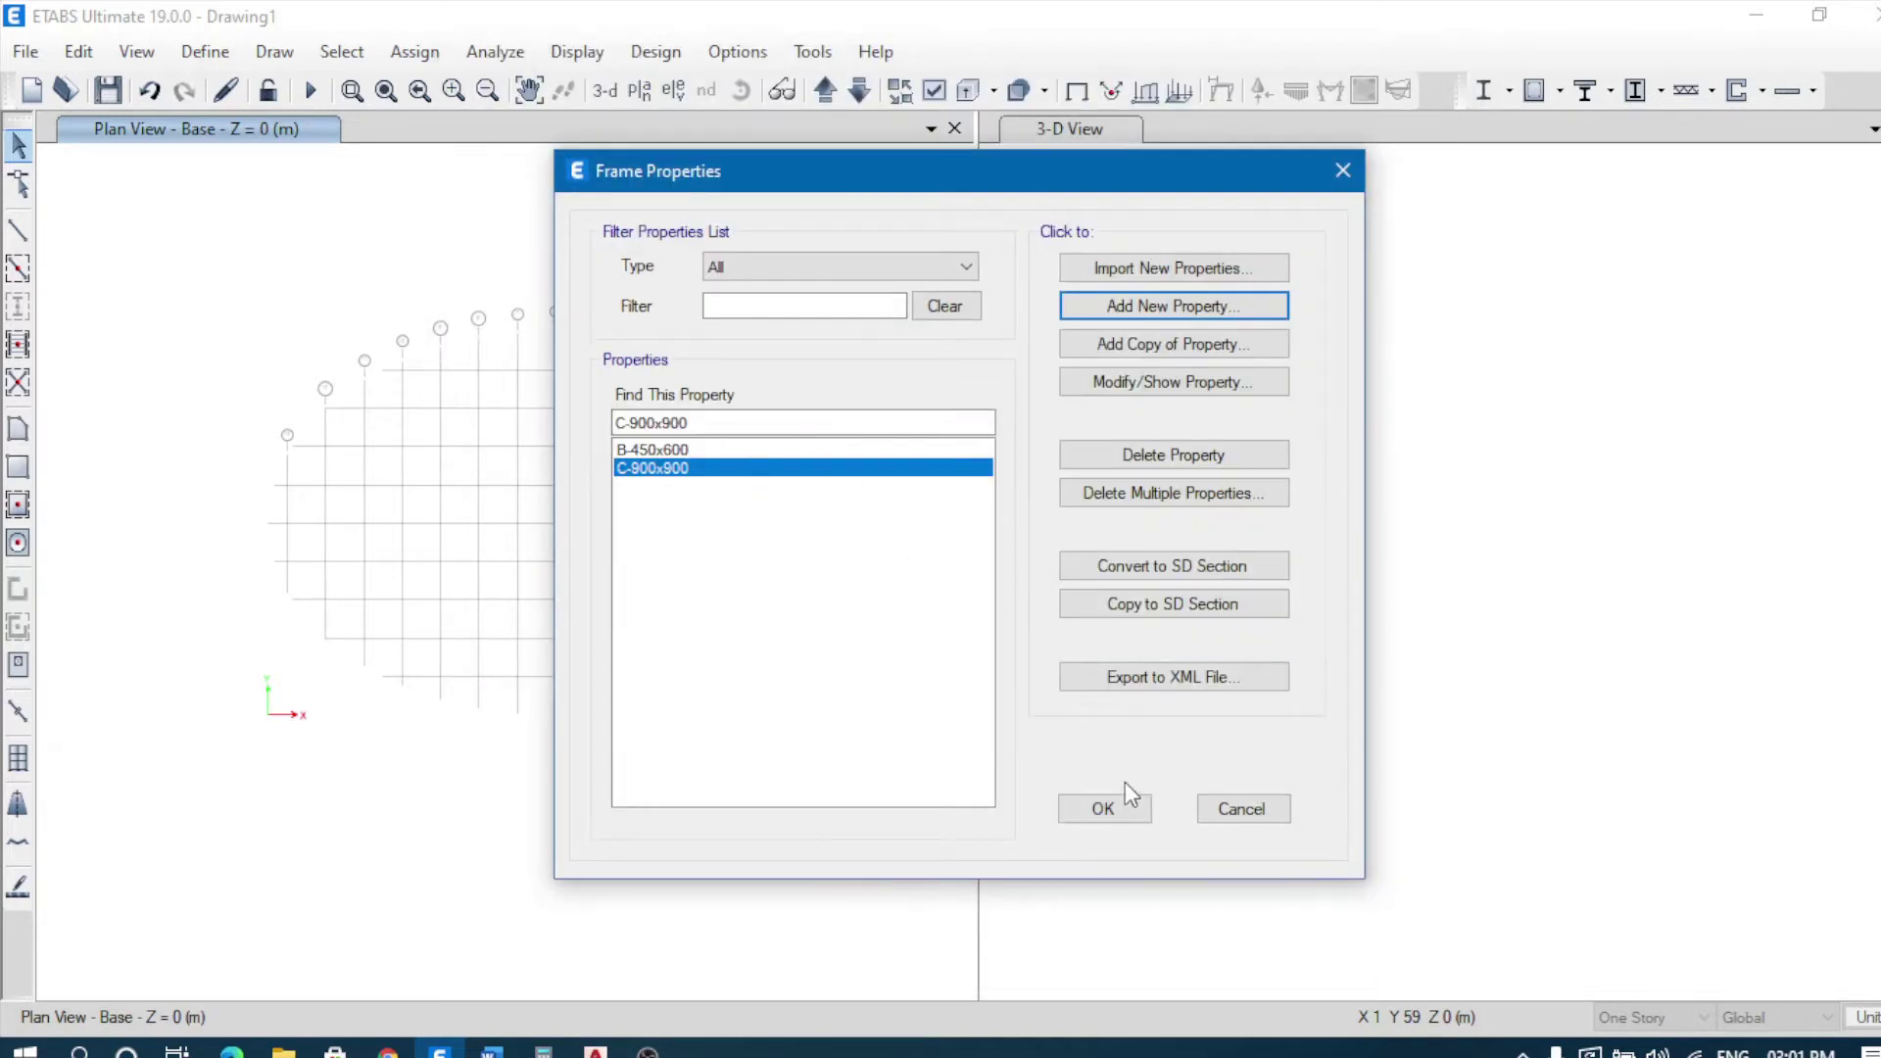
pyautogui.click(1105, 810)
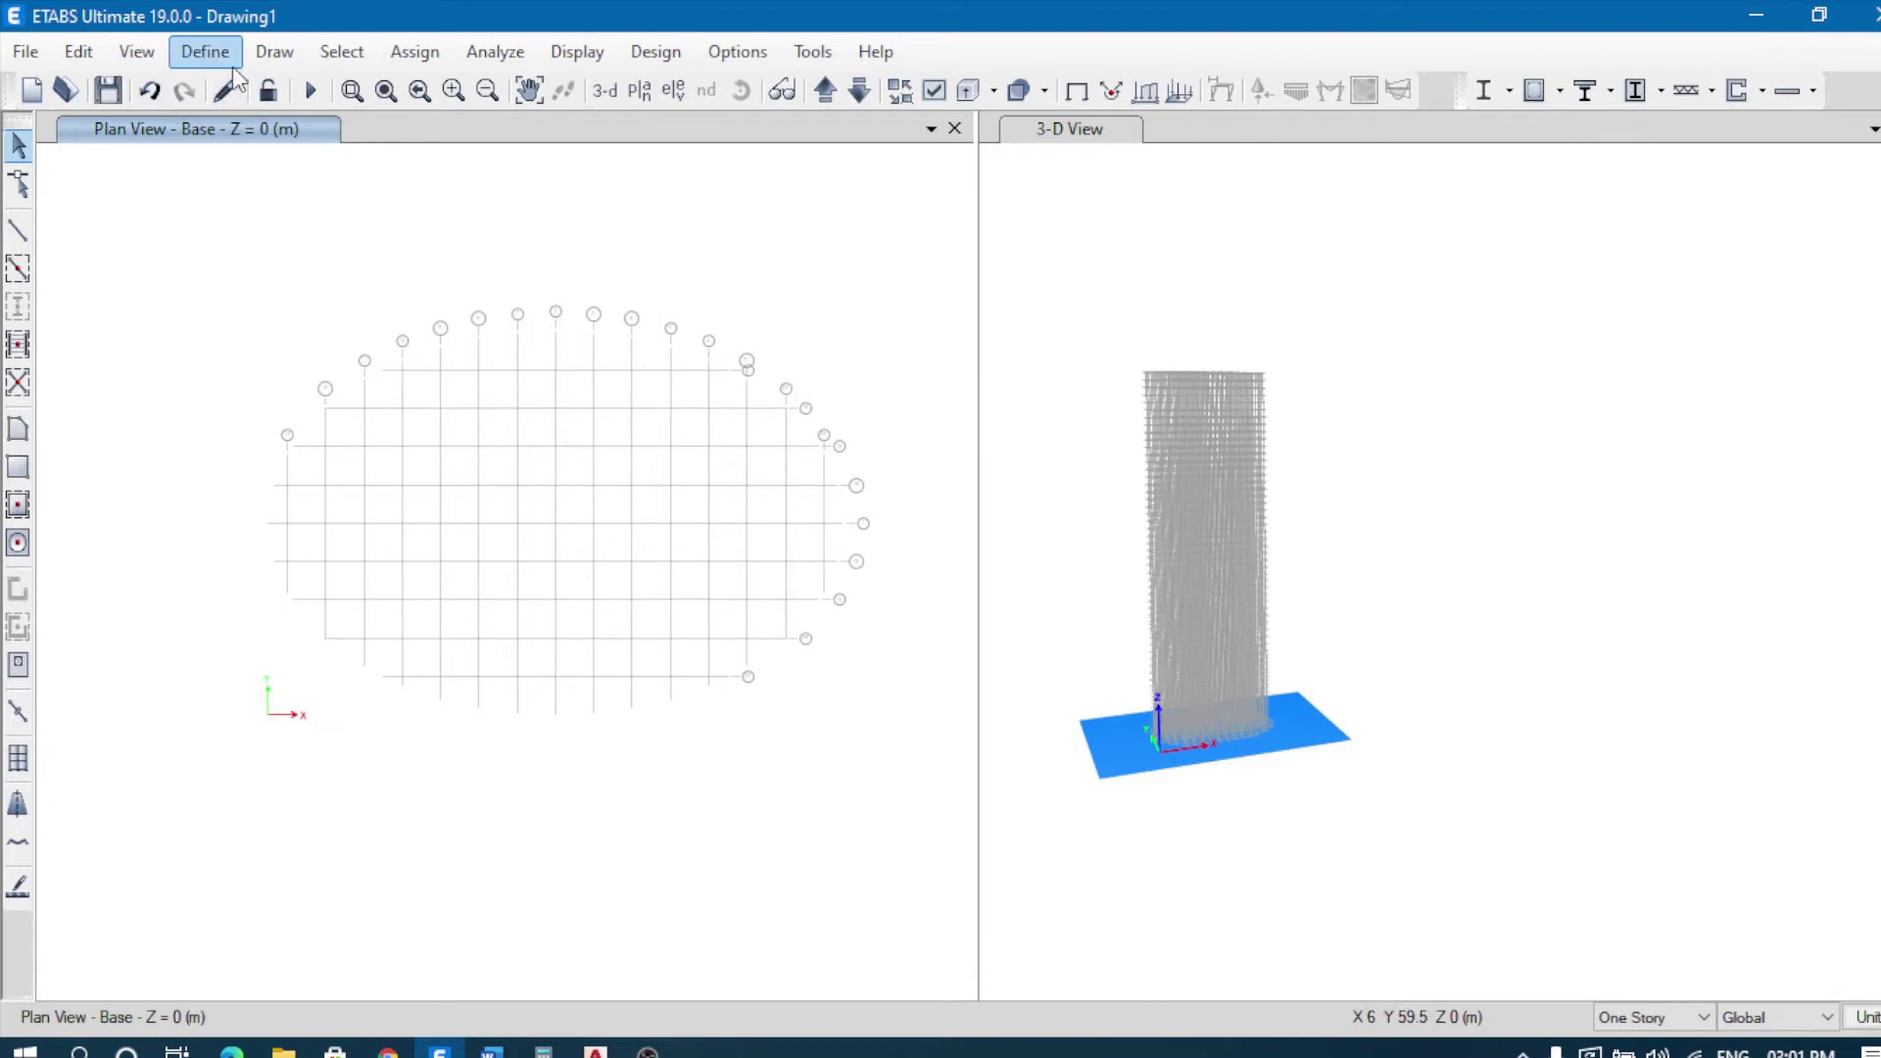
# Step: Add a wall property named SW with M40 as its material
pyautogui.click(205, 51)
pyautogui.moveTo(292, 133)
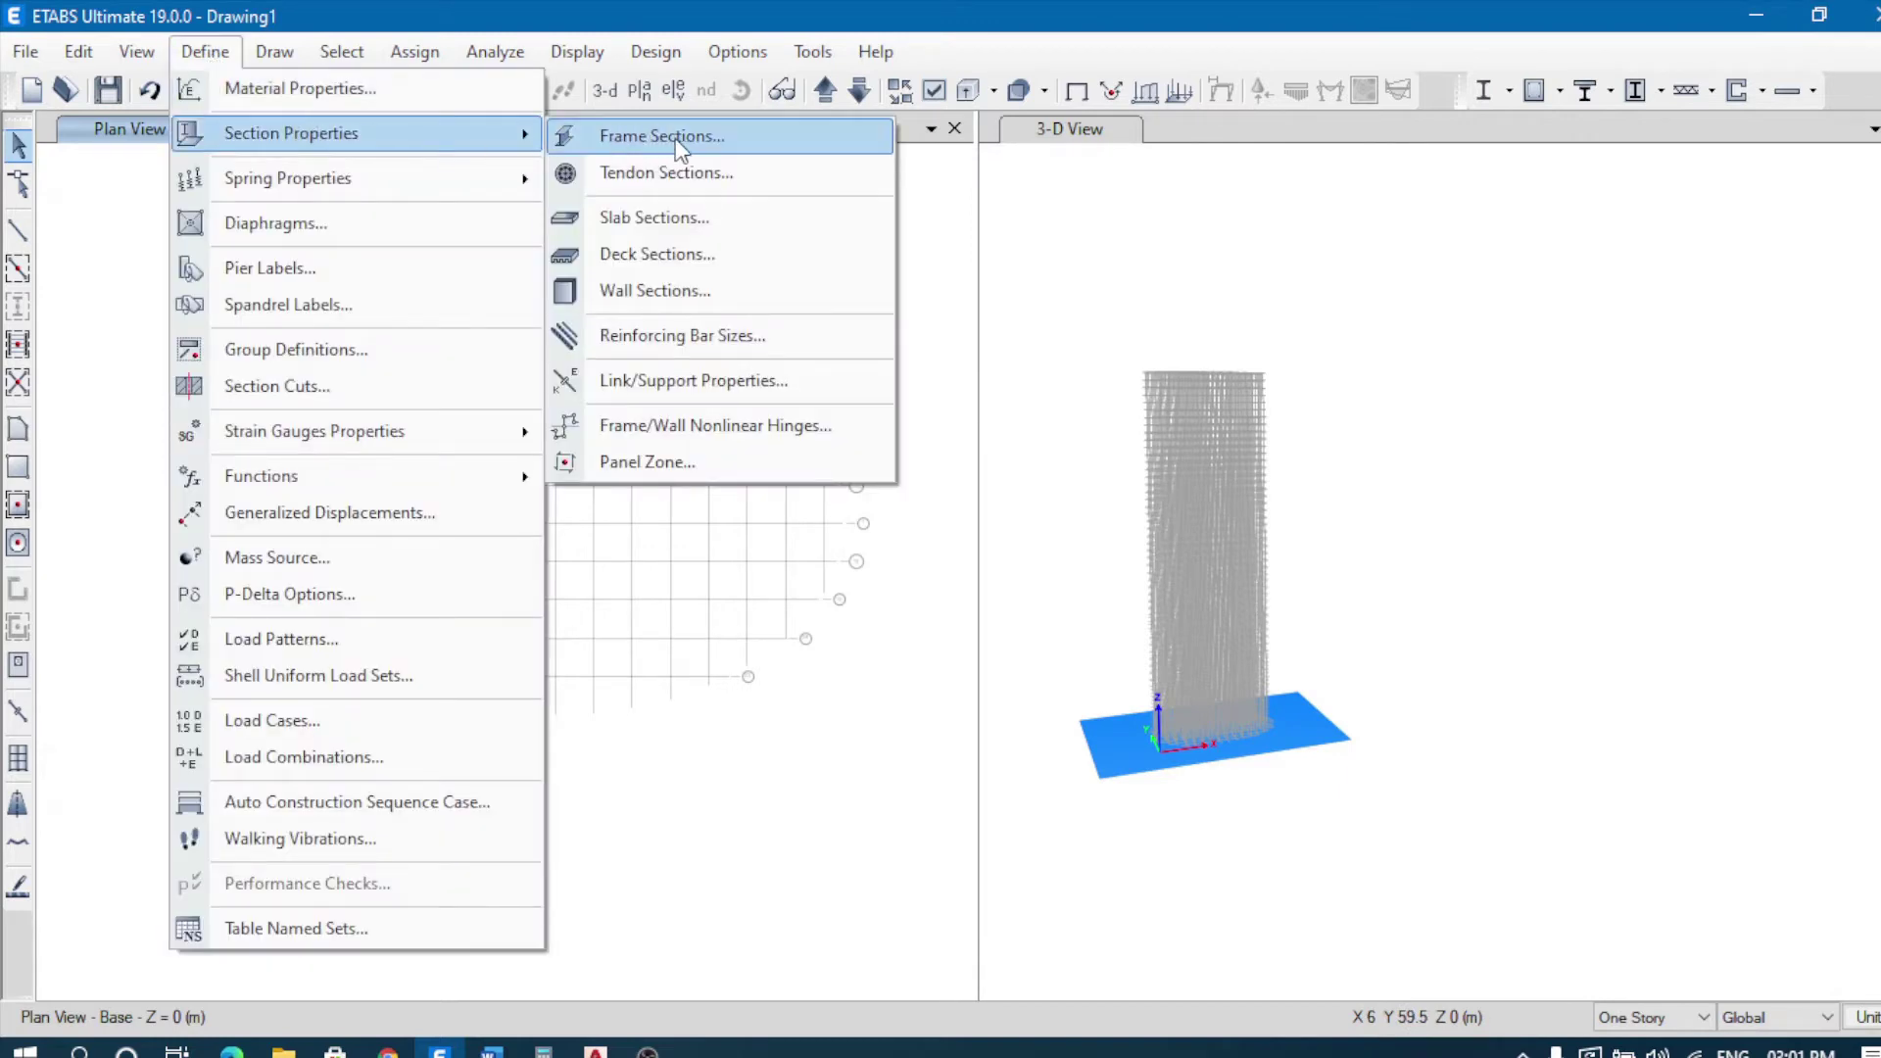
pyautogui.click(683, 292)
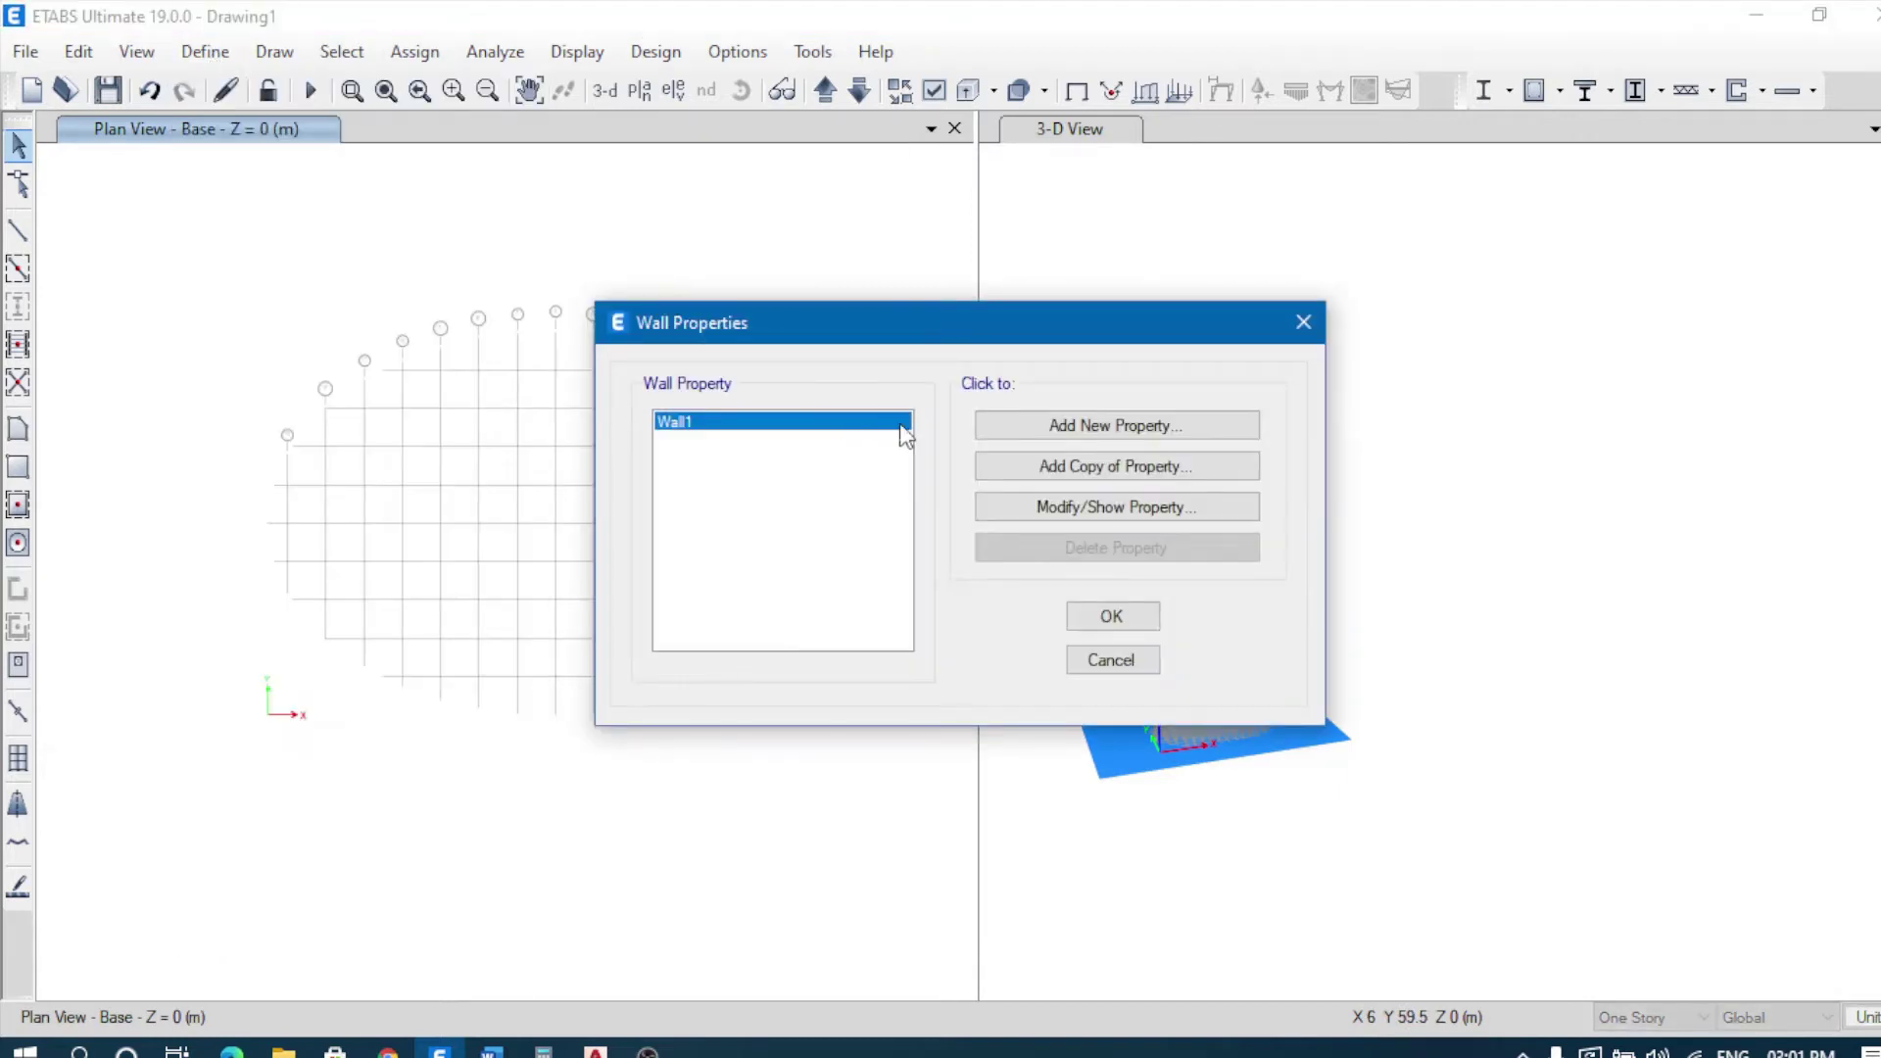
pyautogui.click(1054, 437)
pyautogui.write('SW')
pyautogui.click(1015, 343)
pyautogui.click(1026, 343)
pyautogui.click(1026, 373)
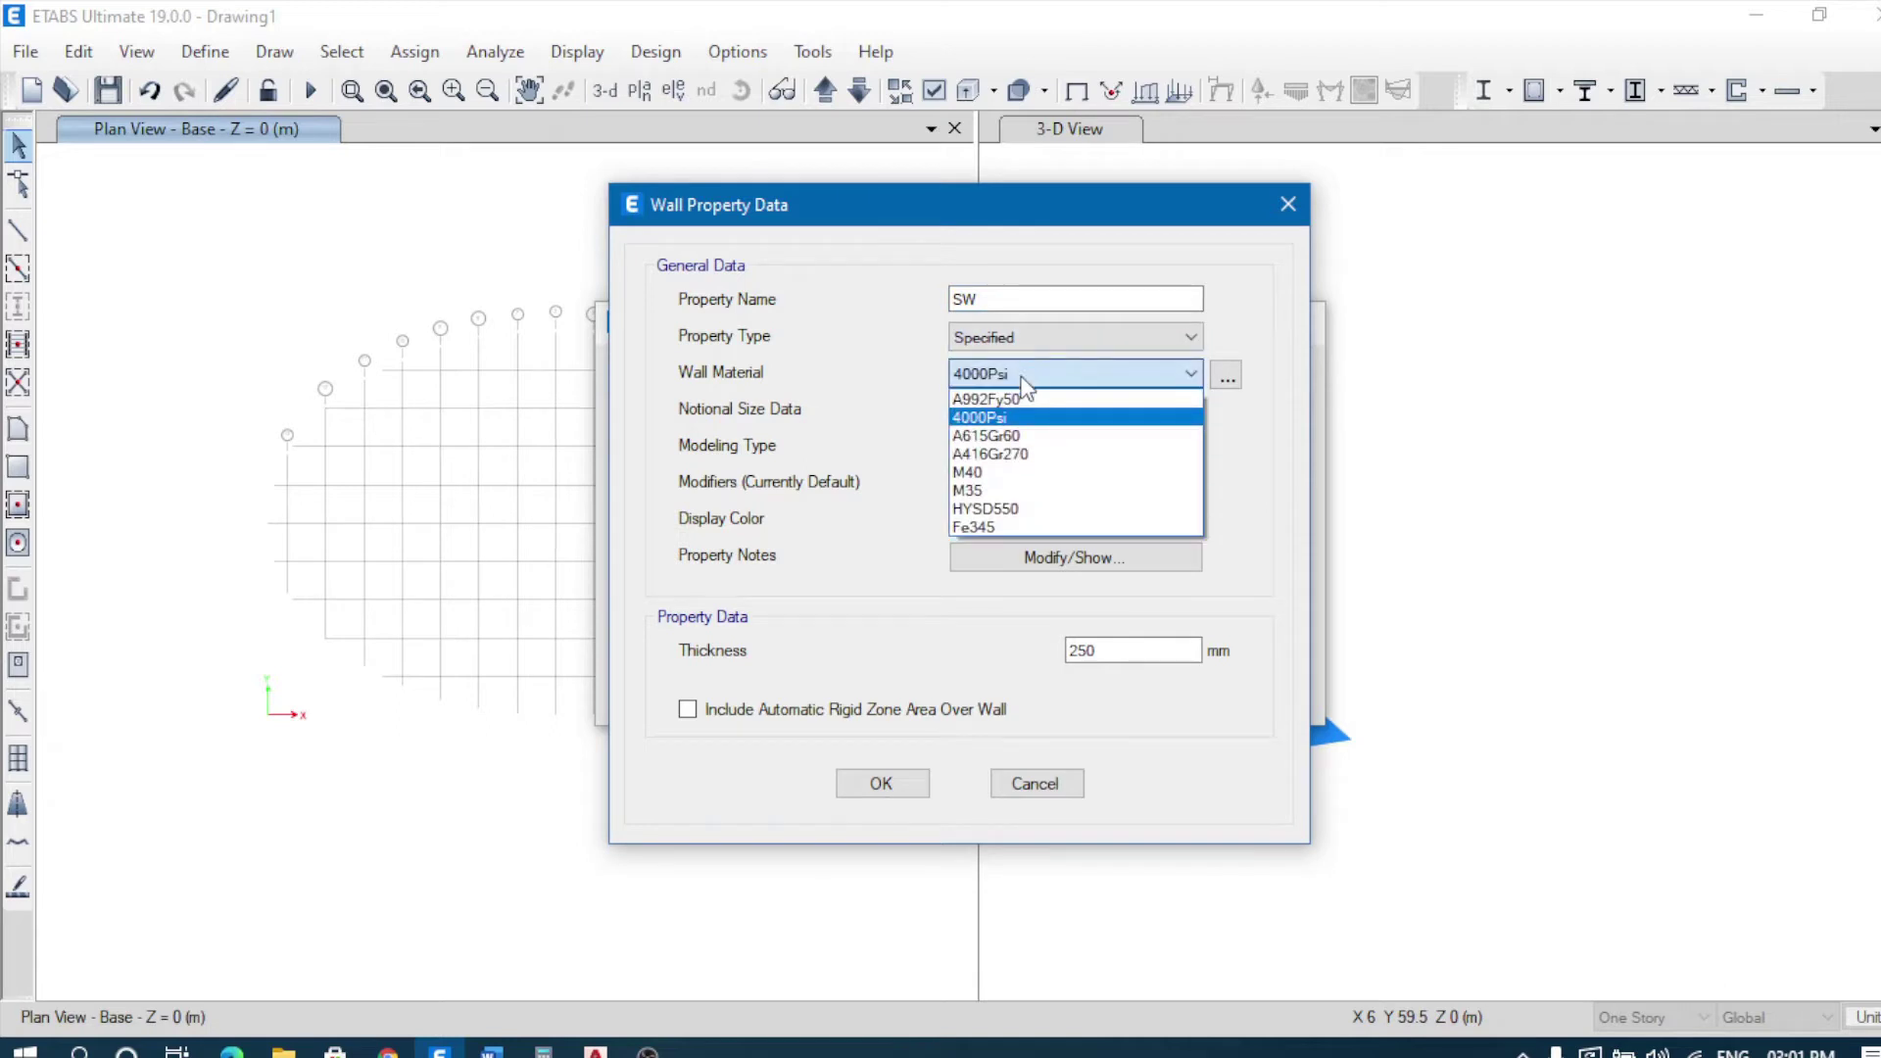
pyautogui.click(1003, 463)
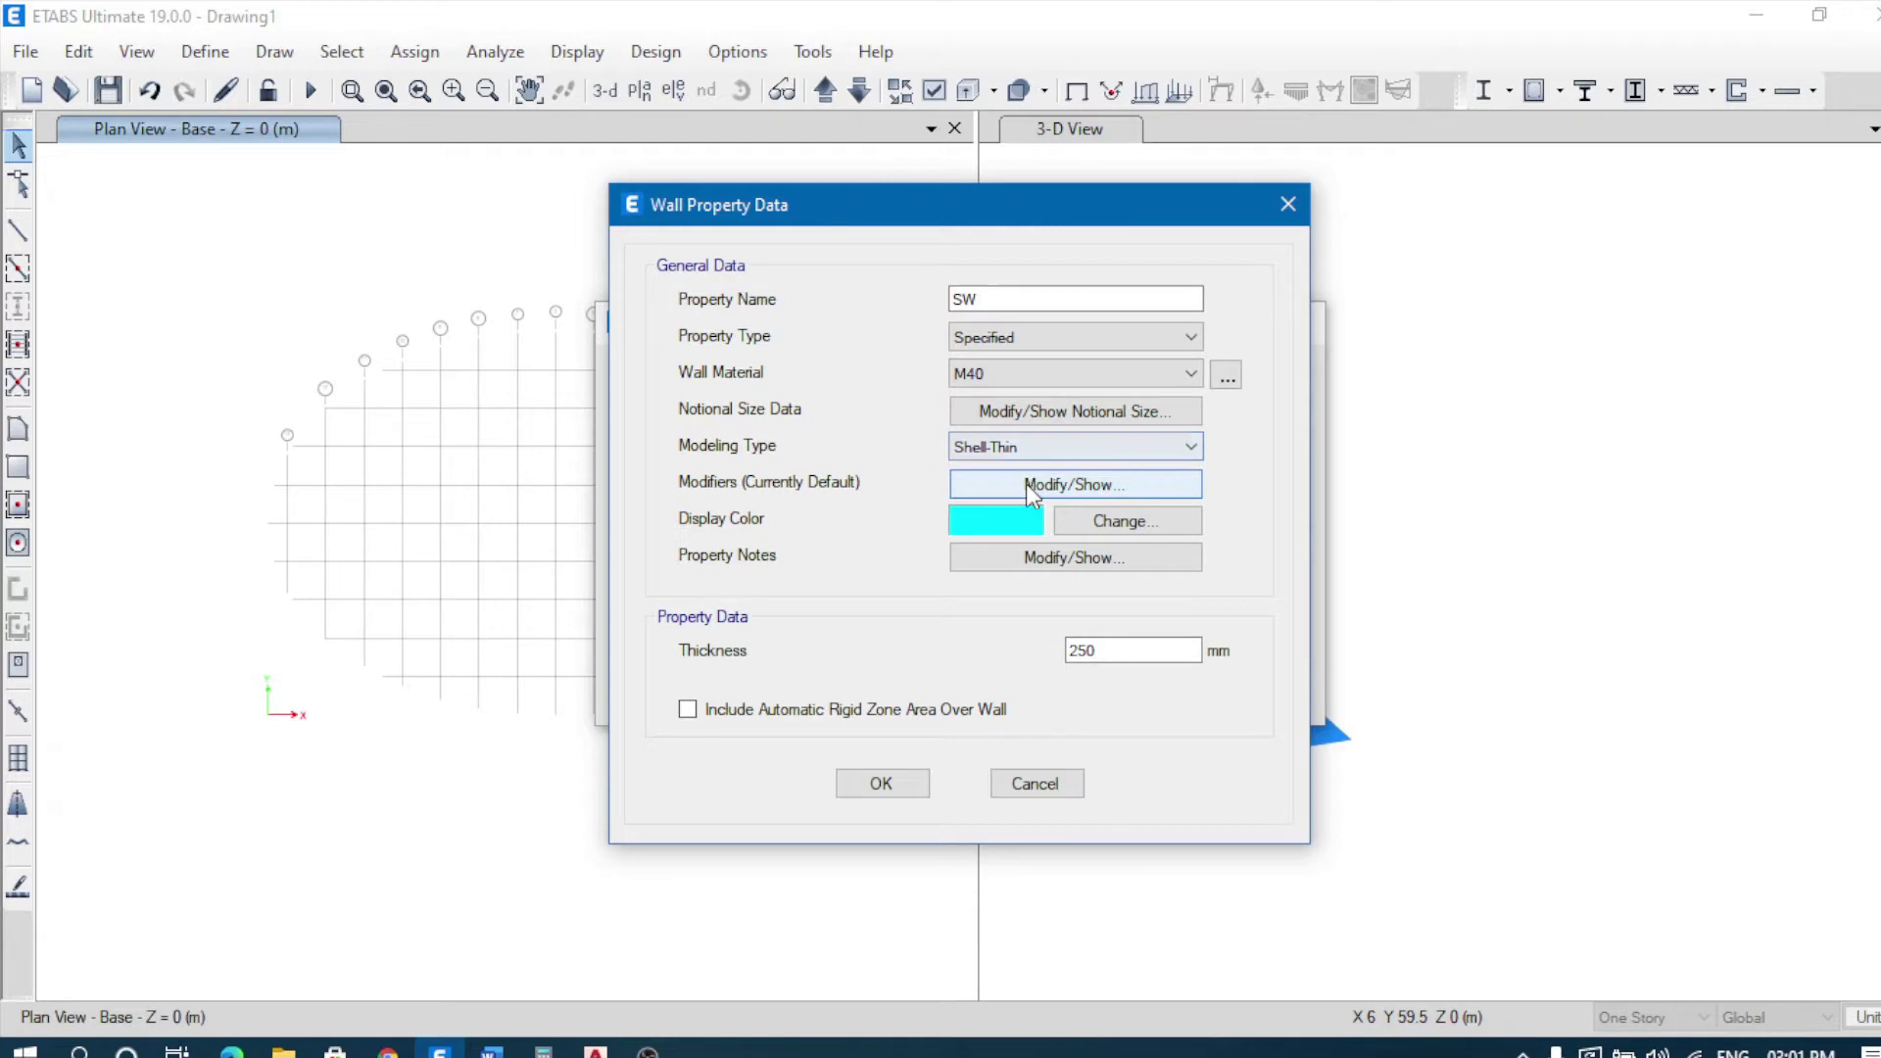
# Step: Set the wall's bending stiffness modifiers m11, m22 and m12 to 0.7
pyautogui.click(1026, 484)
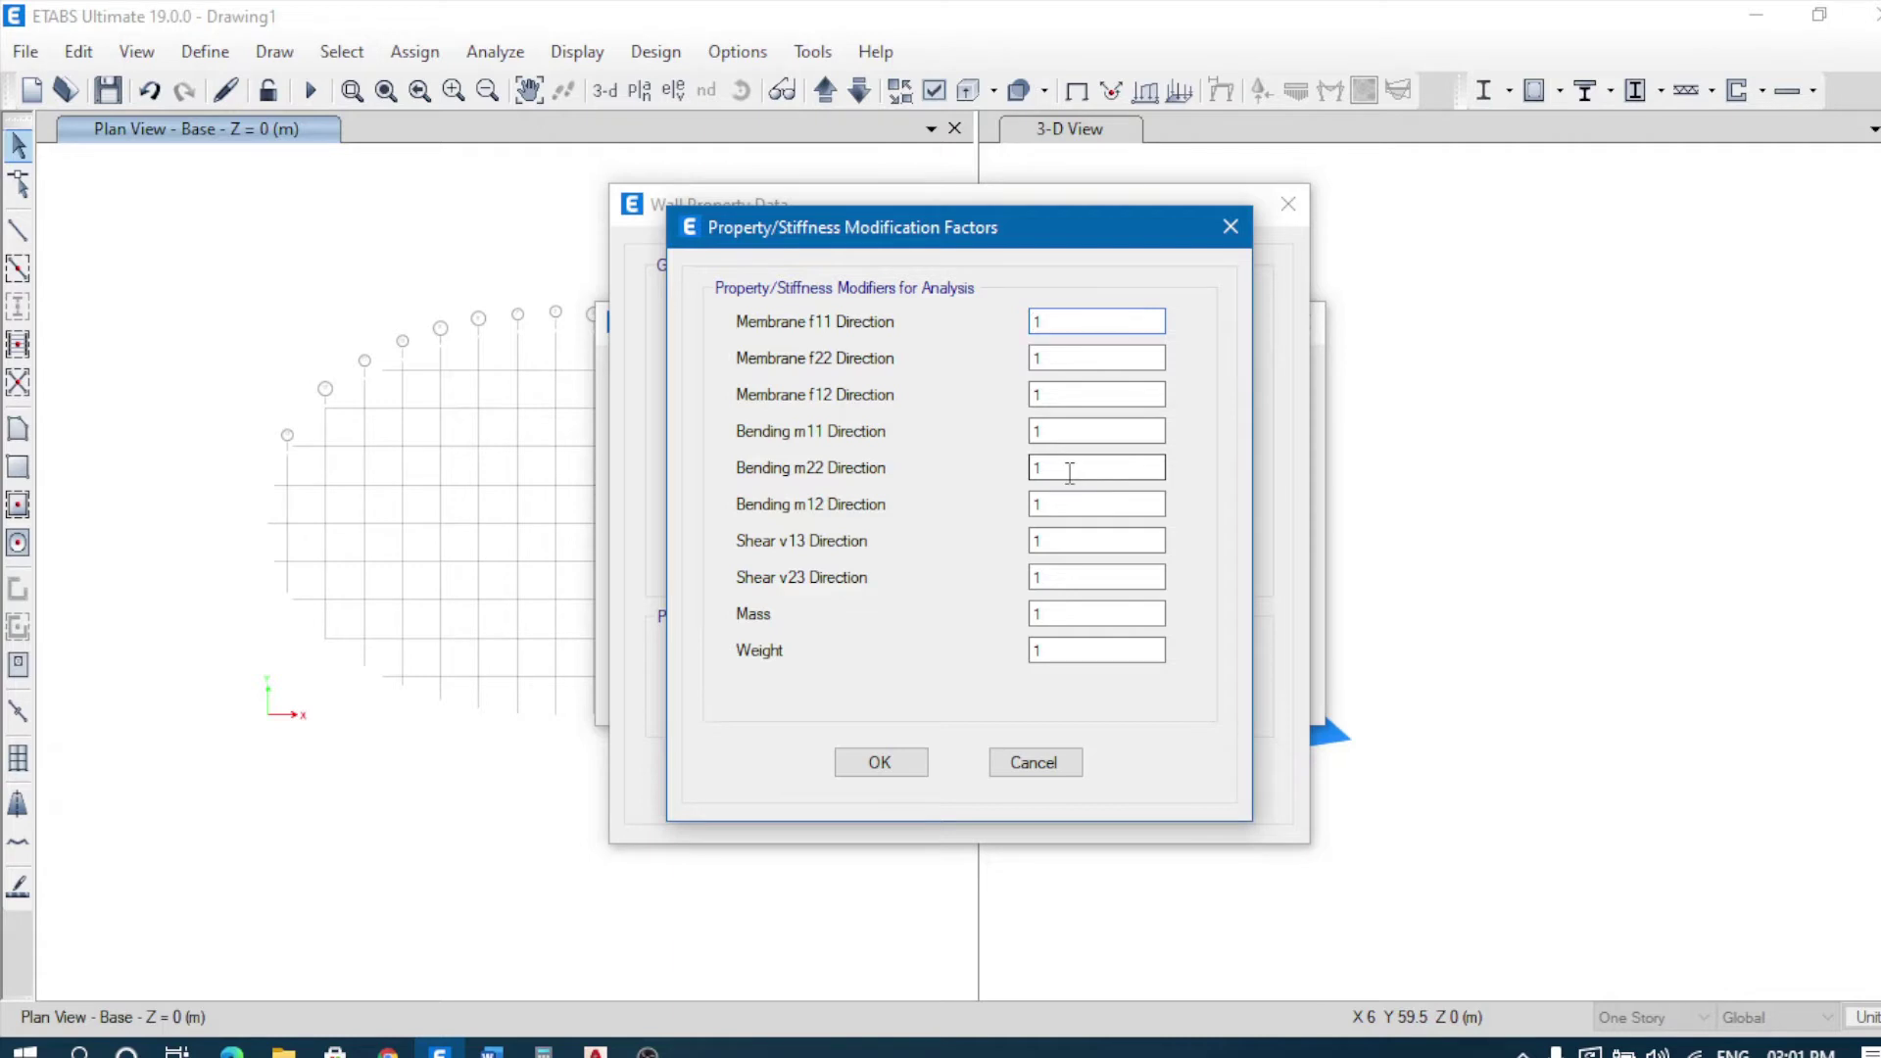
pyautogui.doubleClick(1067, 433)
pyautogui.write('0.7')
pyautogui.doubleClick(1048, 470)
pyautogui.write('0.7')
pyautogui.doubleClick(1048, 505)
pyautogui.write('0.7')
pyautogui.click(885, 756)
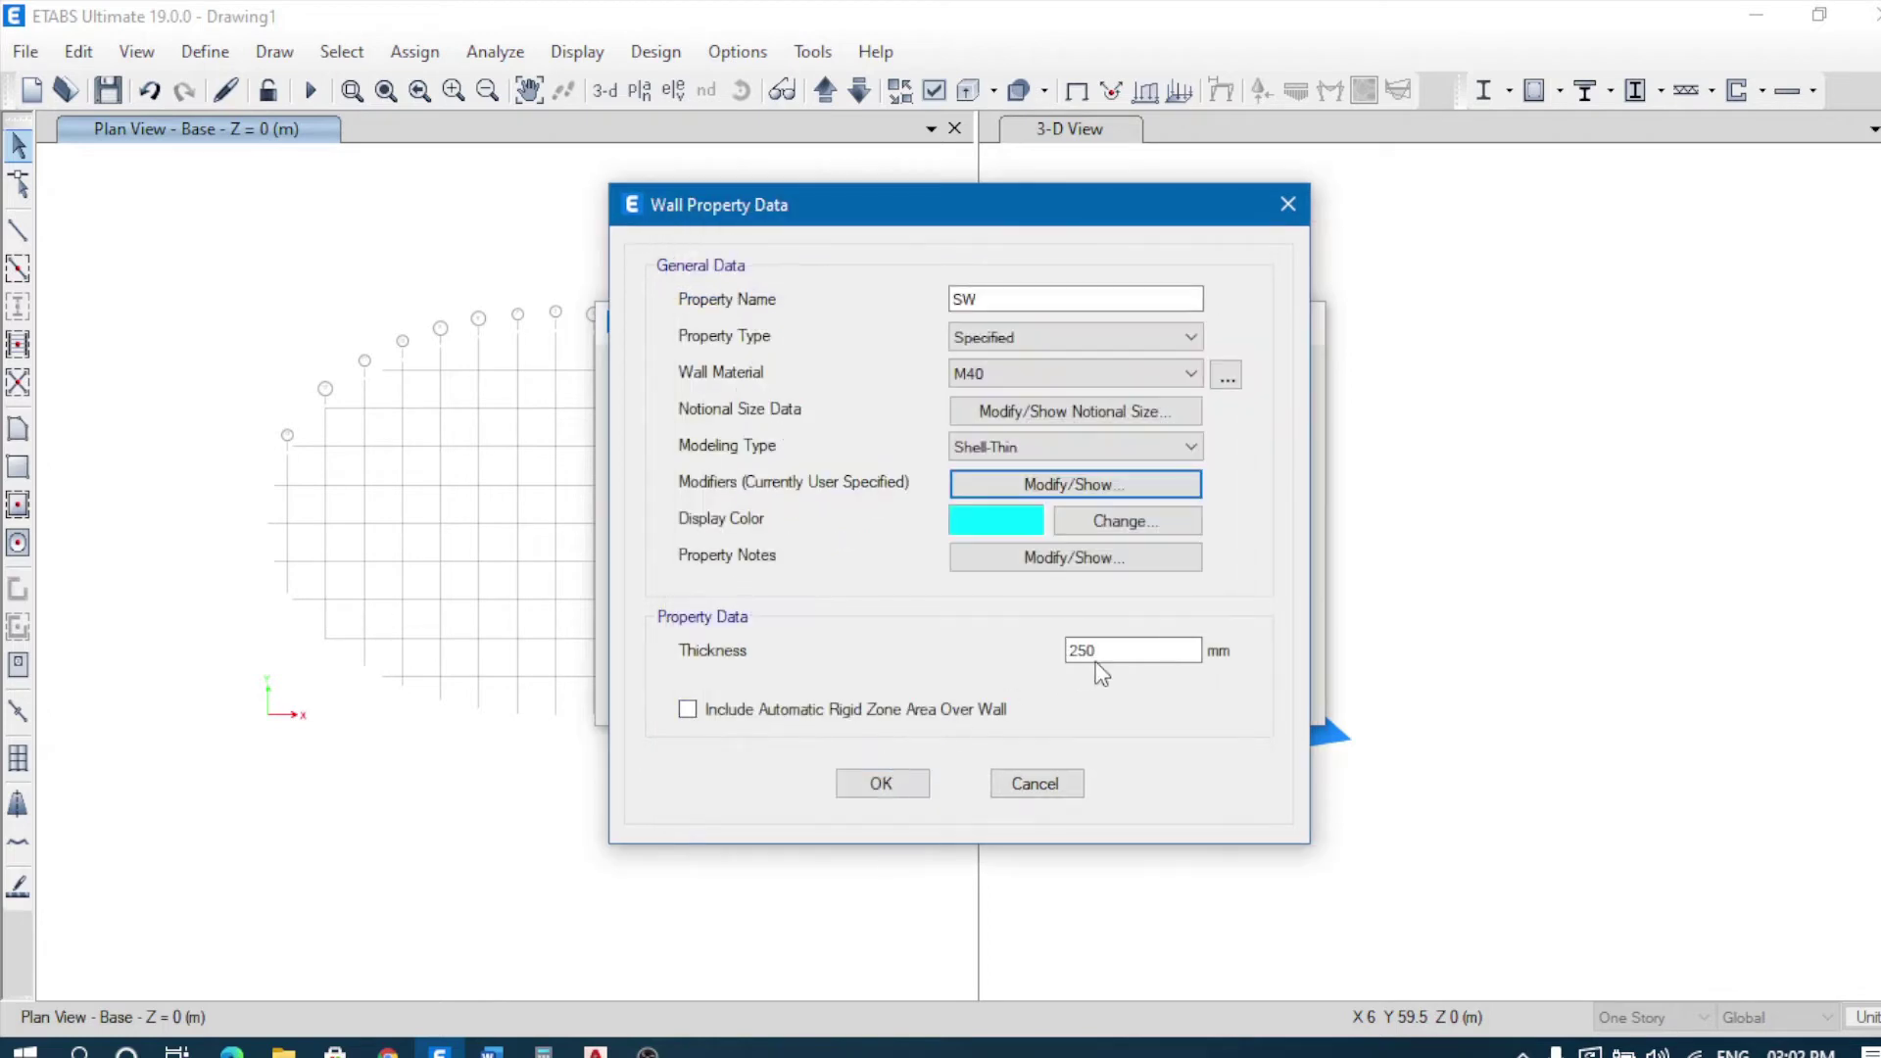
# Step: Extend the wall property's name to SW-250 and save the property
pyautogui.doubleClick(1135, 649)
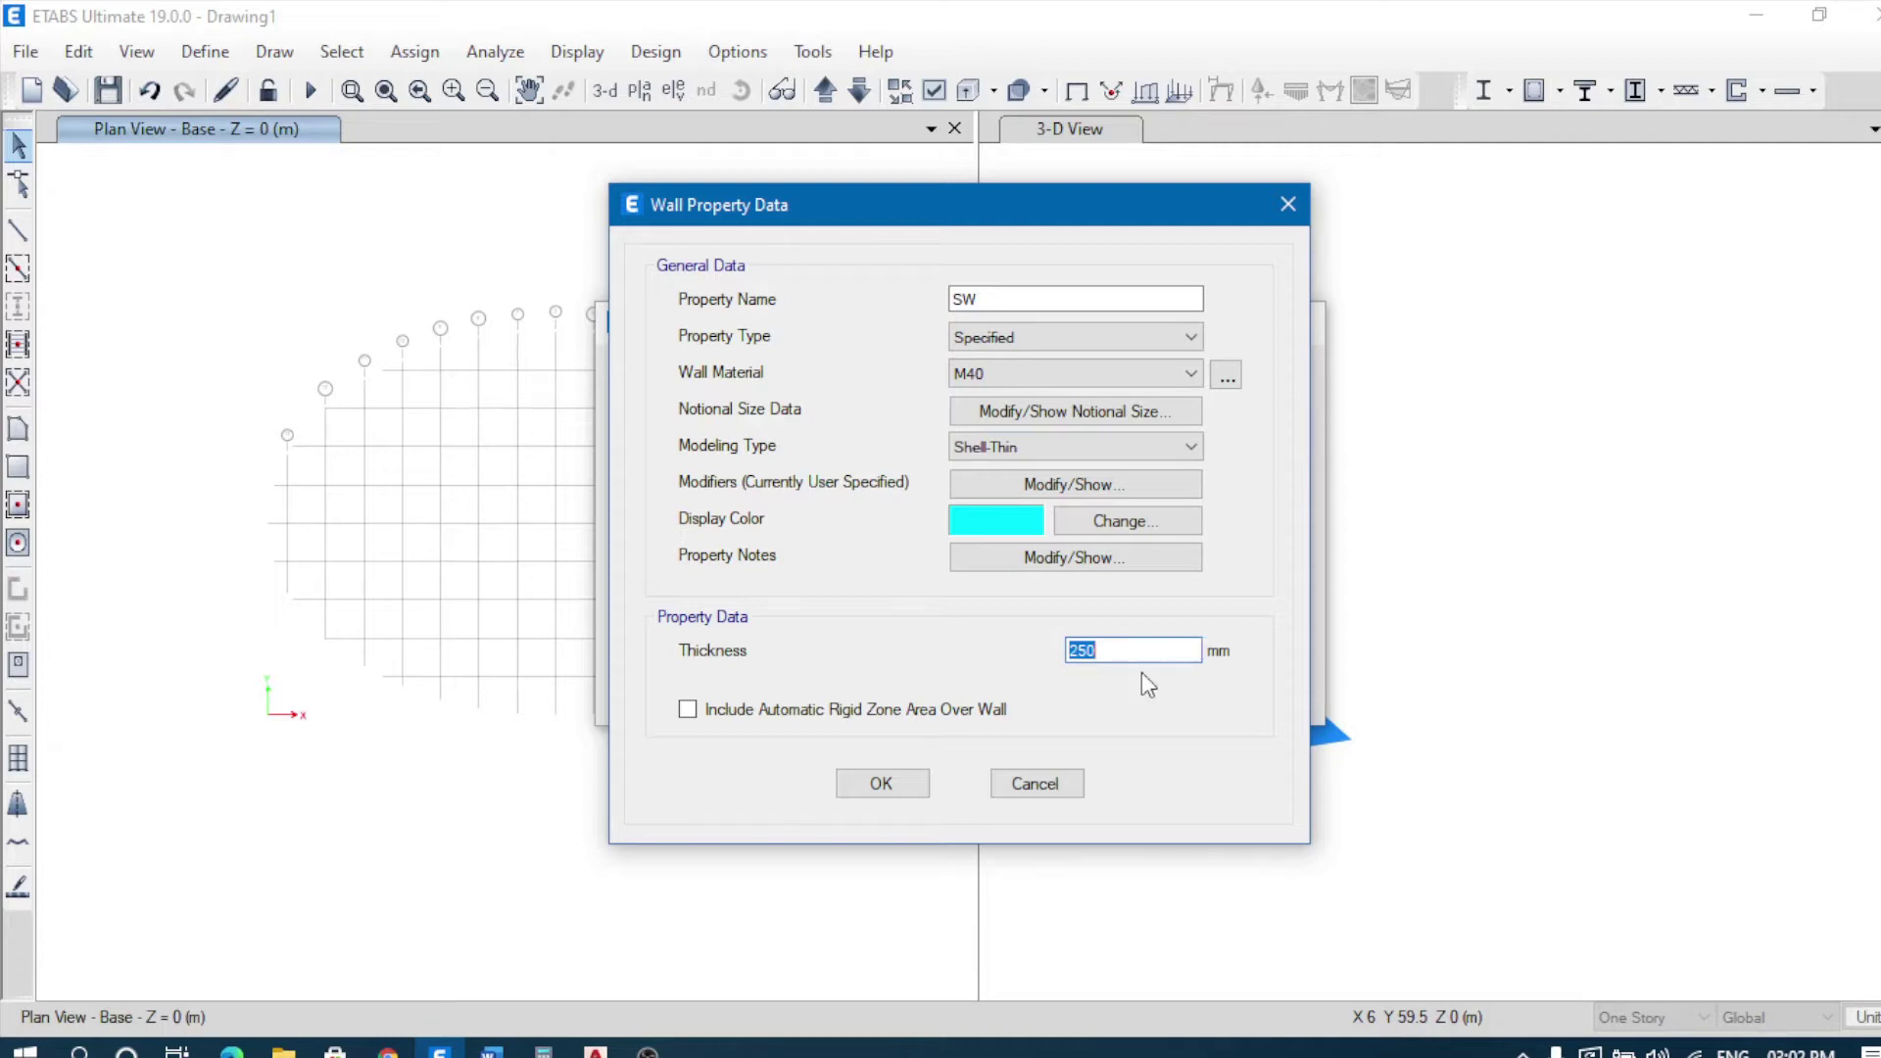
pyautogui.click(1043, 294)
pyautogui.write('-250')
pyautogui.click(874, 784)
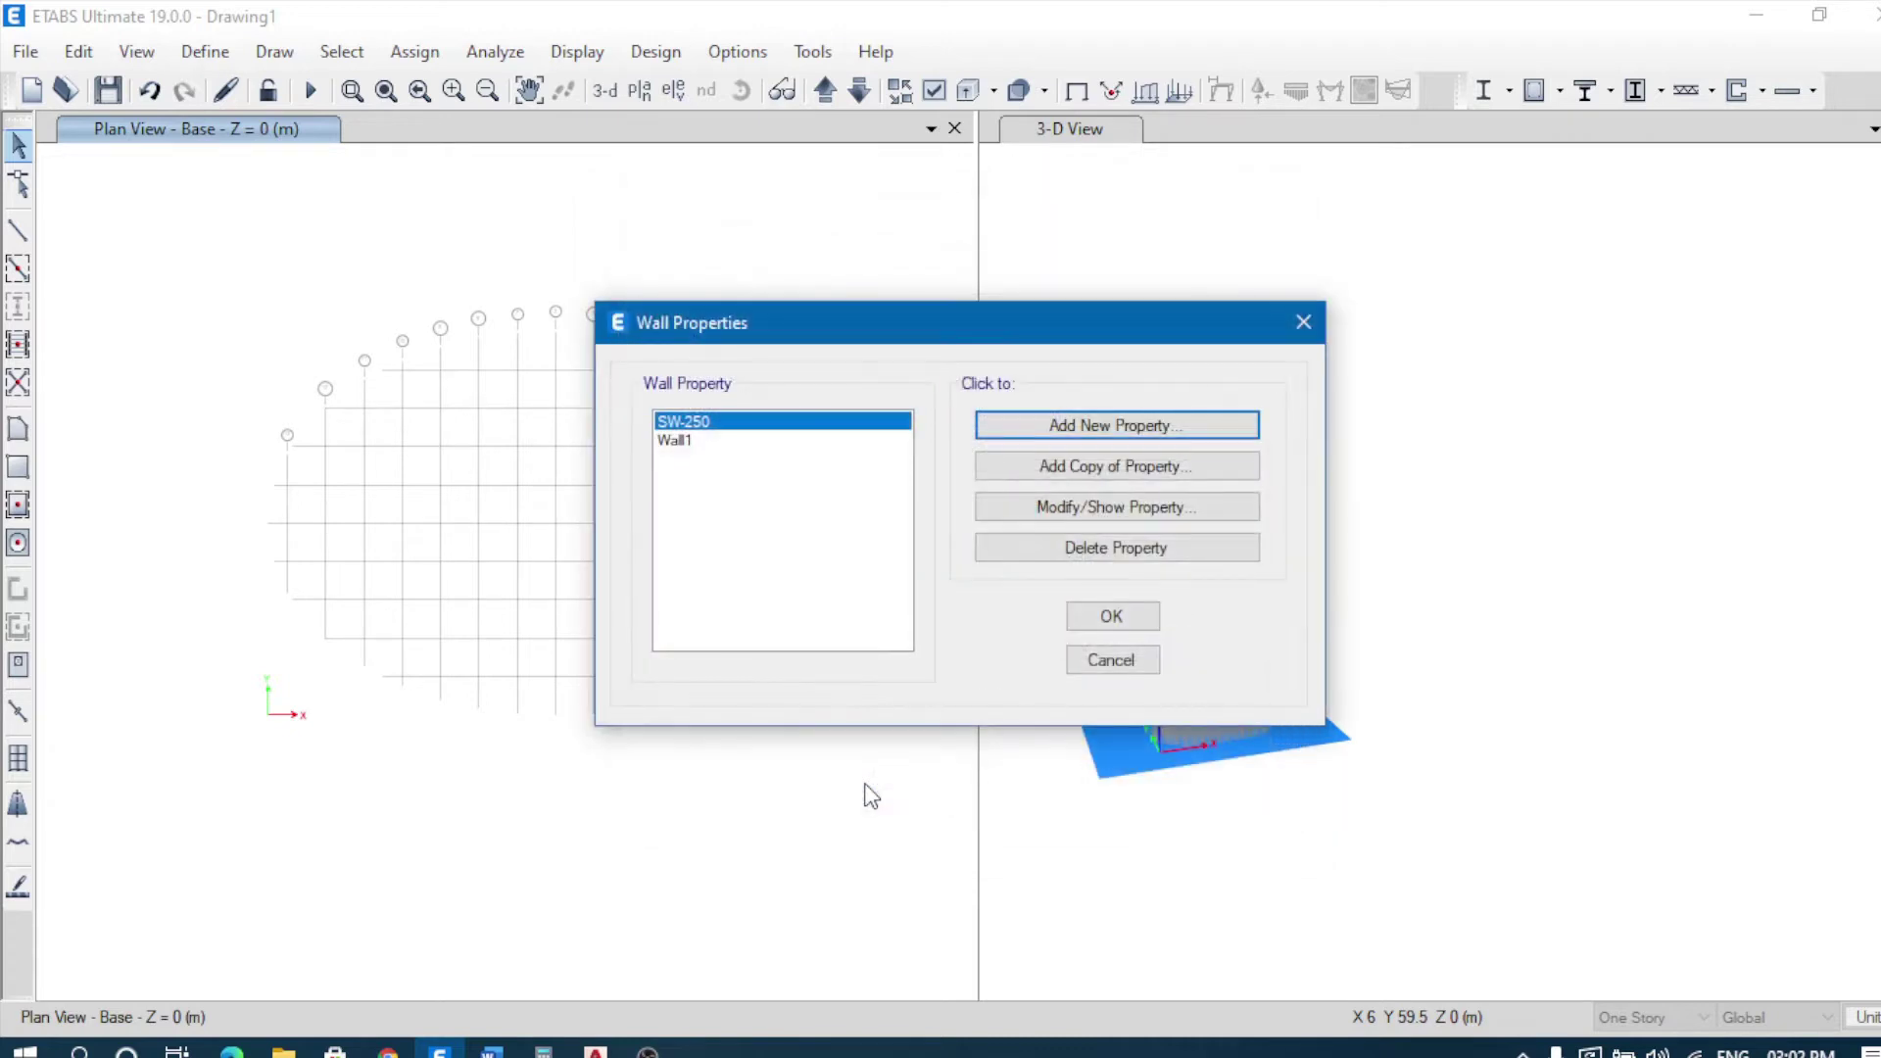
# Step: Delete the default wall property Wall1 and accept the wall properties
pyautogui.click(722, 441)
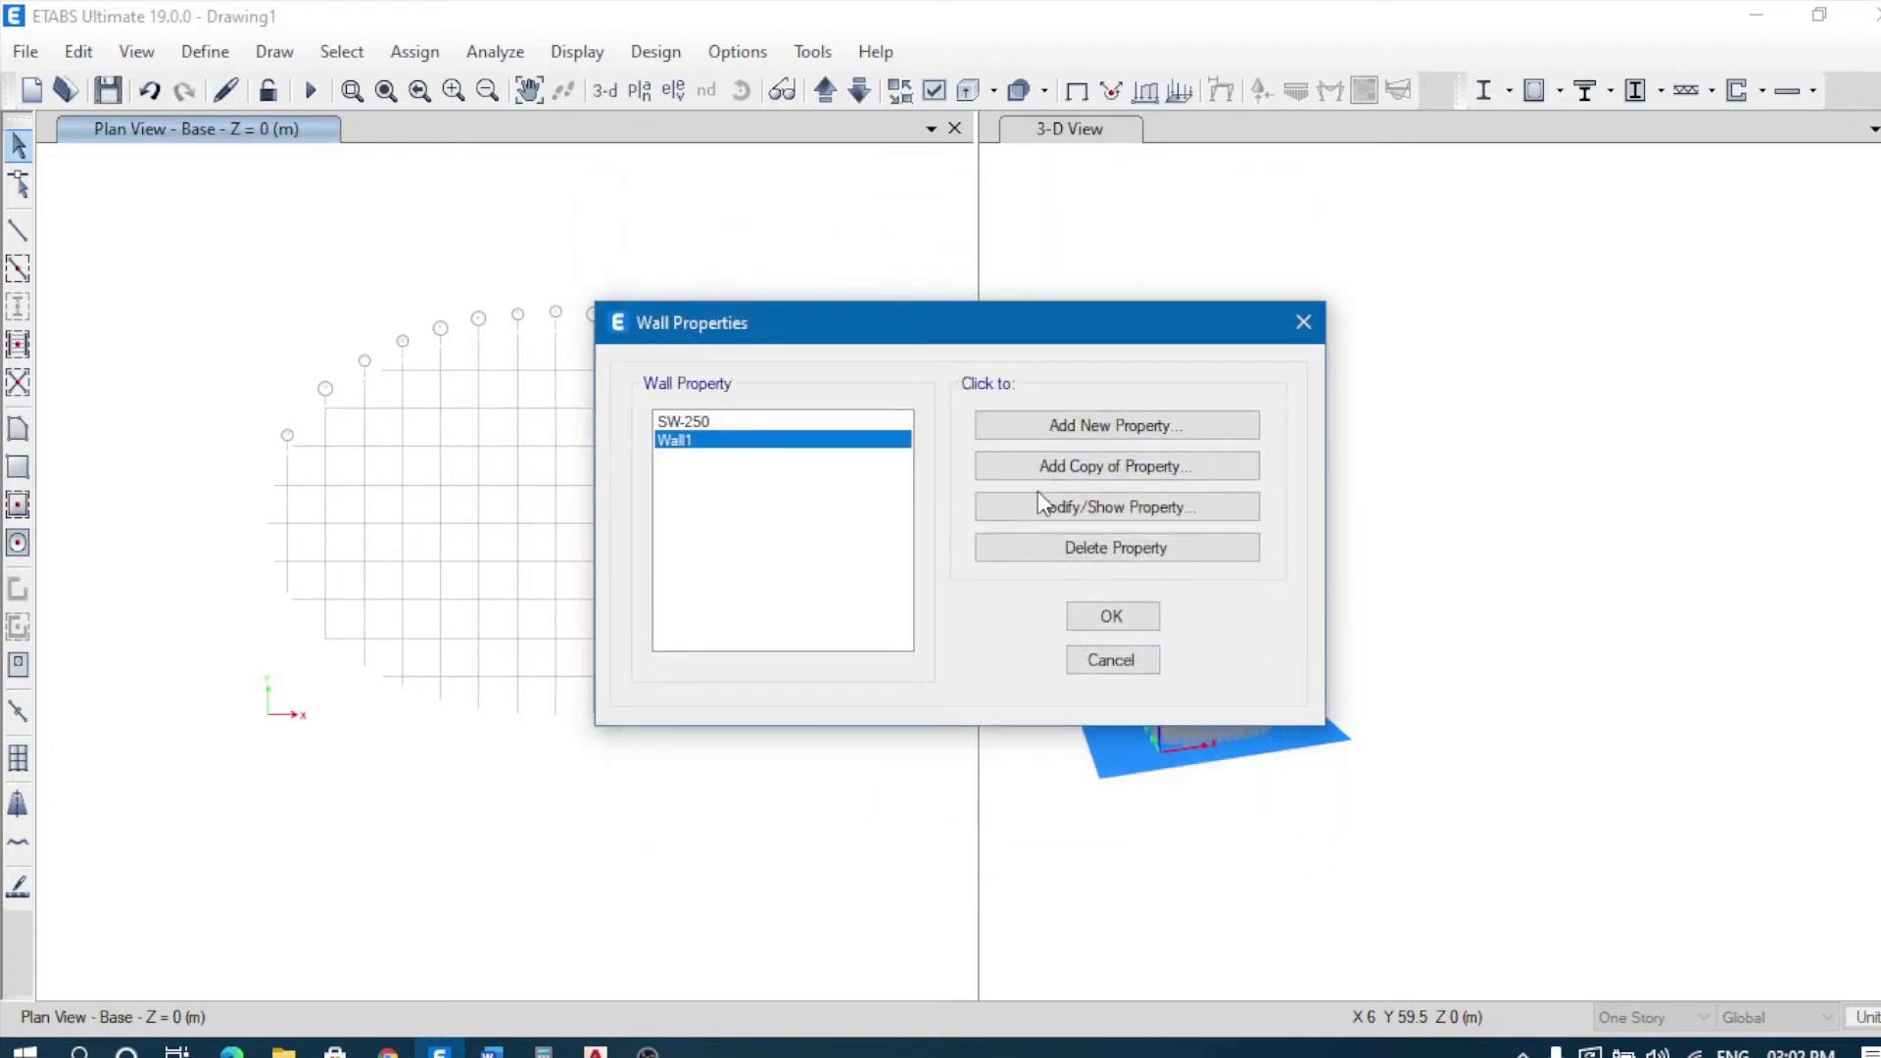
pyautogui.click(1066, 548)
pyautogui.click(1007, 635)
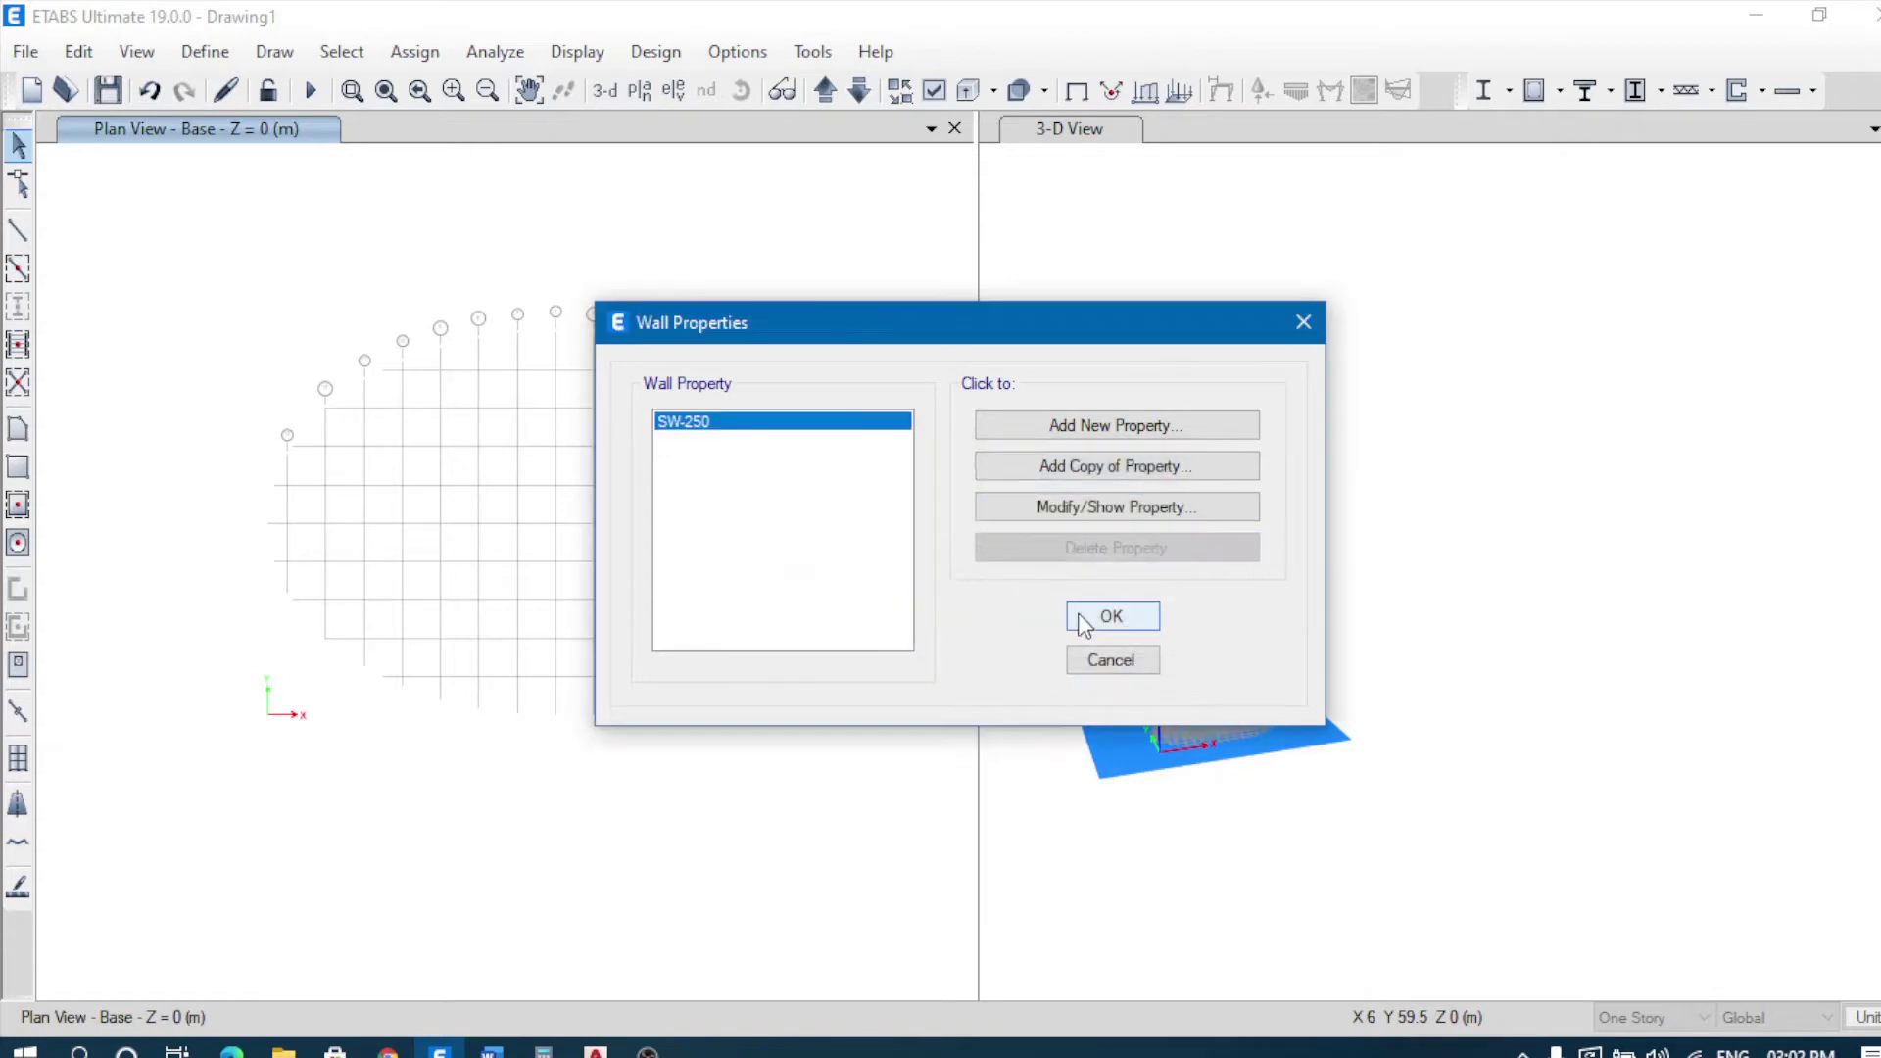
pyautogui.click(1083, 623)
# Step: Delete the default slab property Plank1
pyautogui.click(207, 57)
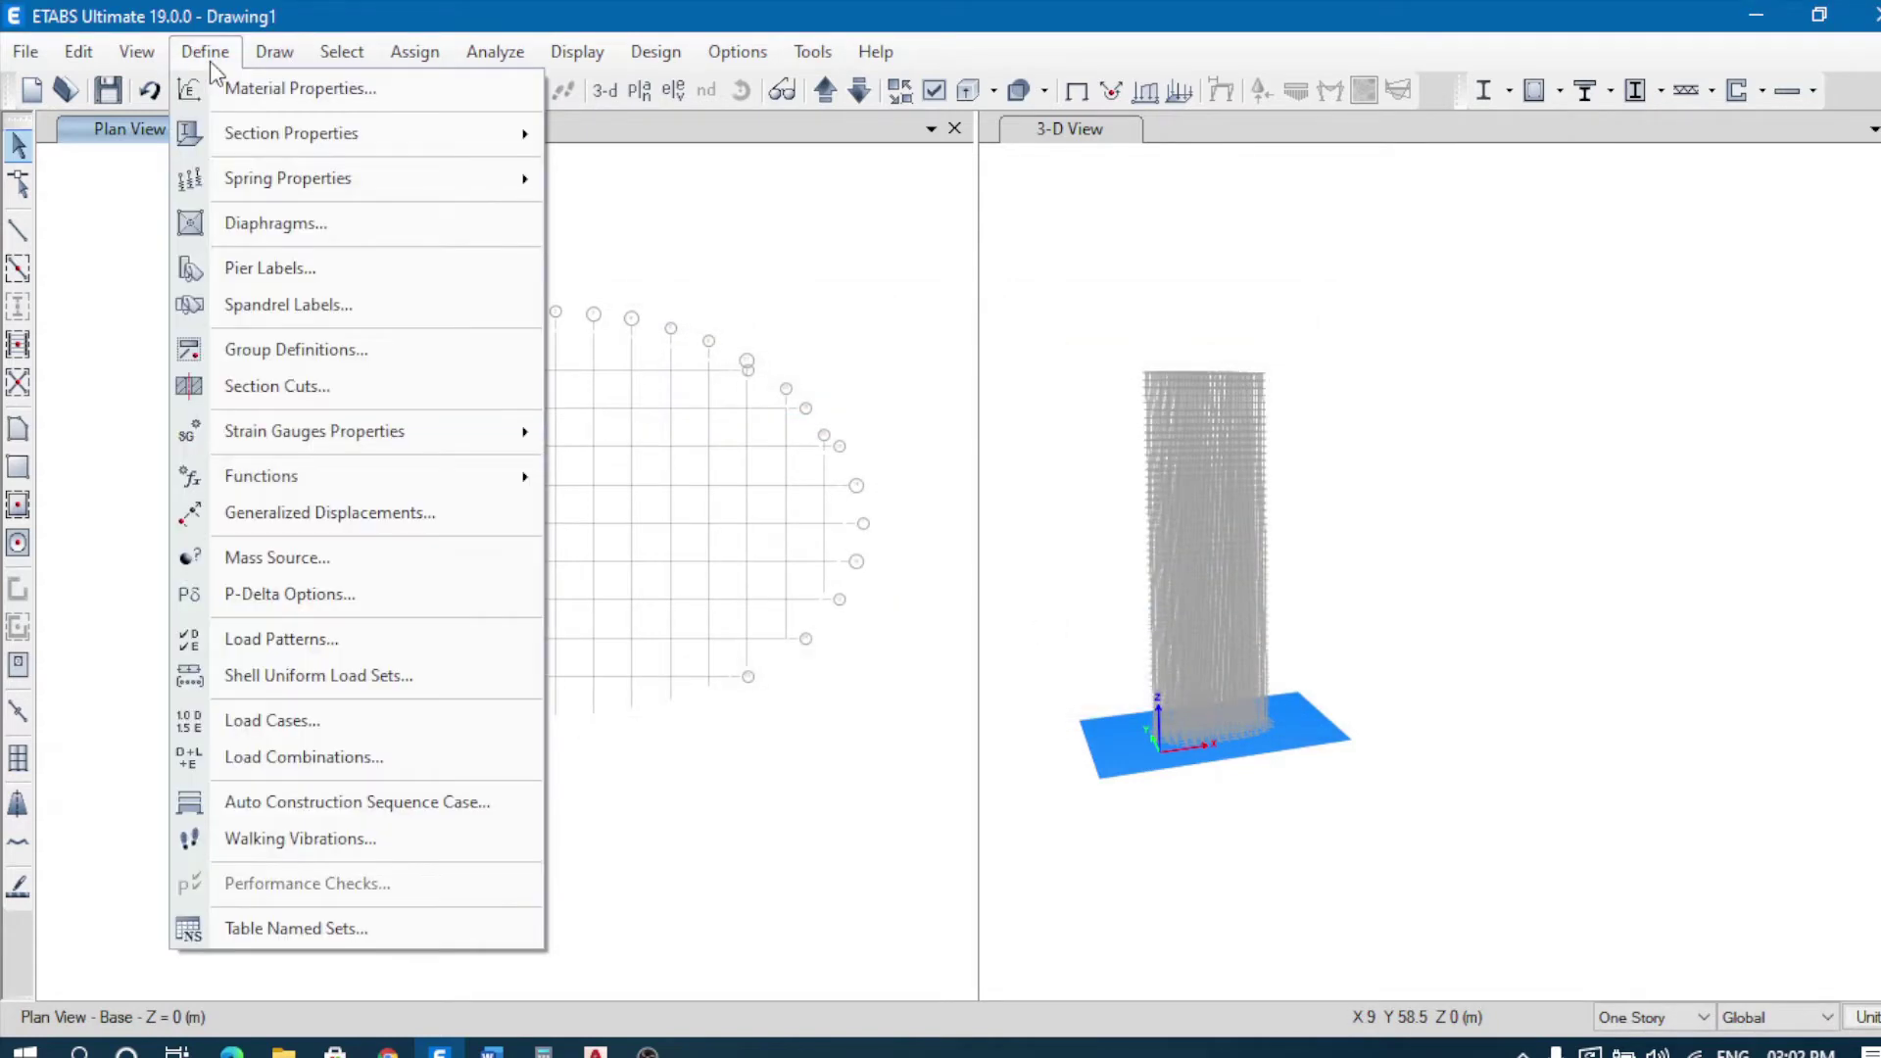
pyautogui.moveTo(375, 132)
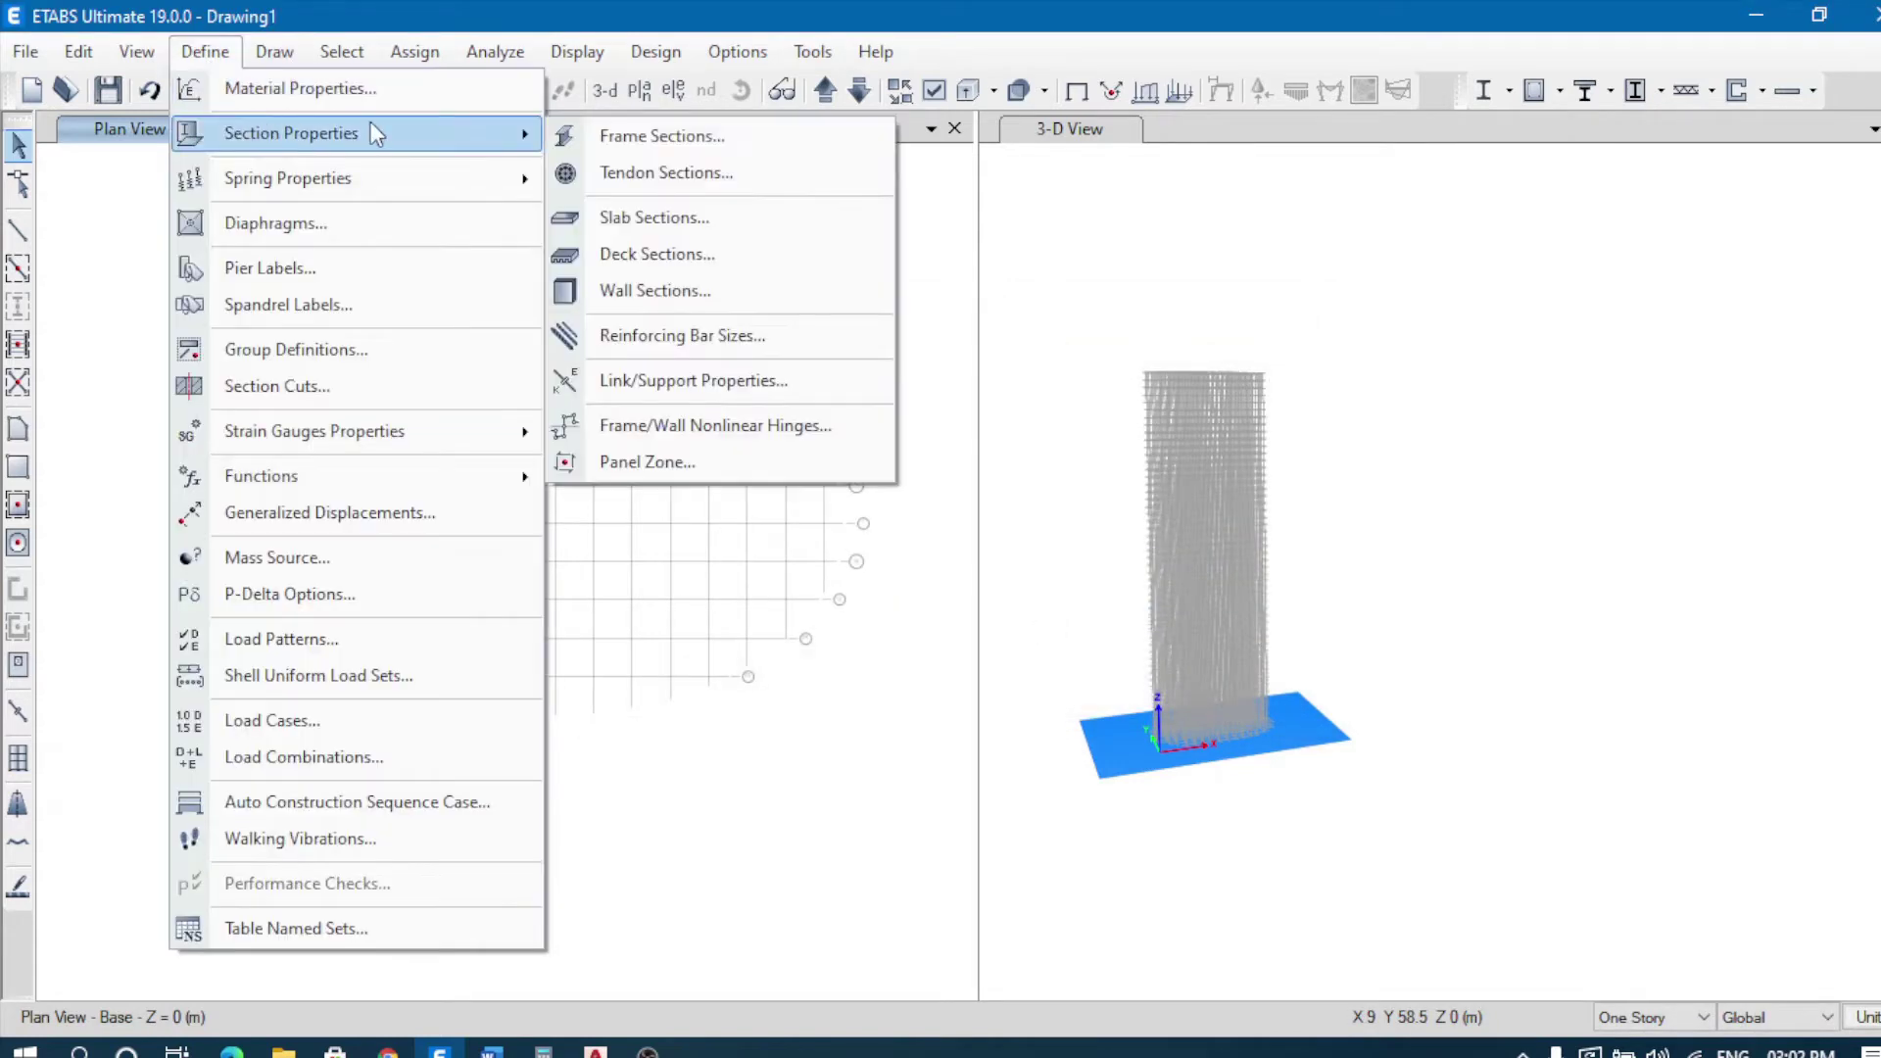
pyautogui.click(612, 216)
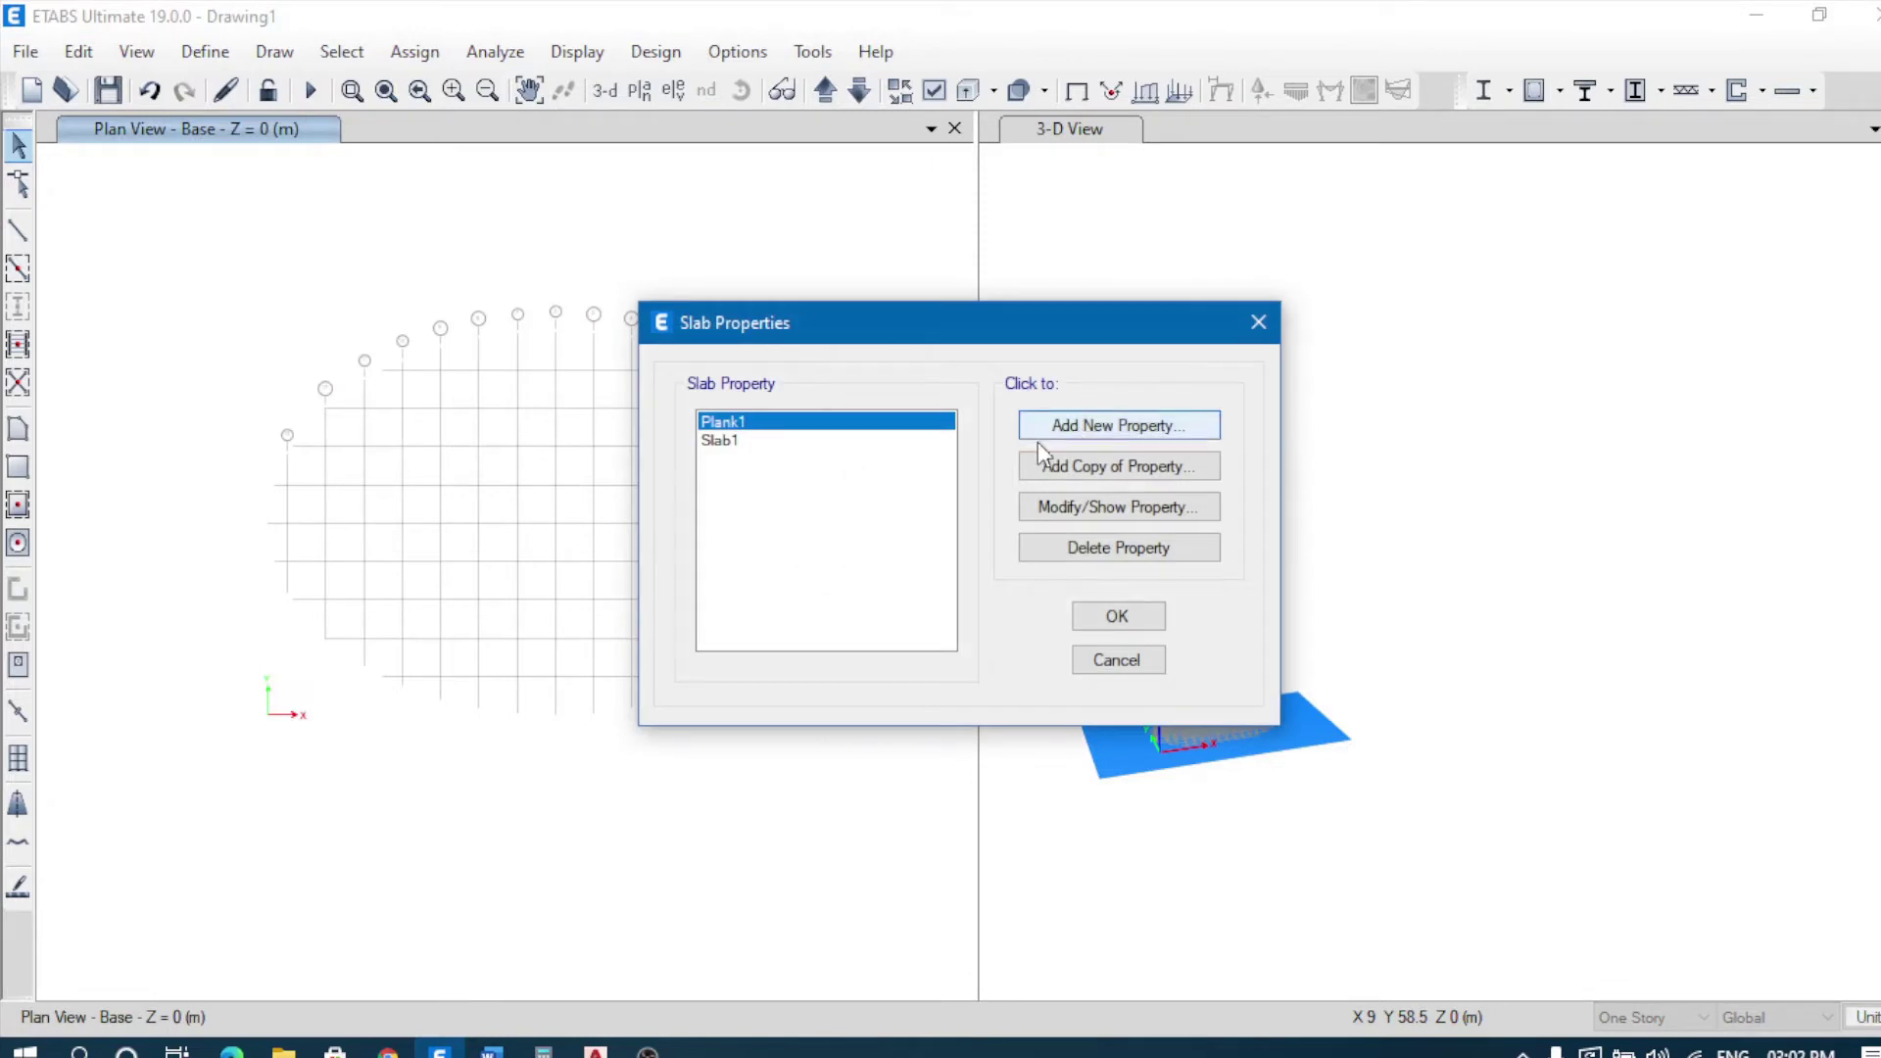
pyautogui.click(1078, 546)
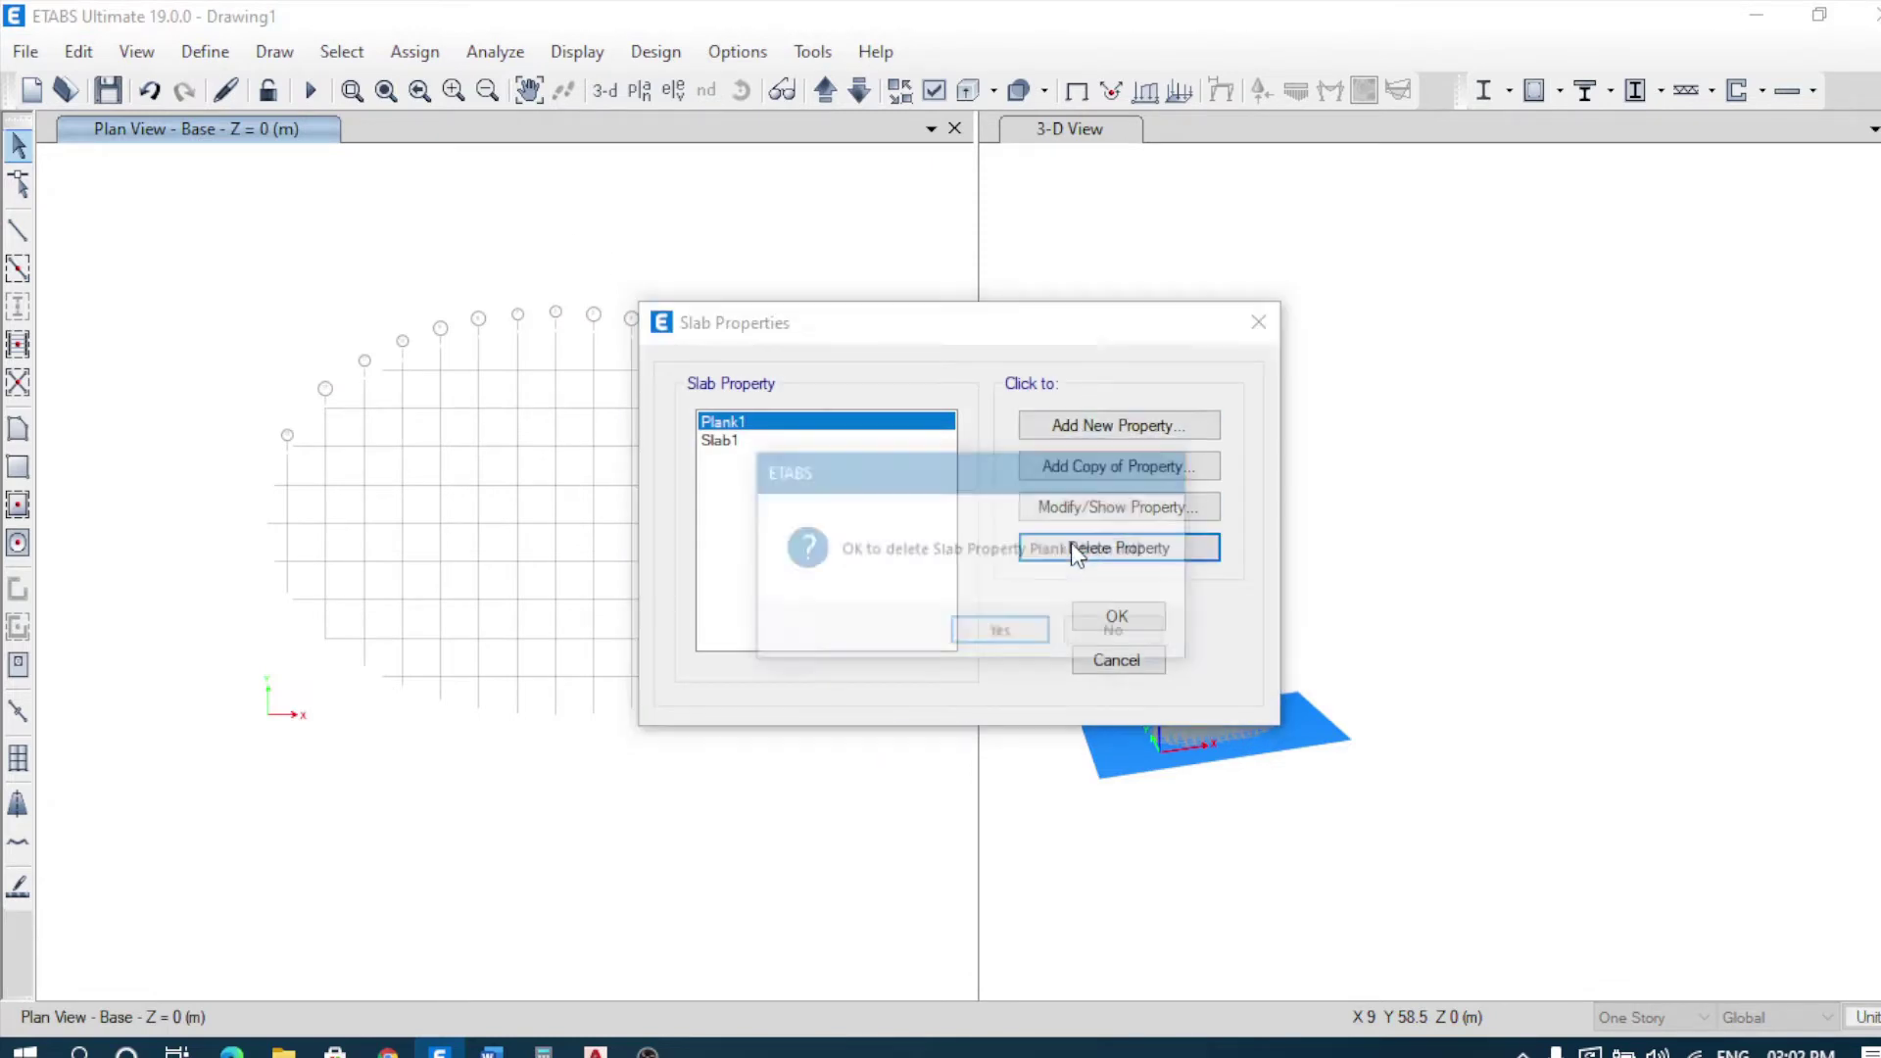
pyautogui.click(984, 635)
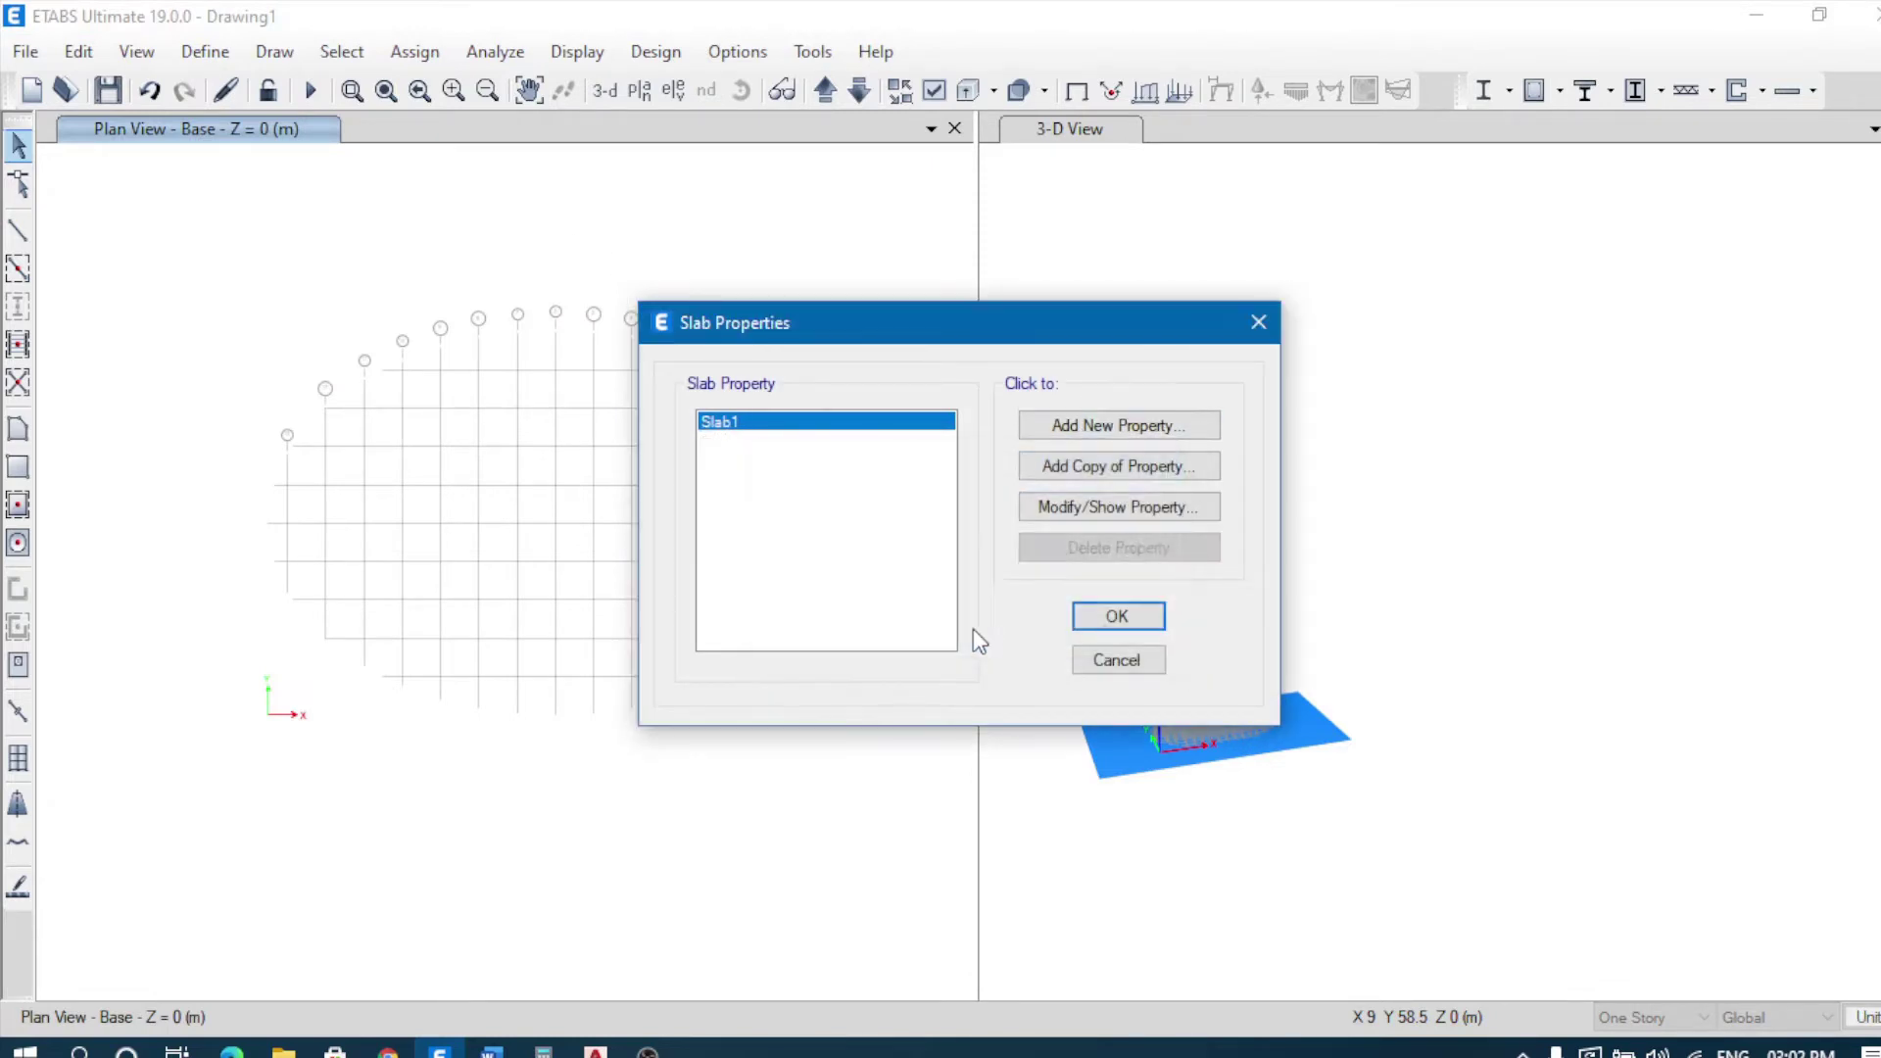
# Step: Add a slab property named Slab-150 with M35 as its material, keeping the Shell-Thin modeling type
pyautogui.click(1055, 425)
pyautogui.click(1036, 224)
pyautogui.press('BackSpace')
pyautogui.write('-150')
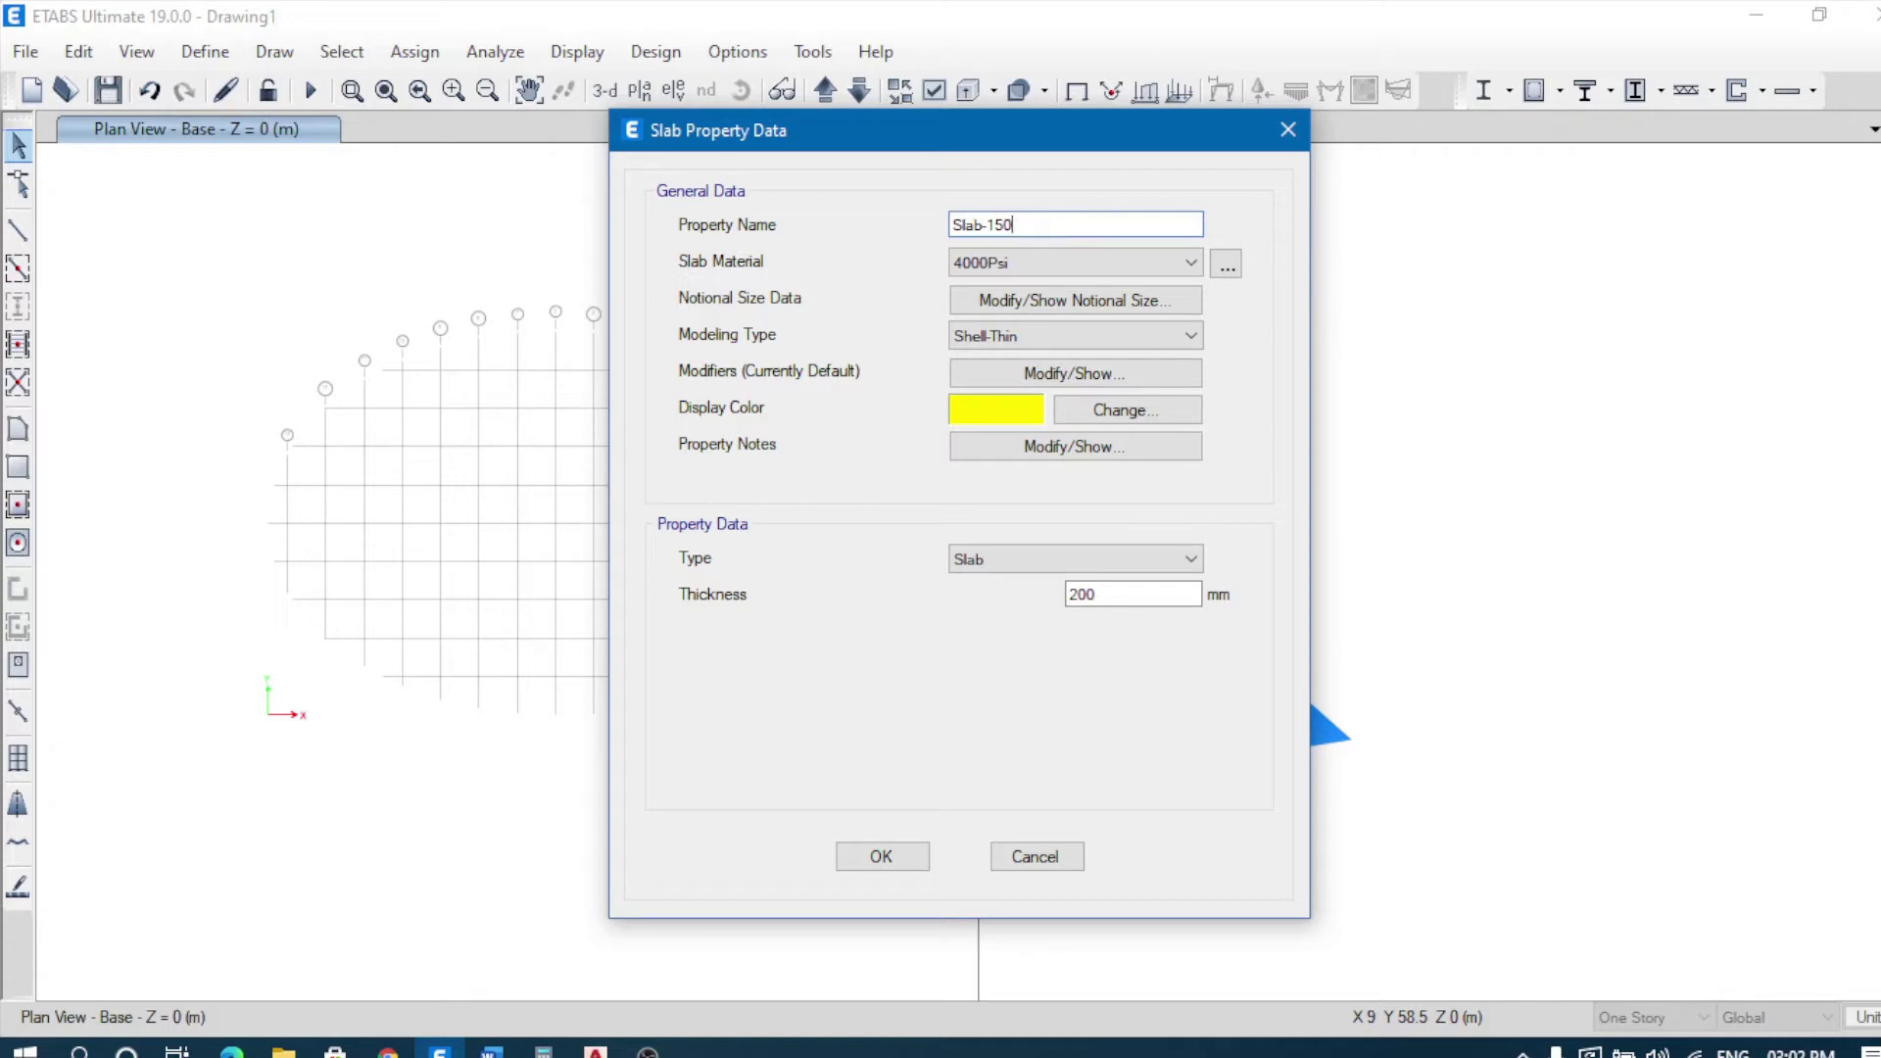
pyautogui.click(1040, 258)
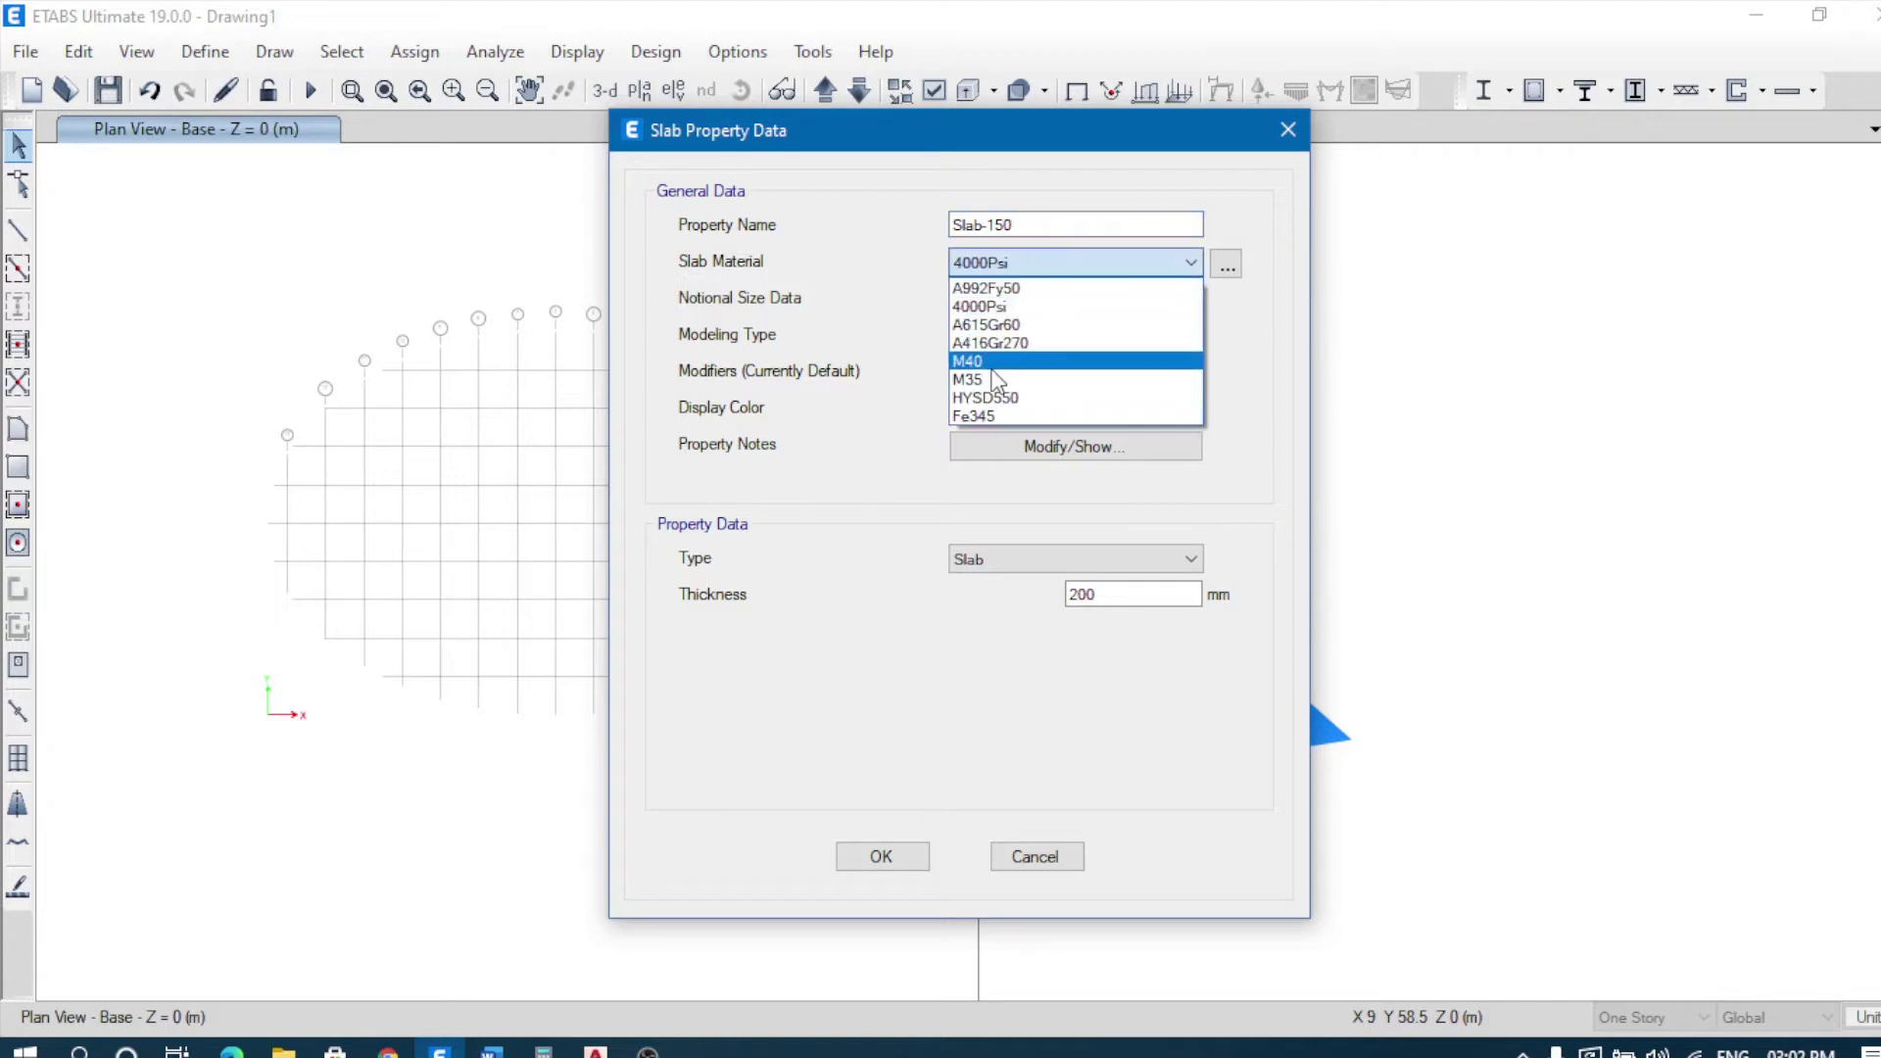
pyautogui.click(985, 381)
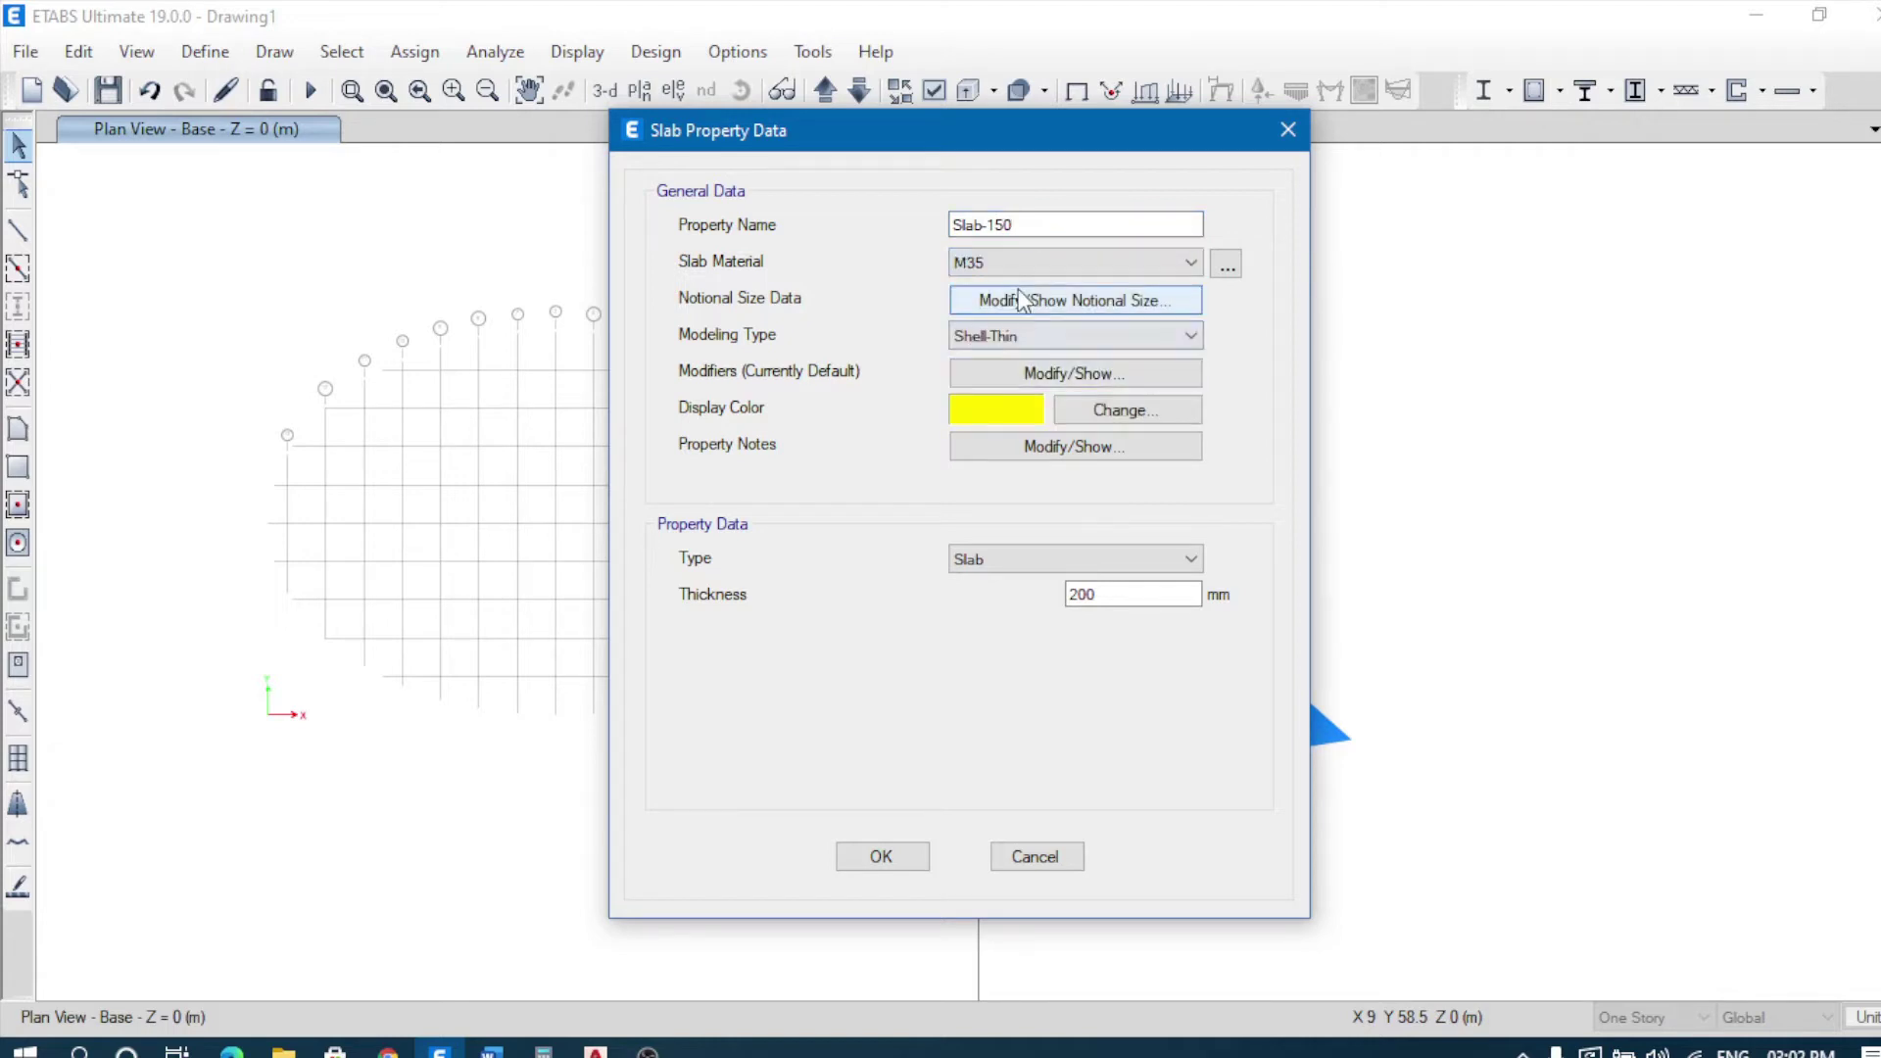
pyautogui.click(1028, 333)
pyautogui.click(1029, 333)
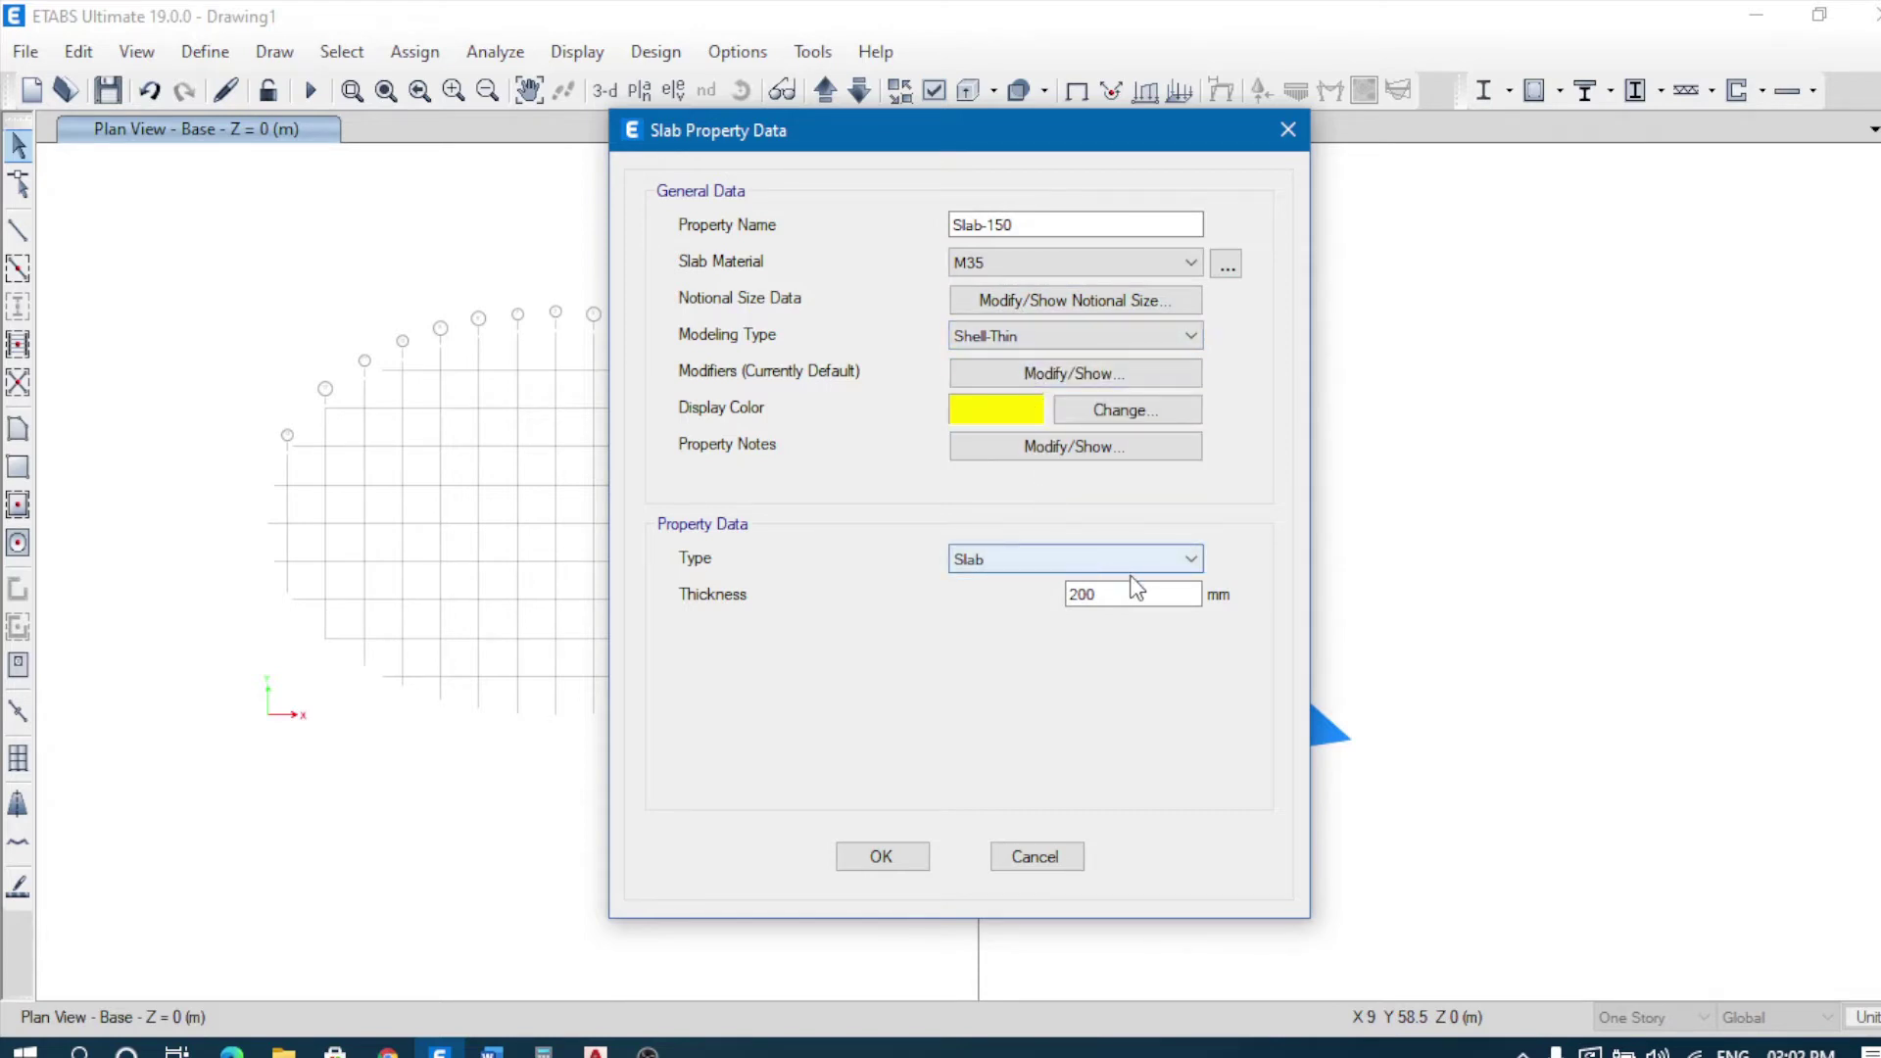
# Step: Set the slab's thickness to 150 mm
pyautogui.doubleClick(1083, 594)
pyautogui.write('150')
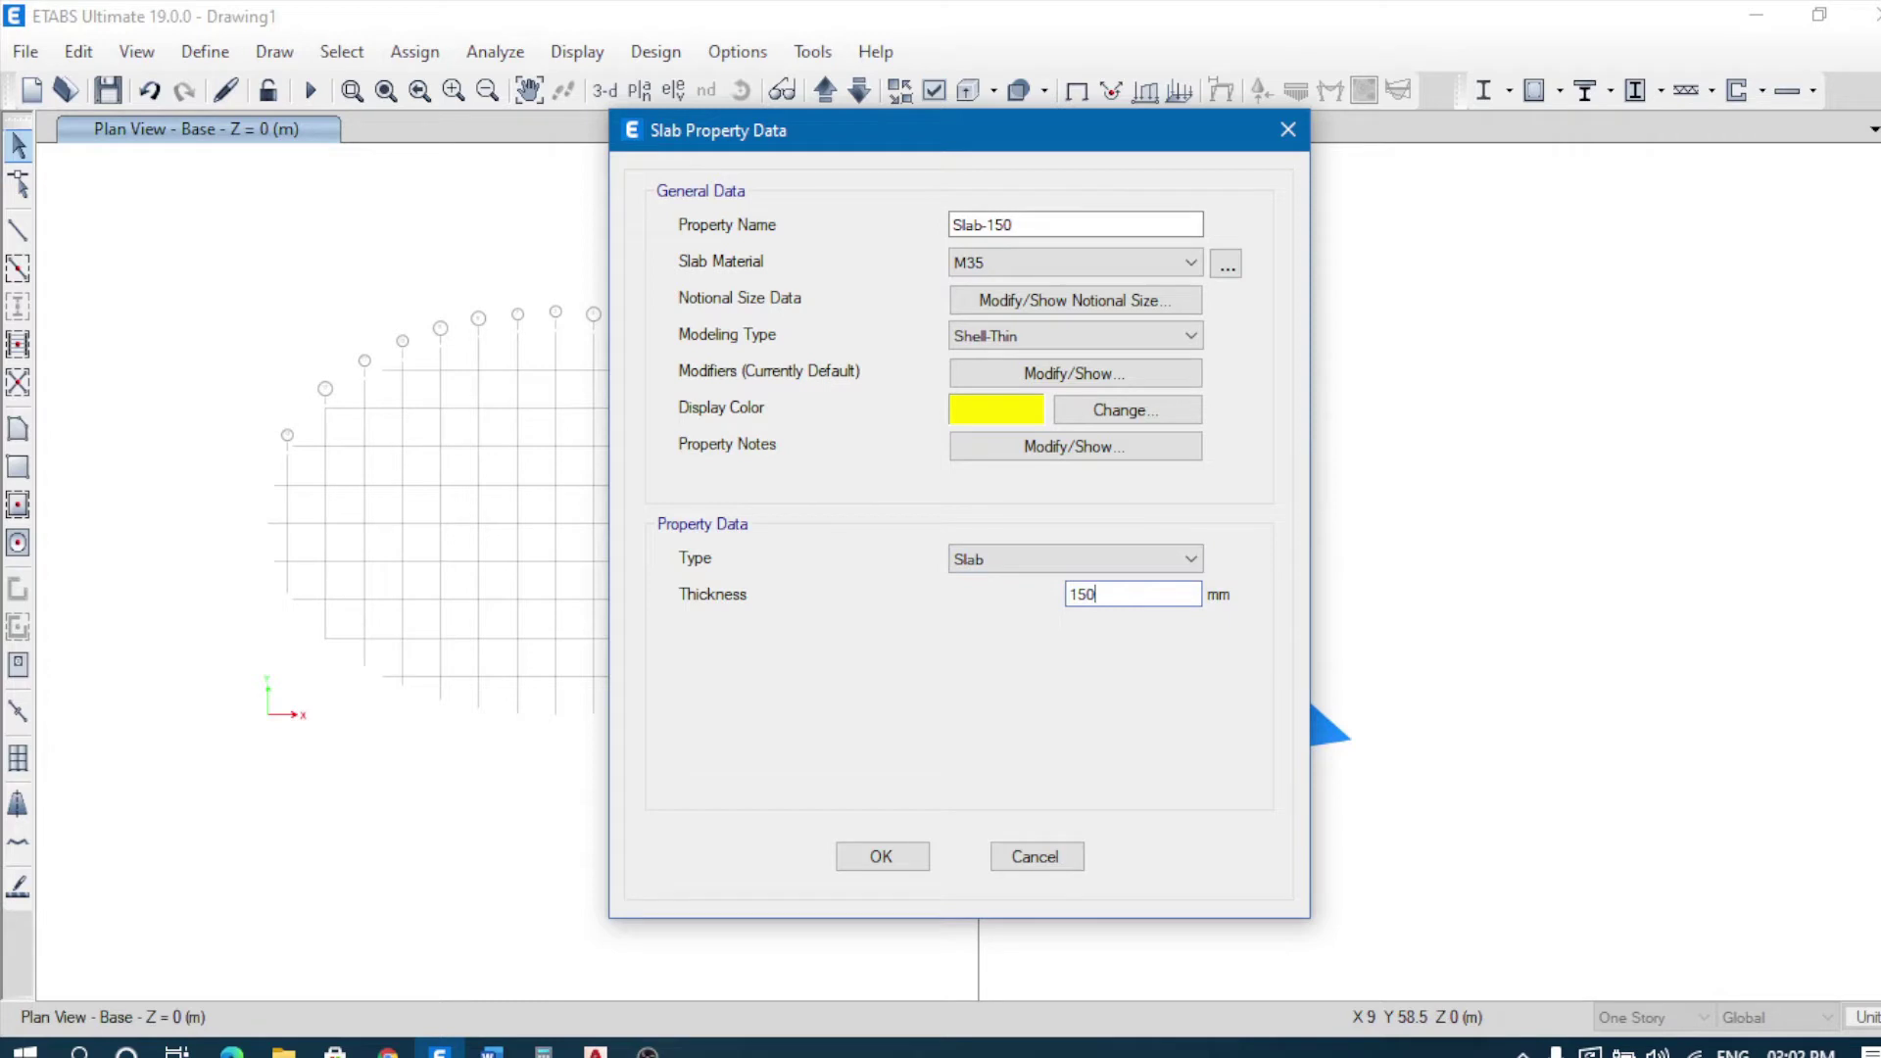
pyautogui.click(1036, 225)
pyautogui.click(999, 446)
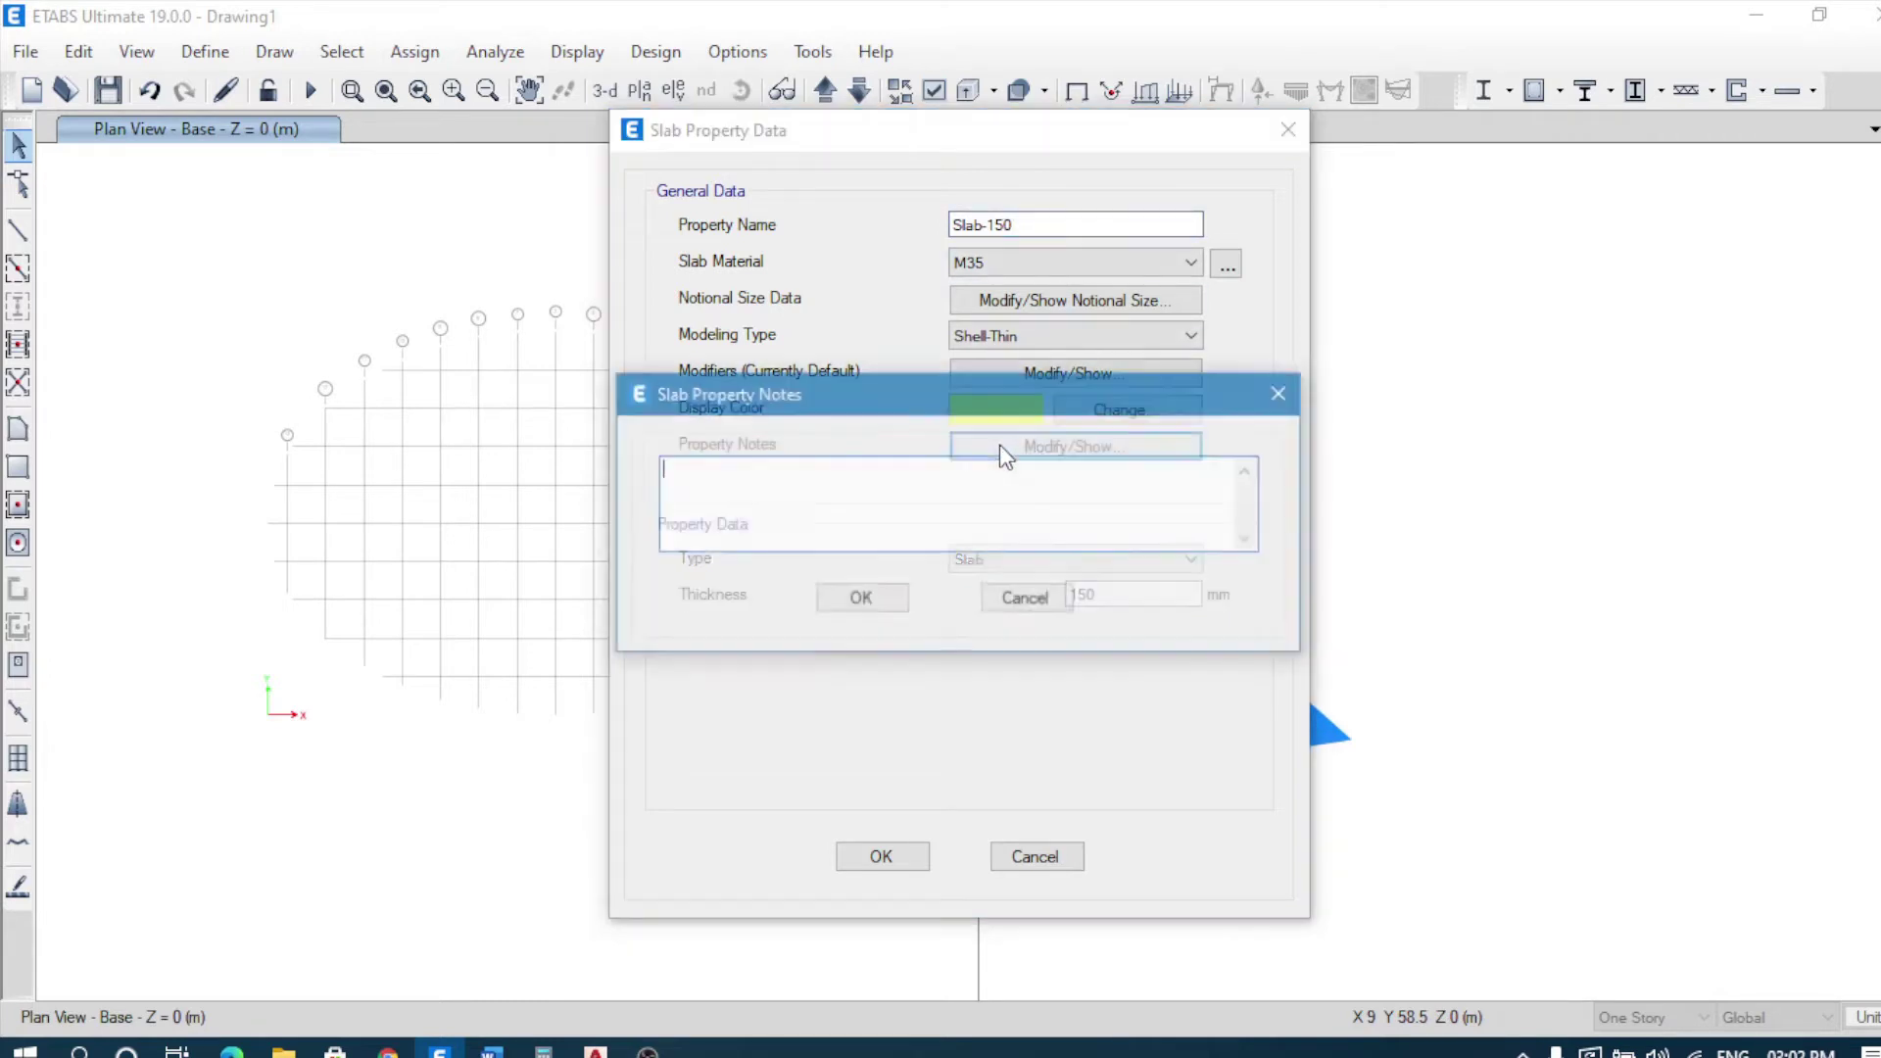
pyautogui.click(1284, 392)
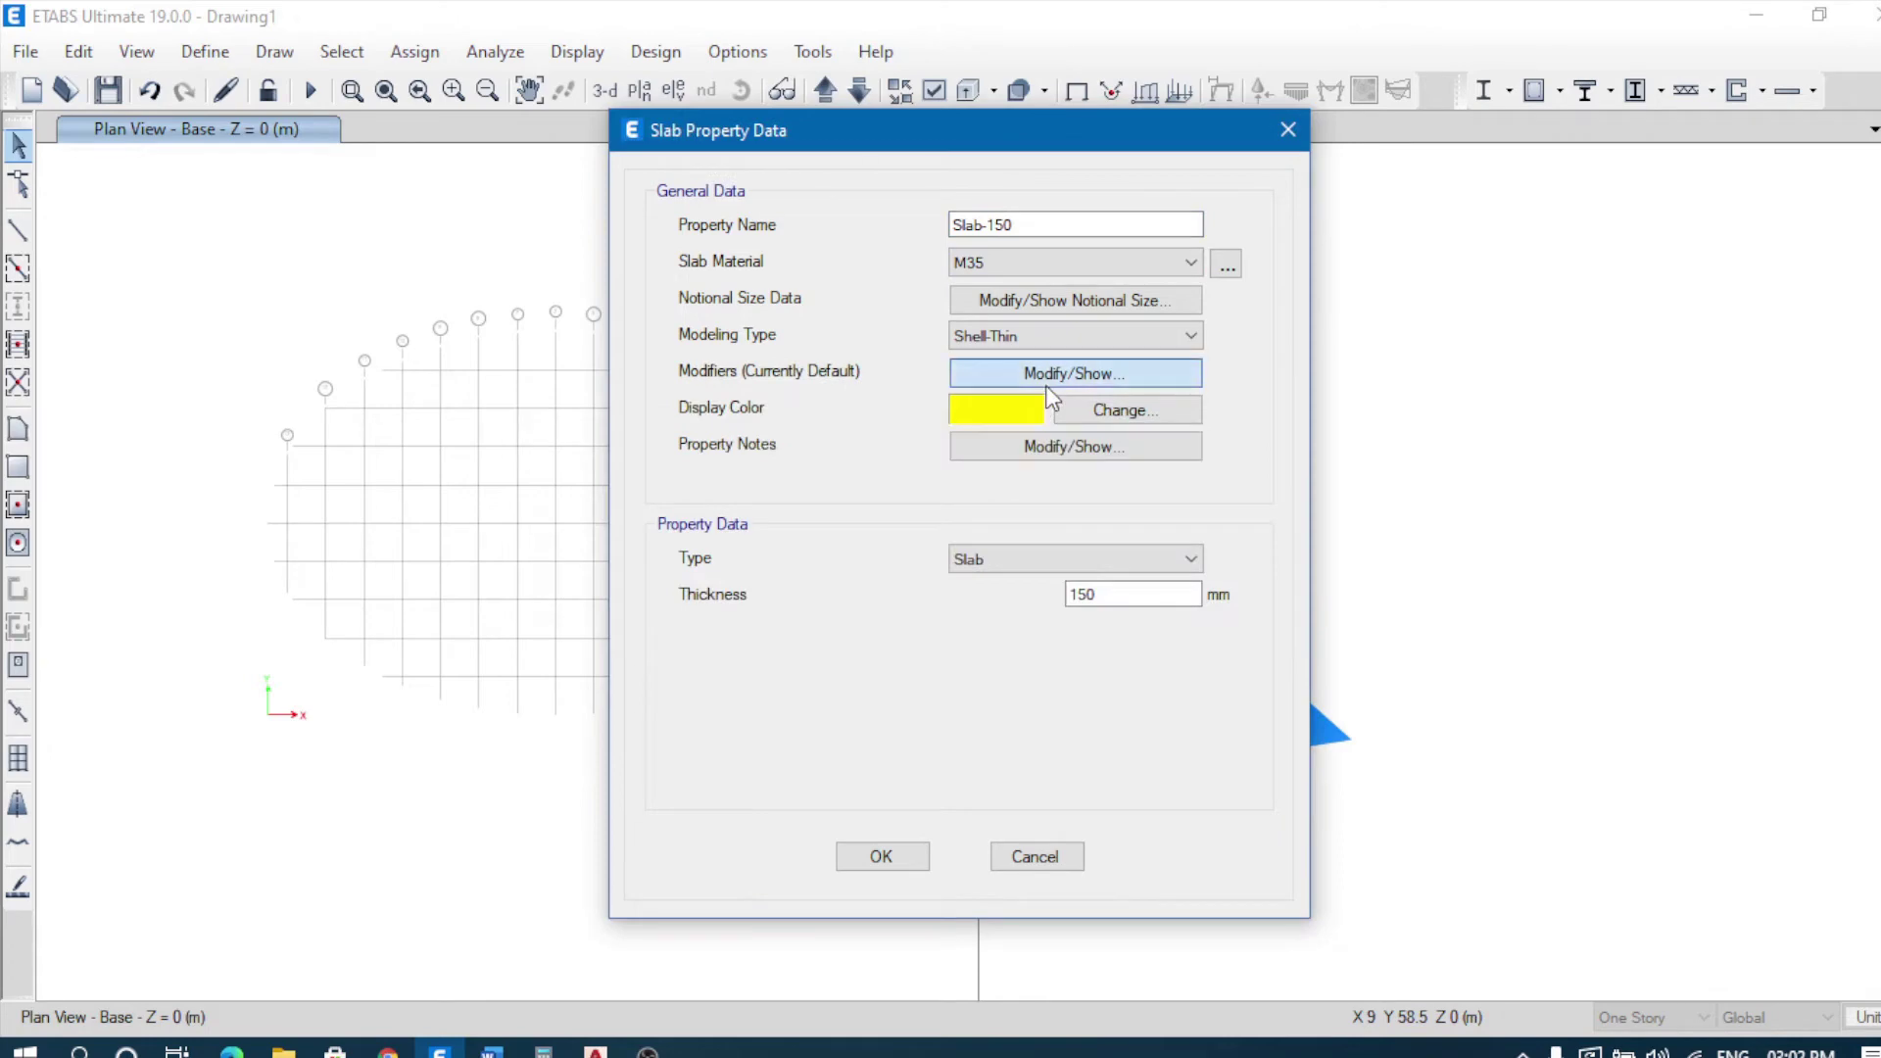
# Step: Set the slab's bending stiffness modifiers m11, m22 and m12 to 0.25
pyautogui.click(1045, 380)
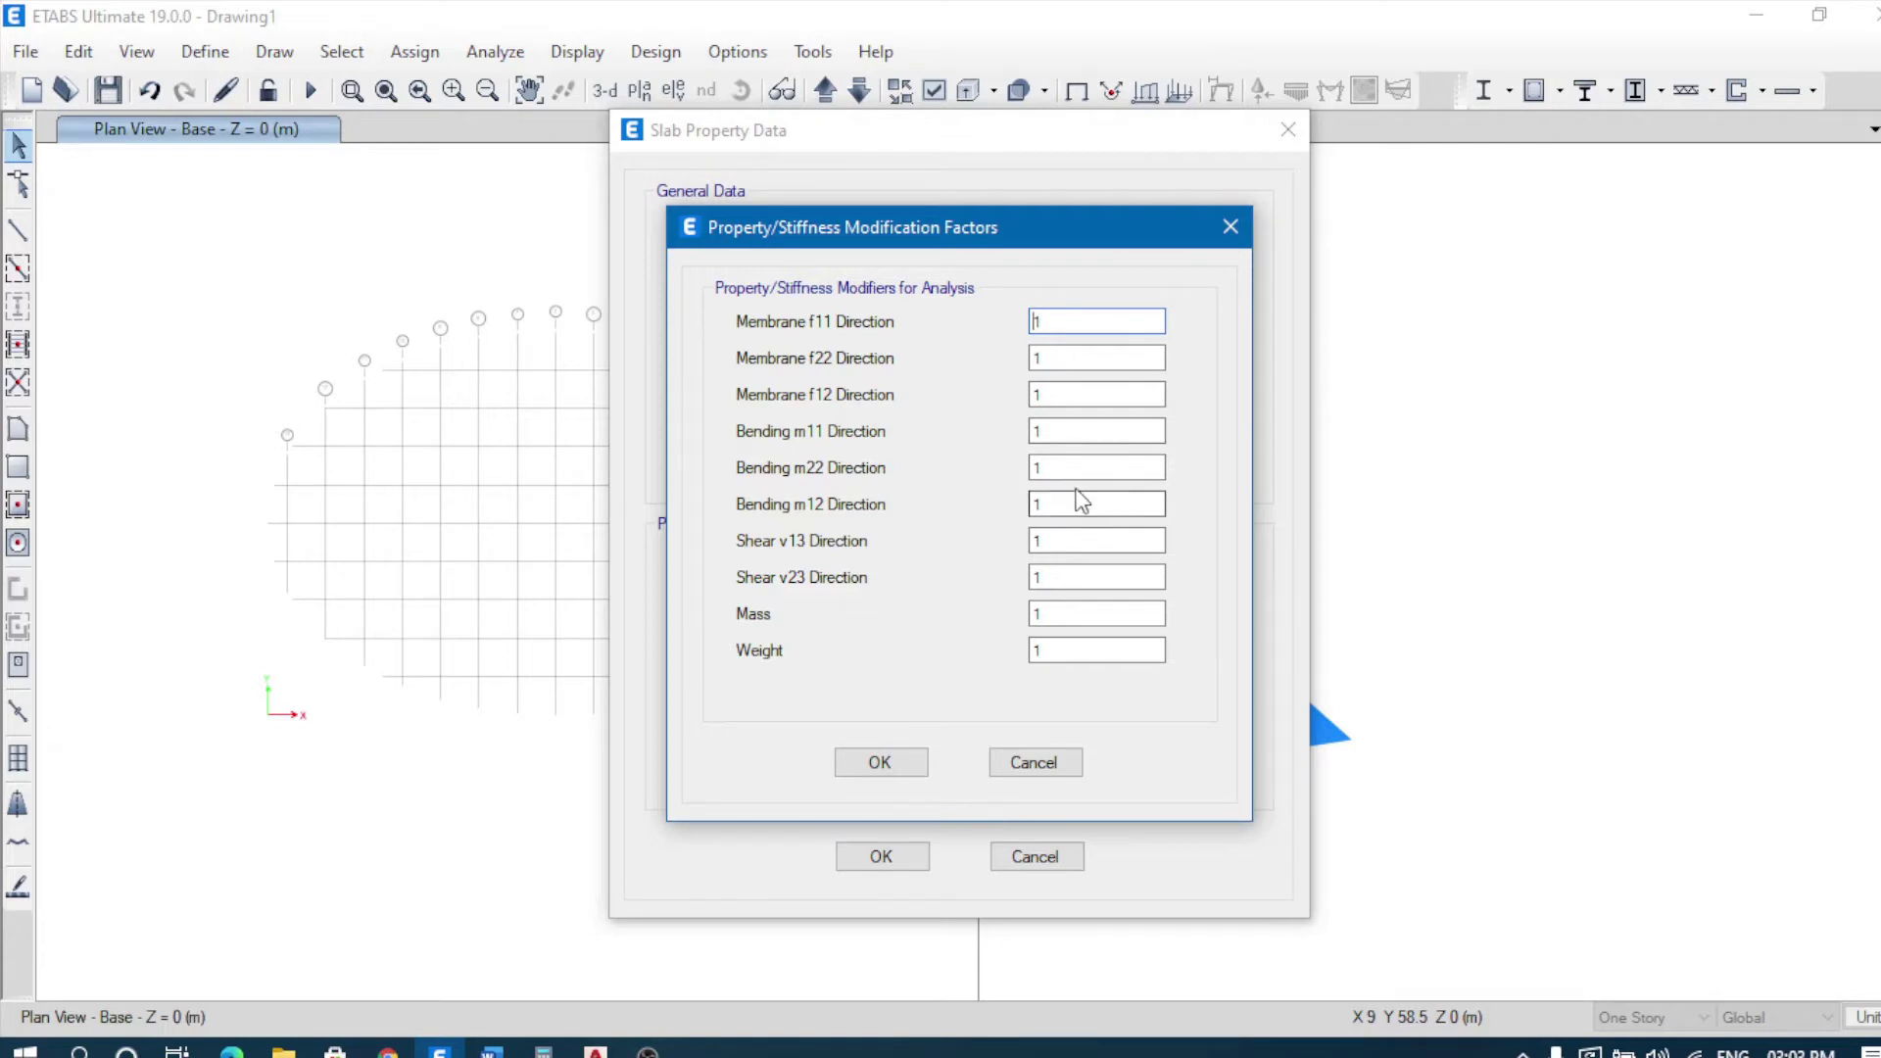
pyautogui.doubleClick(1071, 431)
pyautogui.write('0.')
pyautogui.doubleClick(1055, 467)
pyautogui.write('0.25')
pyautogui.click(1056, 503)
pyautogui.write('00.25')
pyautogui.click(880, 762)
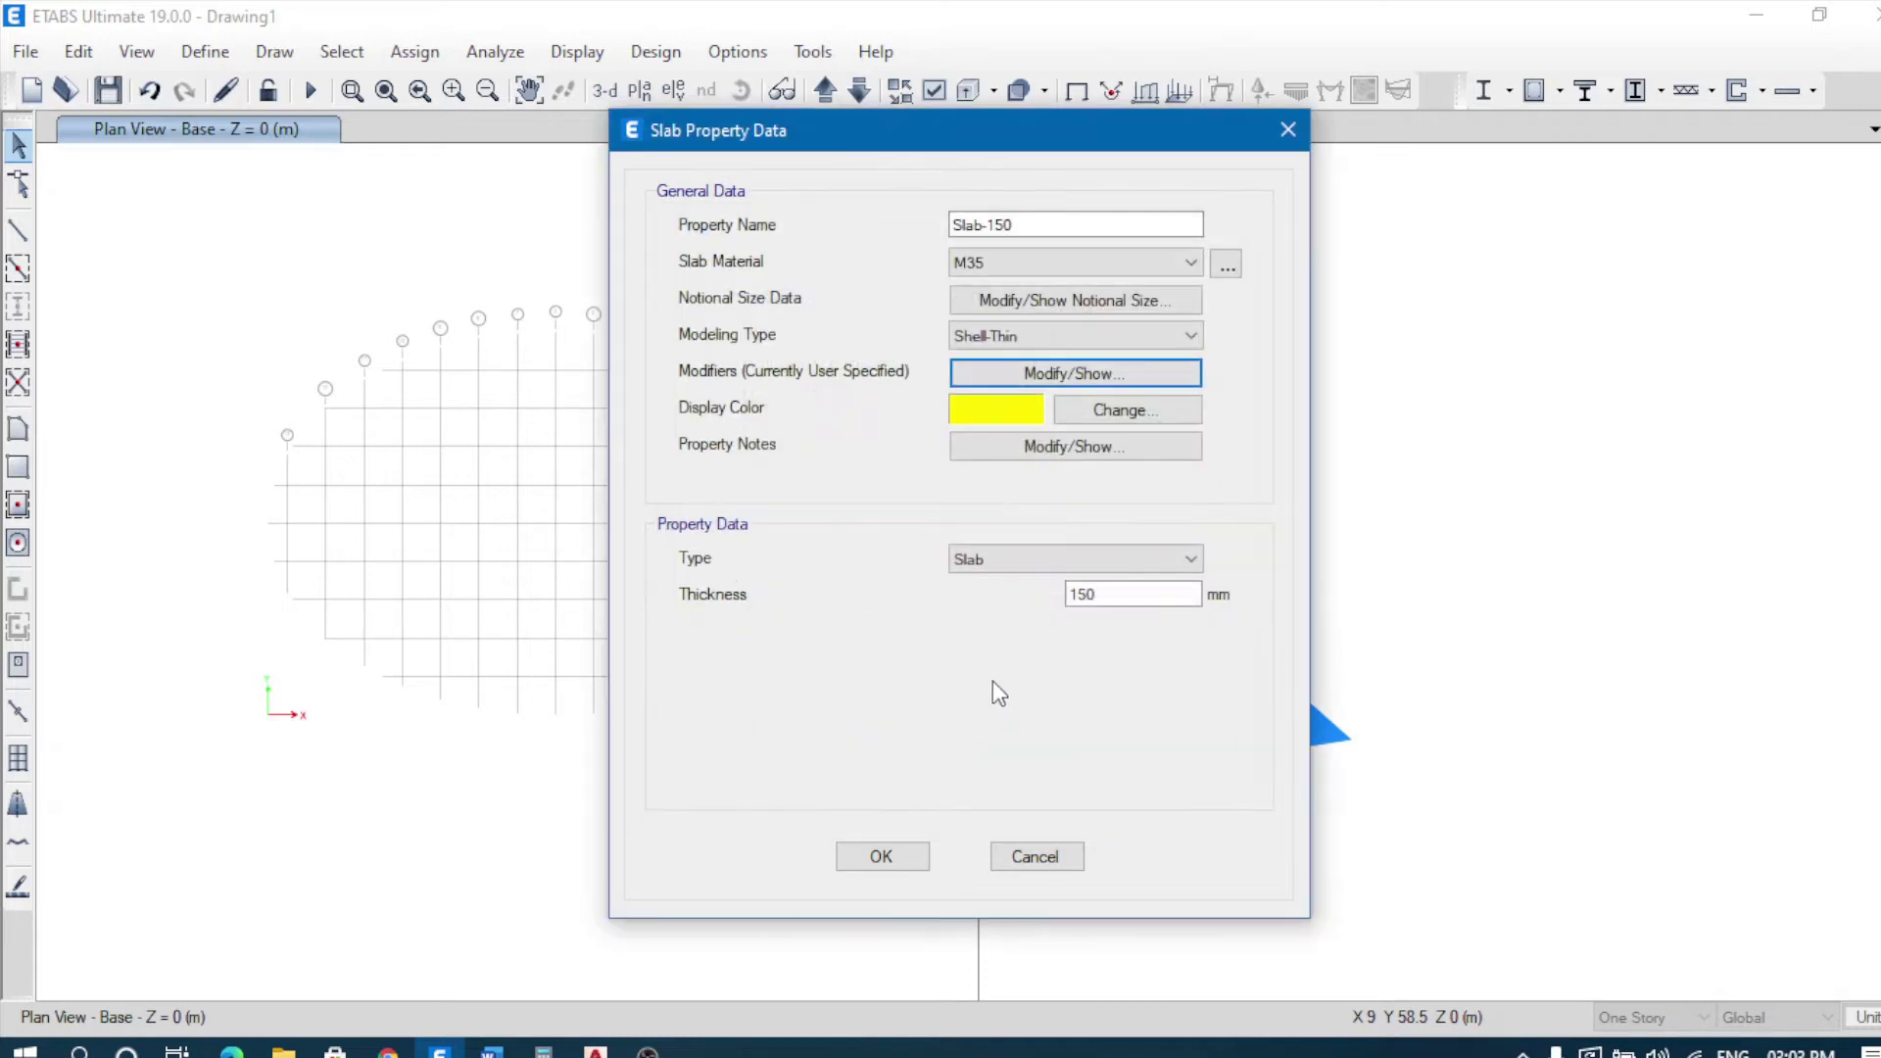
# Step: Accept the Slab-150 definition and delete the default slab property Slab1
pyautogui.click(880, 857)
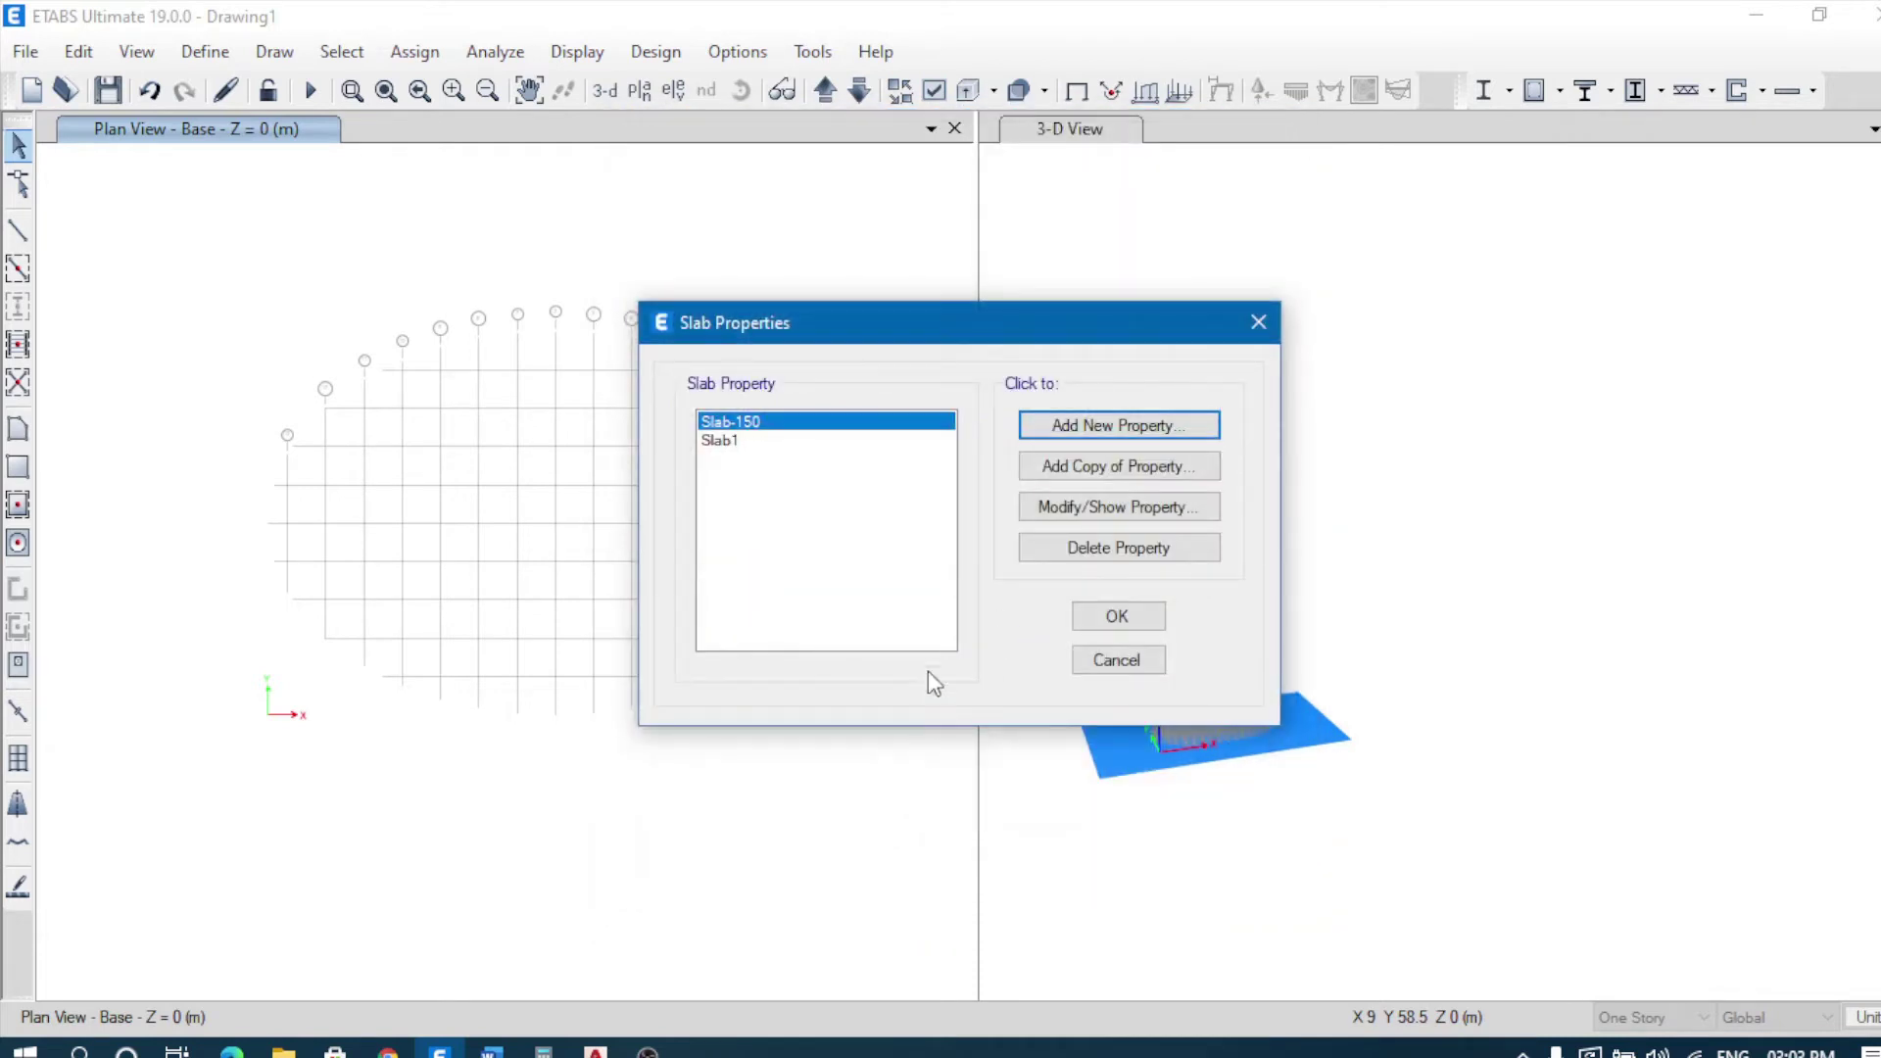
pyautogui.click(789, 441)
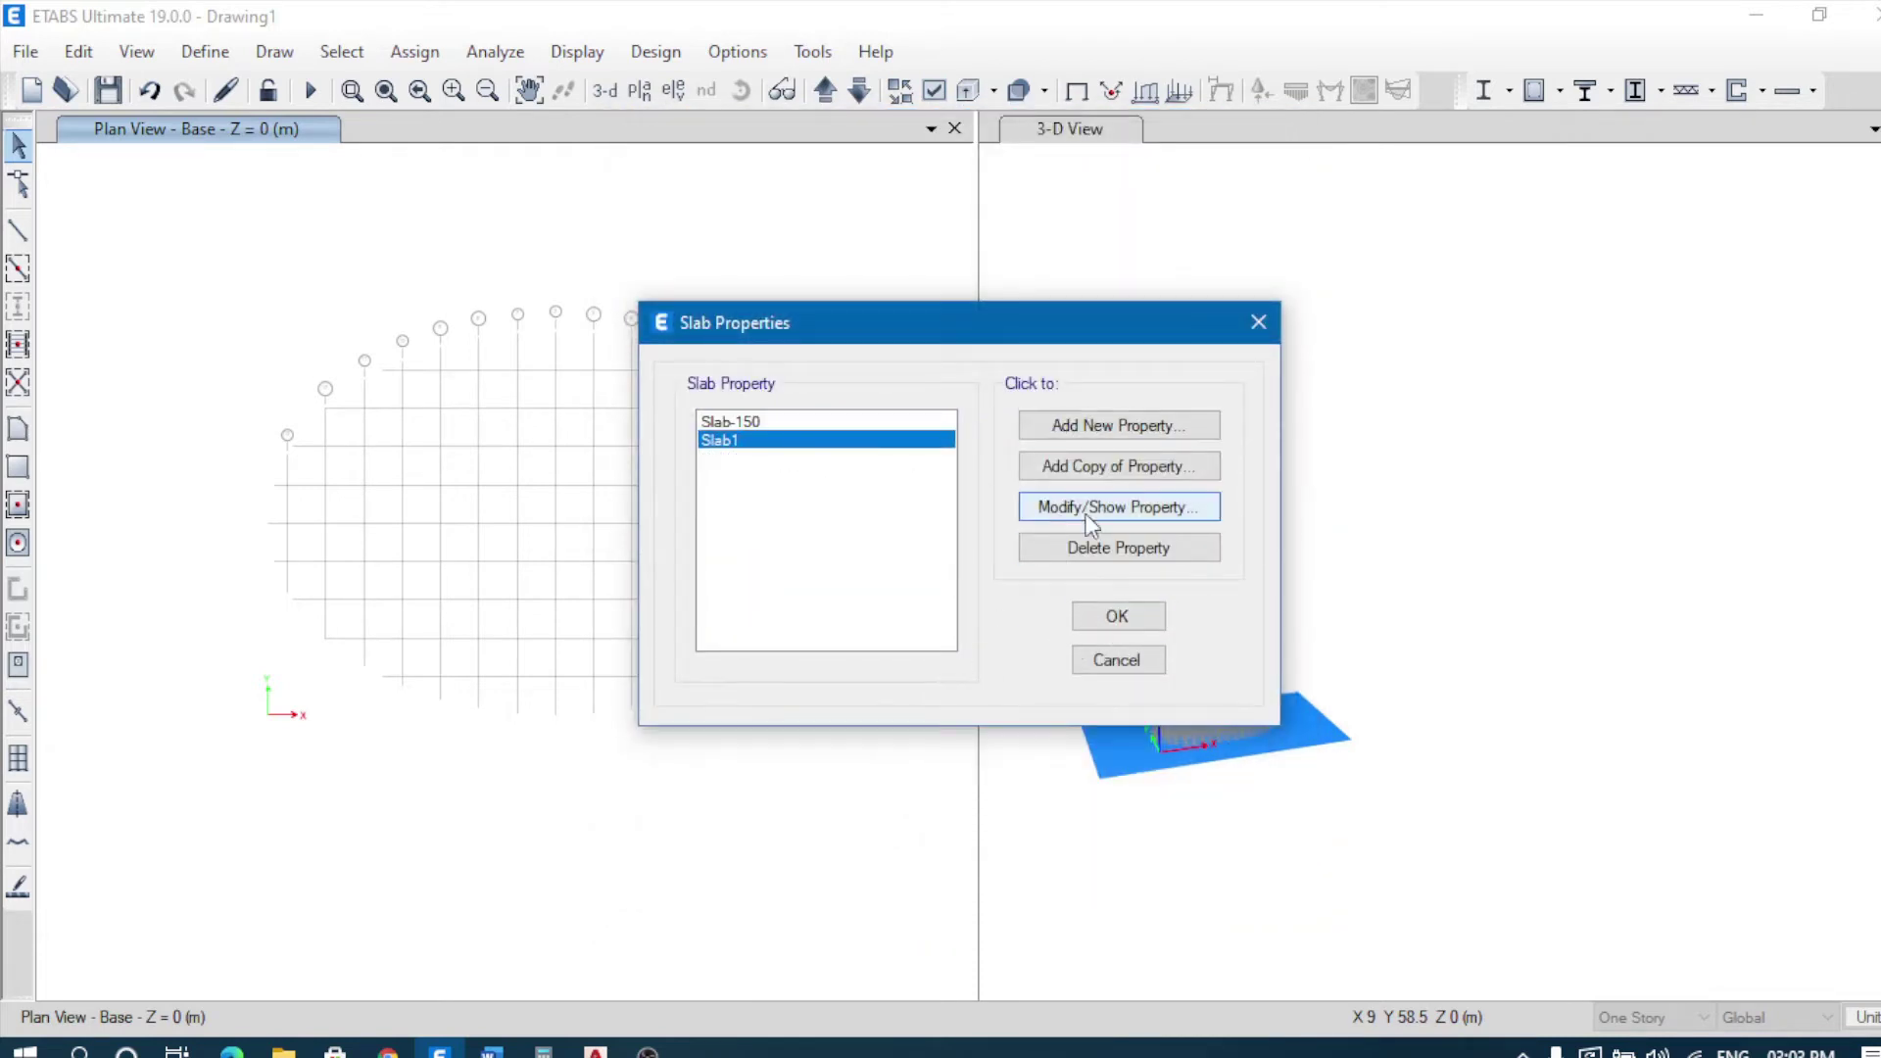
pyautogui.click(1098, 549)
pyautogui.click(998, 630)
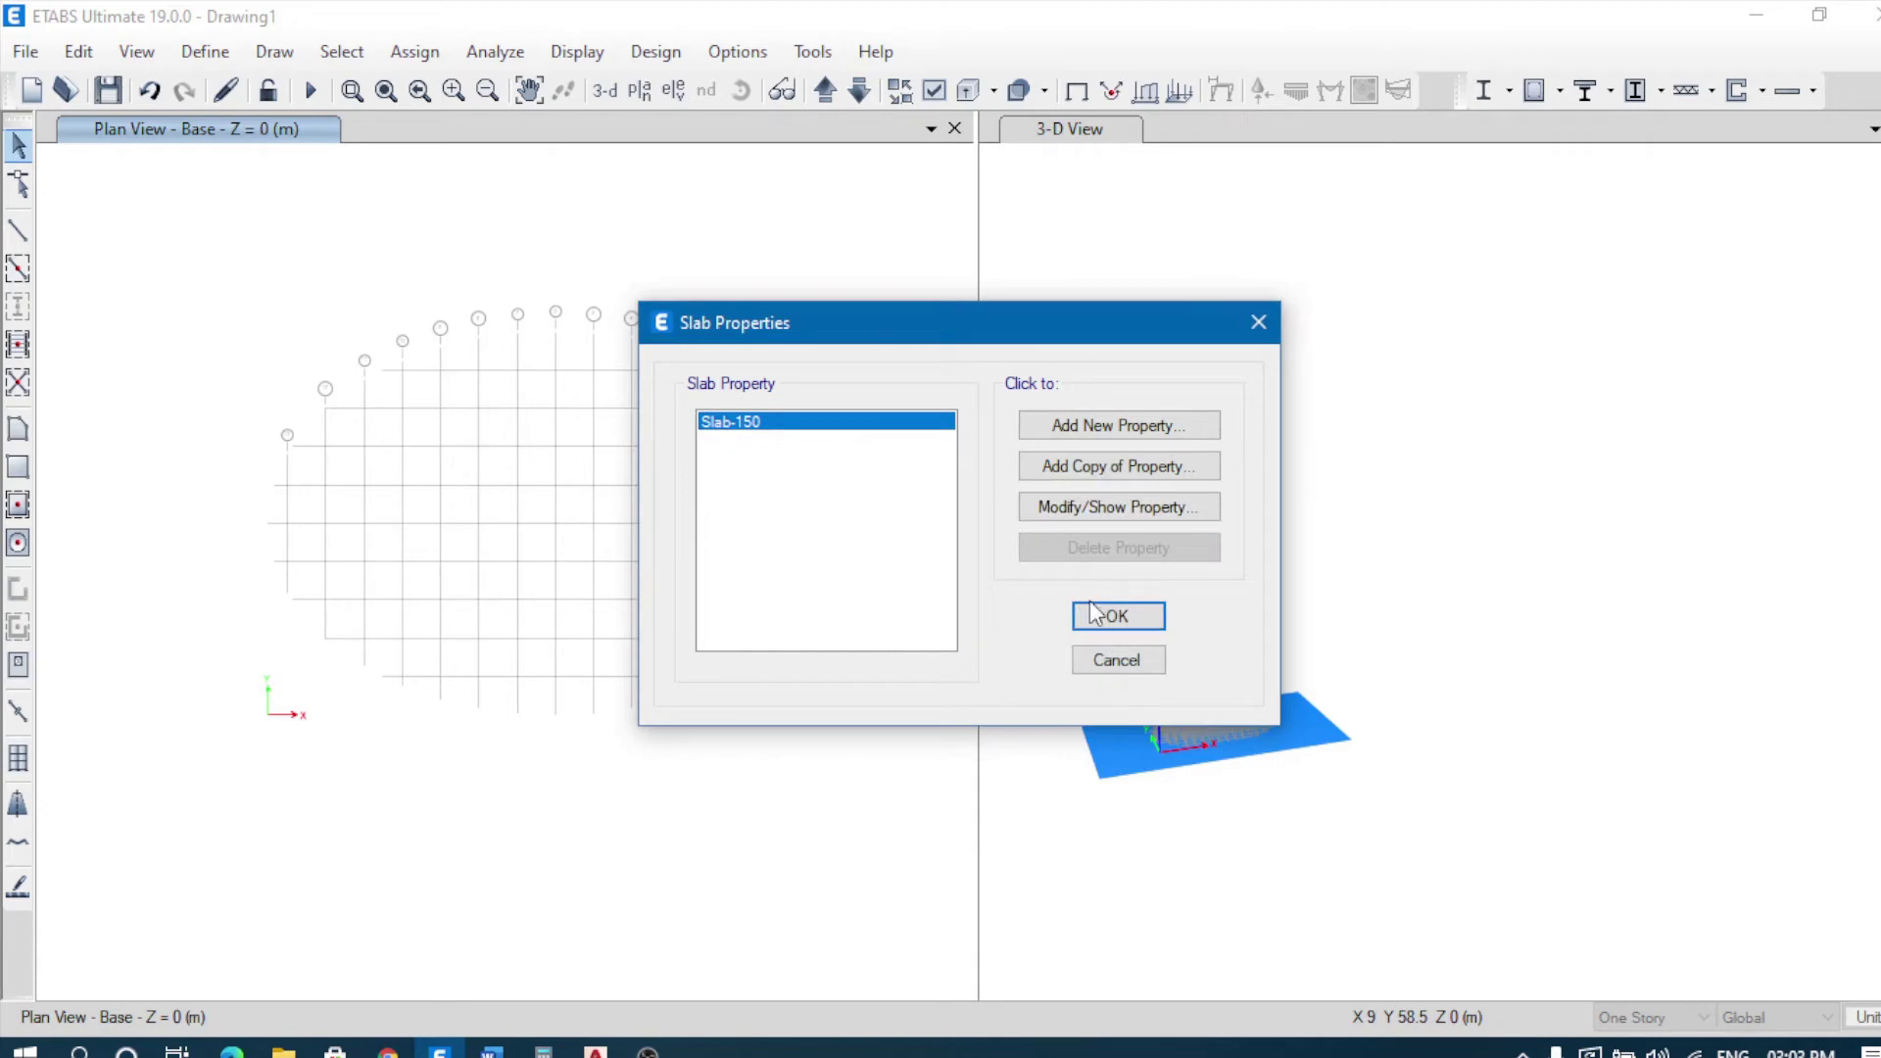
pyautogui.click(1117, 616)
# Step: Review the definition of the wall property SW-250, including its material, modeling type and thickness
pyautogui.click(205, 51)
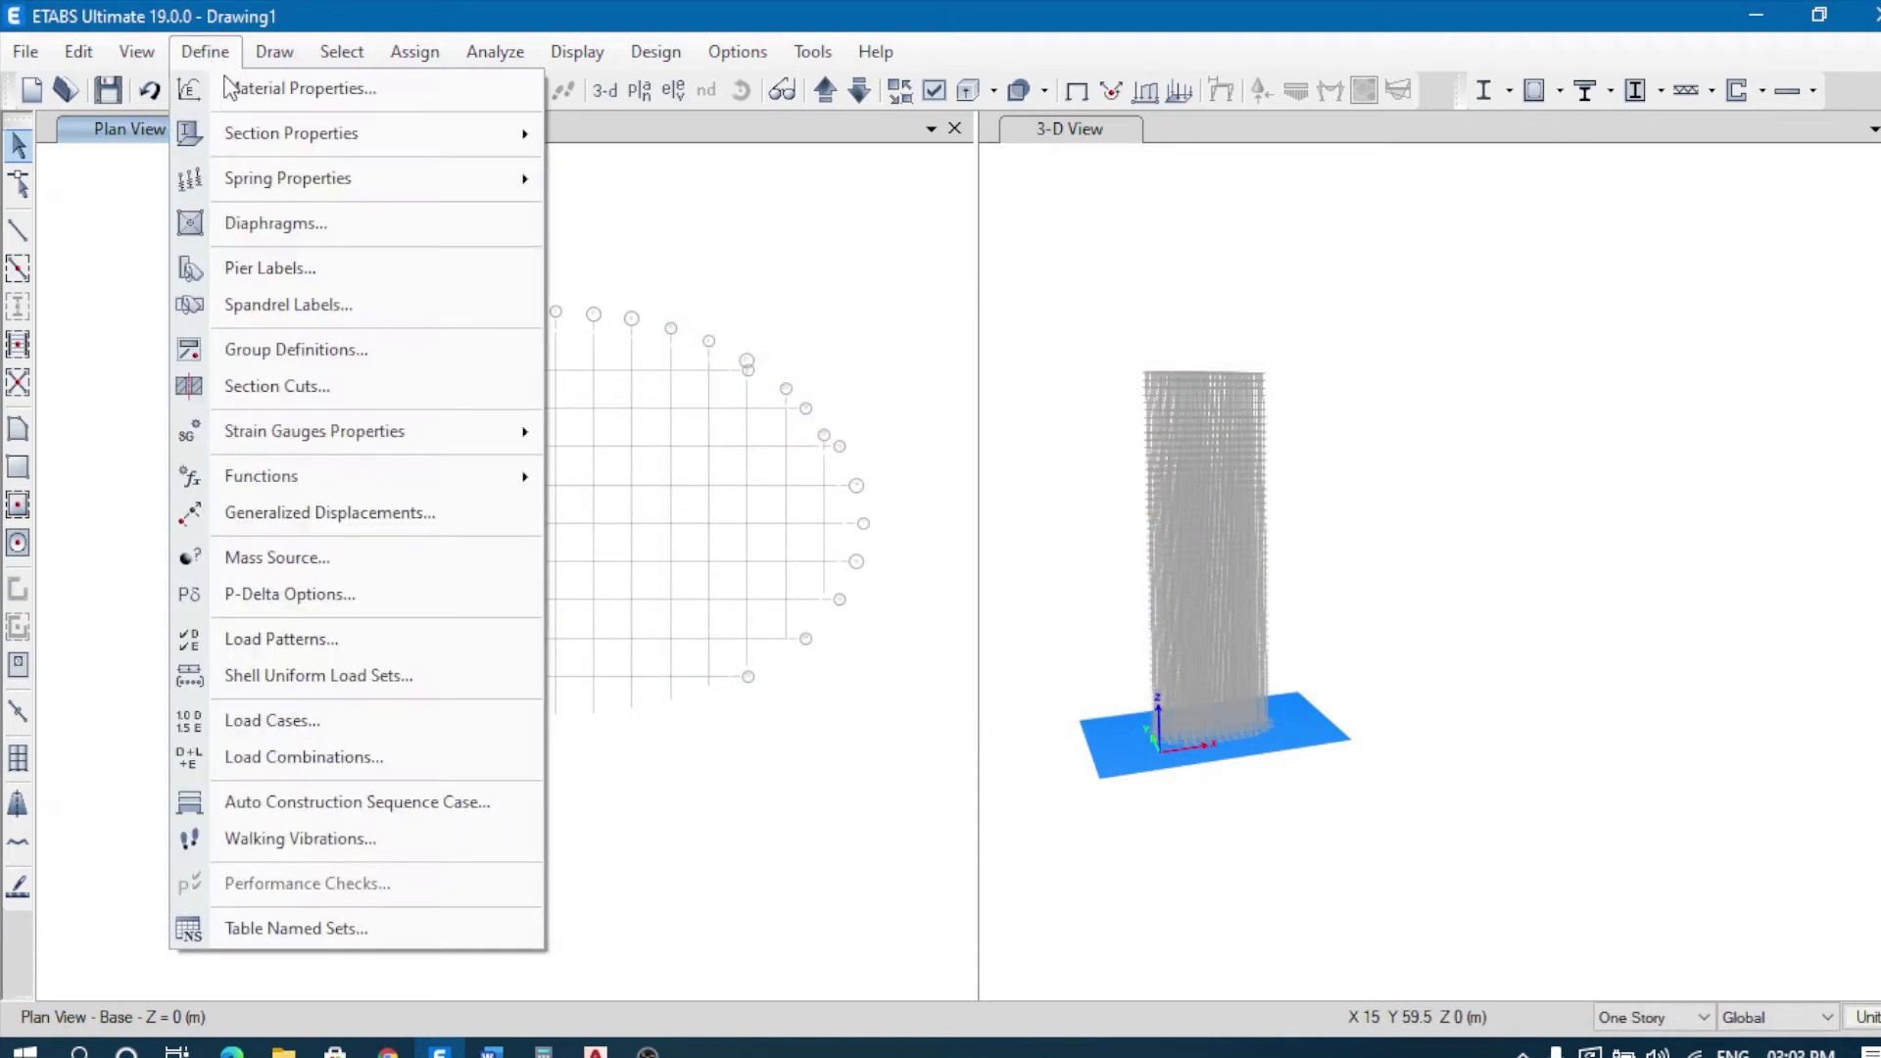
pyautogui.moveTo(313, 145)
pyautogui.click(673, 280)
pyautogui.click(1059, 508)
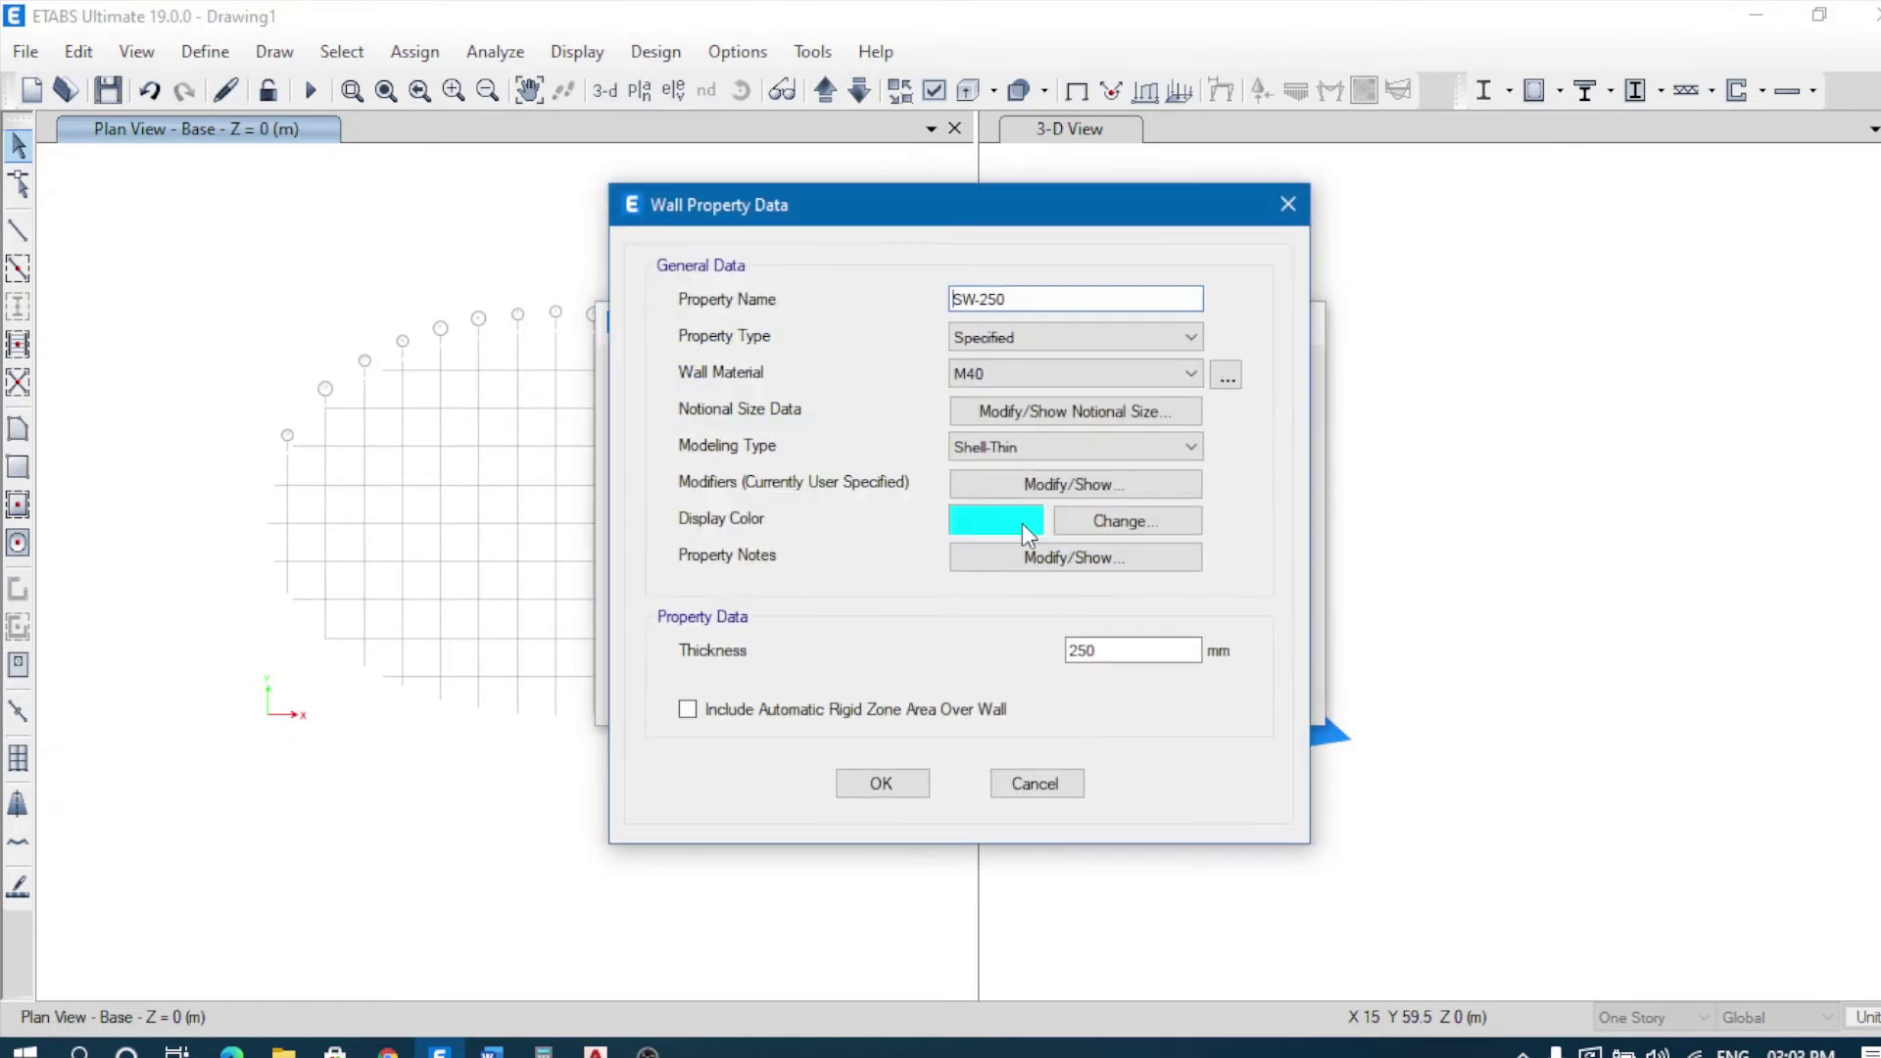
pyautogui.click(884, 781)
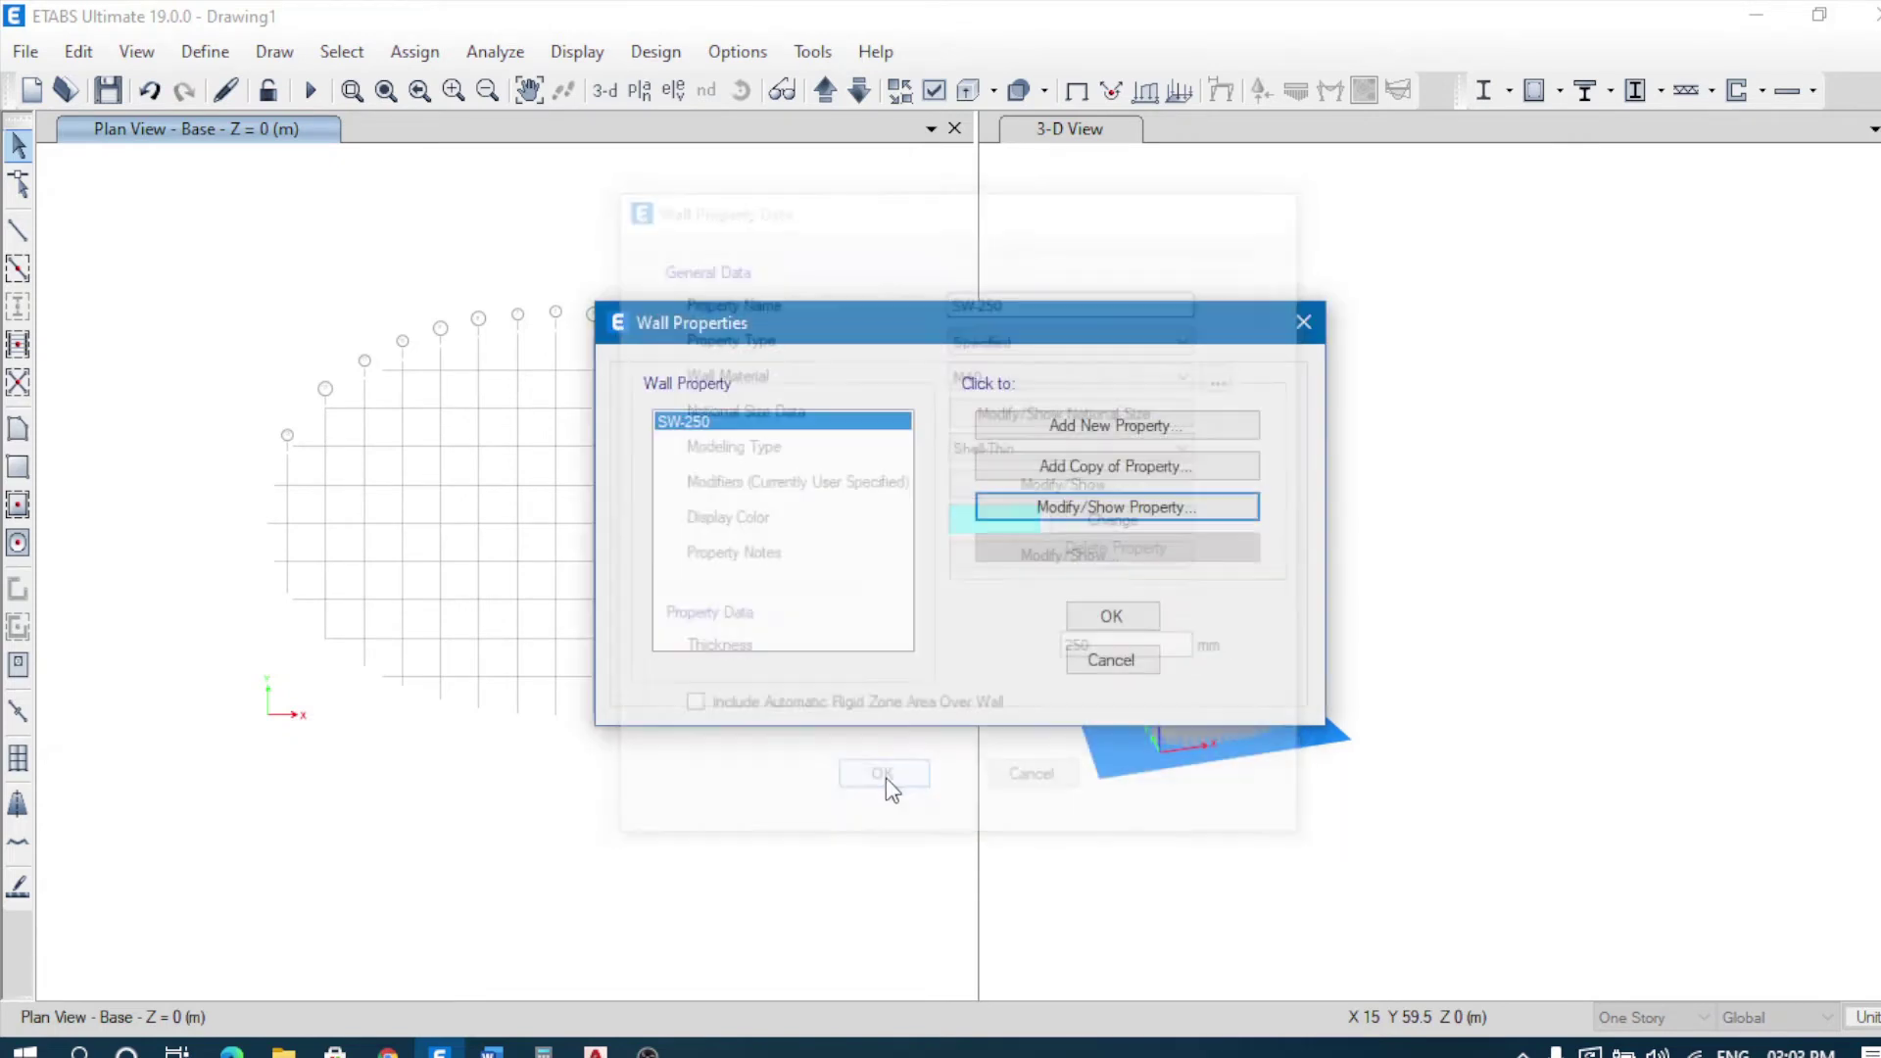
pyautogui.click(1105, 617)
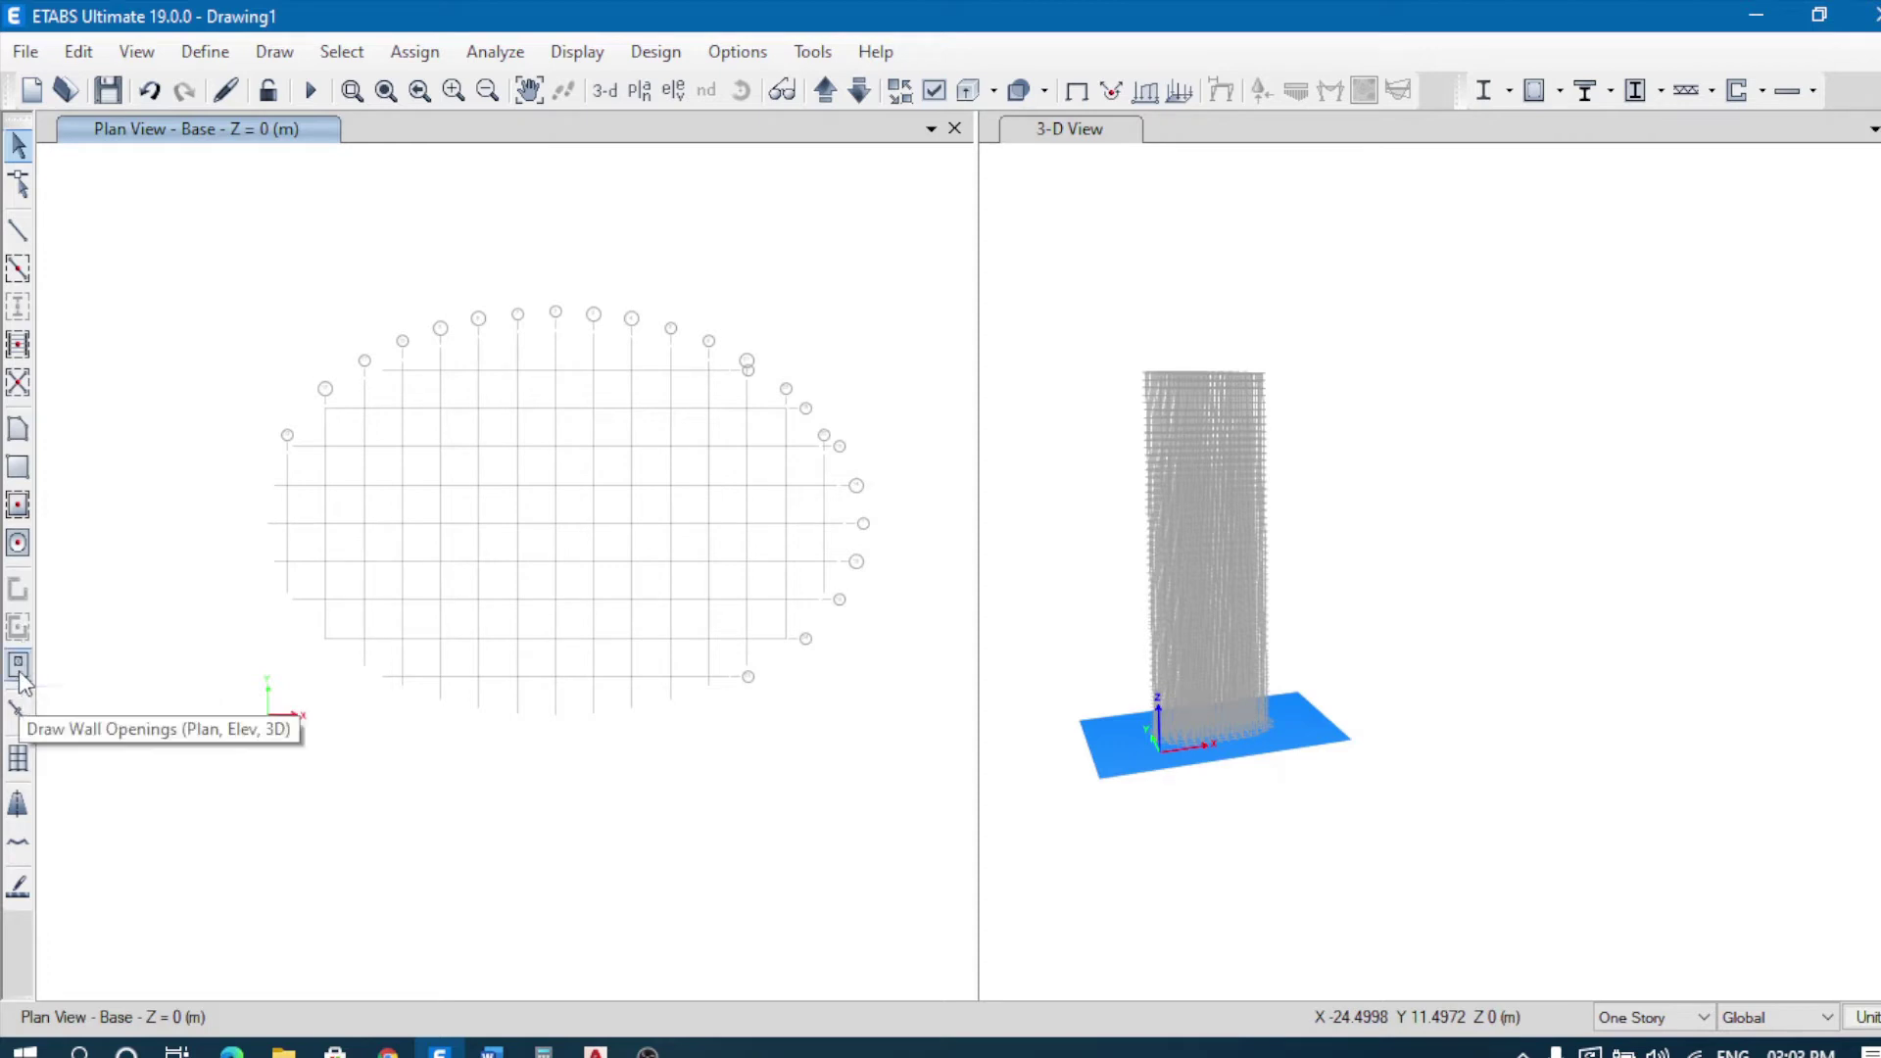
# Step: Quick-draw nine C-900x900 columns on the Story1 plan at consecutive intersections along grid line 18, starting at grid 10
pyautogui.click(18, 145)
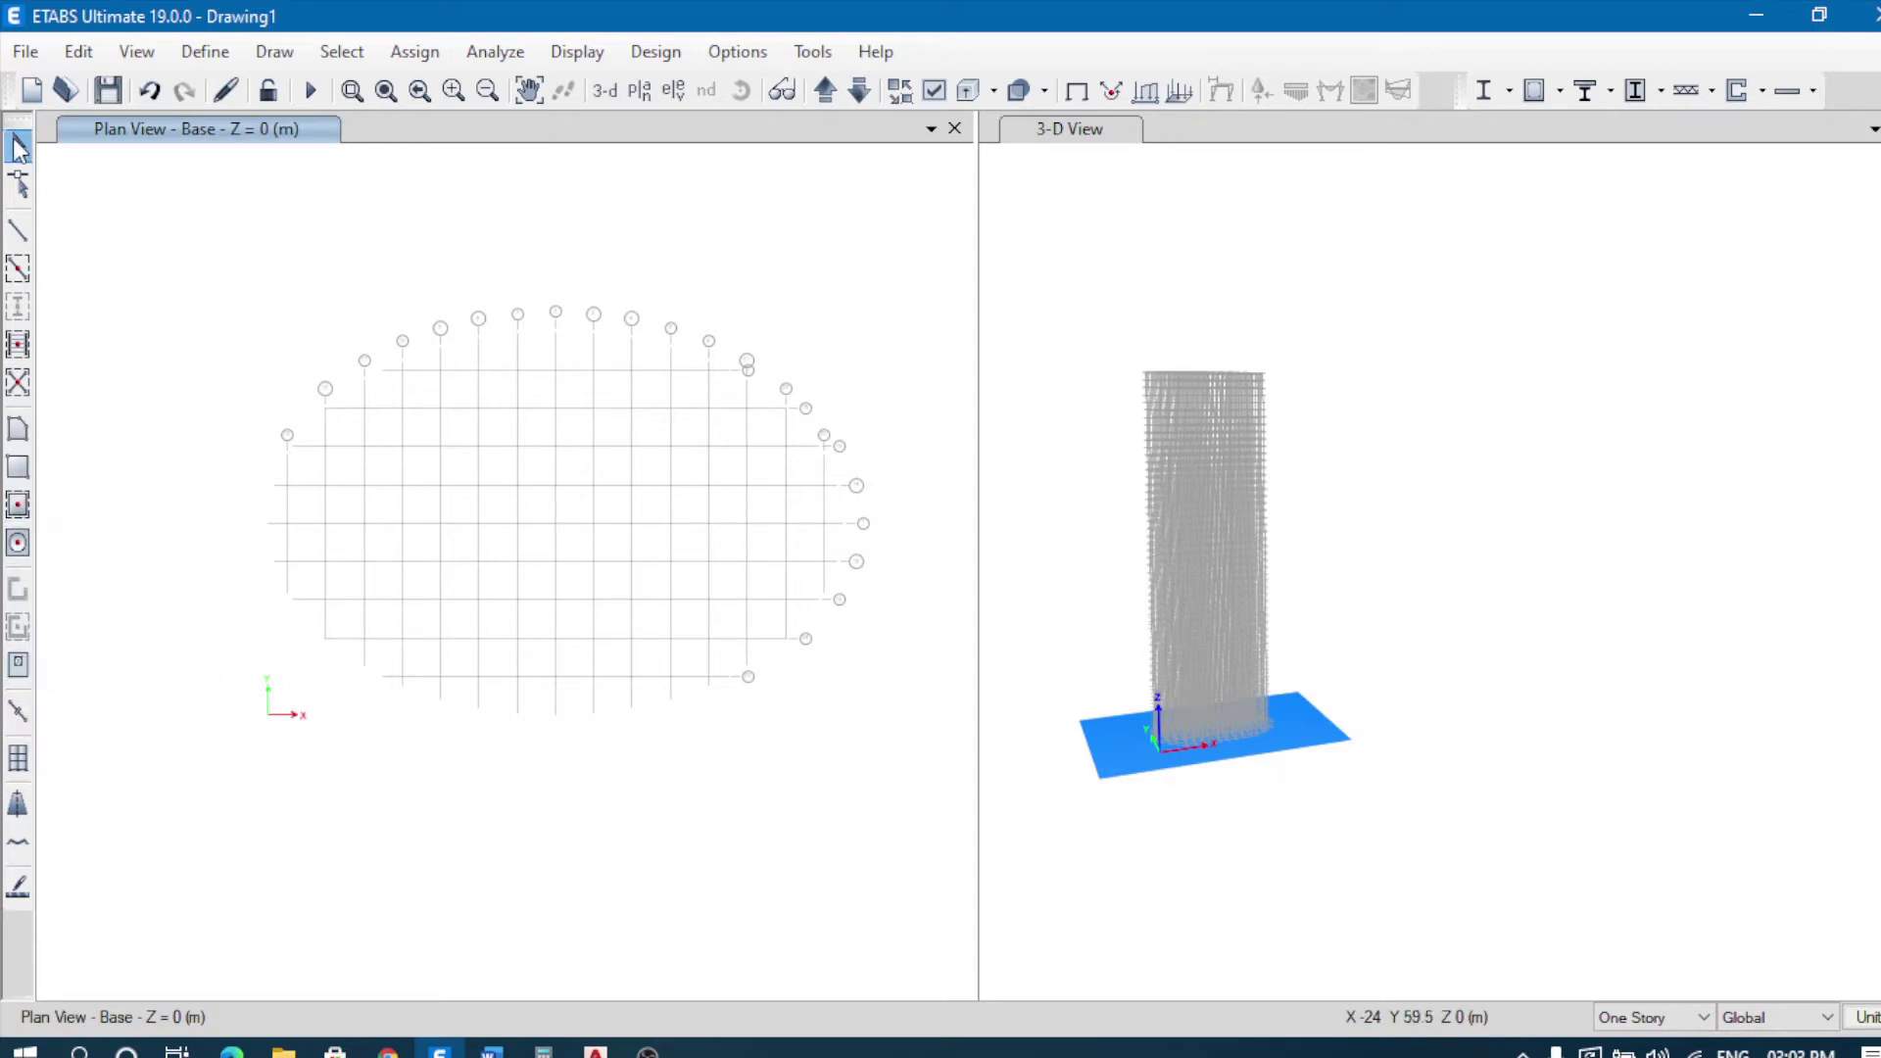
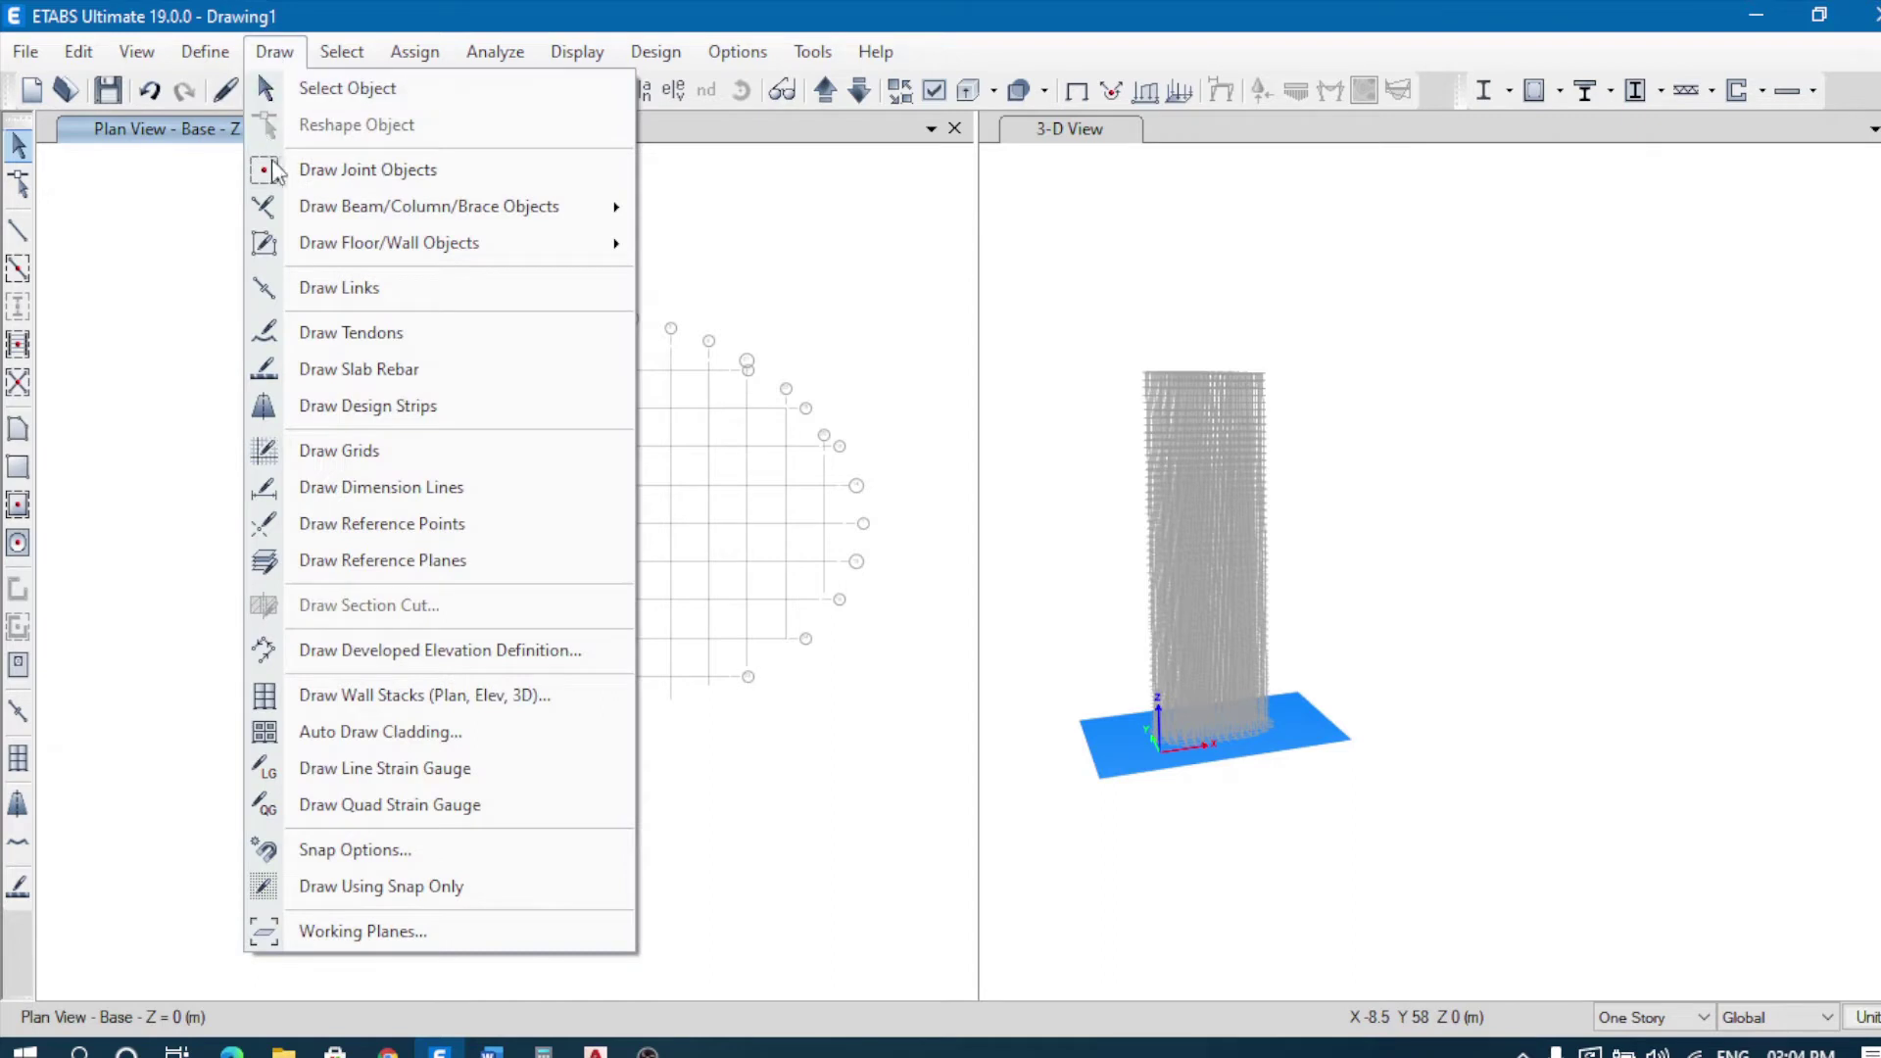
pyautogui.moveTo(366, 202)
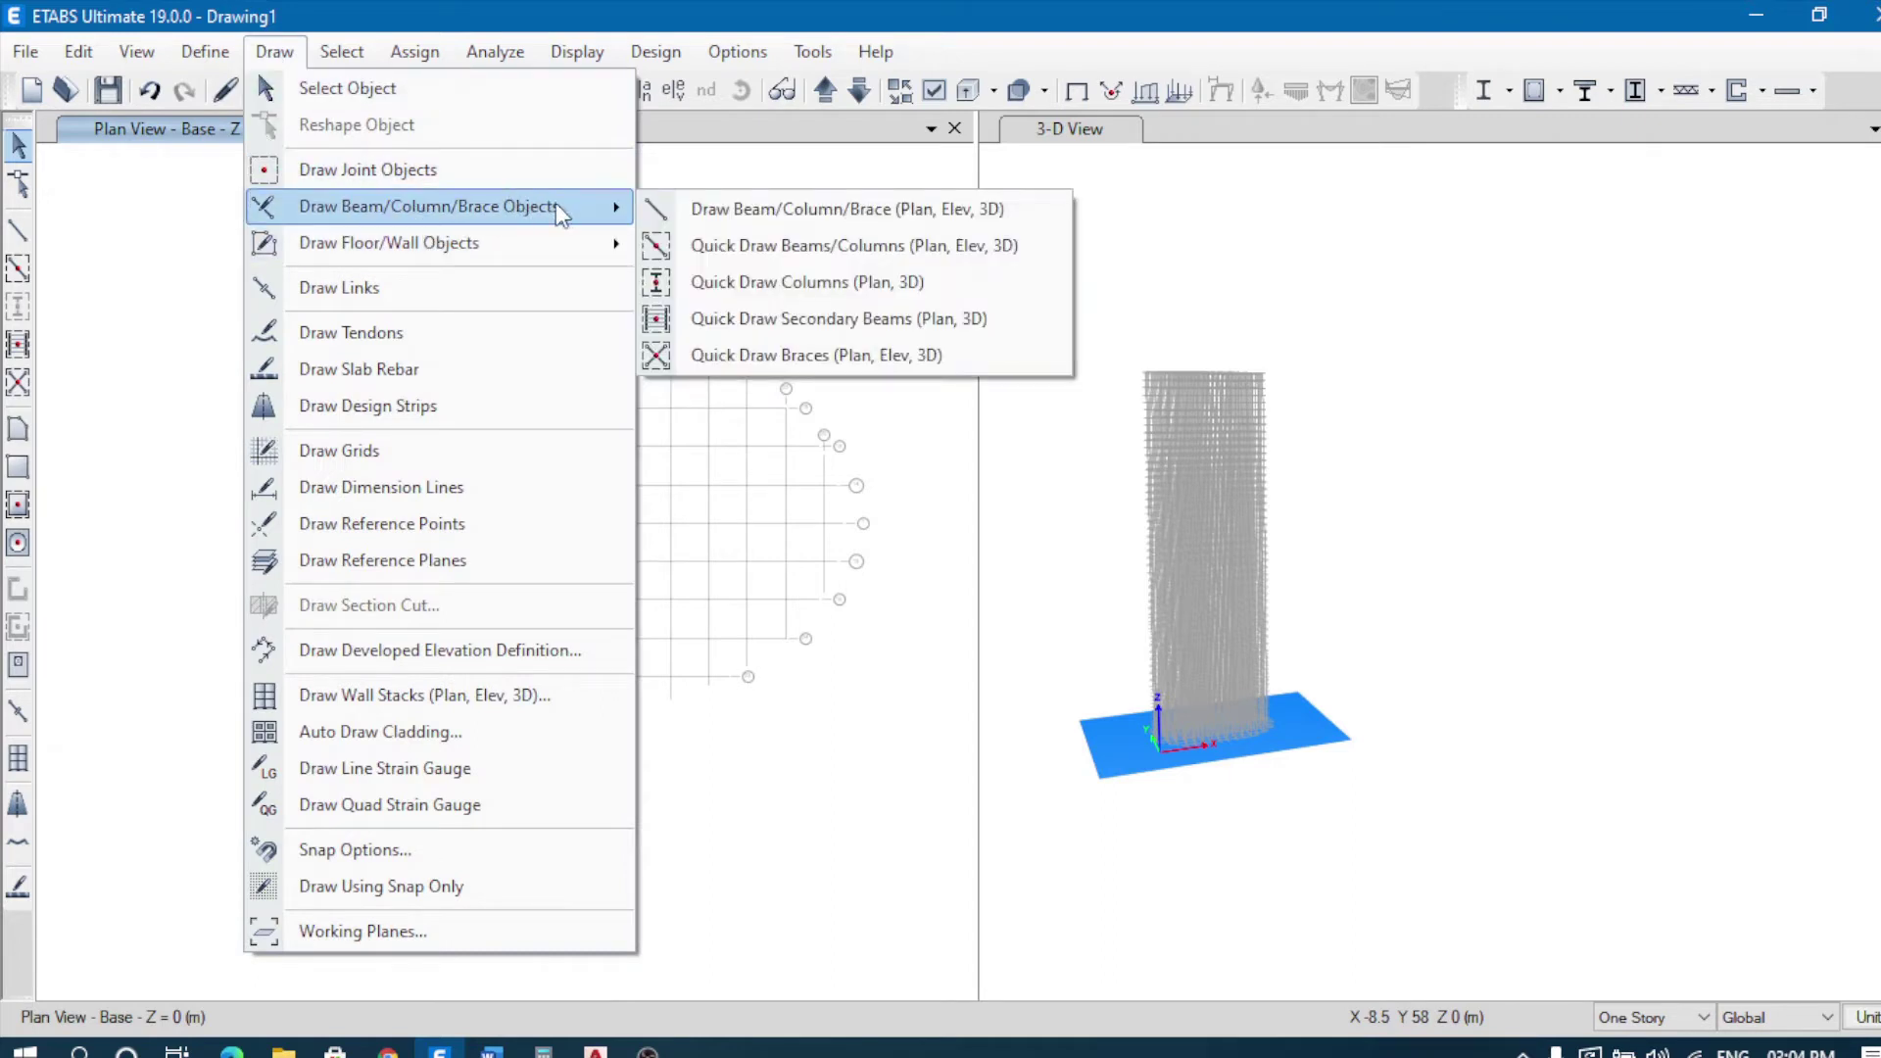
pyautogui.click(785, 286)
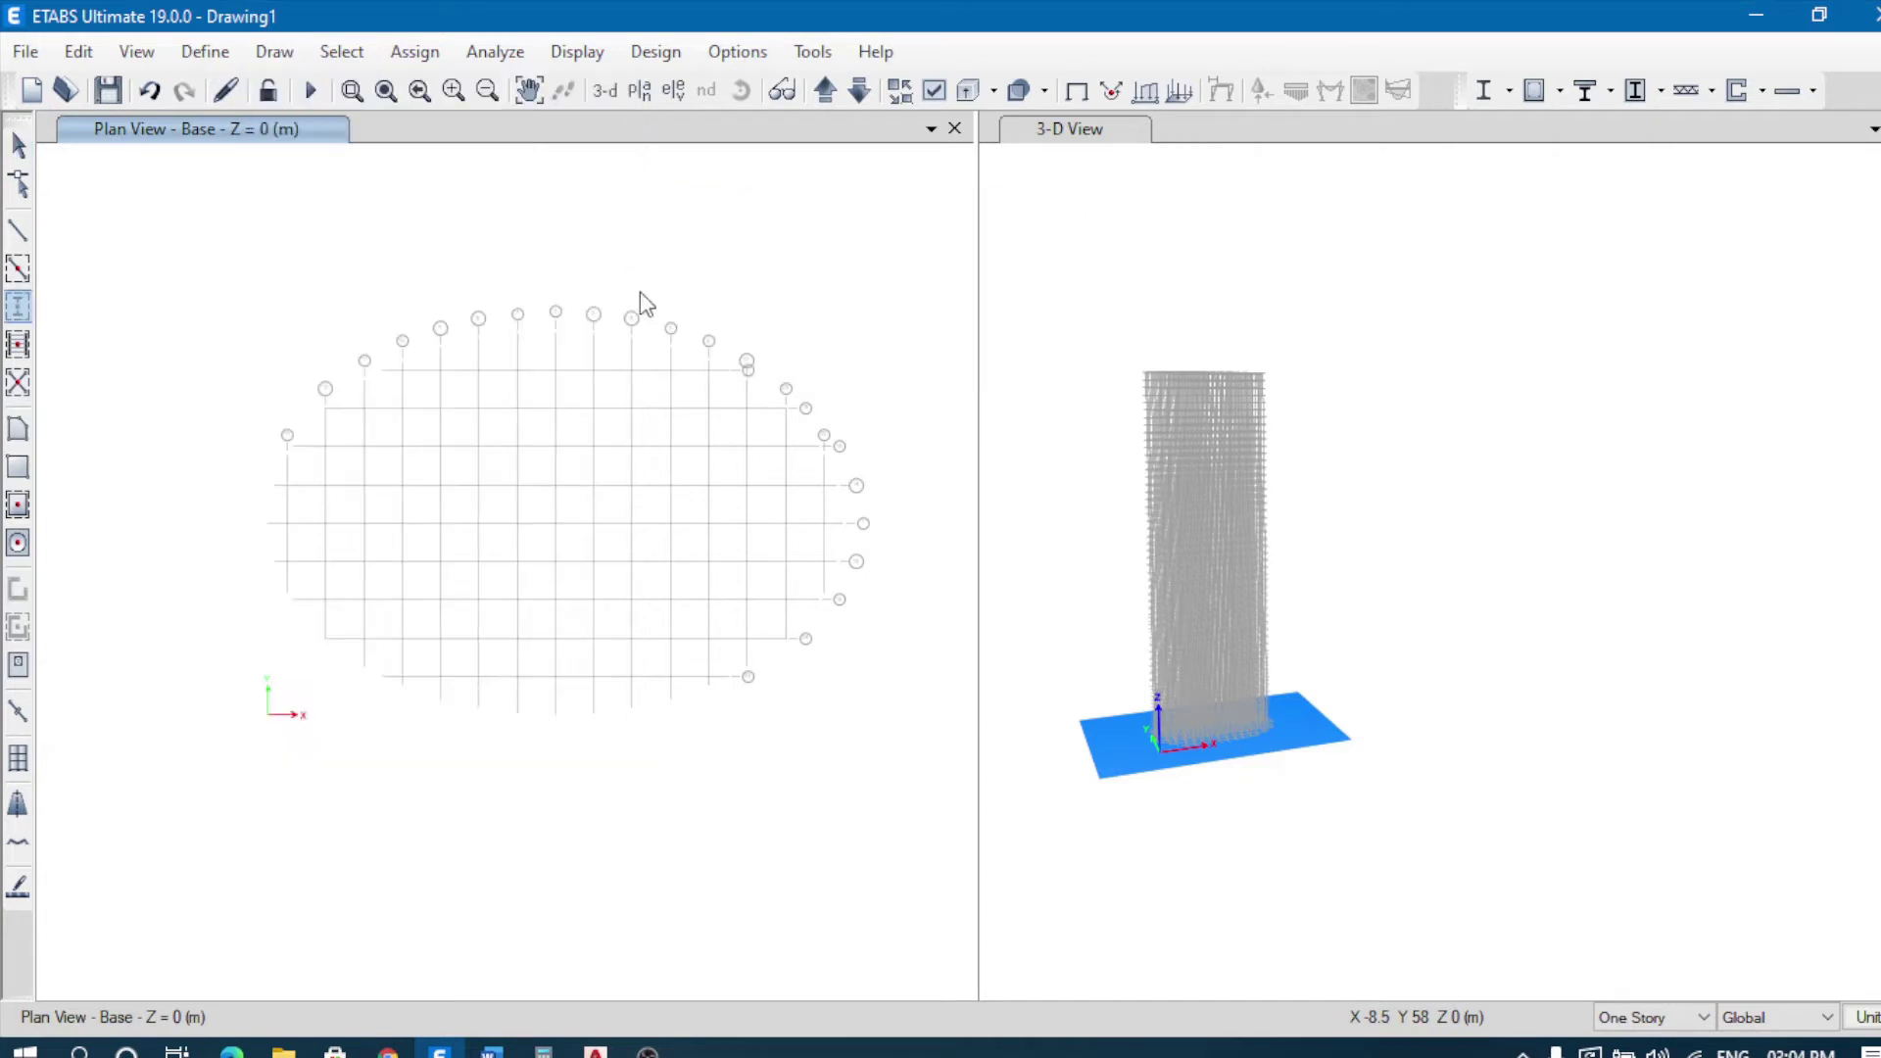
pyautogui.click(684, 324)
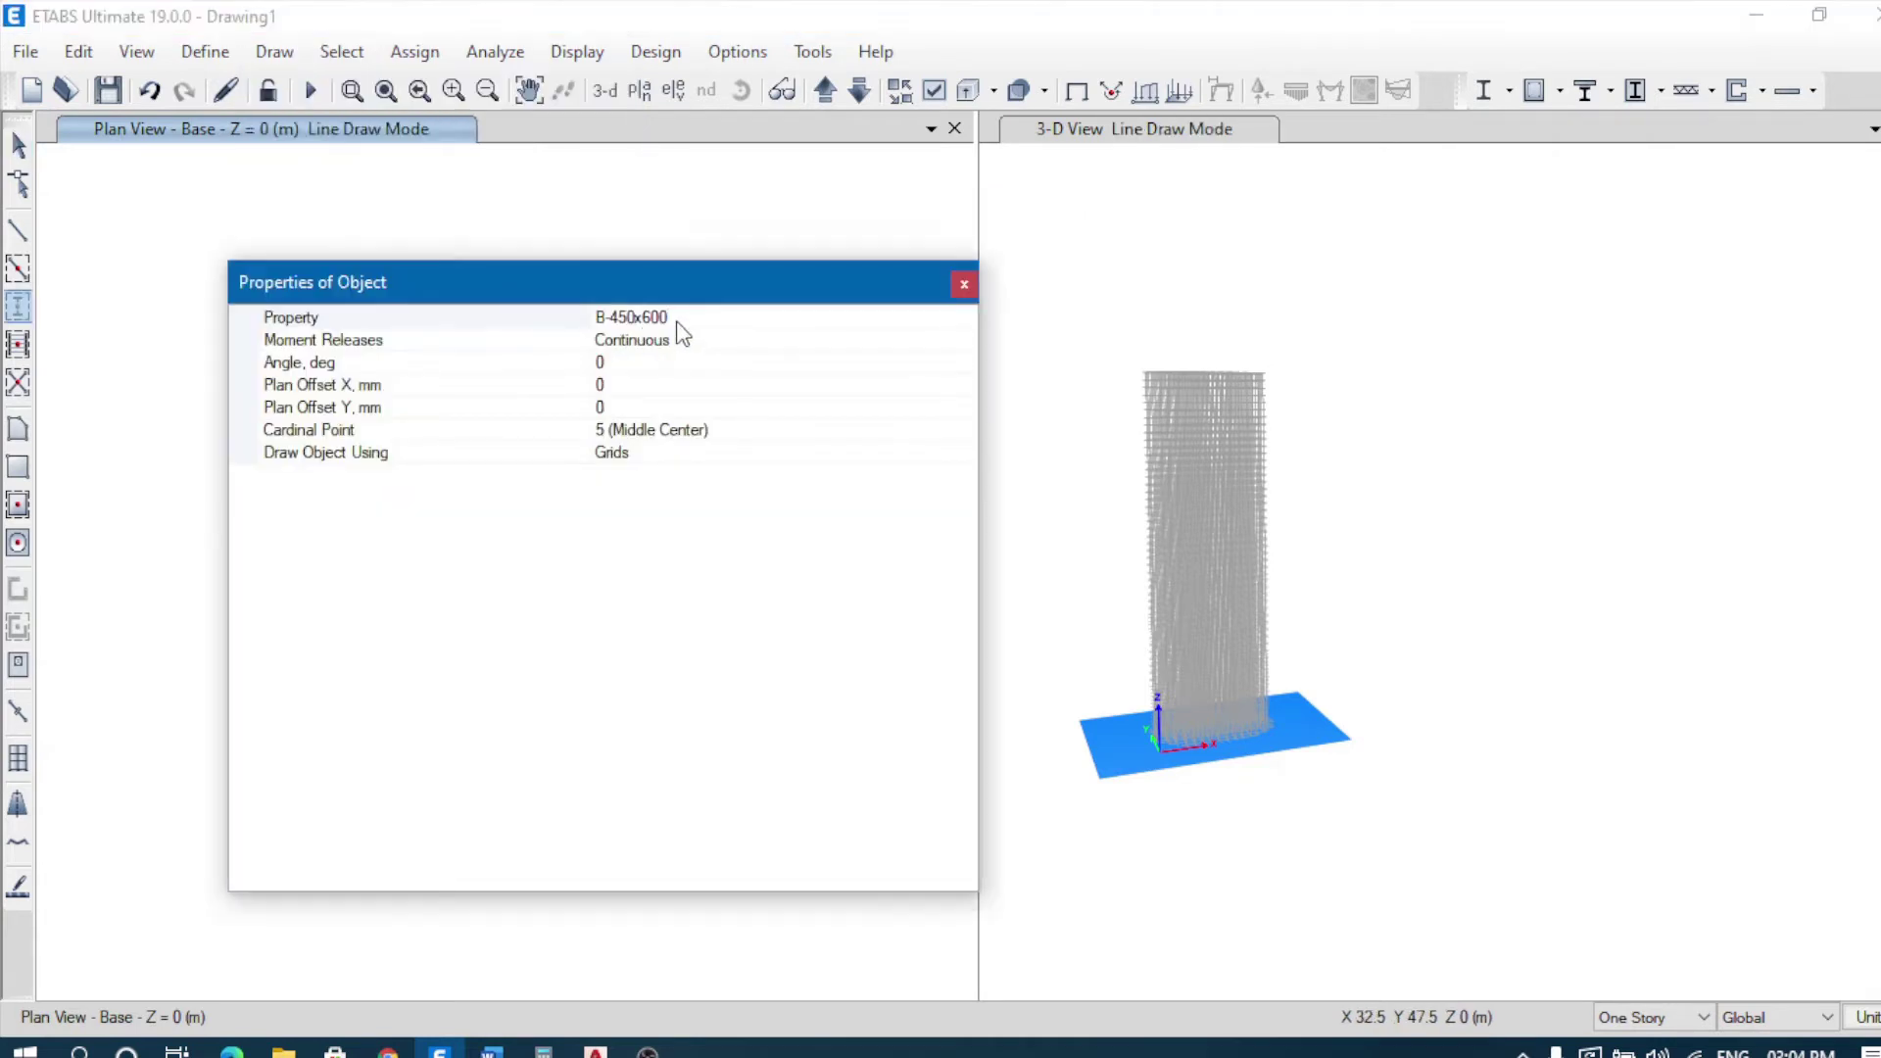
pyautogui.click(964, 319)
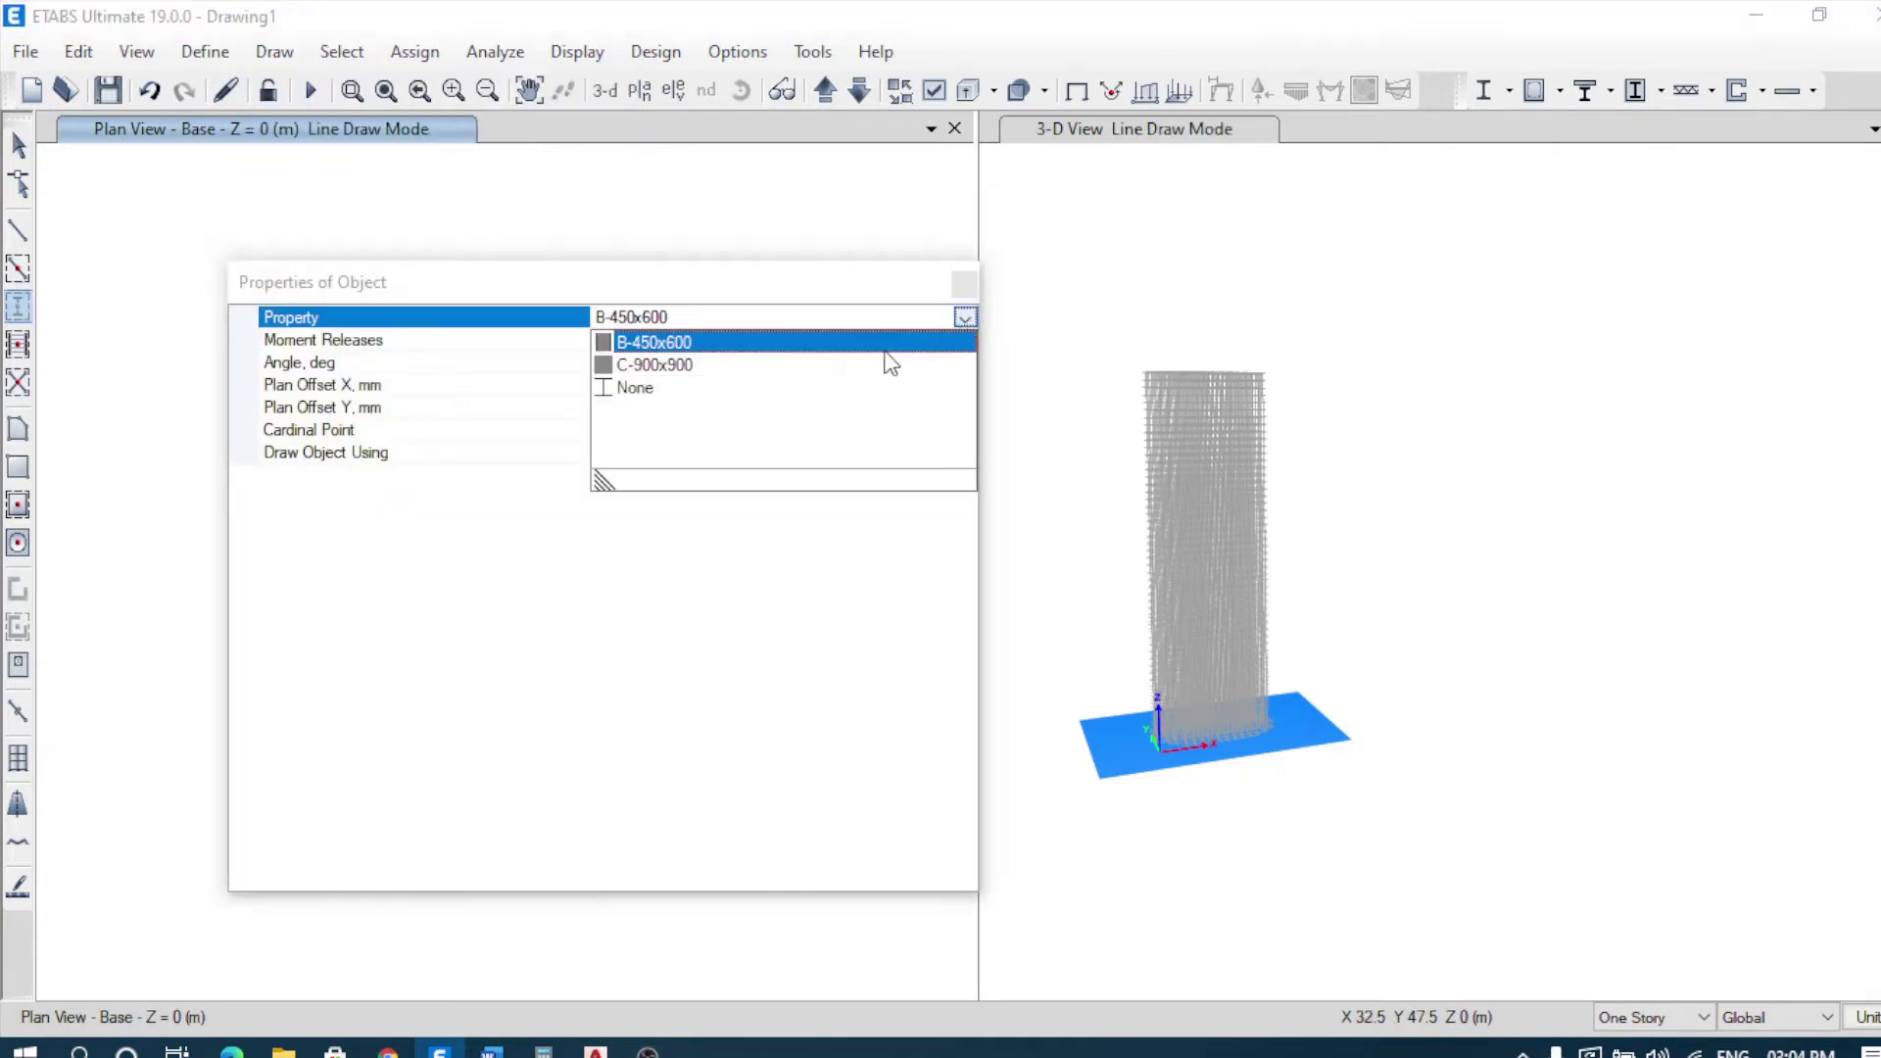
pyautogui.click(655, 364)
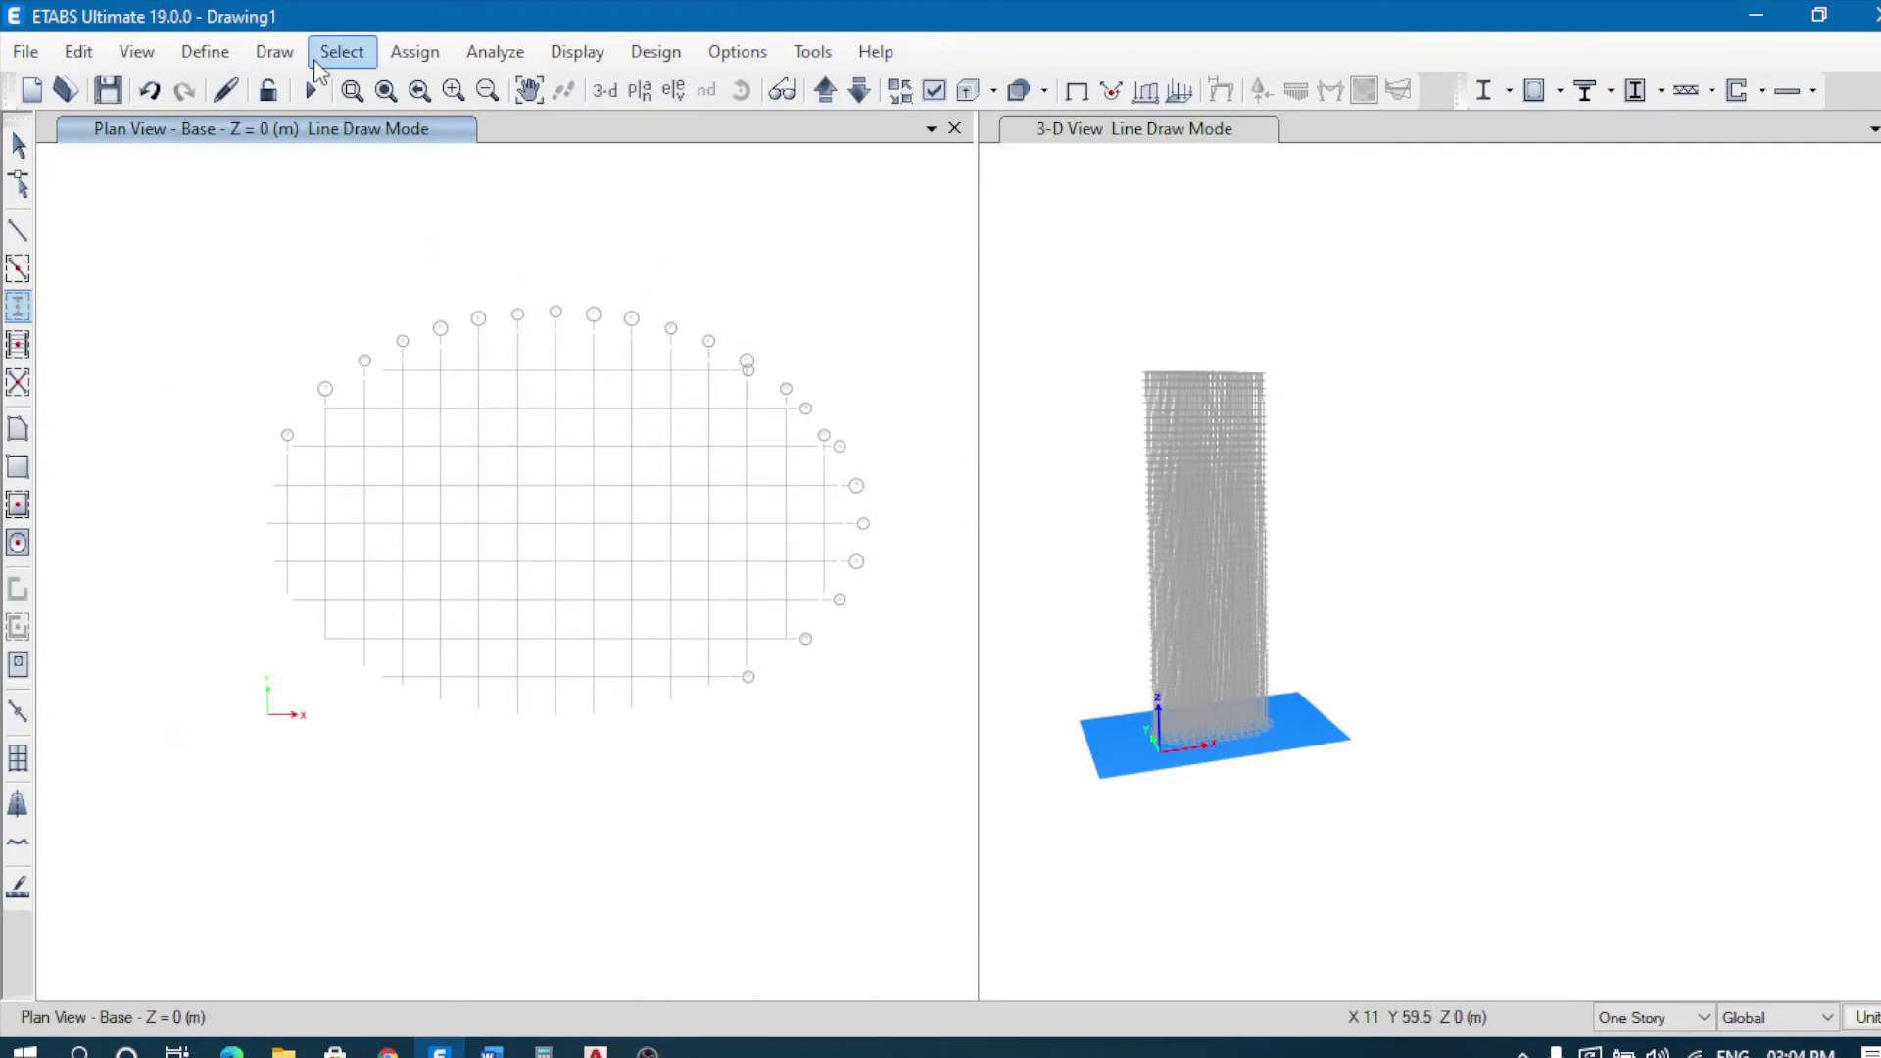
pyautogui.click(823, 91)
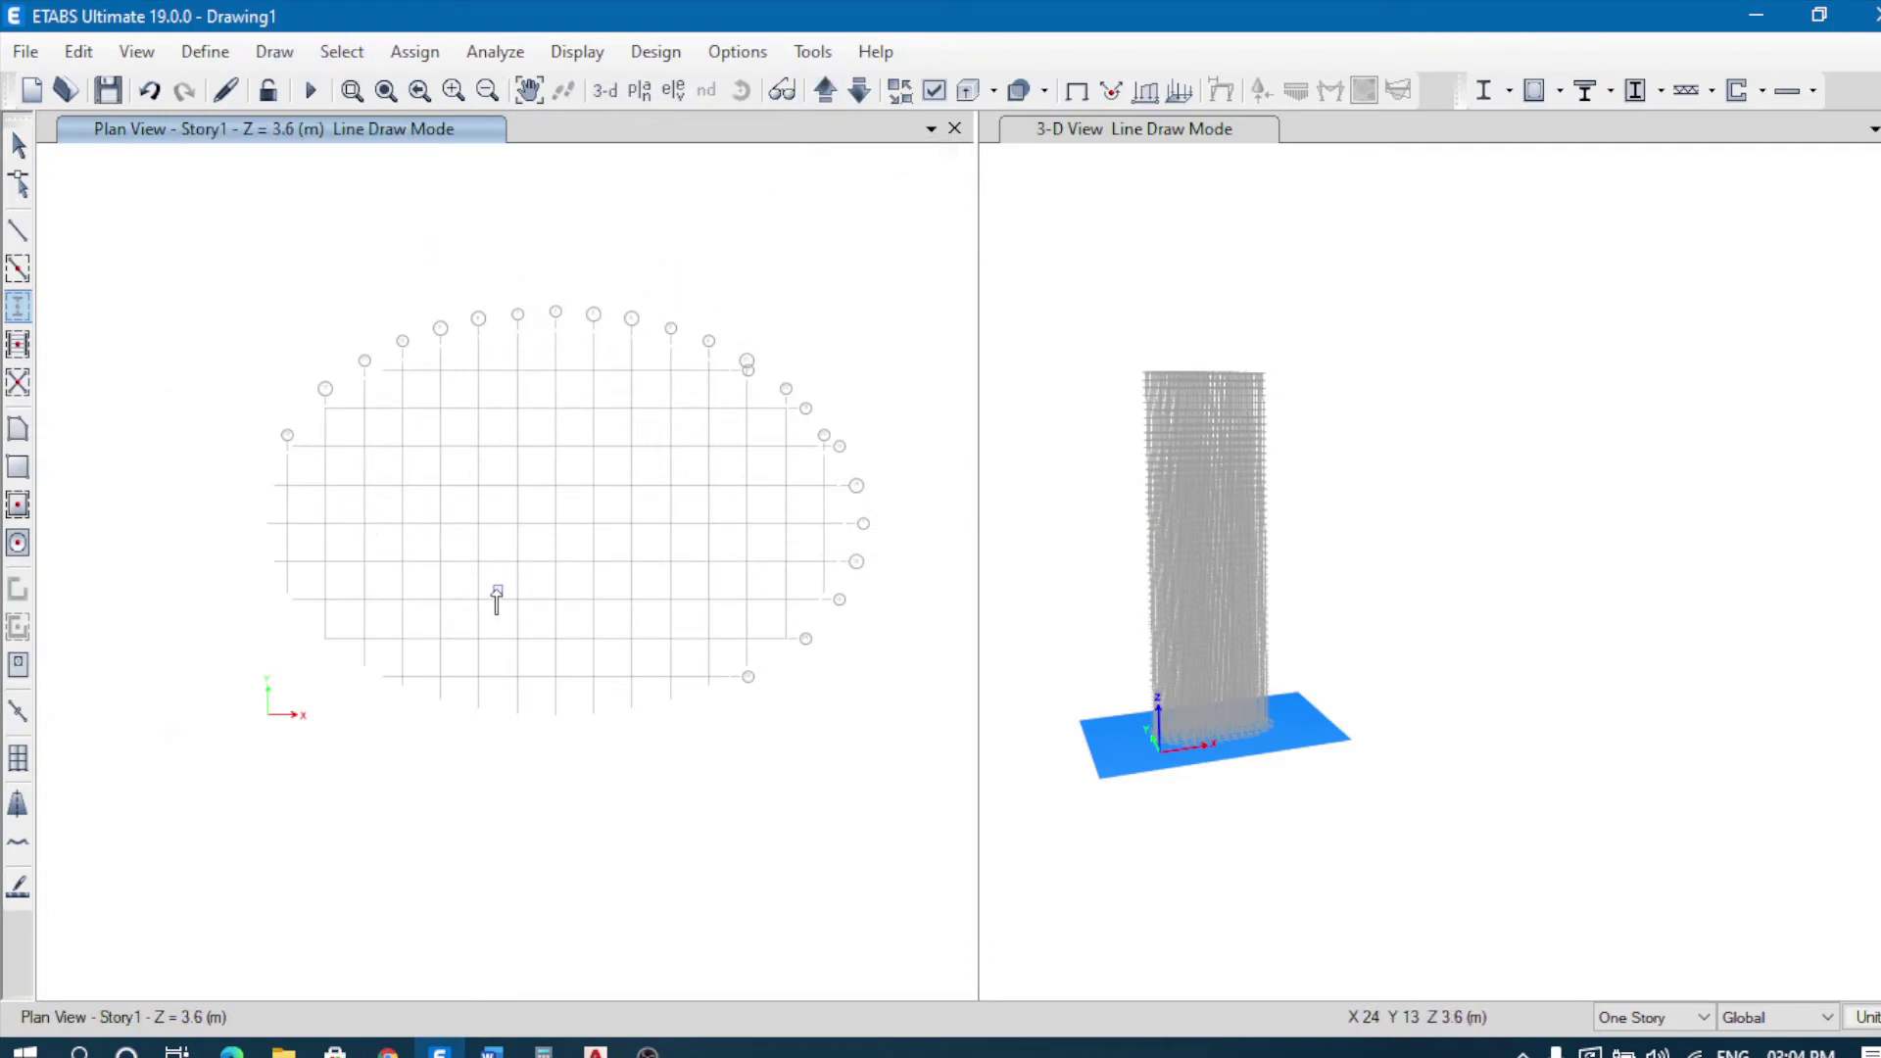
pyautogui.click(440, 408)
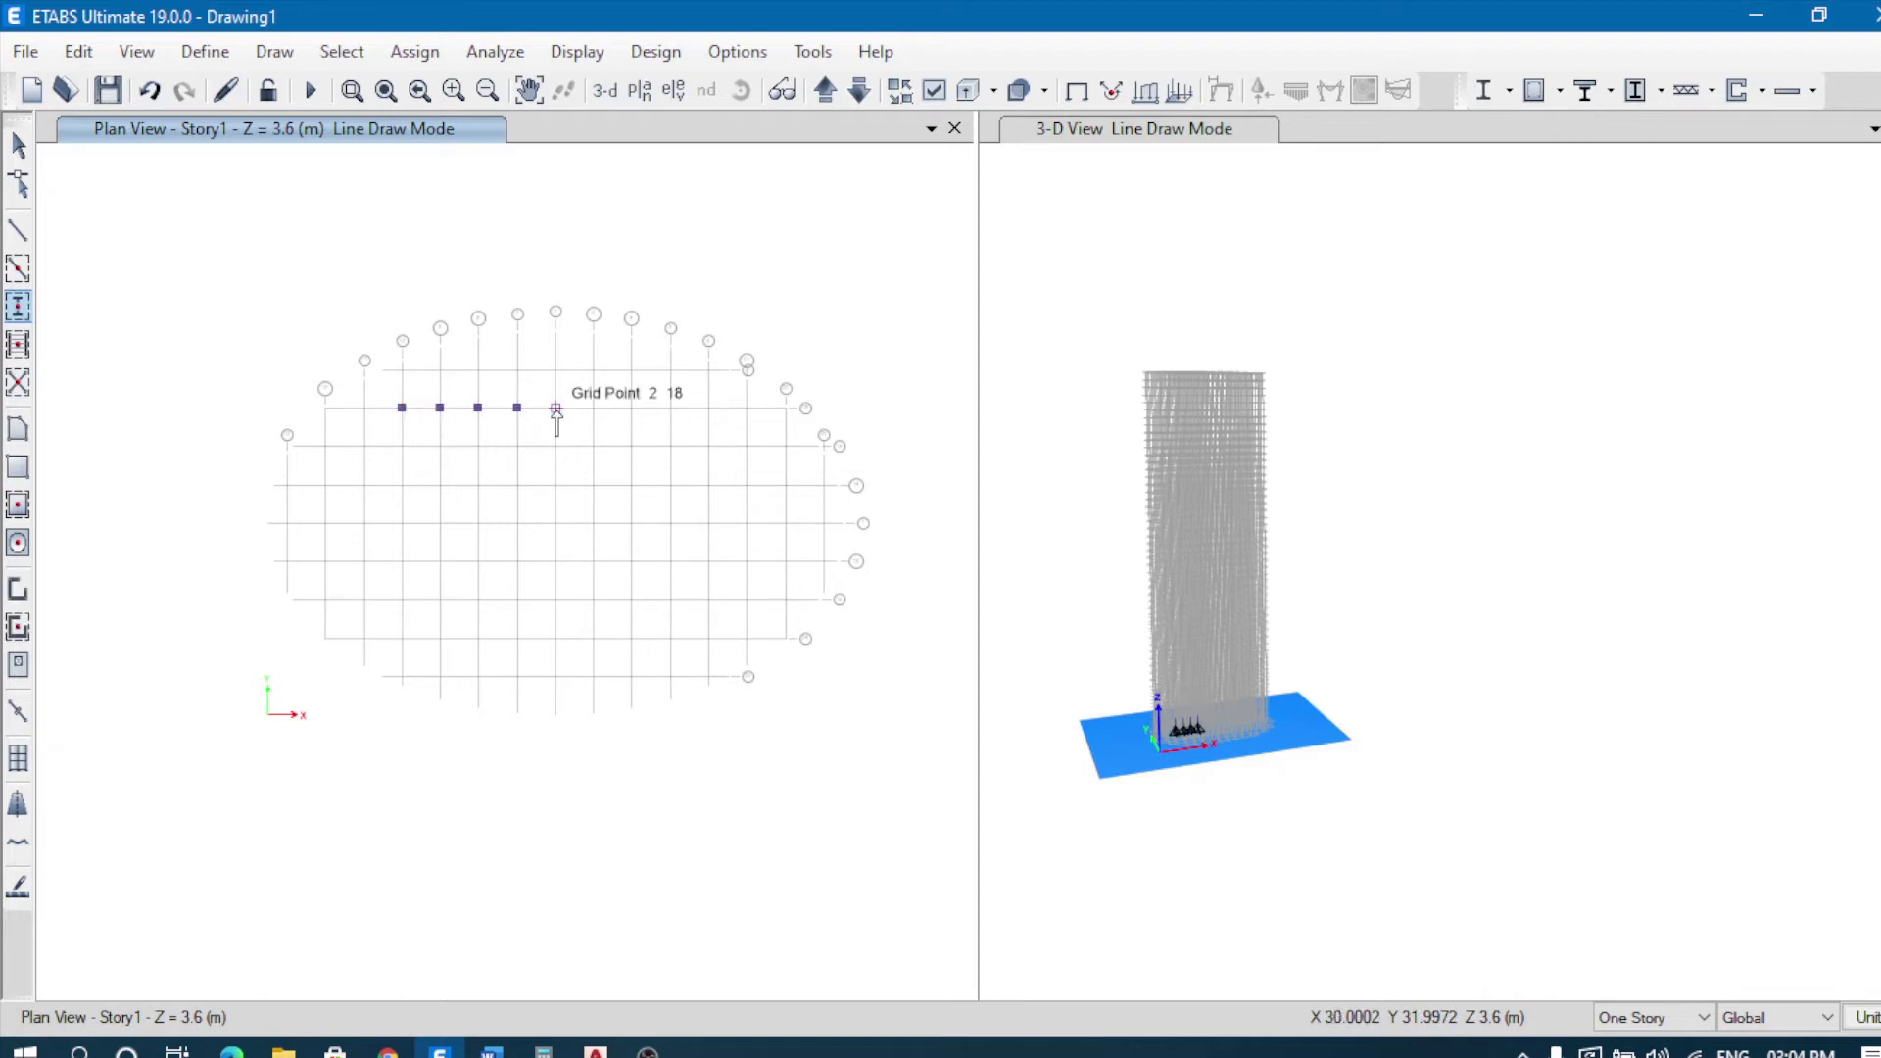
pyautogui.click(592, 408)
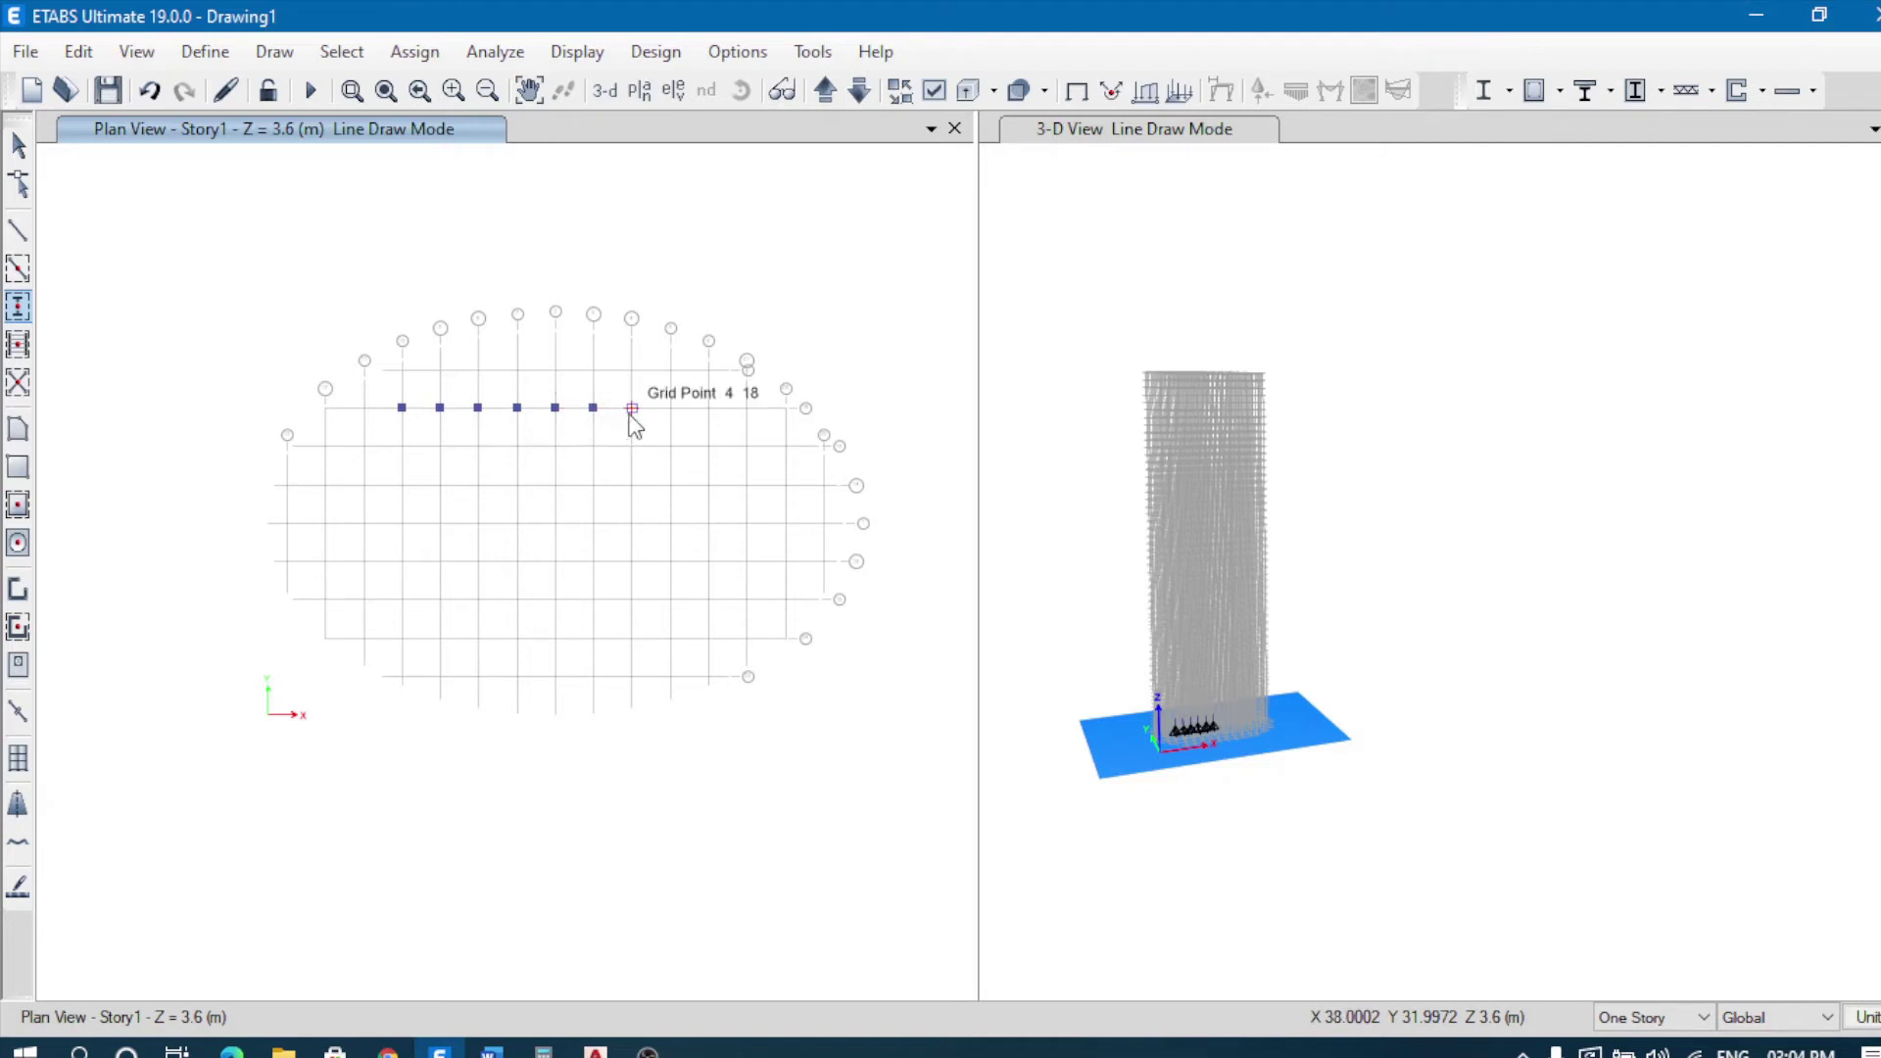
pyautogui.click(632, 408)
pyautogui.click(670, 407)
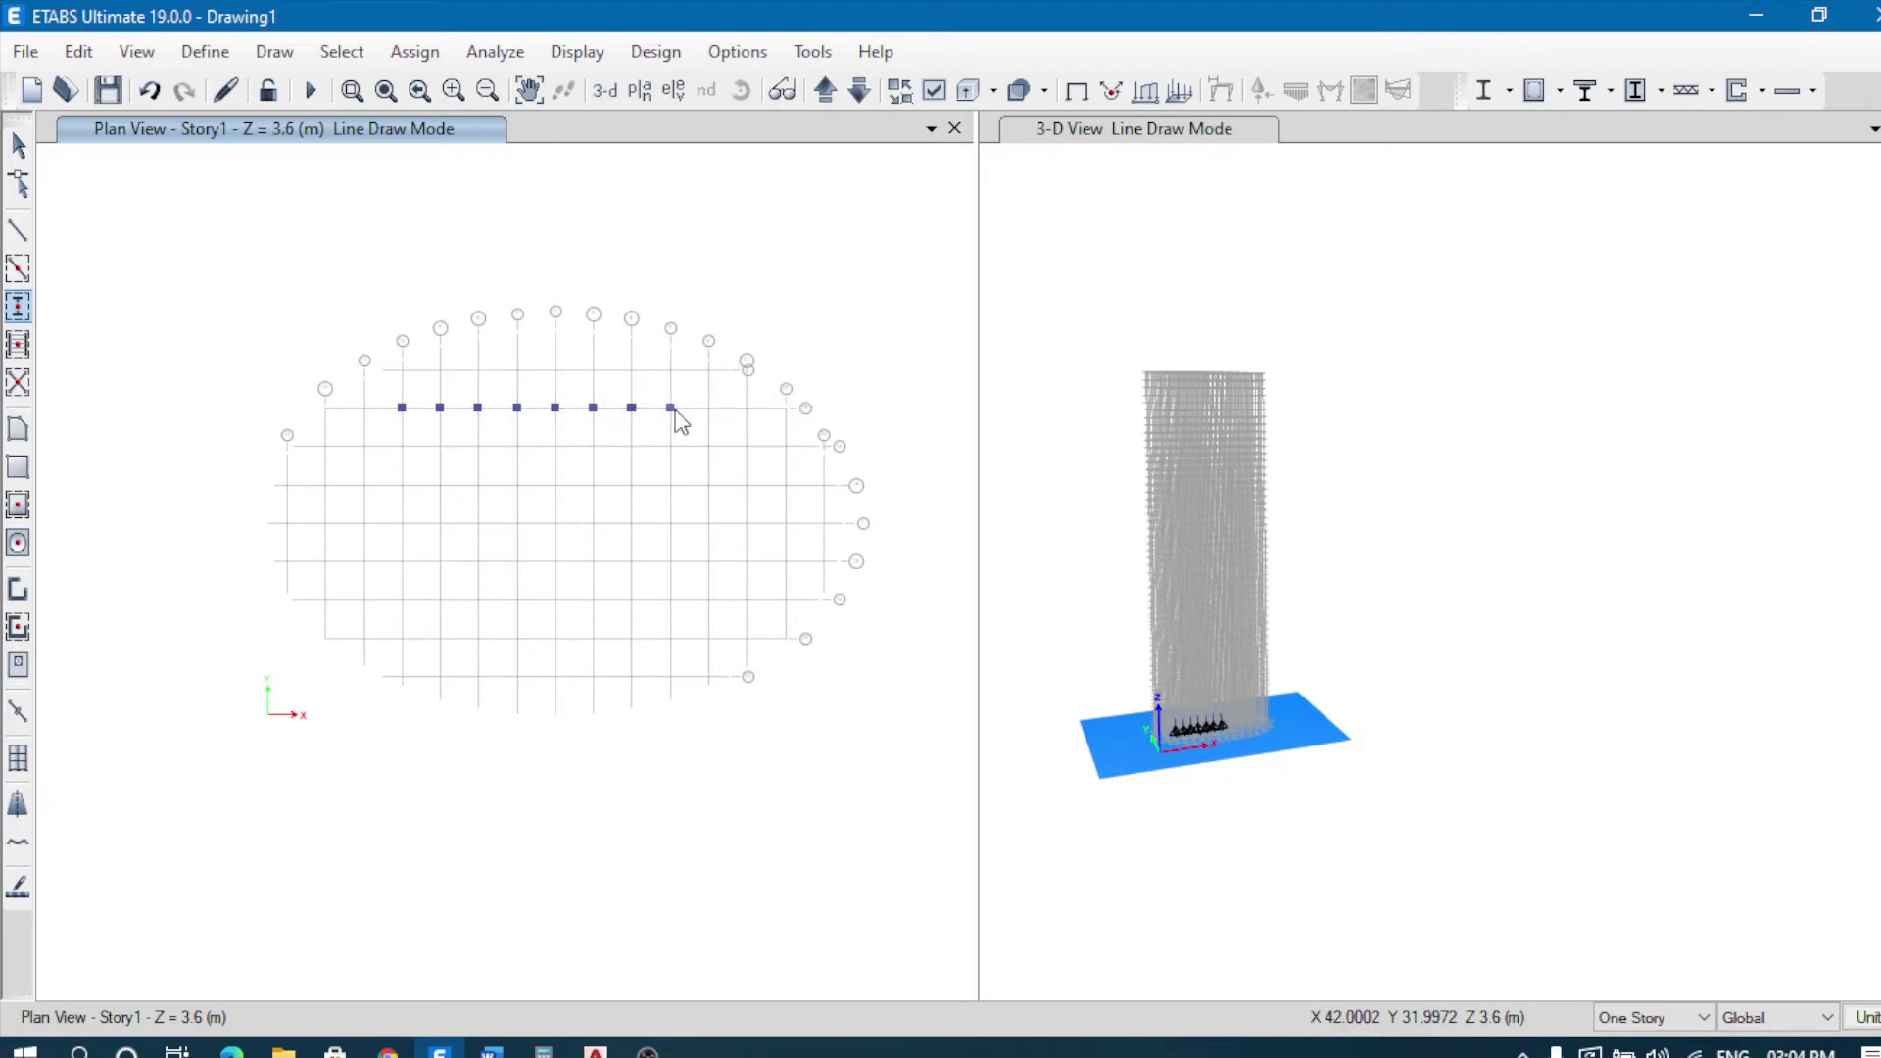
pyautogui.click(708, 408)
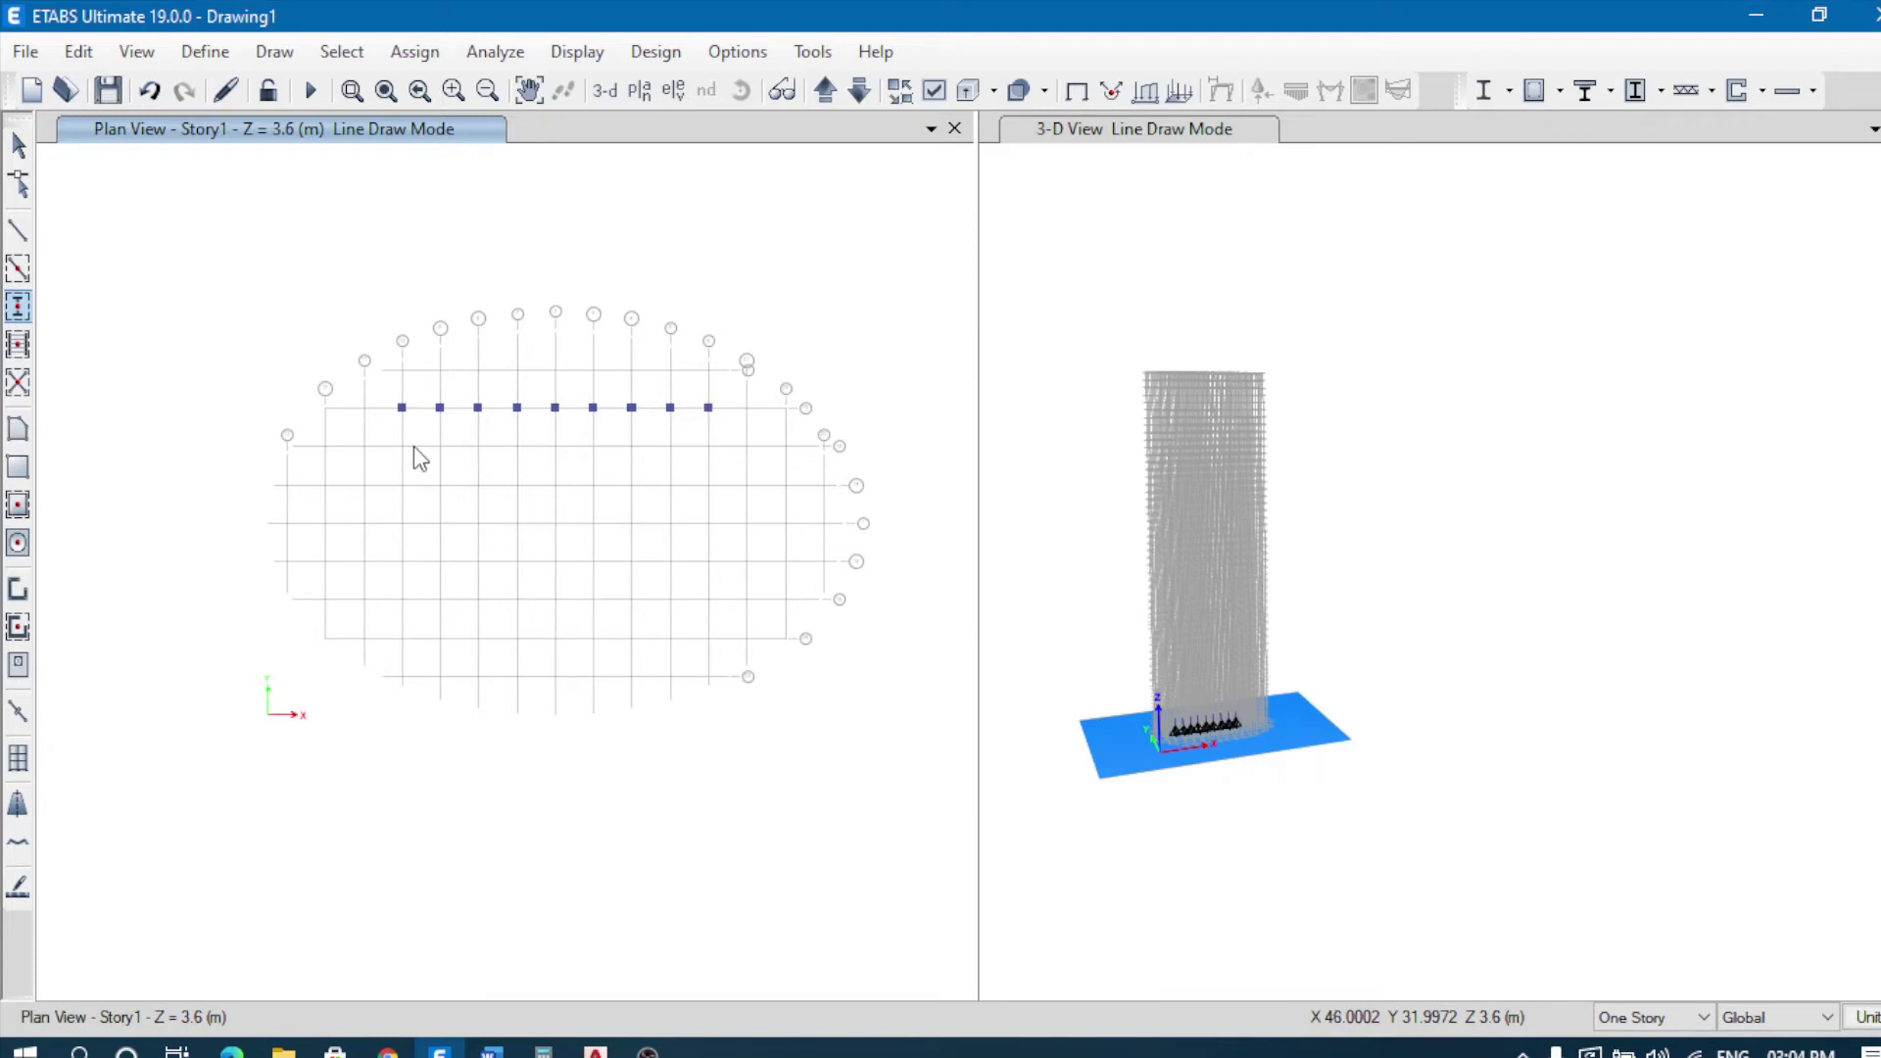
# Step: Place nine C-900x900 columns at consecutive intersections along grid line 19 on Story1, starting at grid 11
pyautogui.click(365, 447)
pyautogui.click(401, 446)
pyautogui.scroll(3, 441, 453)
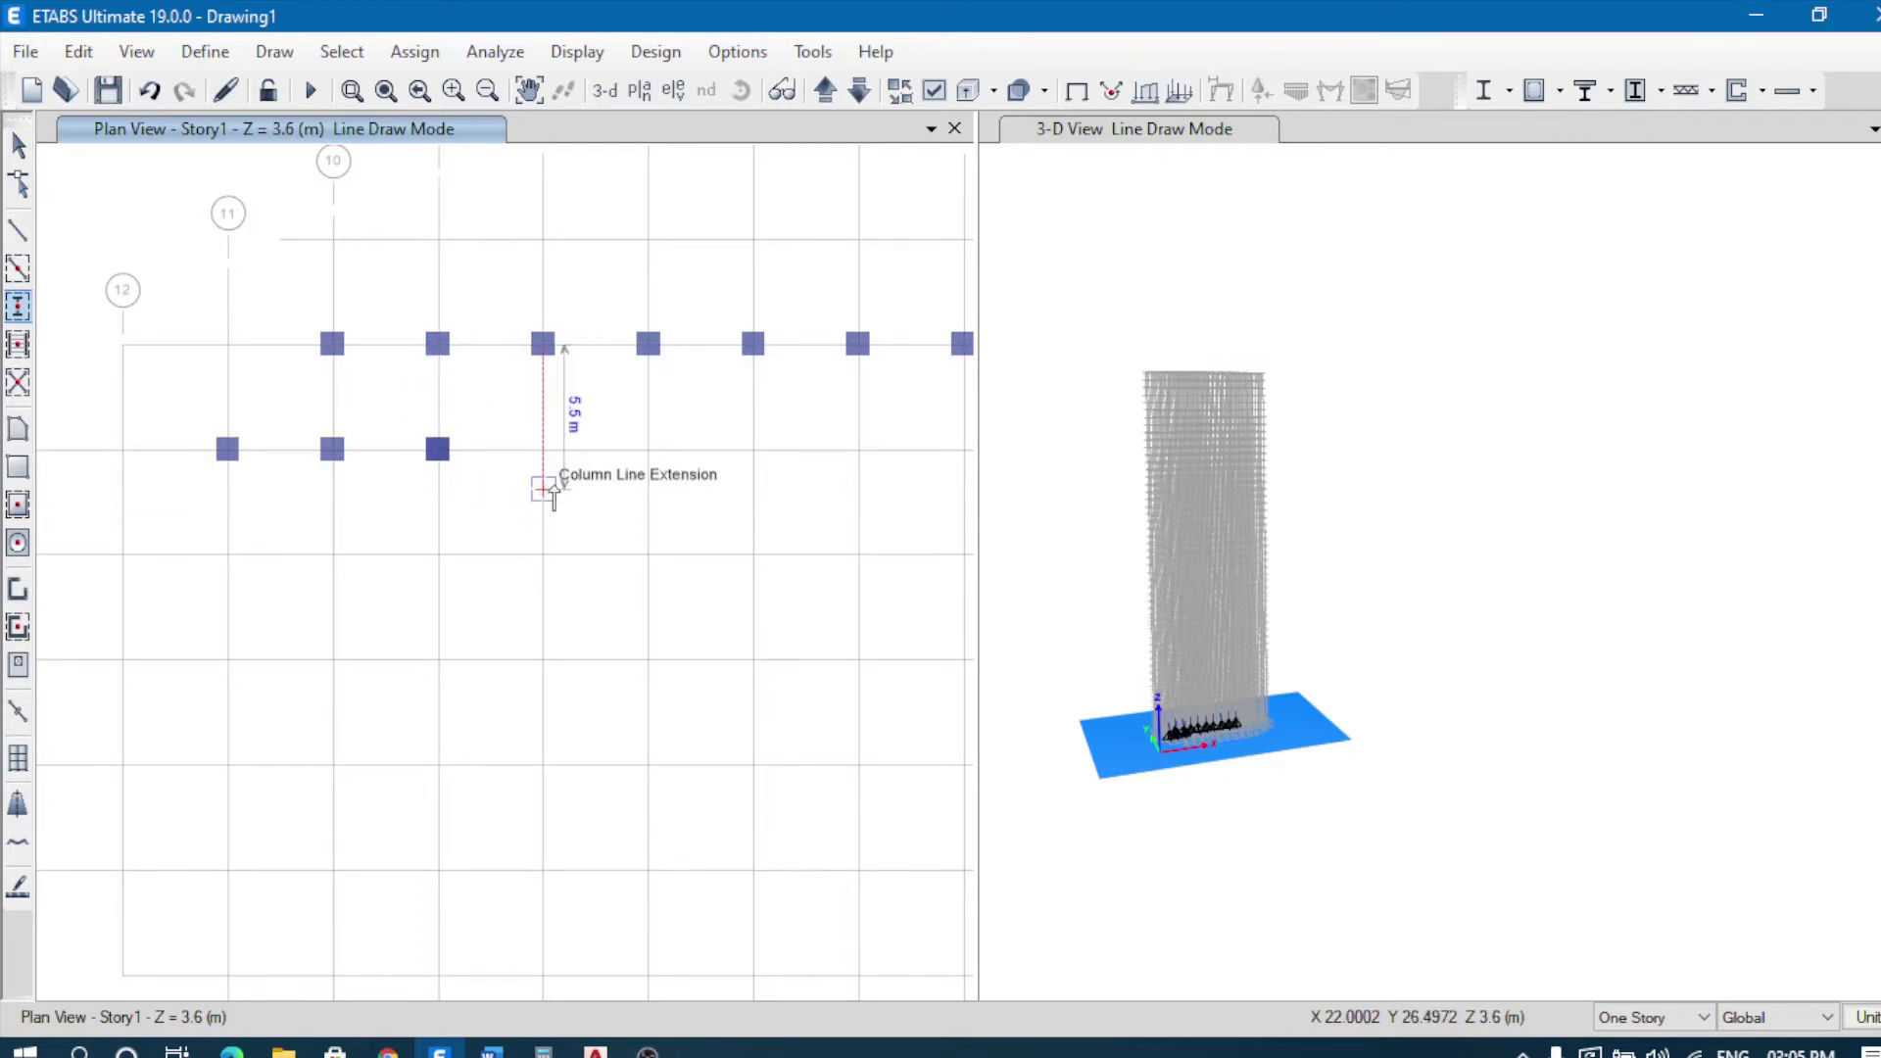
pyautogui.click(545, 451)
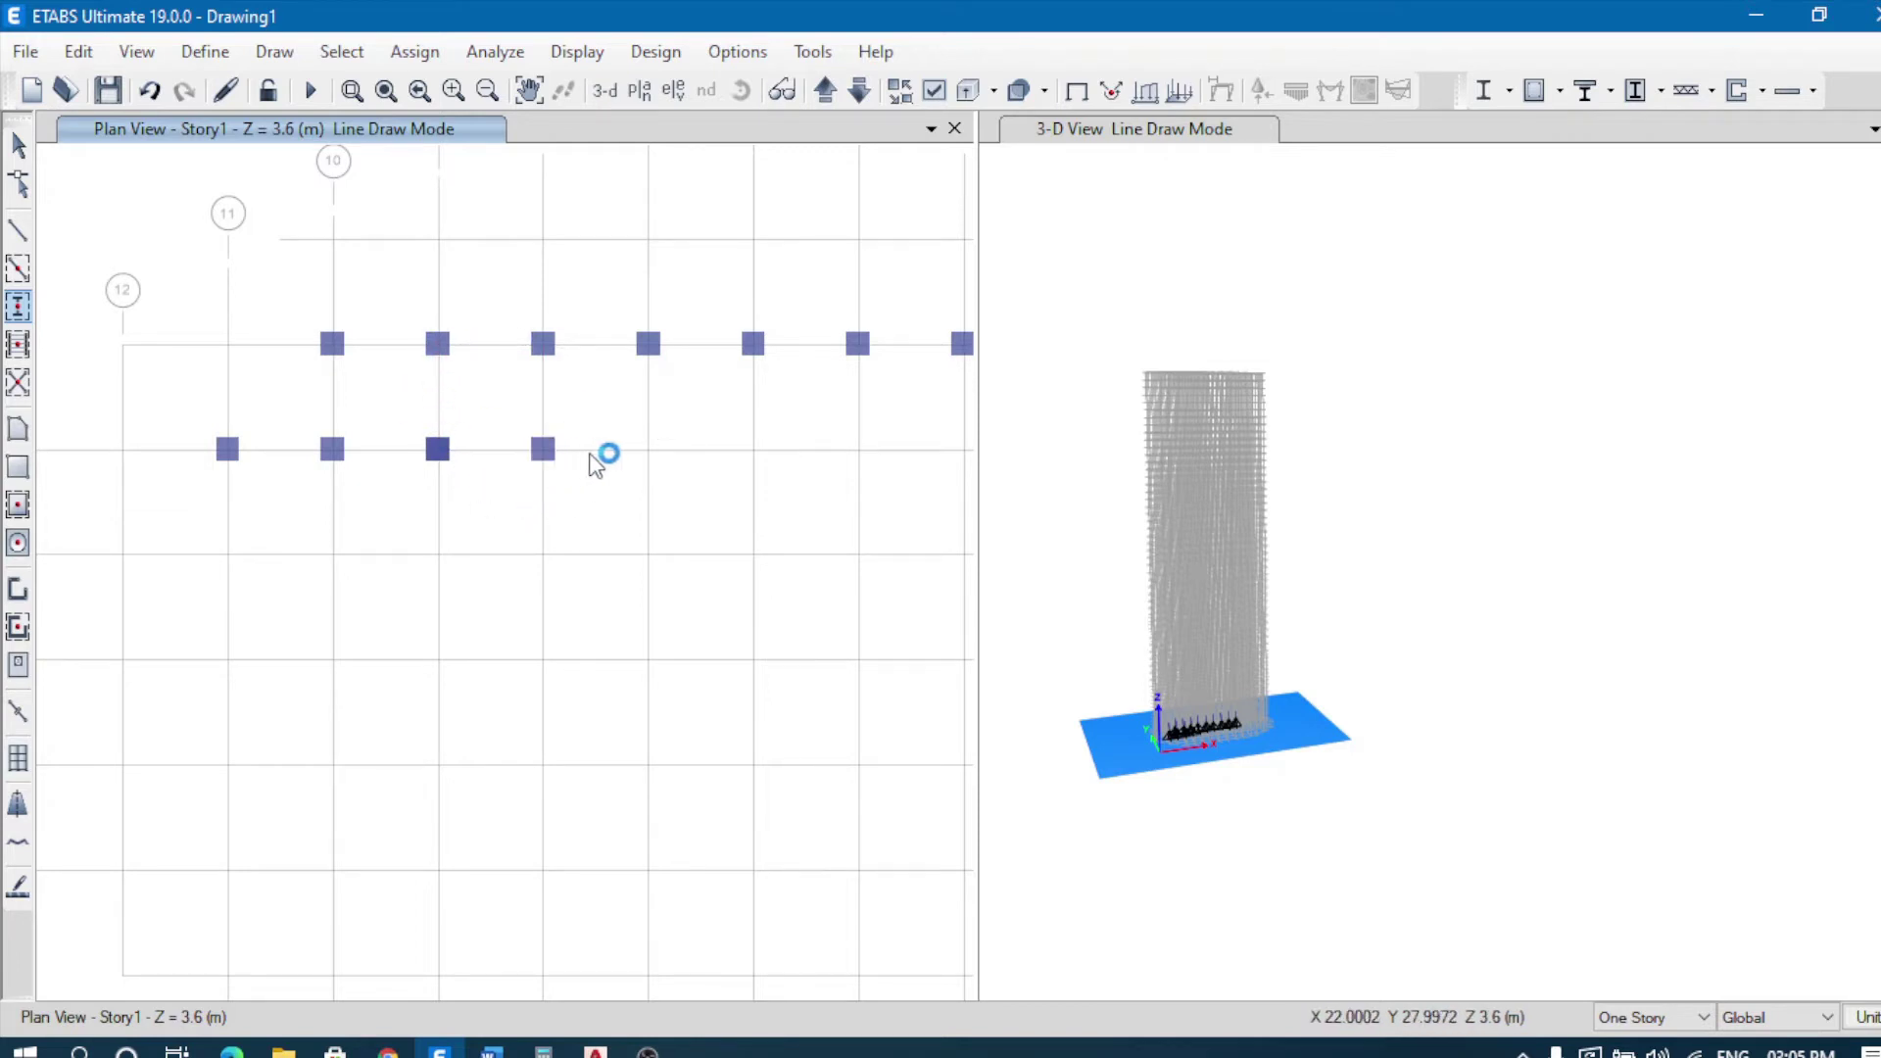
pyautogui.click(647, 450)
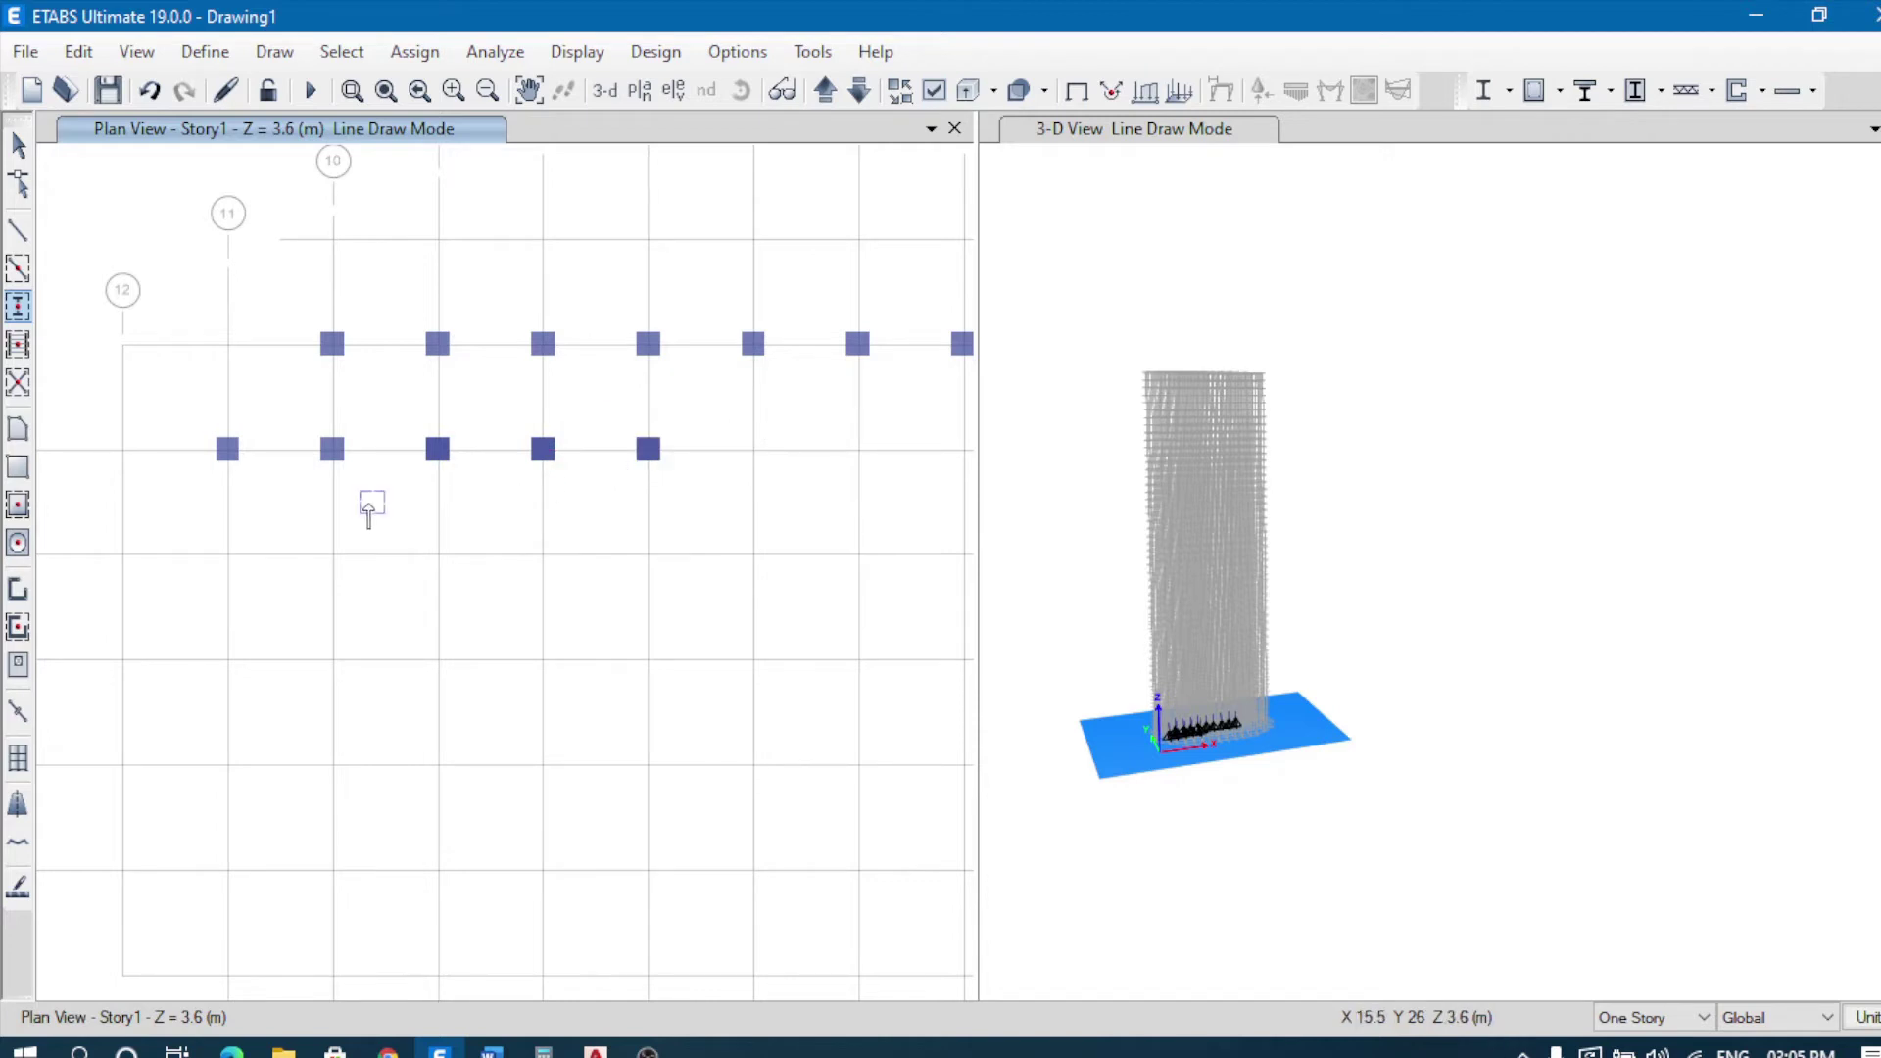
pyautogui.scroll(-3, 369, 504)
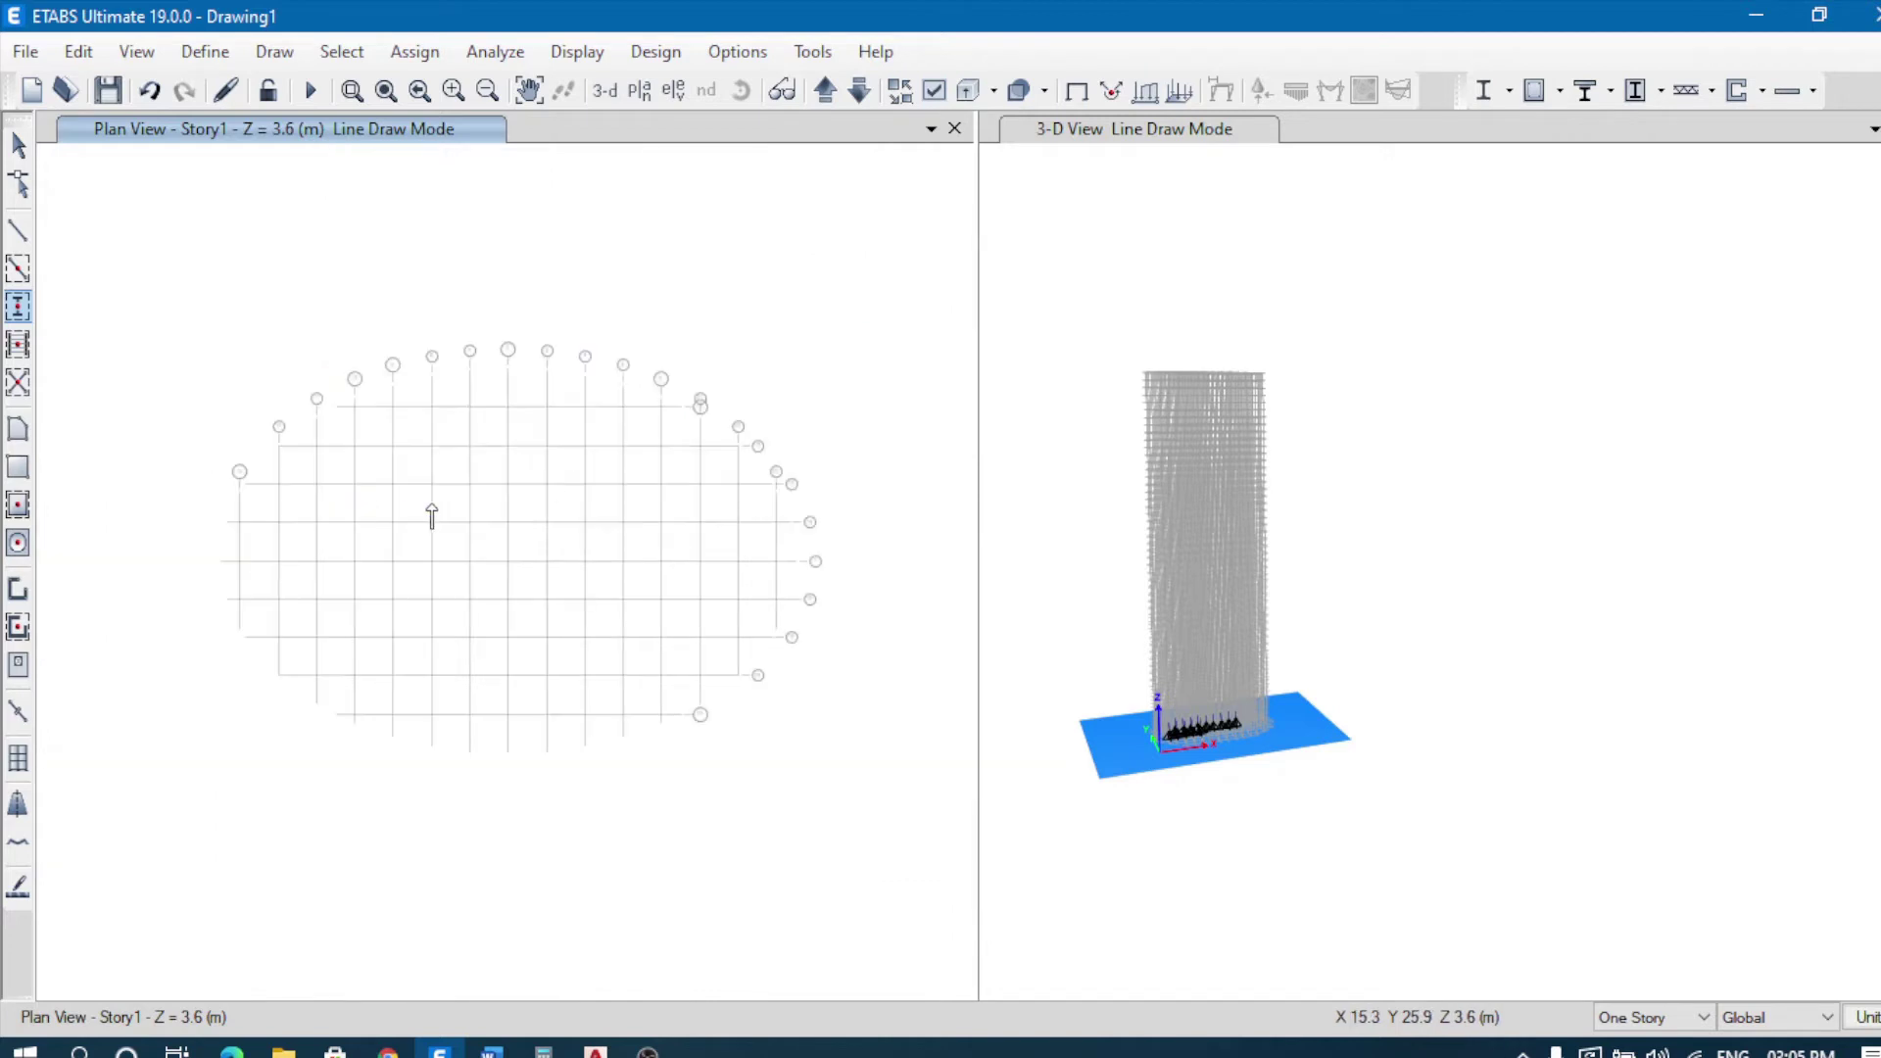
pyautogui.click(509, 487)
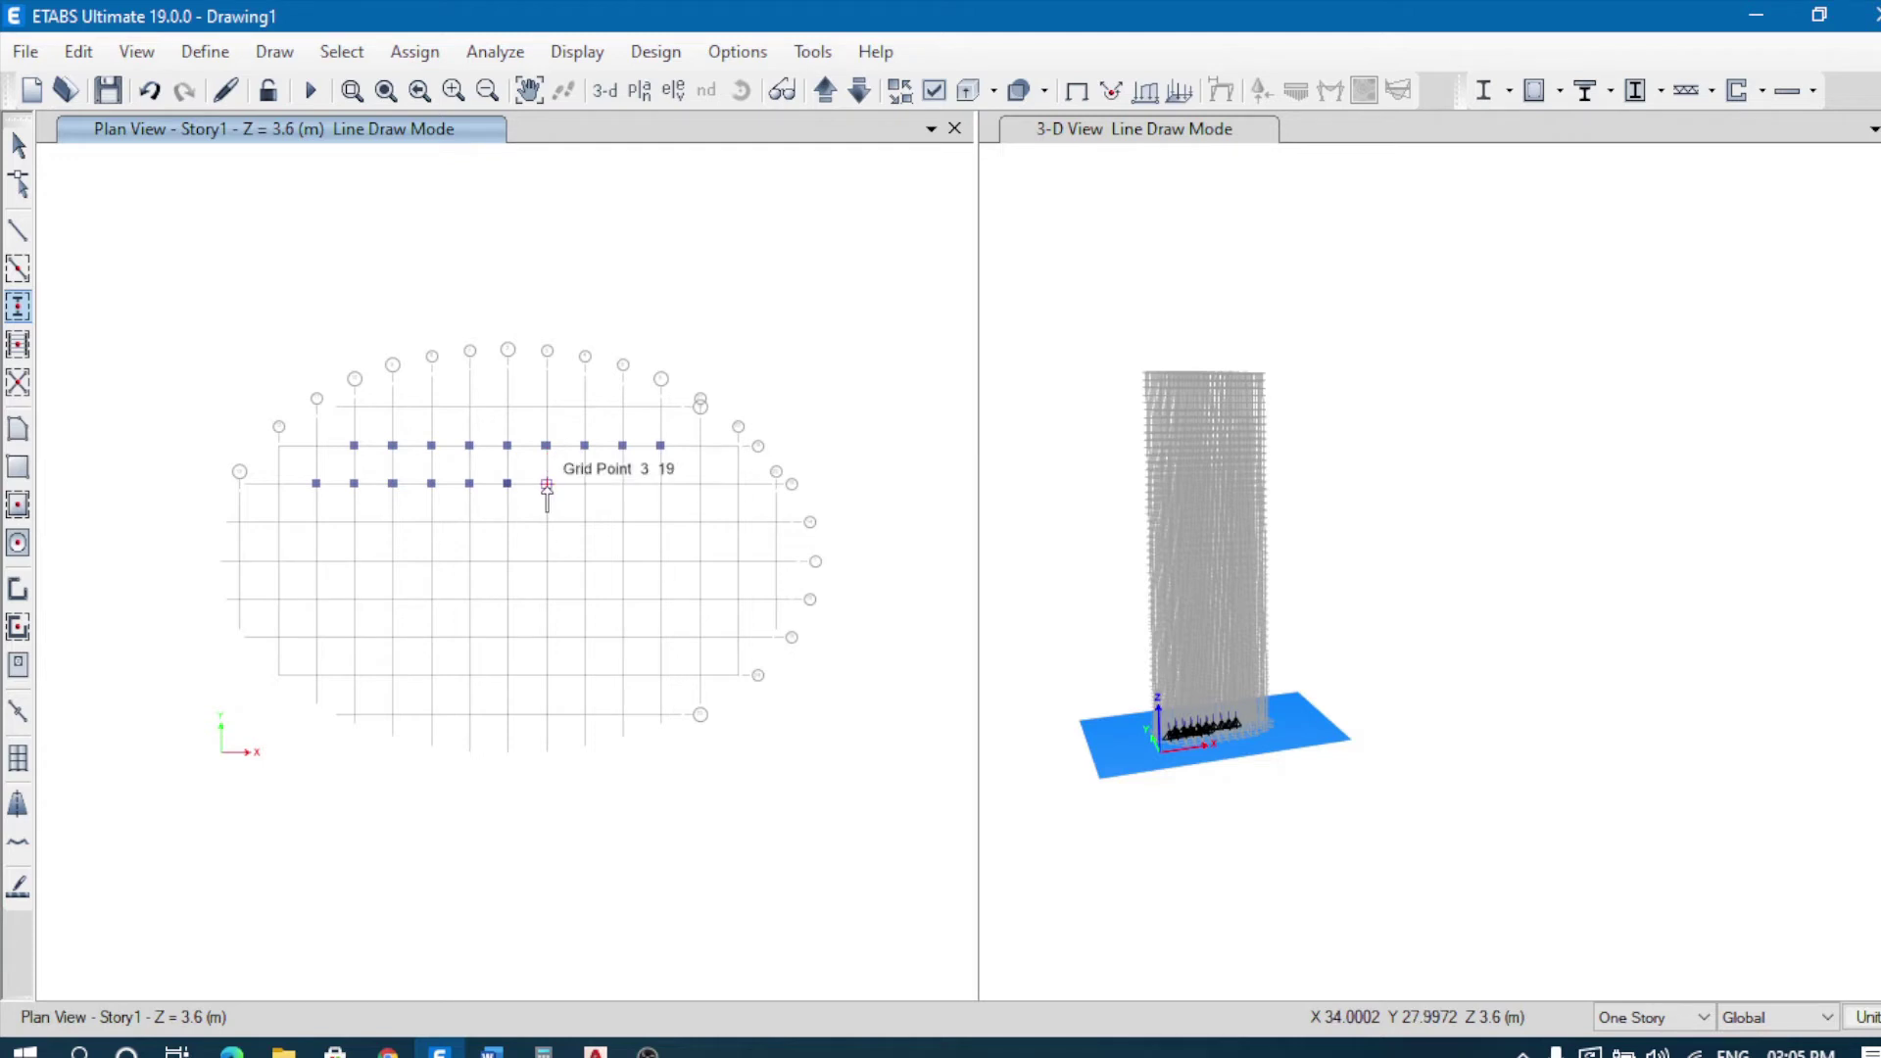
pyautogui.click(547, 485)
pyautogui.click(584, 485)
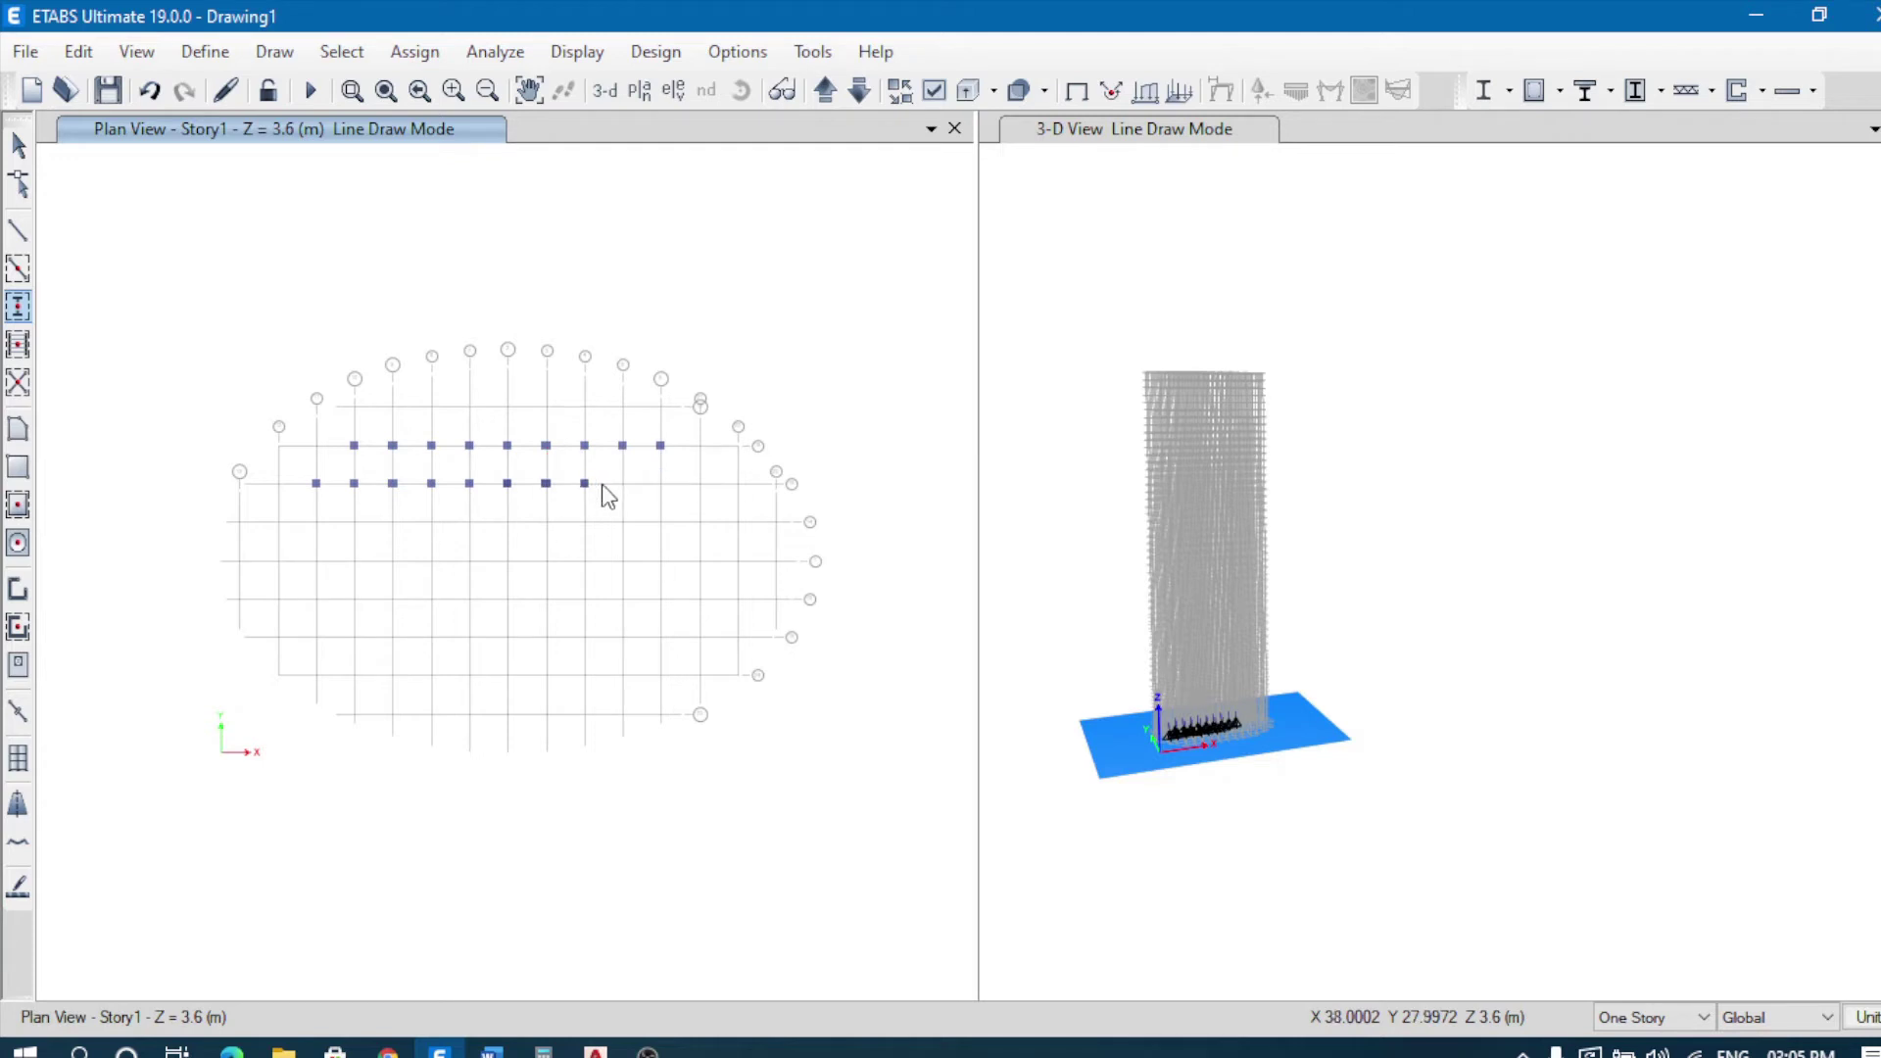
pyautogui.click(622, 485)
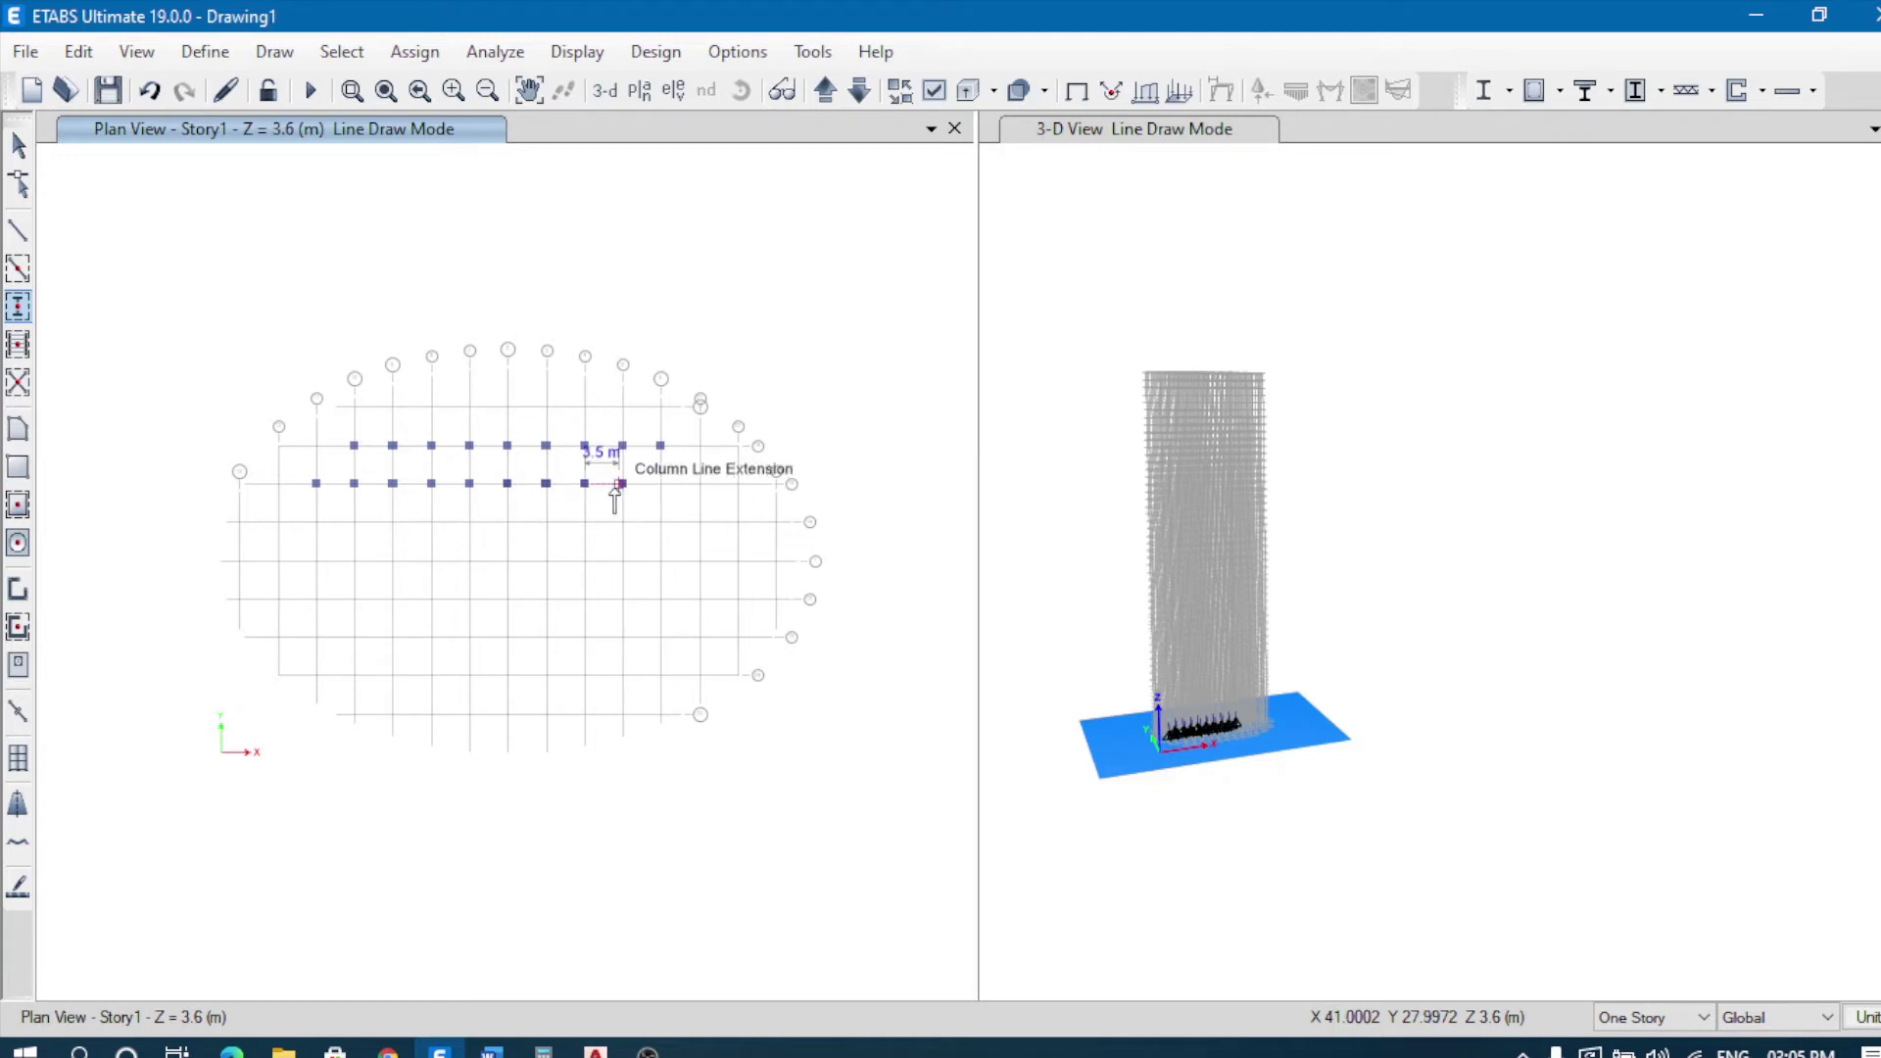
# Step: Delete the column at grids 9 and 18 and quick-draw it again with section C-900x900
pyautogui.press('Escape')
pyautogui.scroll(4, 433, 487)
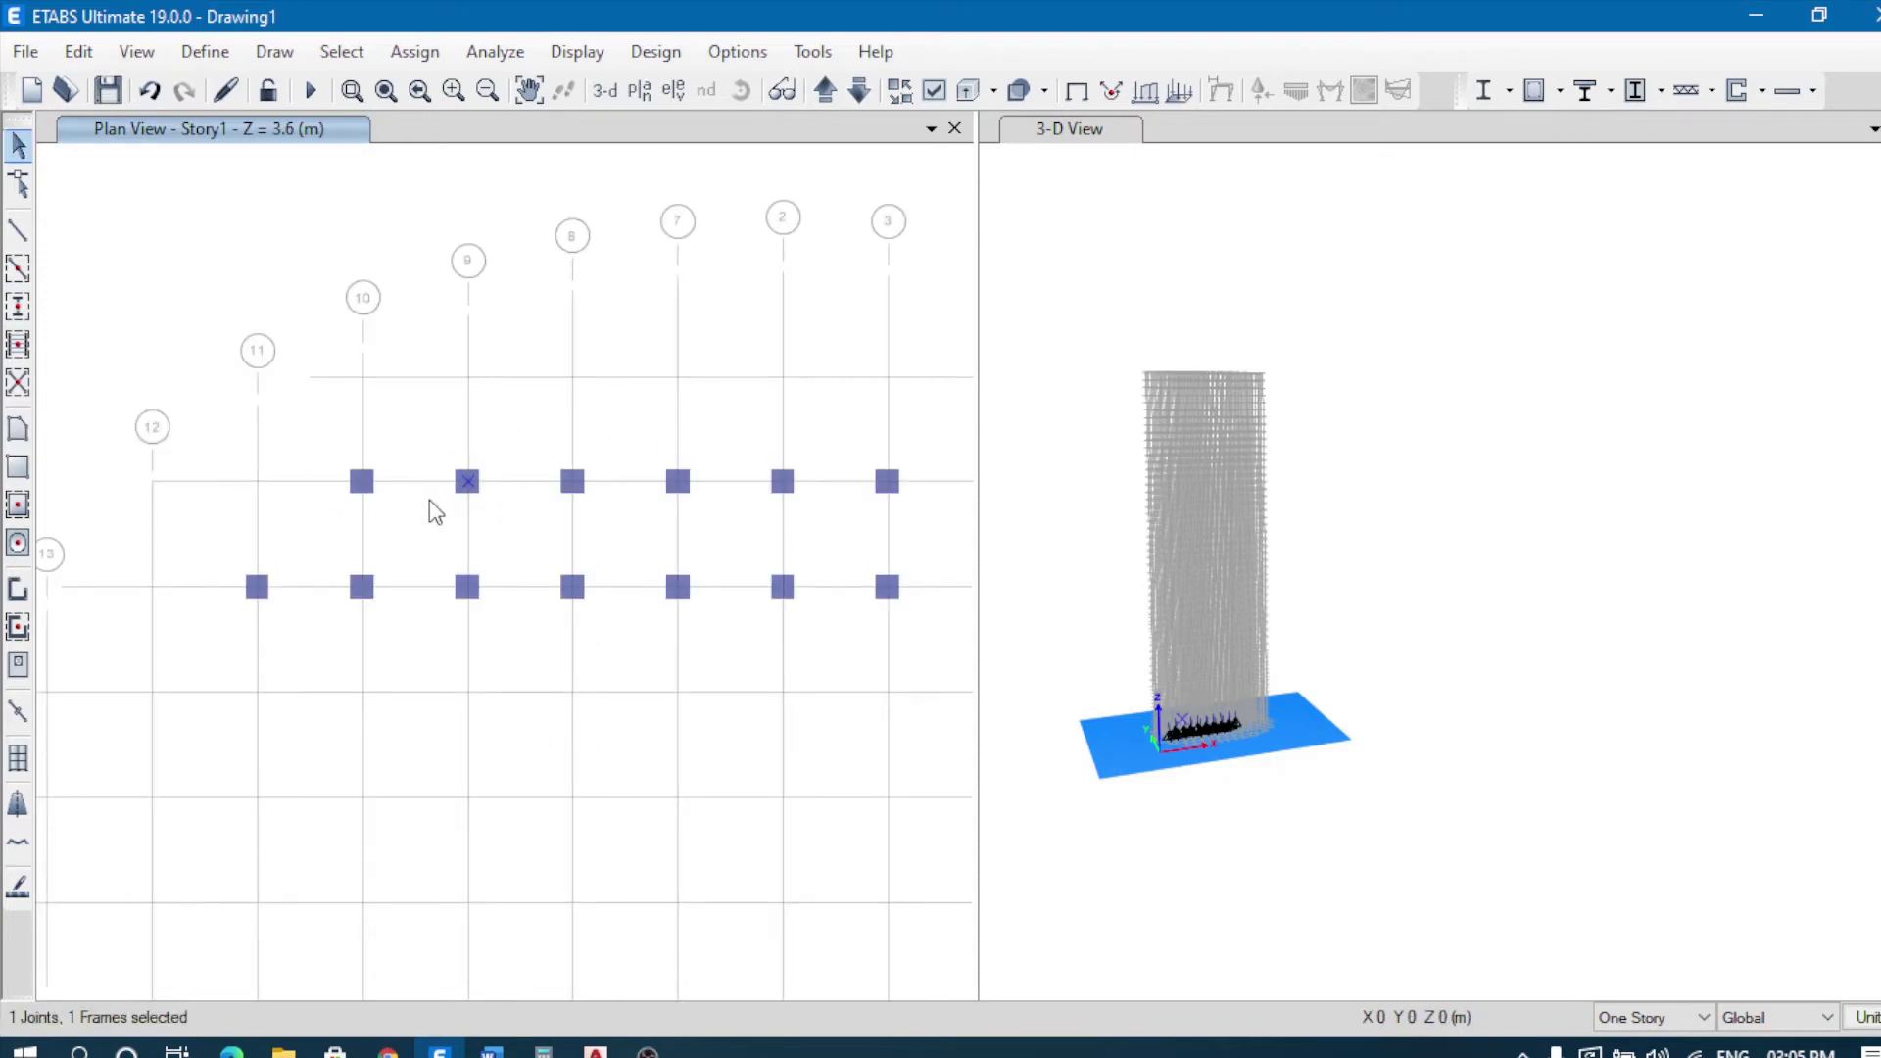
pyautogui.press('Delete')
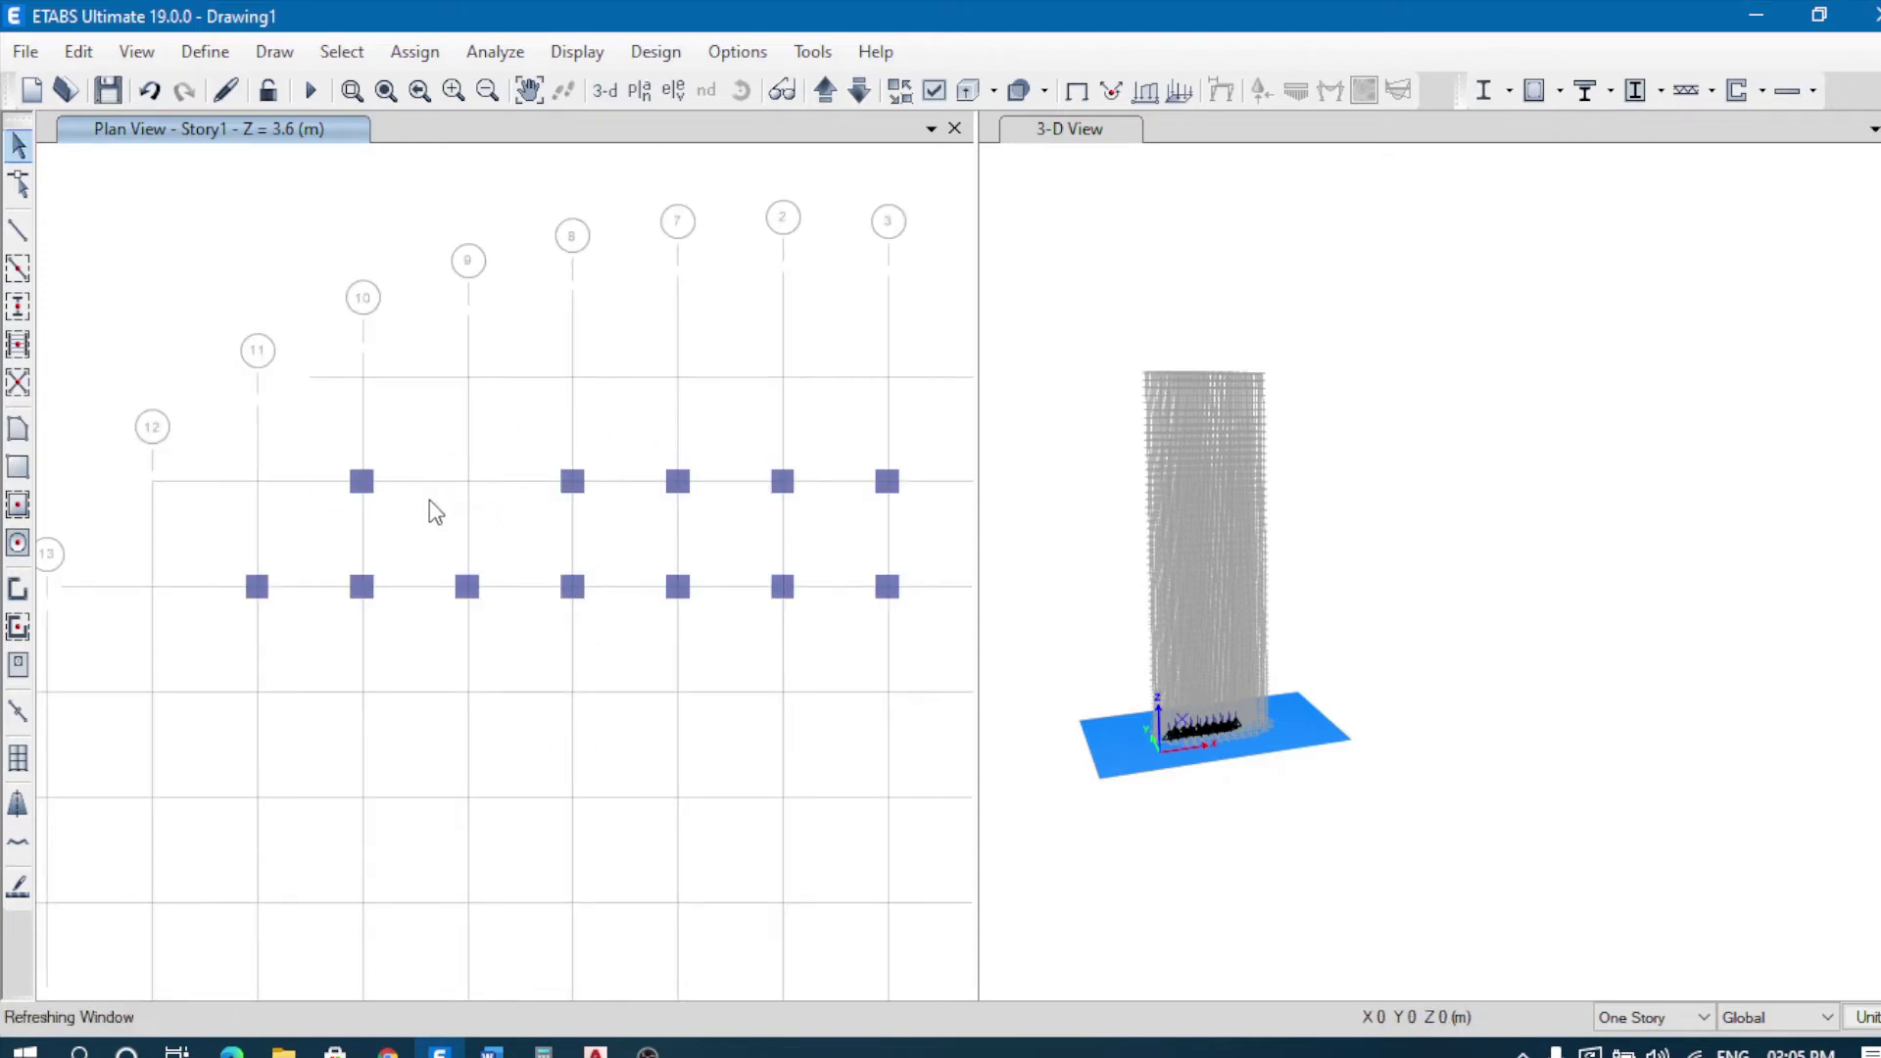
pyautogui.click(18, 307)
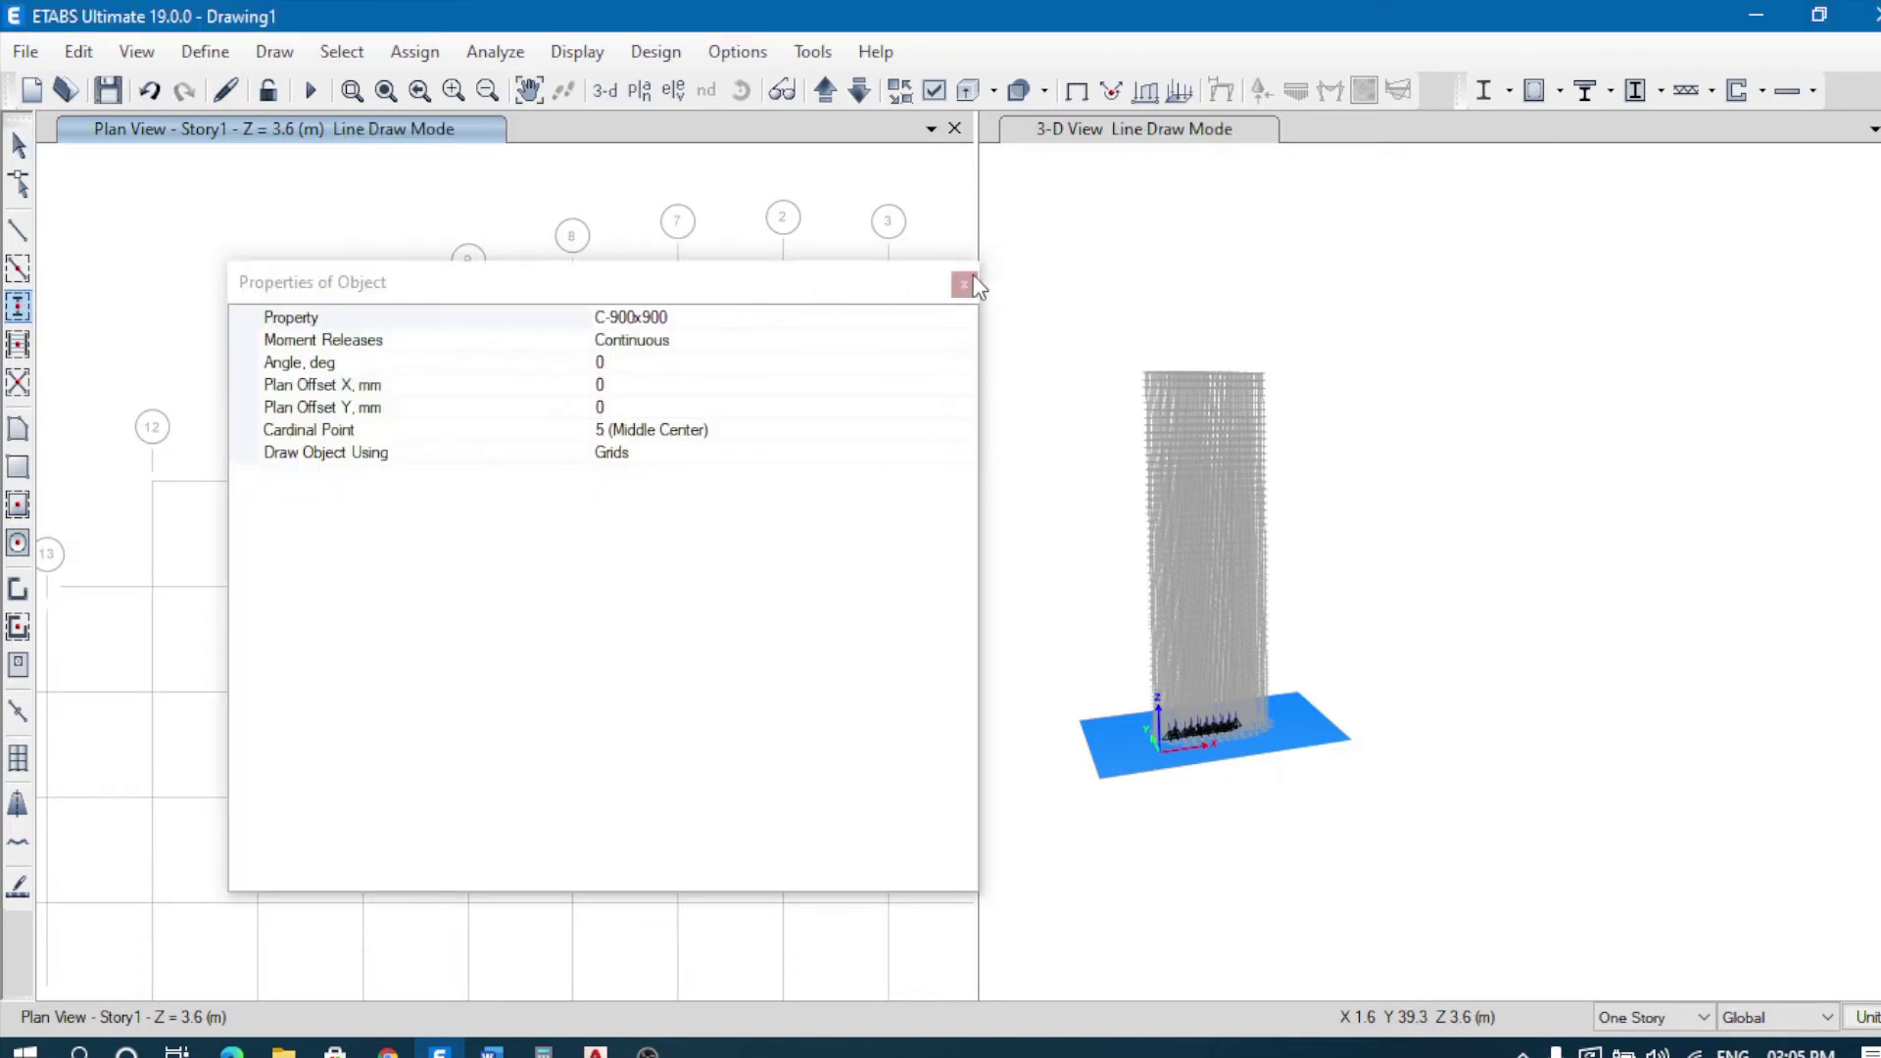
pyautogui.moveTo(800, 311); pyautogui.dragTo(1680, 284)
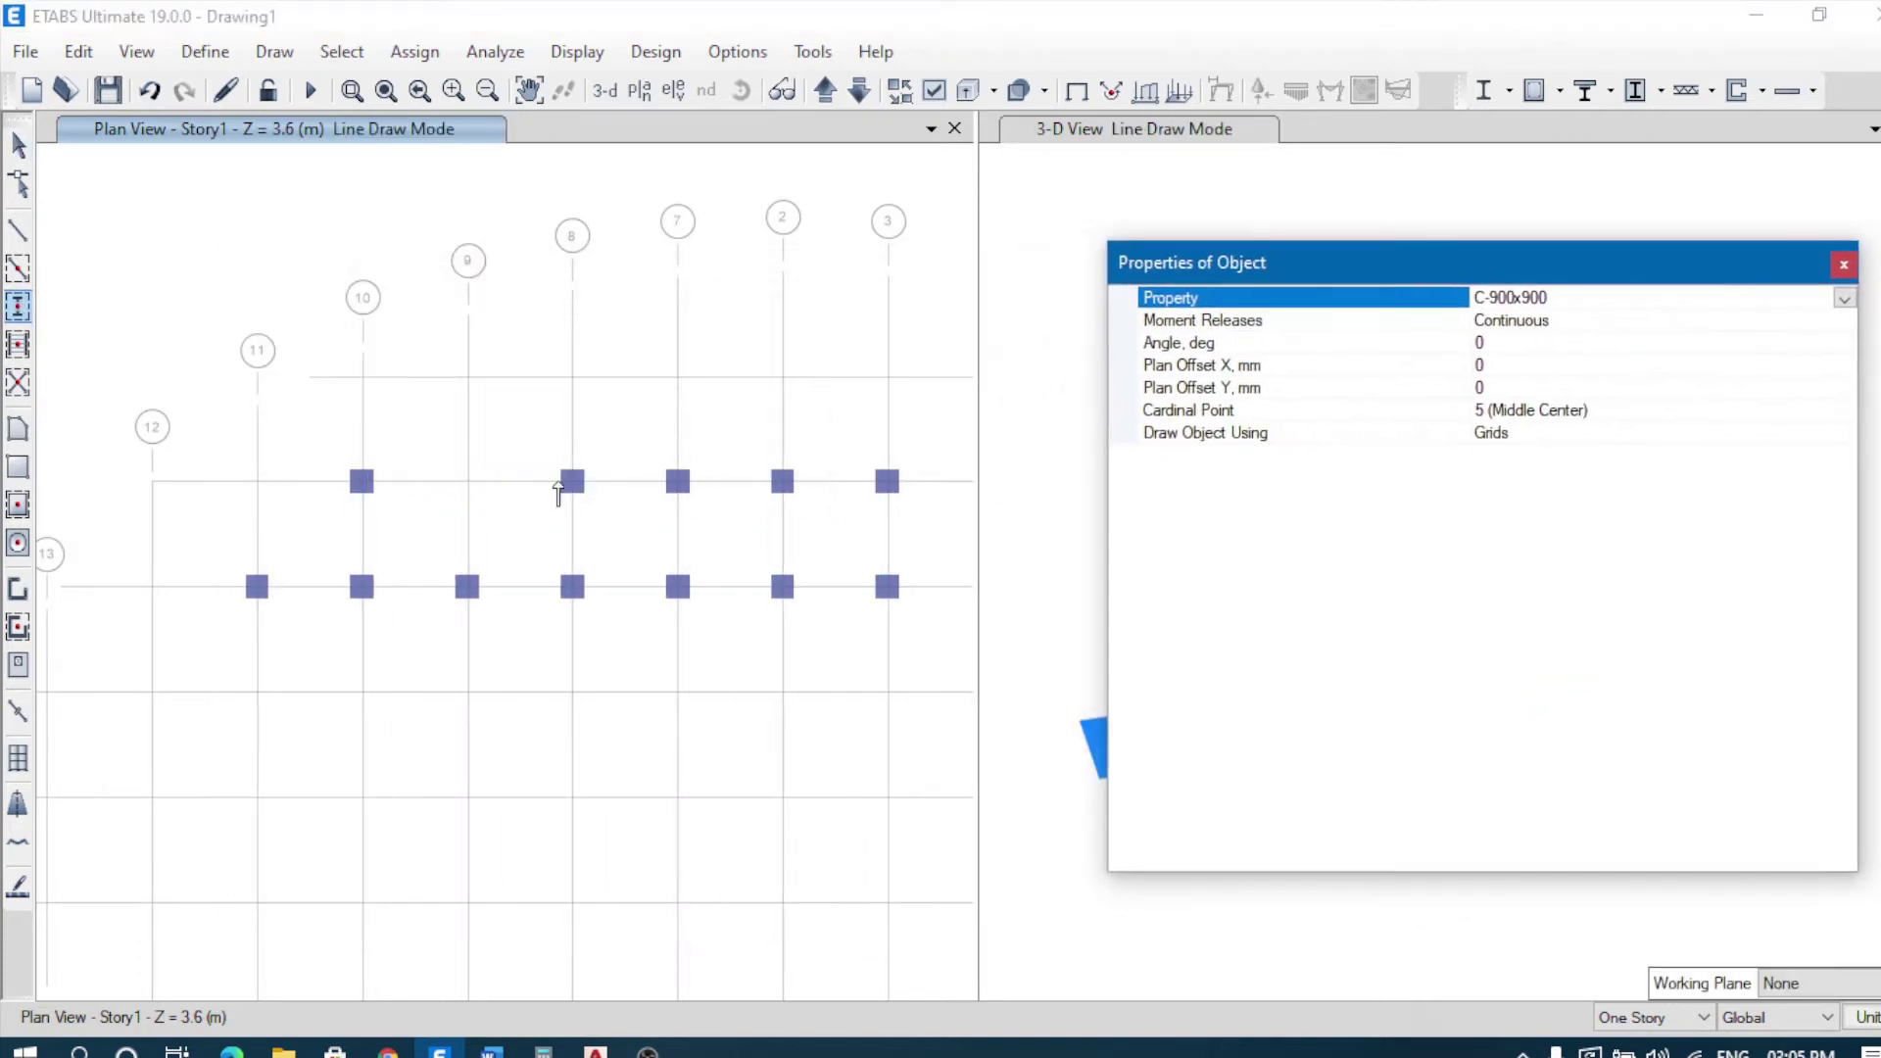
pyautogui.click(468, 481)
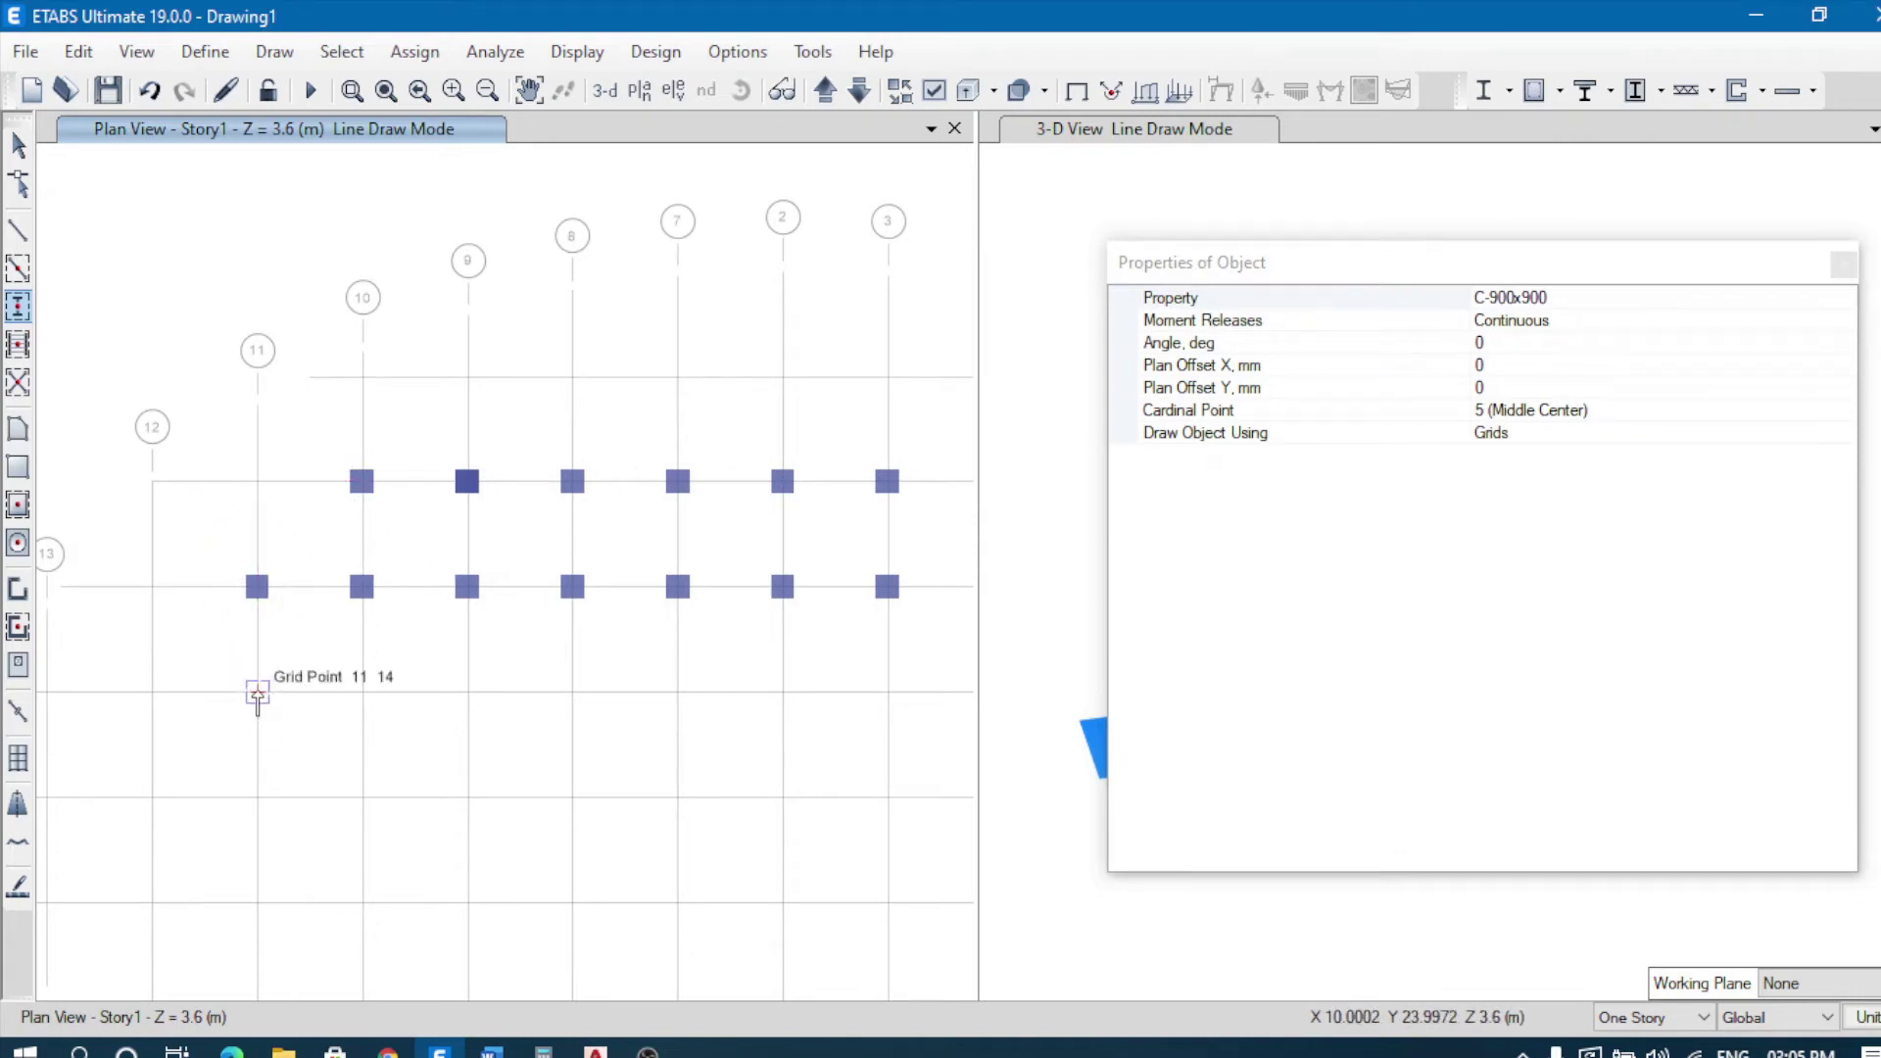
# Step: Quick-draw C-900x900 columns at consecutive intersections along grid line 14 on Story1, from grid 11 to grid 2
pyautogui.click(363, 692)
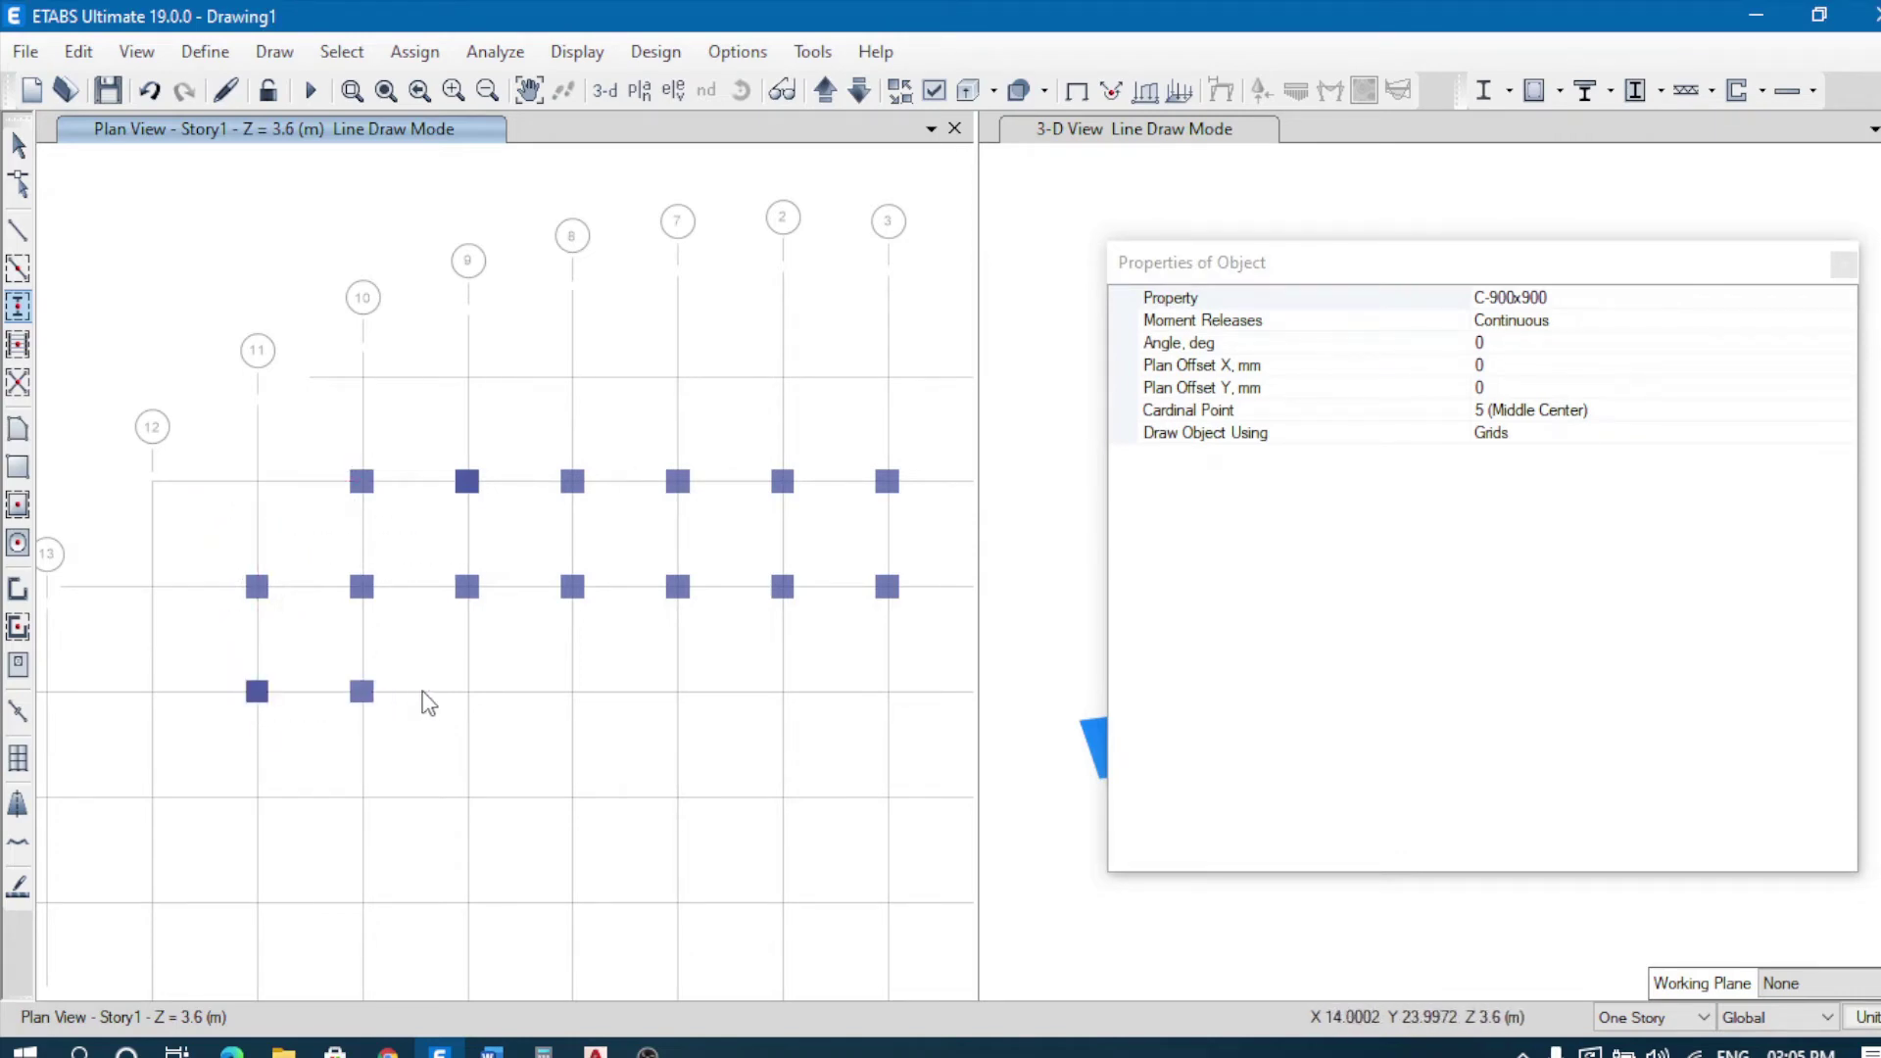
pyautogui.click(468, 694)
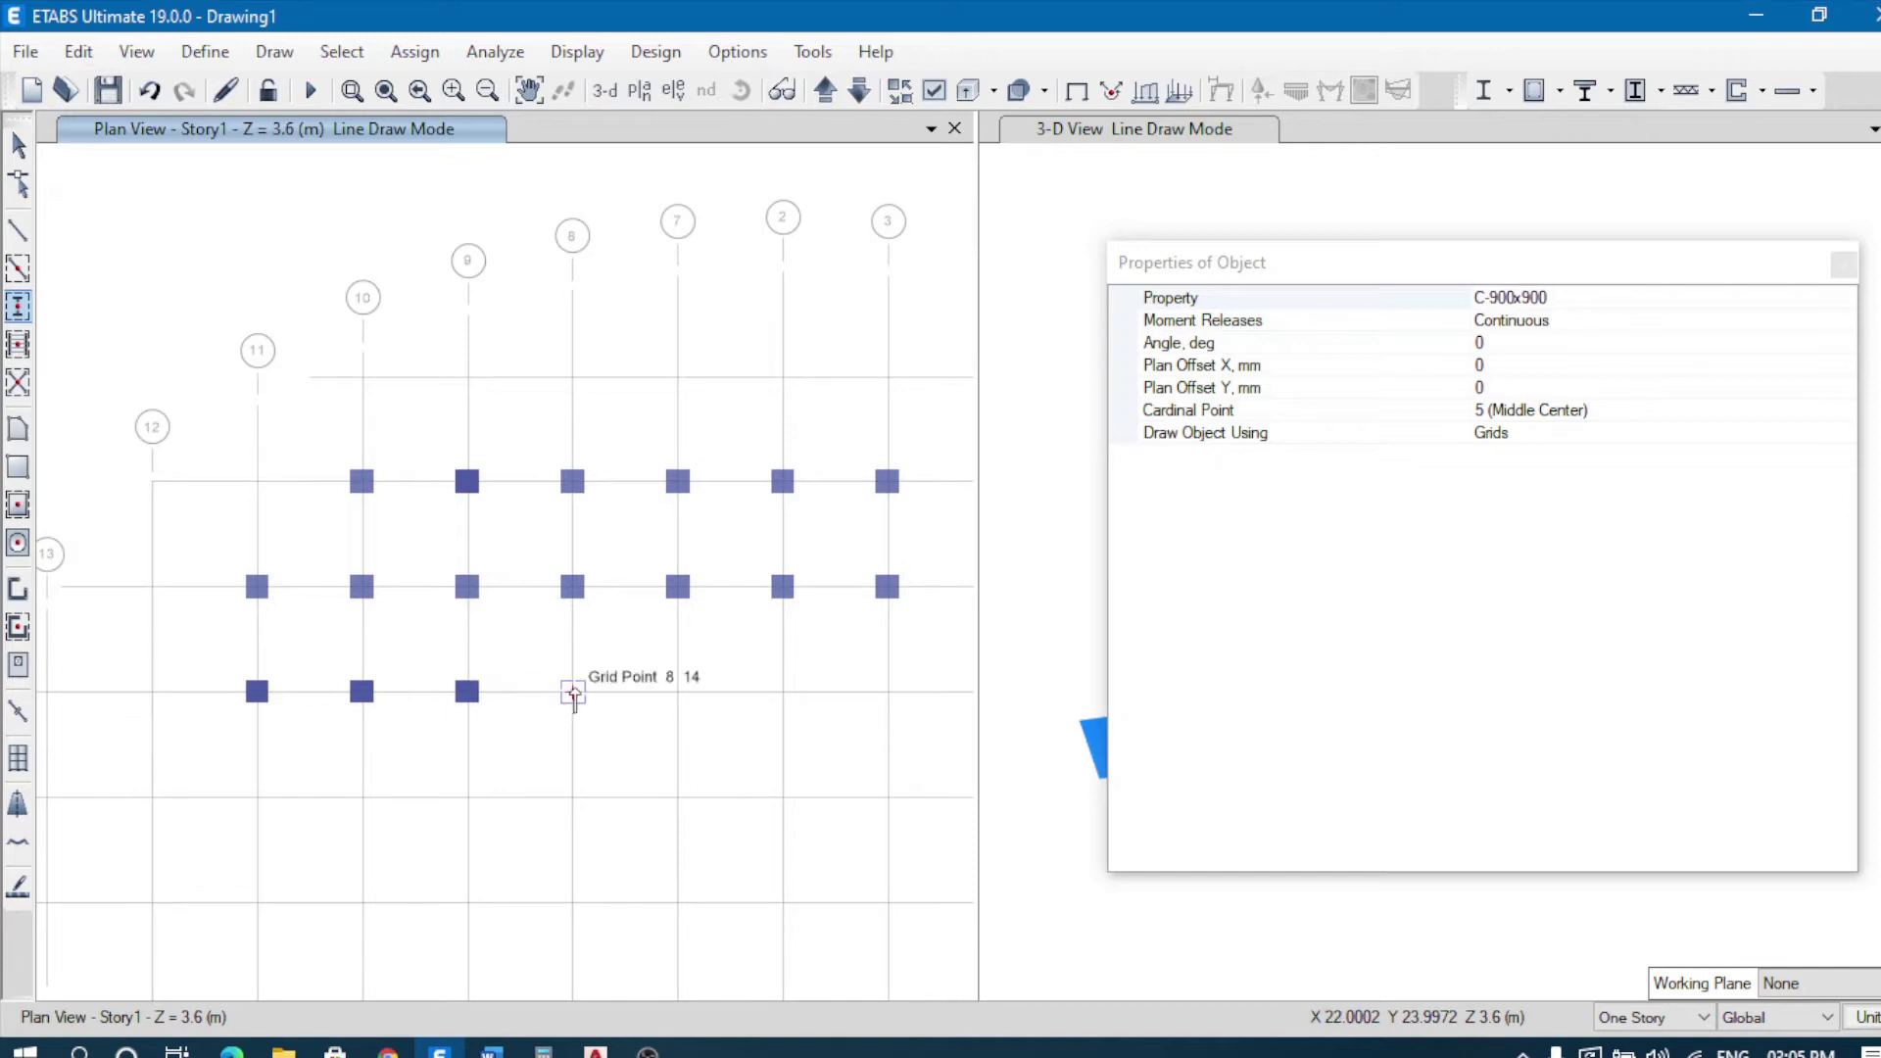
pyautogui.click(572, 693)
pyautogui.click(677, 693)
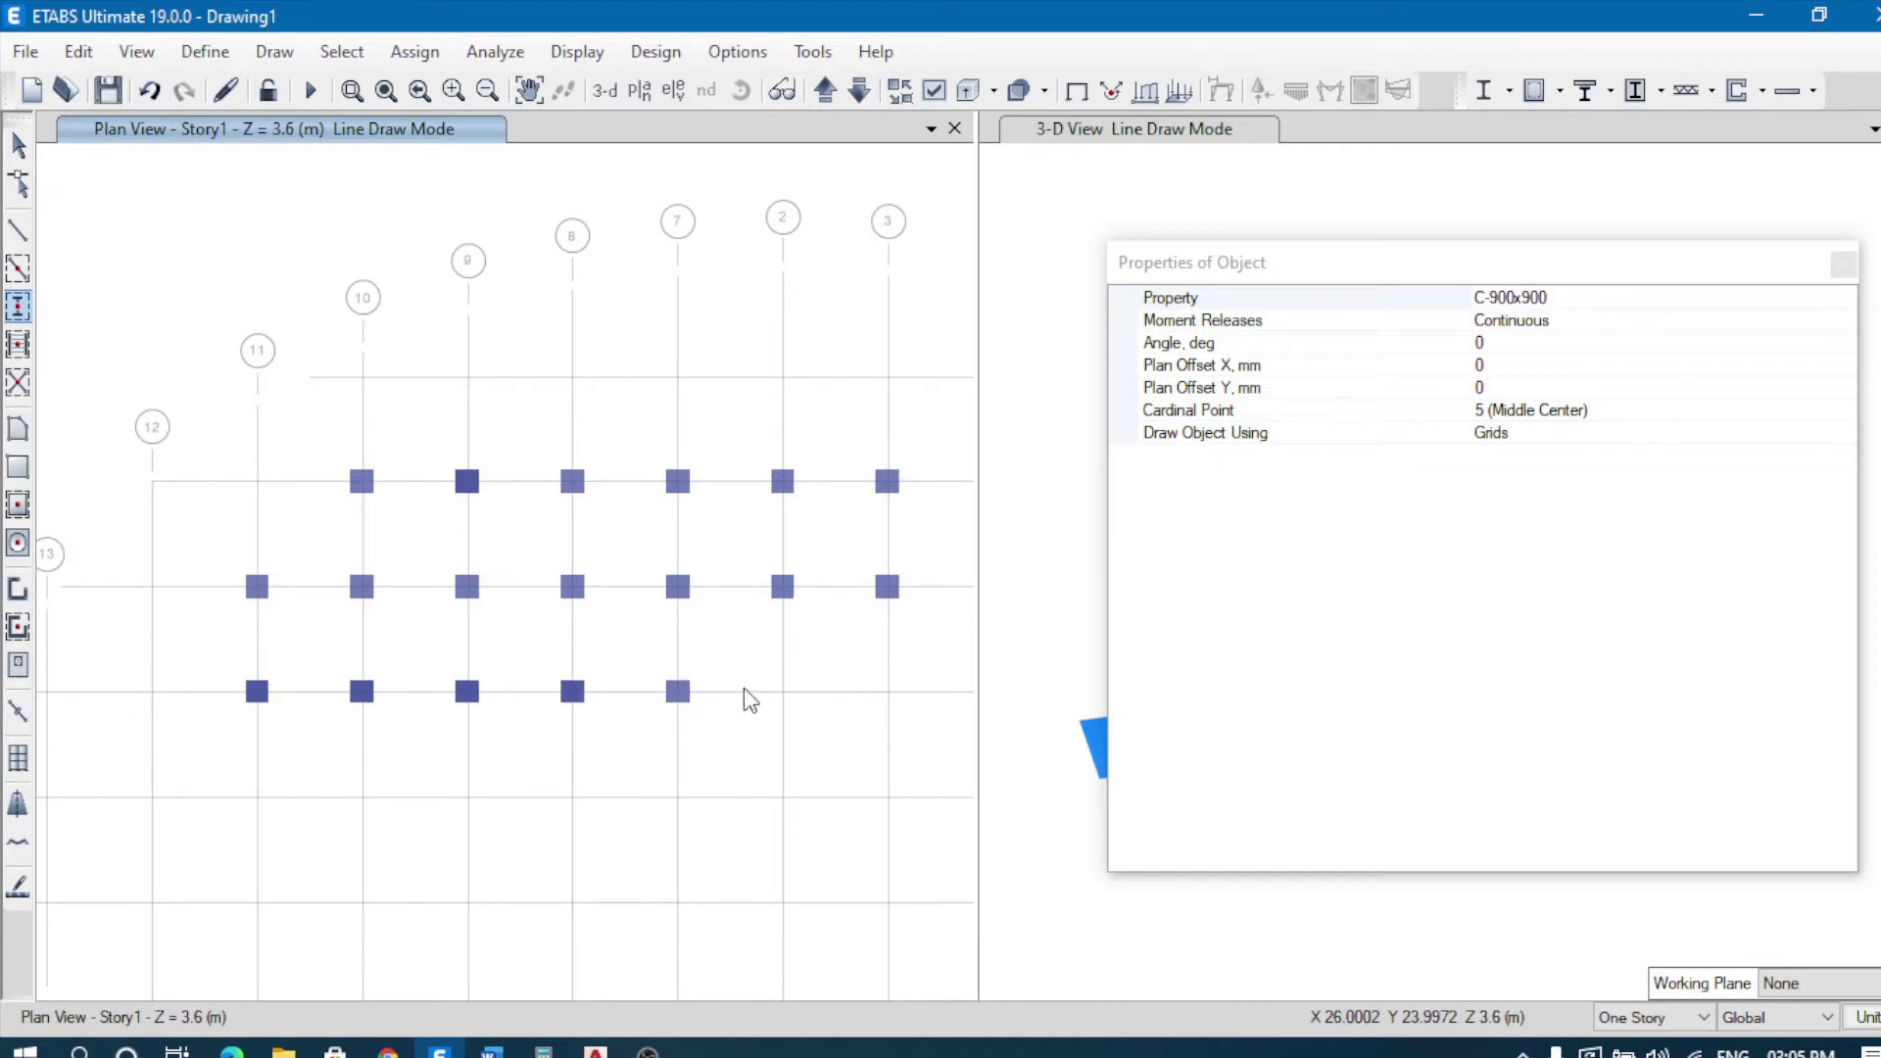
pyautogui.click(782, 693)
# Step: Place C-900x900 columns on grid line 18 at grid 21 and on grid line 19 at grids 6, 21 and 22
pyautogui.scroll(-5, 196, 668)
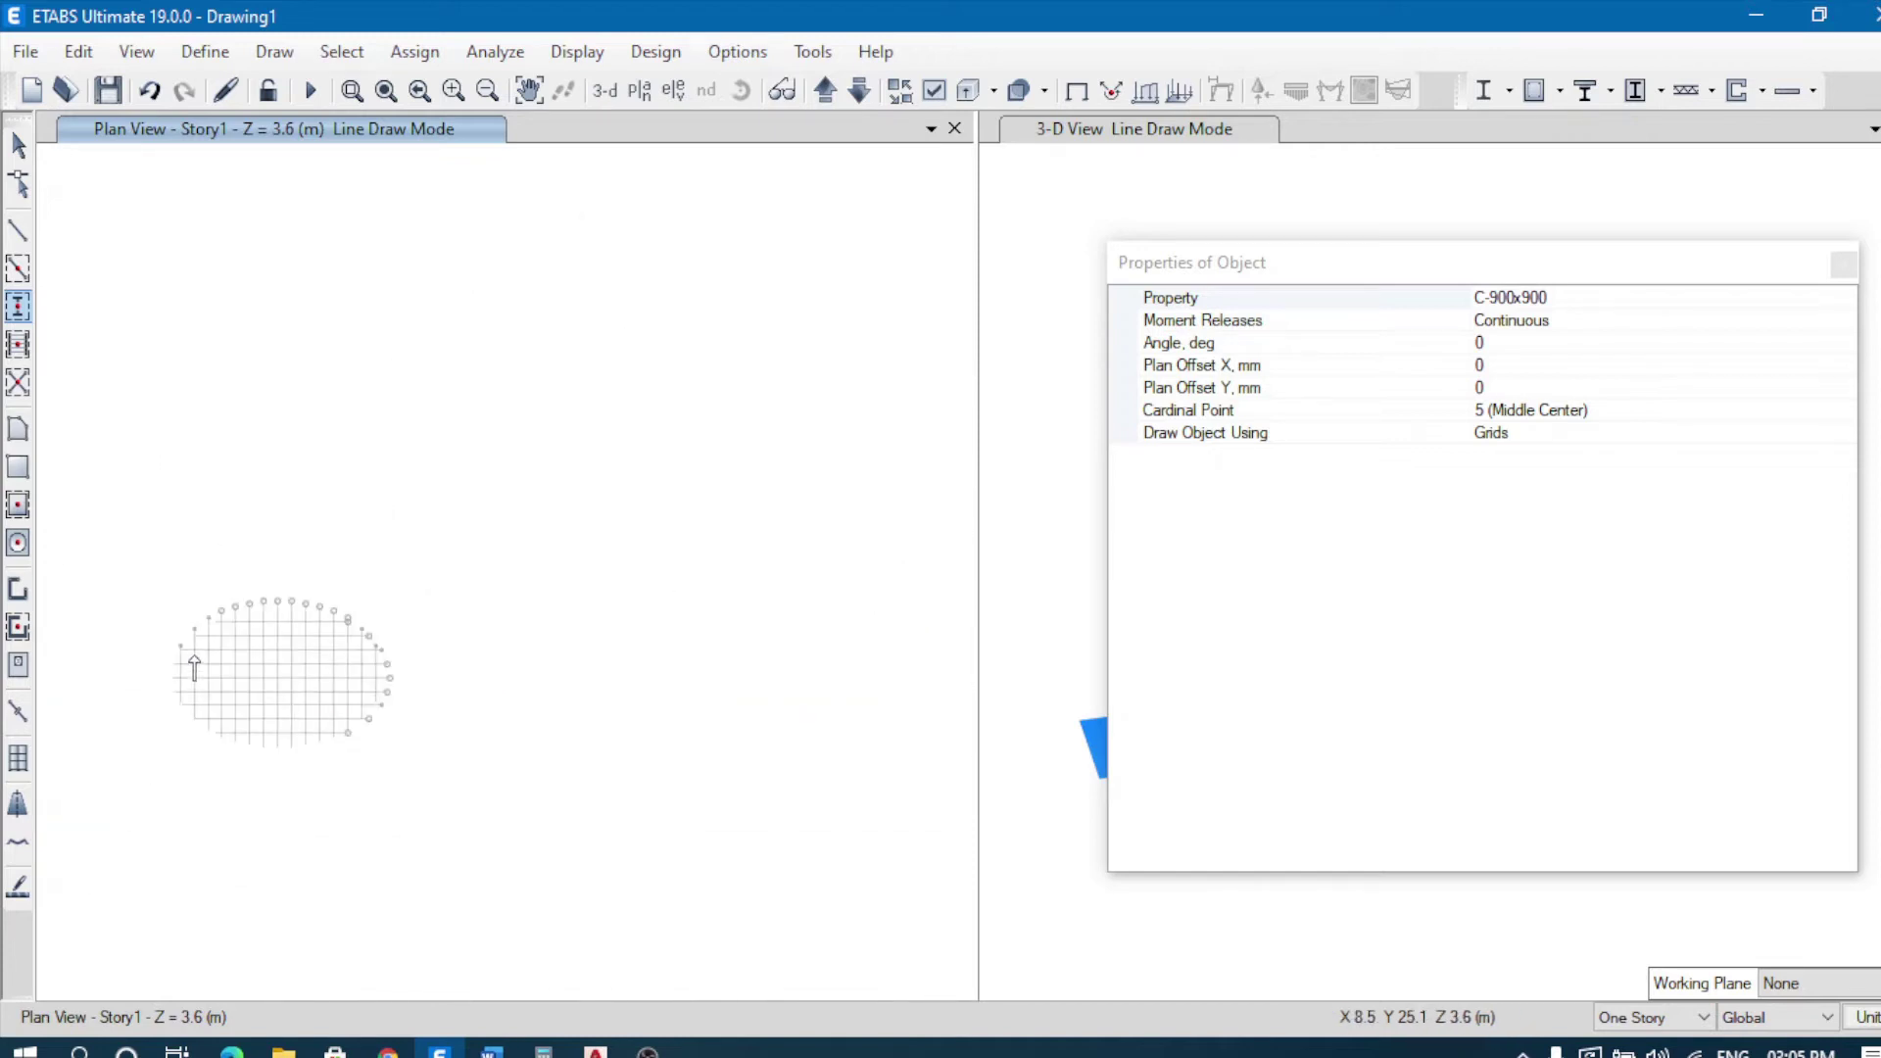
pyautogui.scroll(4, 245, 676)
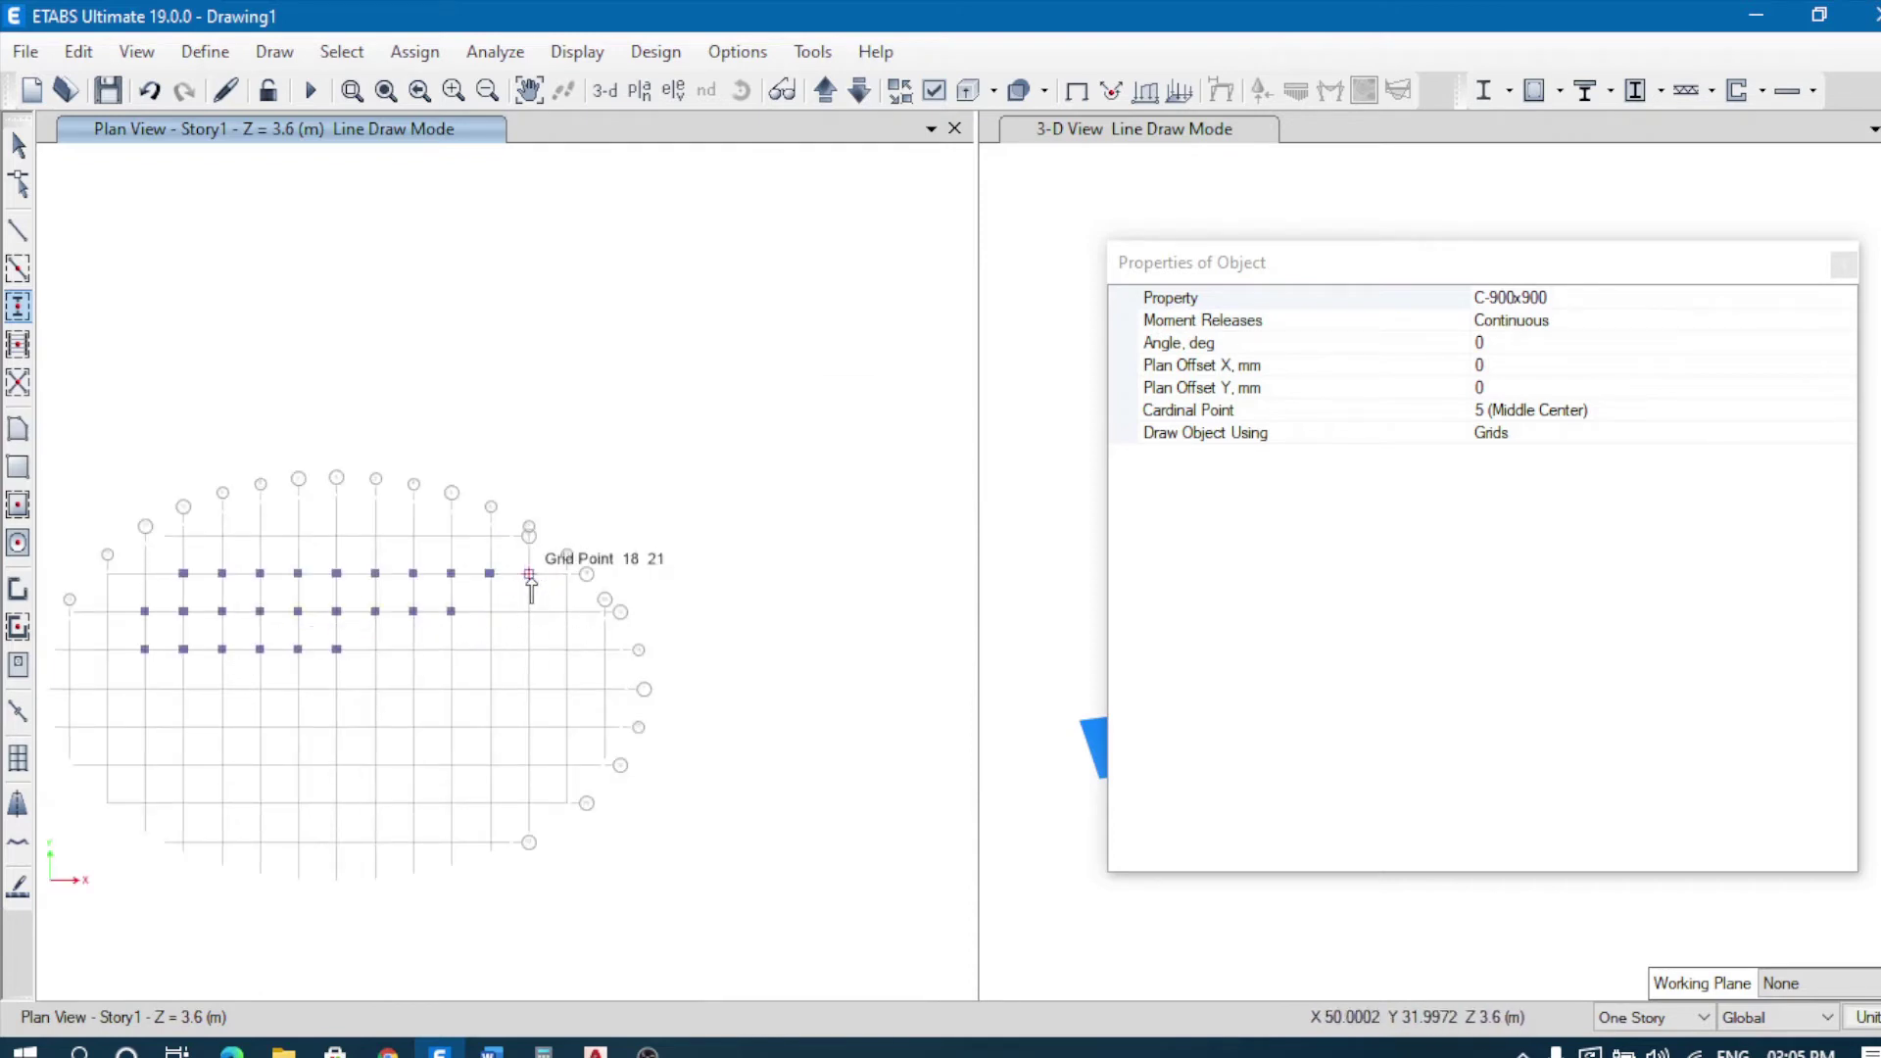
pyautogui.scroll(3, 468, 647)
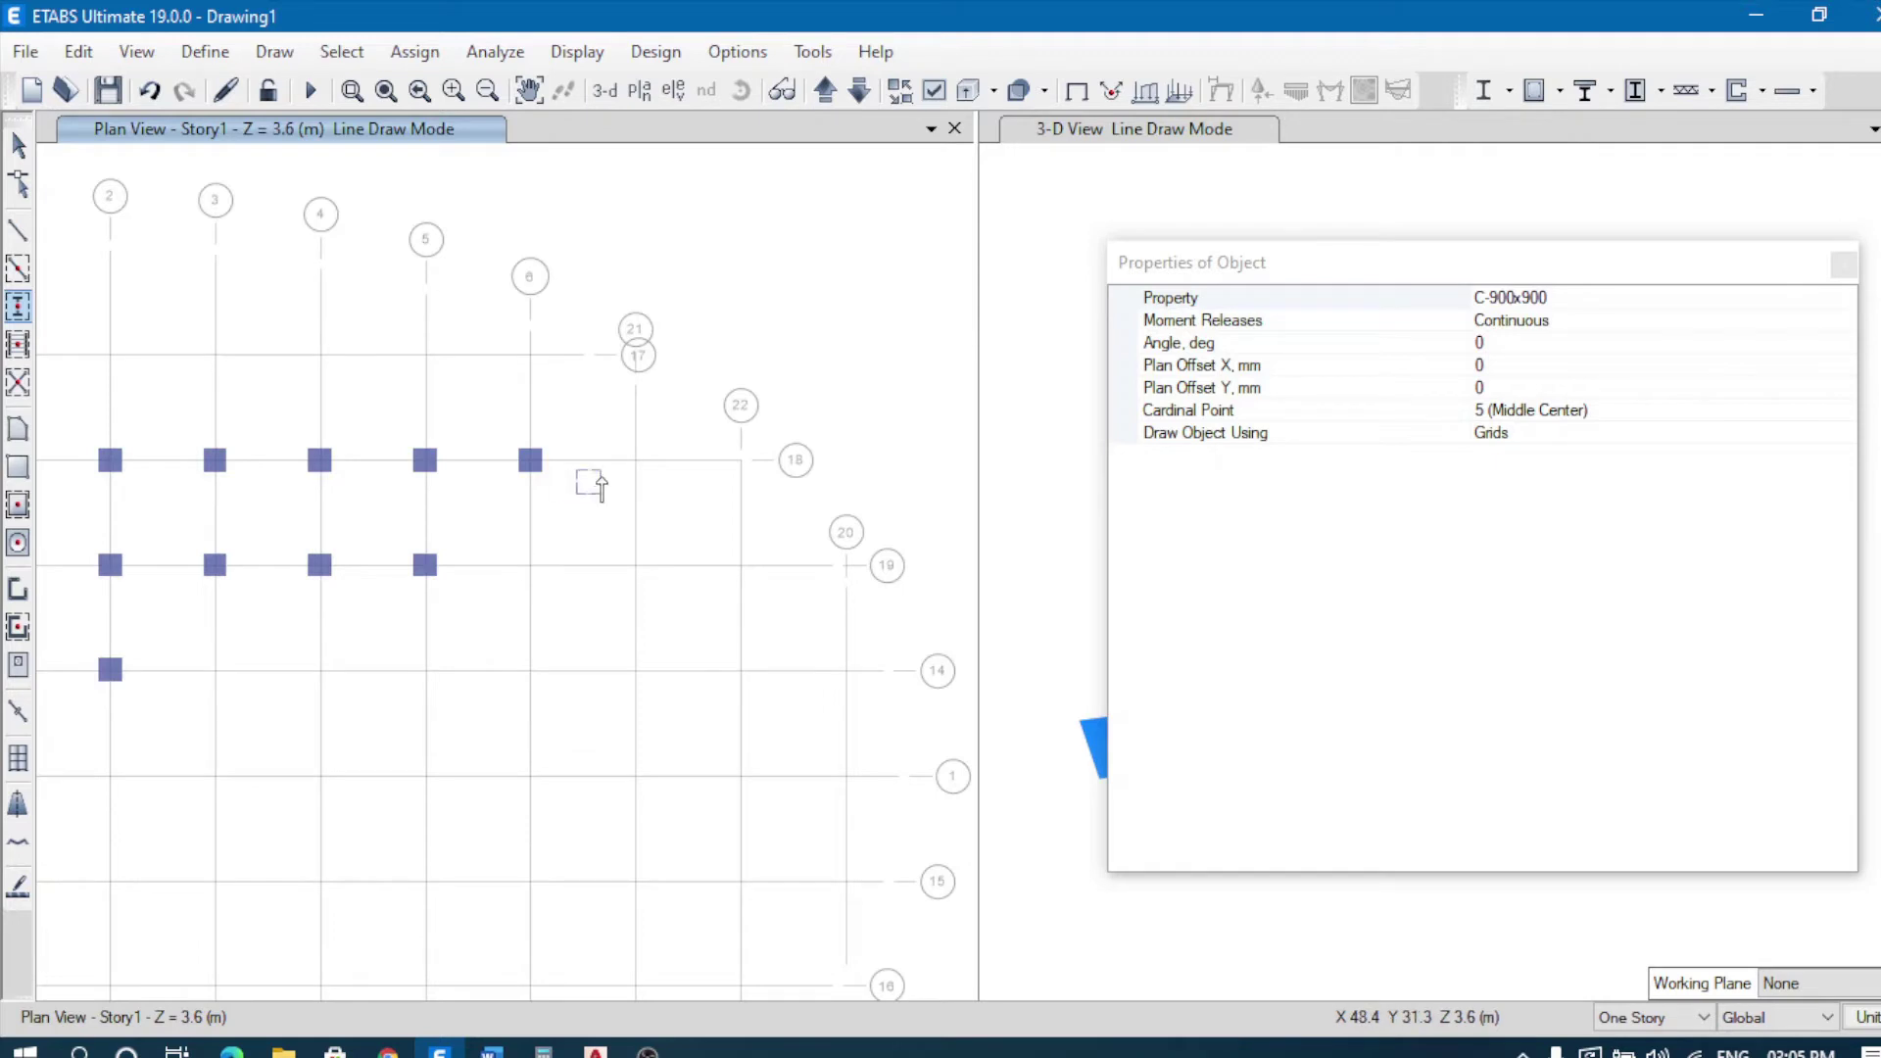
pyautogui.click(635, 461)
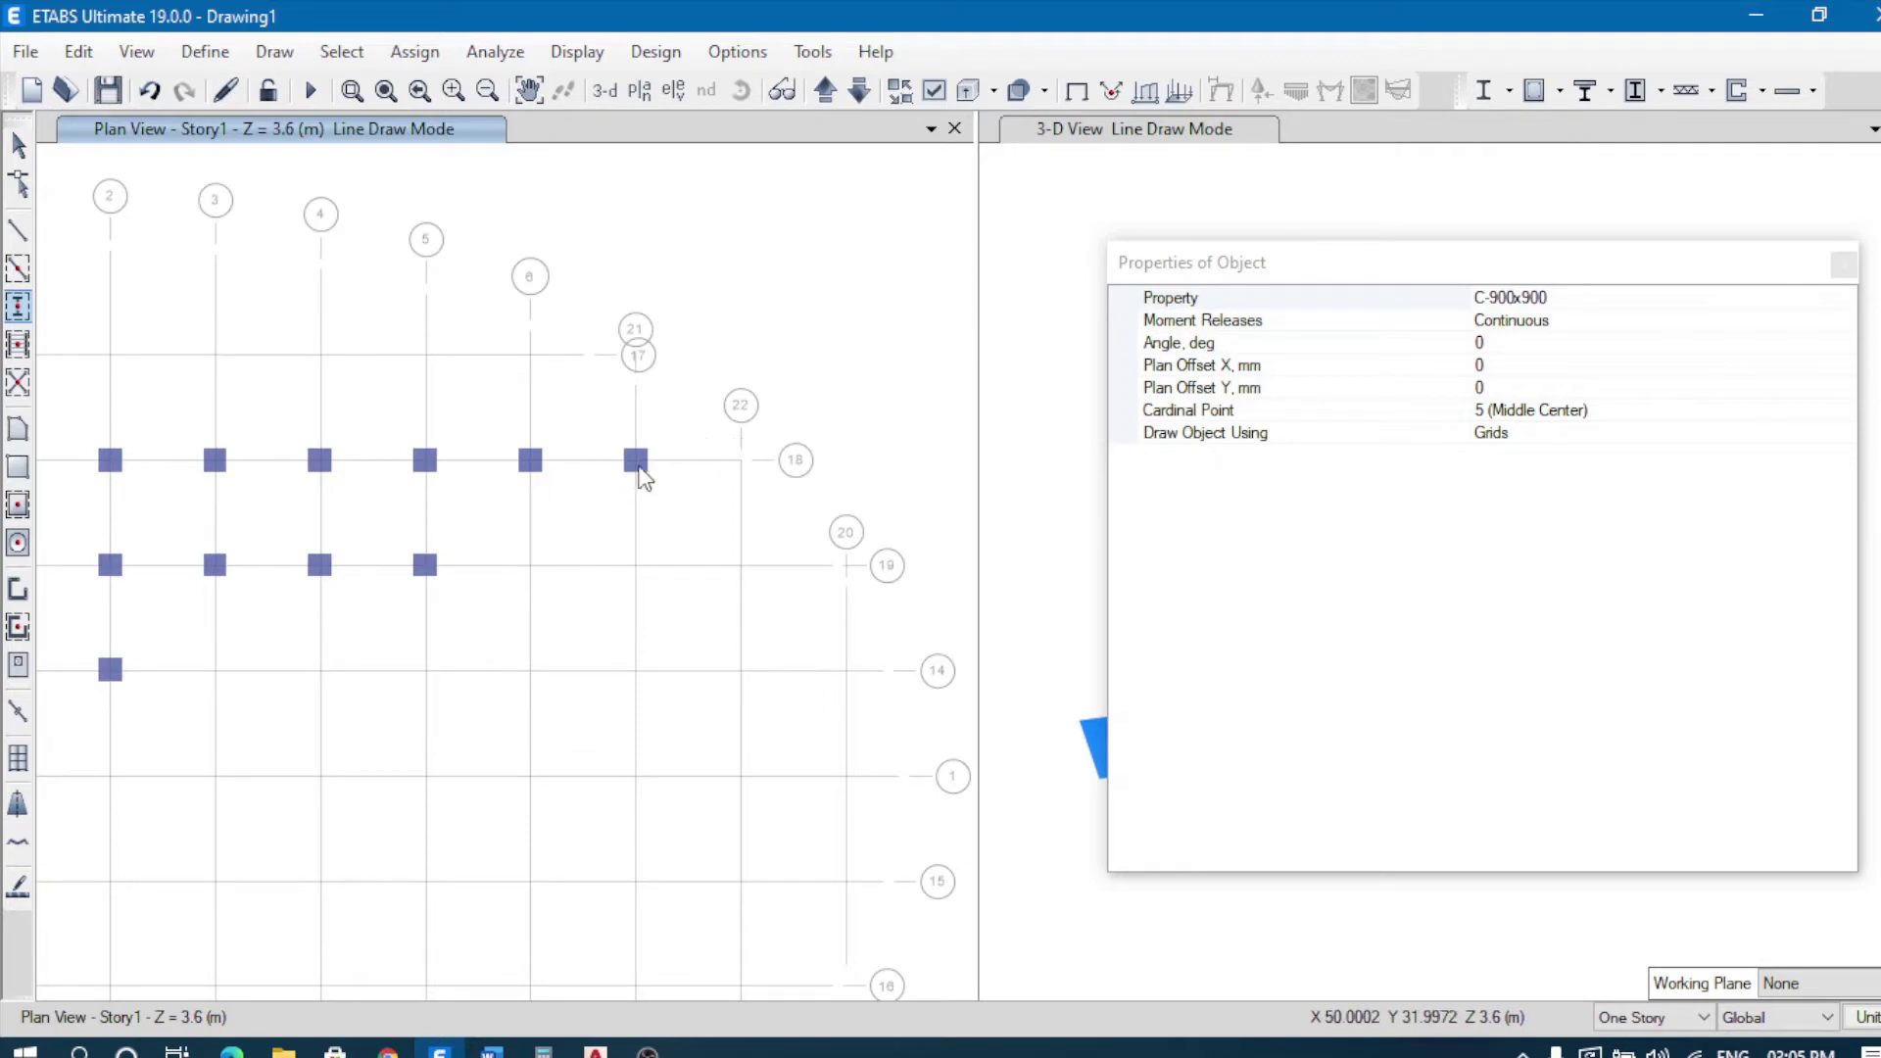
pyautogui.click(531, 566)
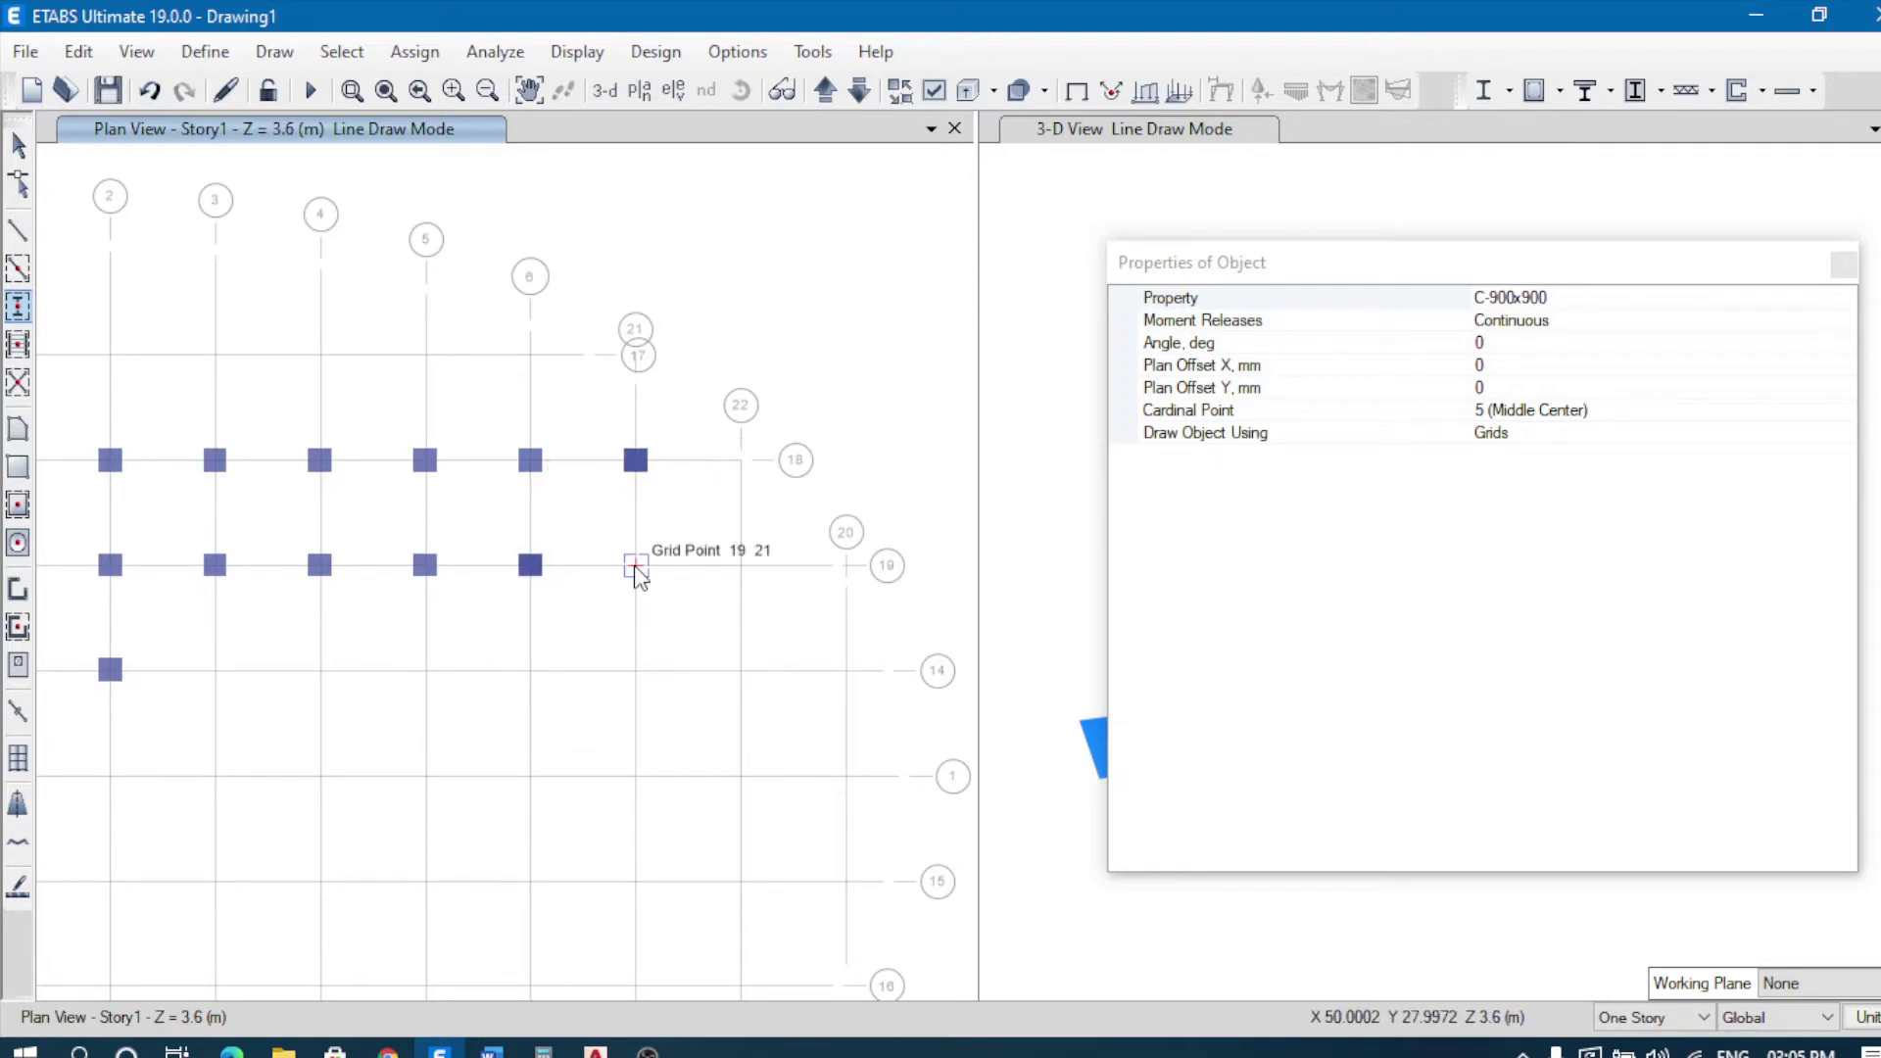
pyautogui.click(635, 565)
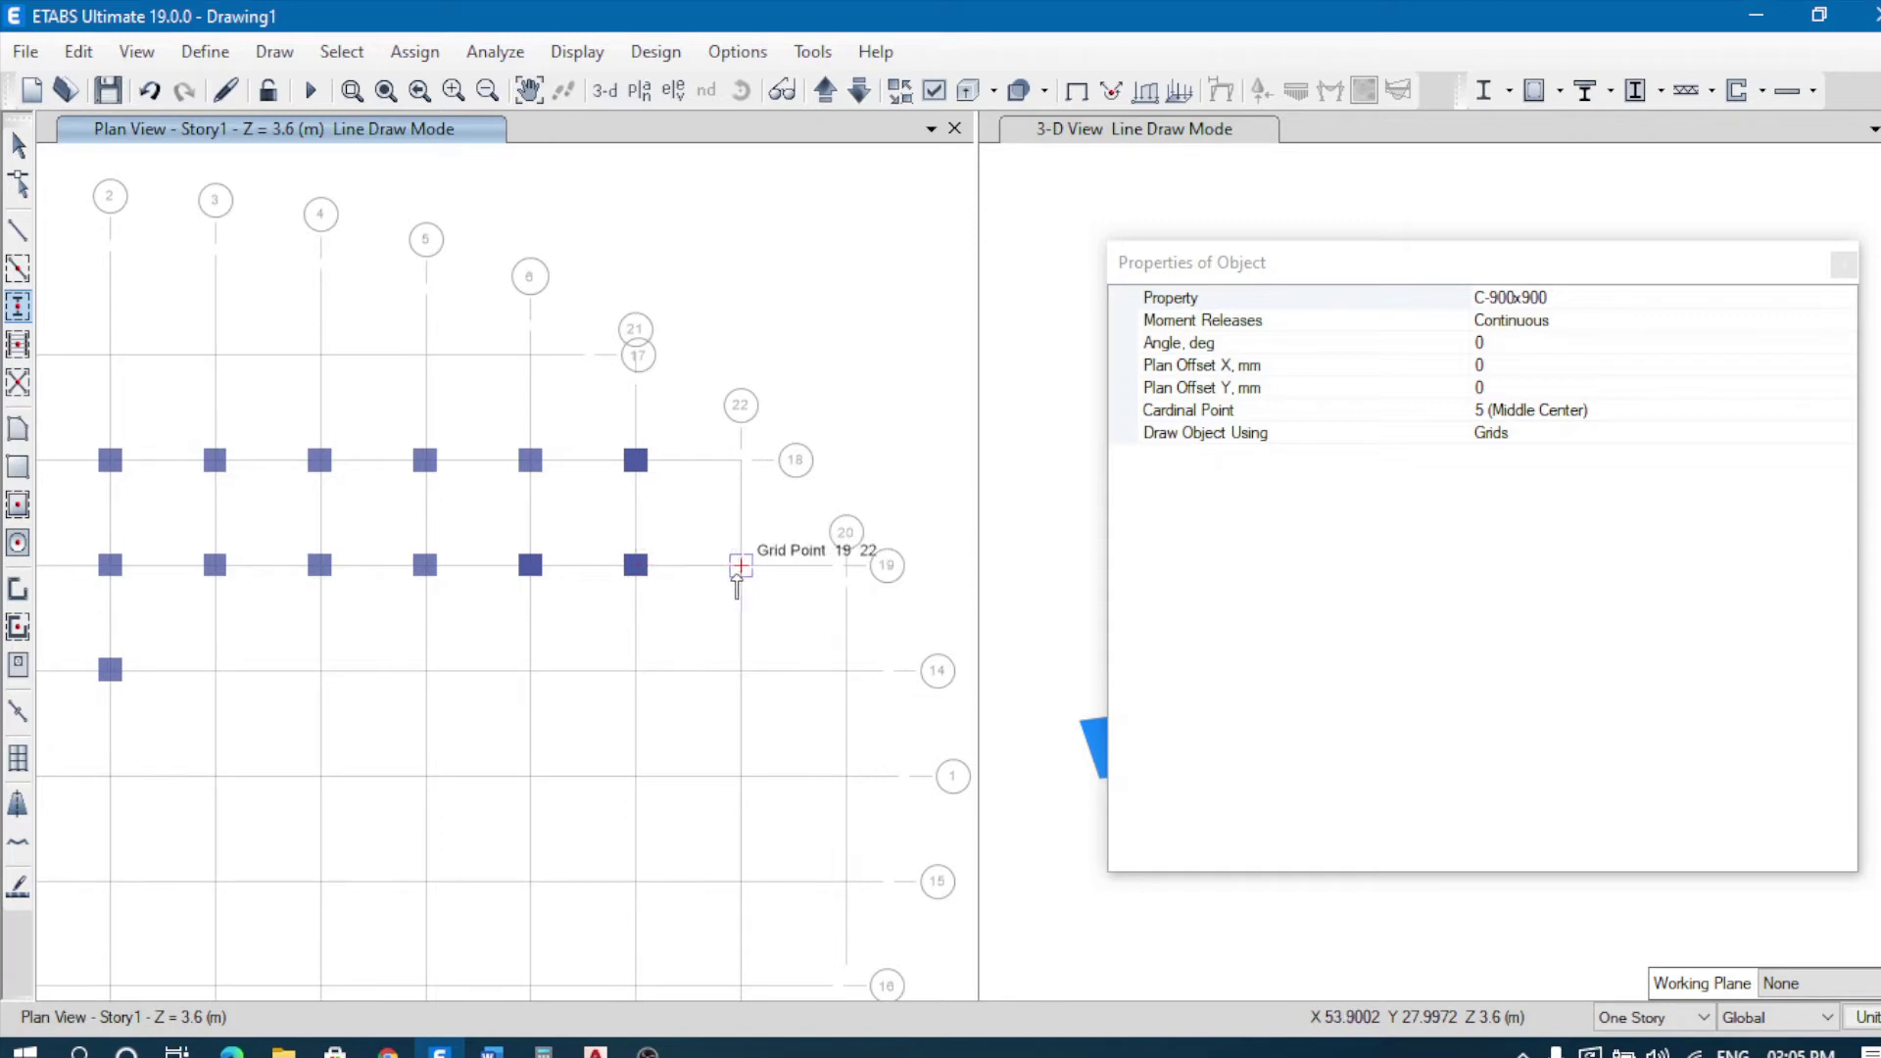
pyautogui.click(741, 565)
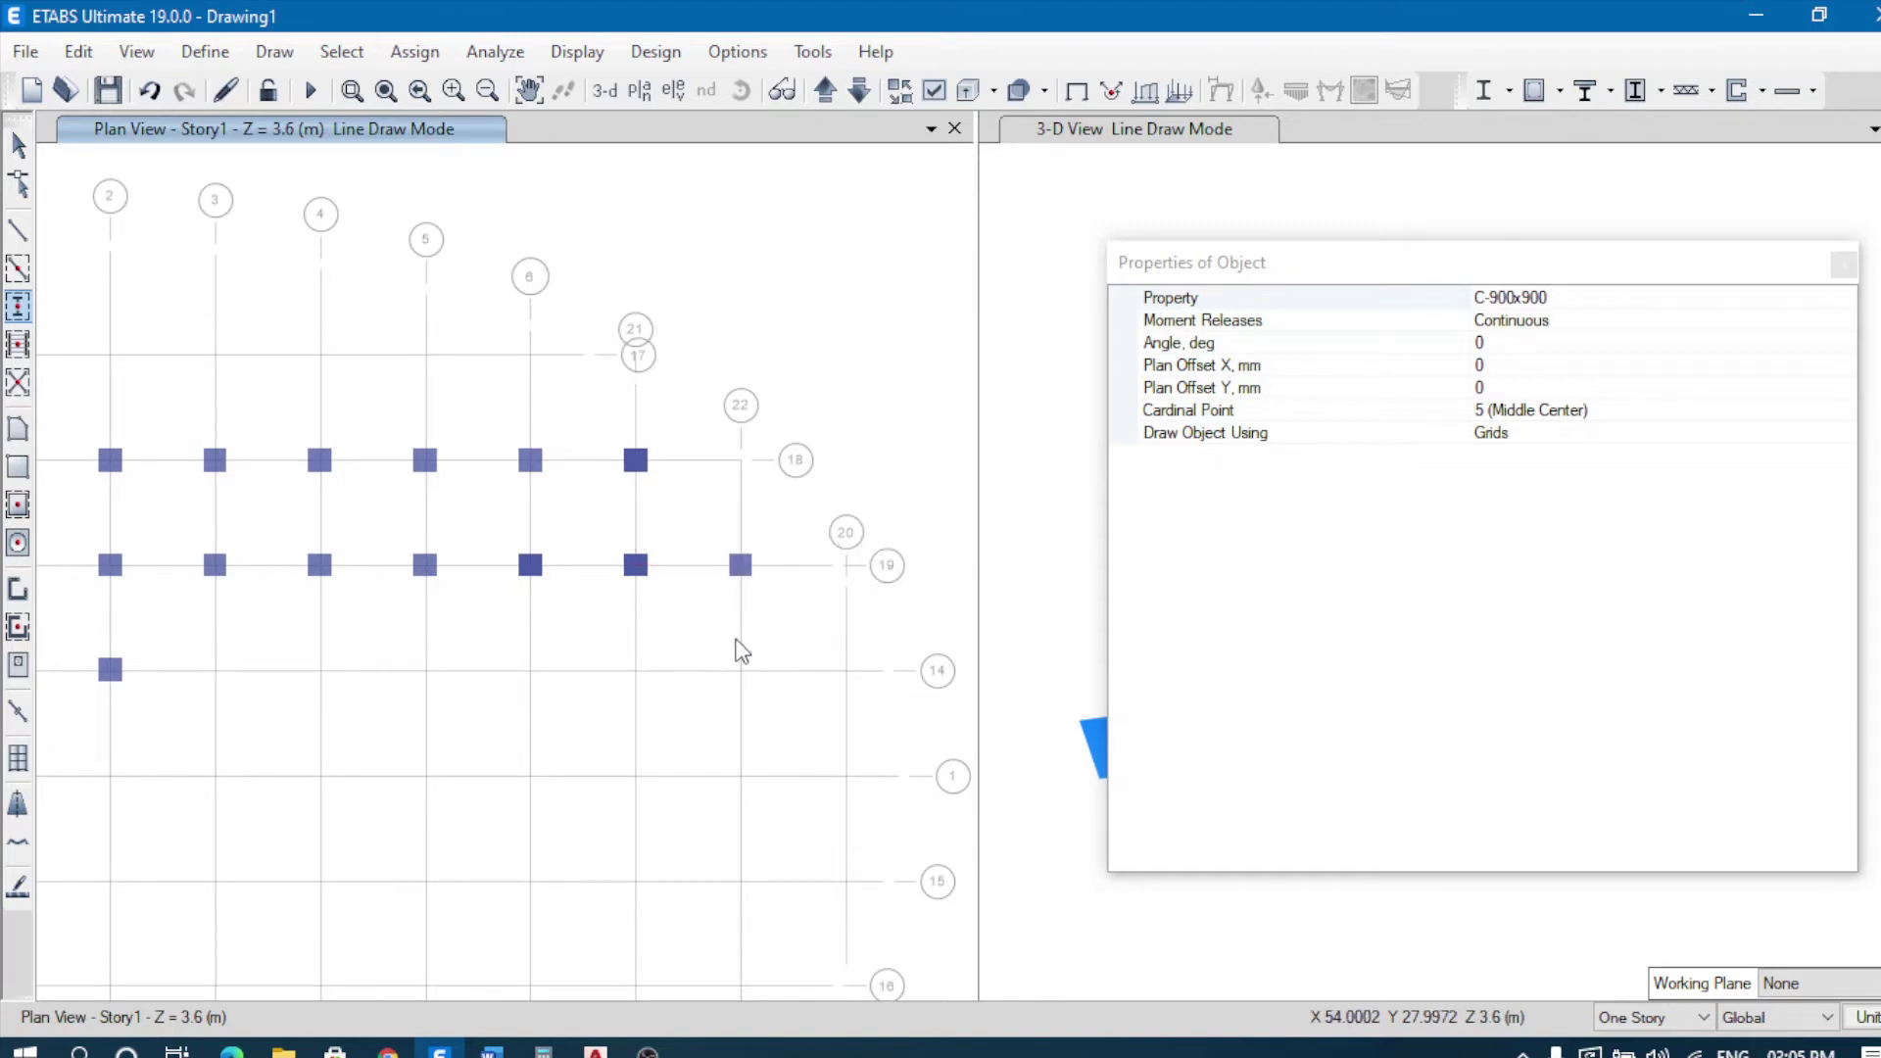
# Step: Place six C-900x900 columns along grid line 14 at grids 22, 21, 6, 5, 4 and 3
pyautogui.click(741, 671)
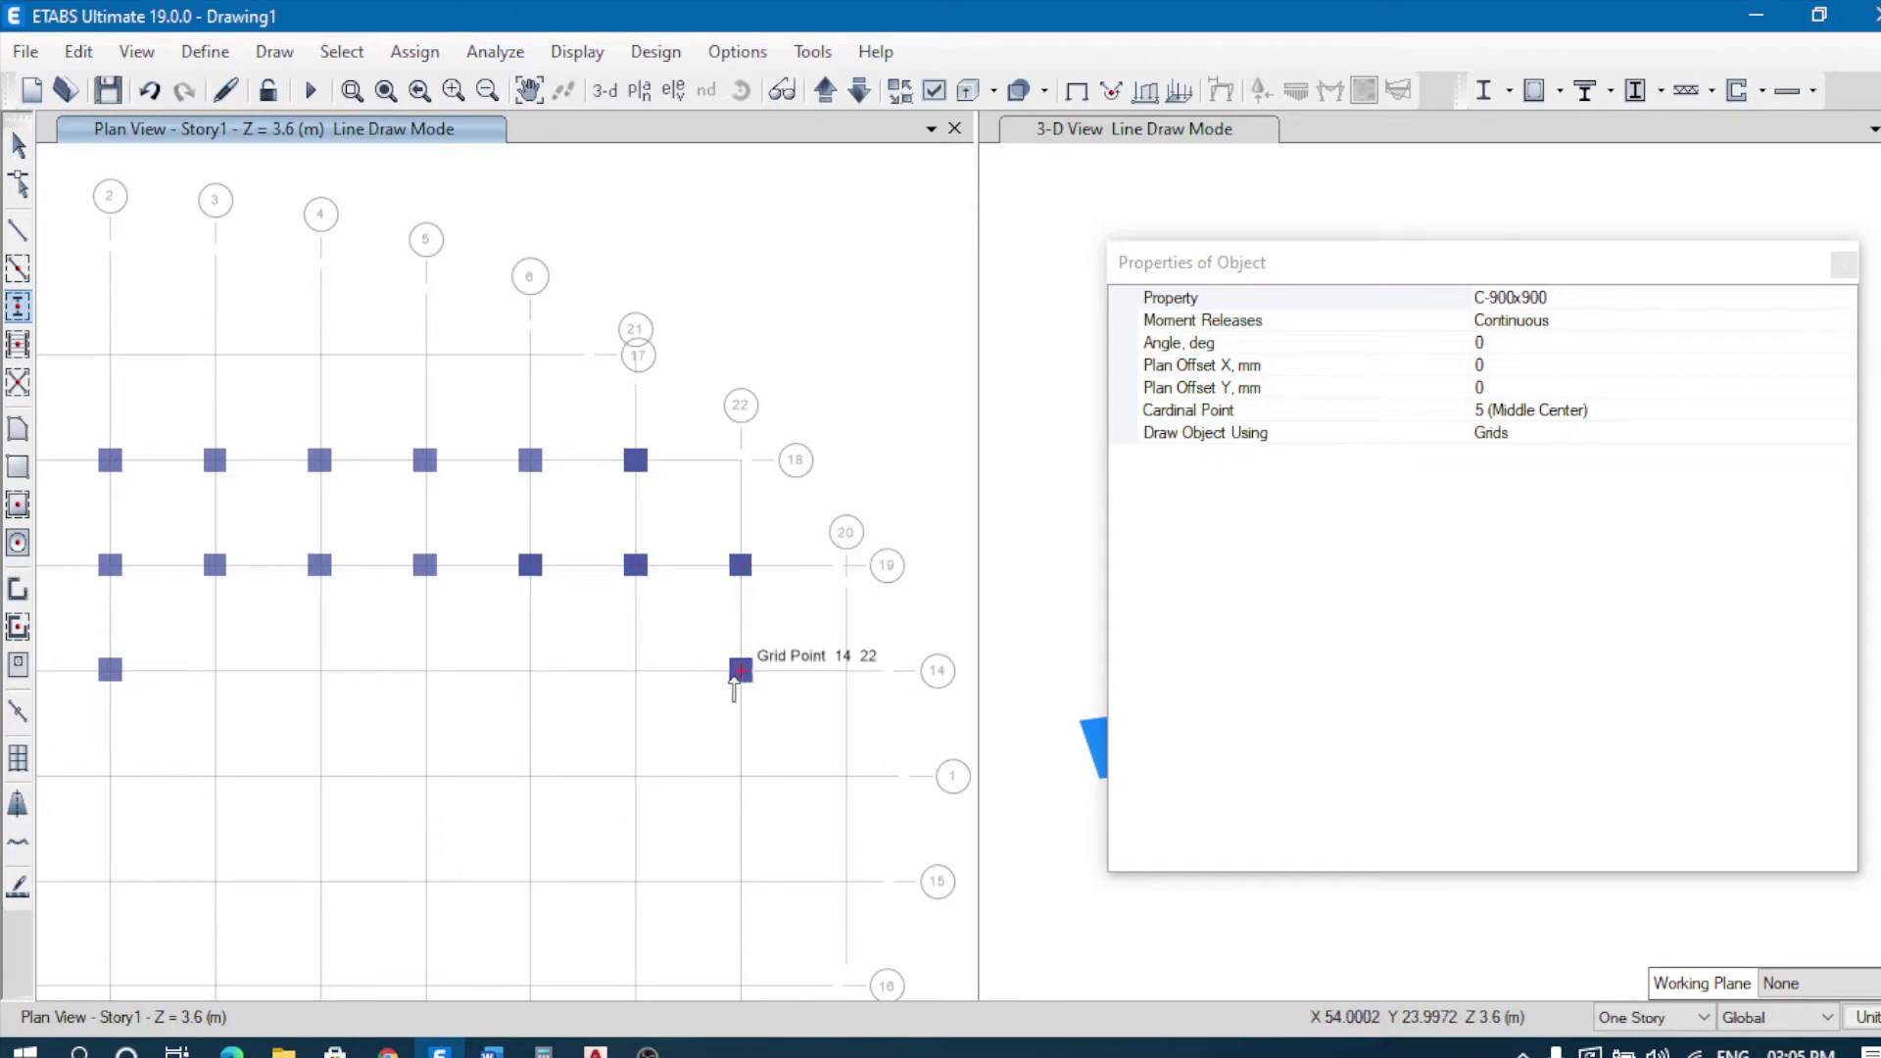
pyautogui.click(636, 671)
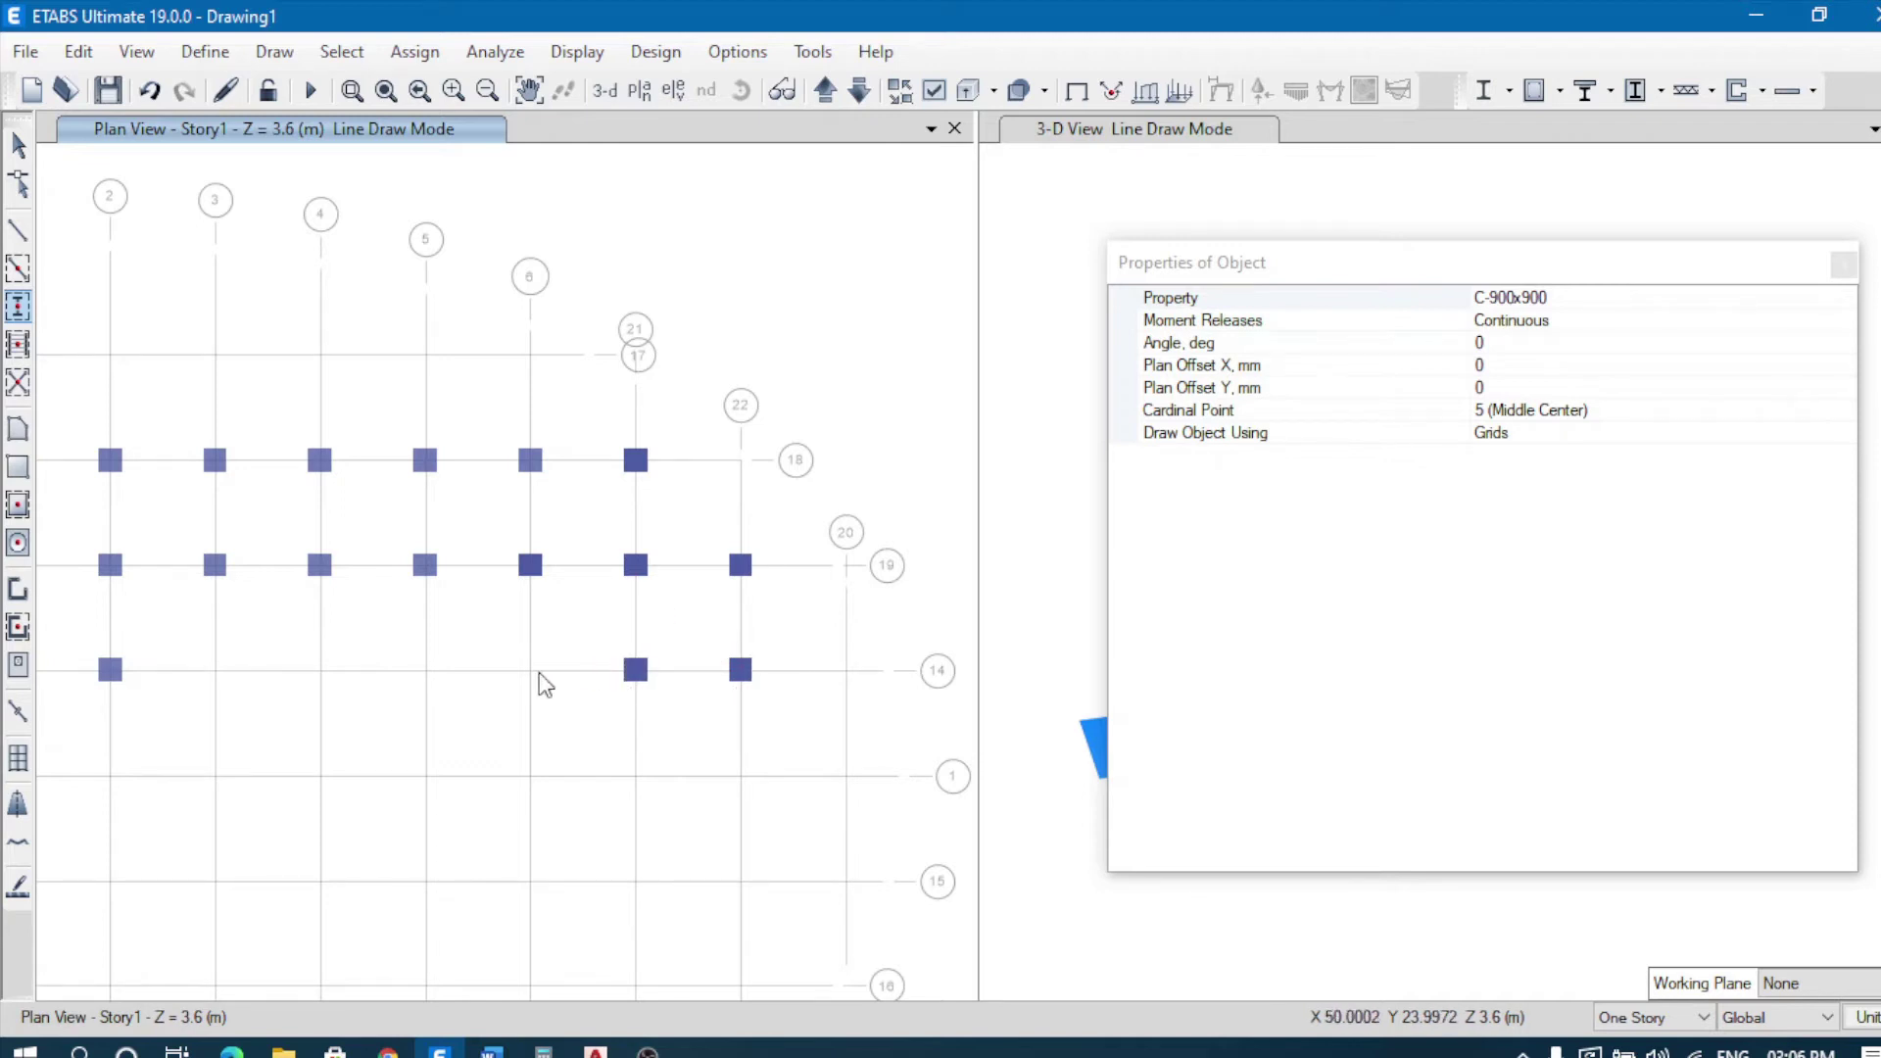
pyautogui.click(530, 672)
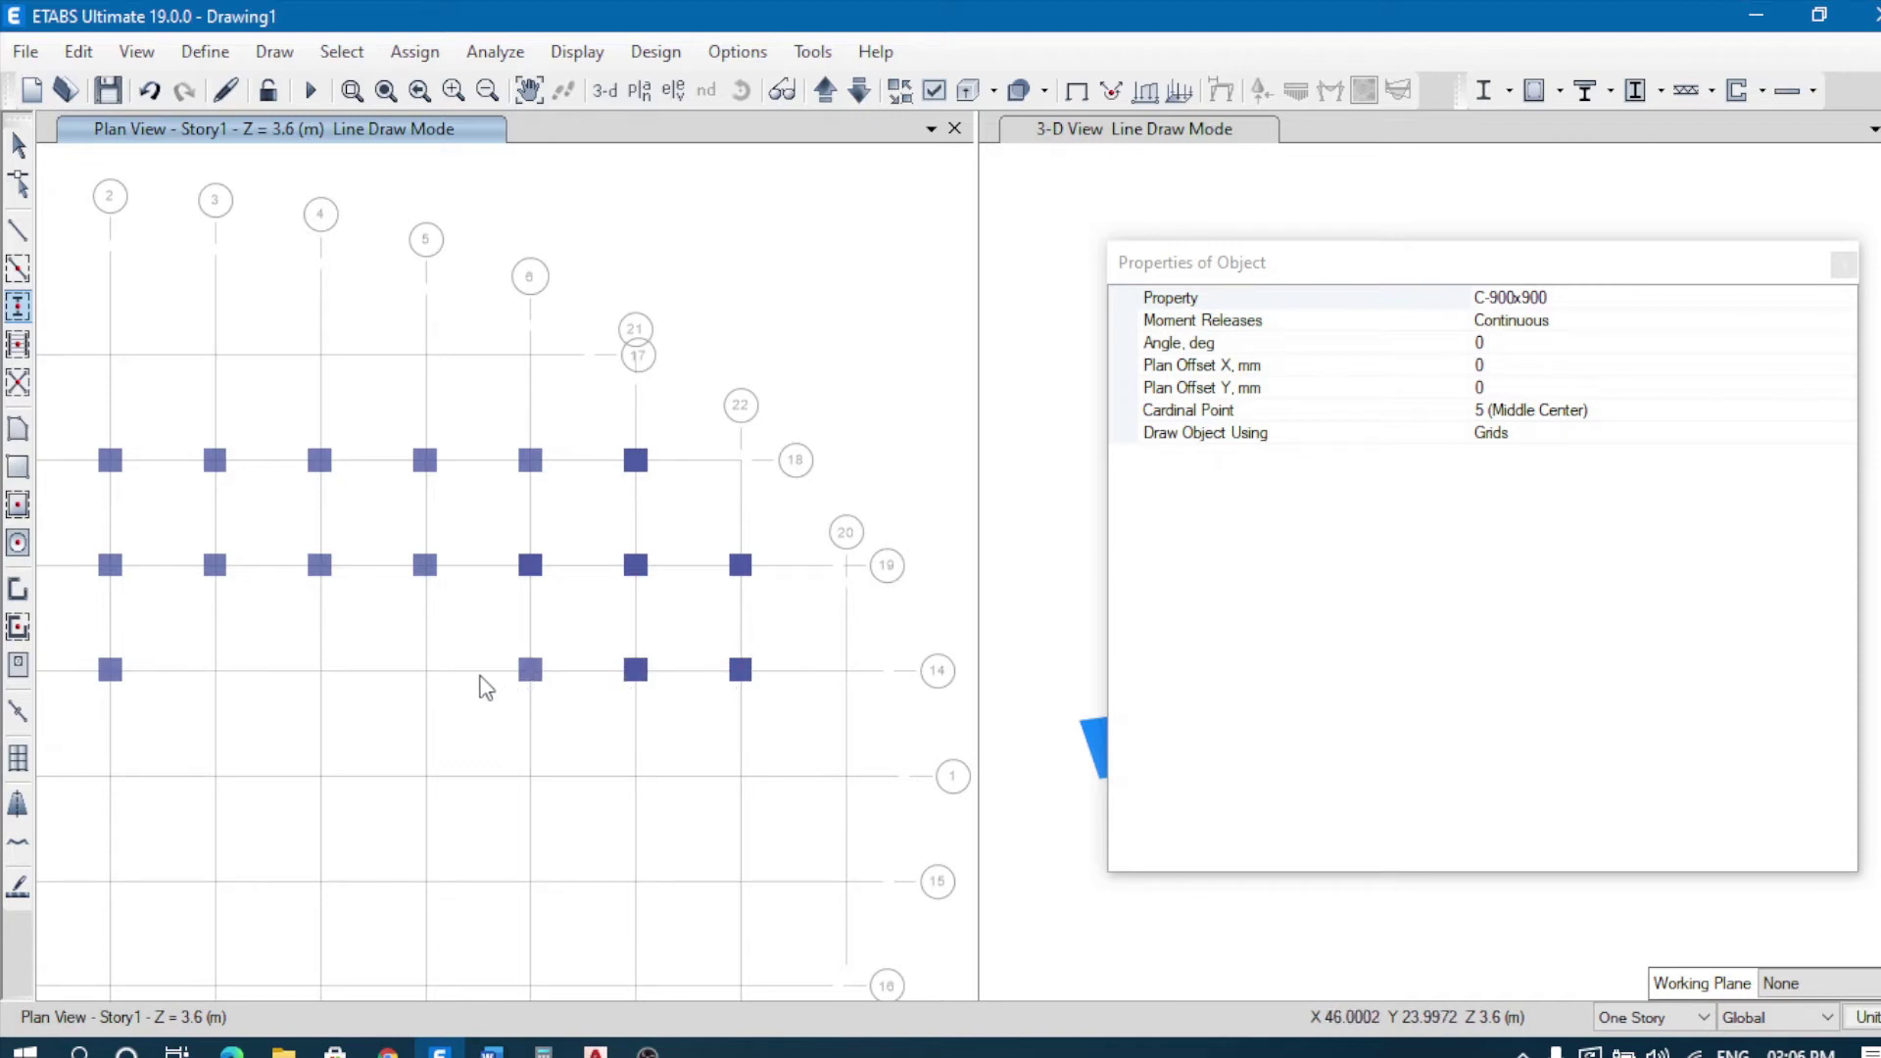
pyautogui.click(425, 671)
pyautogui.click(320, 671)
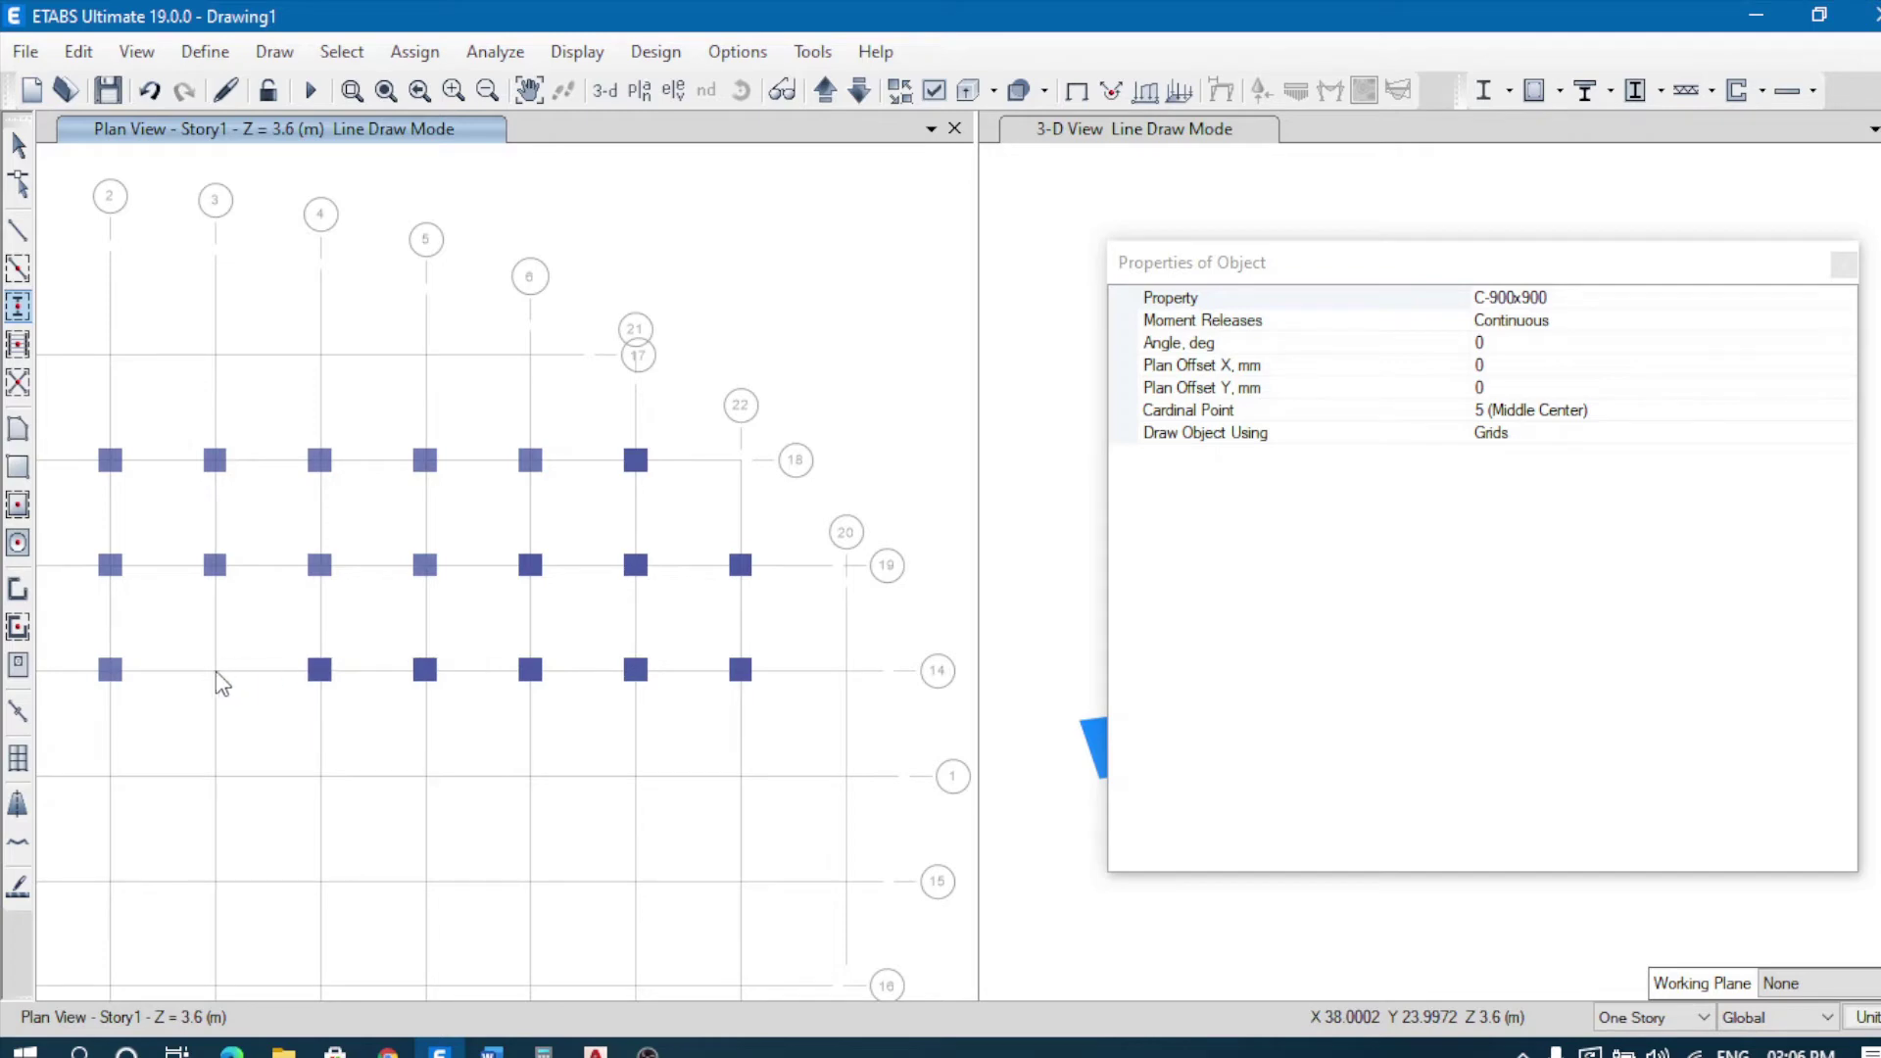
pyautogui.click(215, 670)
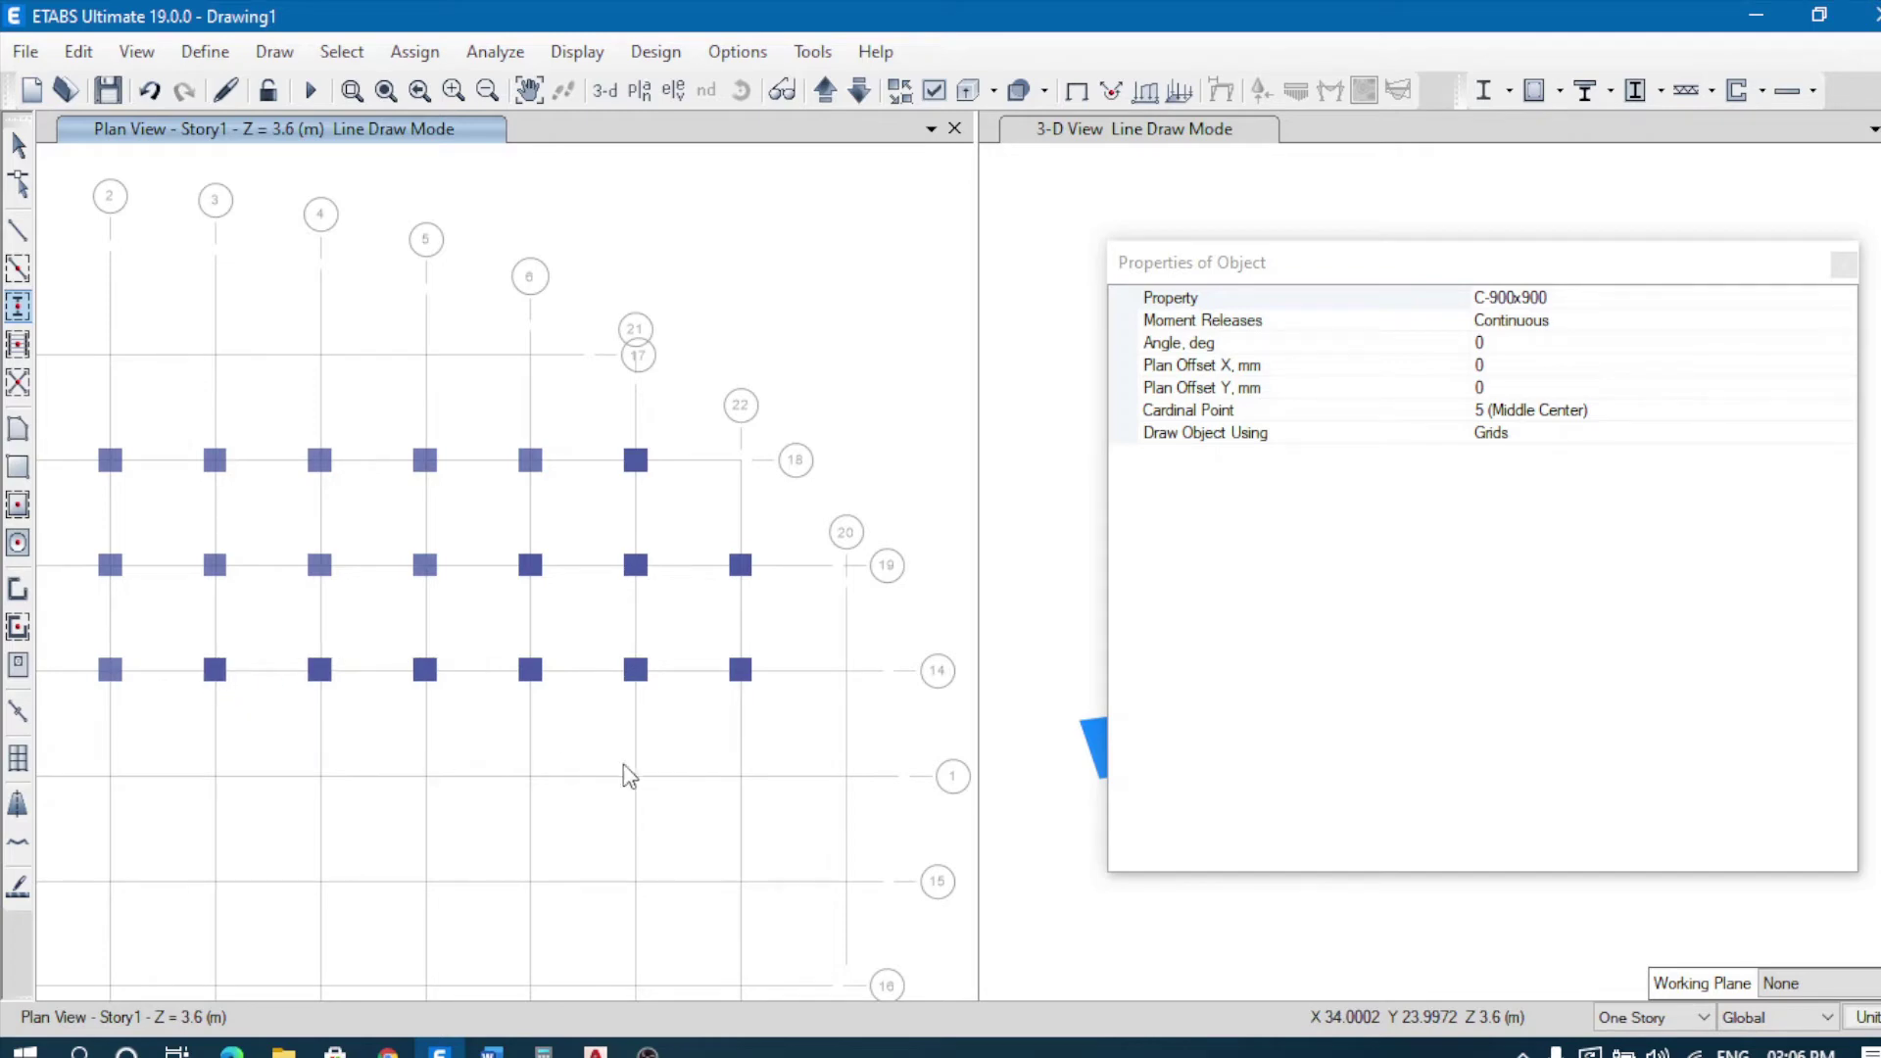
# Step: Place seven C-900x900 columns along grid line 1 at consecutive intersections from grid 22 to grid 2
pyautogui.click(740, 777)
pyautogui.click(636, 777)
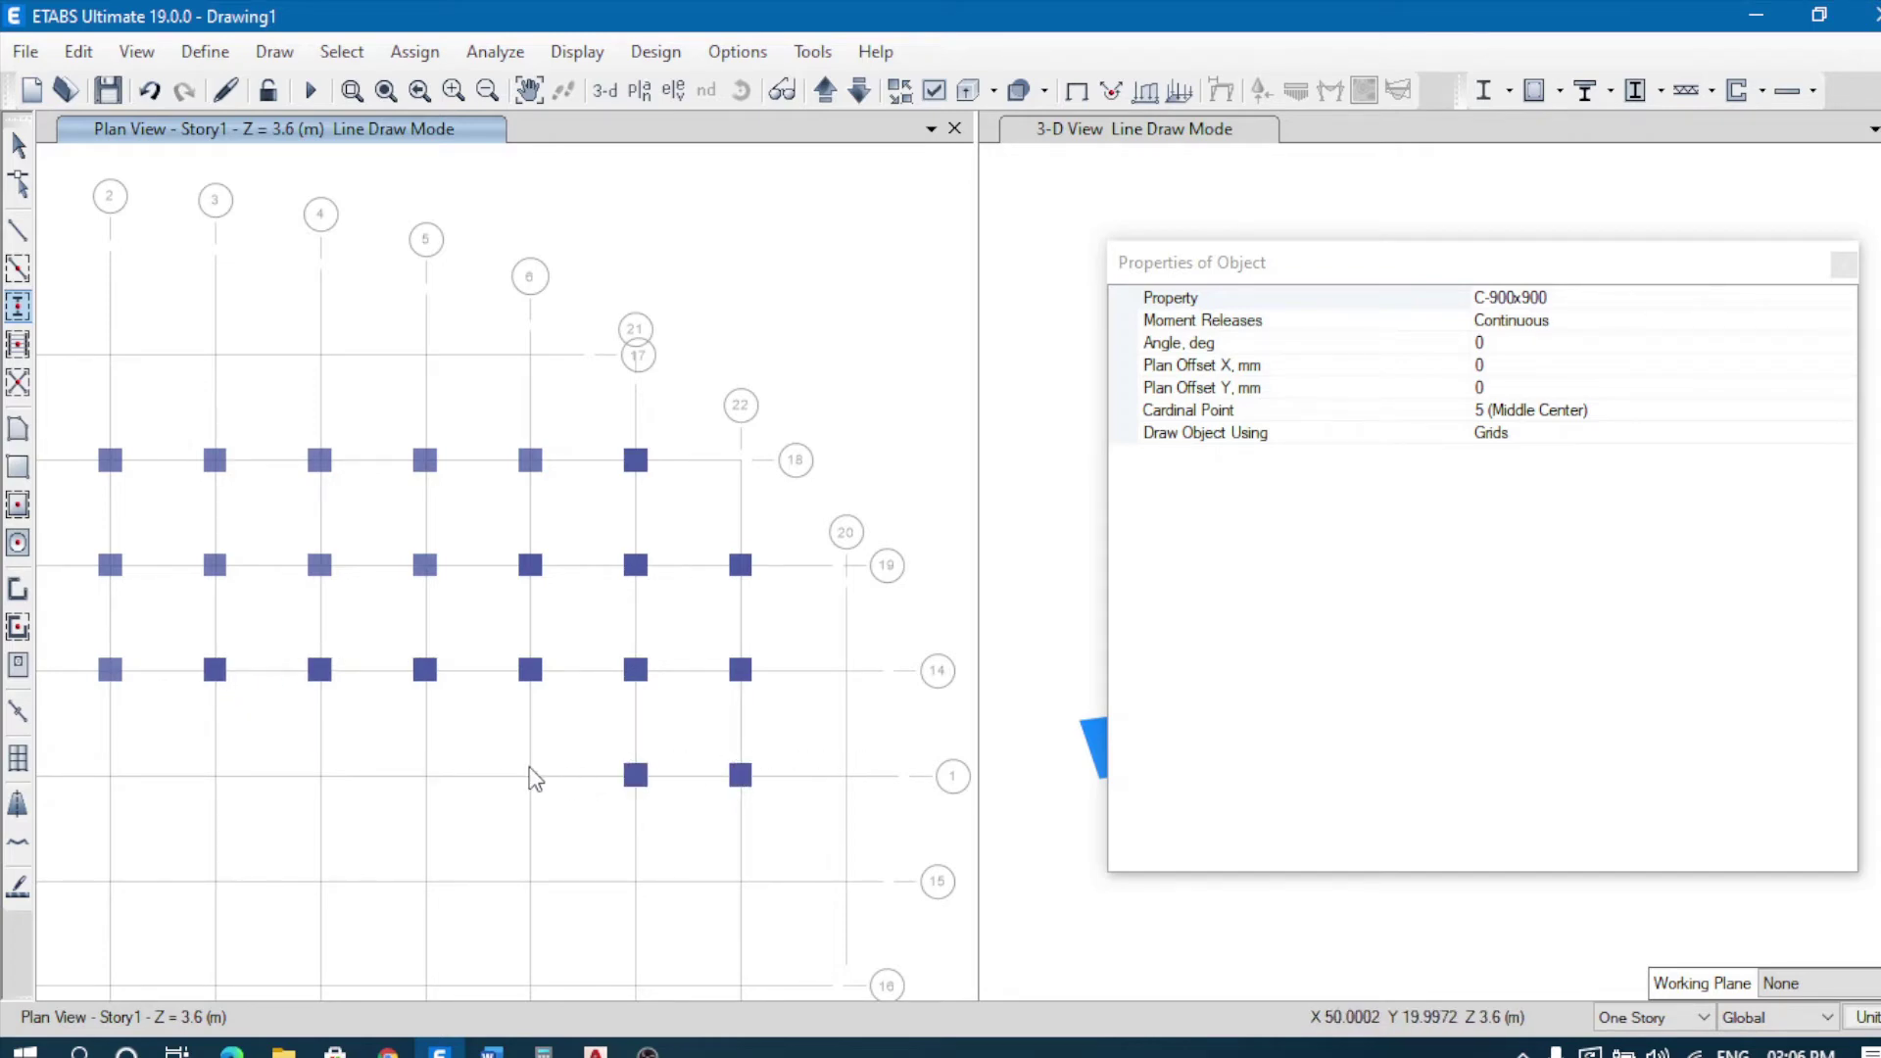
pyautogui.click(529, 776)
pyautogui.click(426, 777)
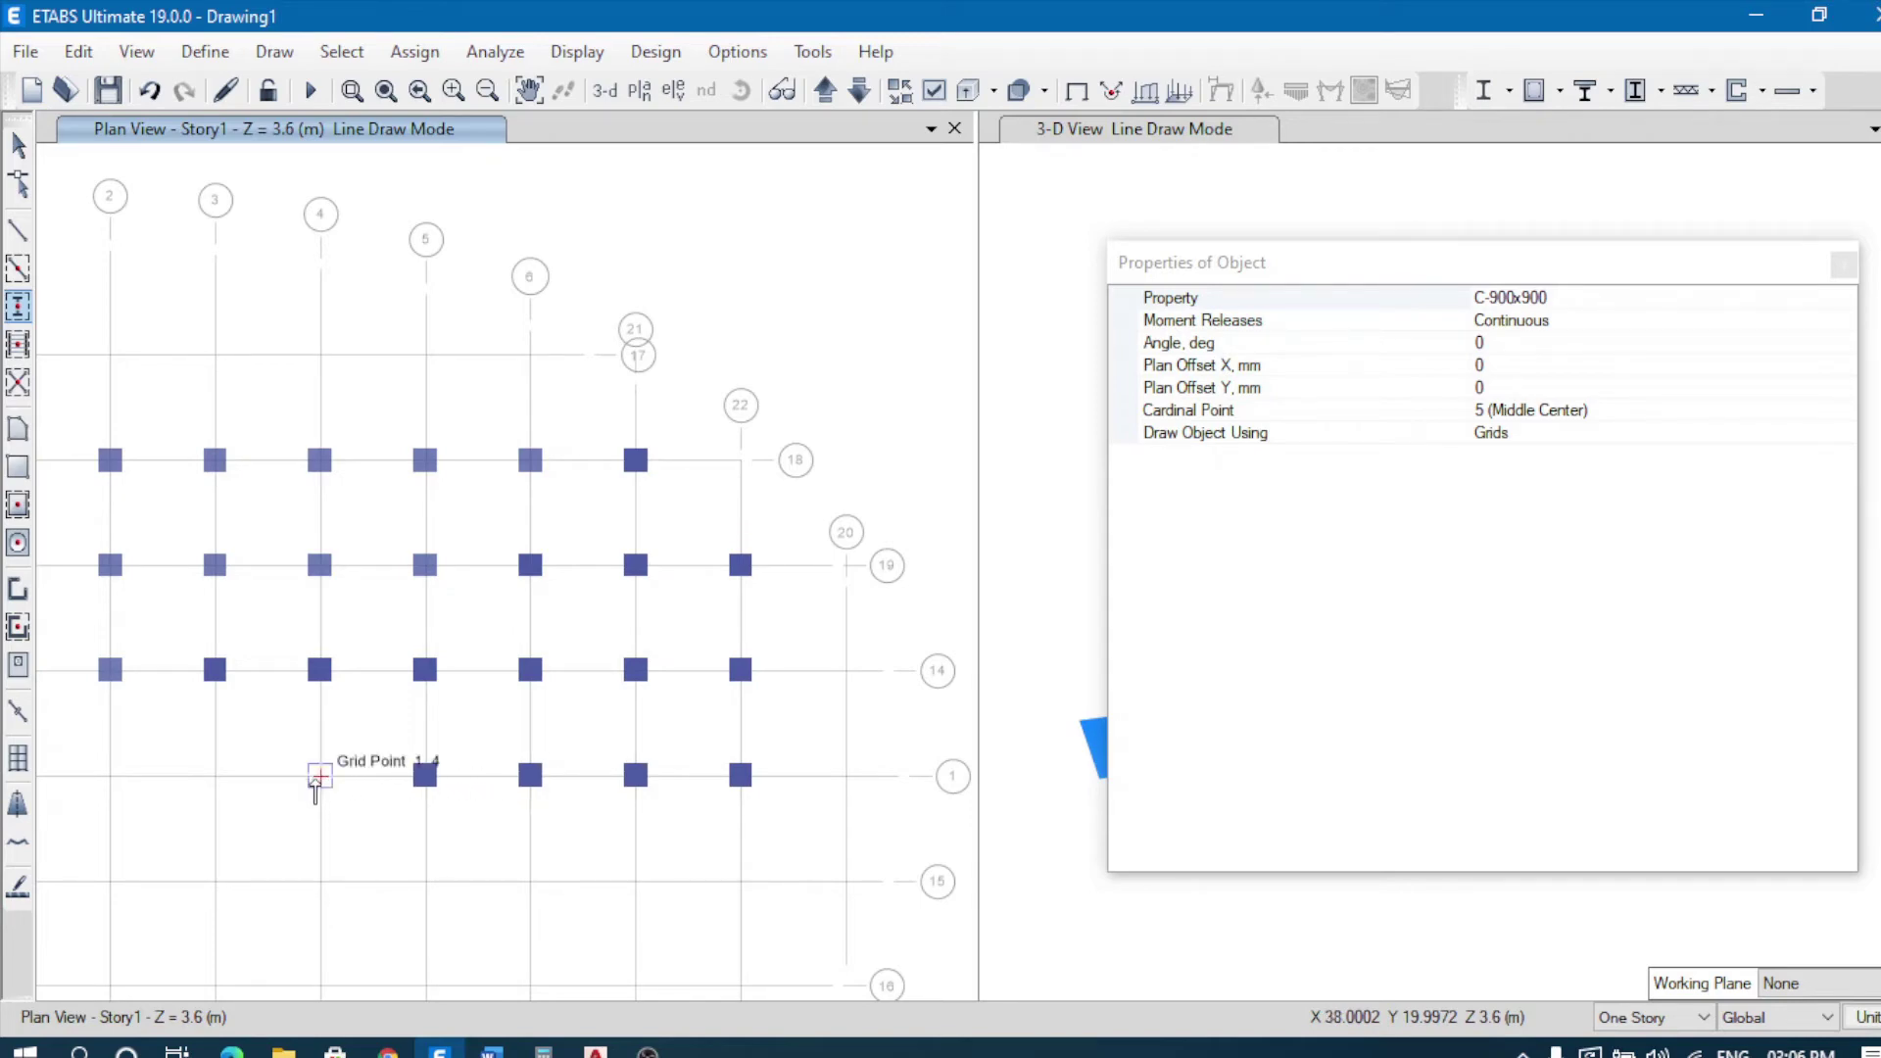
pyautogui.click(320, 776)
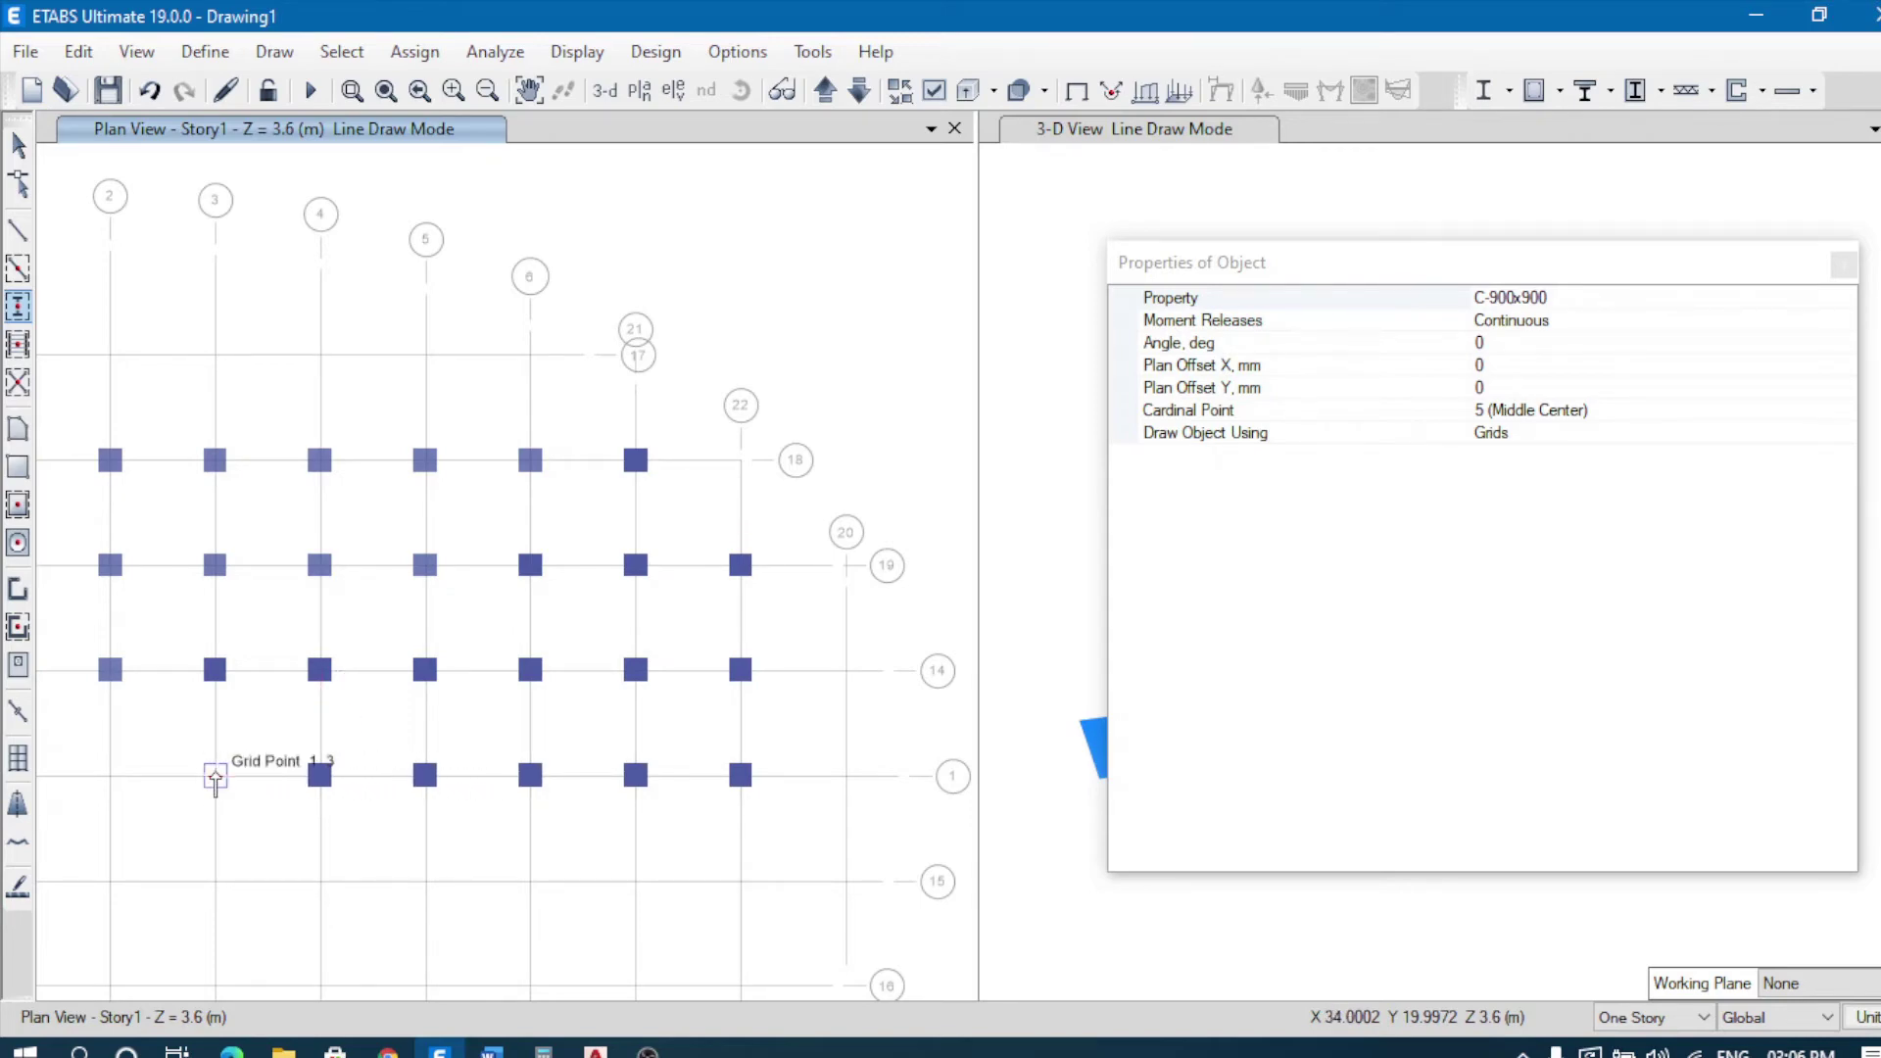
pyautogui.click(216, 776)
pyautogui.click(110, 776)
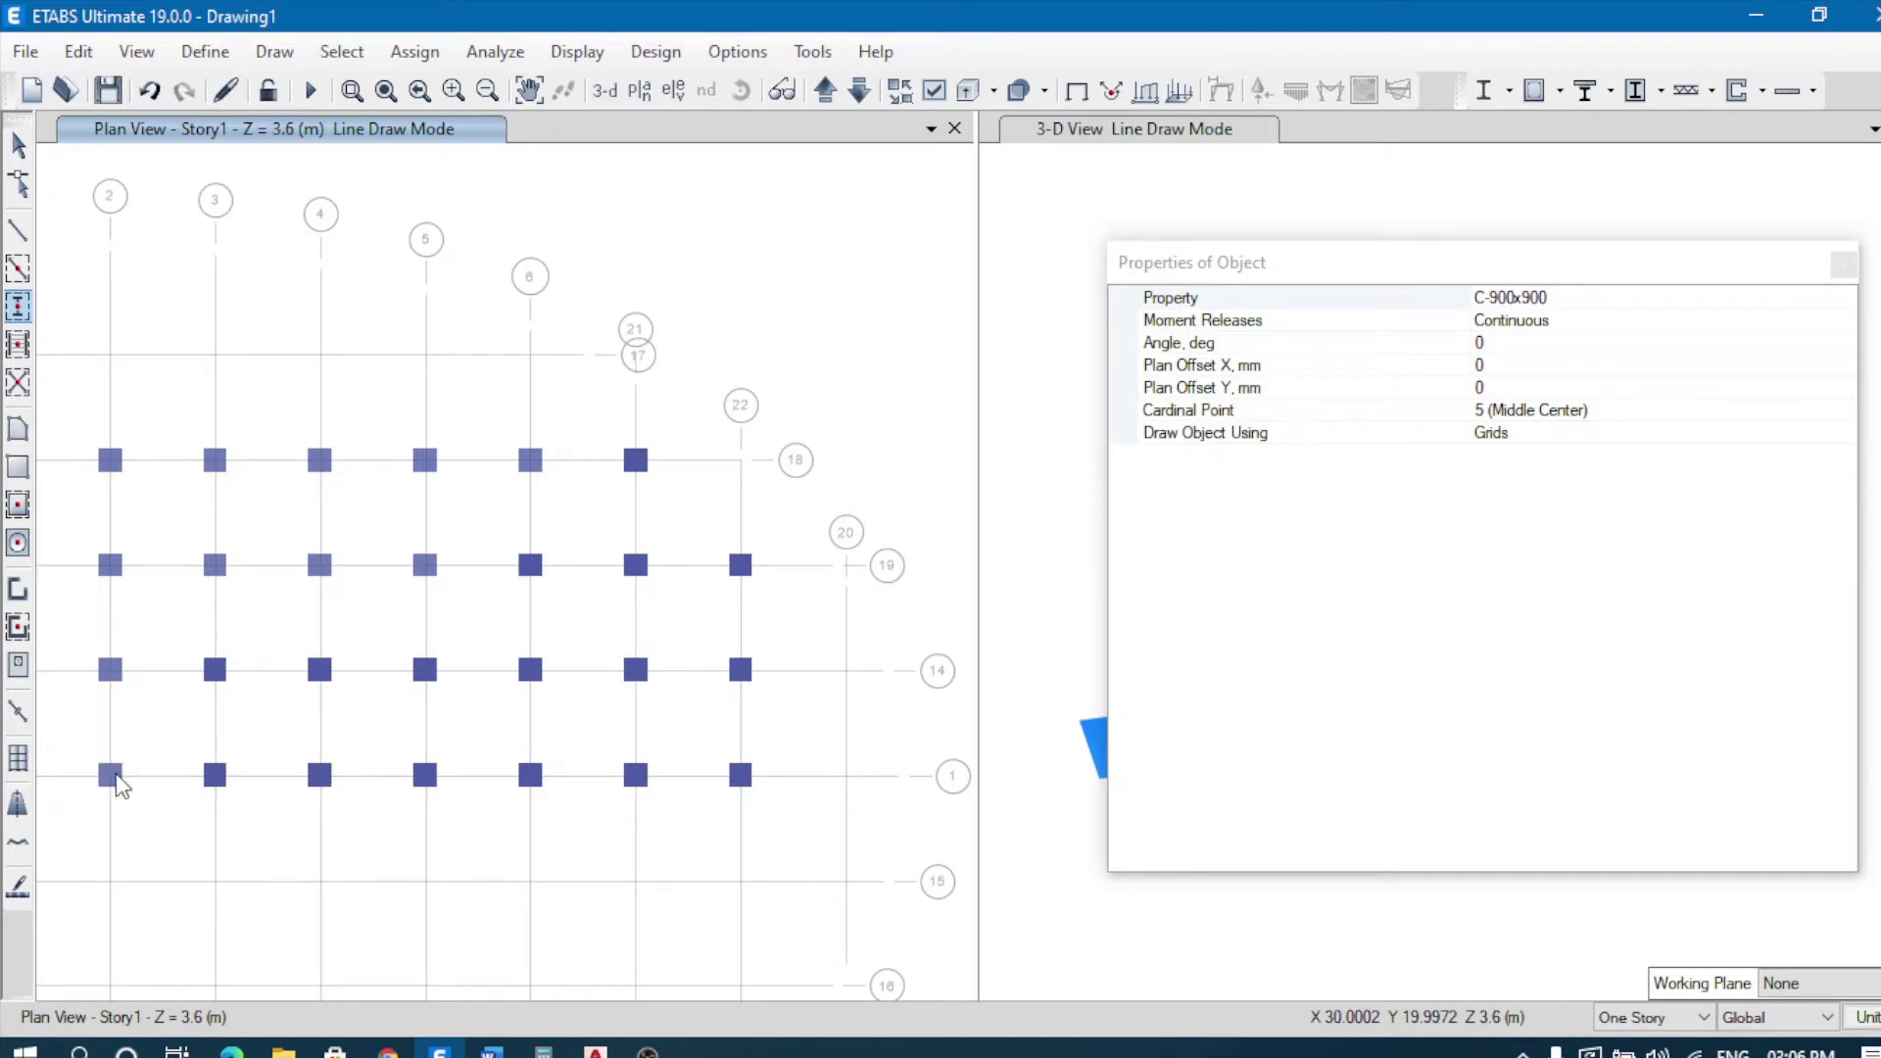
# Step: Place a C-900x900 column at grids 12 and 14, plus six along grid line 1 from grid 12 to grid 7
pyautogui.scroll(-5, 508, 590)
pyautogui.scroll(3, 420, 627)
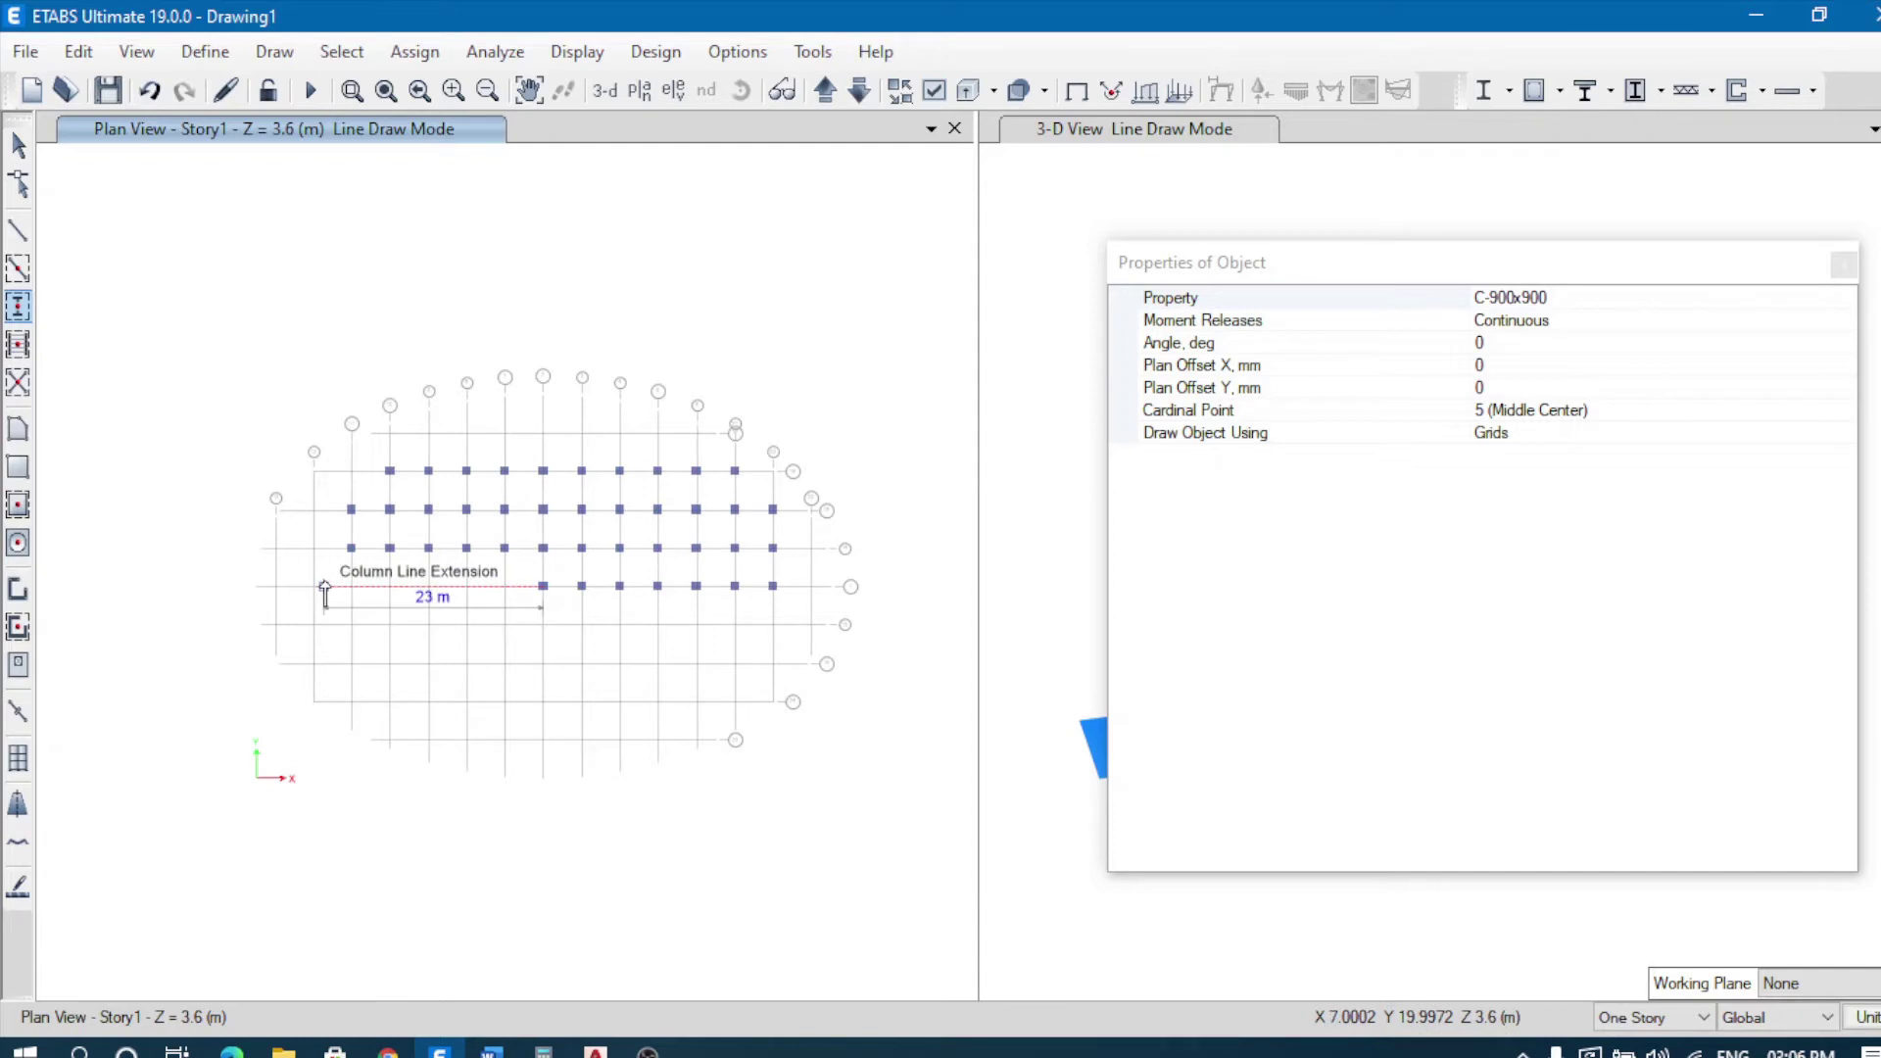
pyautogui.scroll(3, 325, 594)
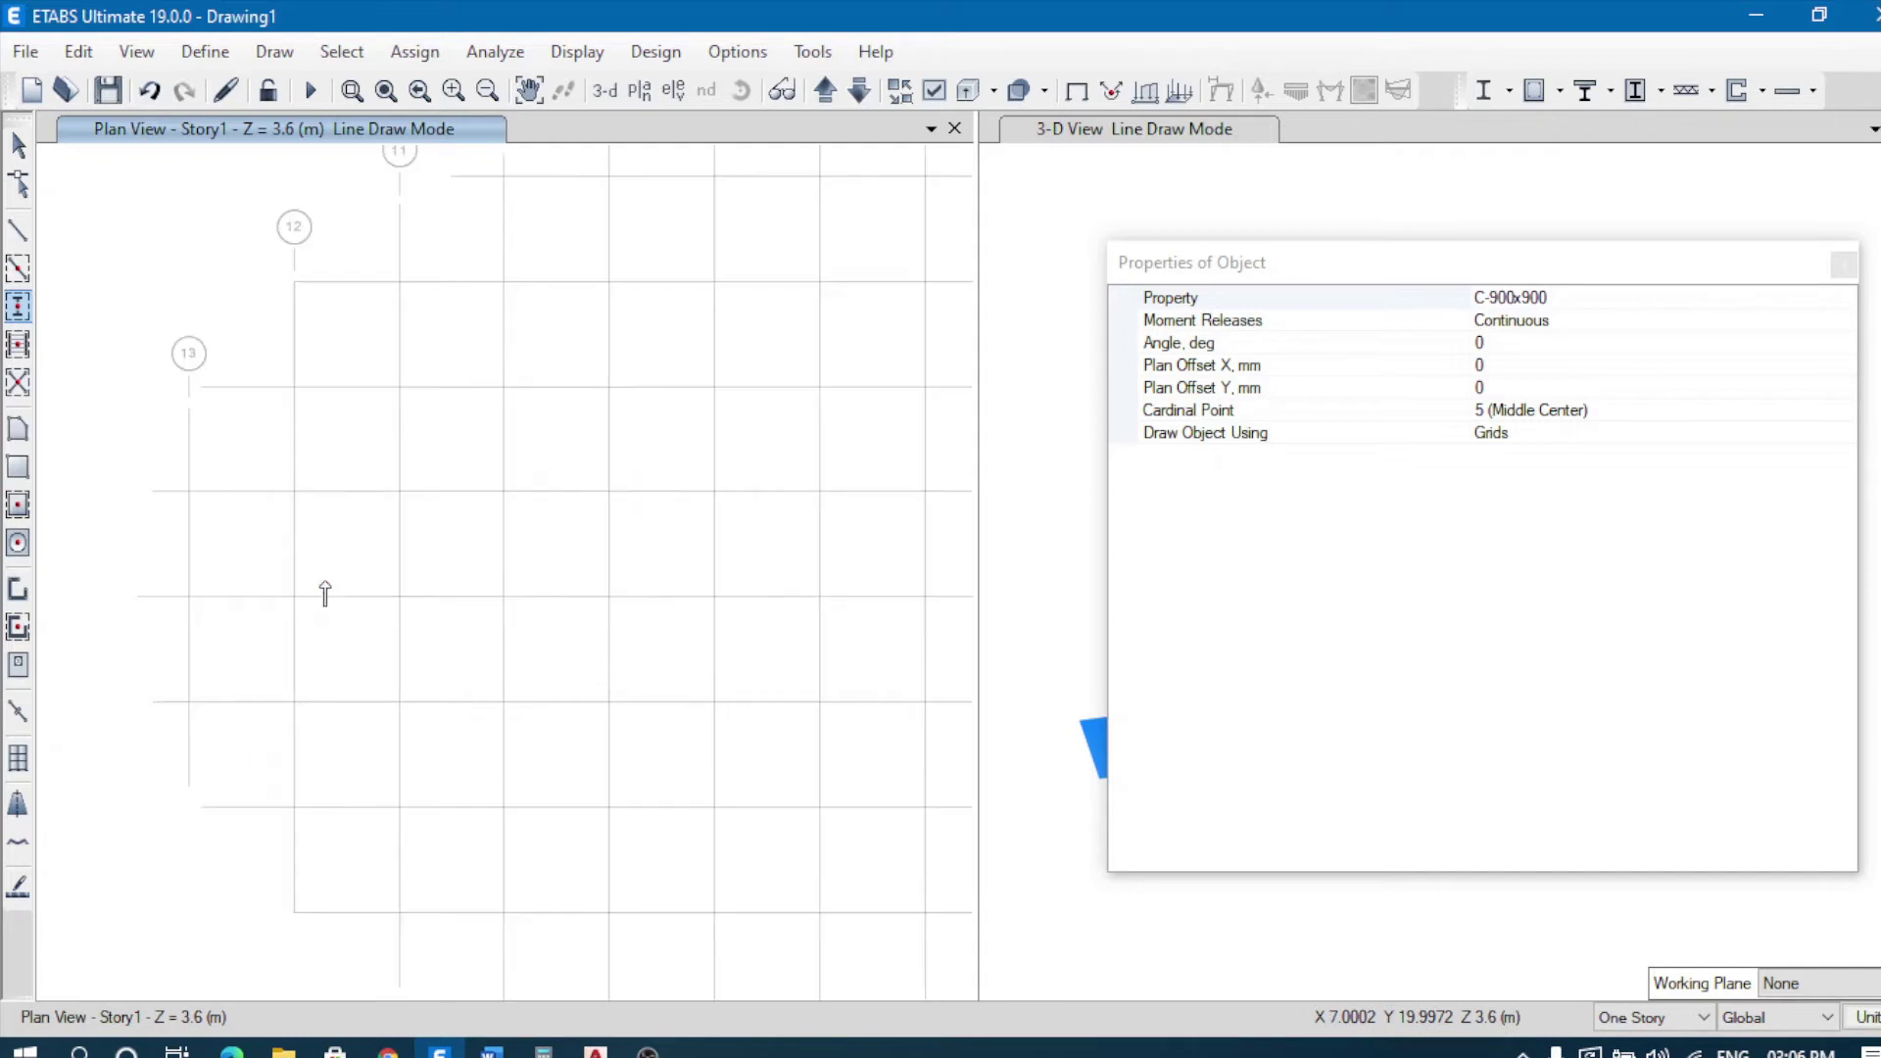
pyautogui.click(293, 492)
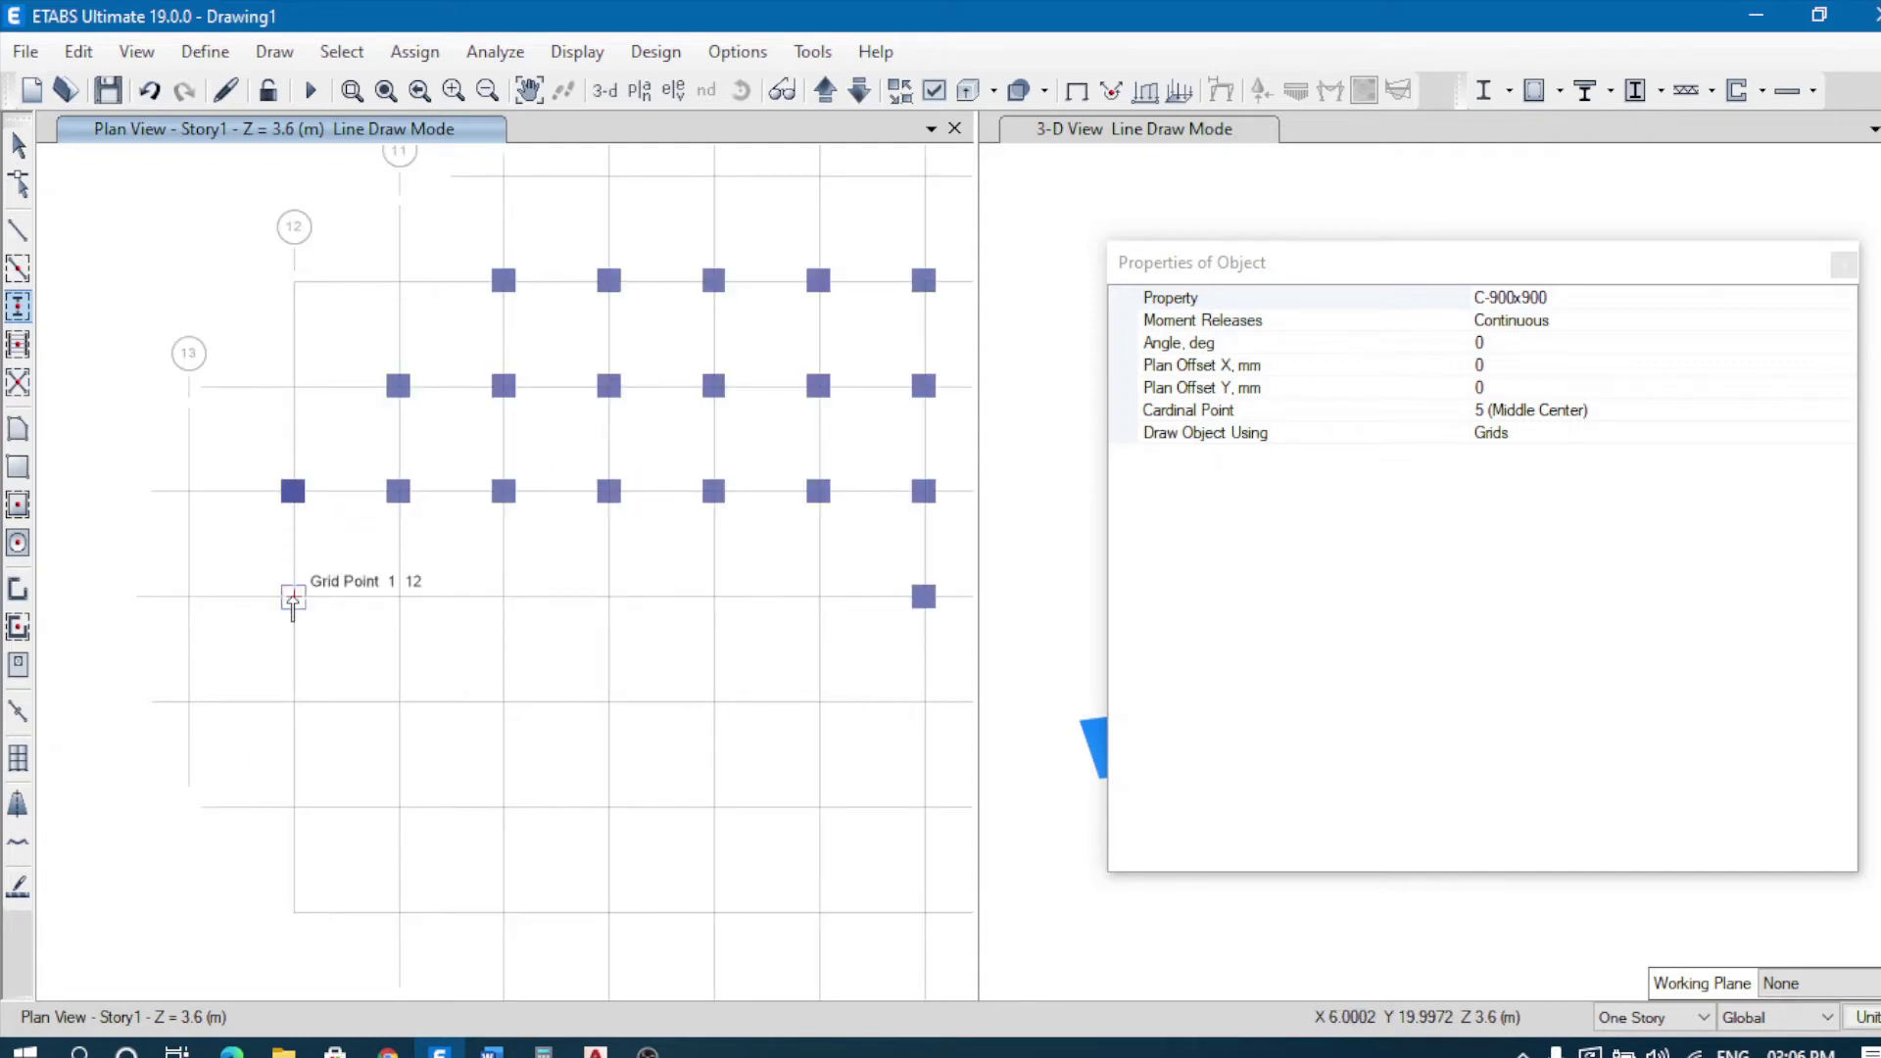
pyautogui.click(294, 597)
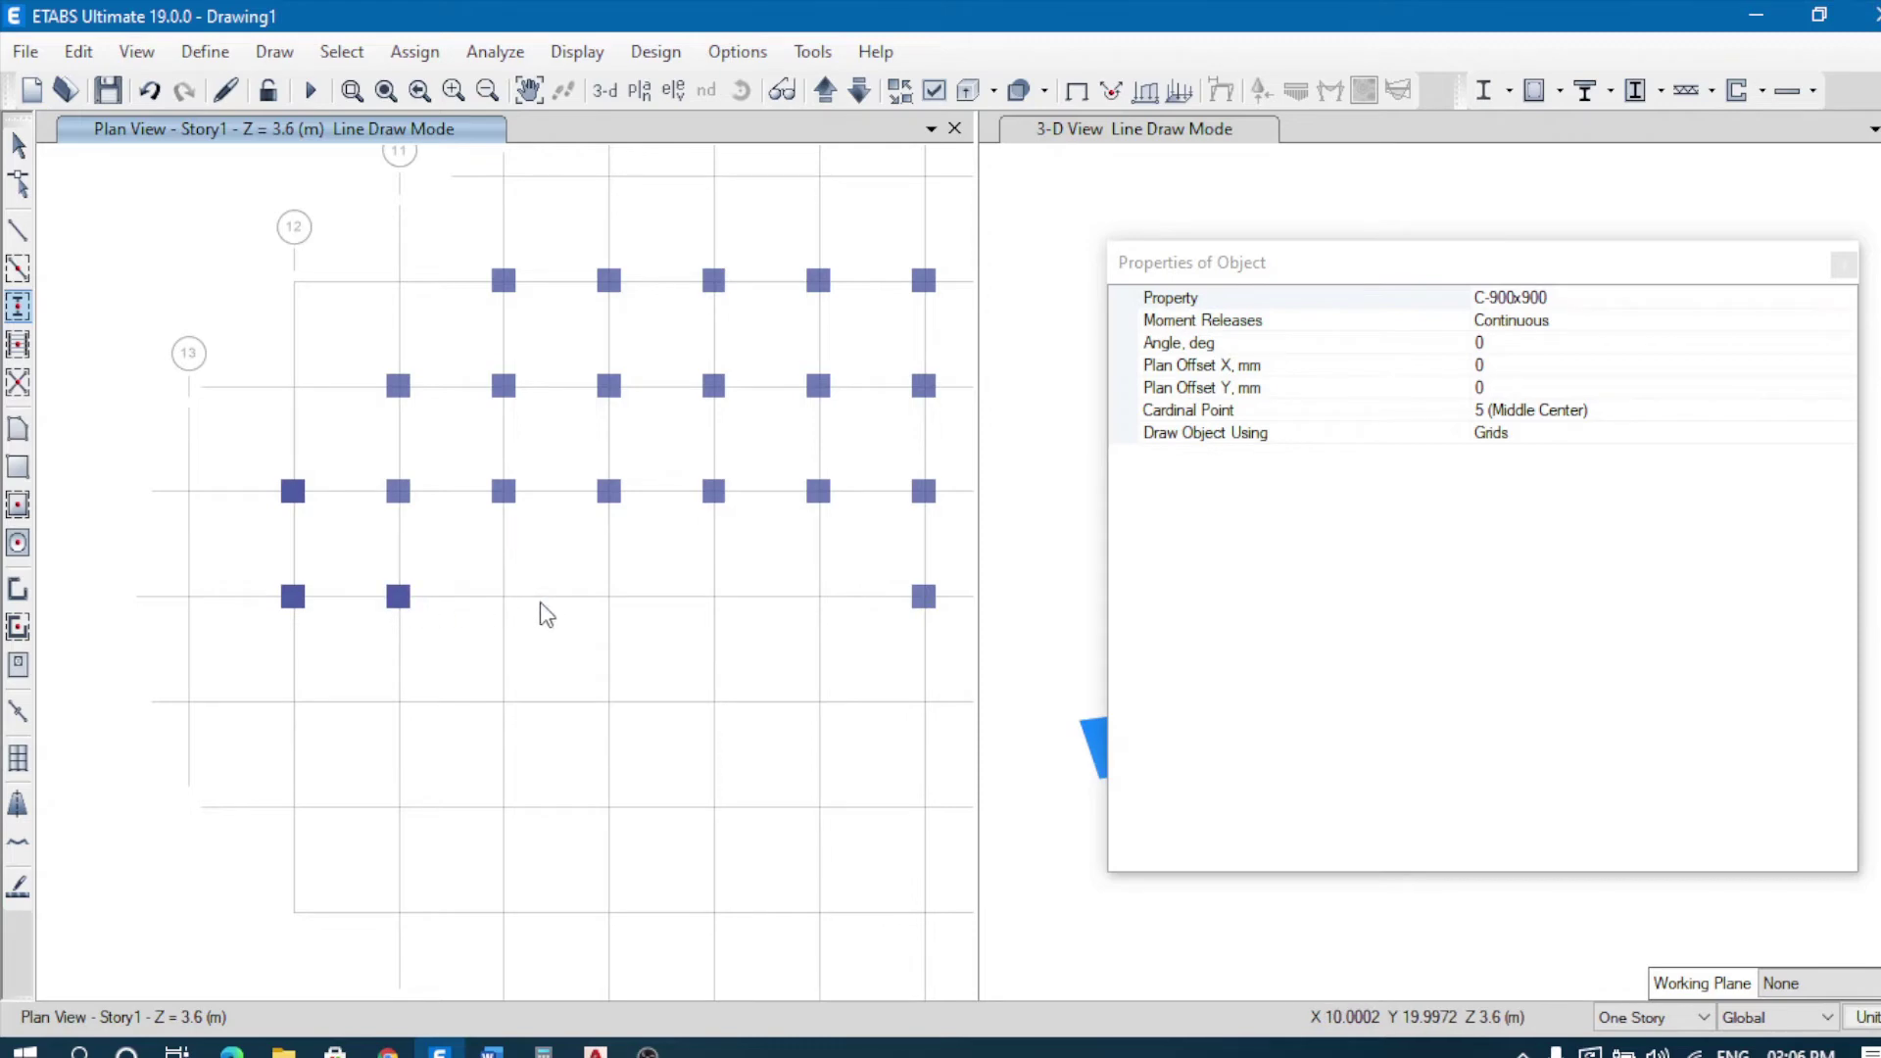
pyautogui.click(503, 597)
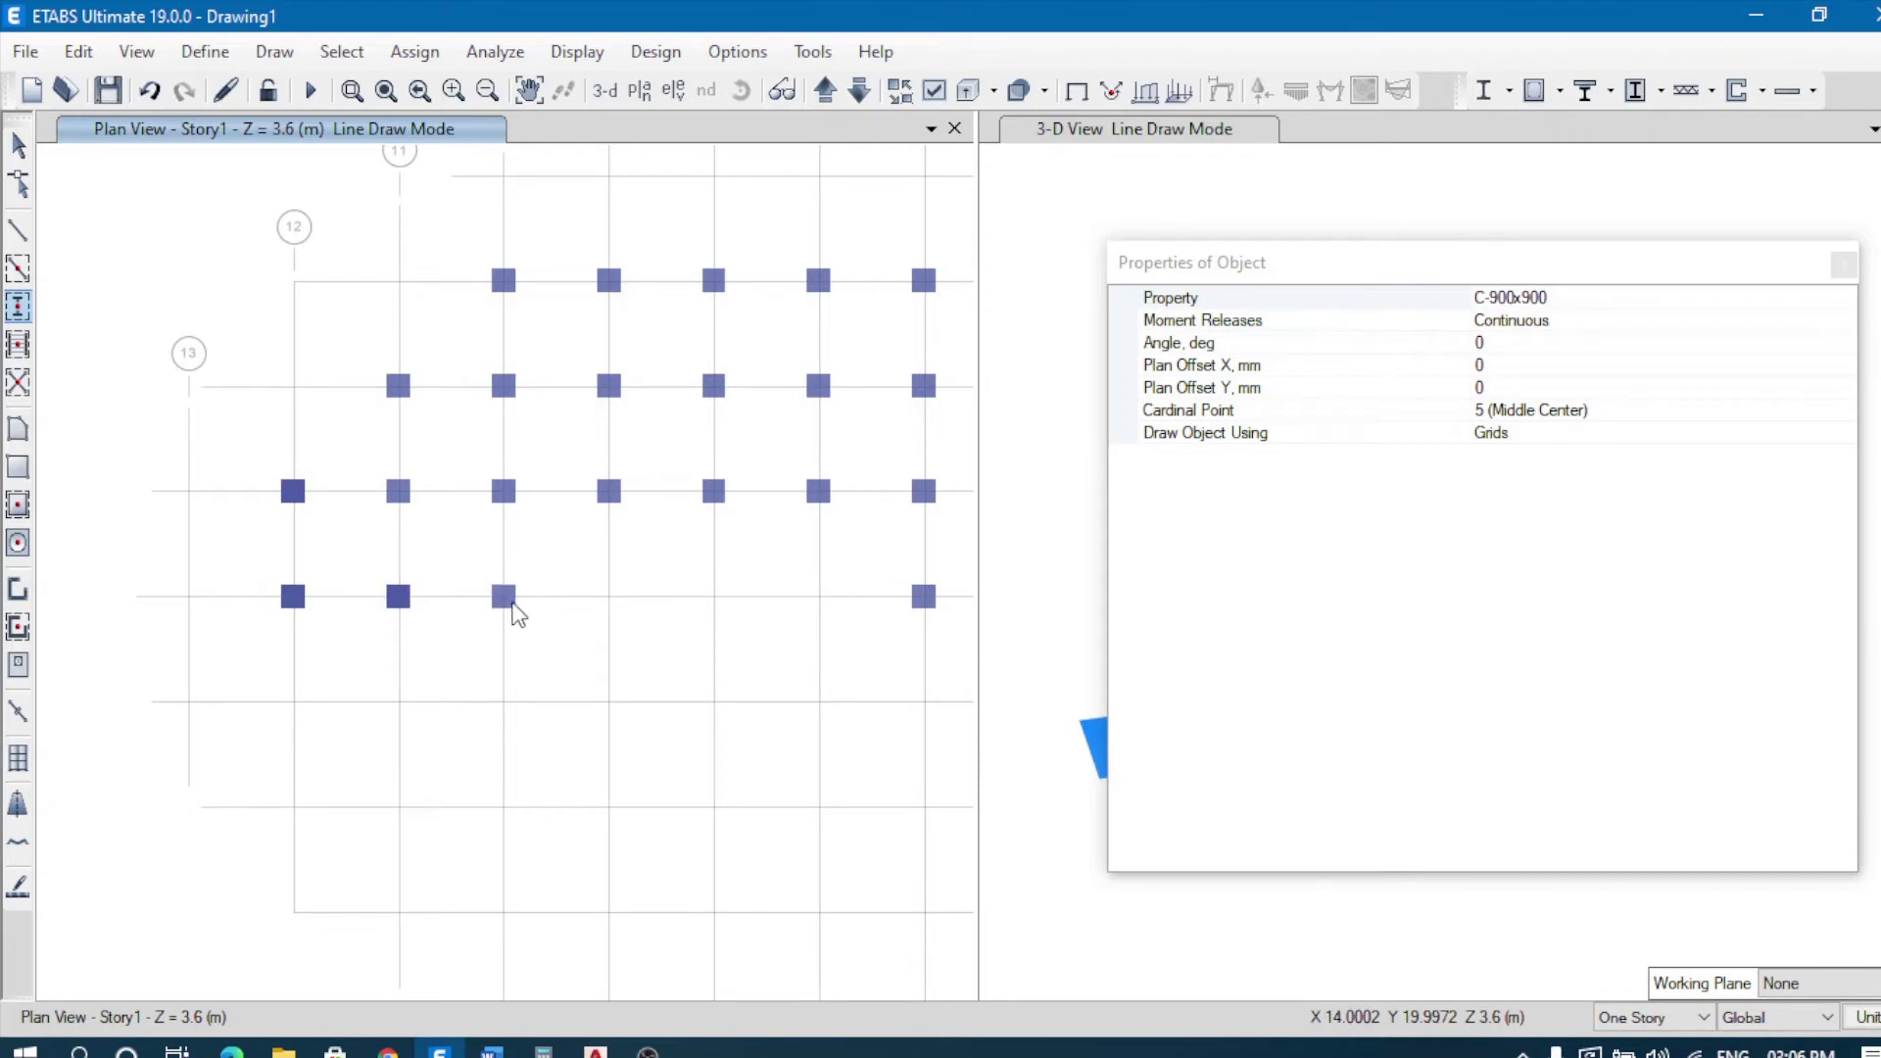
pyautogui.click(610, 599)
pyautogui.click(714, 599)
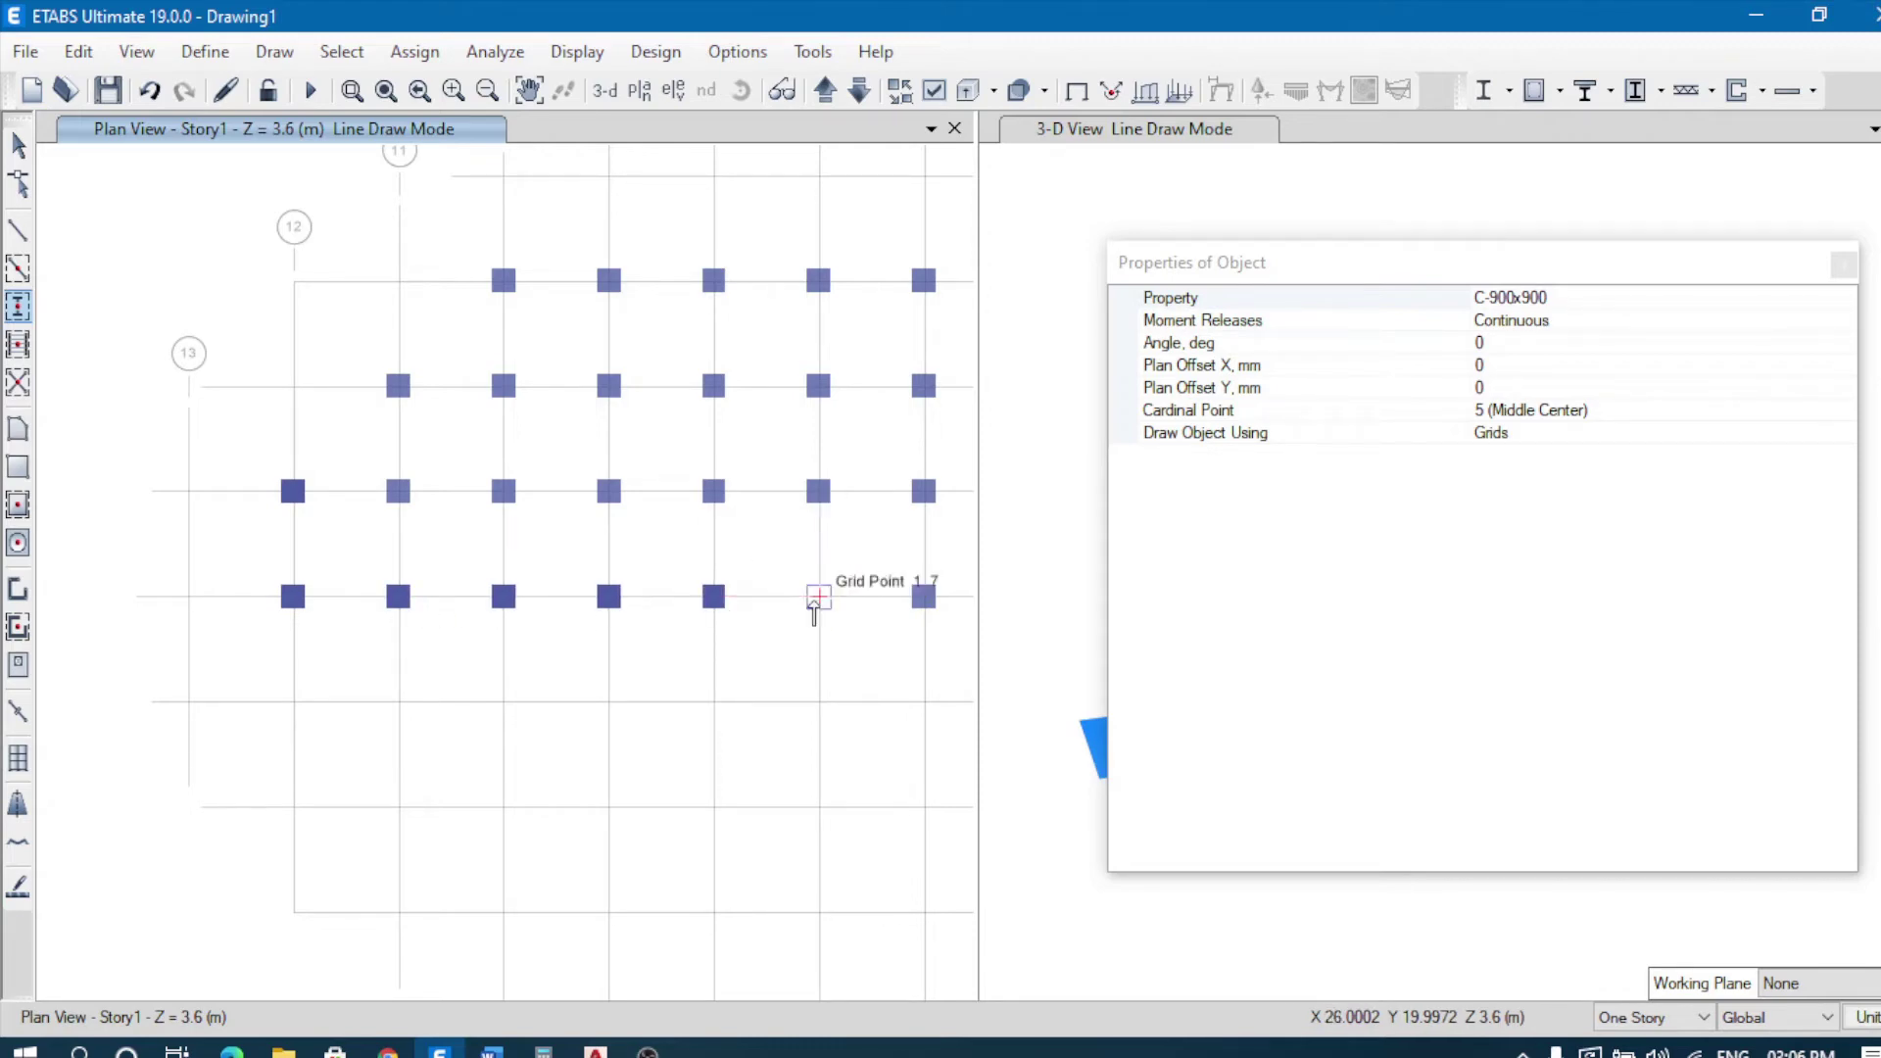
pyautogui.click(818, 599)
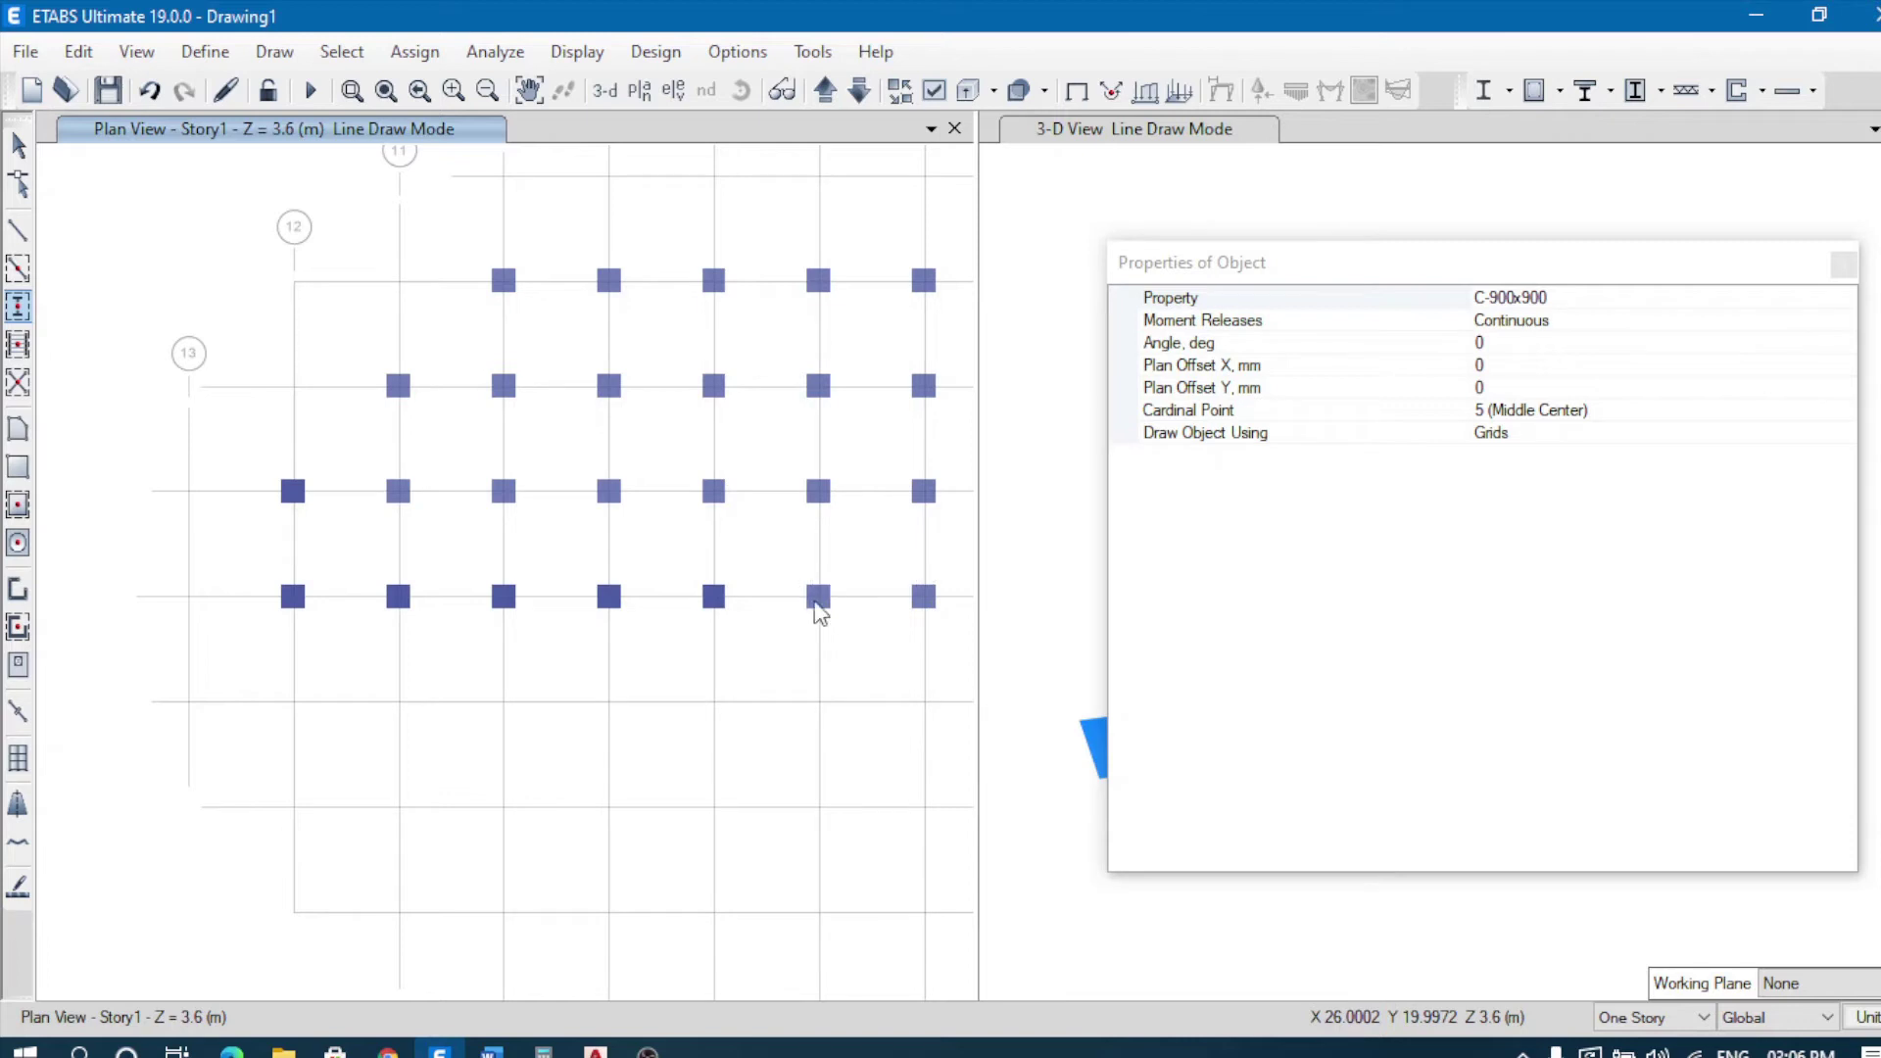
# Step: Place six C-900x900 columns at consecutive intersections along grid line 15, from grid 12 to grid 7
pyautogui.click(294, 702)
pyautogui.click(397, 702)
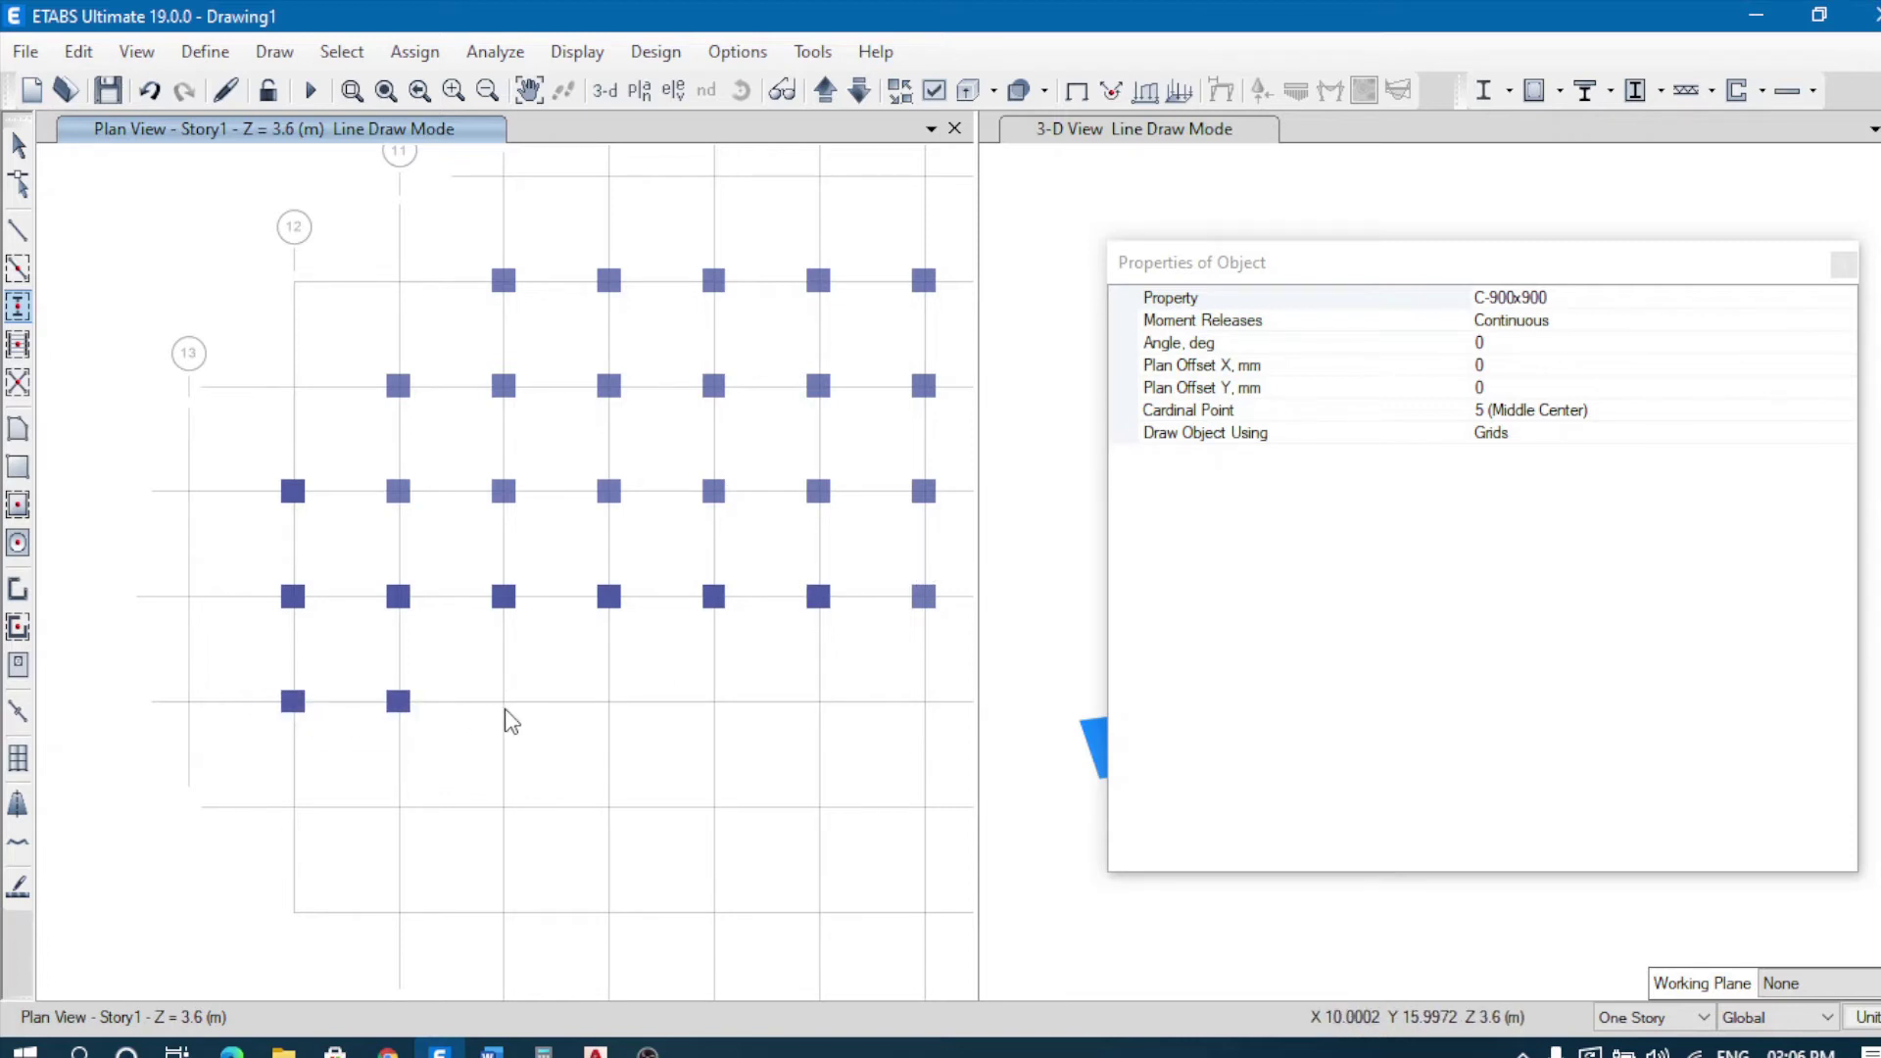
pyautogui.click(504, 701)
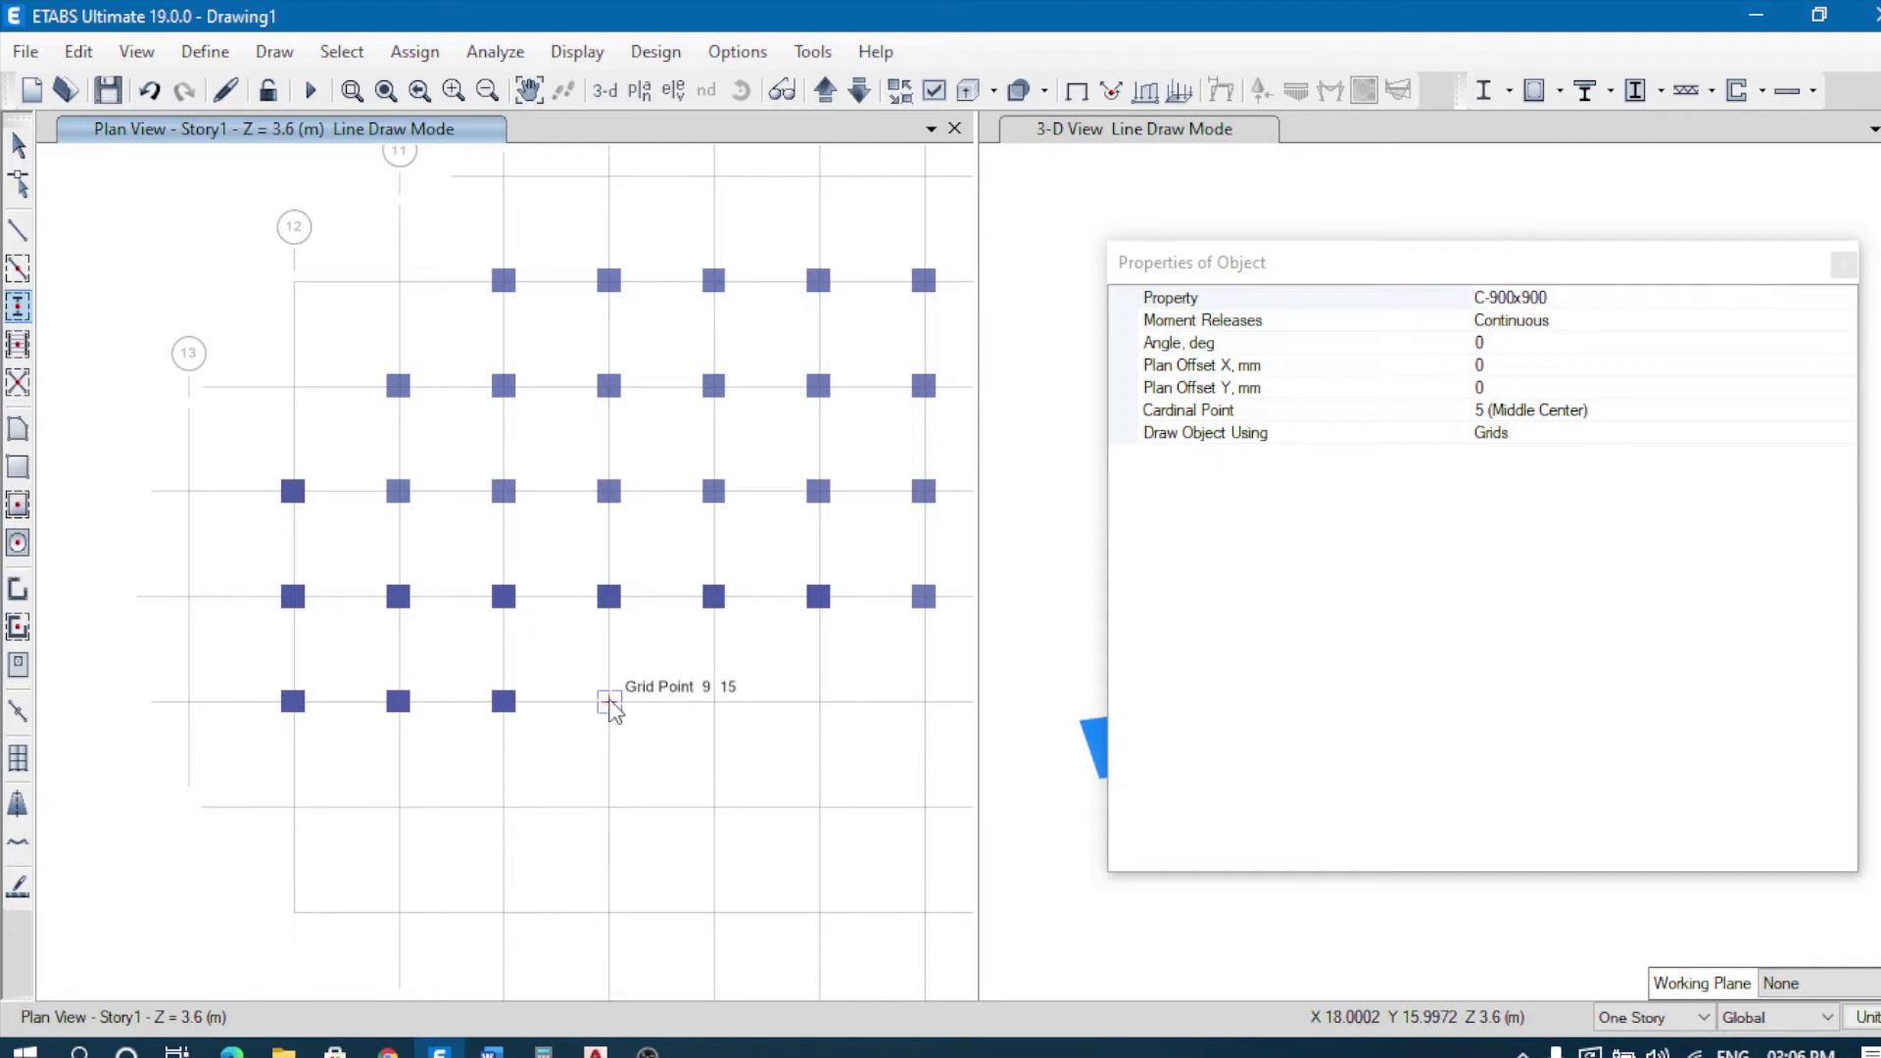
pyautogui.click(609, 702)
pyautogui.click(714, 702)
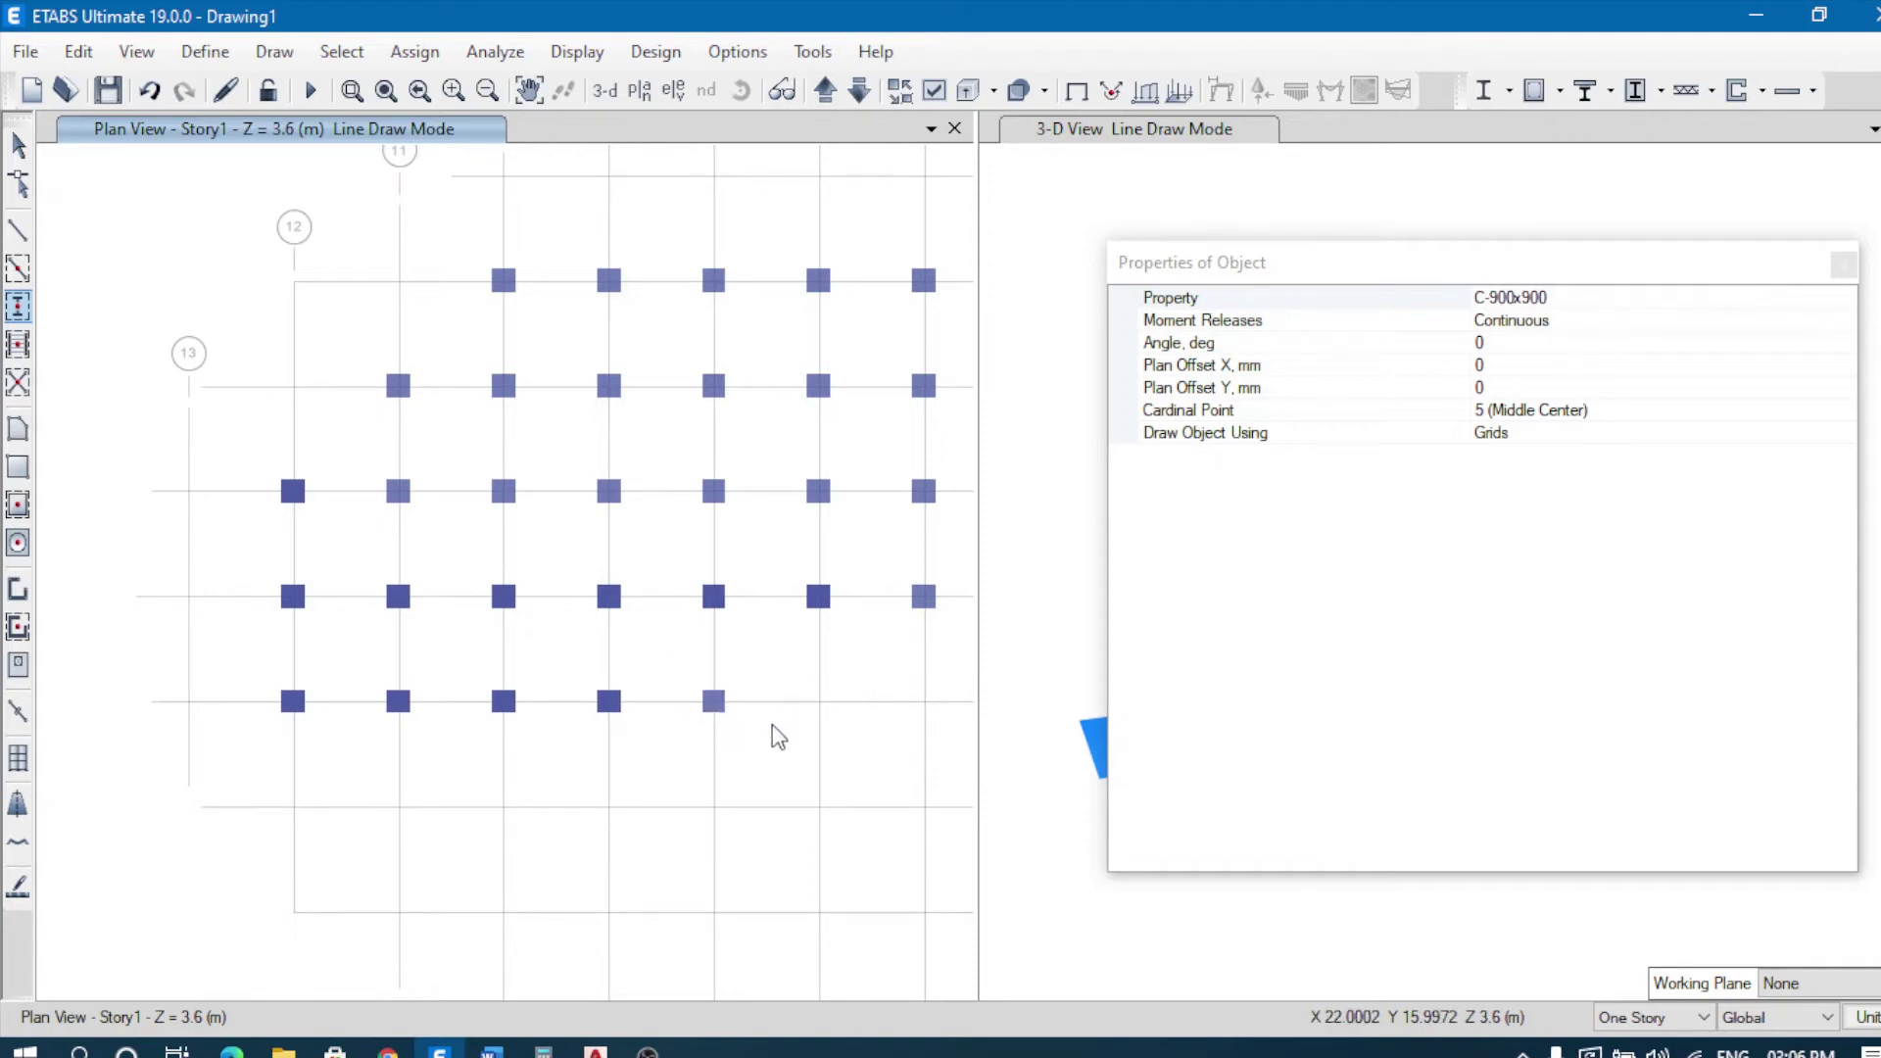
pyautogui.click(820, 703)
# Step: Place five C-900x900 columns at consecutive intersections along grid line 16, from grid 11 to grid 7
pyautogui.click(400, 806)
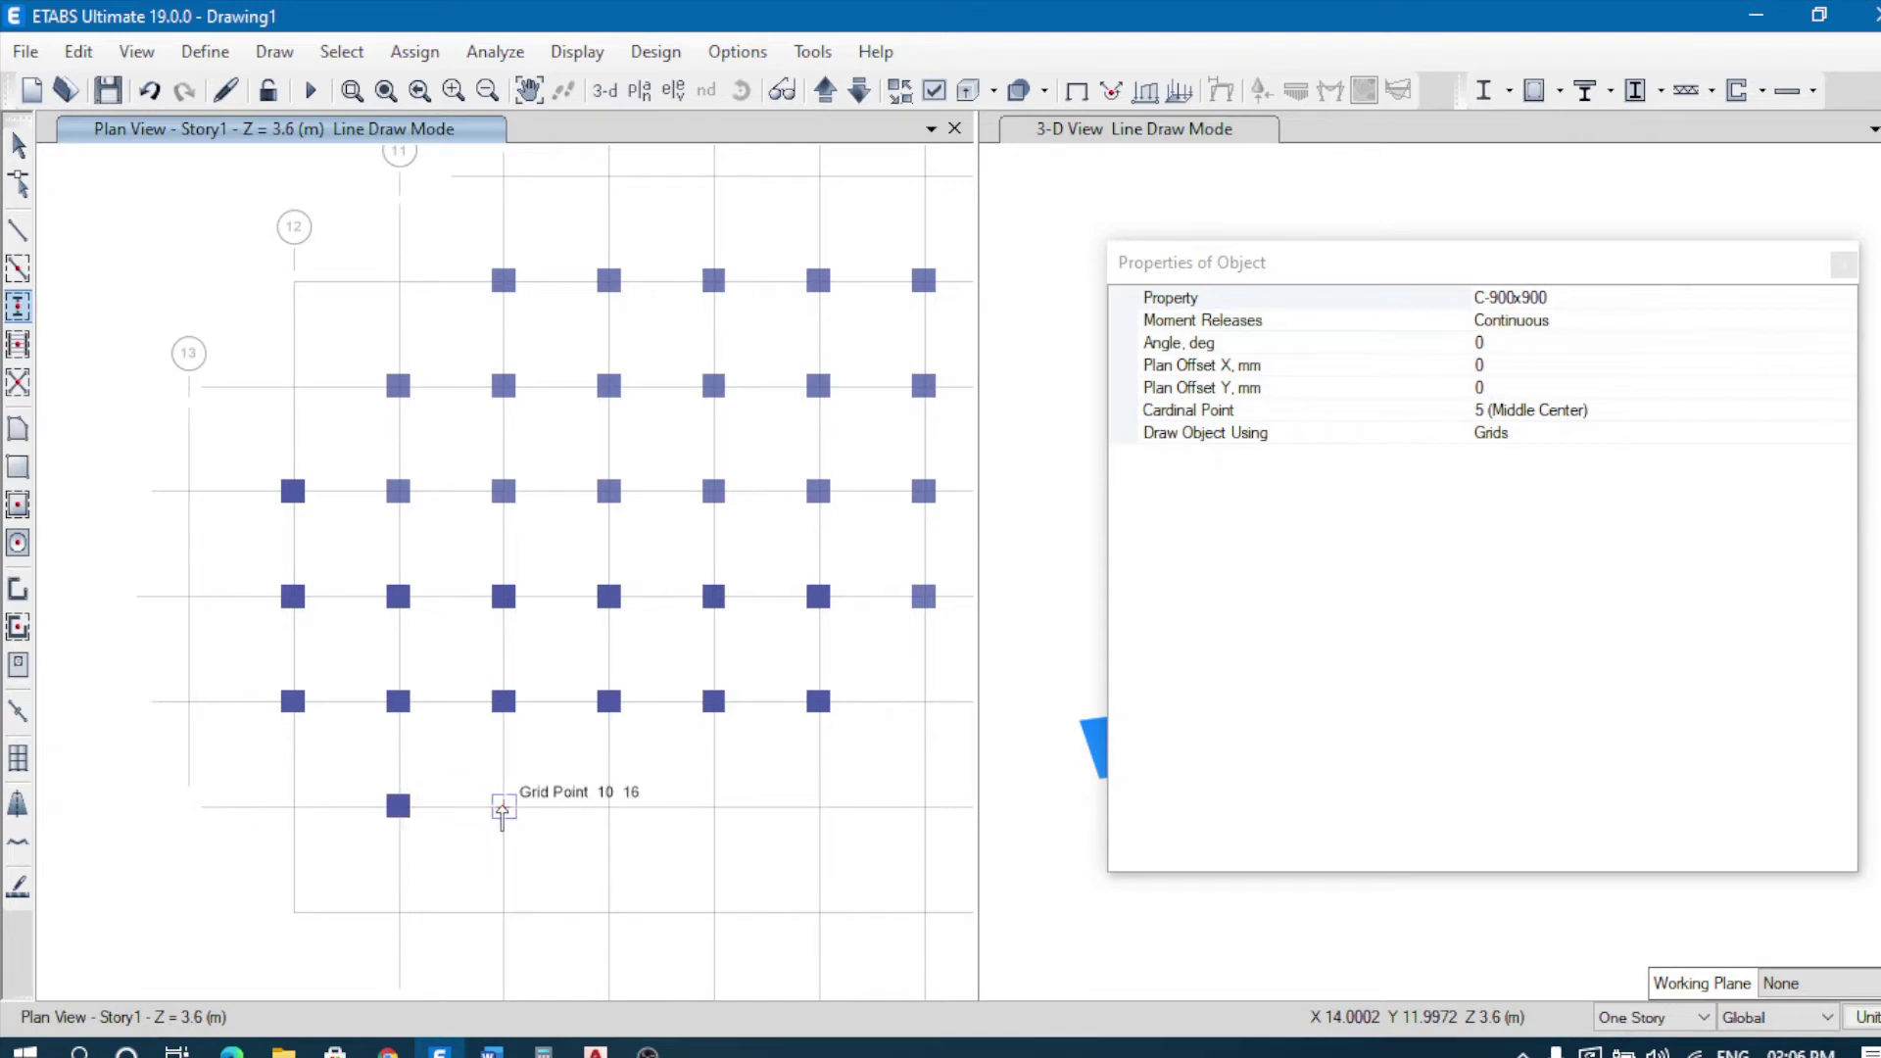
pyautogui.click(504, 807)
pyautogui.click(608, 807)
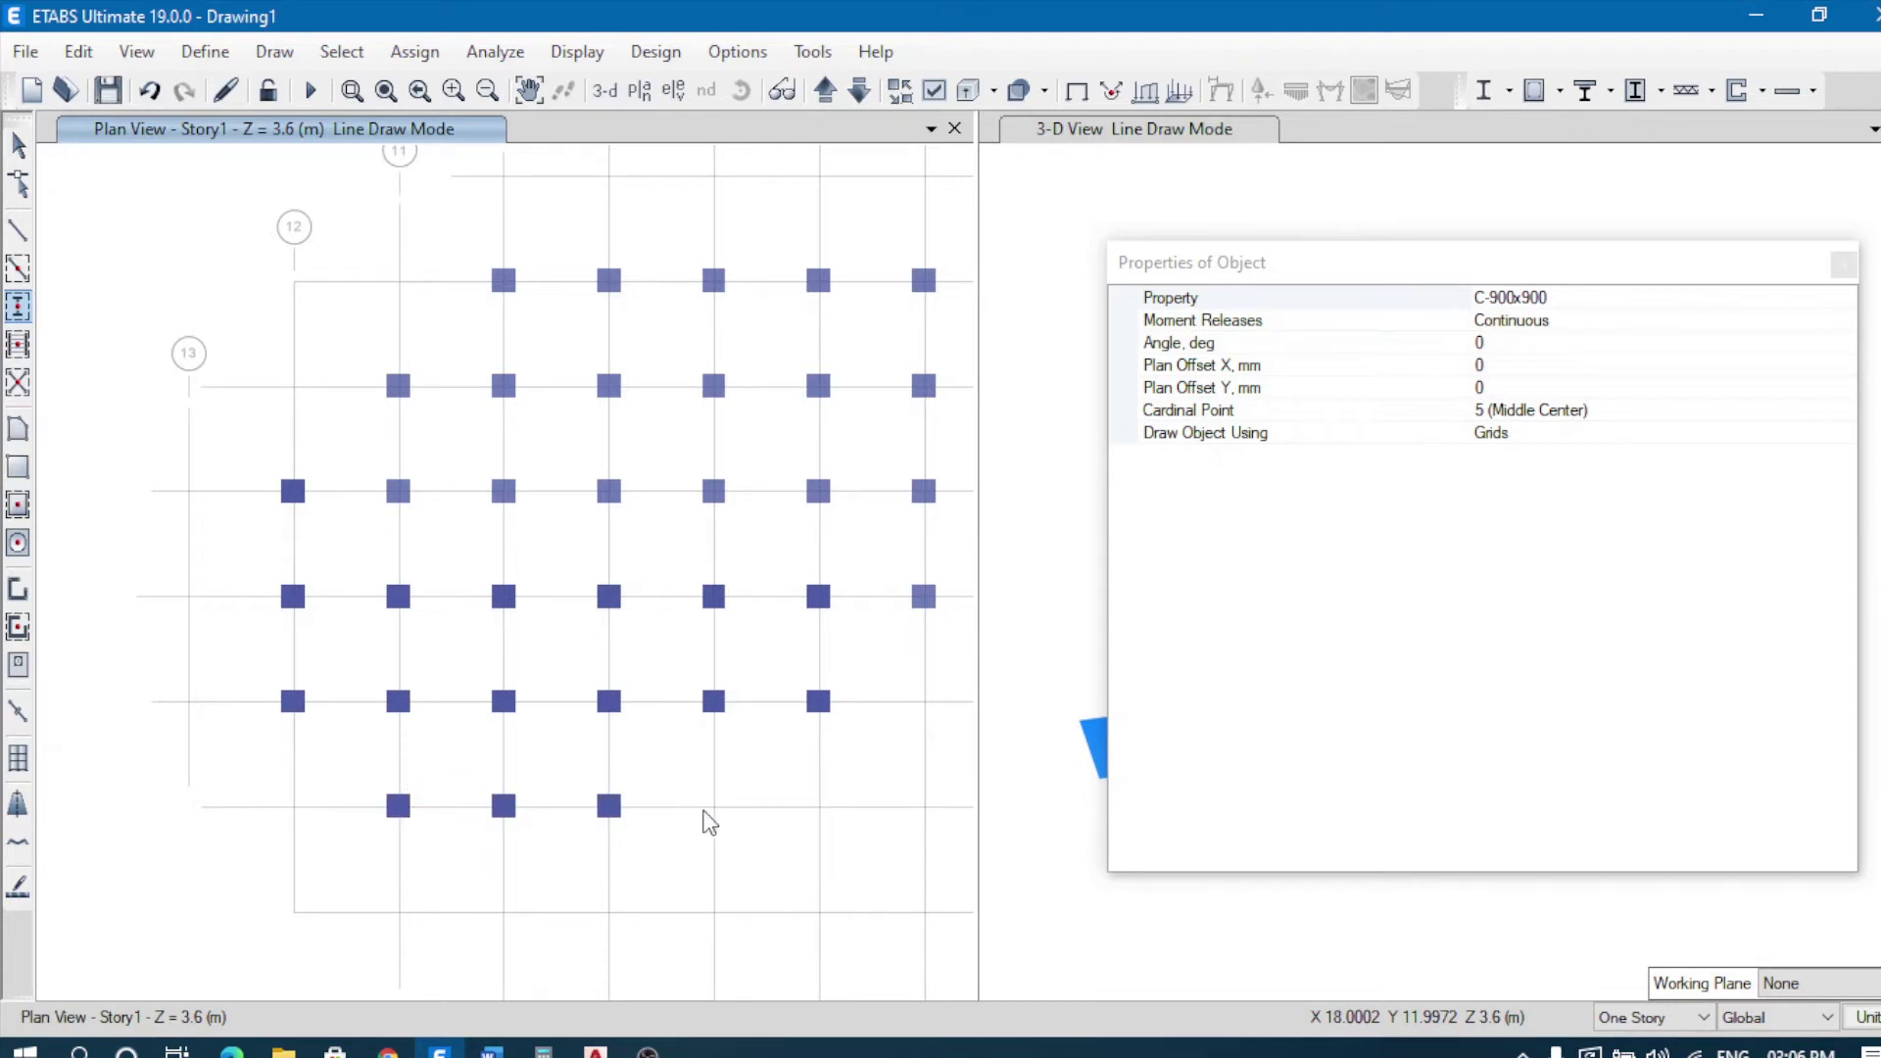
pyautogui.click(713, 806)
pyautogui.click(819, 807)
# Step: Place four C-900x900 columns along grid line 24 at grids 10, 9, 8 and 7
pyautogui.click(503, 912)
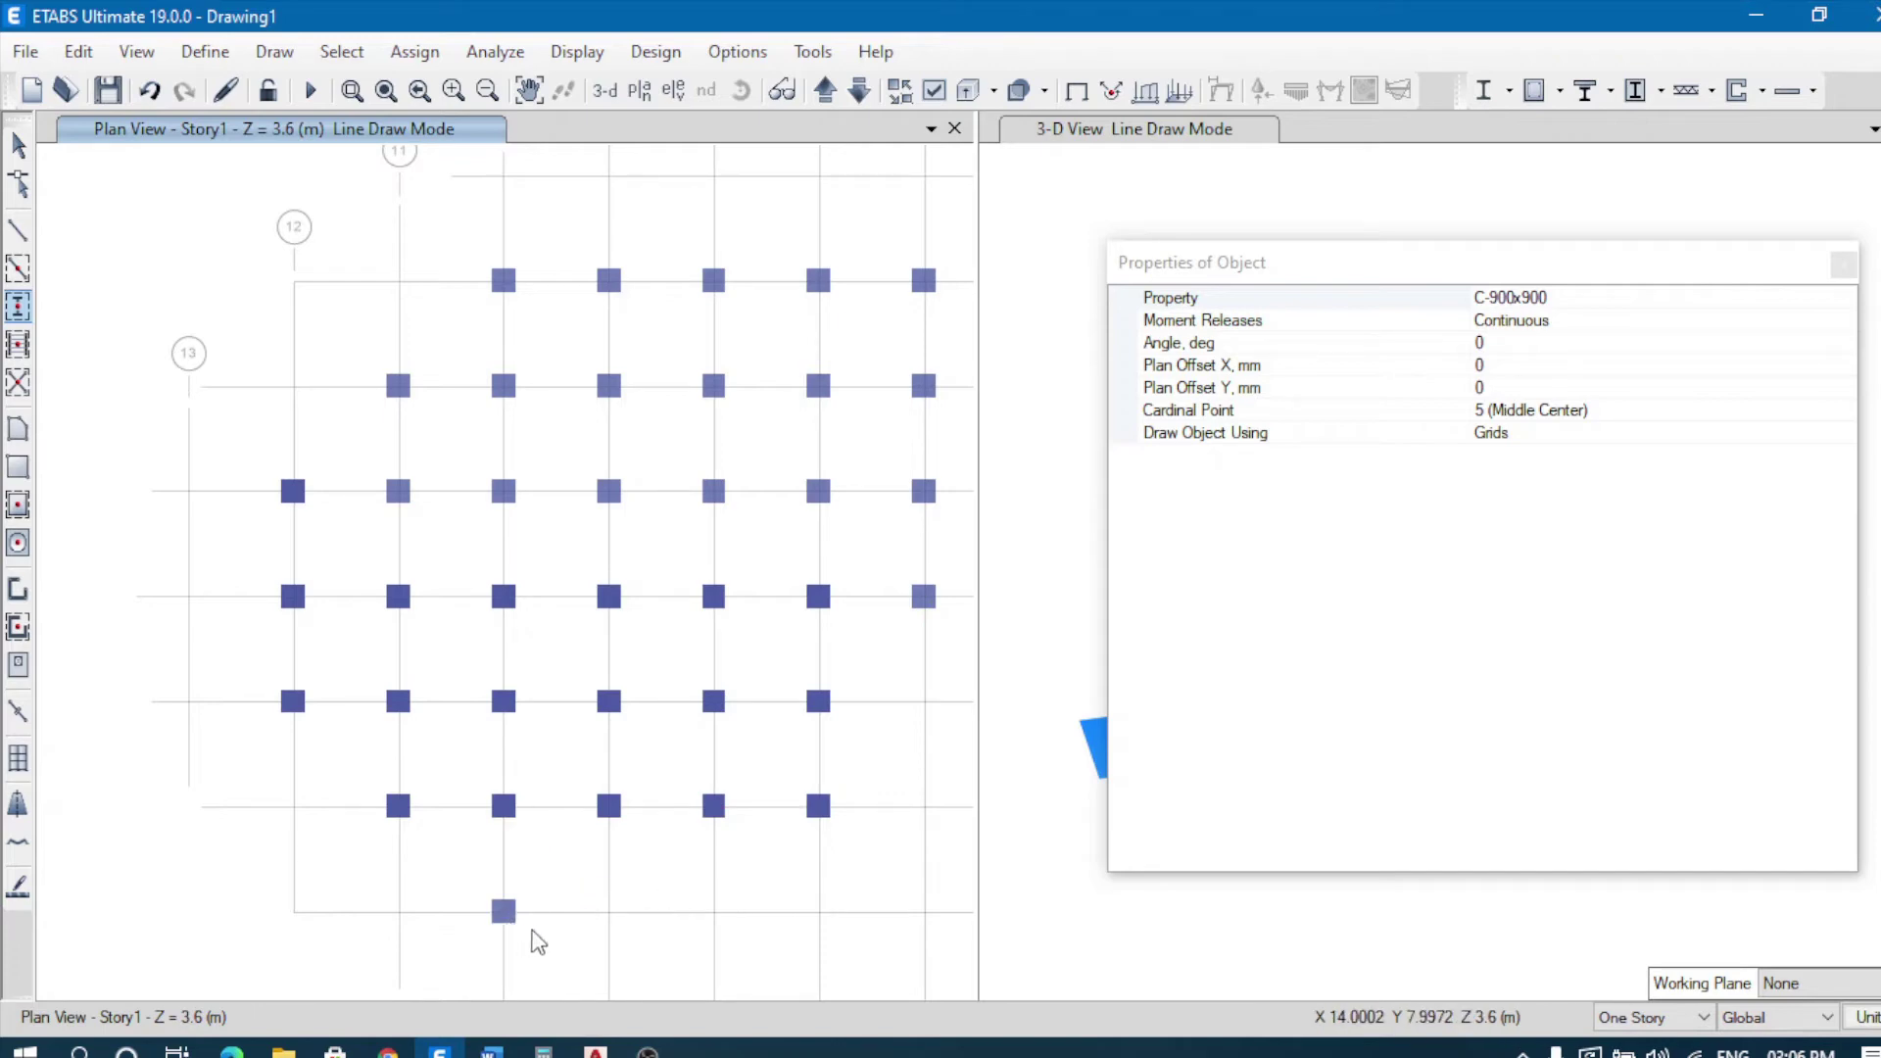
pyautogui.click(608, 913)
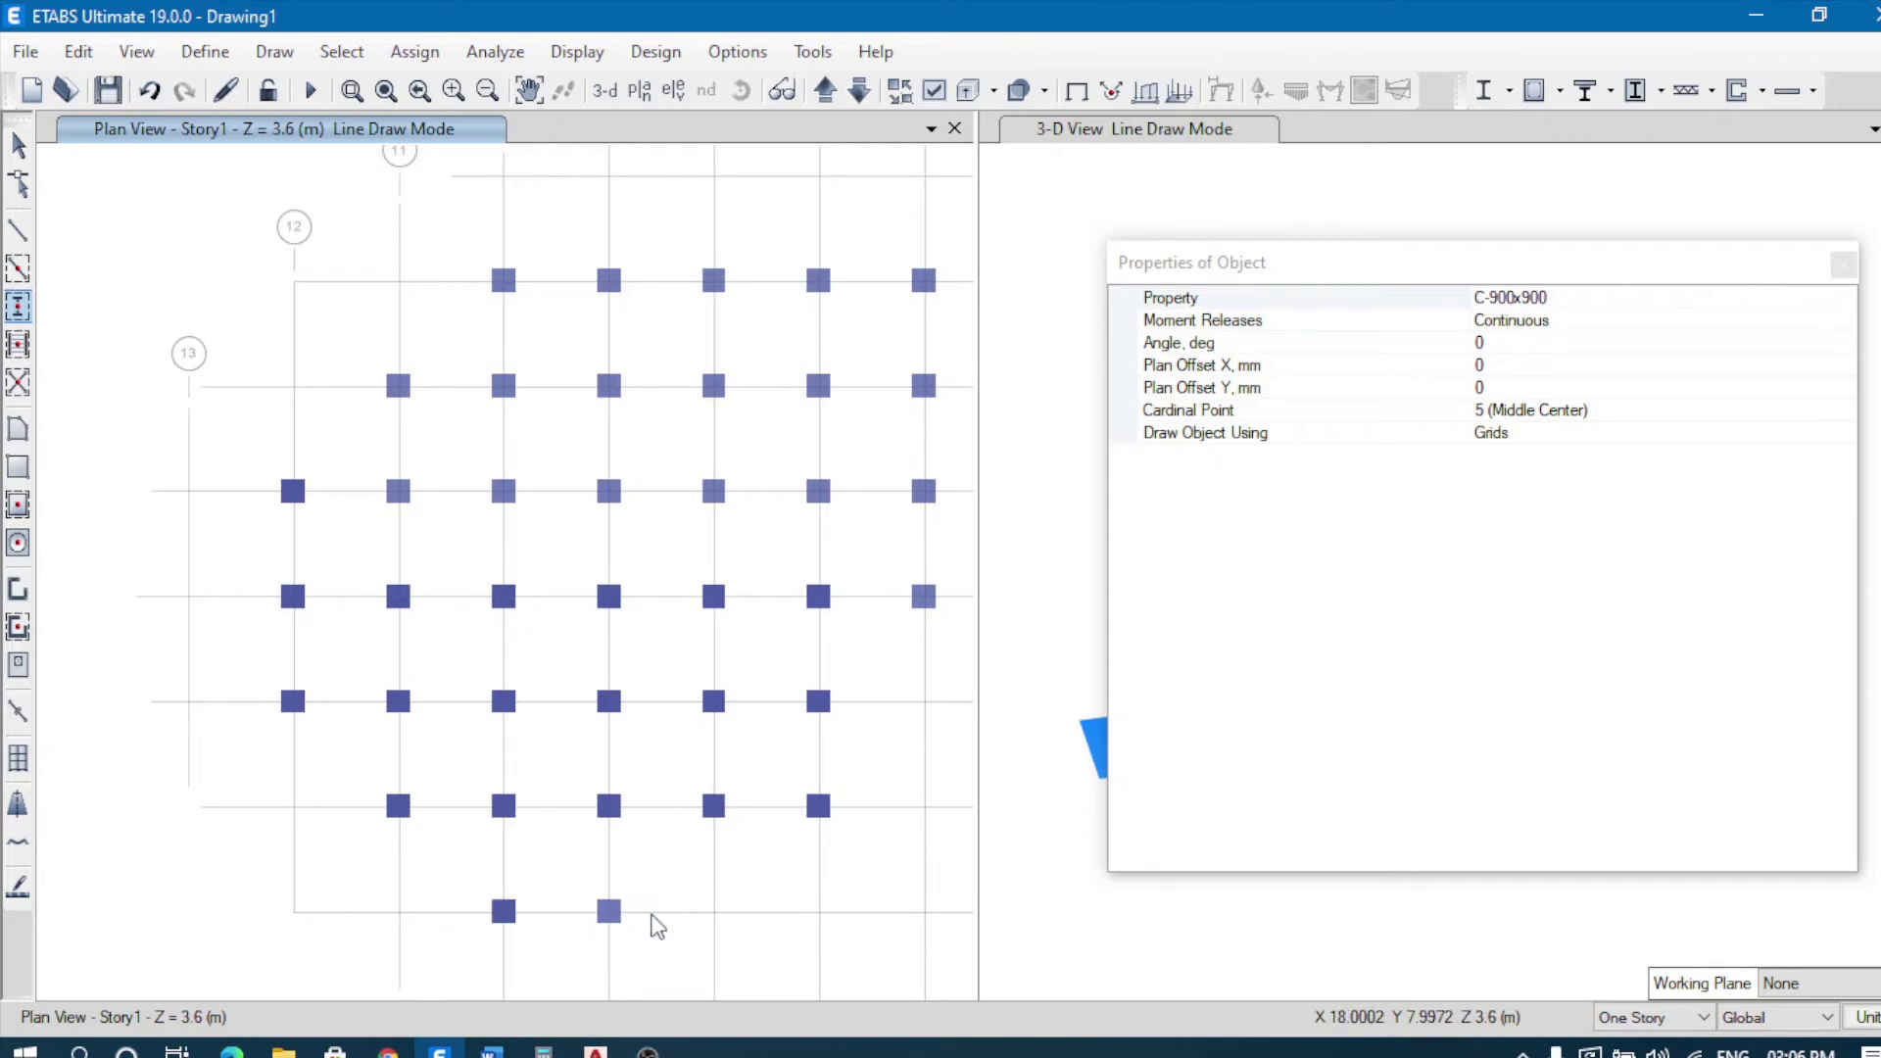
pyautogui.click(714, 911)
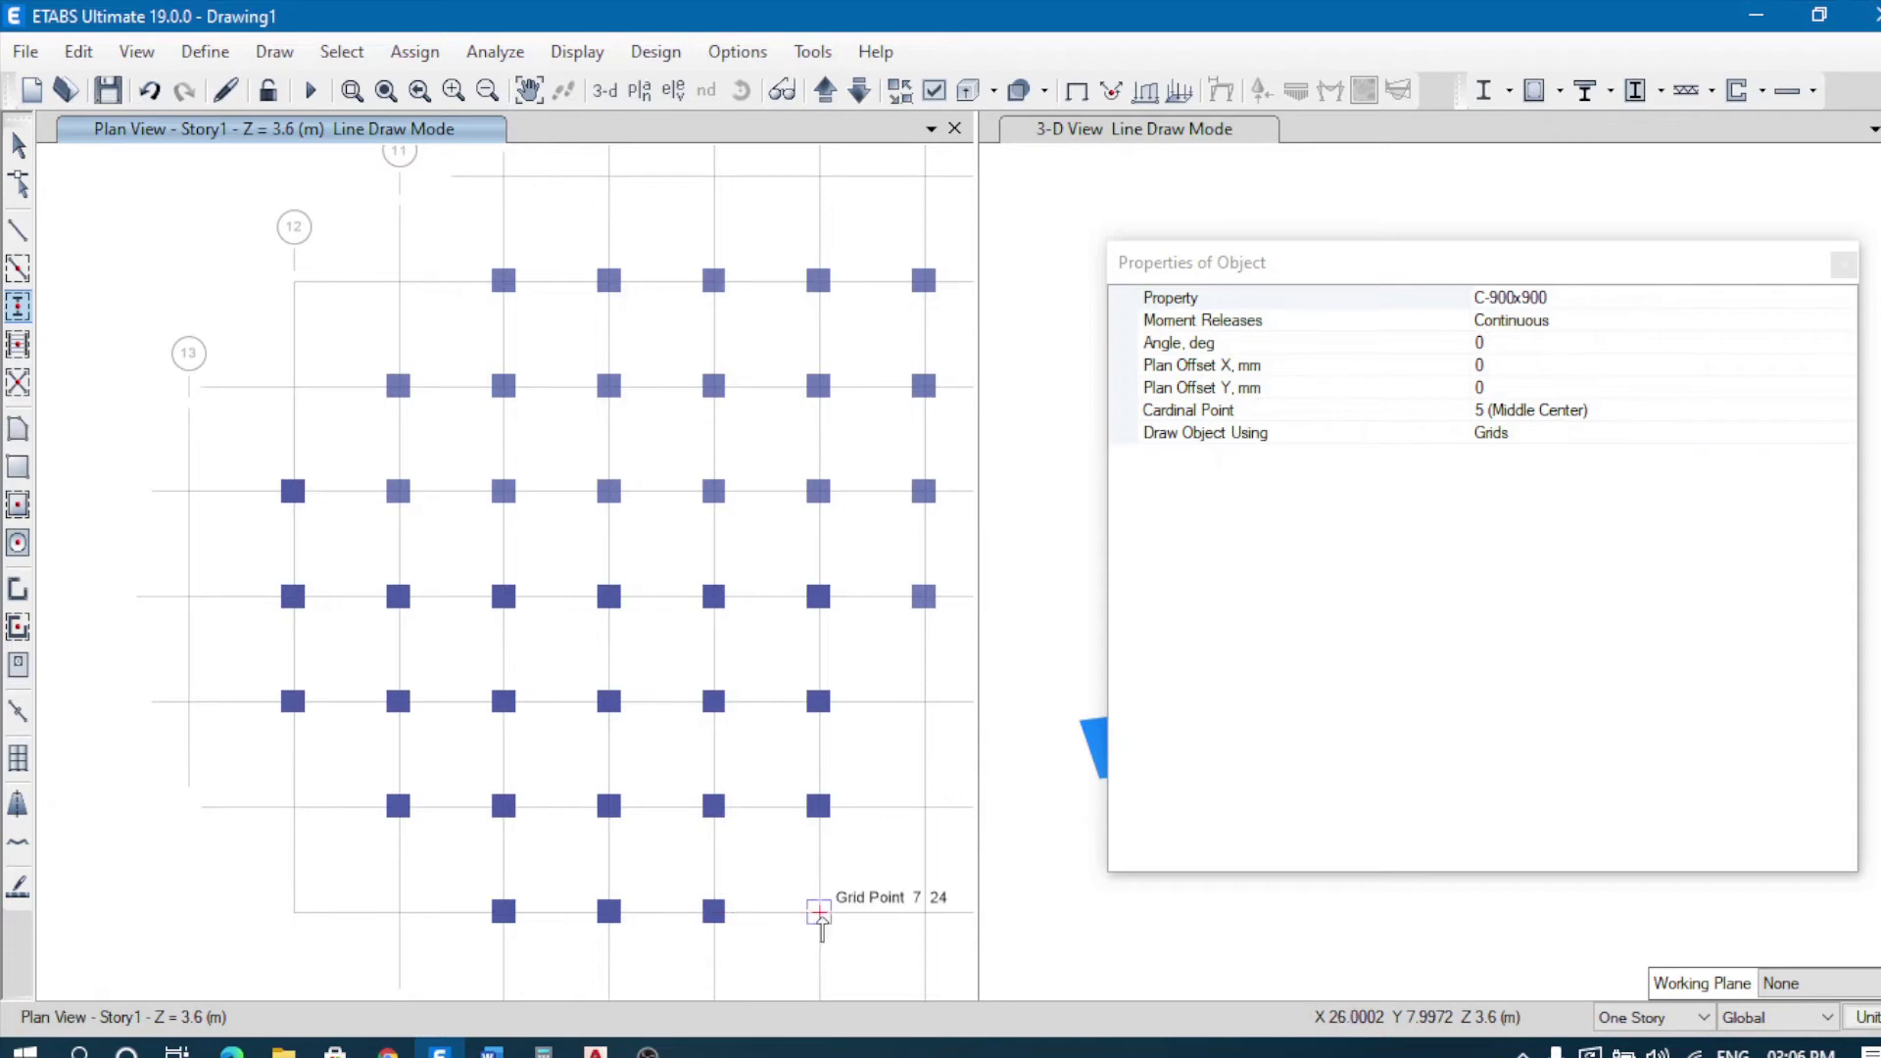
pyautogui.click(822, 919)
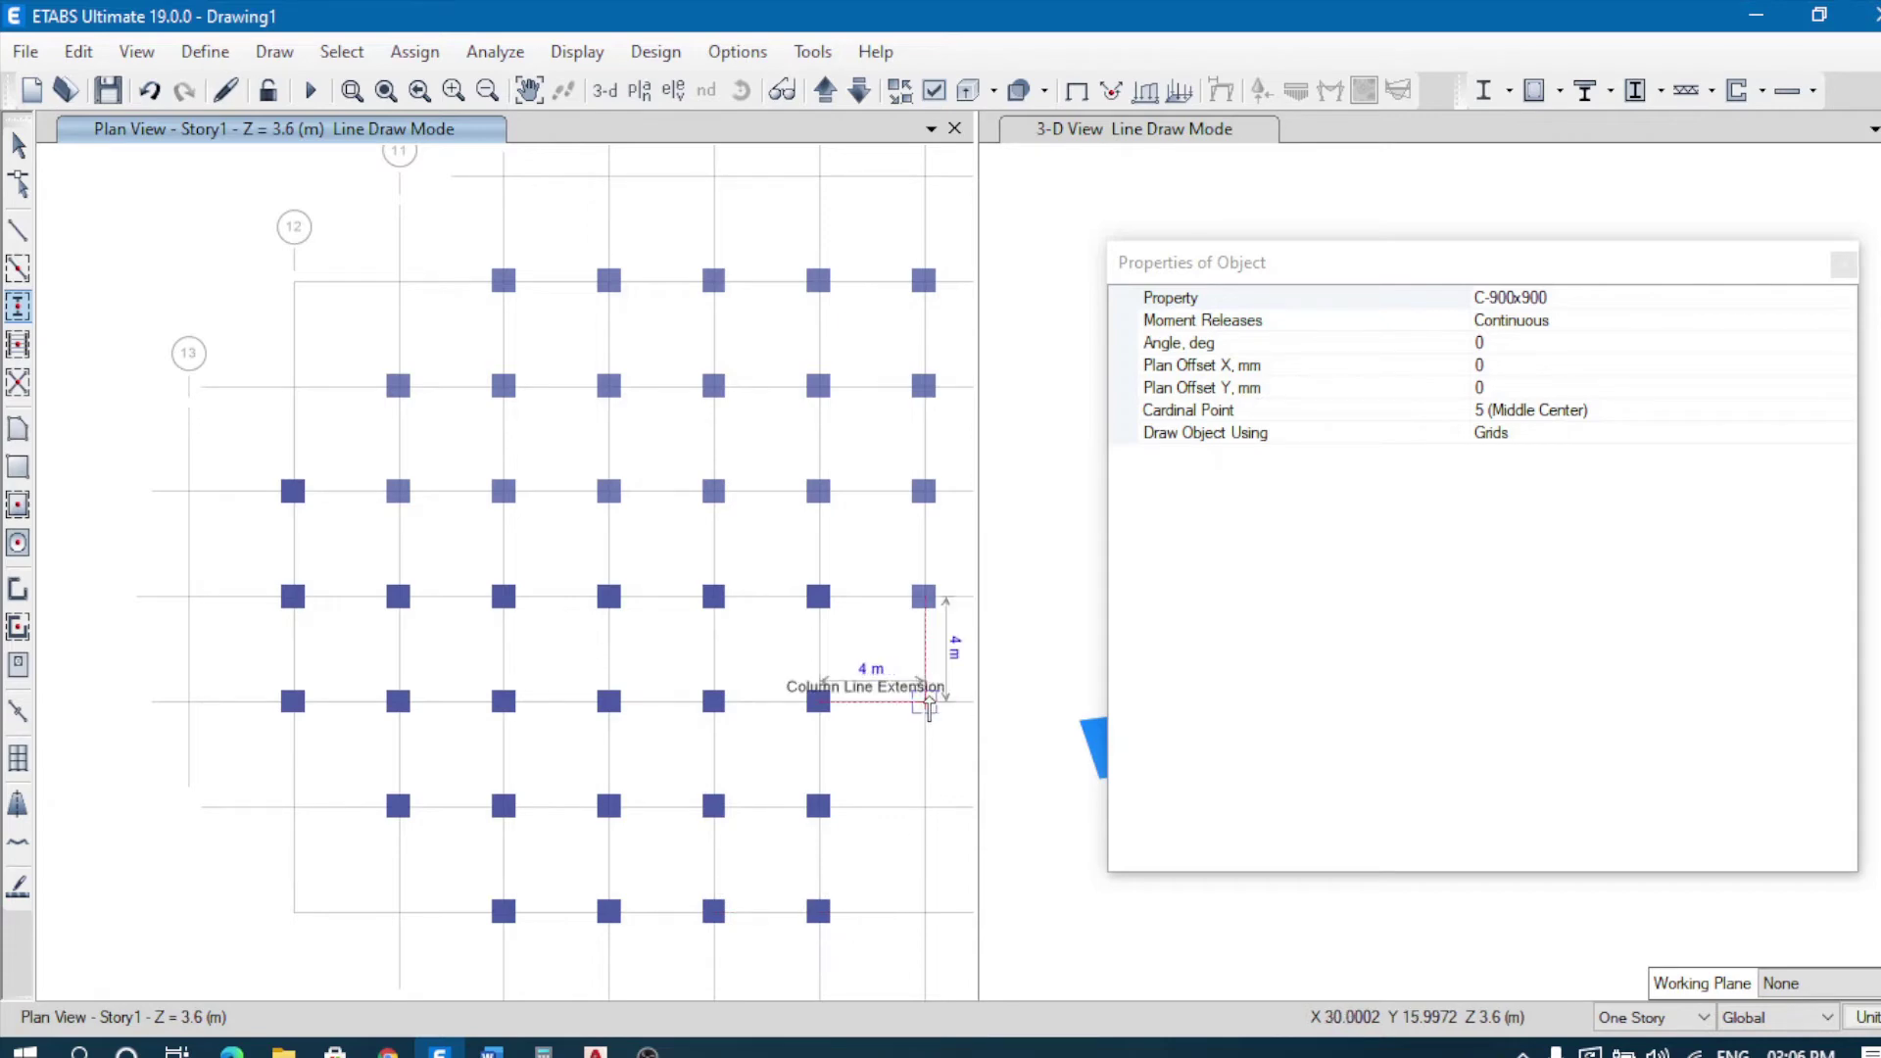
# Step: Place three C-900x900 columns along grid line 2 at grids 15, 16 and 24
pyautogui.click(926, 702)
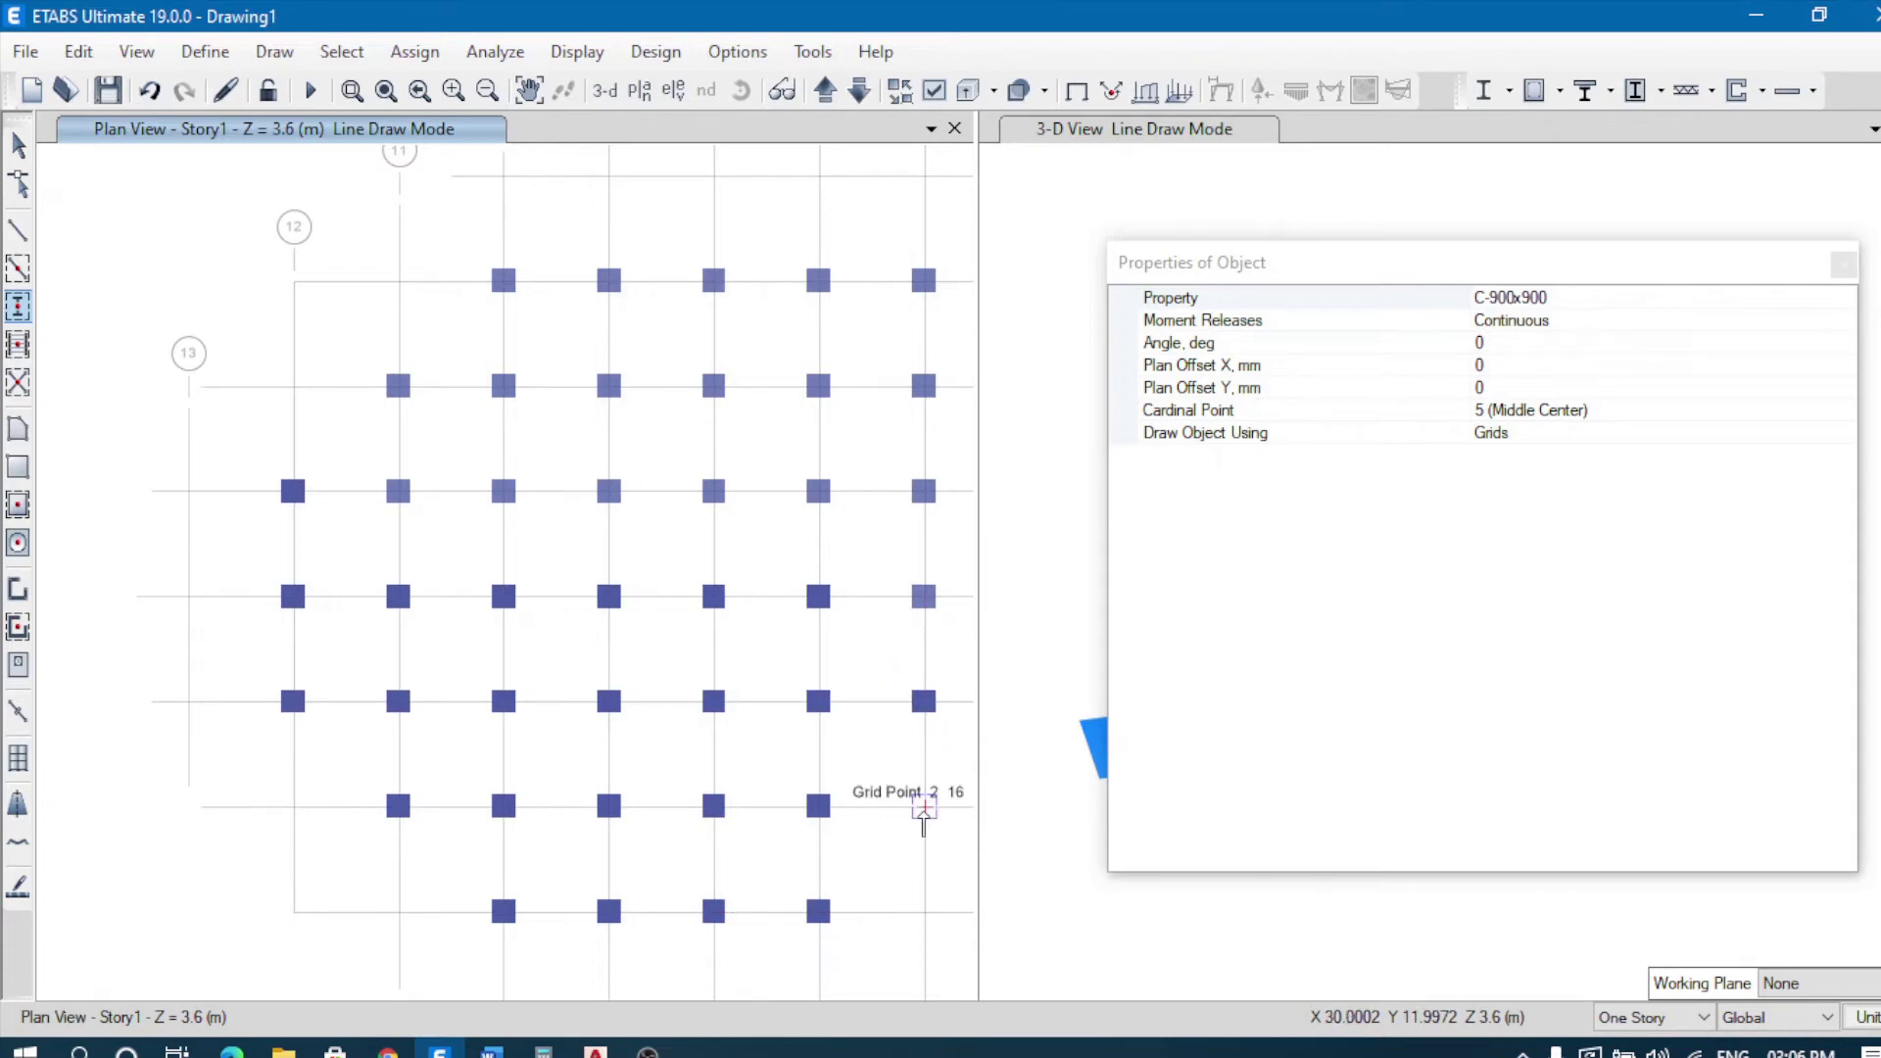
pyautogui.click(925, 811)
pyautogui.click(922, 915)
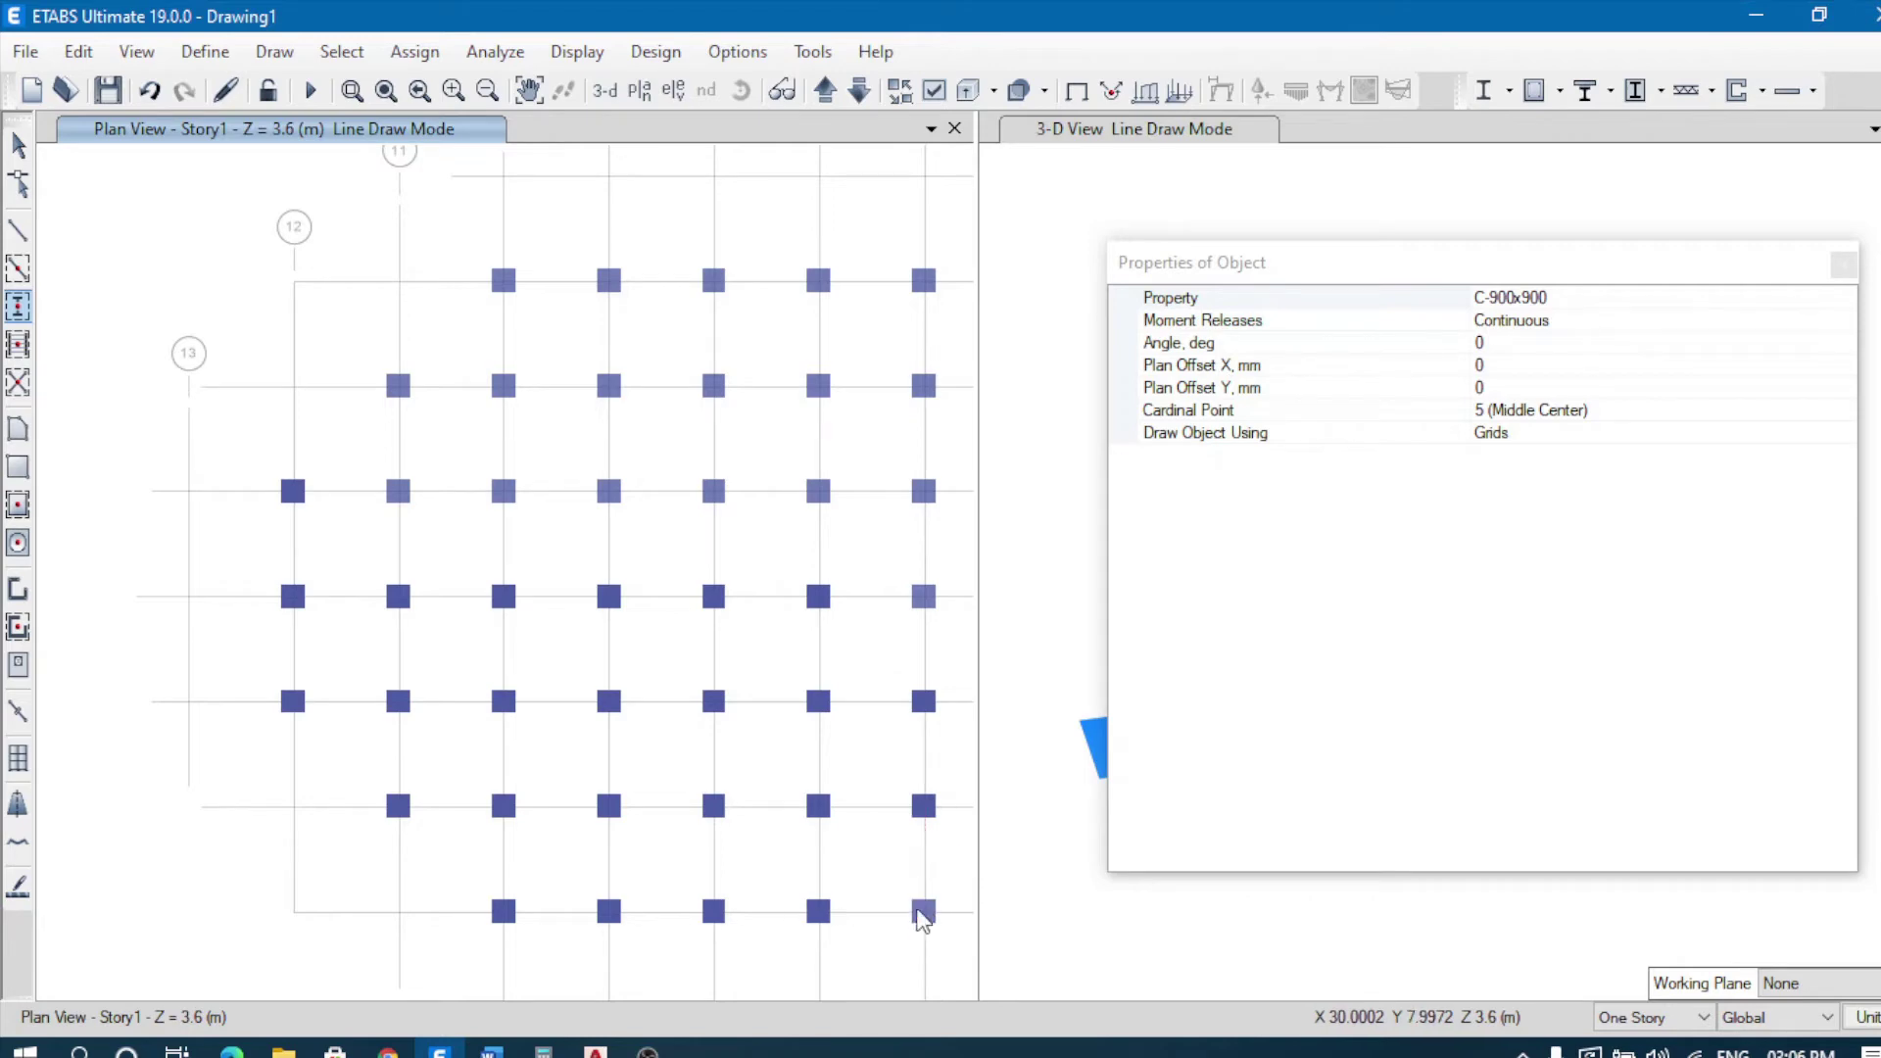
# Step: Place C-900x900 columns along grid line 23 at grids 8, 7, 2 and 3, plus one at grids 3 and 24
pyautogui.scroll(-3, 460, 676)
pyautogui.scroll(3, 612, 833)
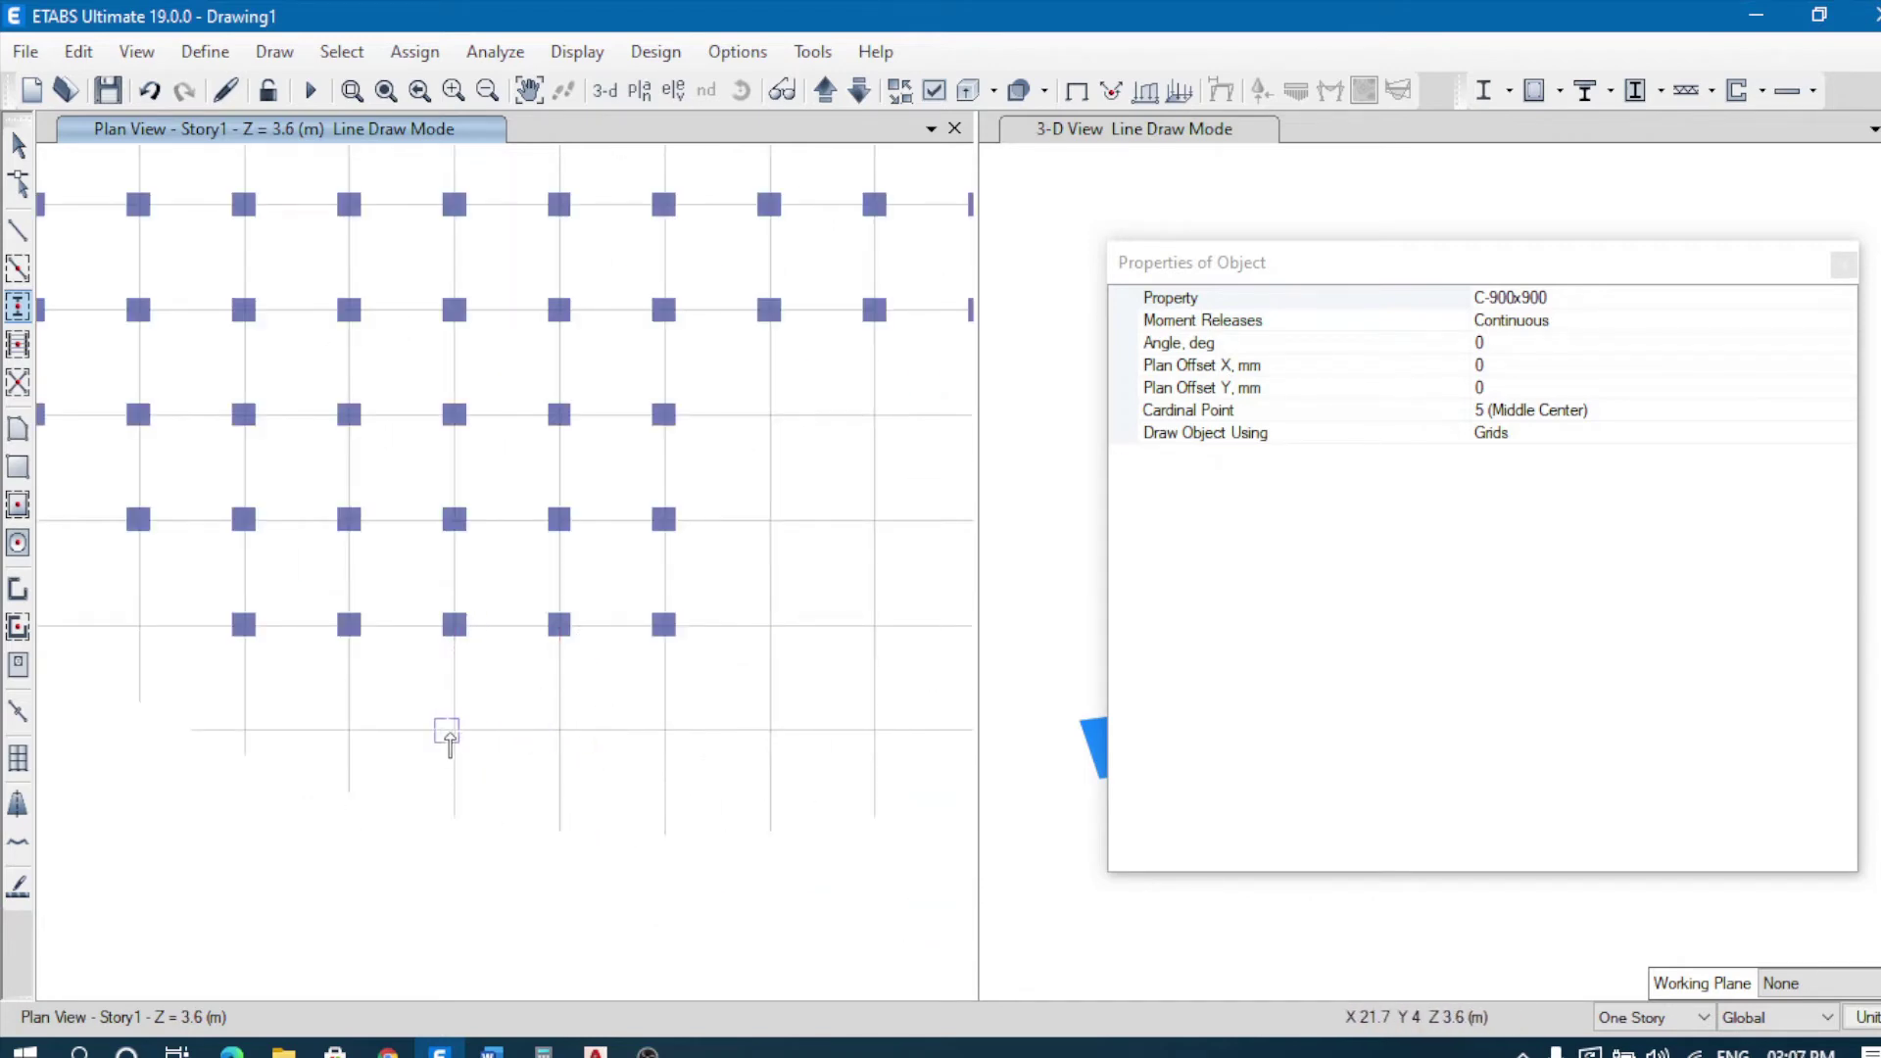
pyautogui.click(454, 730)
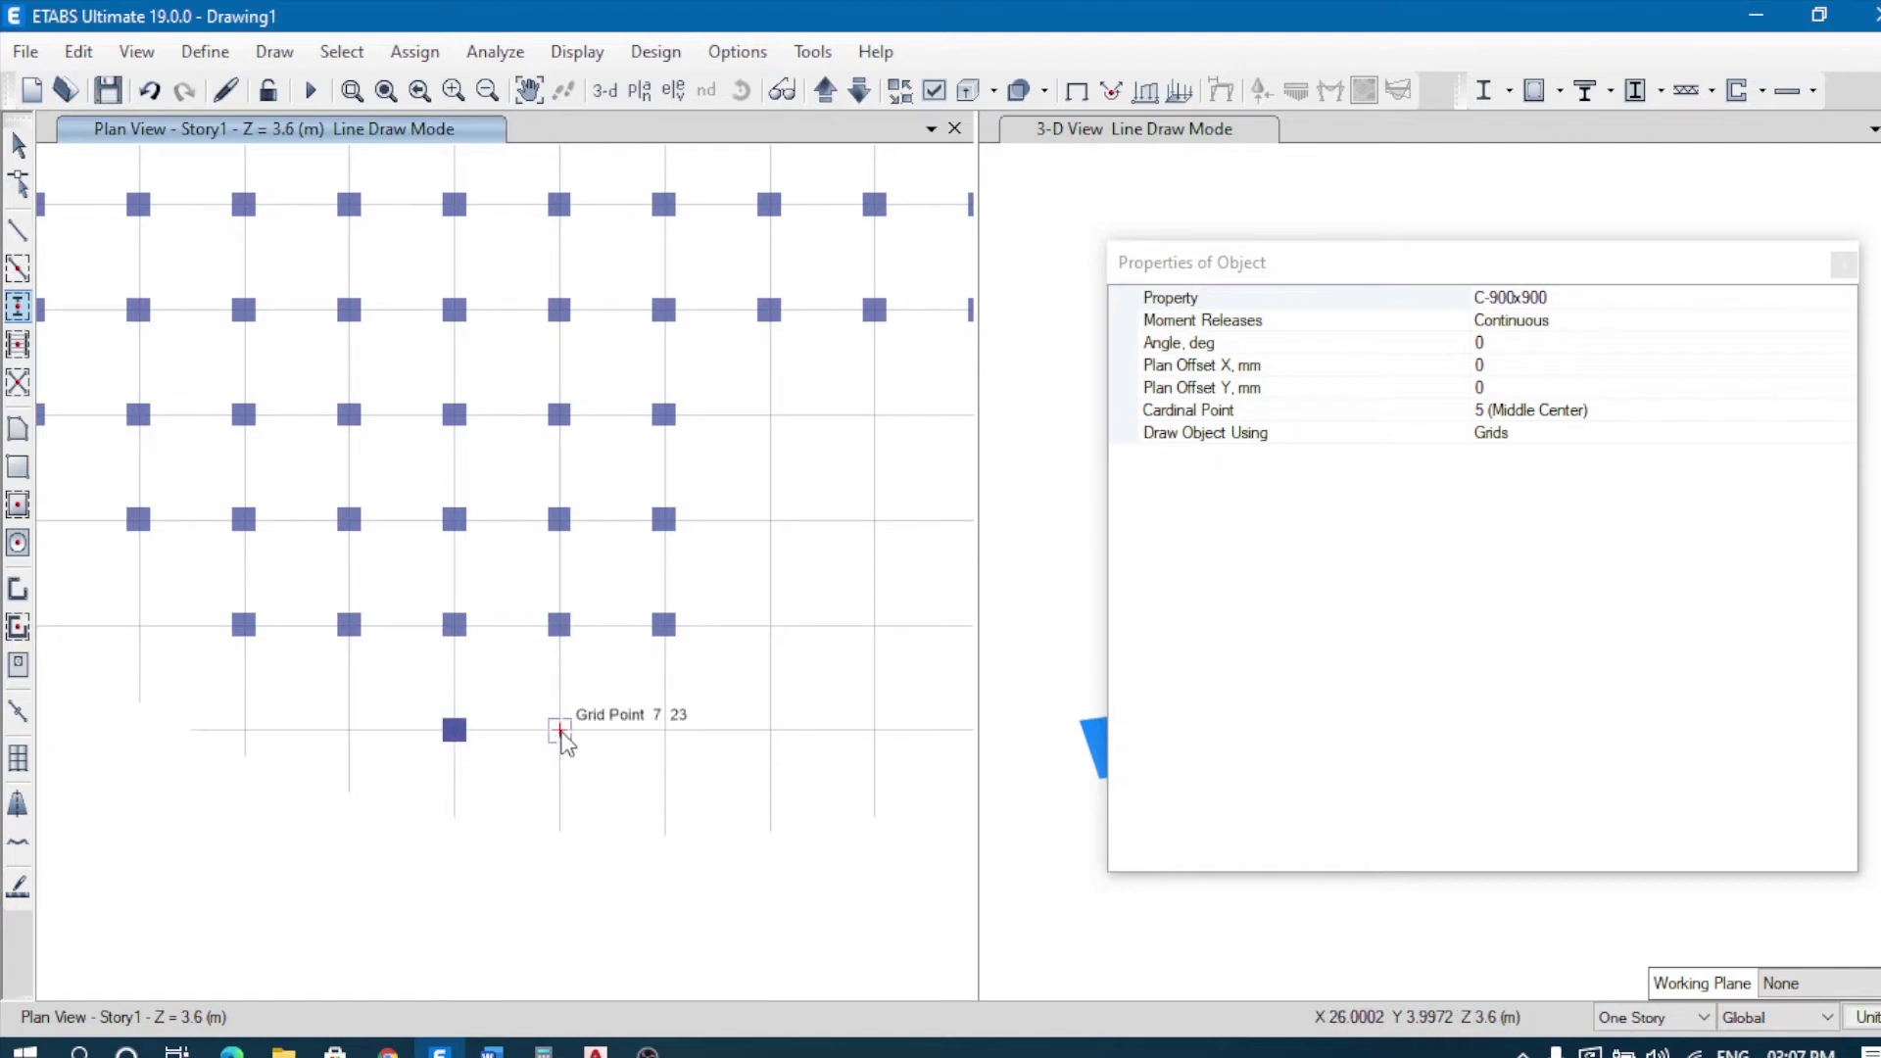
pyautogui.click(559, 730)
pyautogui.click(663, 730)
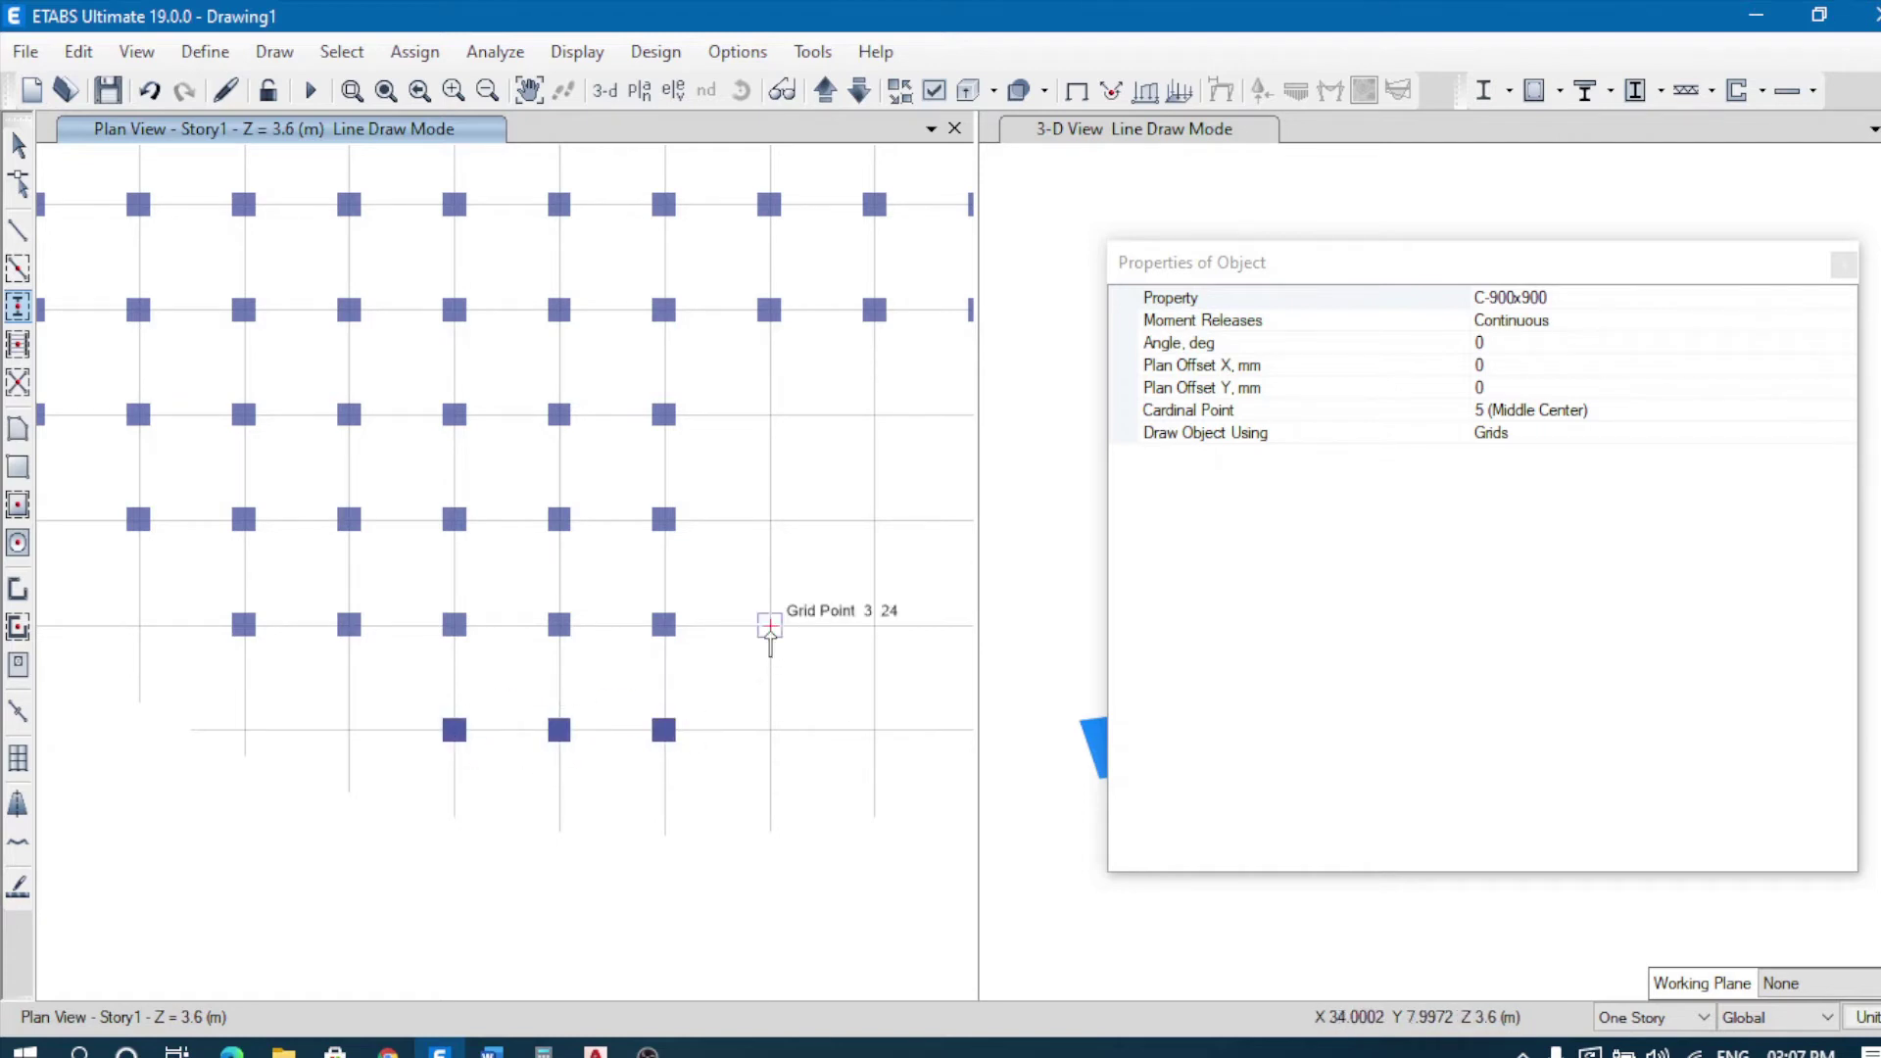
pyautogui.click(770, 625)
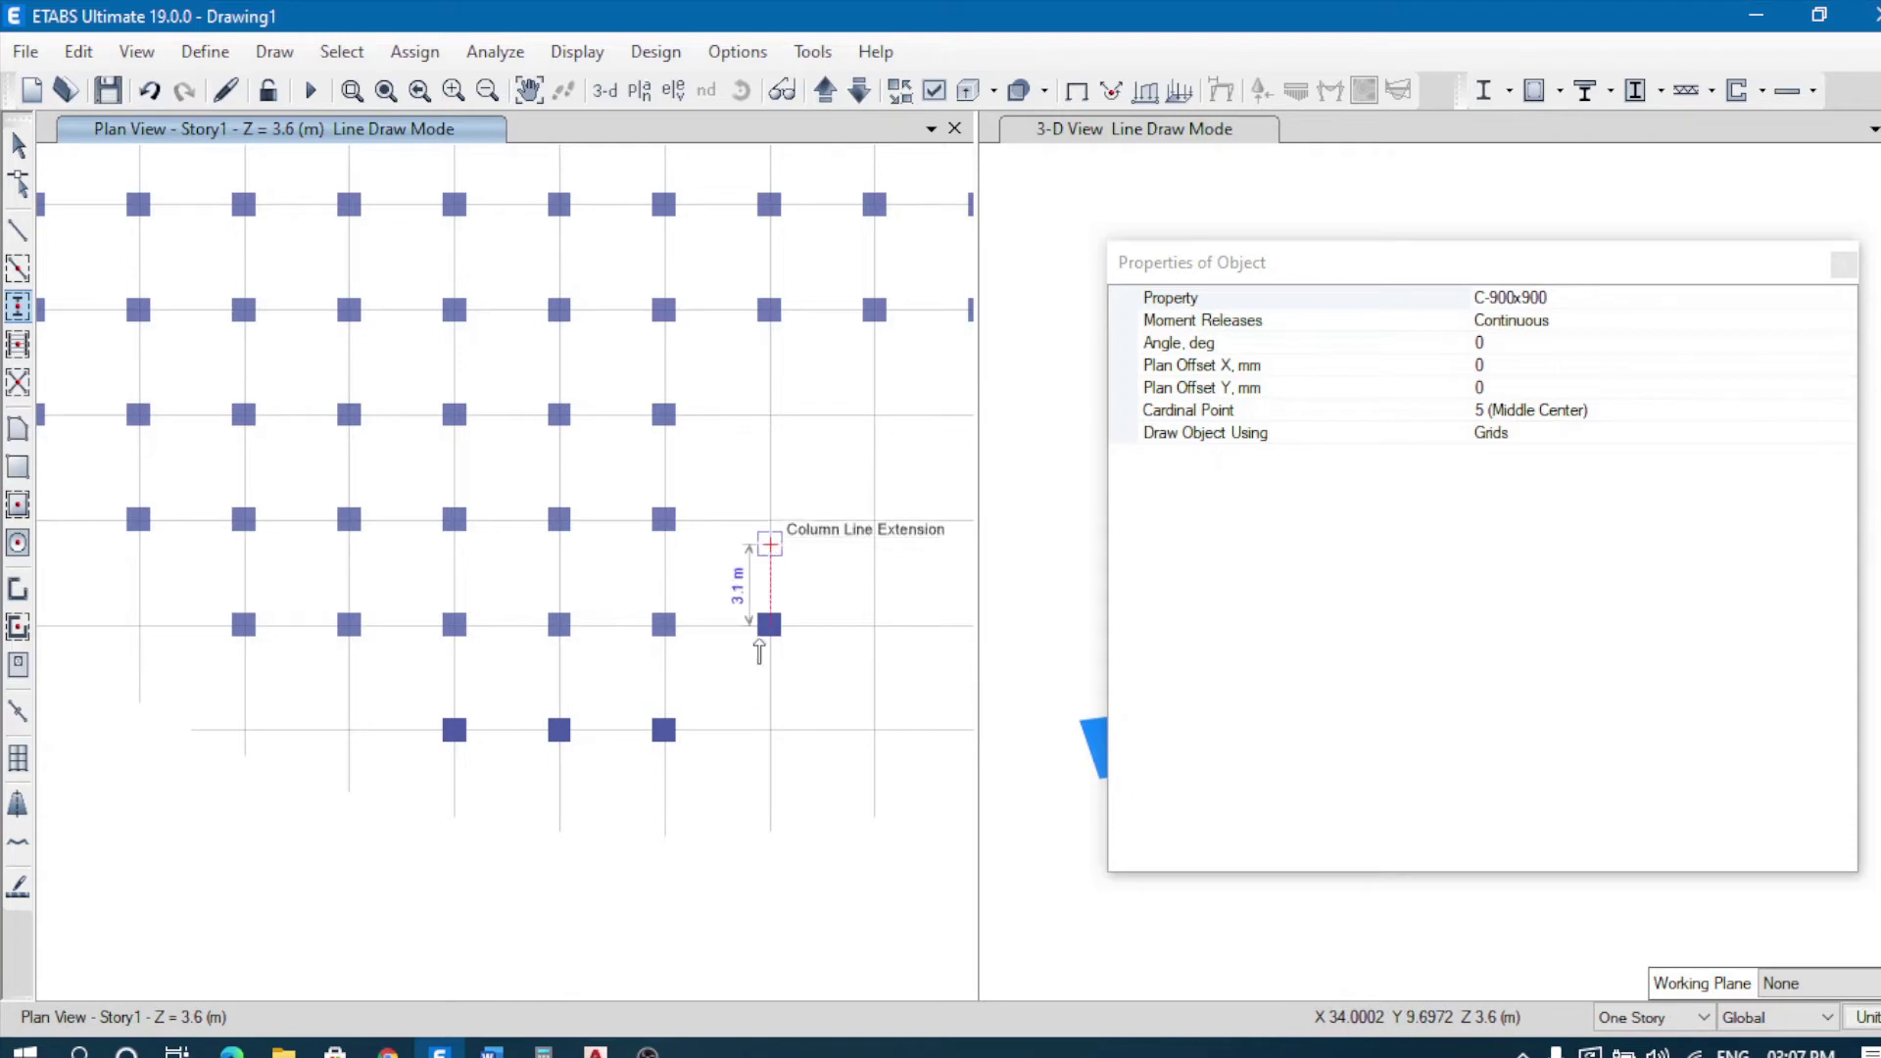
pyautogui.click(769, 730)
# Step: Place four C-900x900 columns where grid lines 4 and 5 cross grid lines 23 and 24
pyautogui.scroll(-3, 386, 704)
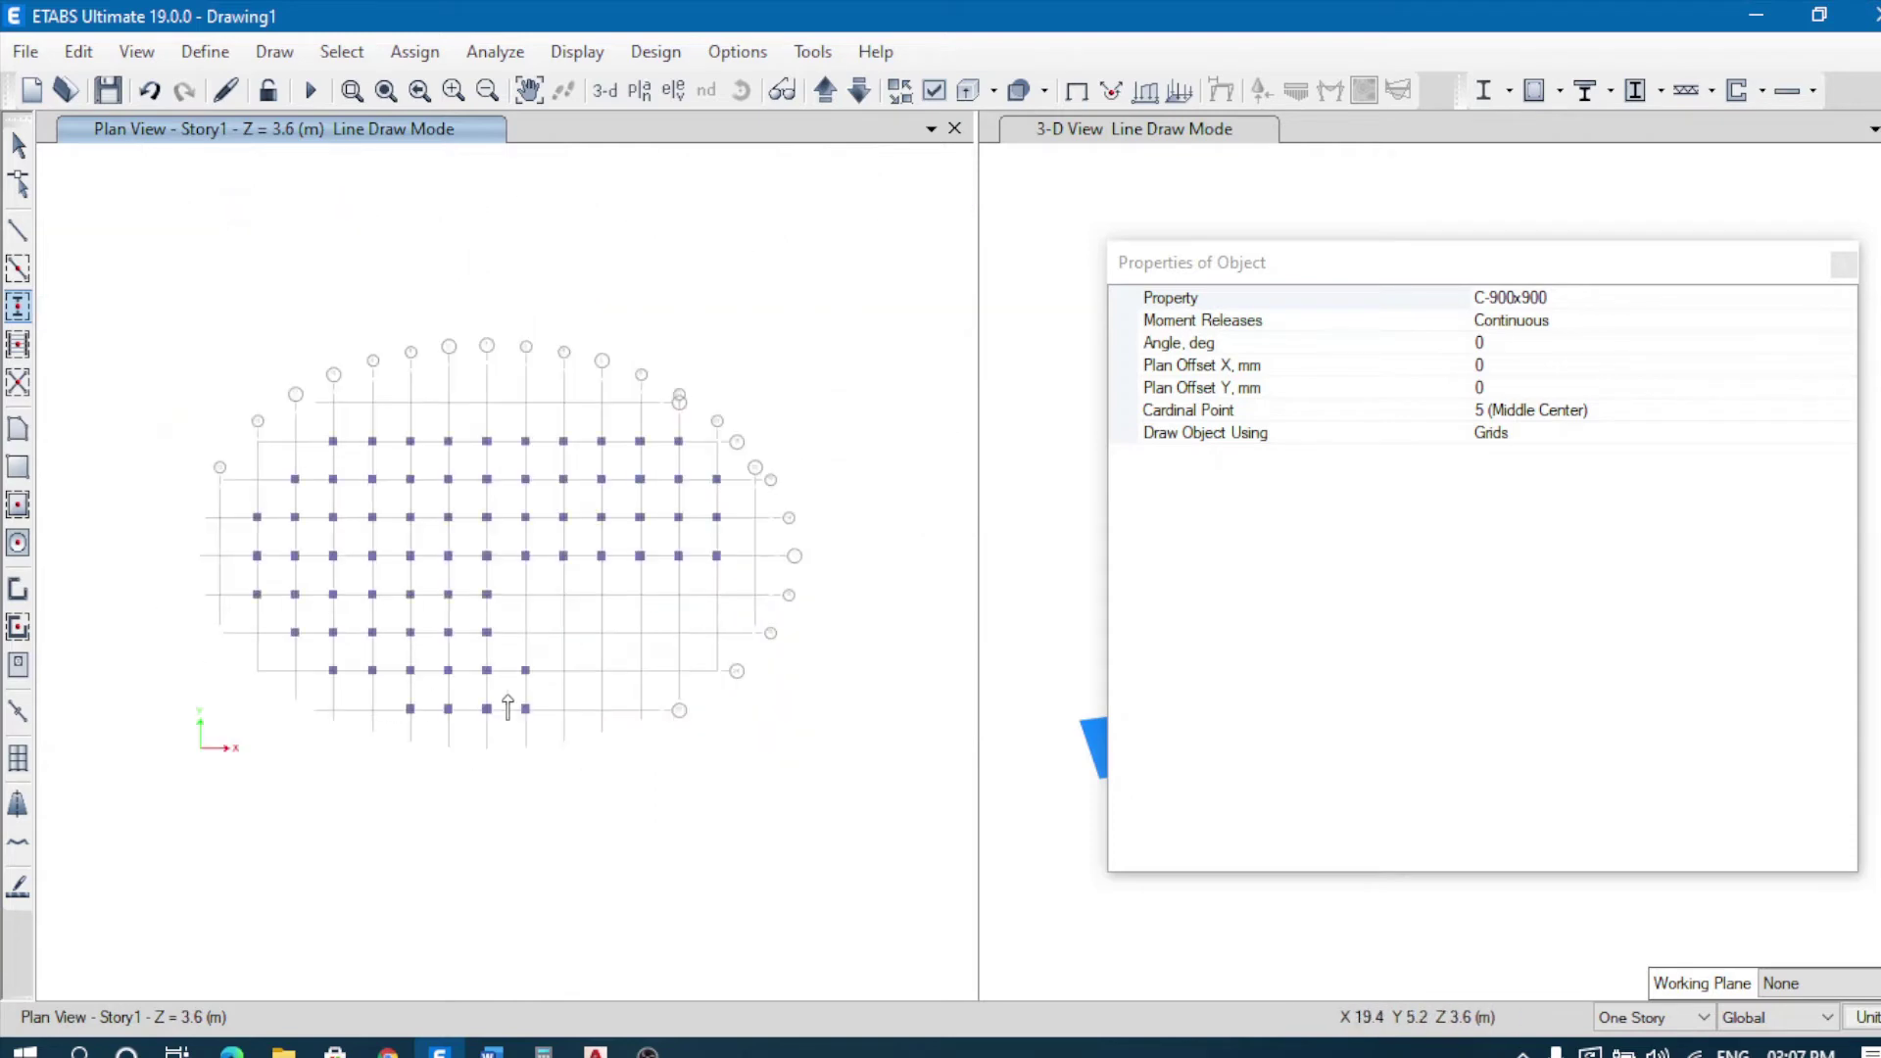
pyautogui.scroll(3, 561, 725)
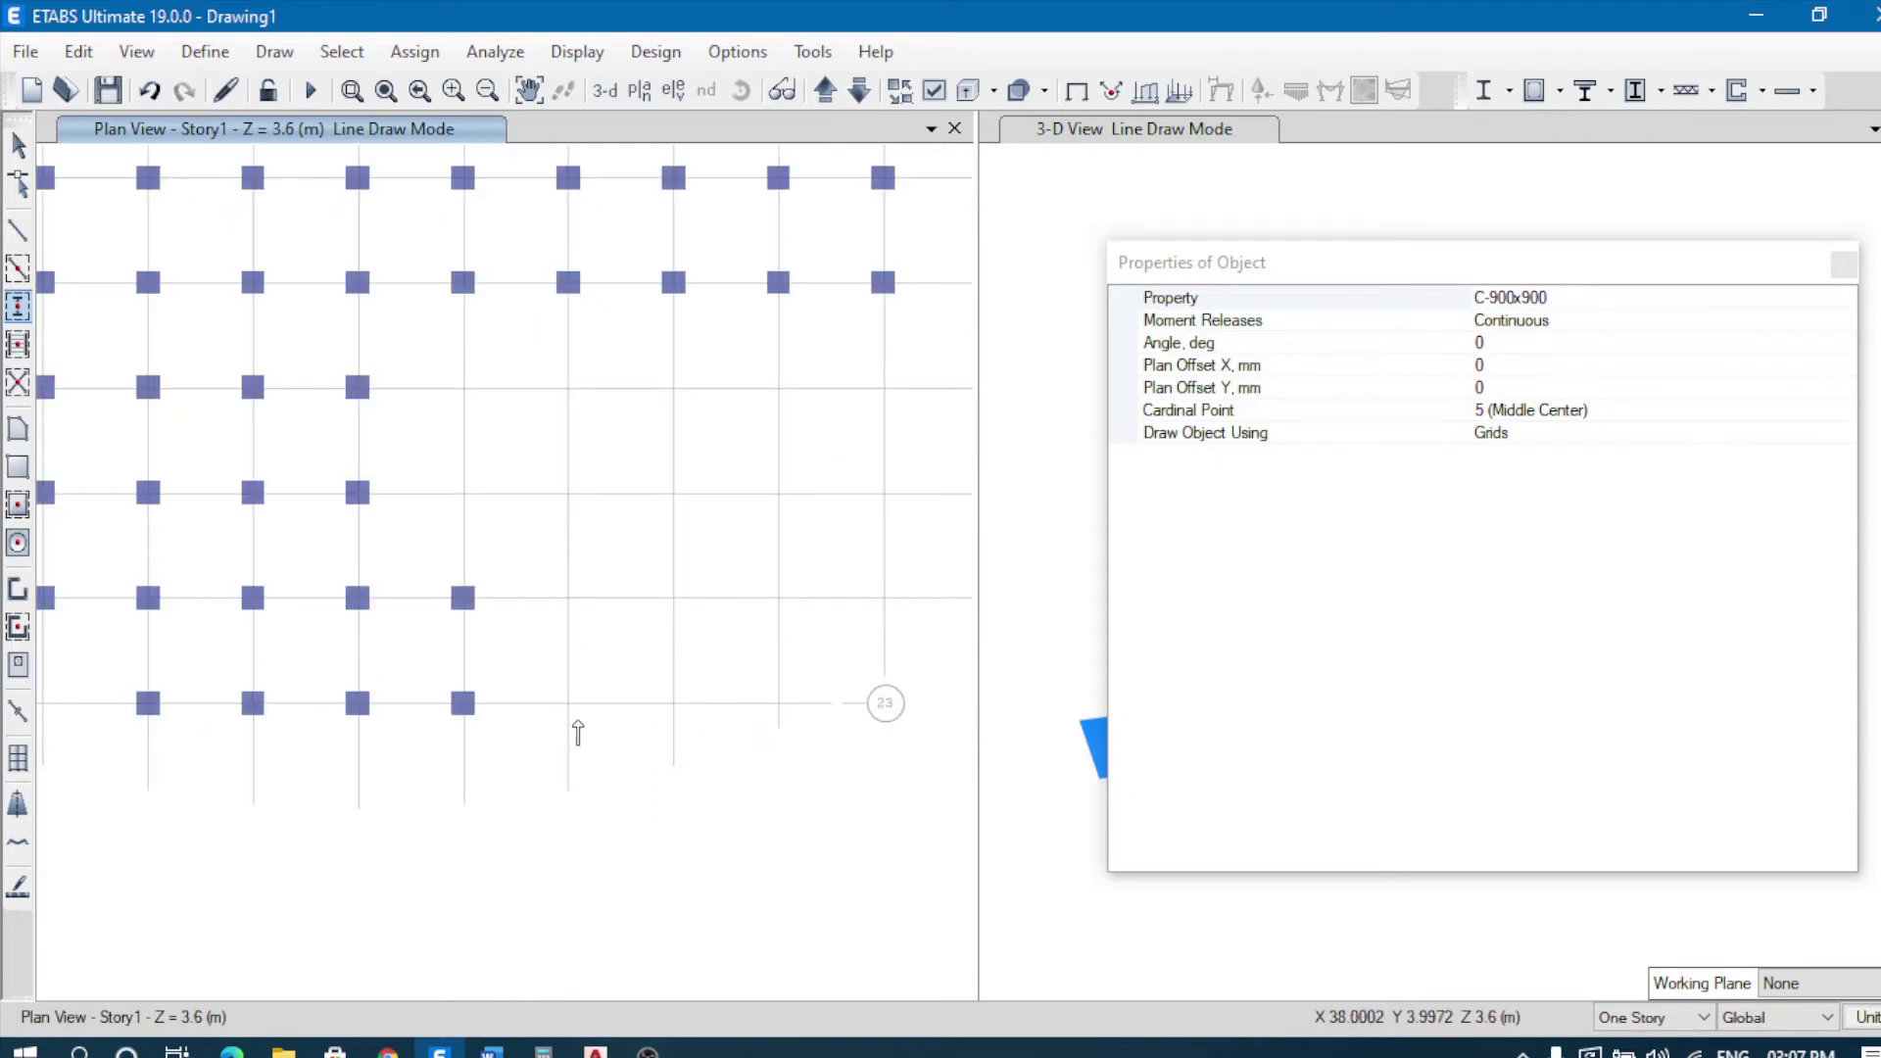
pyautogui.click(568, 705)
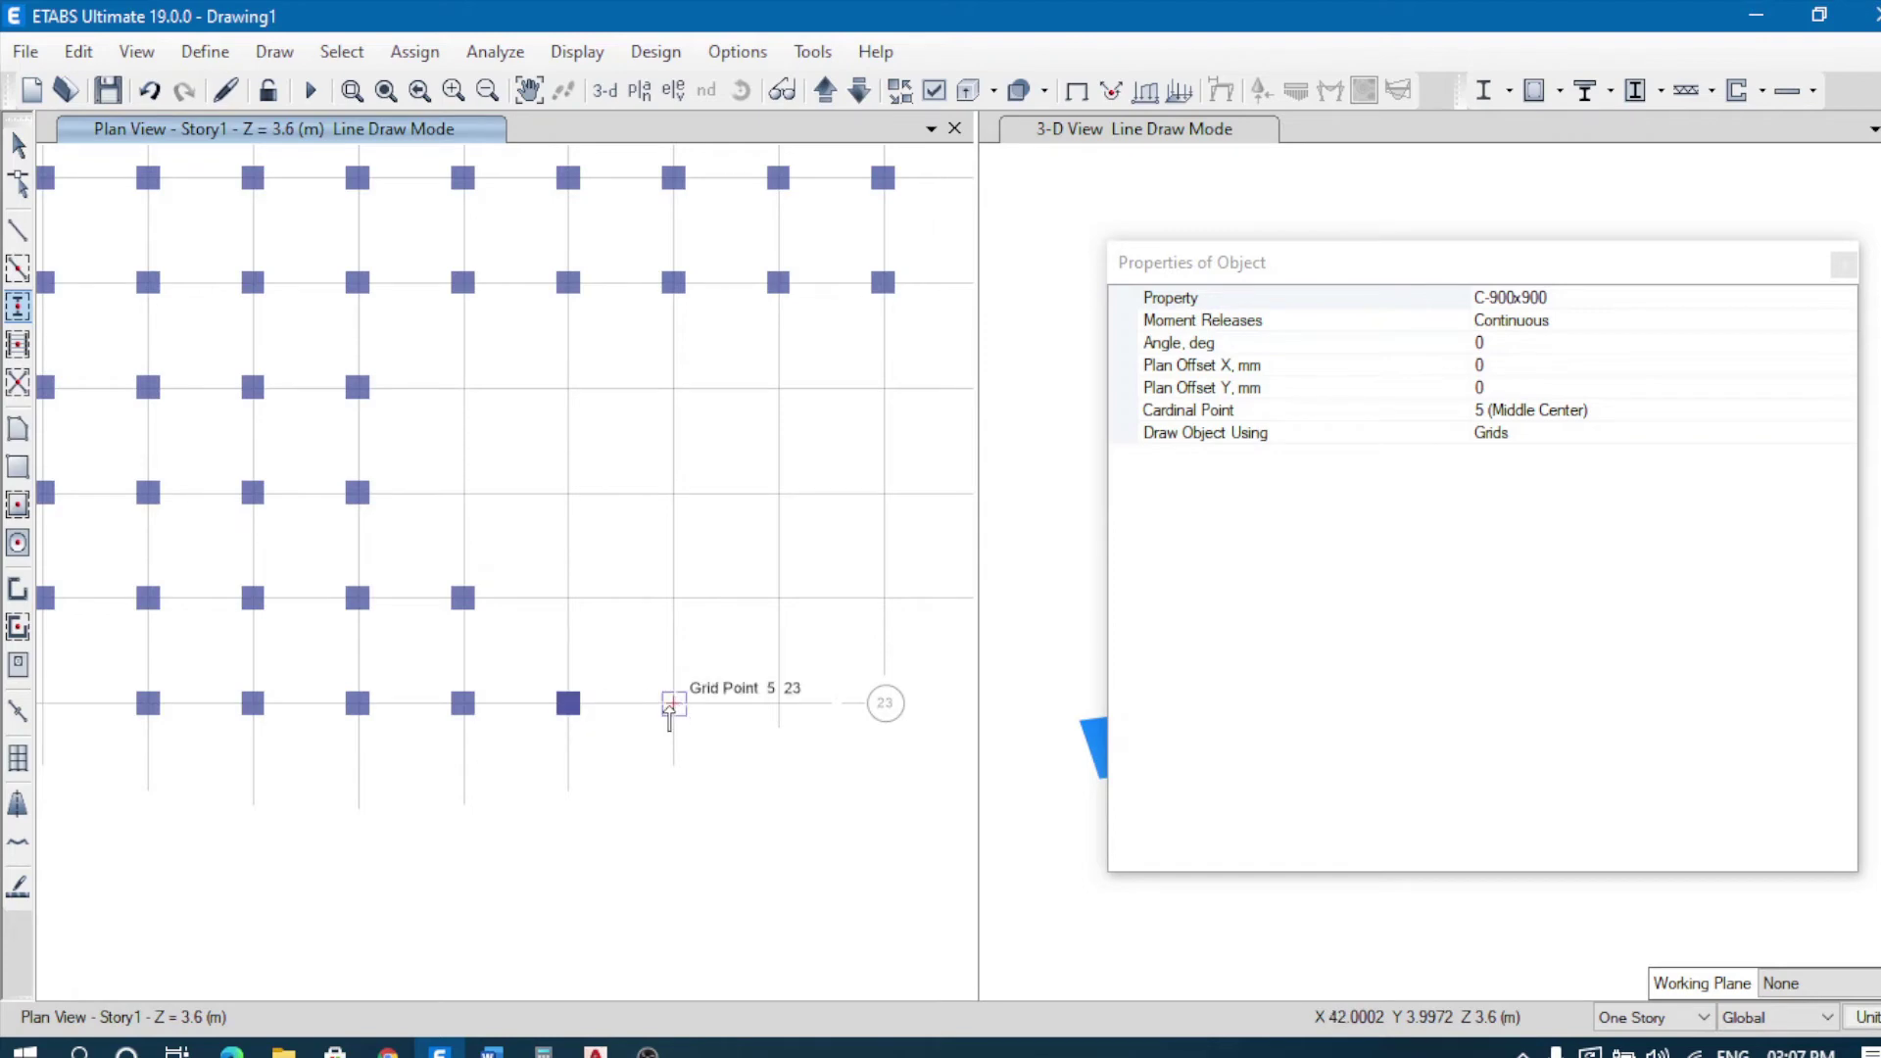
pyautogui.click(673, 704)
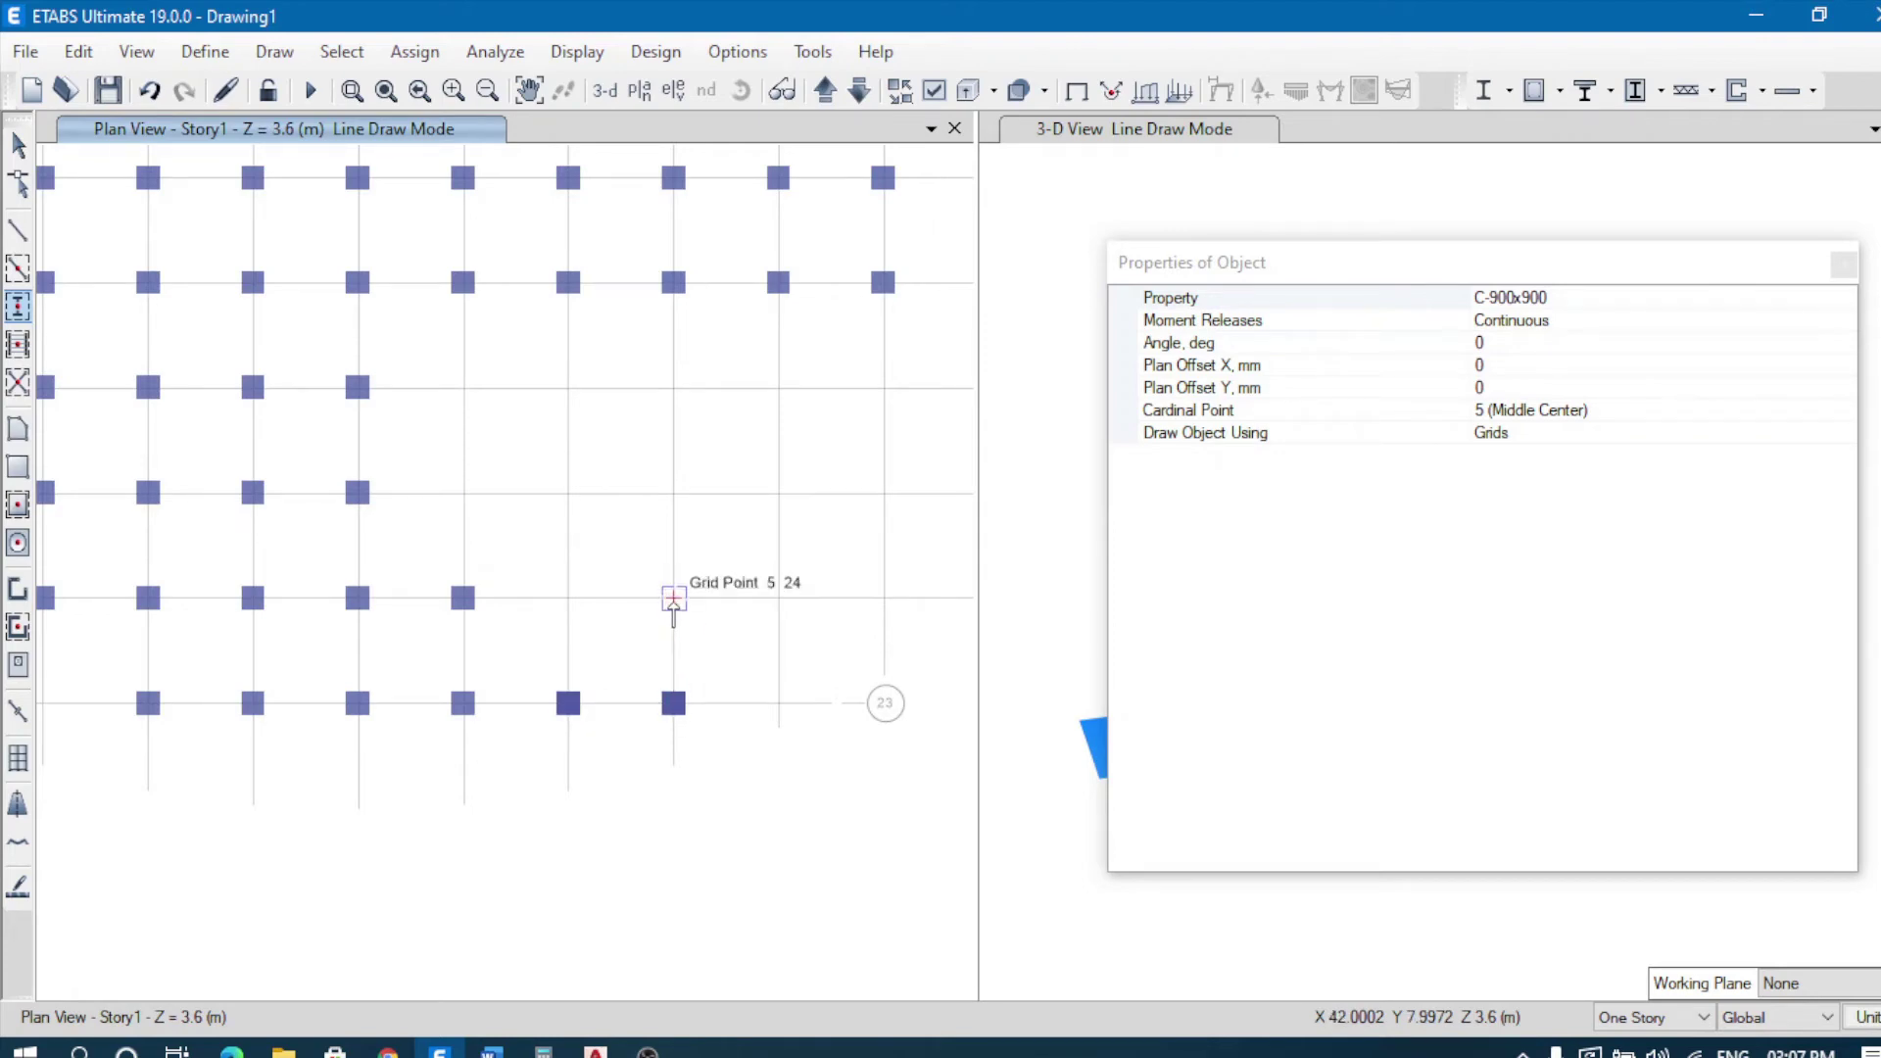
pyautogui.click(675, 597)
pyautogui.click(568, 598)
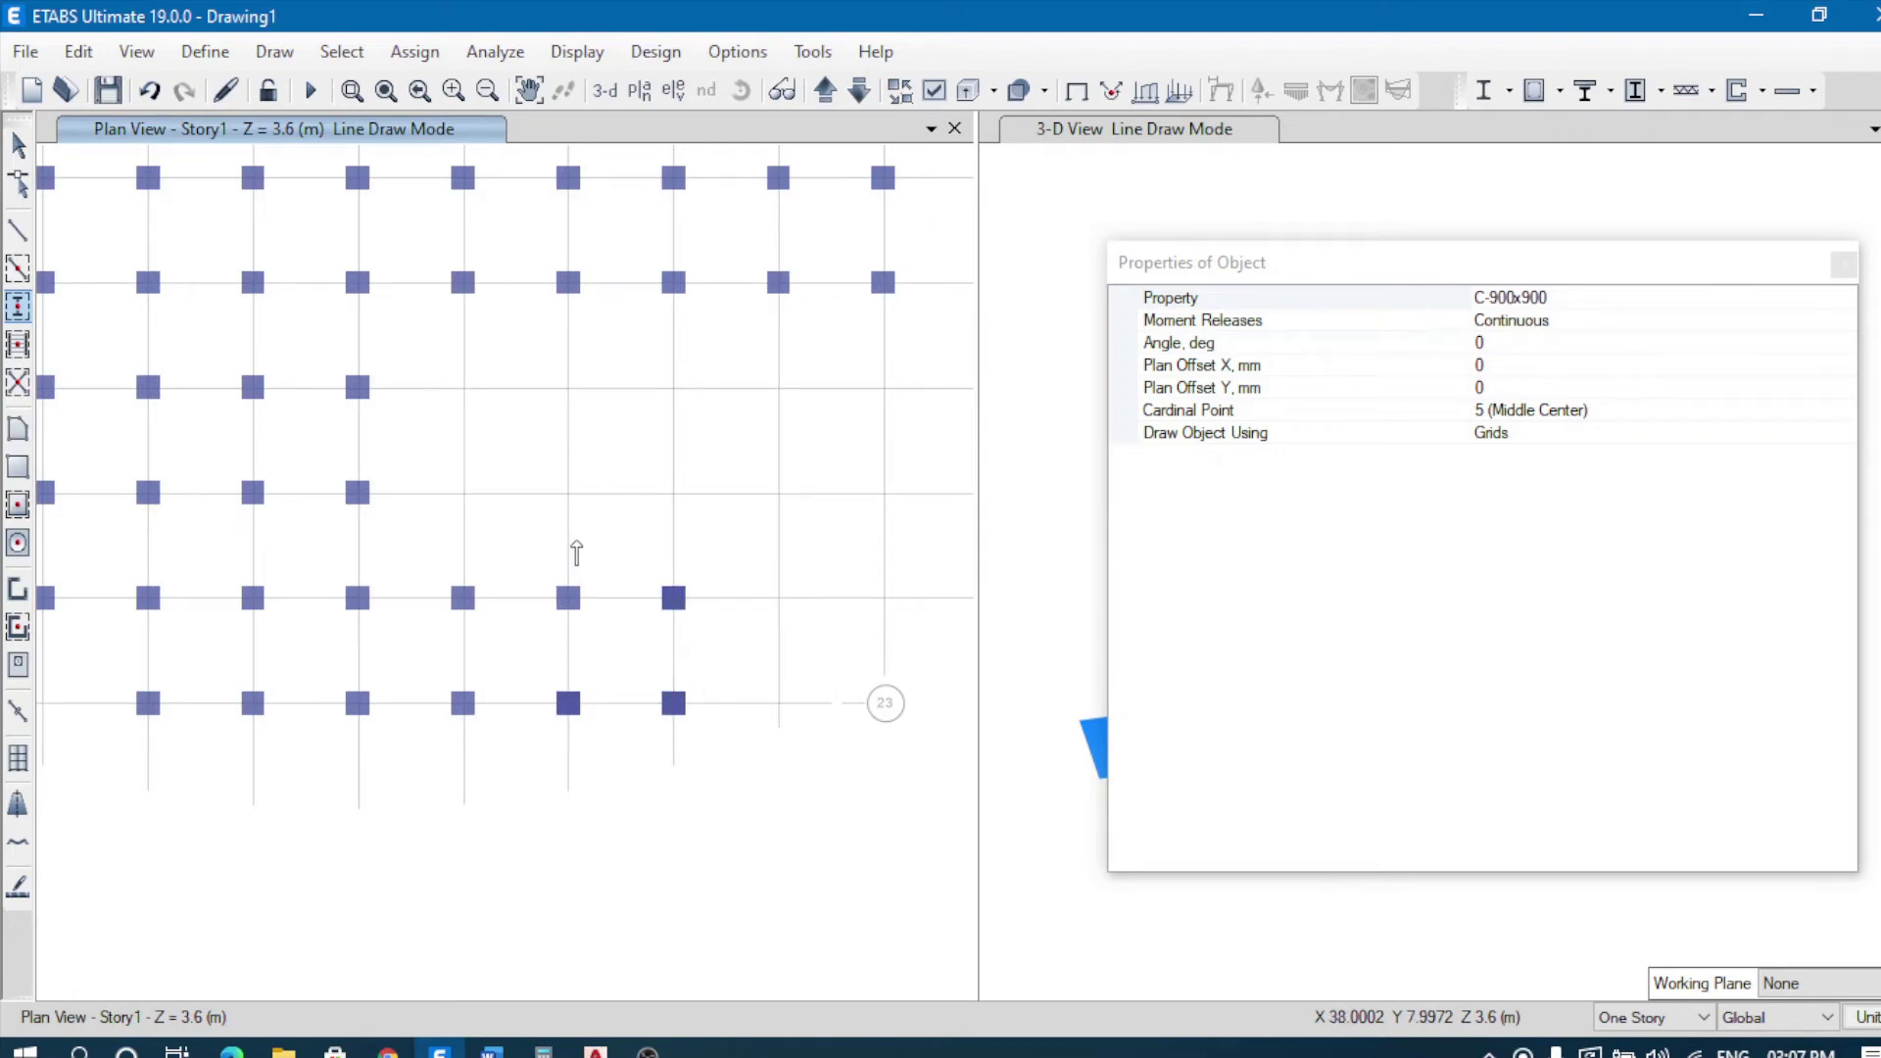
# Step: Place six C-900x900 columns where grid lines 3, 4 and 5 cross grid lines 15 and 16
pyautogui.click(568, 388)
pyautogui.click(462, 388)
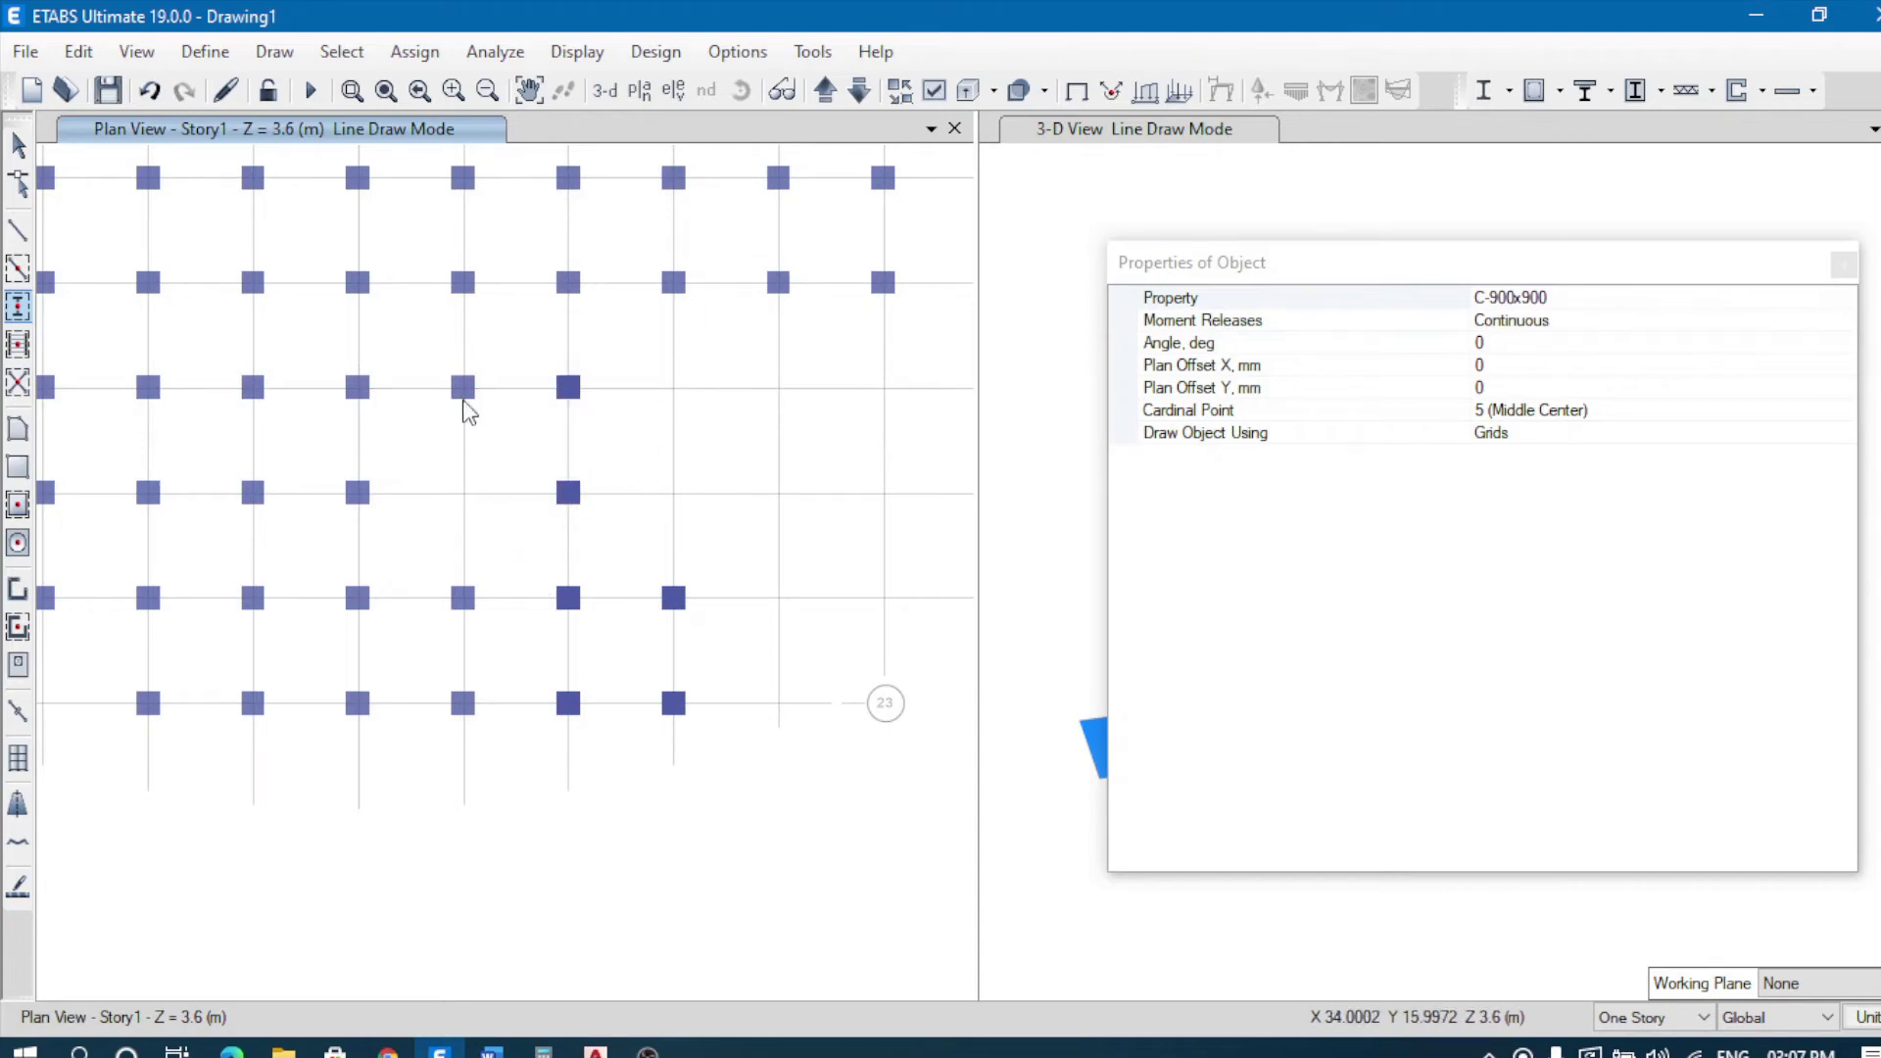
pyautogui.click(463, 493)
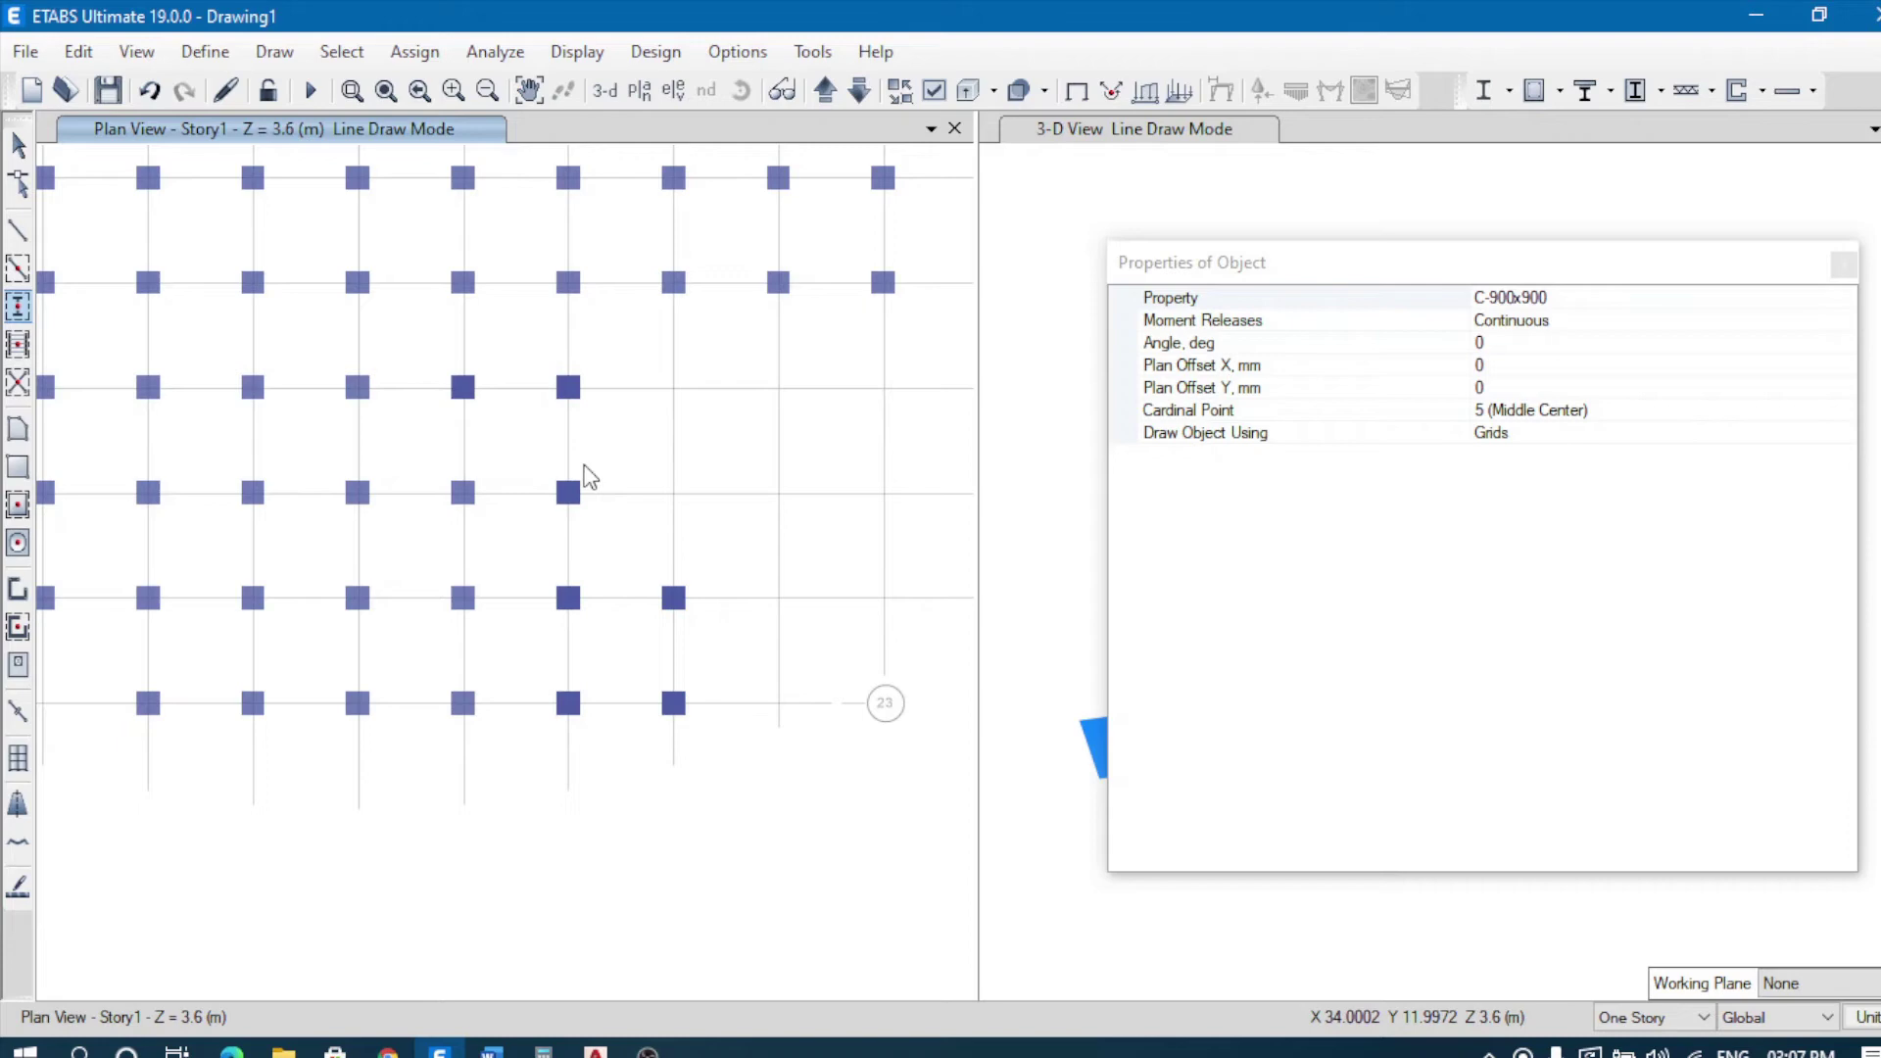
pyautogui.click(674, 388)
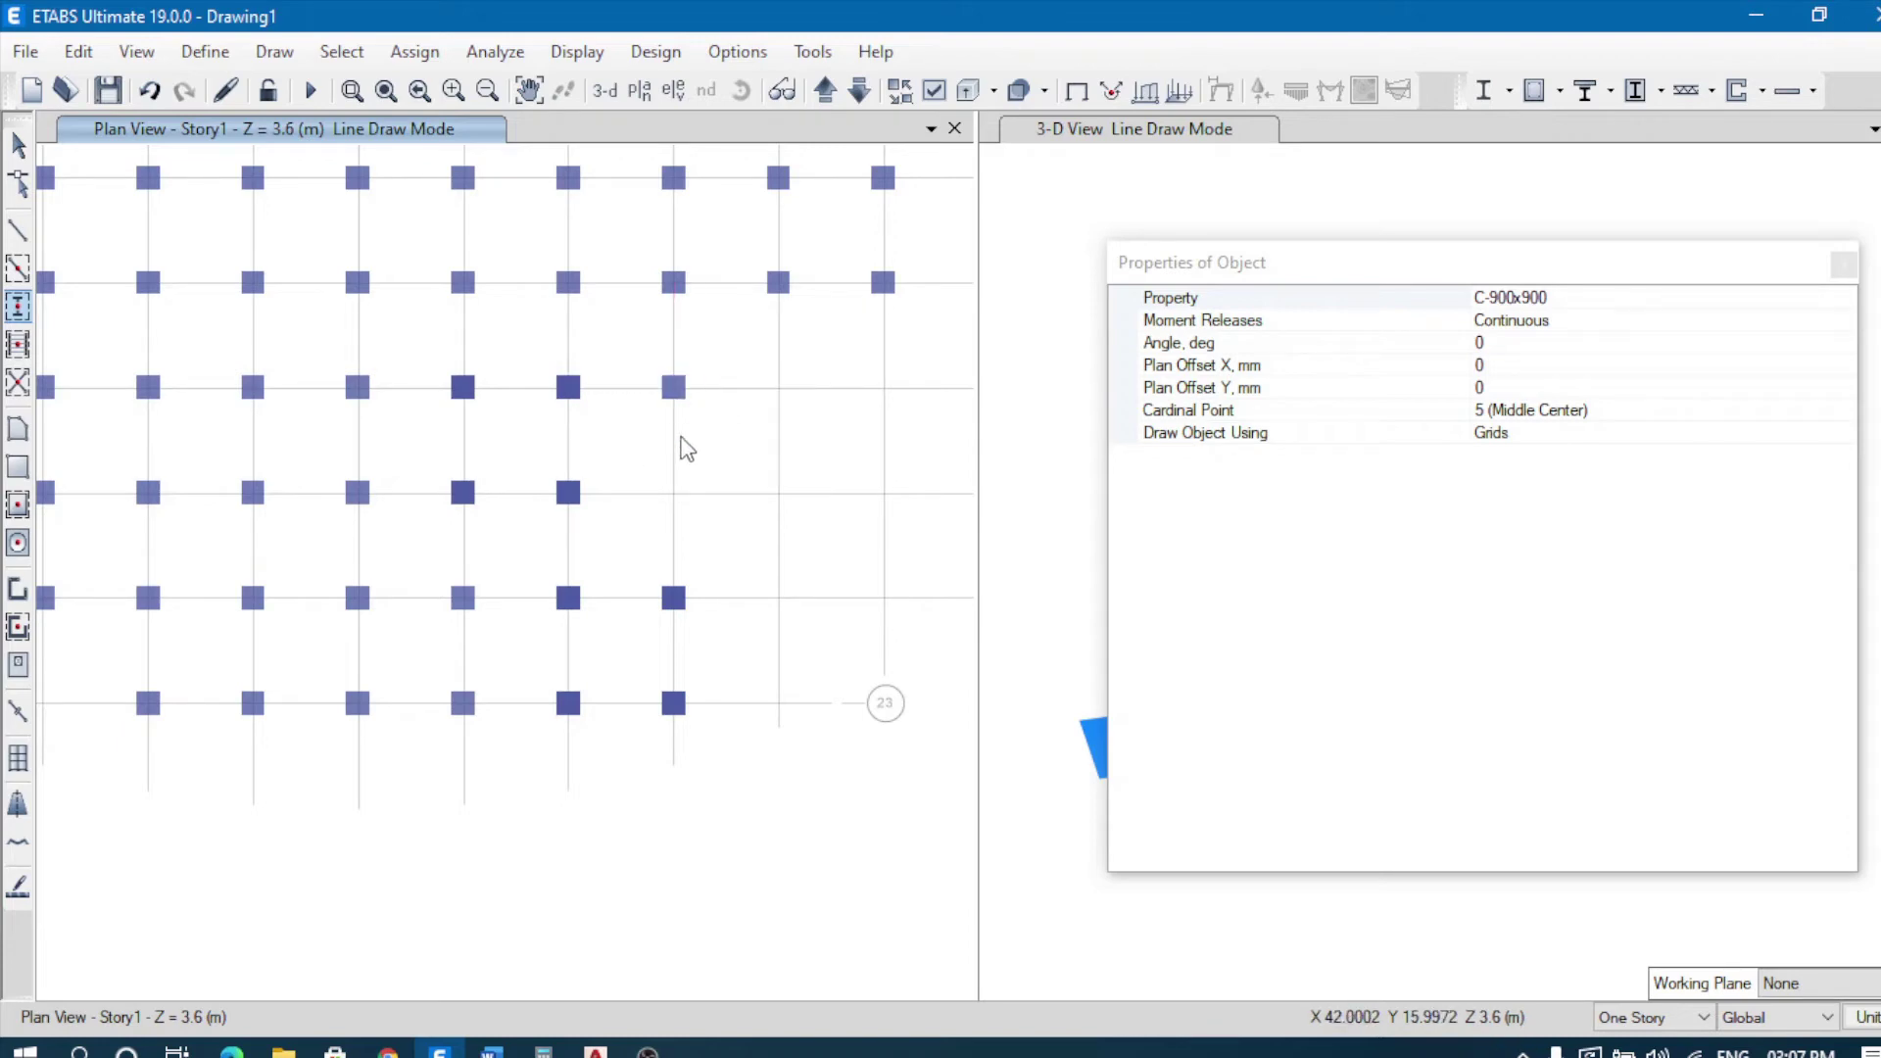
pyautogui.click(675, 493)
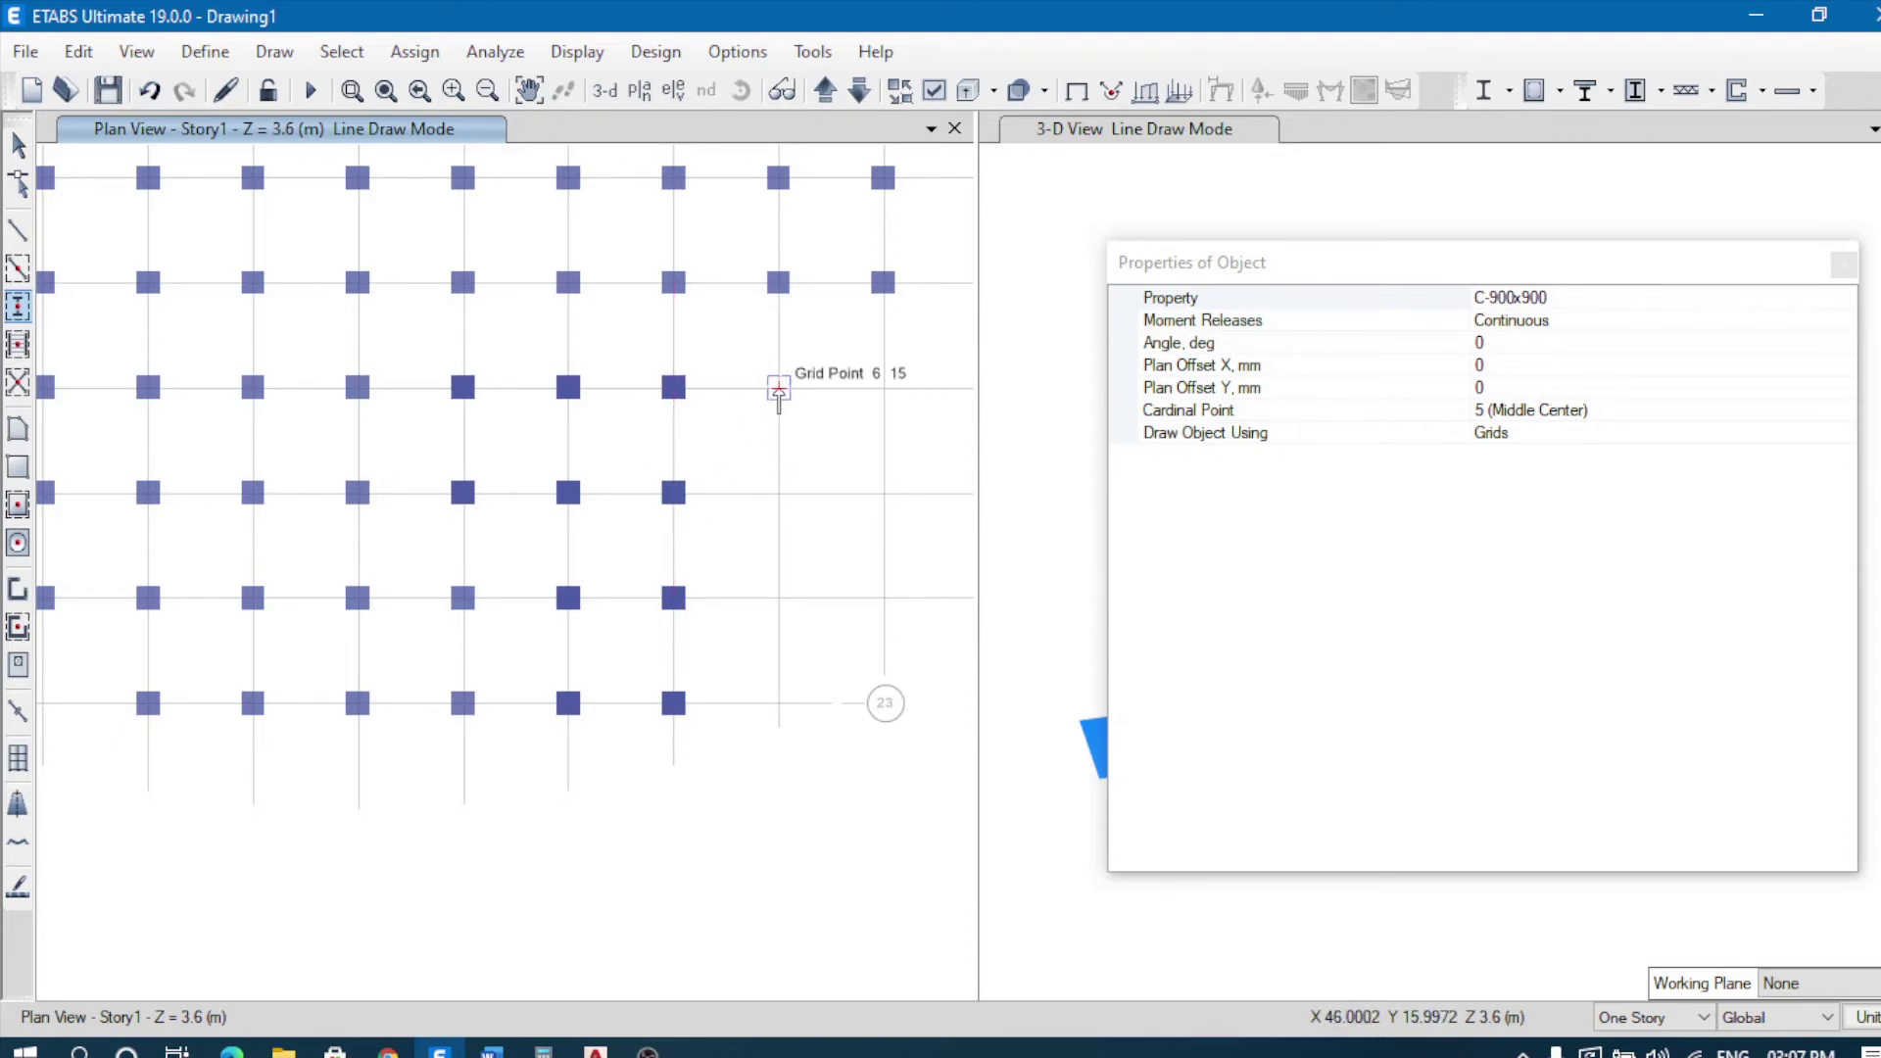
# Step: Place six C-900x900 columns where grid lines 6 and 21 cross grid lines 15, 16 and 24
pyautogui.click(779, 493)
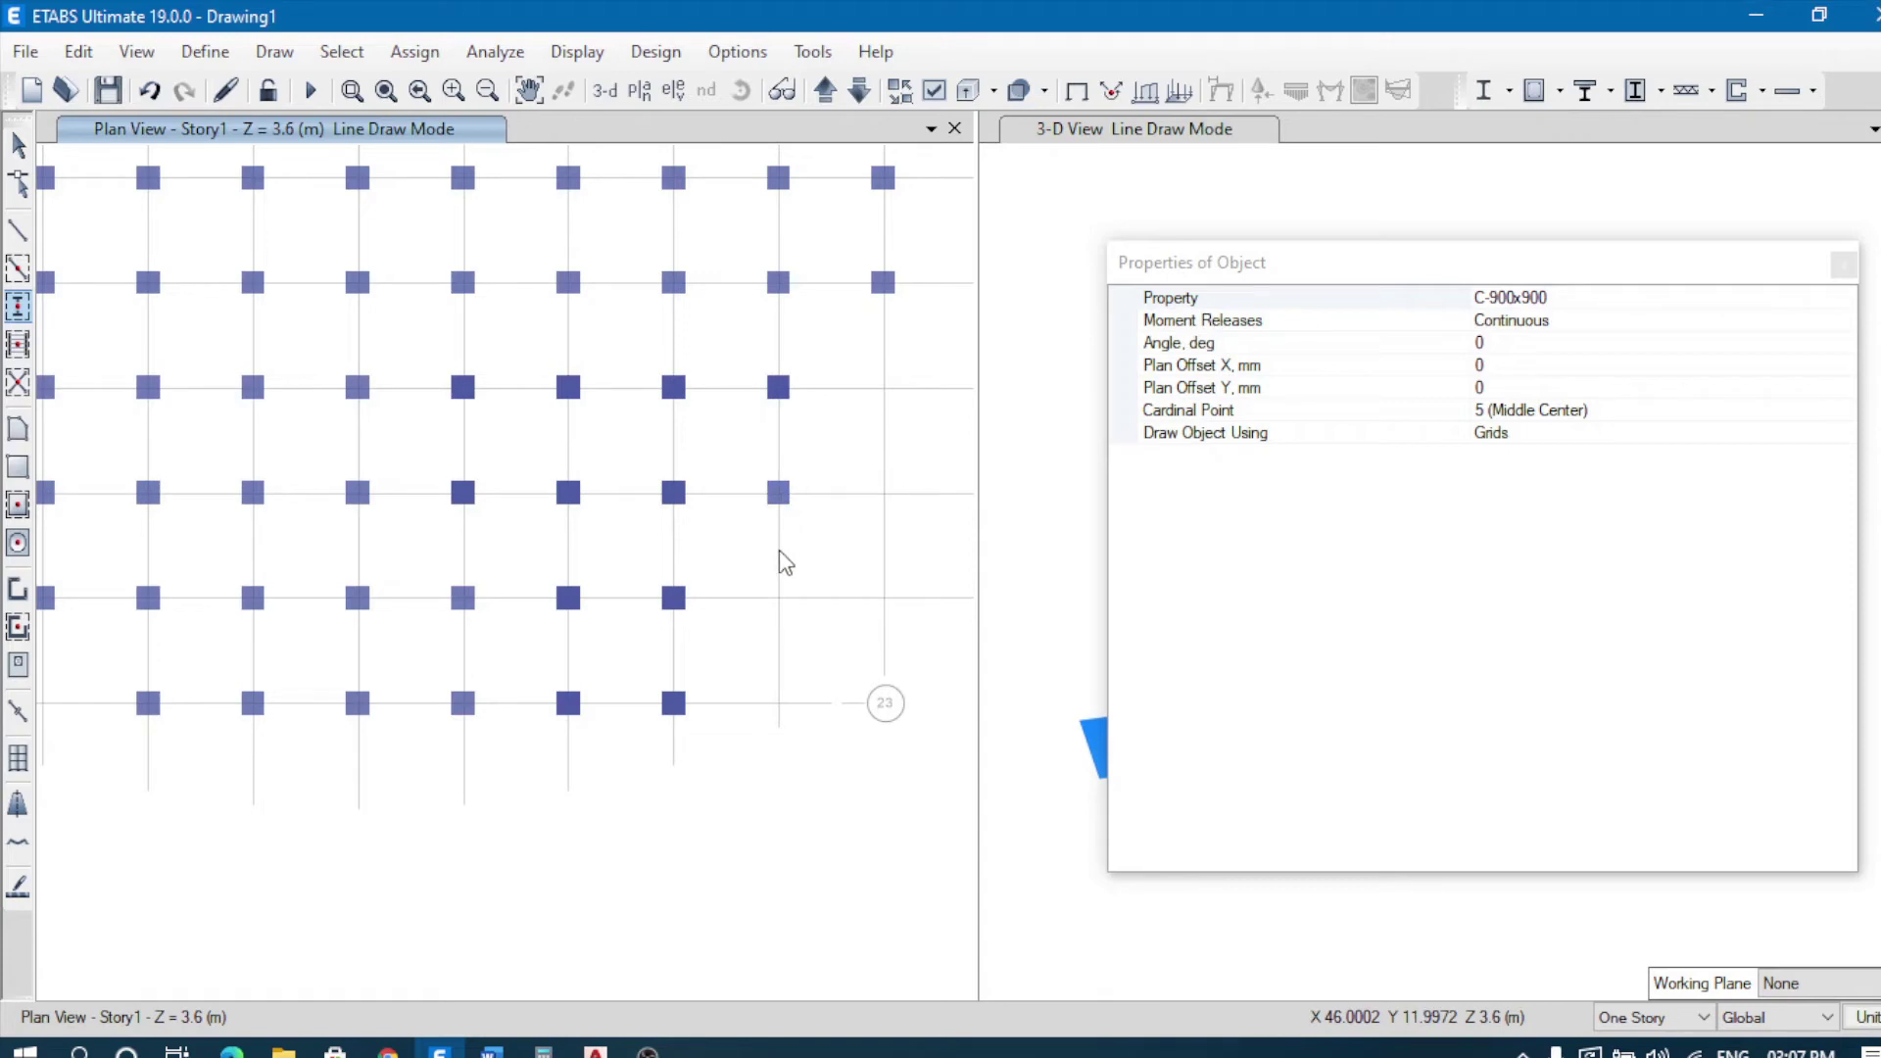
pyautogui.click(883, 600)
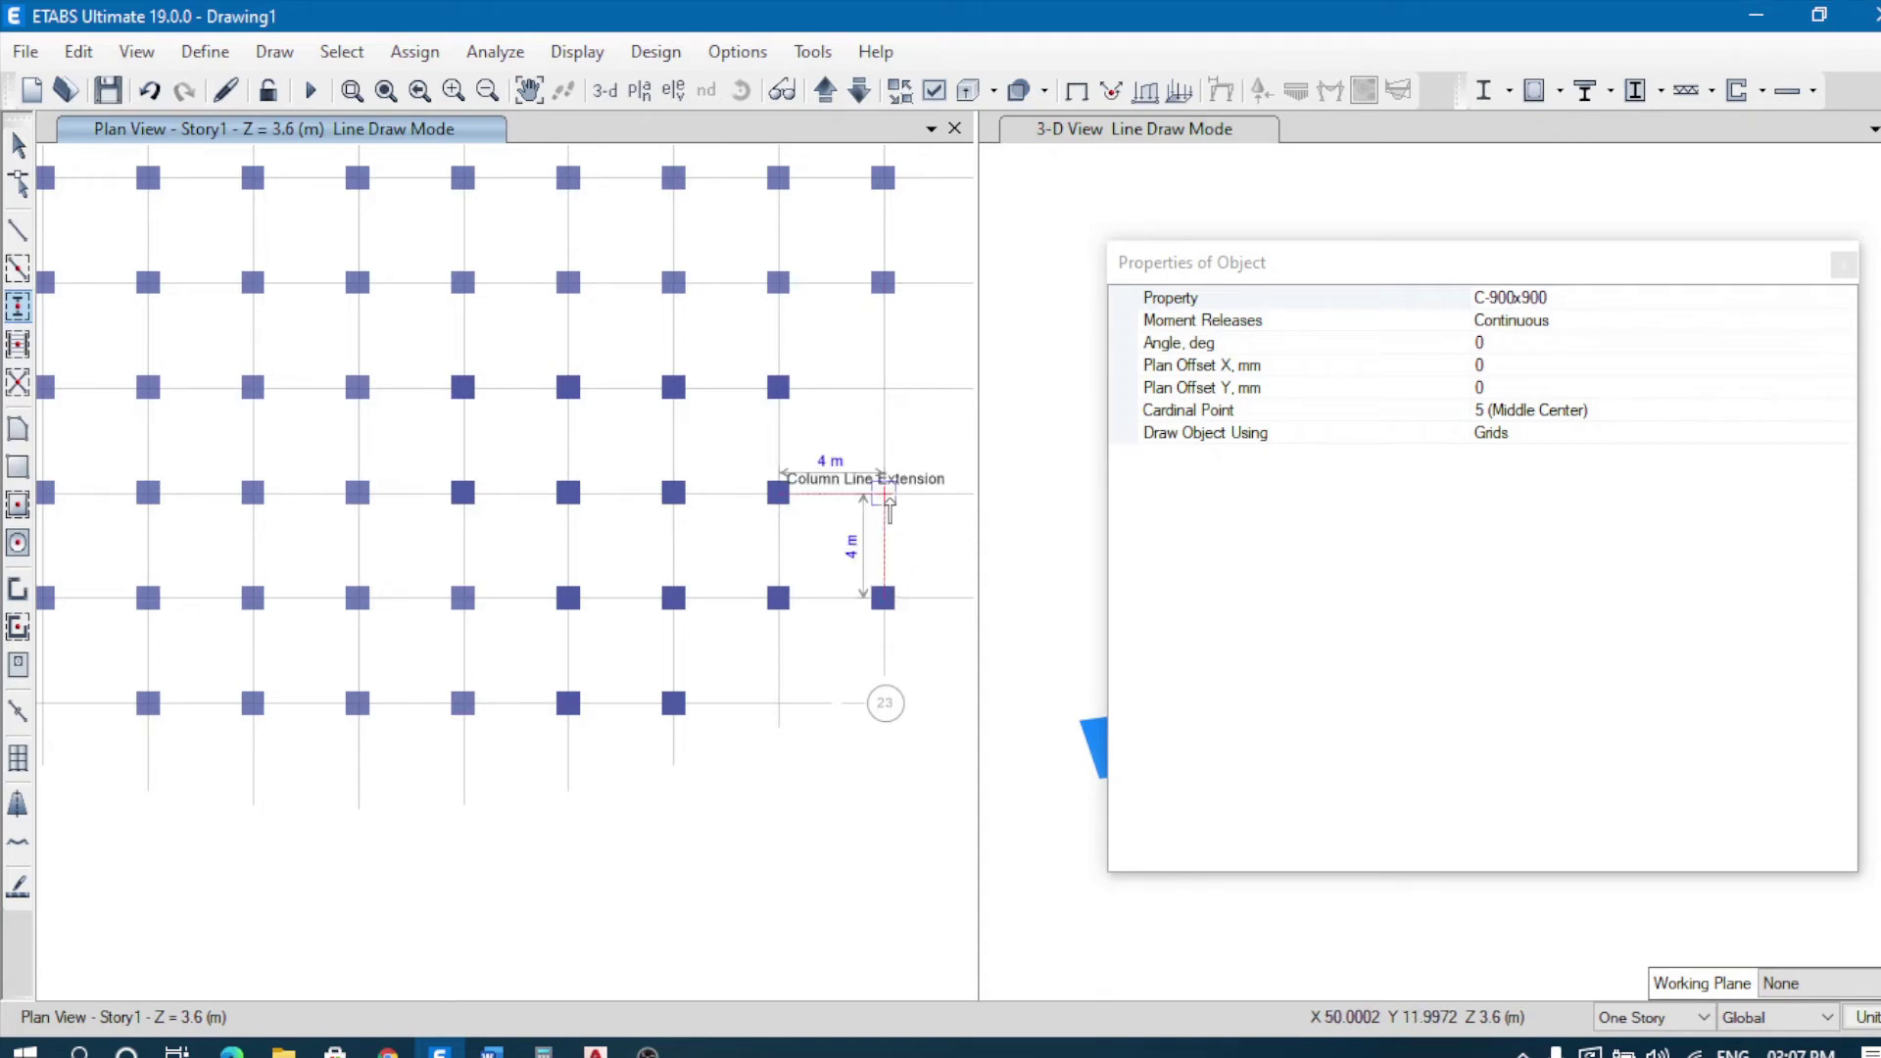
pyautogui.click(889, 498)
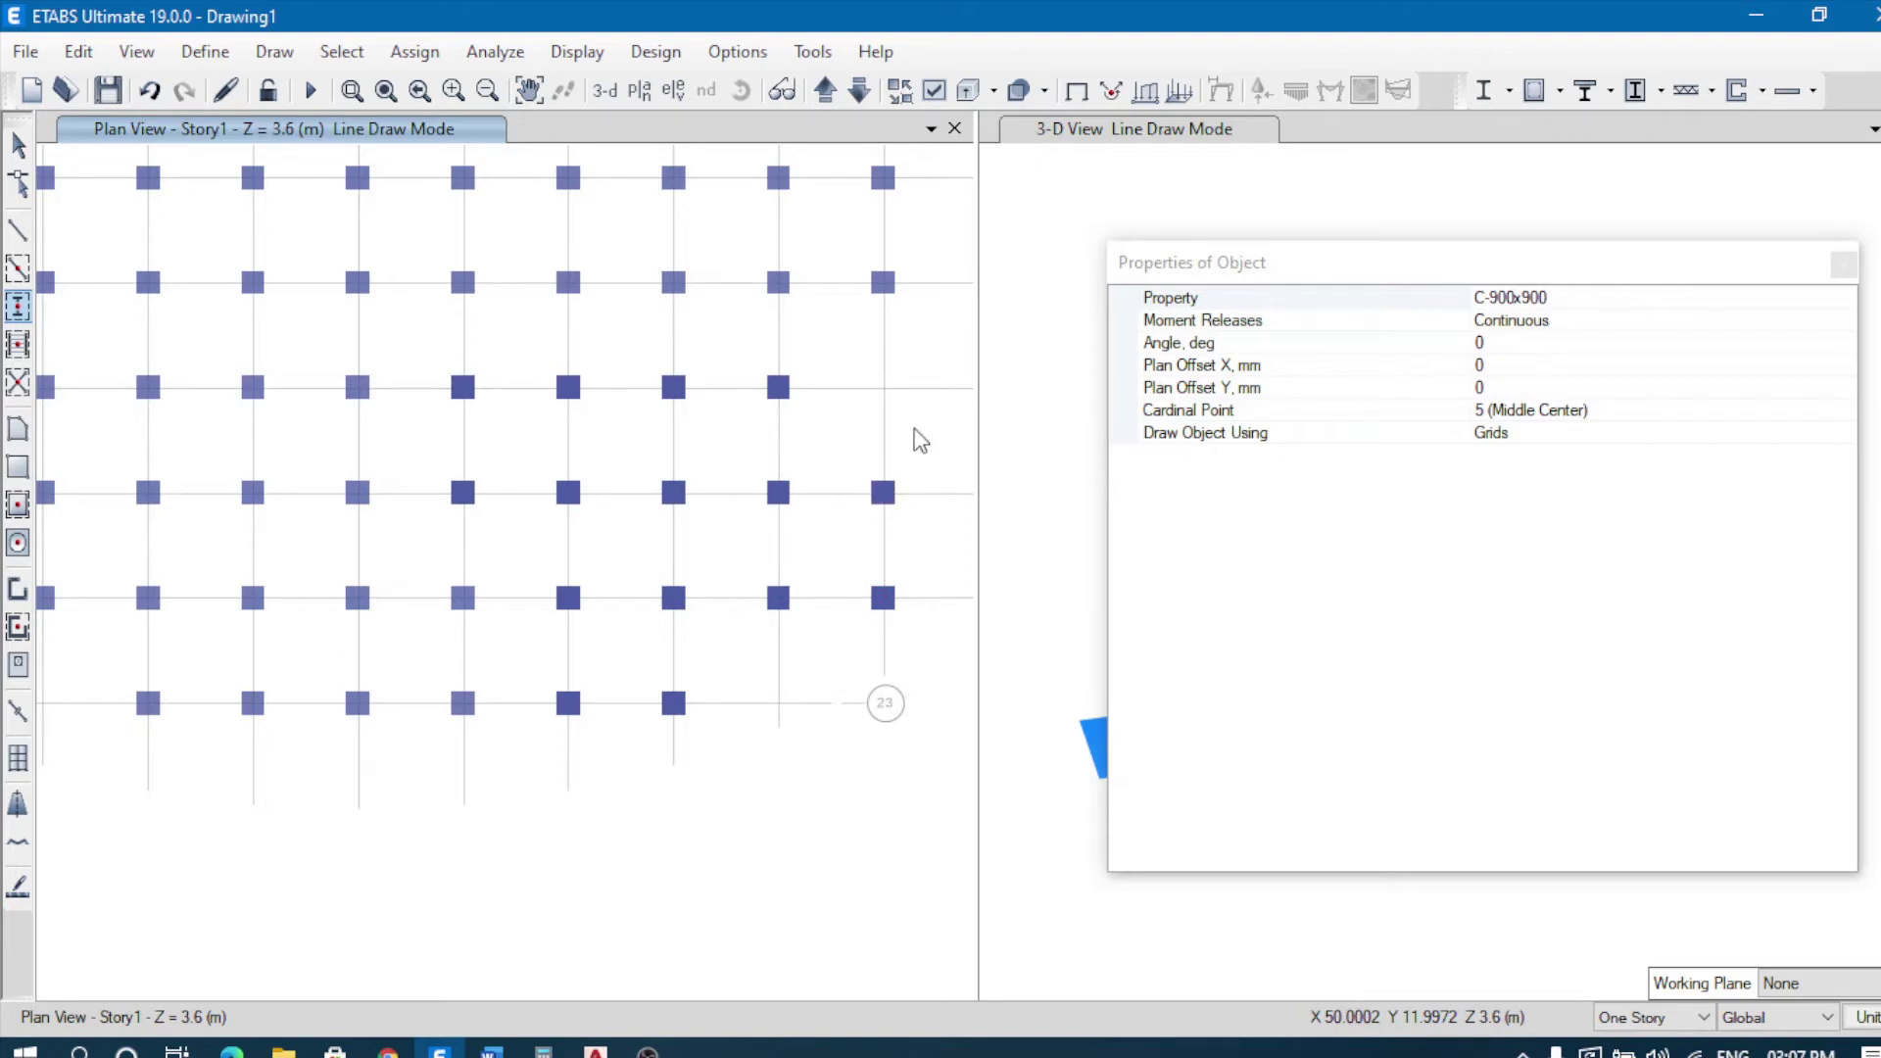
pyautogui.click(886, 388)
# Step: Place C-900x900 columns on grid line 22 at grids 15 and 16, and on grid line 20 at grids 15, 1 and 14
pyautogui.scroll(-3, 373, 529)
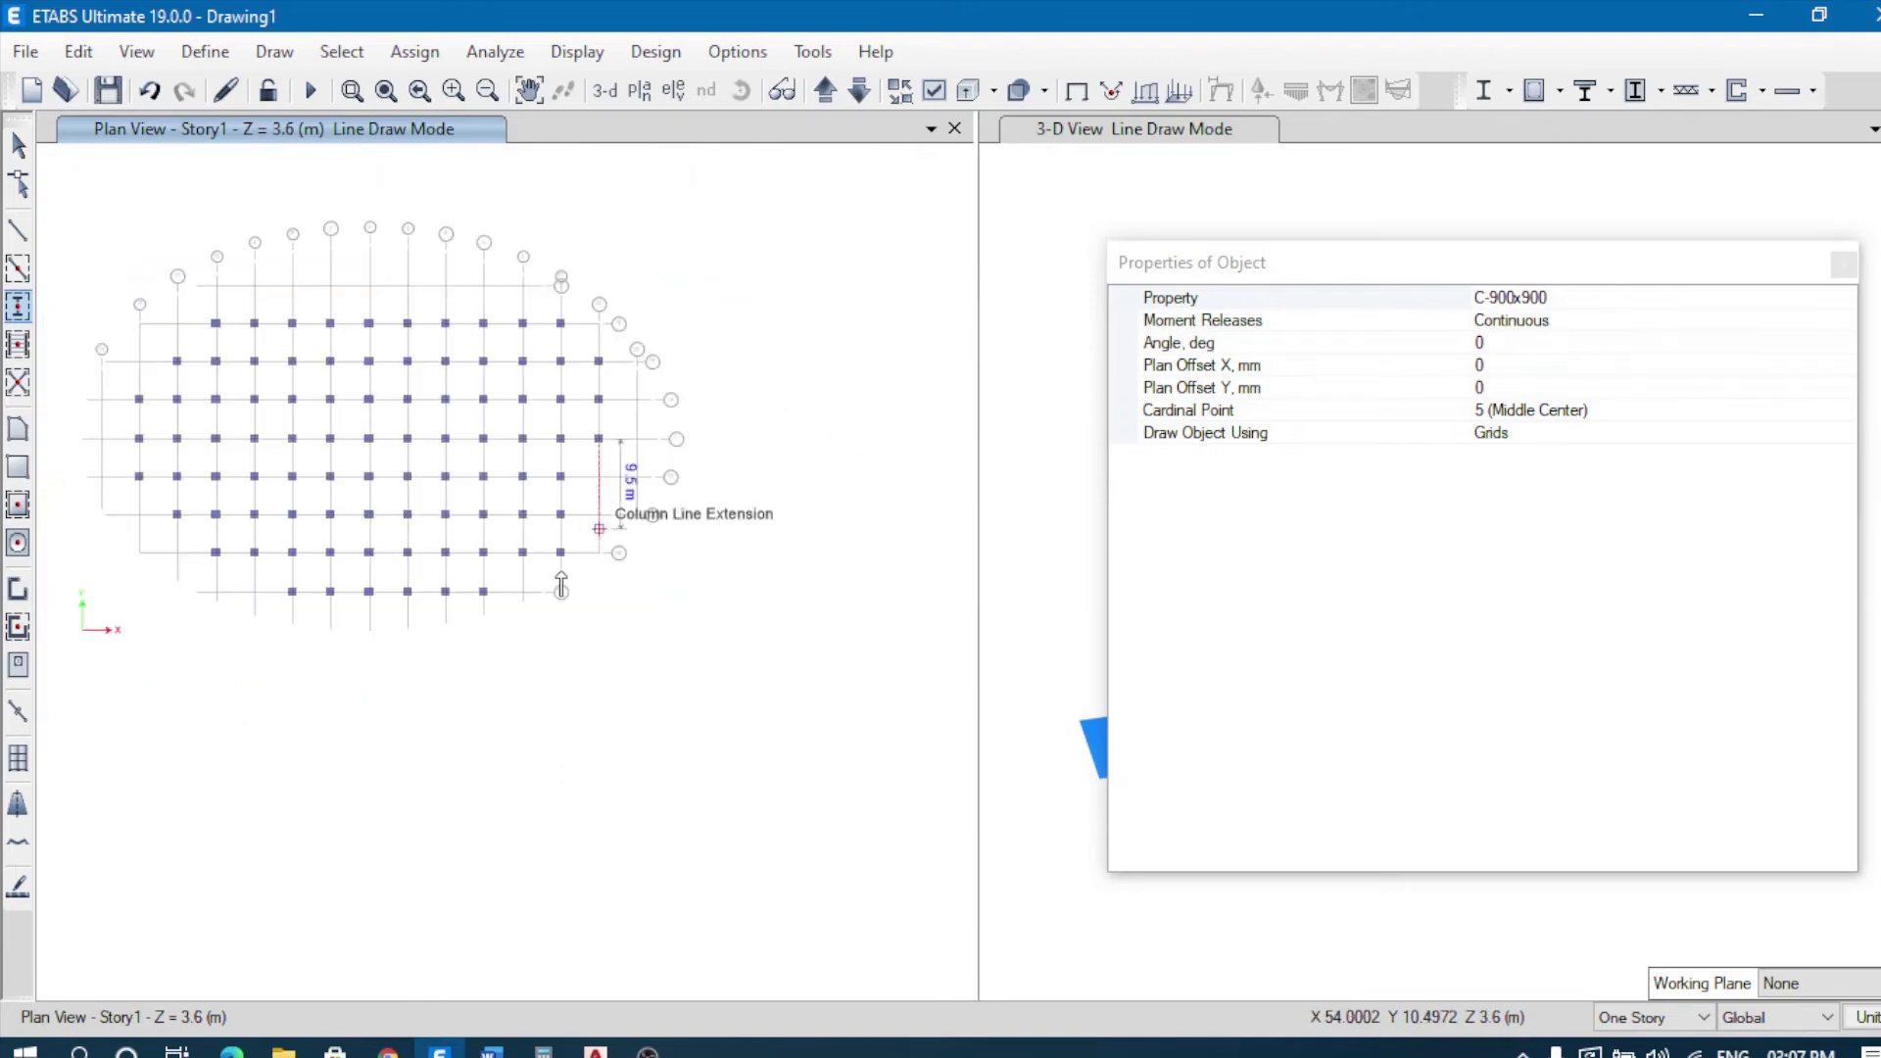
pyautogui.scroll(3, 597, 495)
pyautogui.scroll(-2, 622, 470)
pyautogui.click(556, 510)
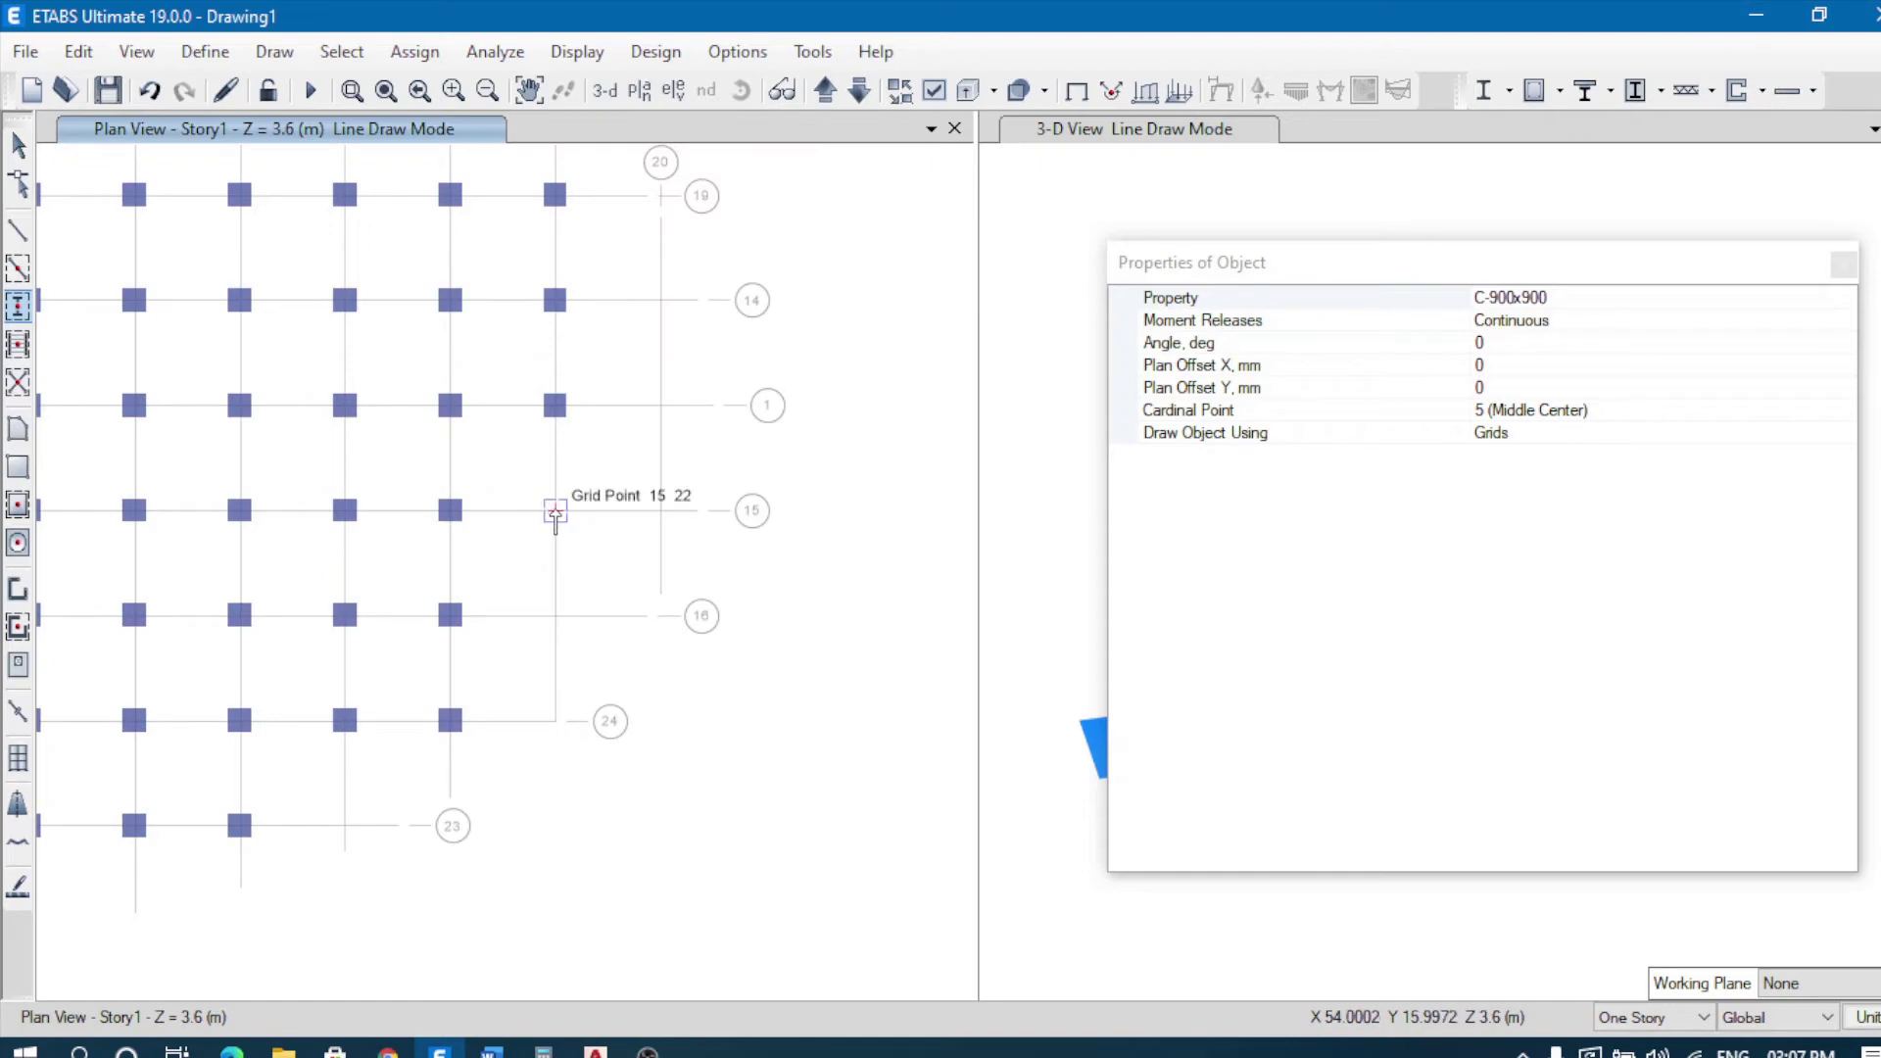
pyautogui.click(554, 615)
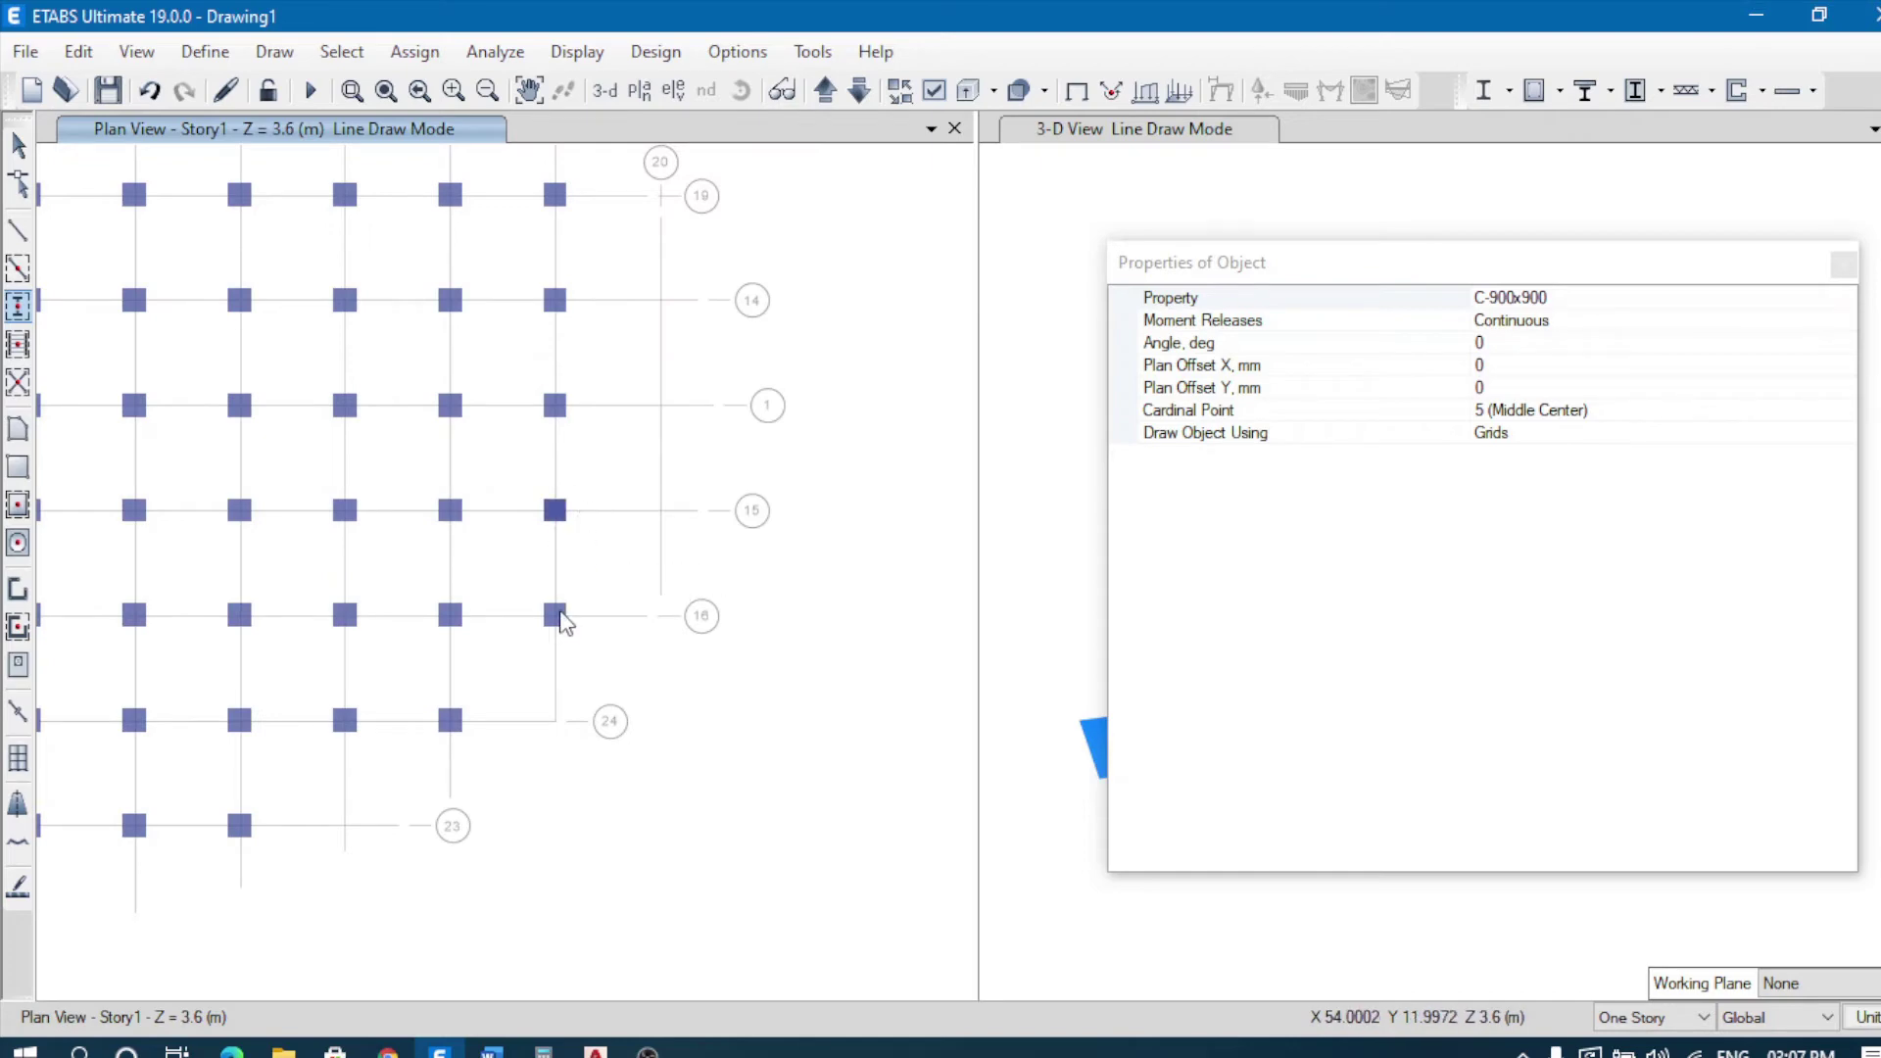
pyautogui.click(660, 511)
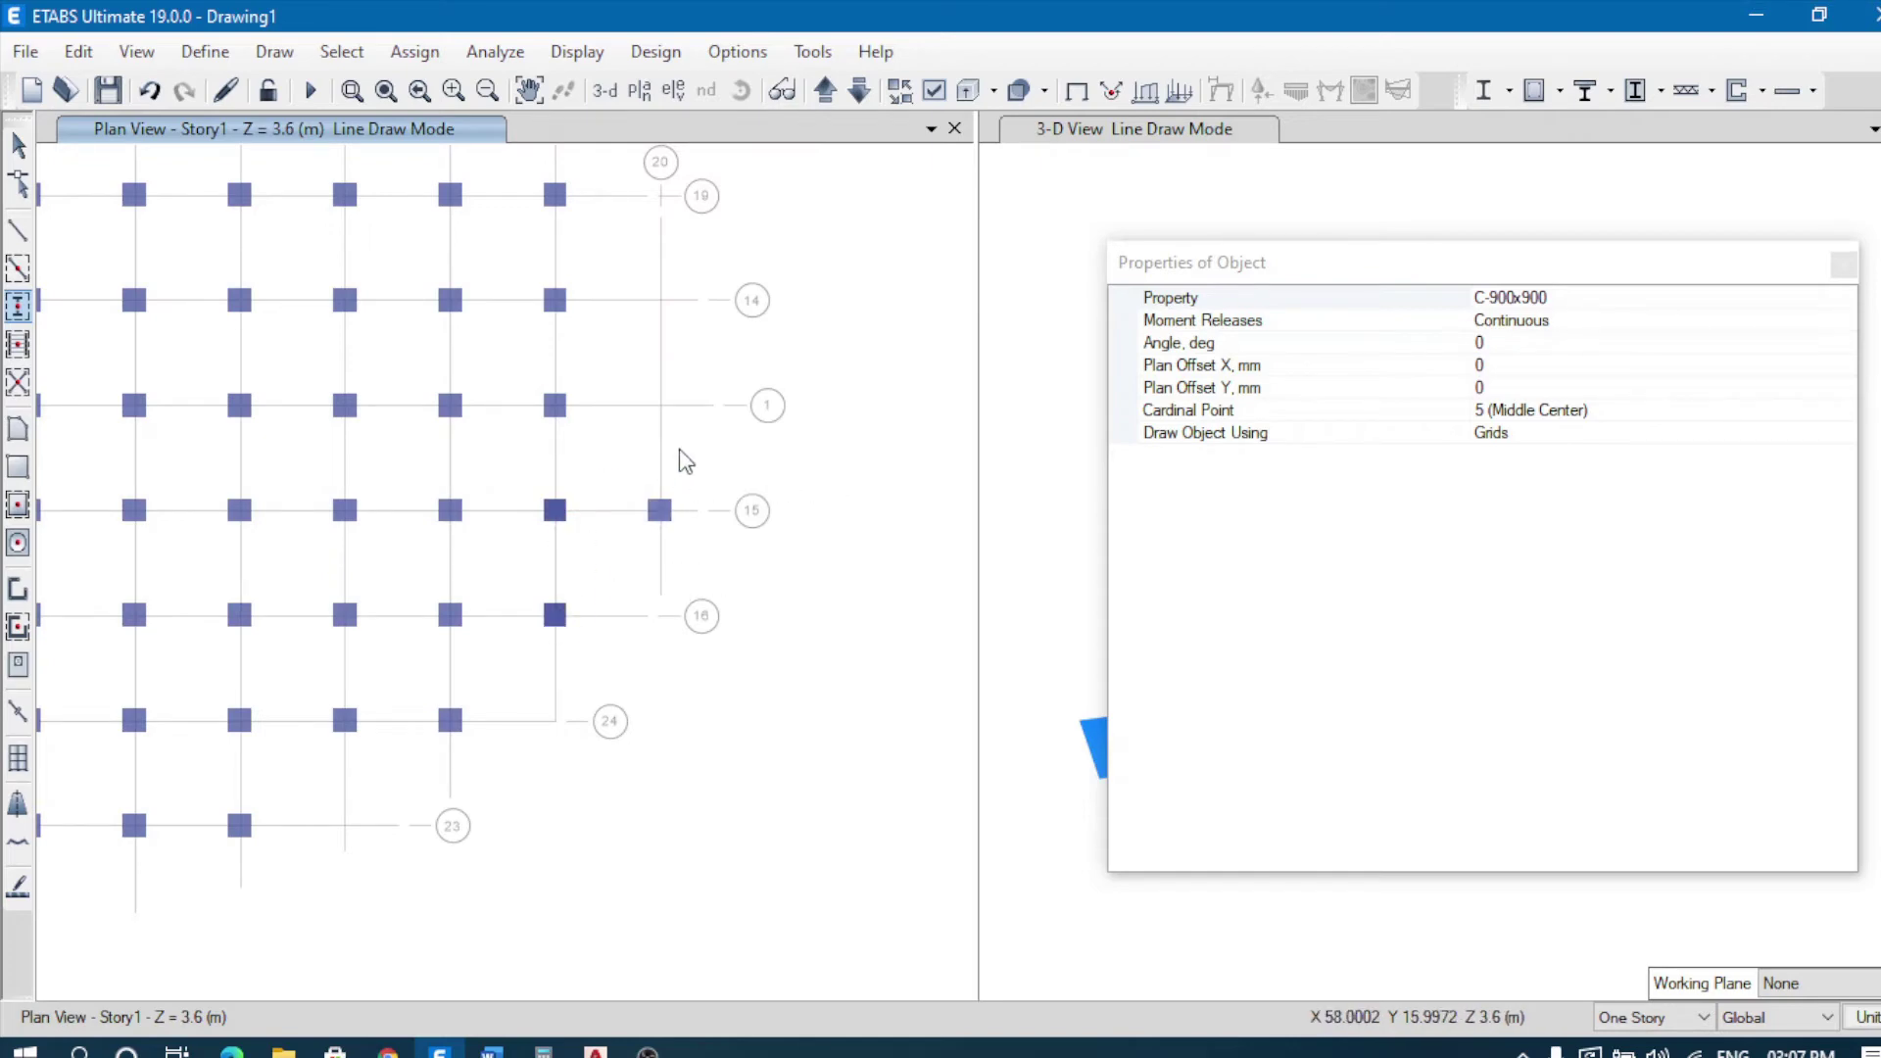
pyautogui.click(661, 406)
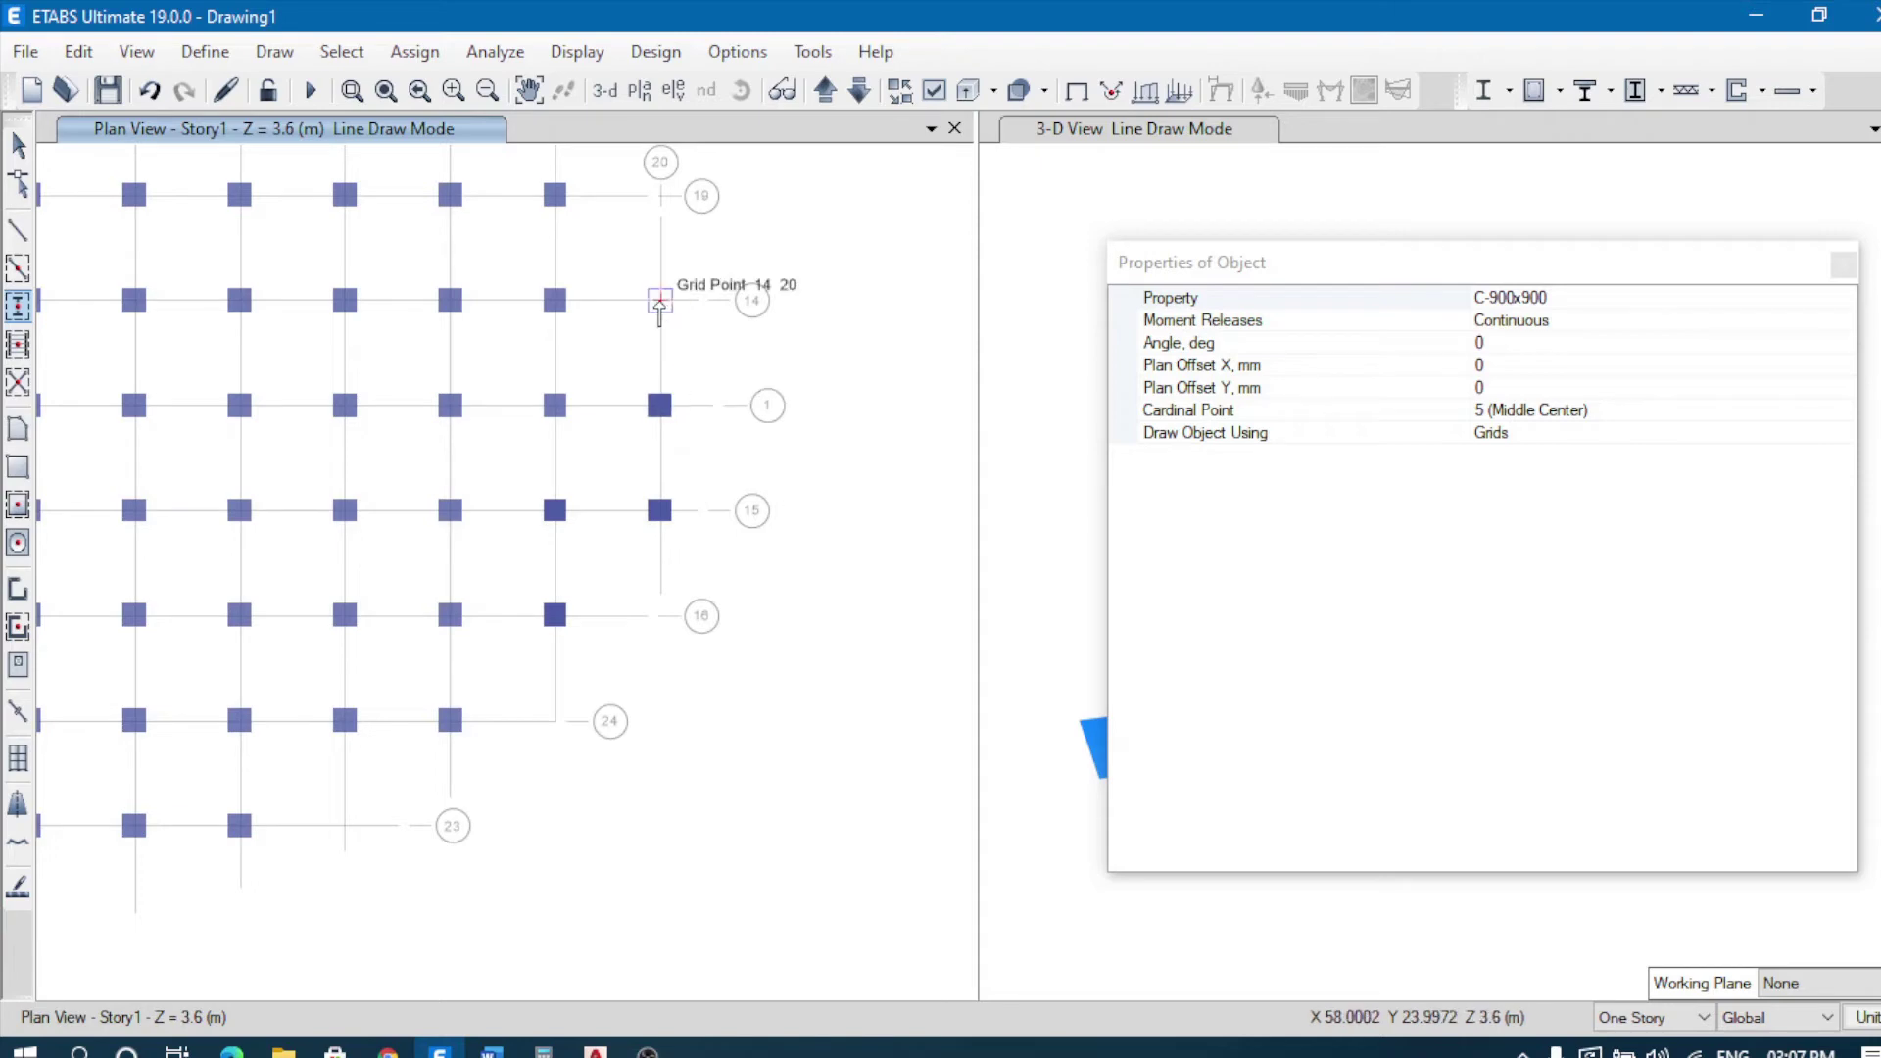
pyautogui.click(661, 302)
# Step: Place four C-900x900 columns along grid line 17 at grids 6, 5, 4 and 3
pyautogui.scroll(-3, 671, 776)
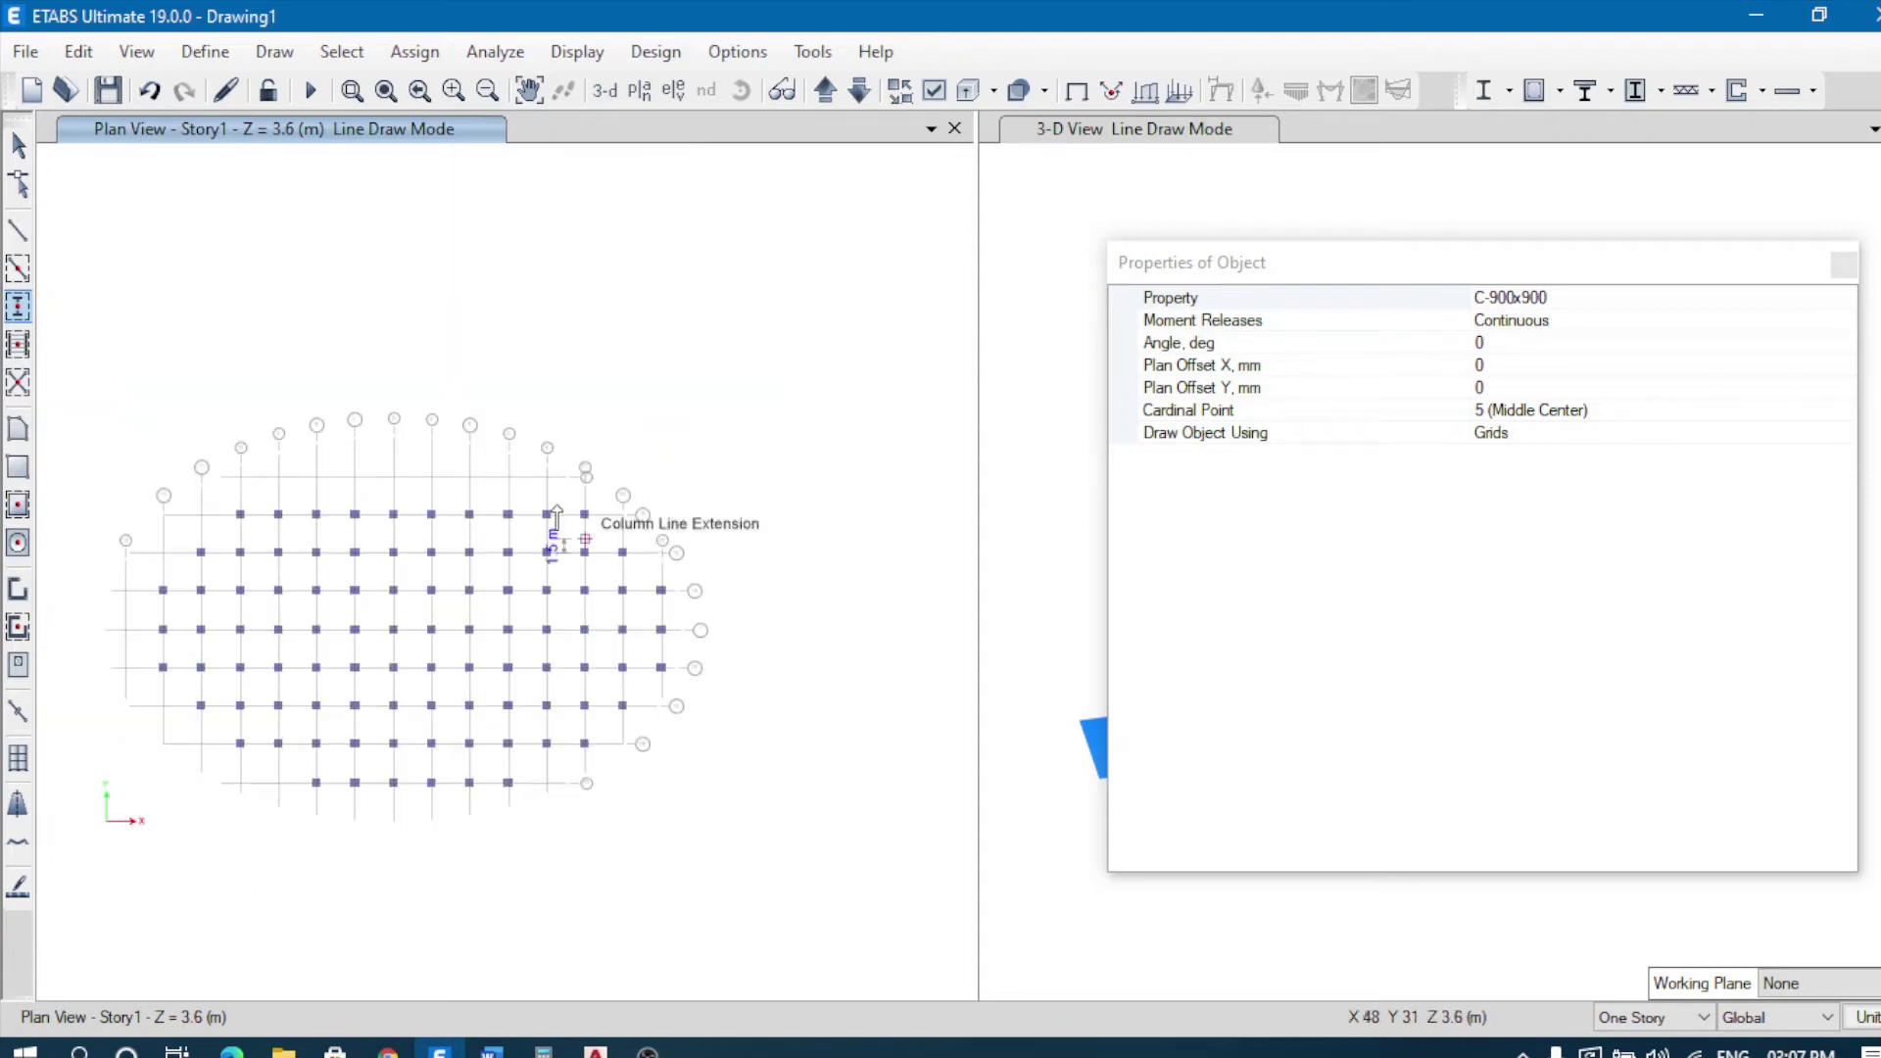
pyautogui.scroll(3, 621, 536)
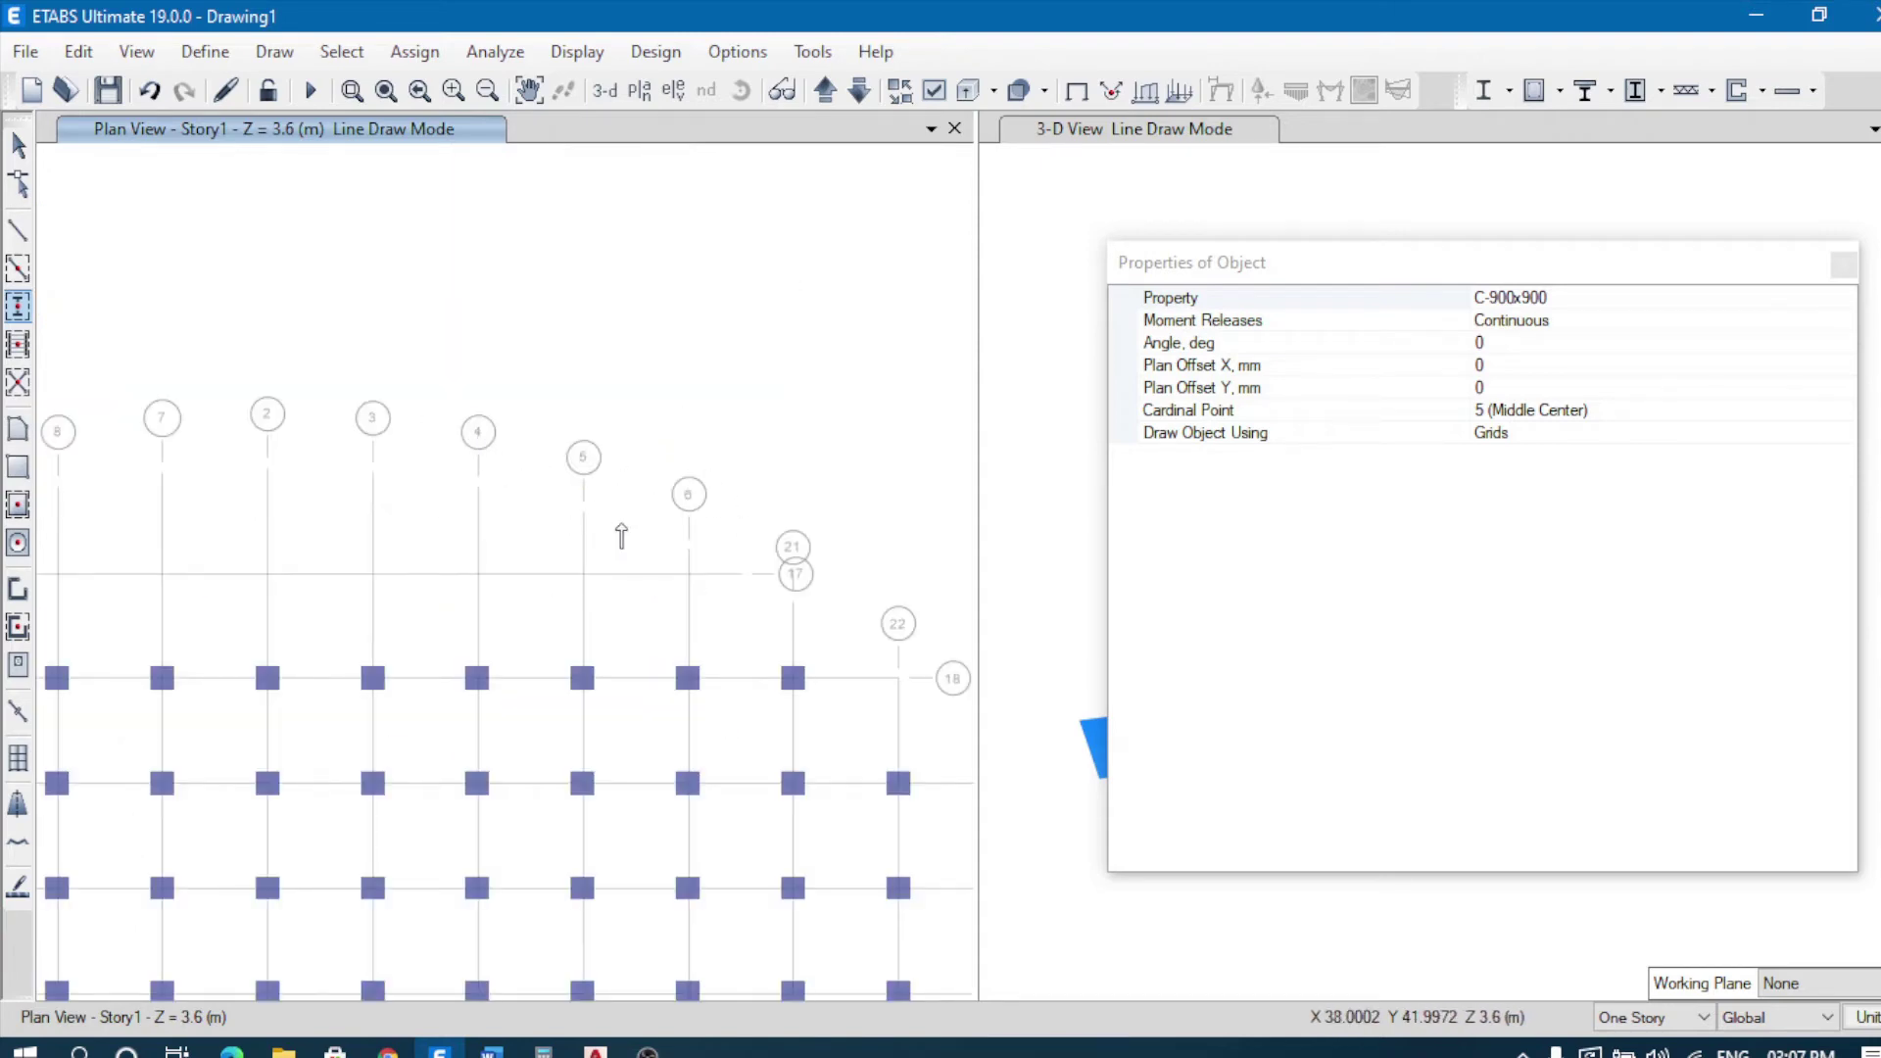
pyautogui.click(689, 576)
pyautogui.click(584, 577)
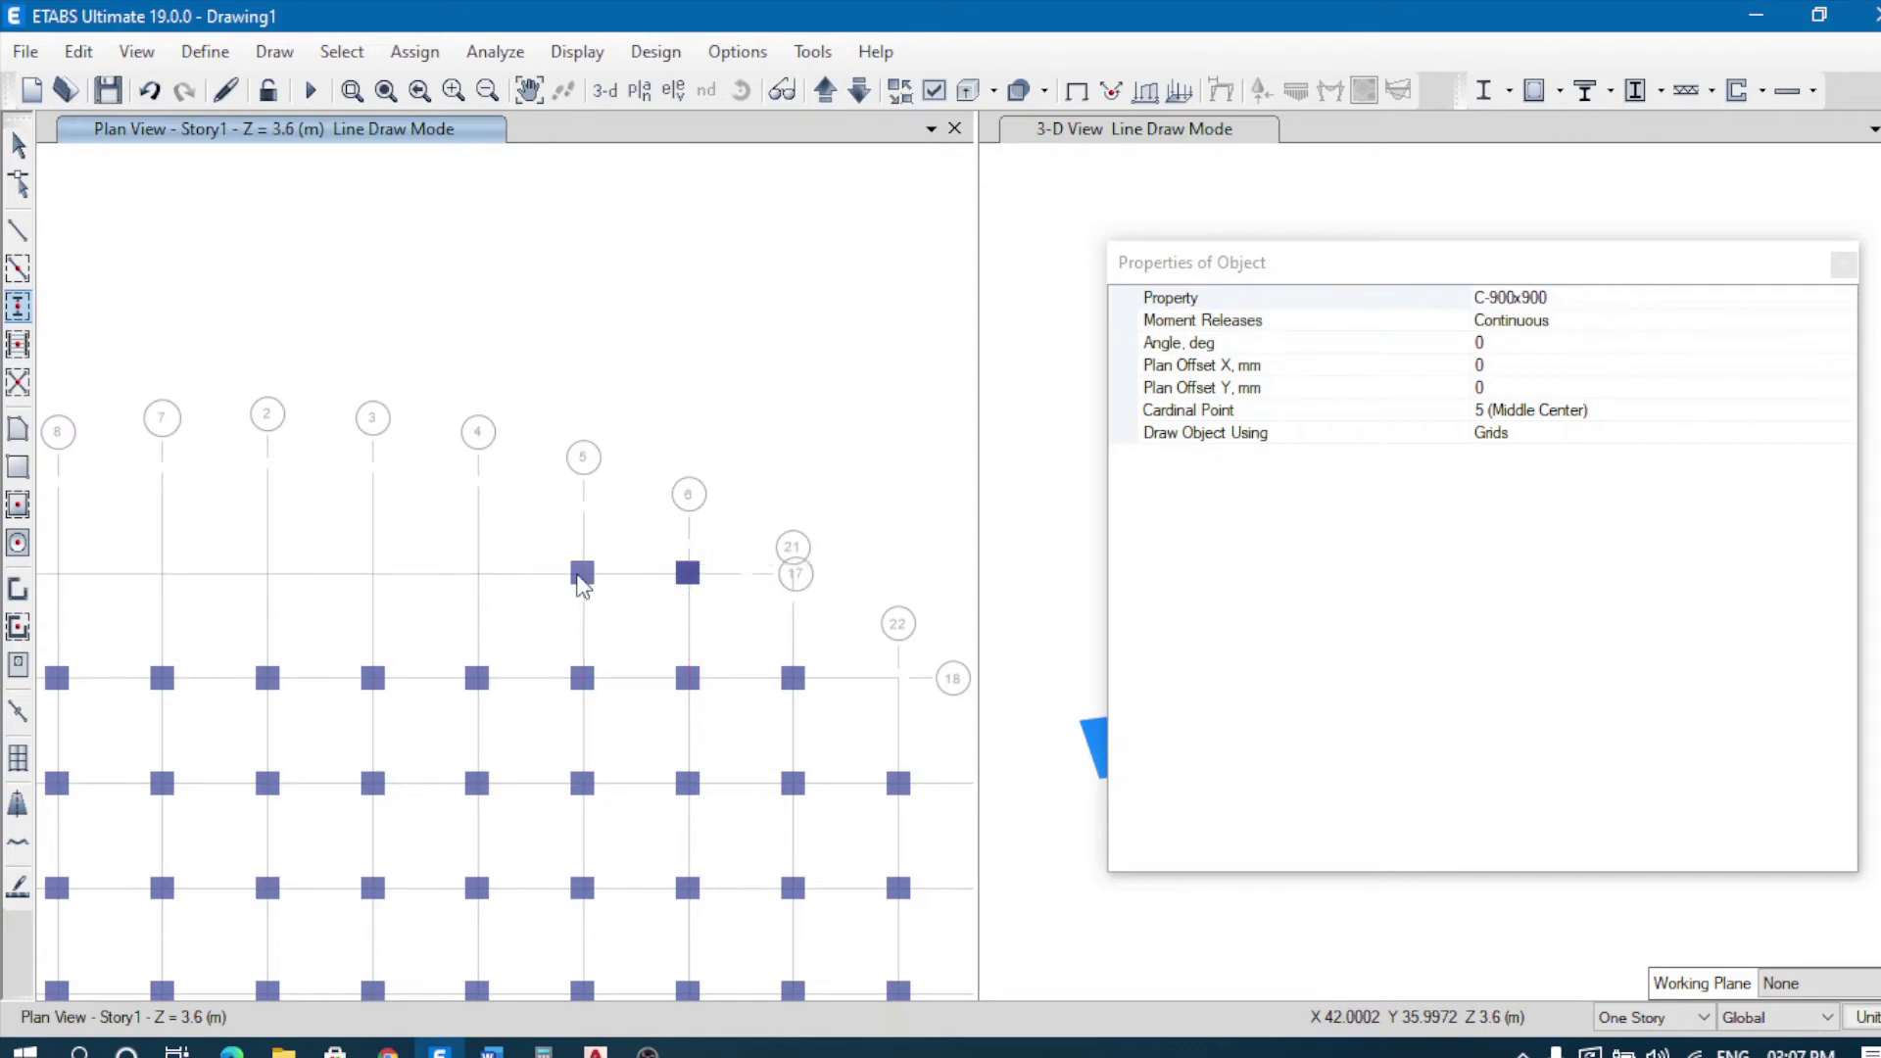
pyautogui.click(478, 577)
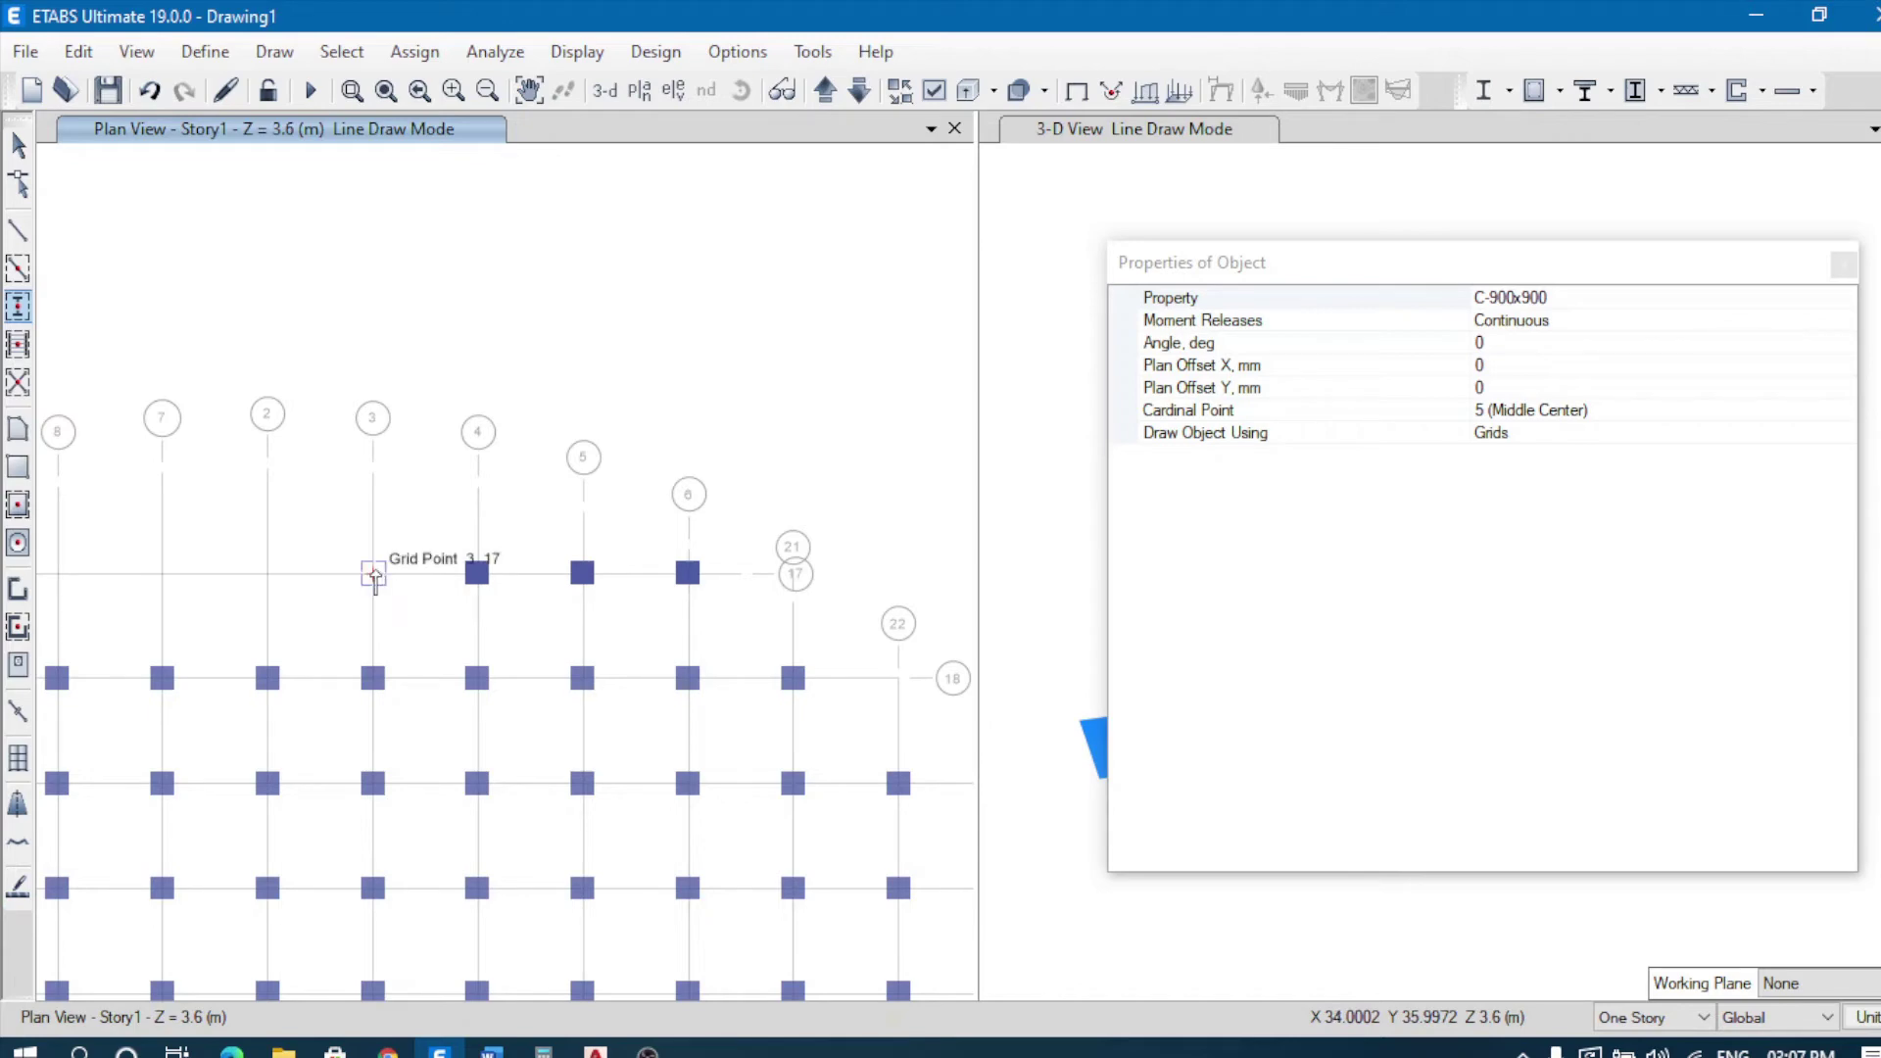
pyautogui.click(375, 576)
# Step: Place five C-900x900 columns along grid line 17 at grids 10, 9, 8, 7 and 2
pyautogui.scroll(-3, 755, 616)
pyautogui.scroll(3, 422, 600)
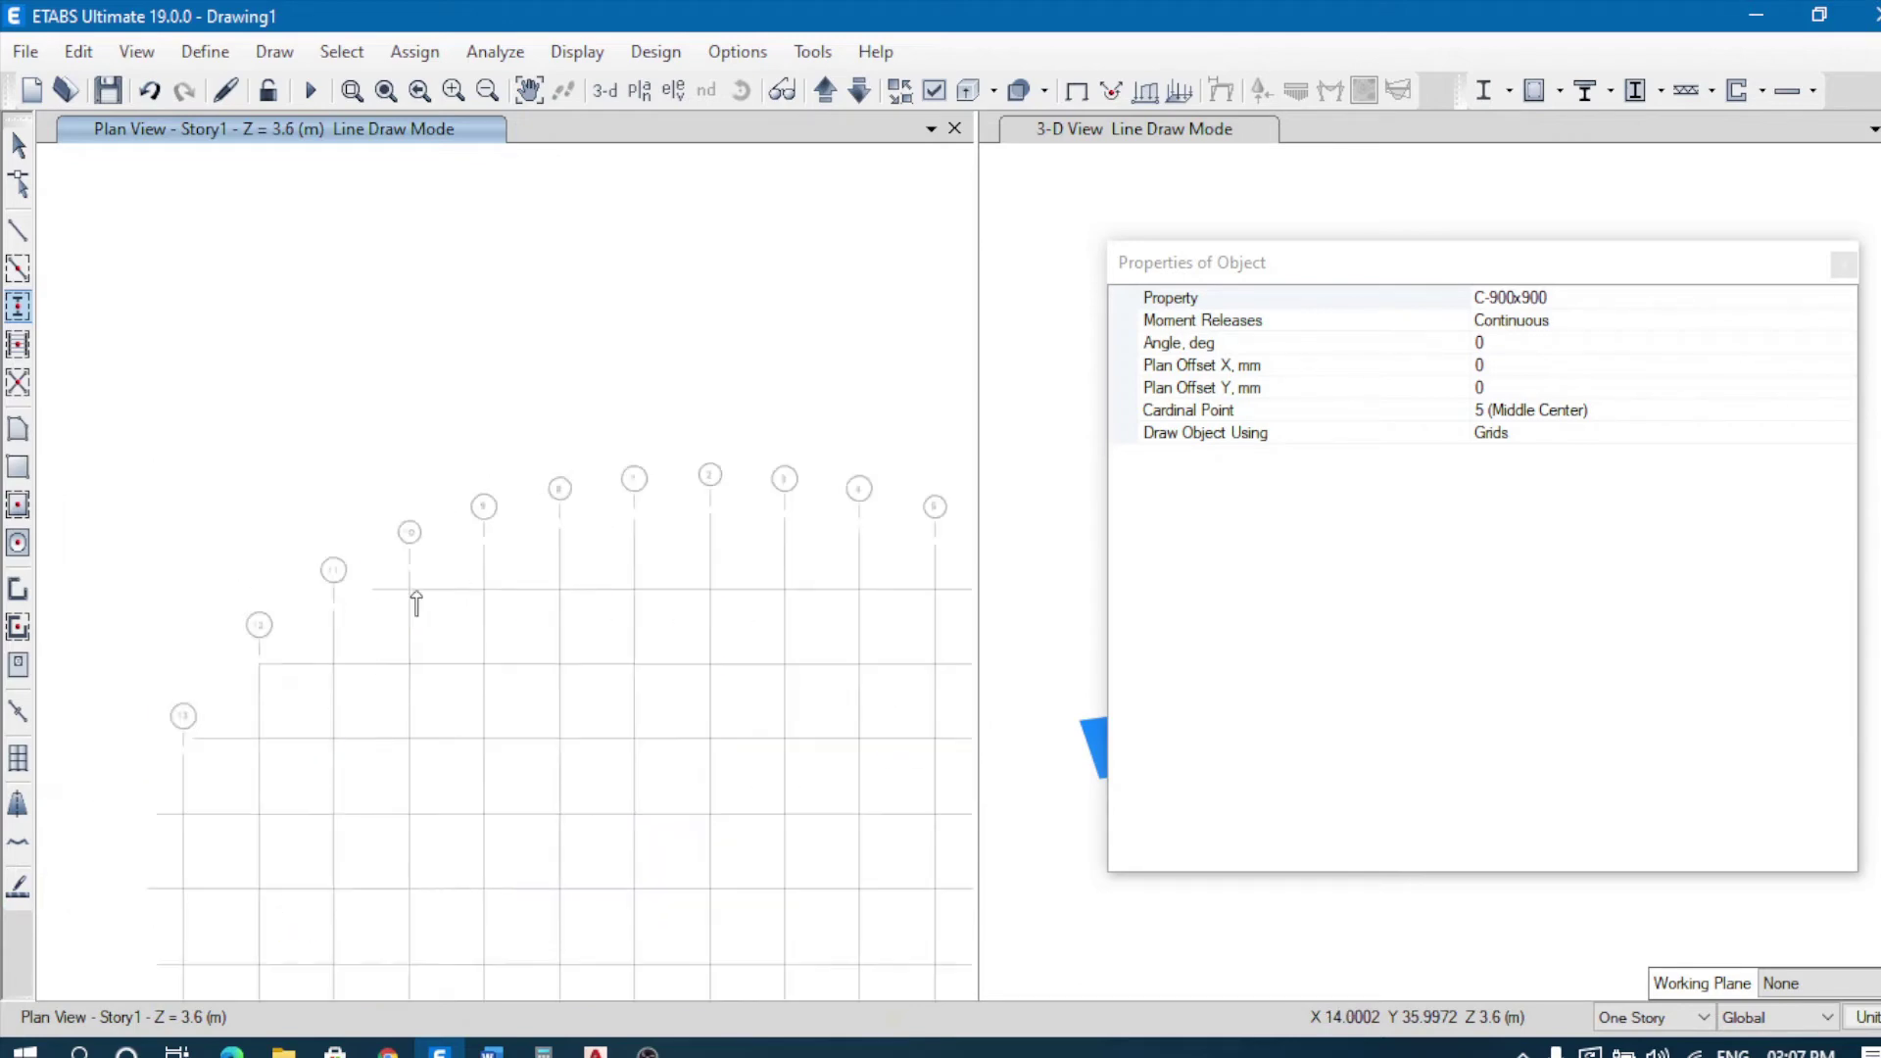
pyautogui.click(407, 590)
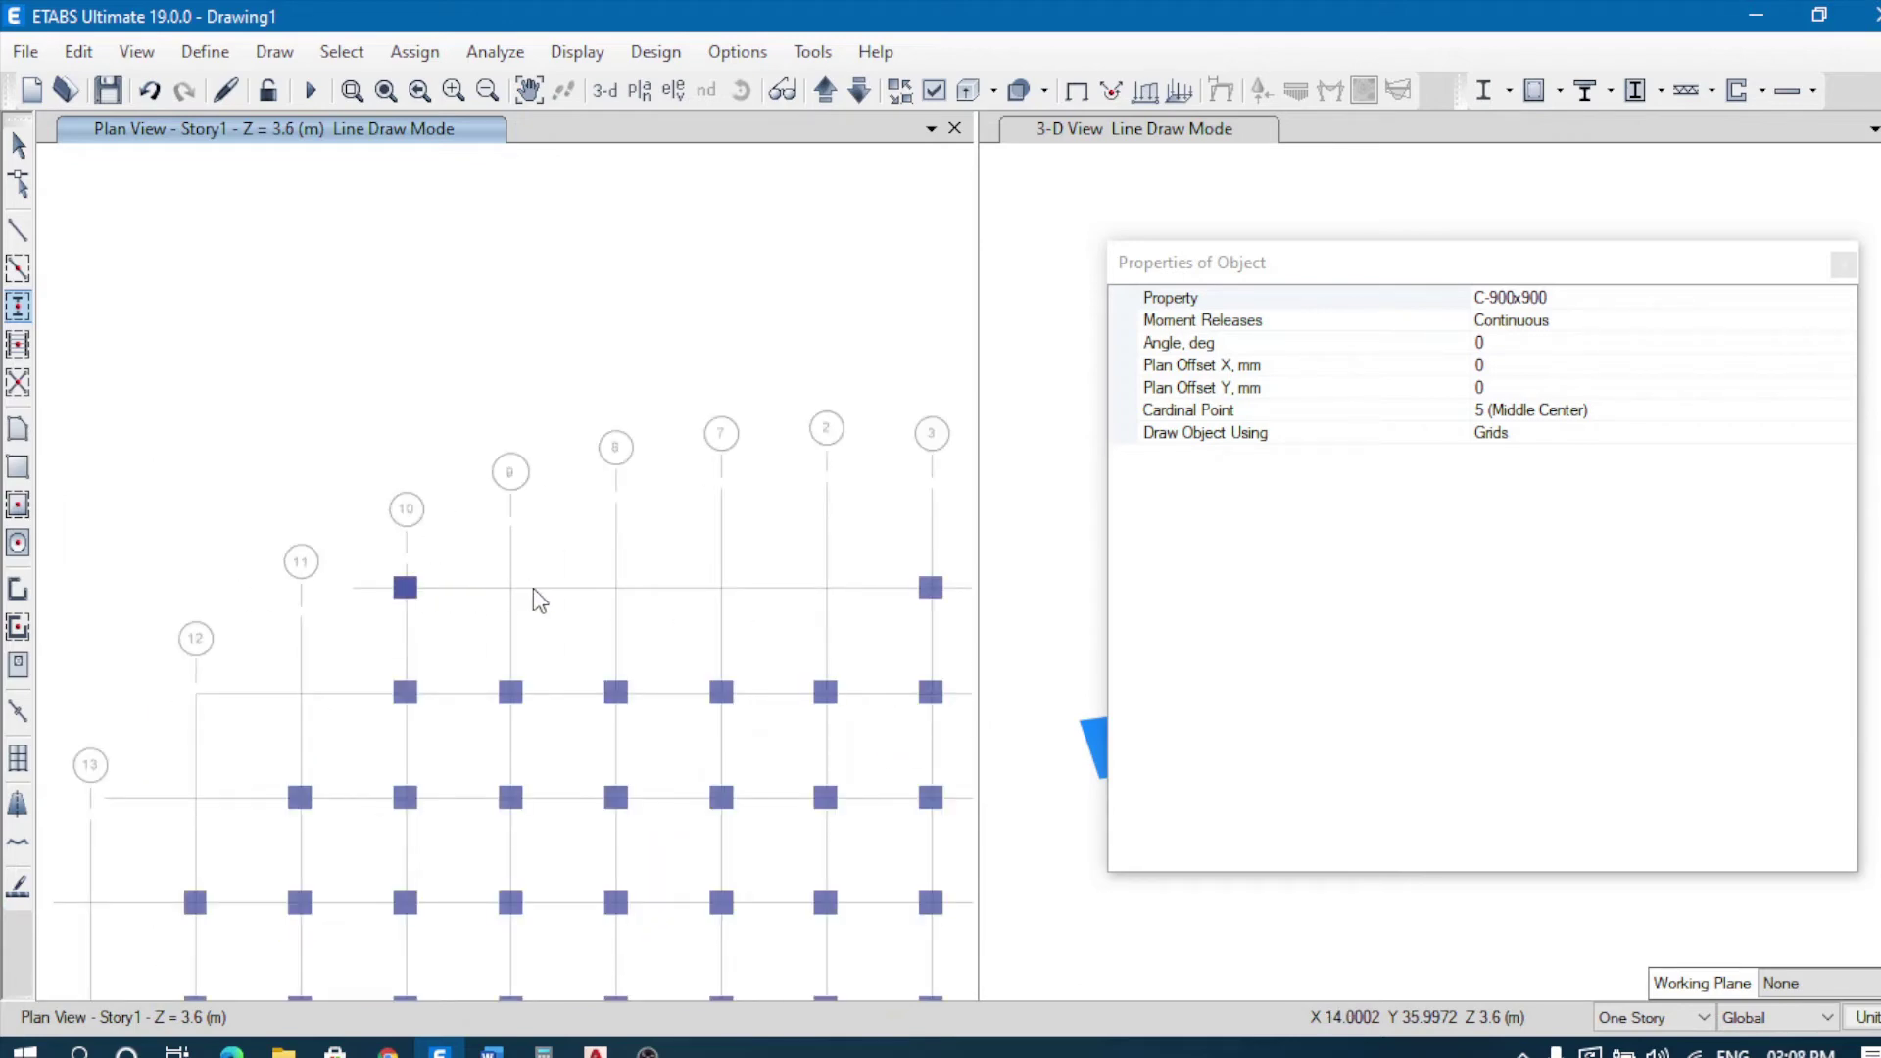
pyautogui.click(511, 588)
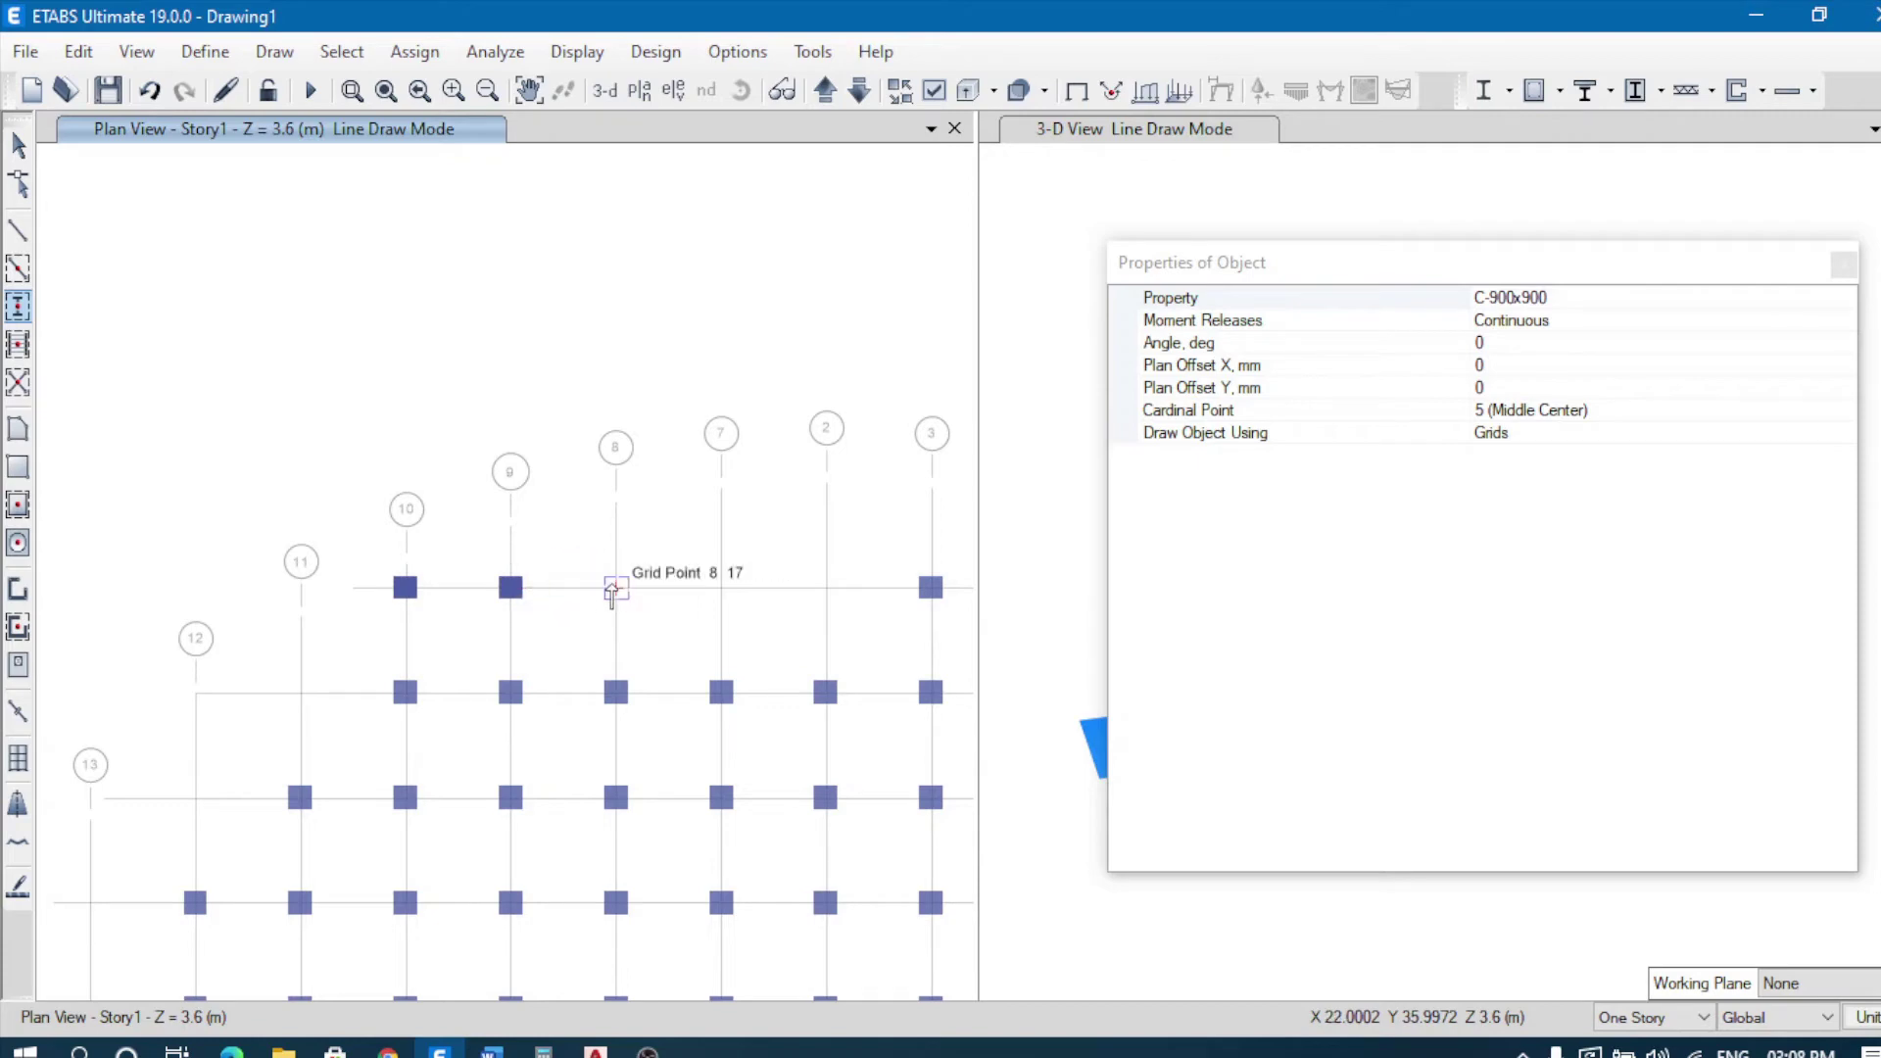
pyautogui.click(615, 588)
pyautogui.click(721, 590)
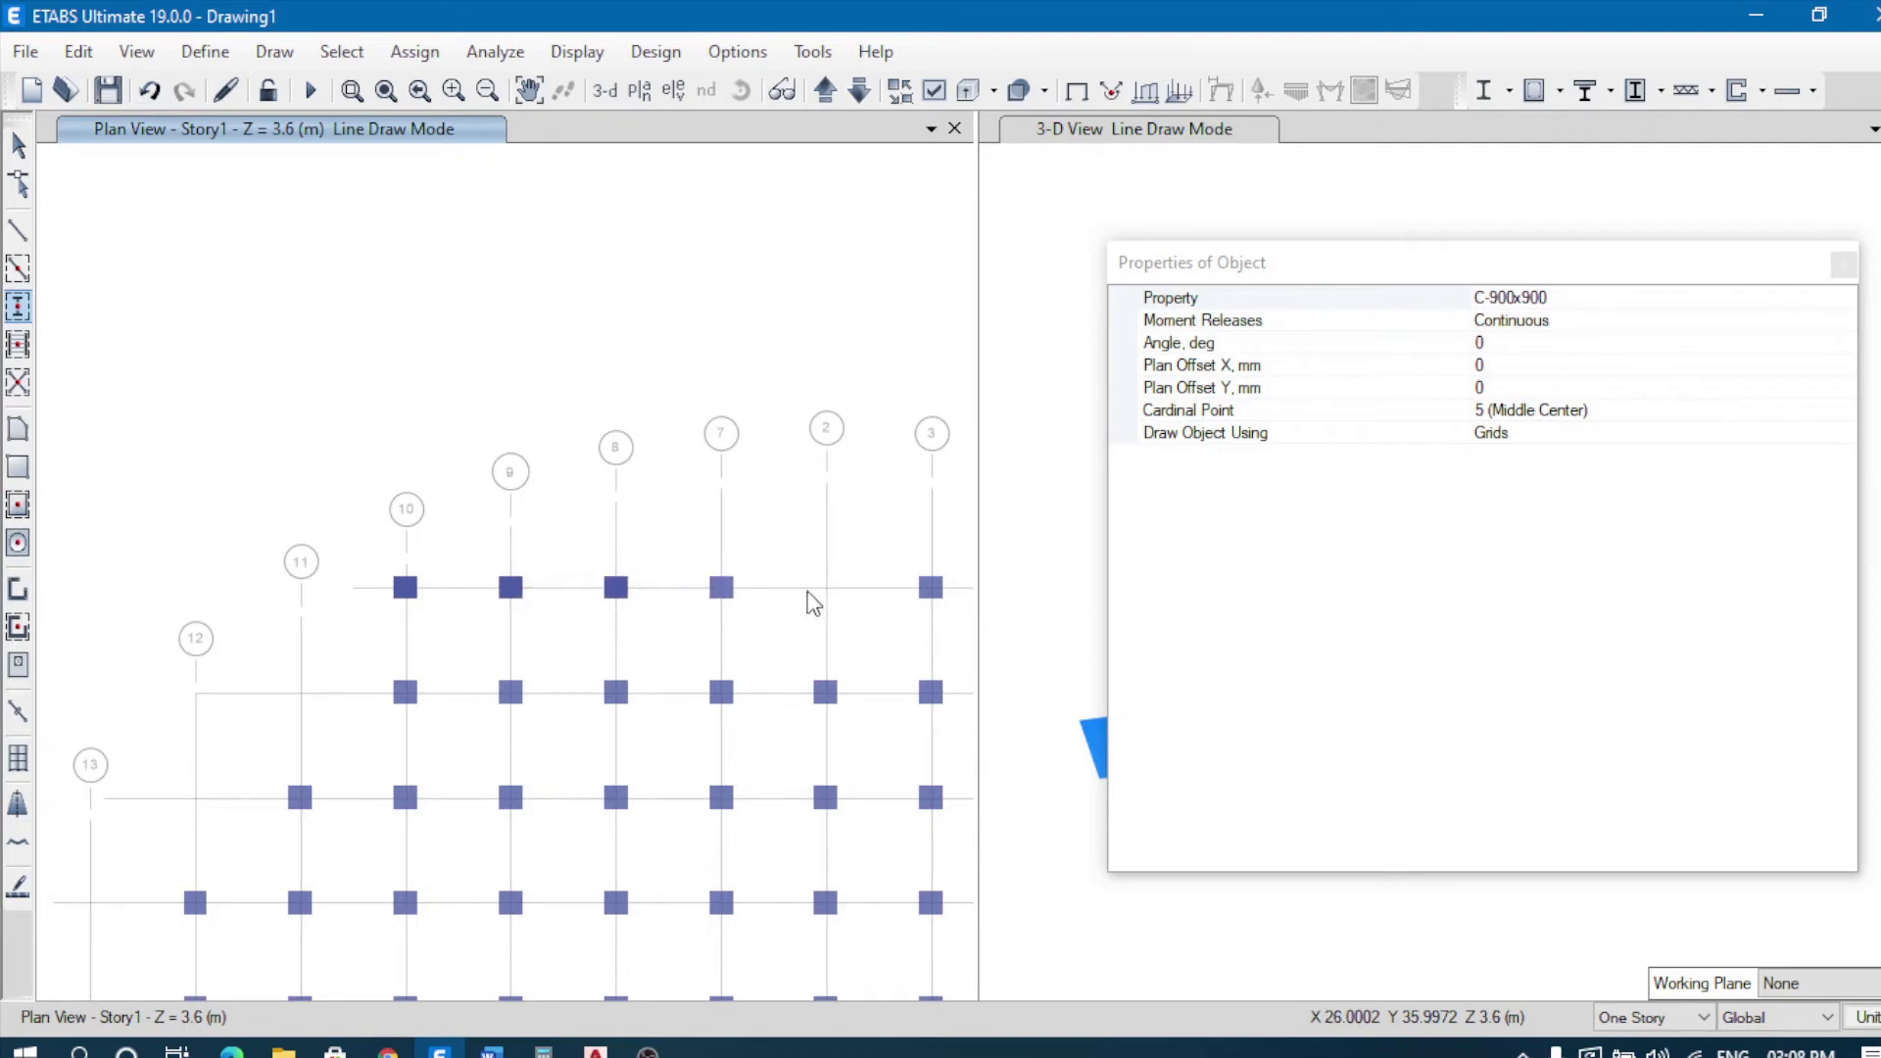
pyautogui.click(826, 589)
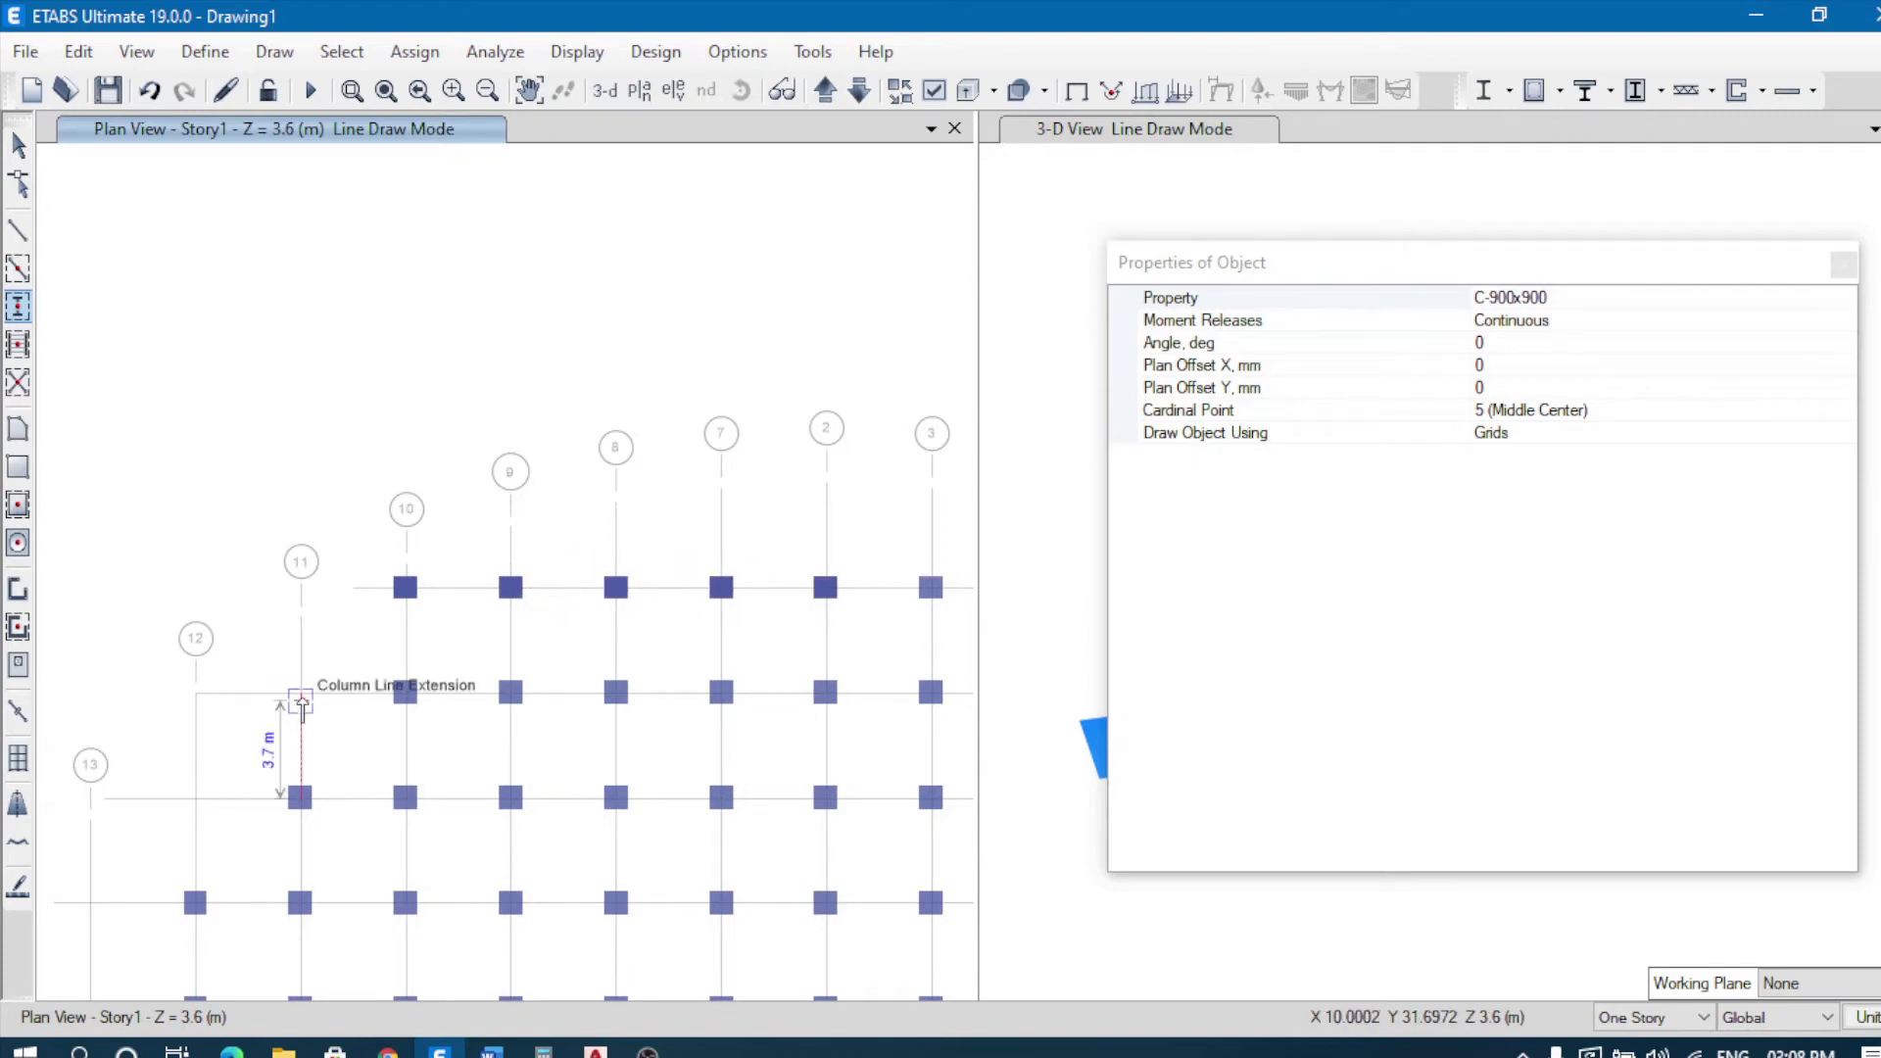
# Step: Place a C-900x900 column at grids 11 and 18, and another at grids 12 and 19
pyautogui.click(300, 694)
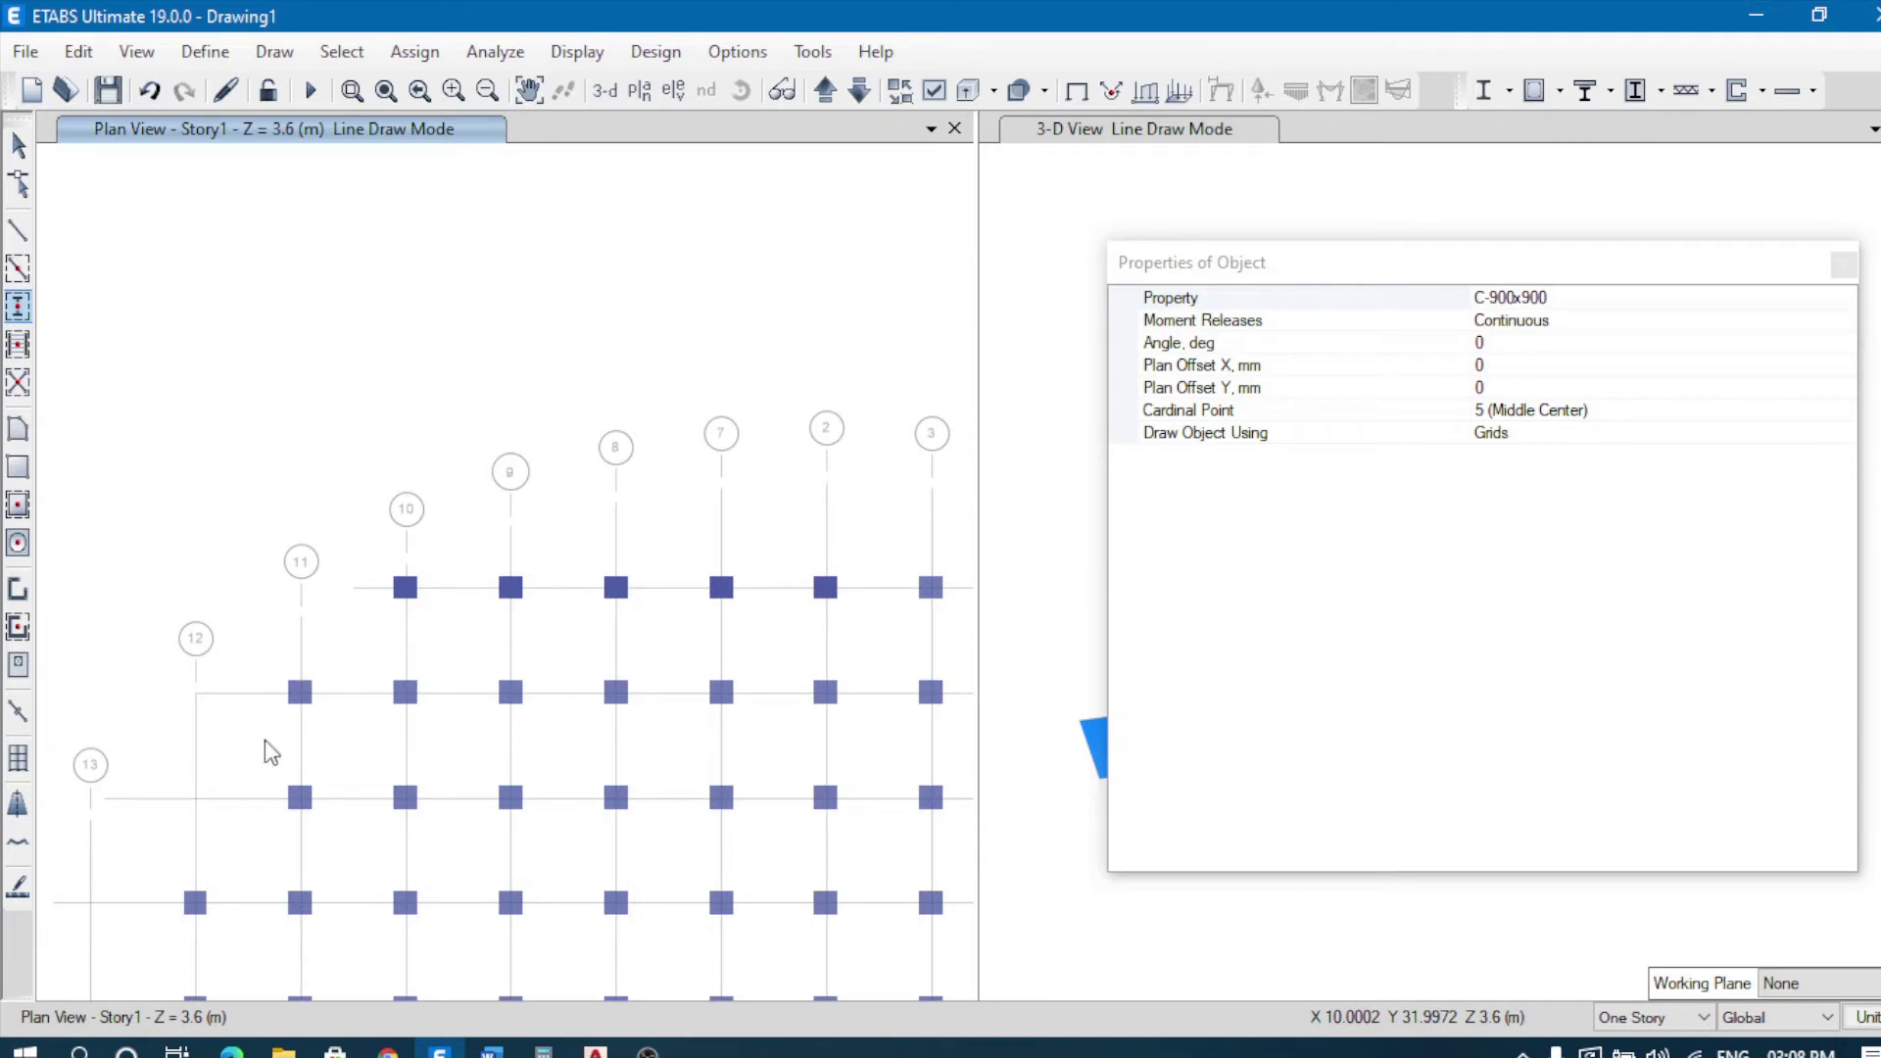
pyautogui.click(195, 798)
pyautogui.scroll(-3, 540, 487)
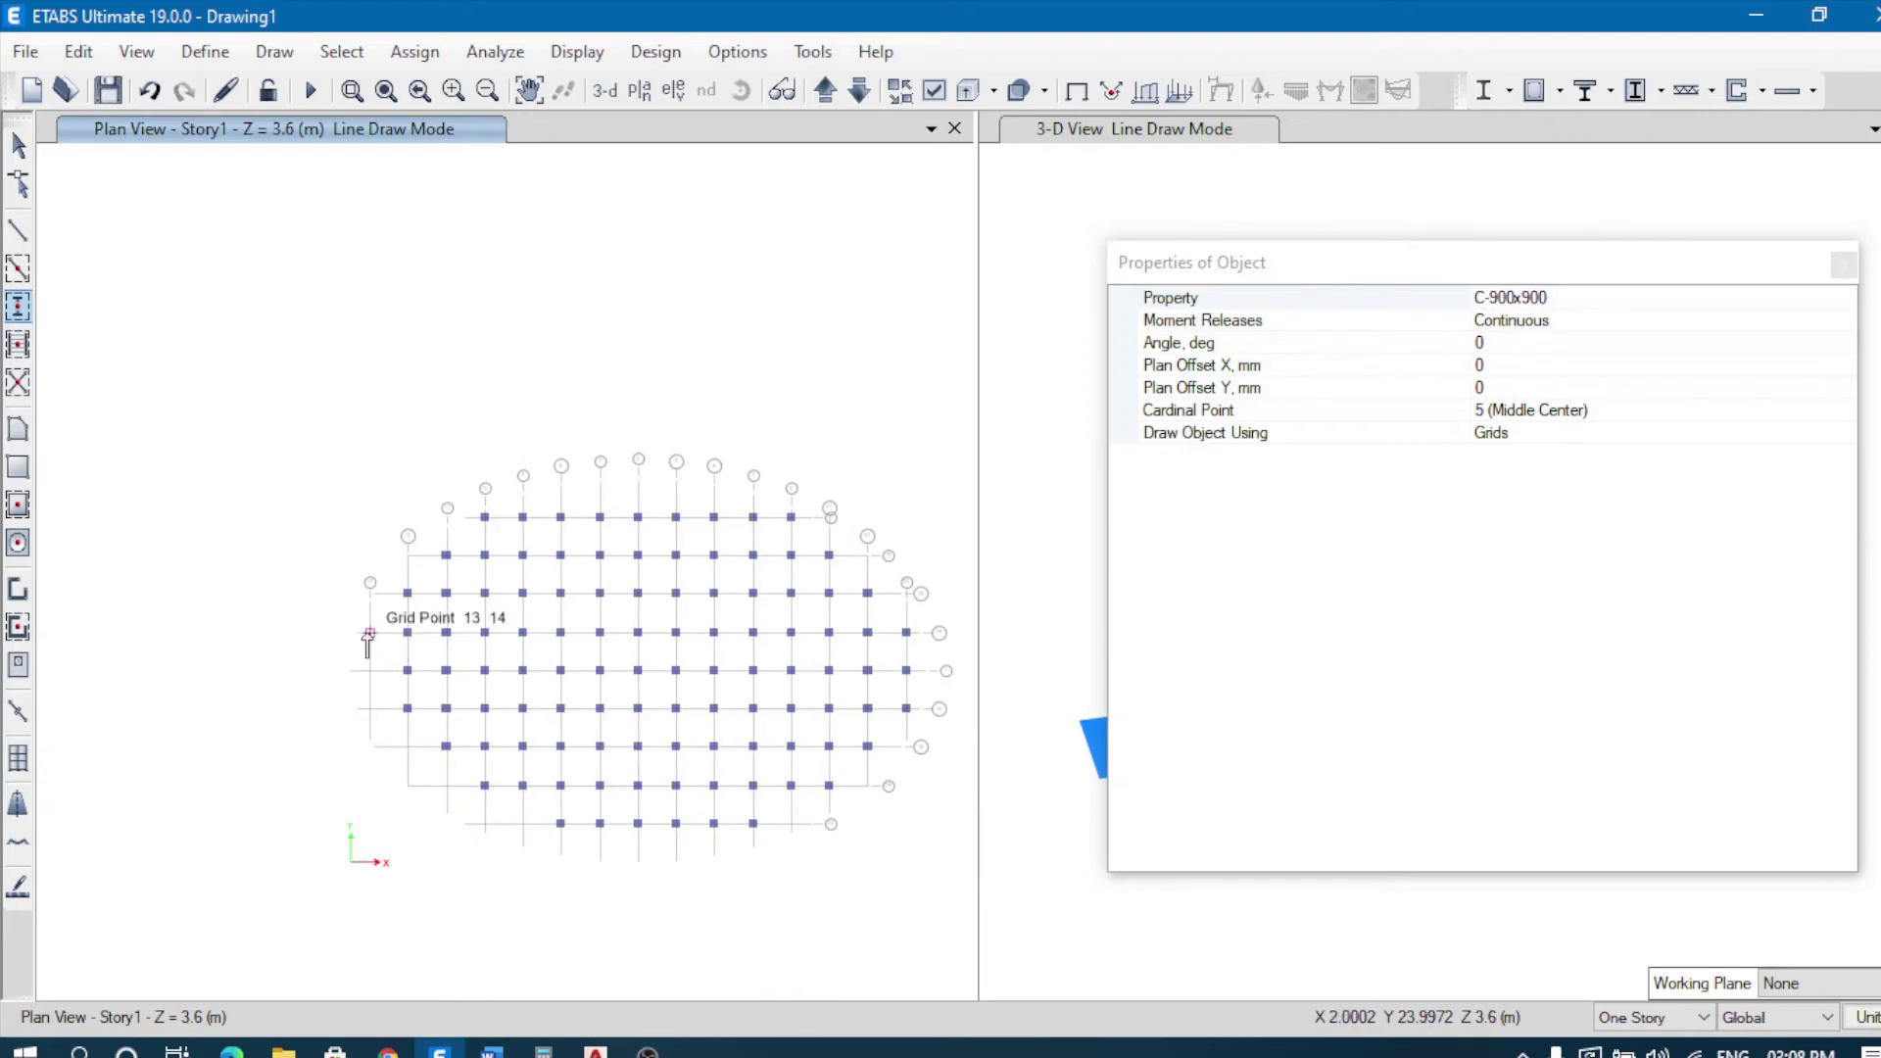
pyautogui.scroll(3, 377, 642)
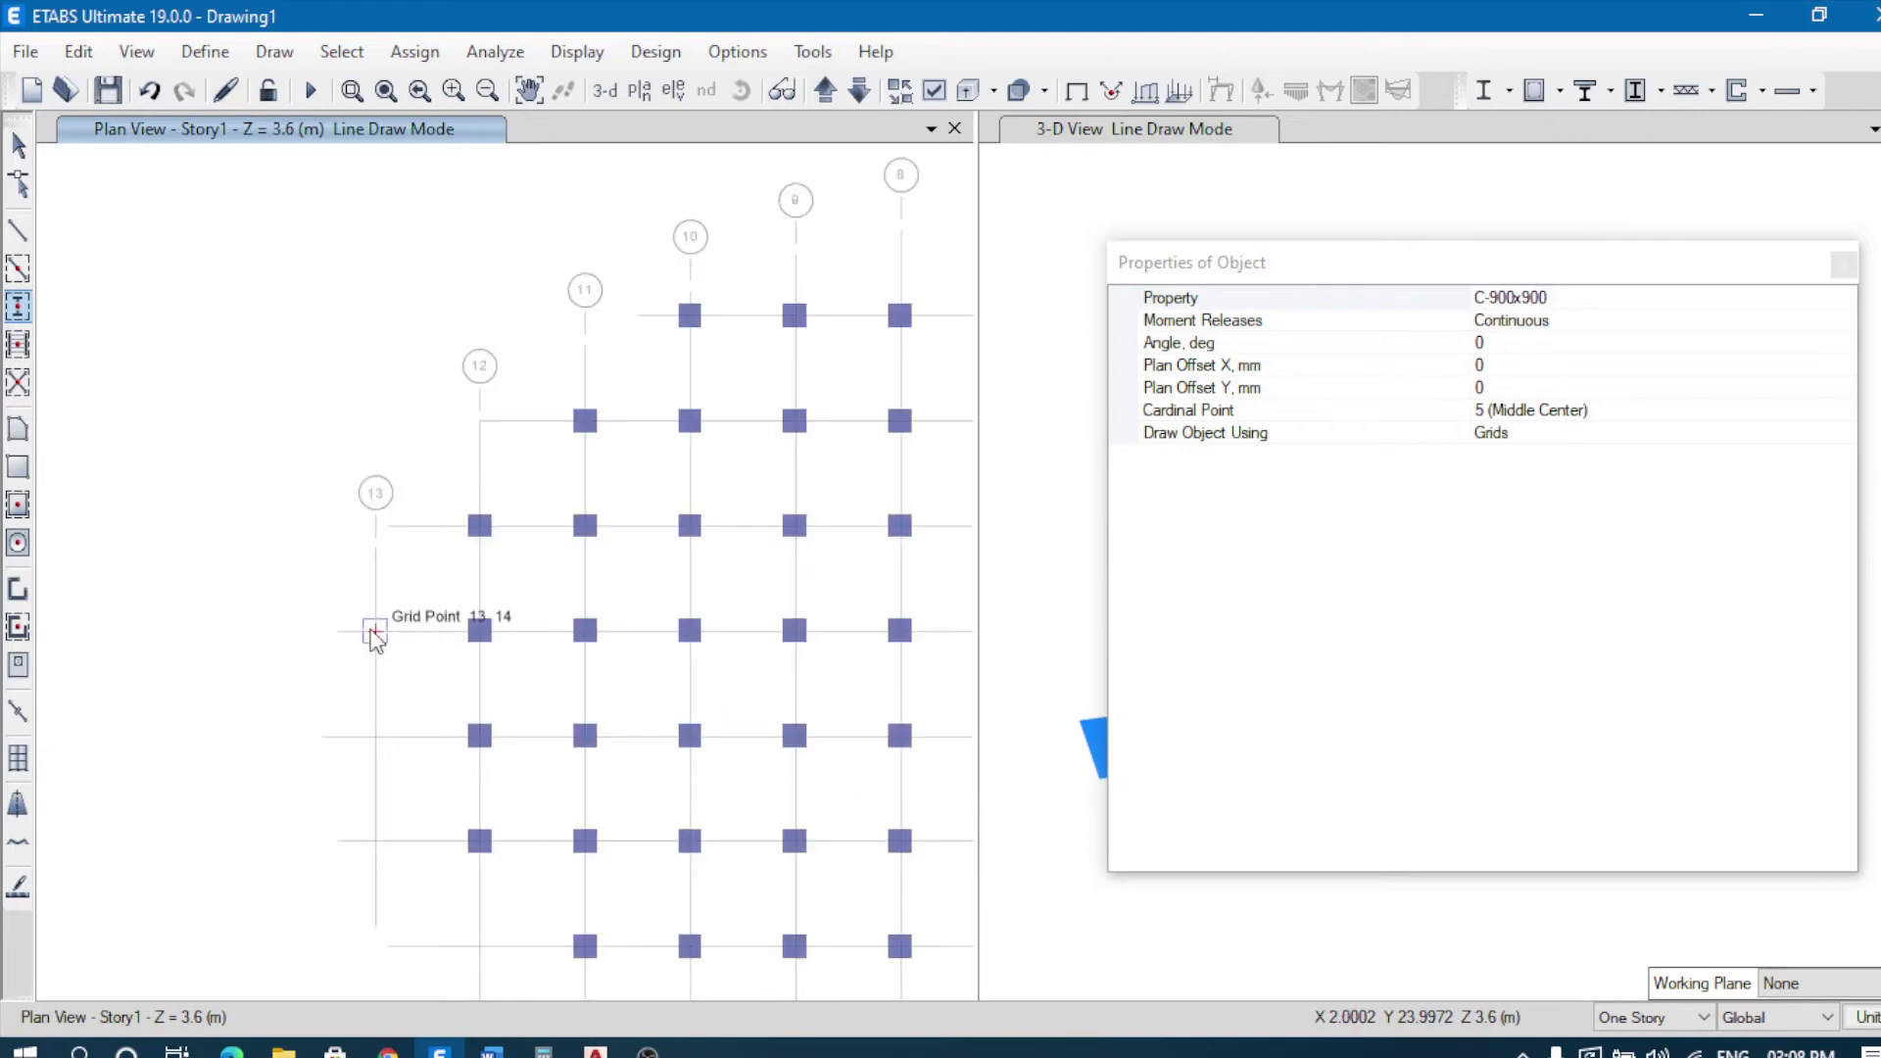
# Step: Place C-900x900 columns on grid line 13 at grids 14, 1 and 15, and on grid line 12 at grid 16
pyautogui.click(374, 632)
pyautogui.click(375, 735)
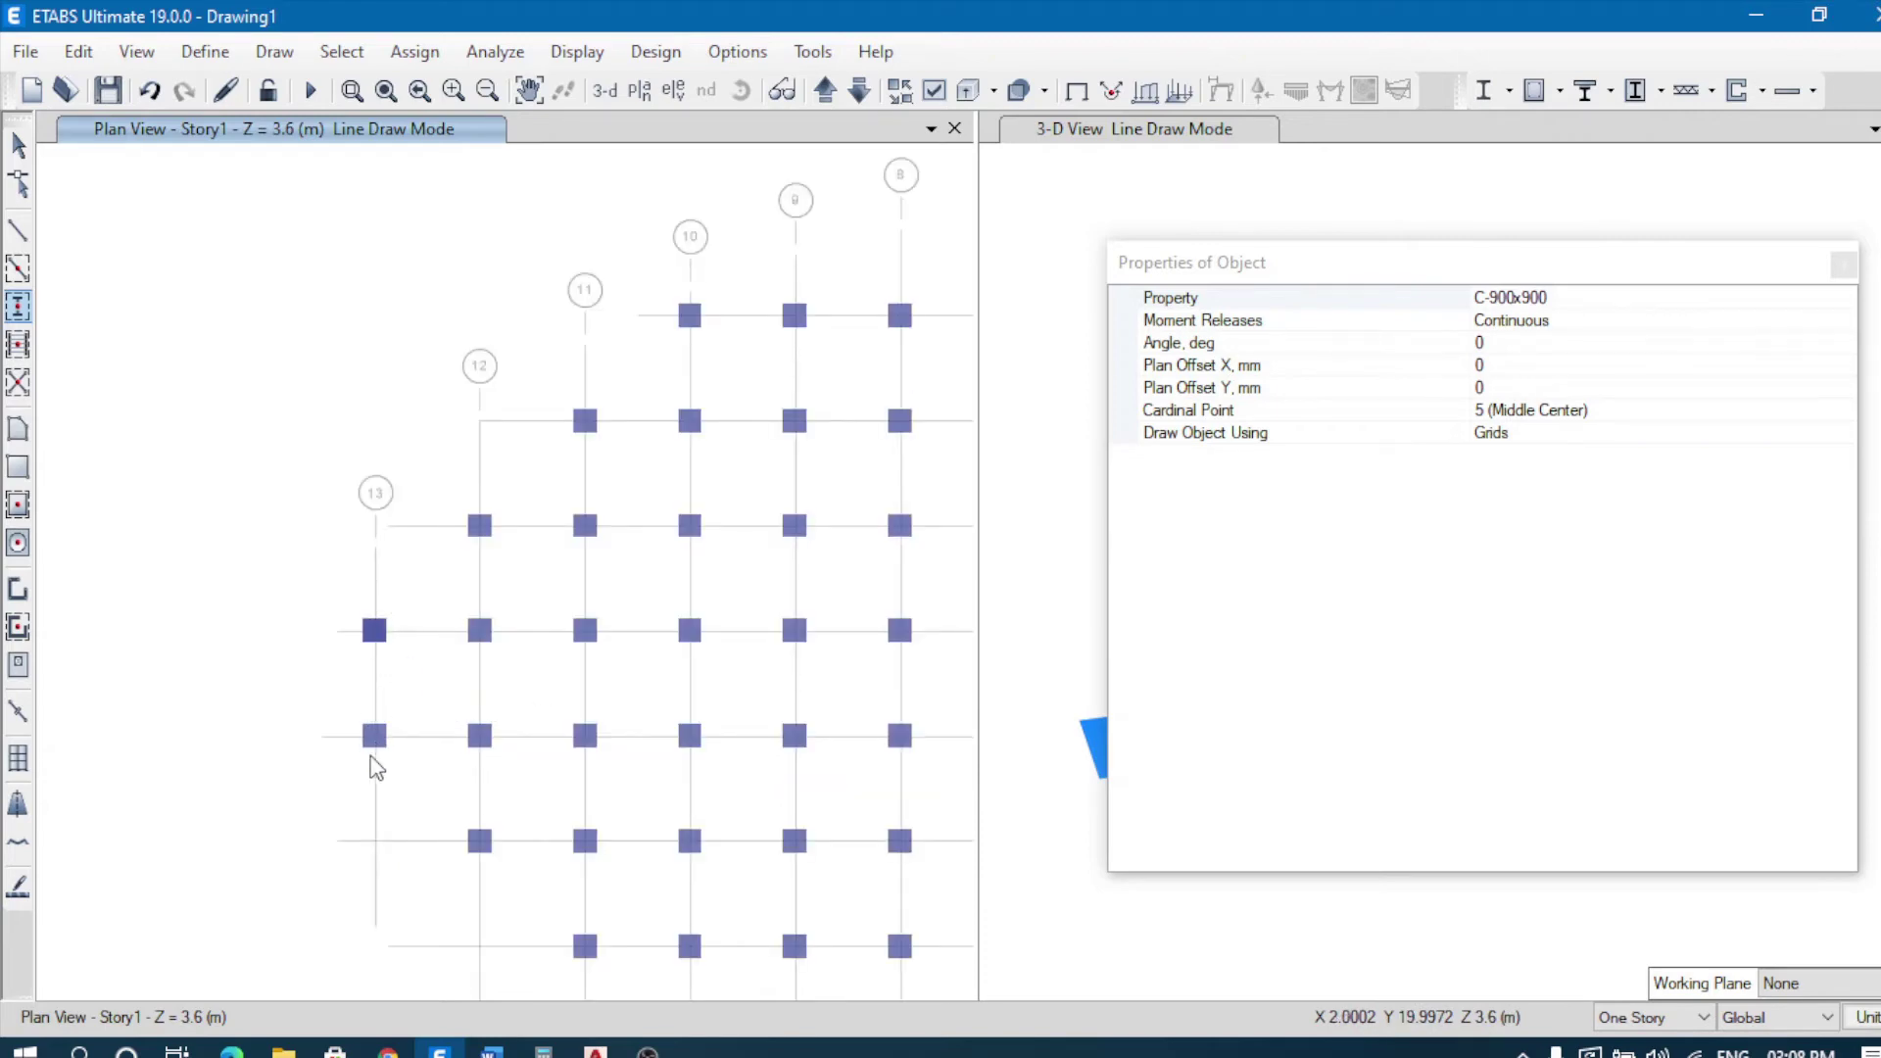
pyautogui.click(375, 841)
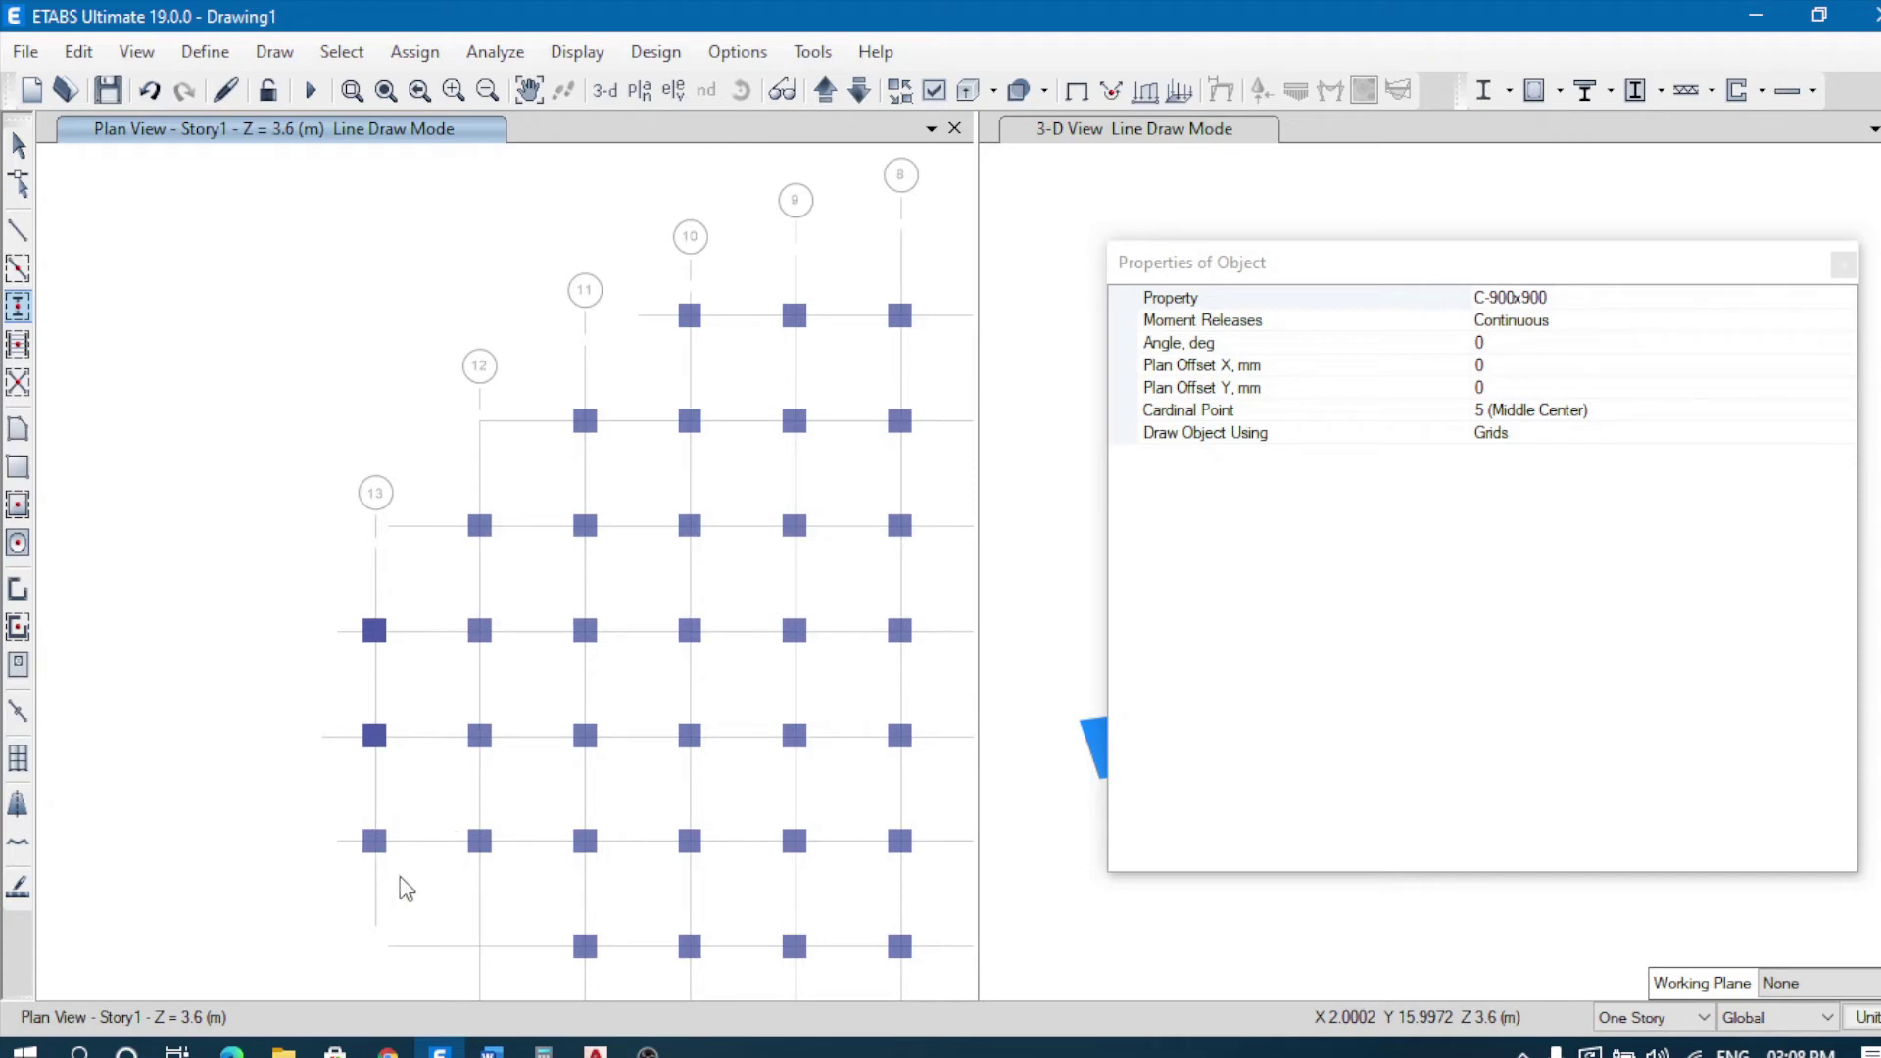
pyautogui.click(480, 946)
# Step: Place C-900x900 columns at grids 11 and 24, grids 10 and 23, and grids 9 and 23
pyautogui.scroll(-4, 412, 598)
pyautogui.scroll(4, 465, 774)
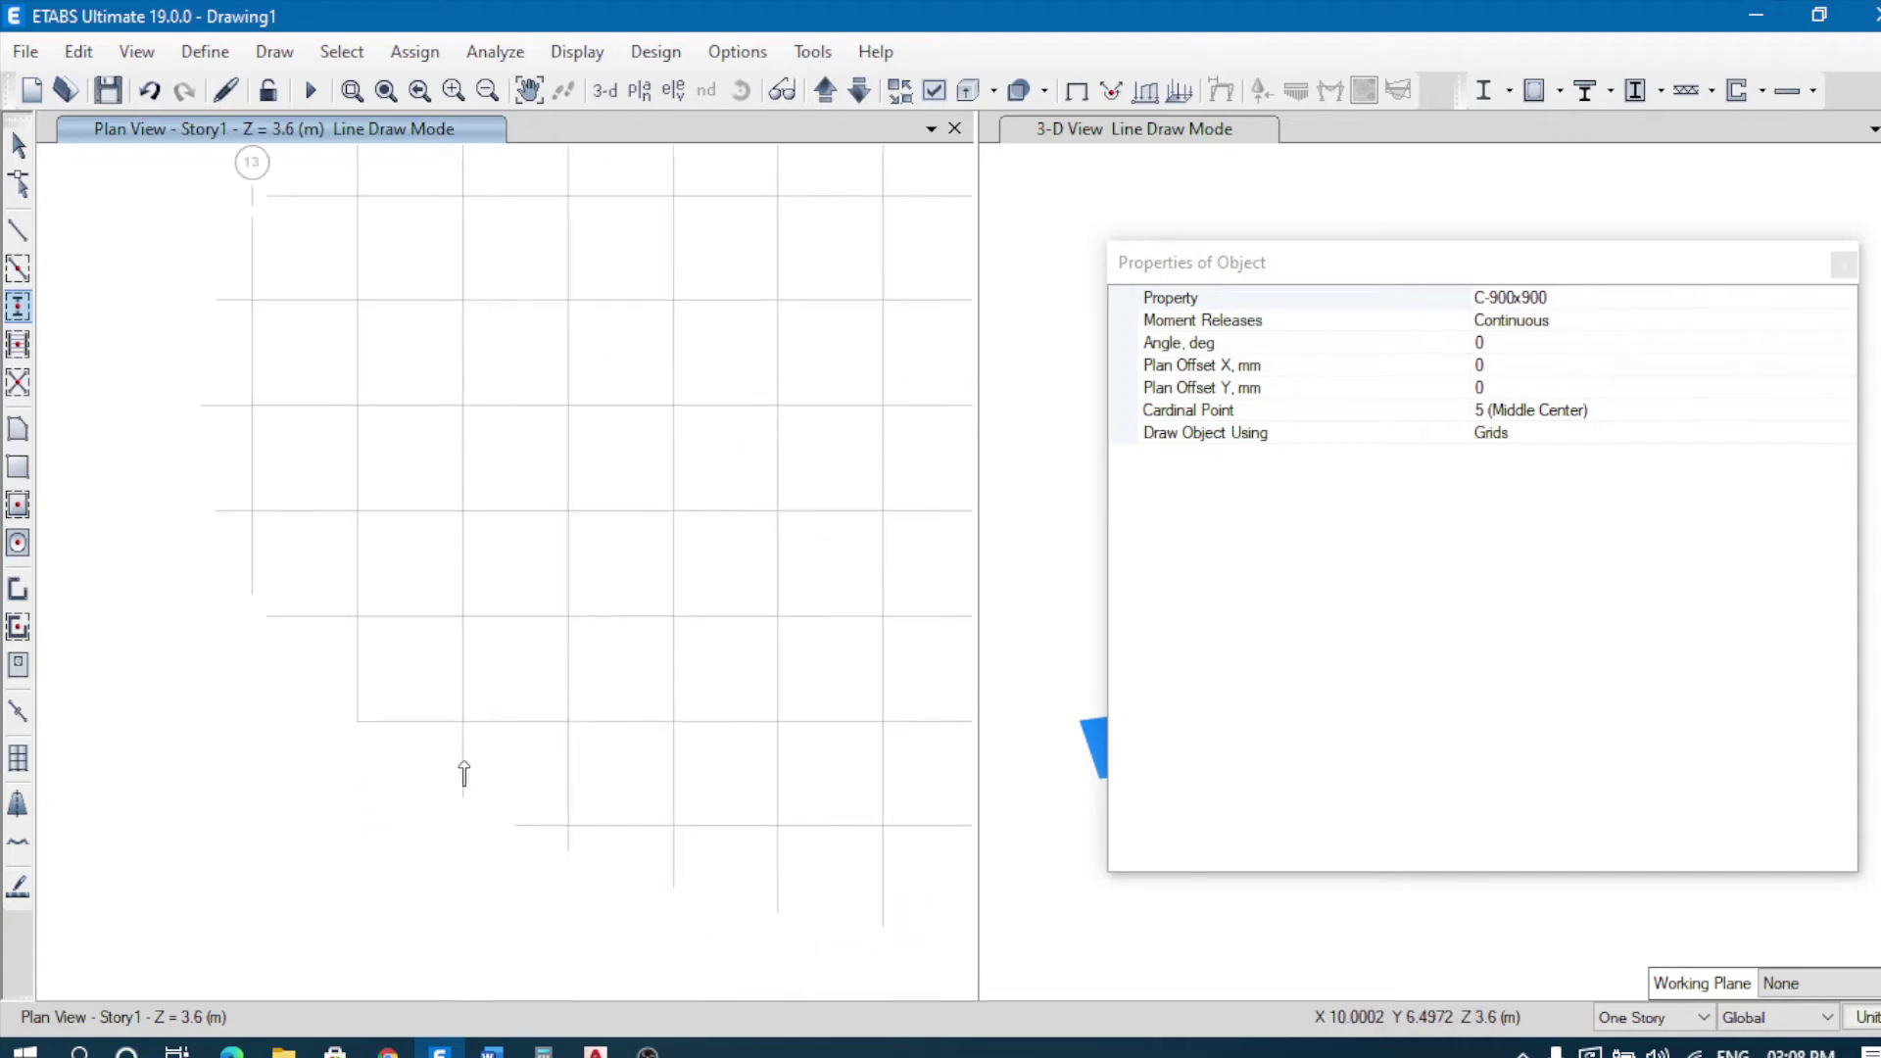
pyautogui.click(566, 828)
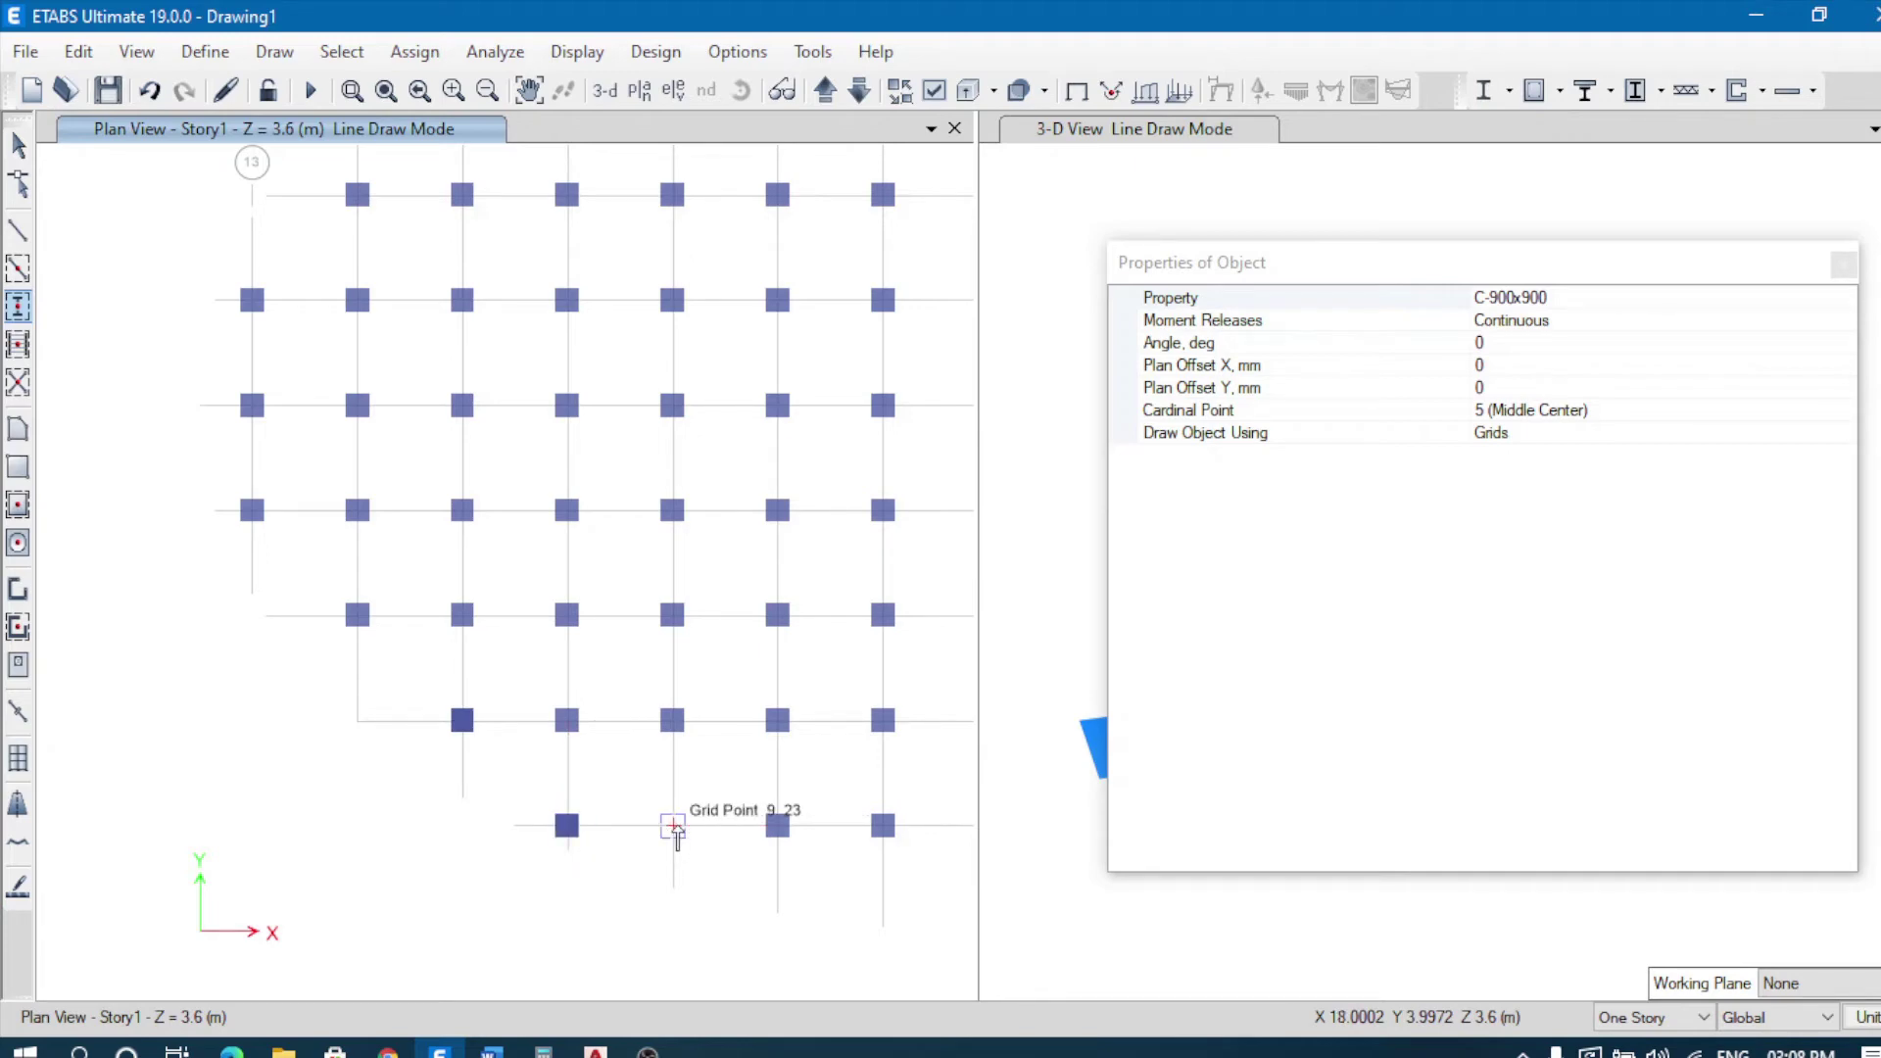
pyautogui.click(672, 827)
# Step: Place C-900x900 columns at the intersections of grids 6 and 23 and of grids 22 and 24
pyautogui.scroll(-3, 392, 578)
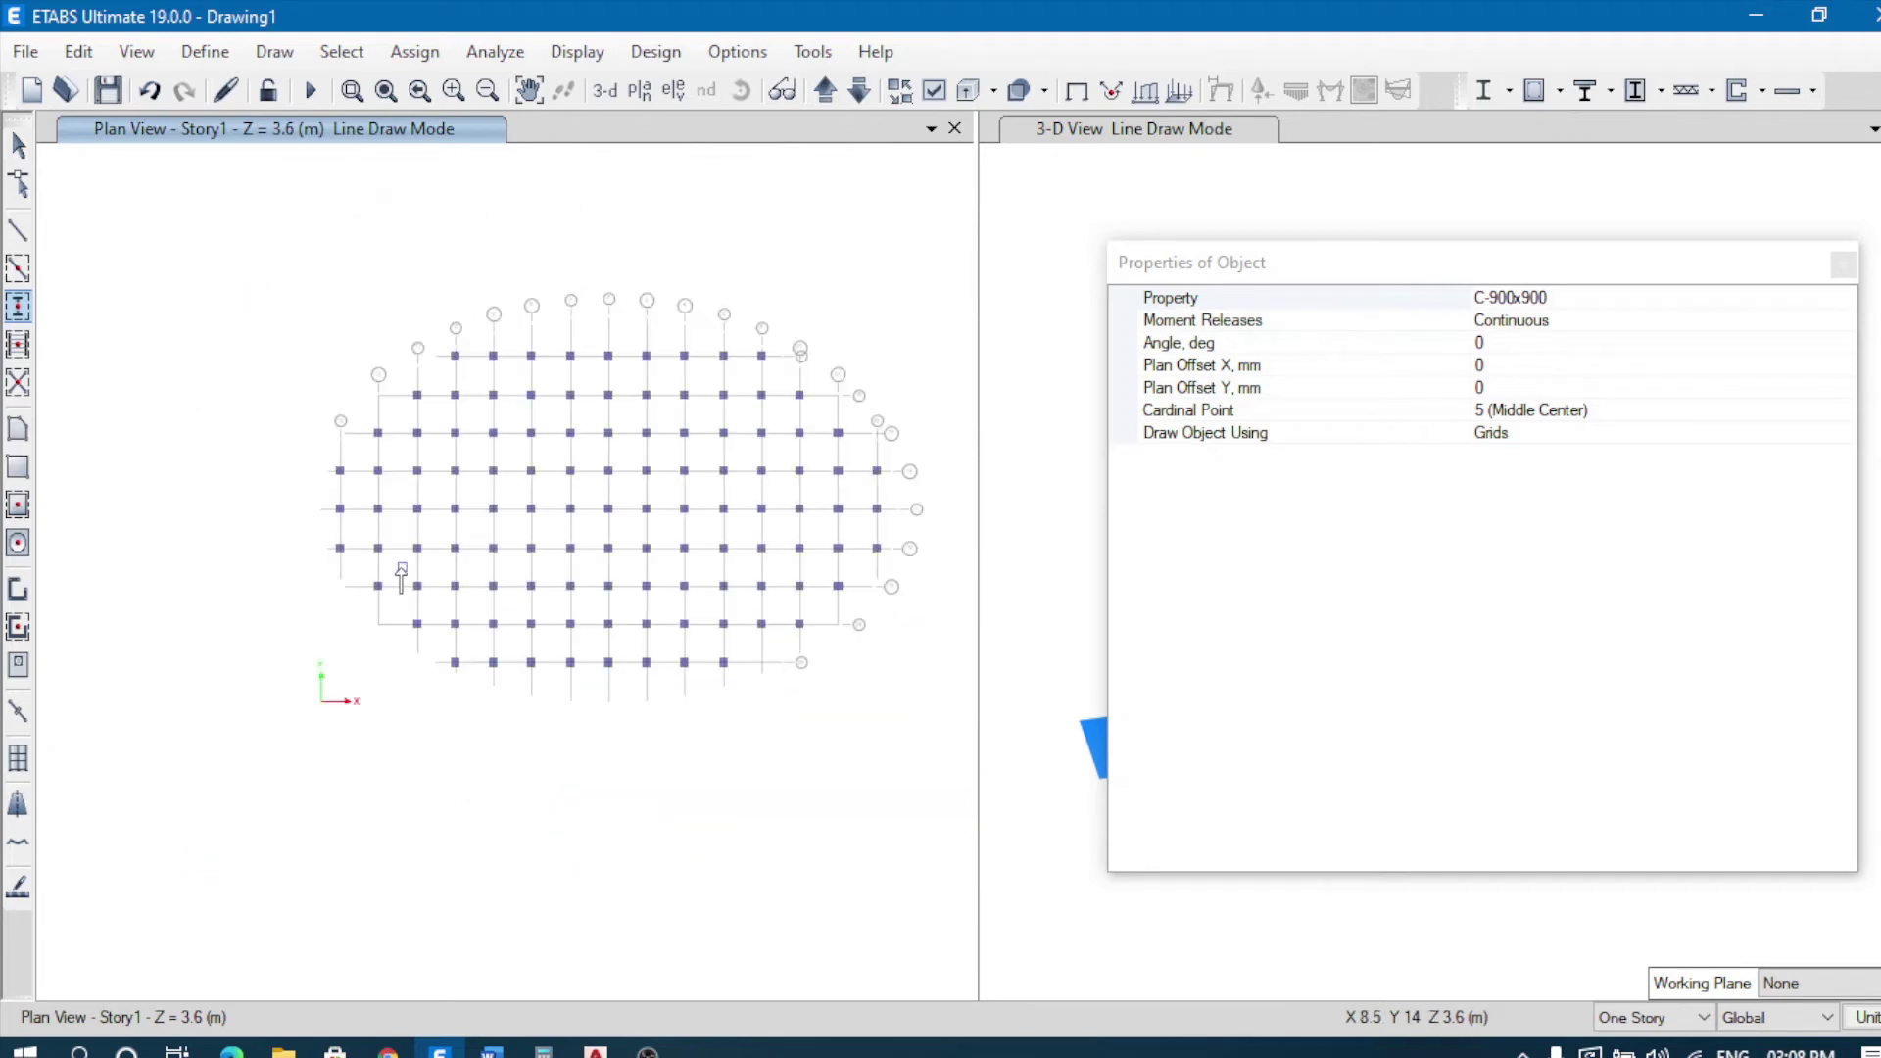
pyautogui.scroll(3, 813, 654)
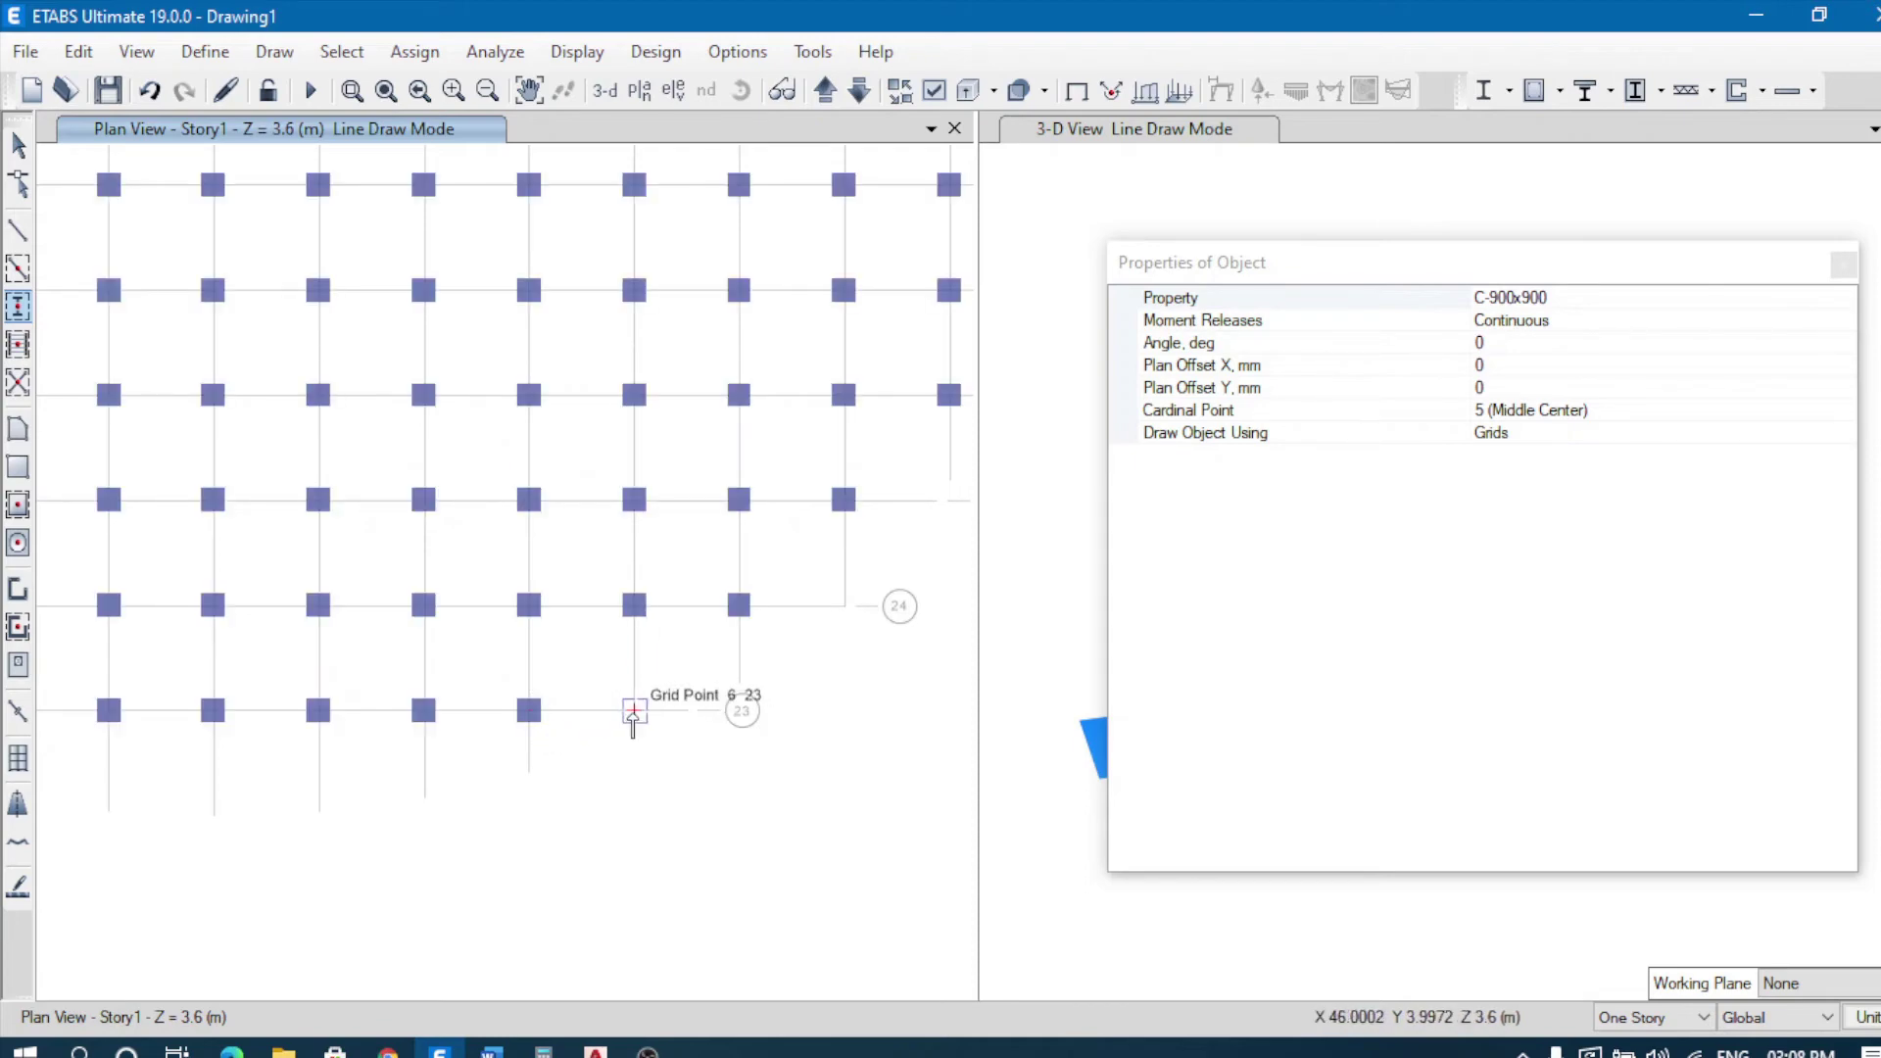
pyautogui.click(634, 710)
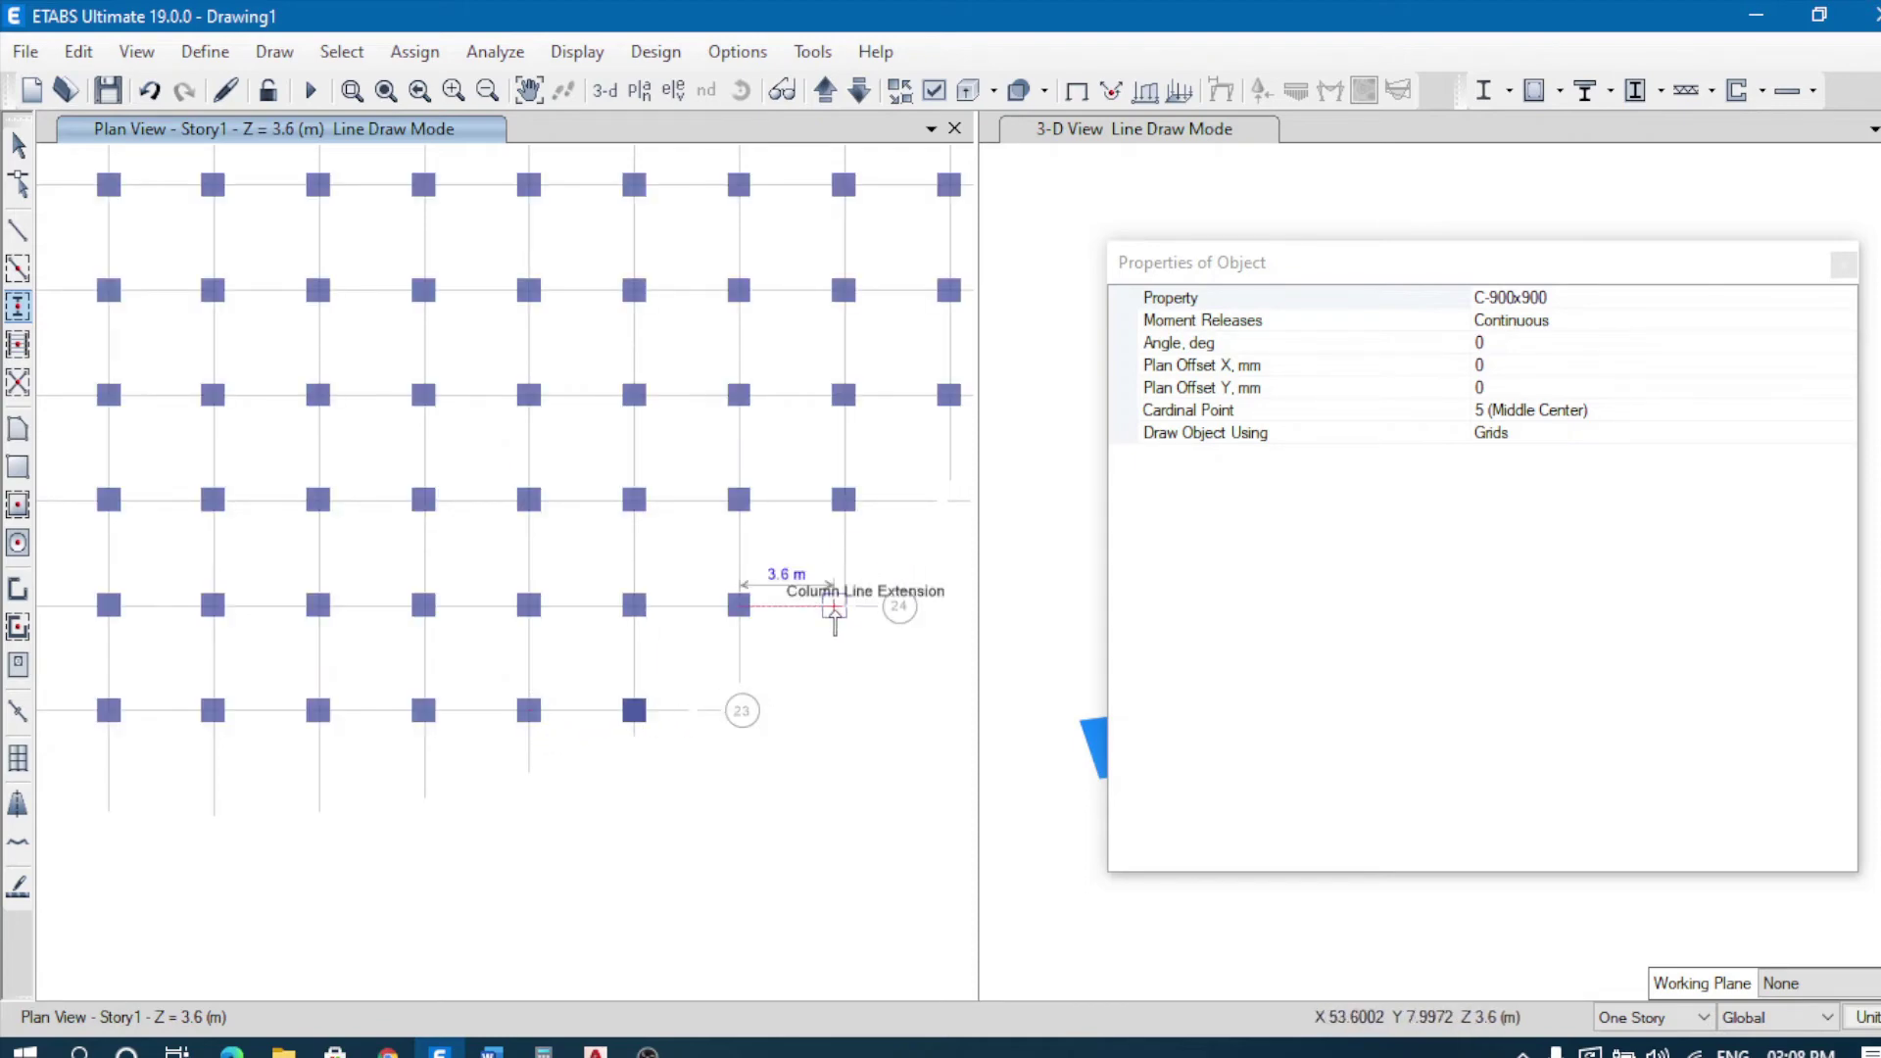
pyautogui.scroll(3, 844, 610)
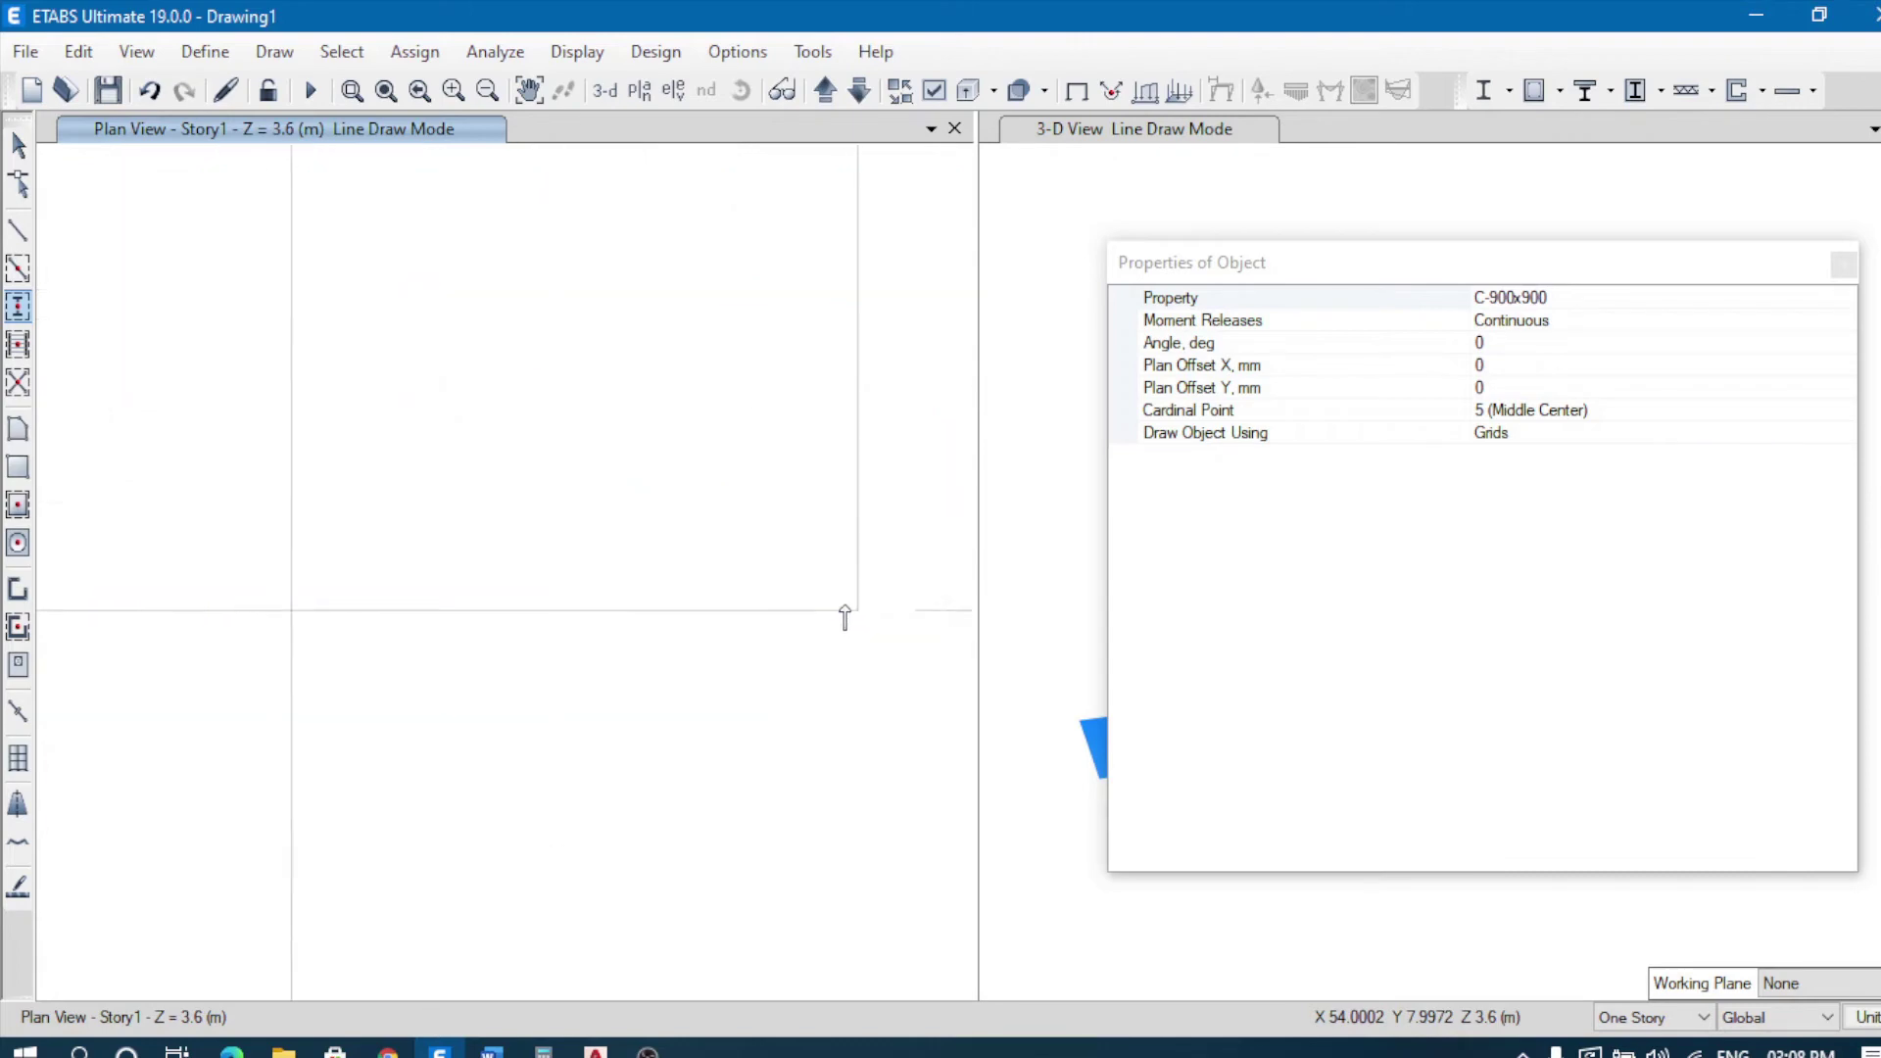
pyautogui.click(864, 613)
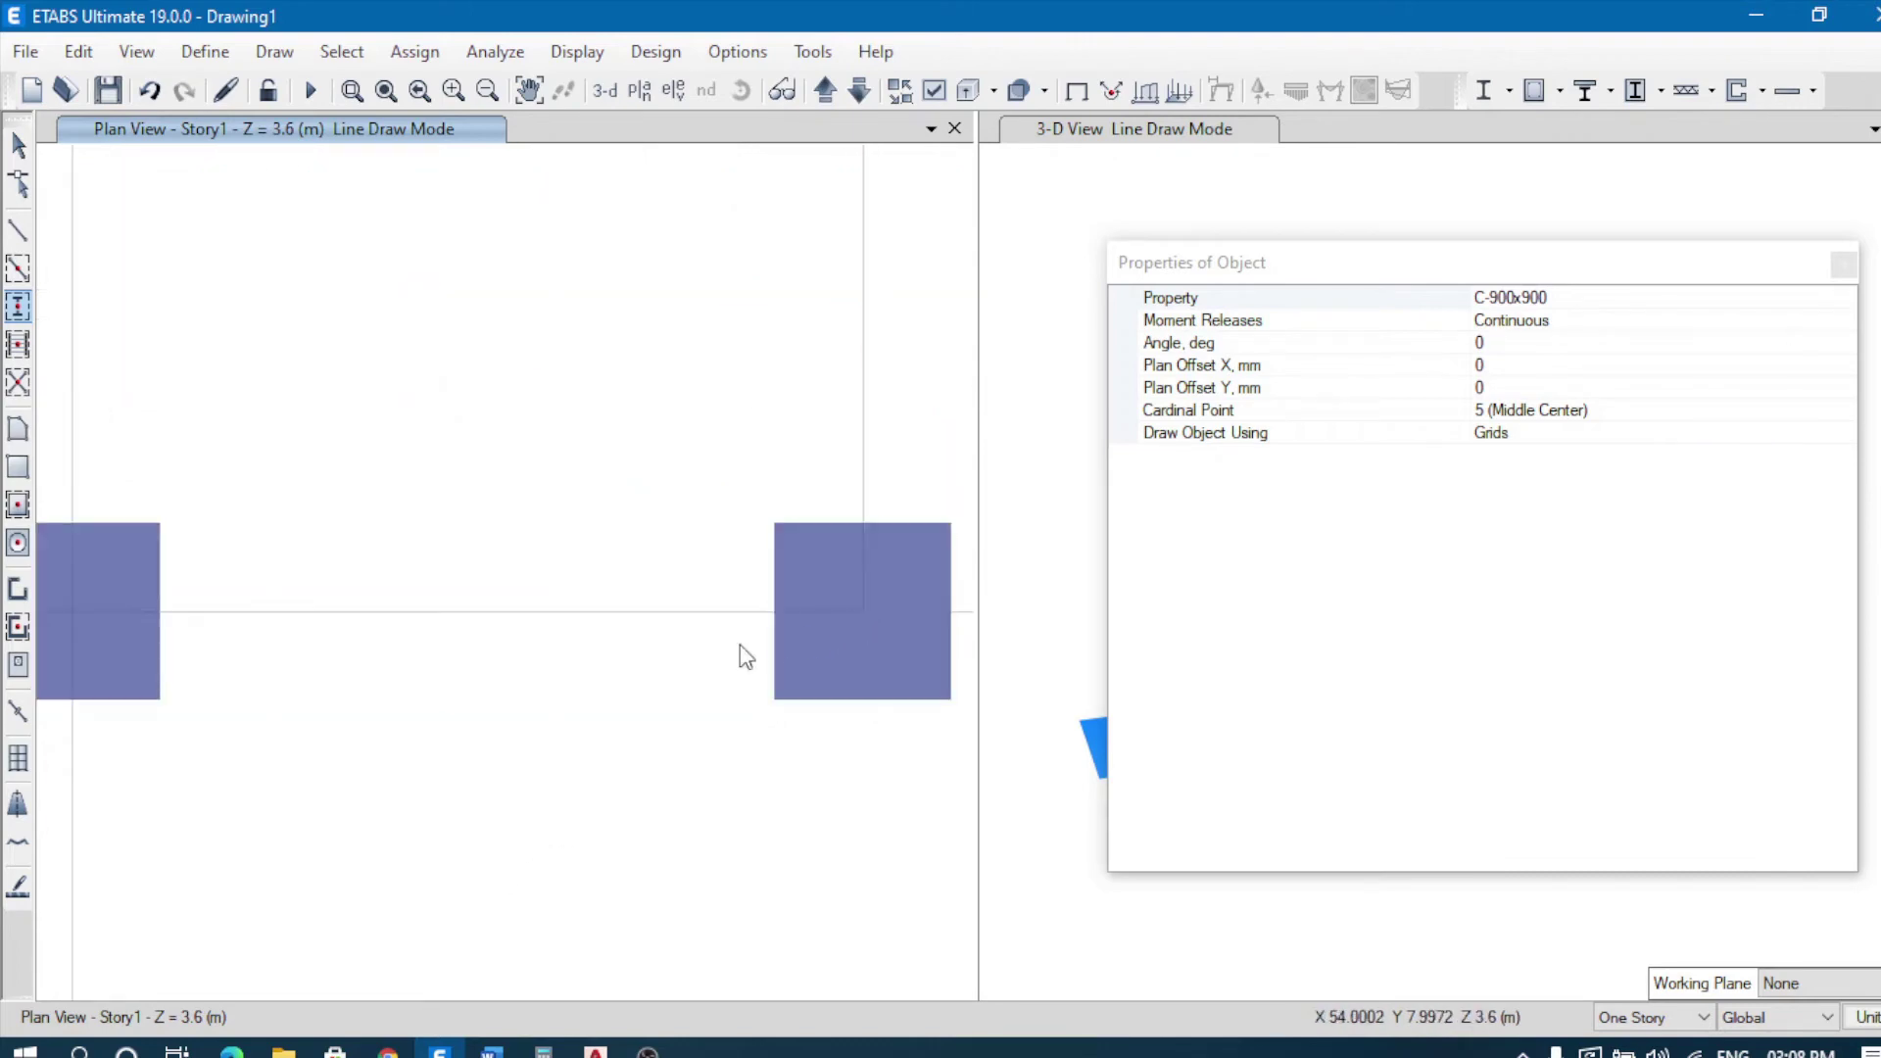
# Step: Place C-900x900 columns at grids 12 and 24, grids 22 and 18, and grids 12 and 18, and finish column drawing
pyautogui.scroll(-5, 740, 656)
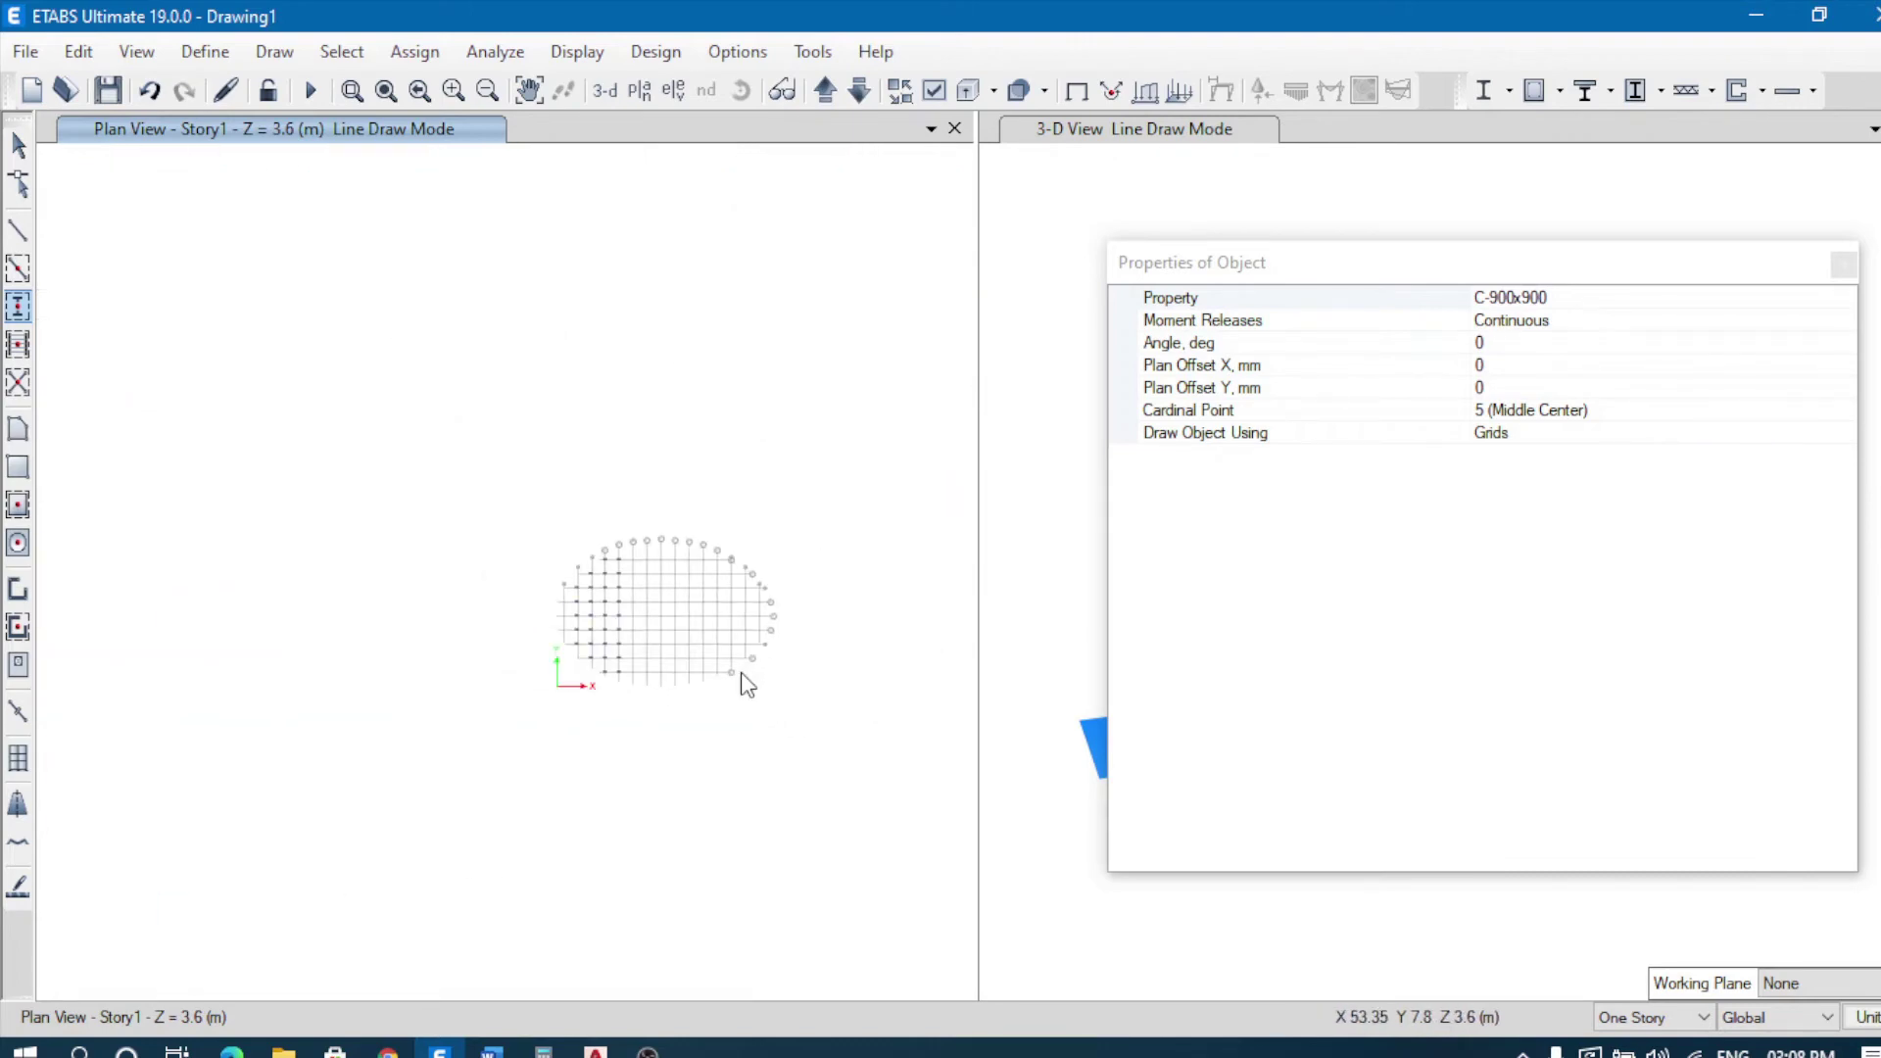
pyautogui.scroll(3, 749, 664)
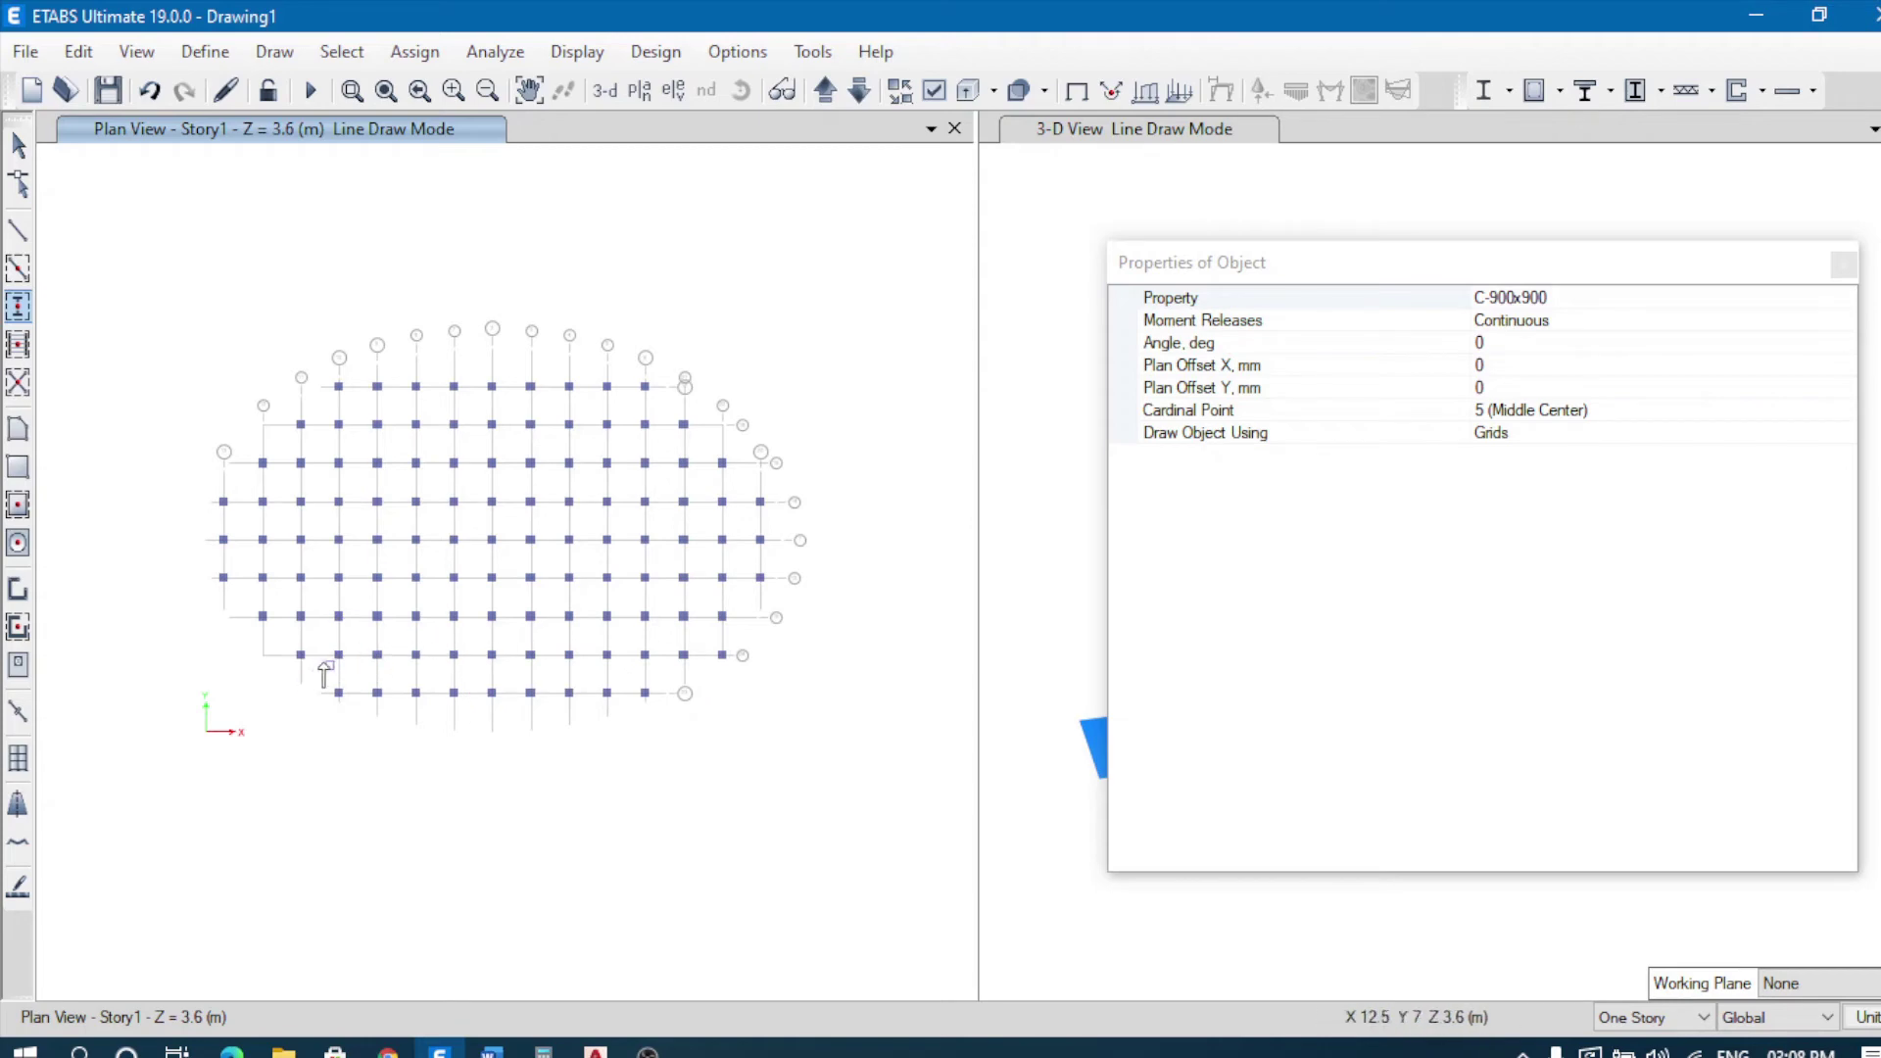
pyautogui.click(263, 654)
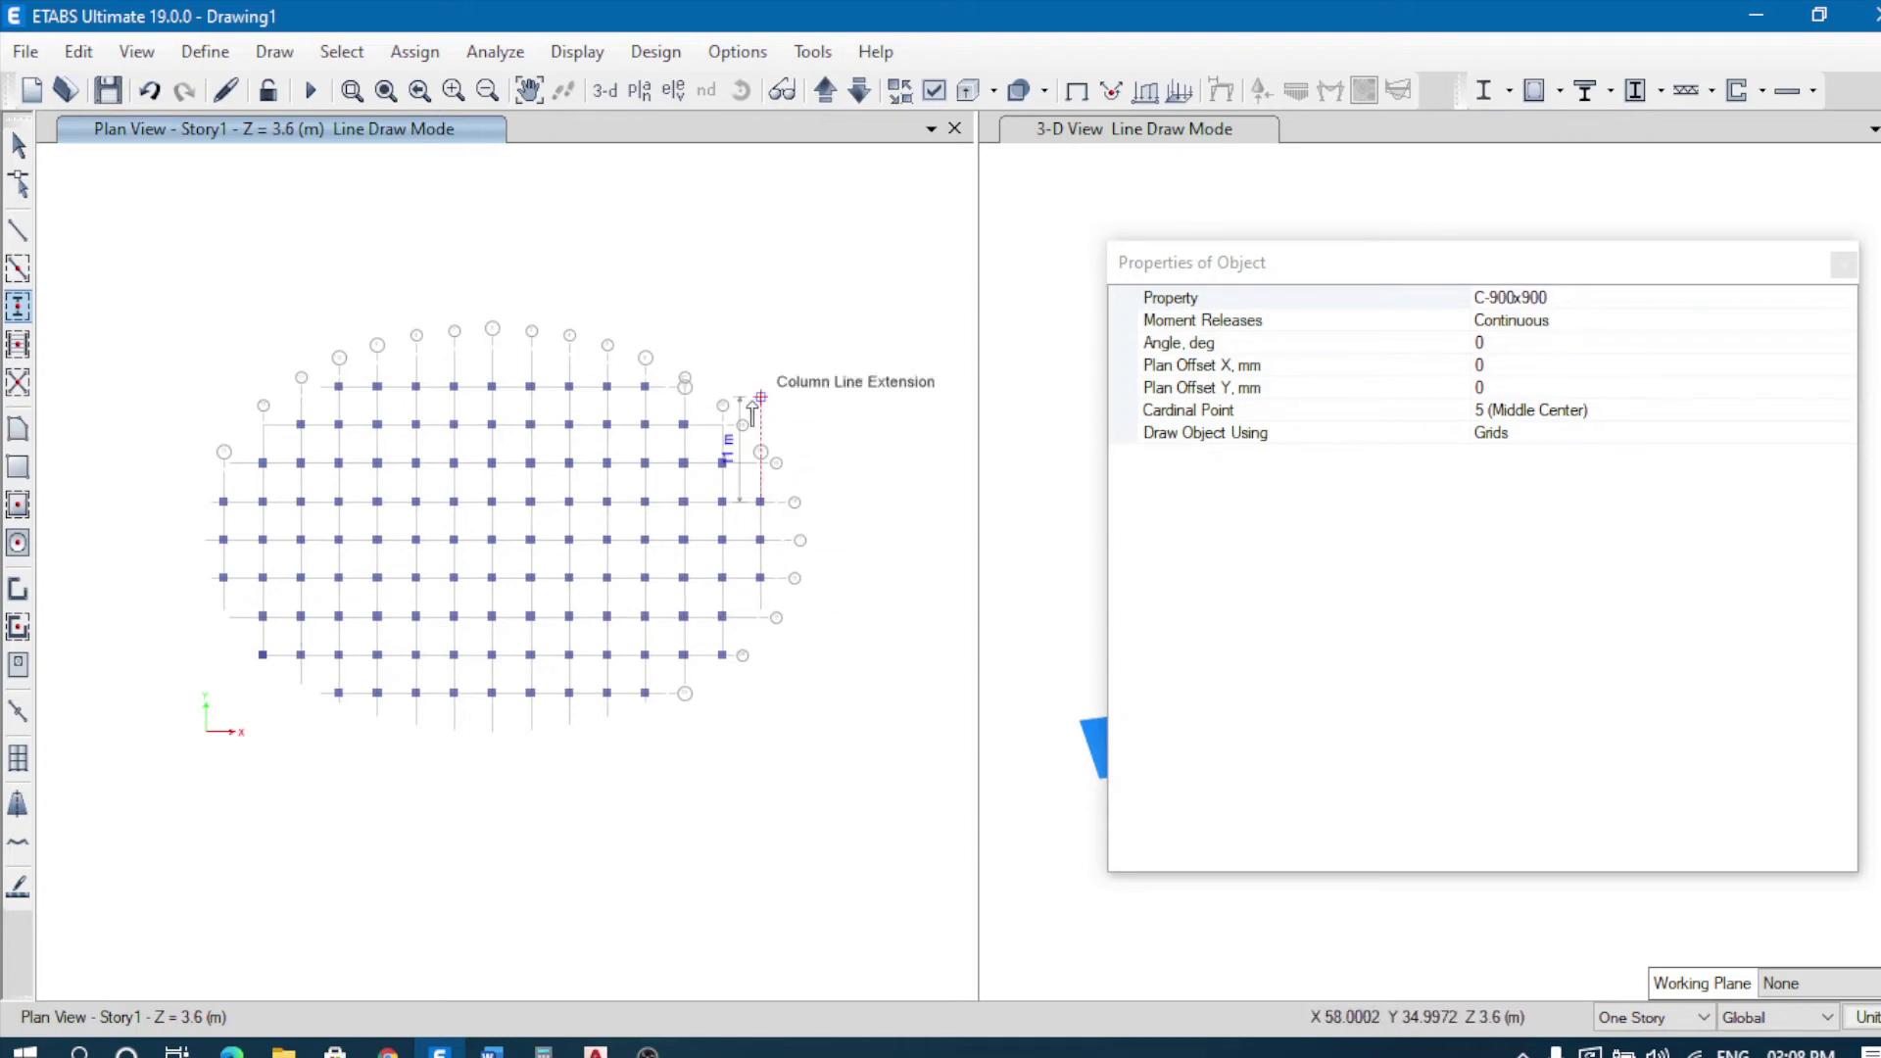
pyautogui.scroll(3, 755, 410)
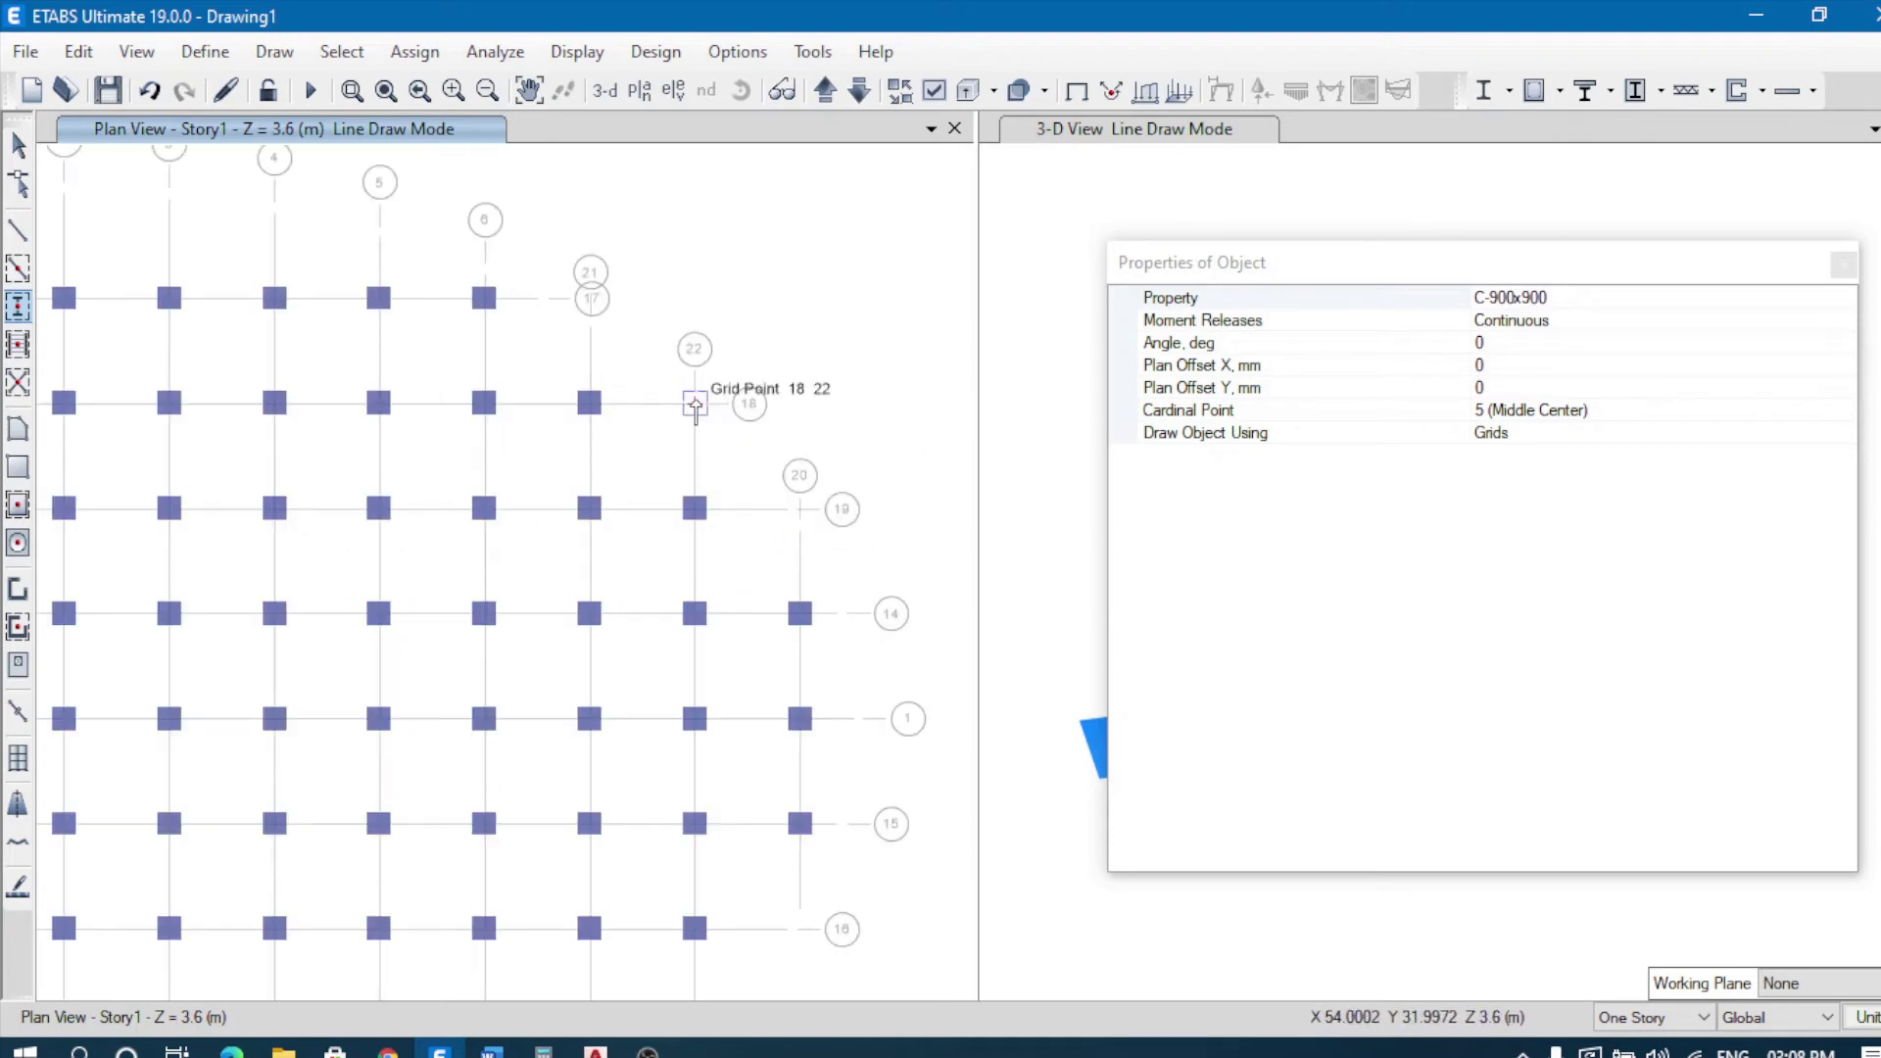
pyautogui.click(695, 403)
pyautogui.scroll(-3, 801, 546)
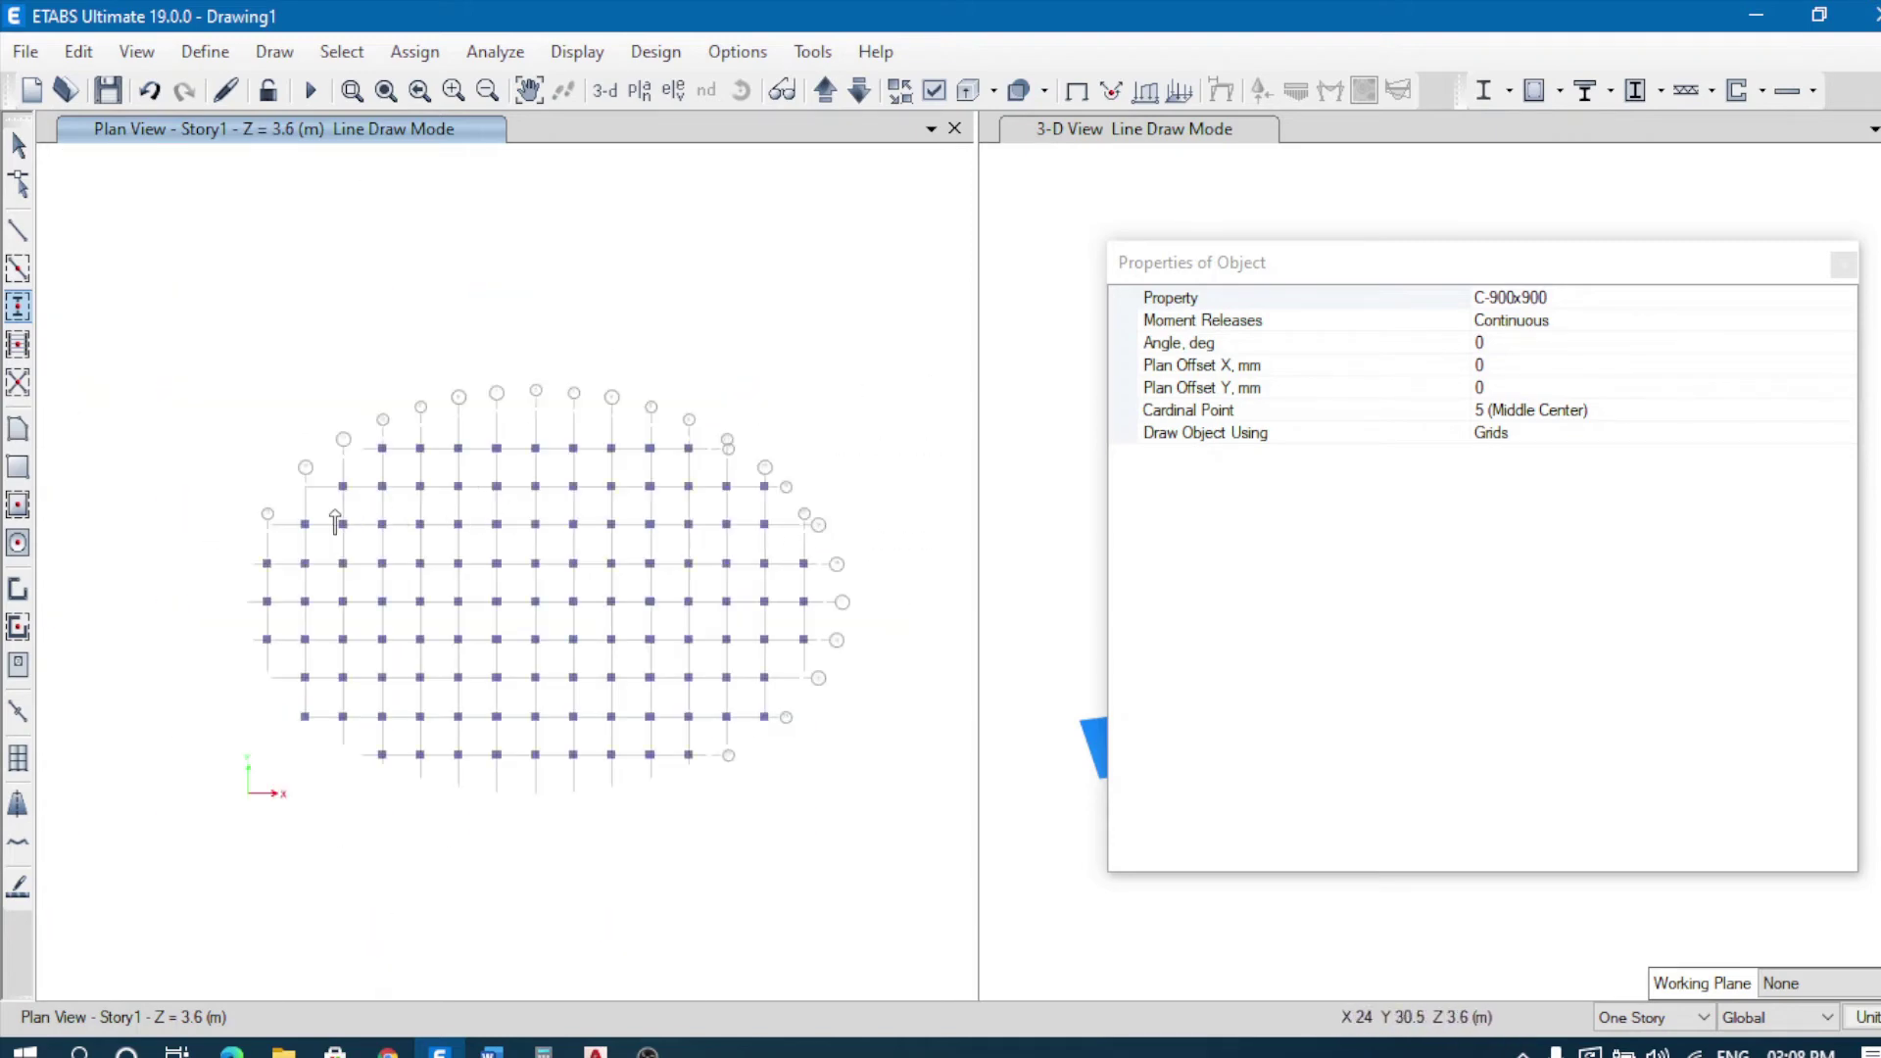
pyautogui.scroll(3, 270, 520)
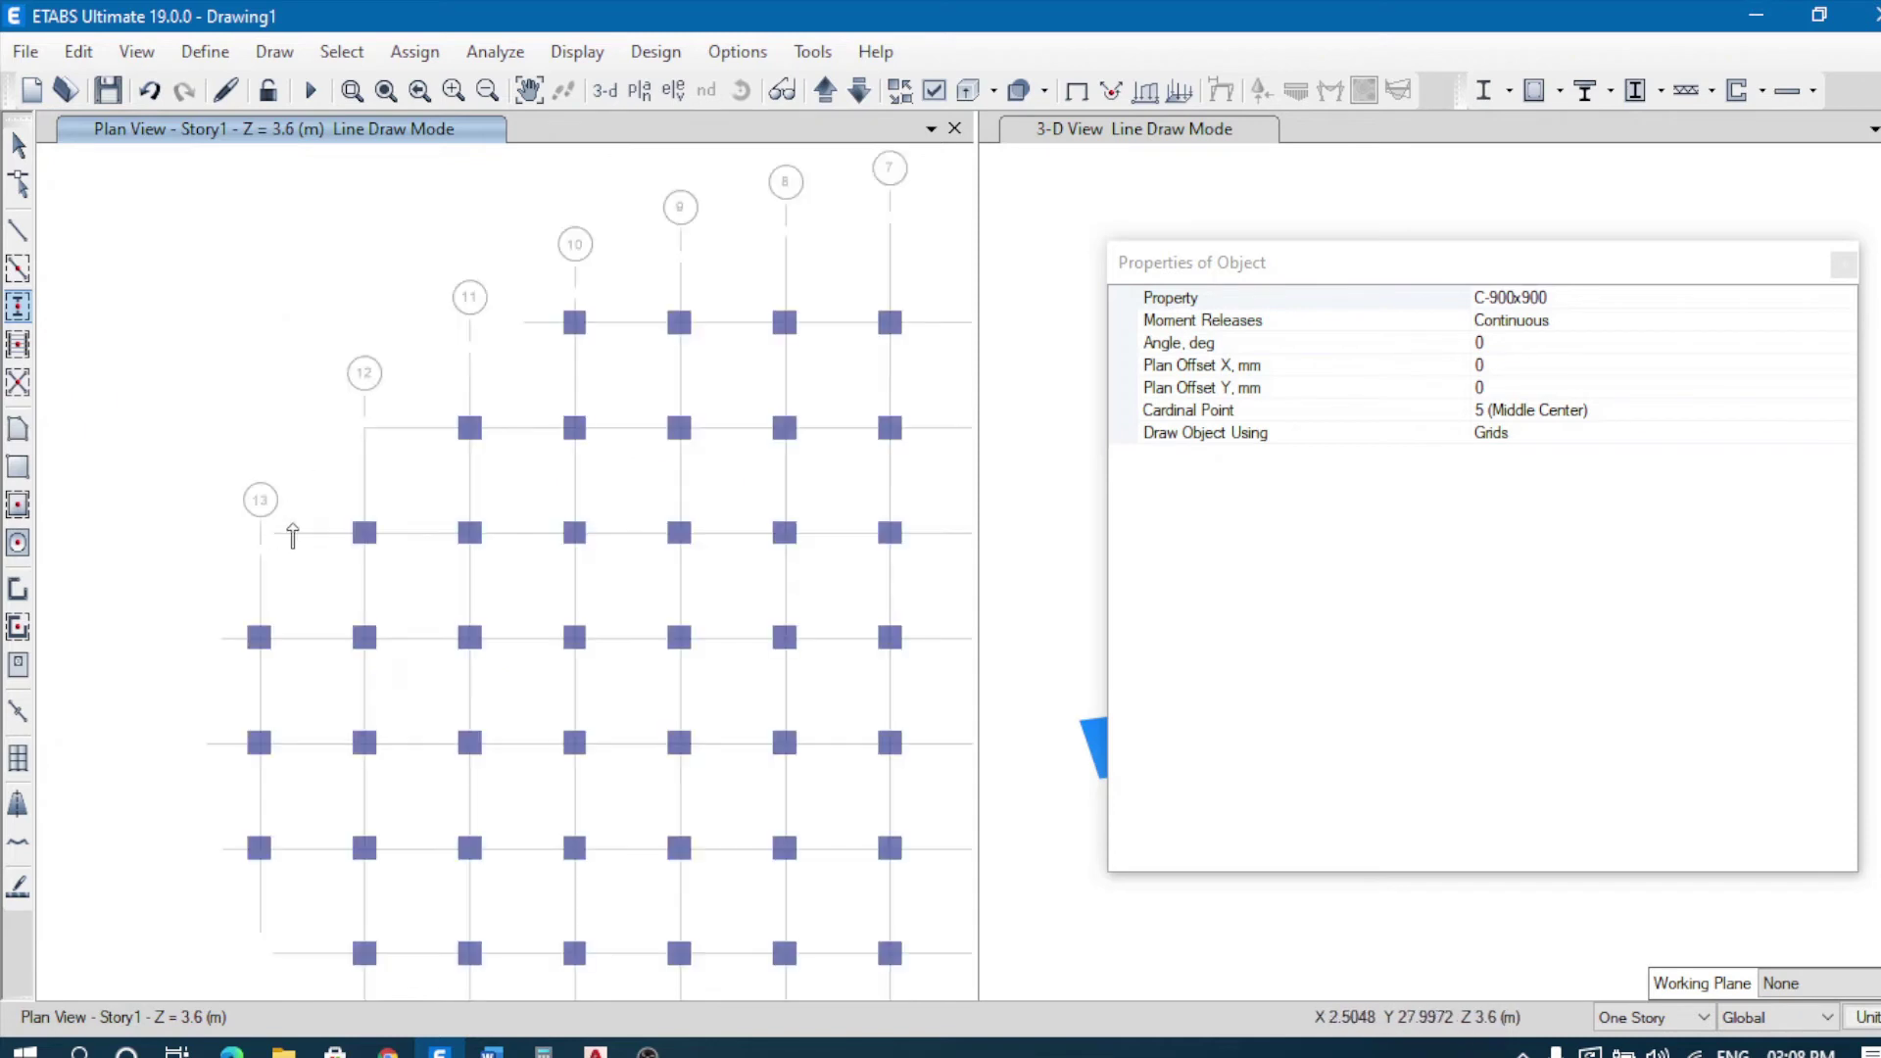
pyautogui.click(364, 429)
pyautogui.scroll(-3, 217, 451)
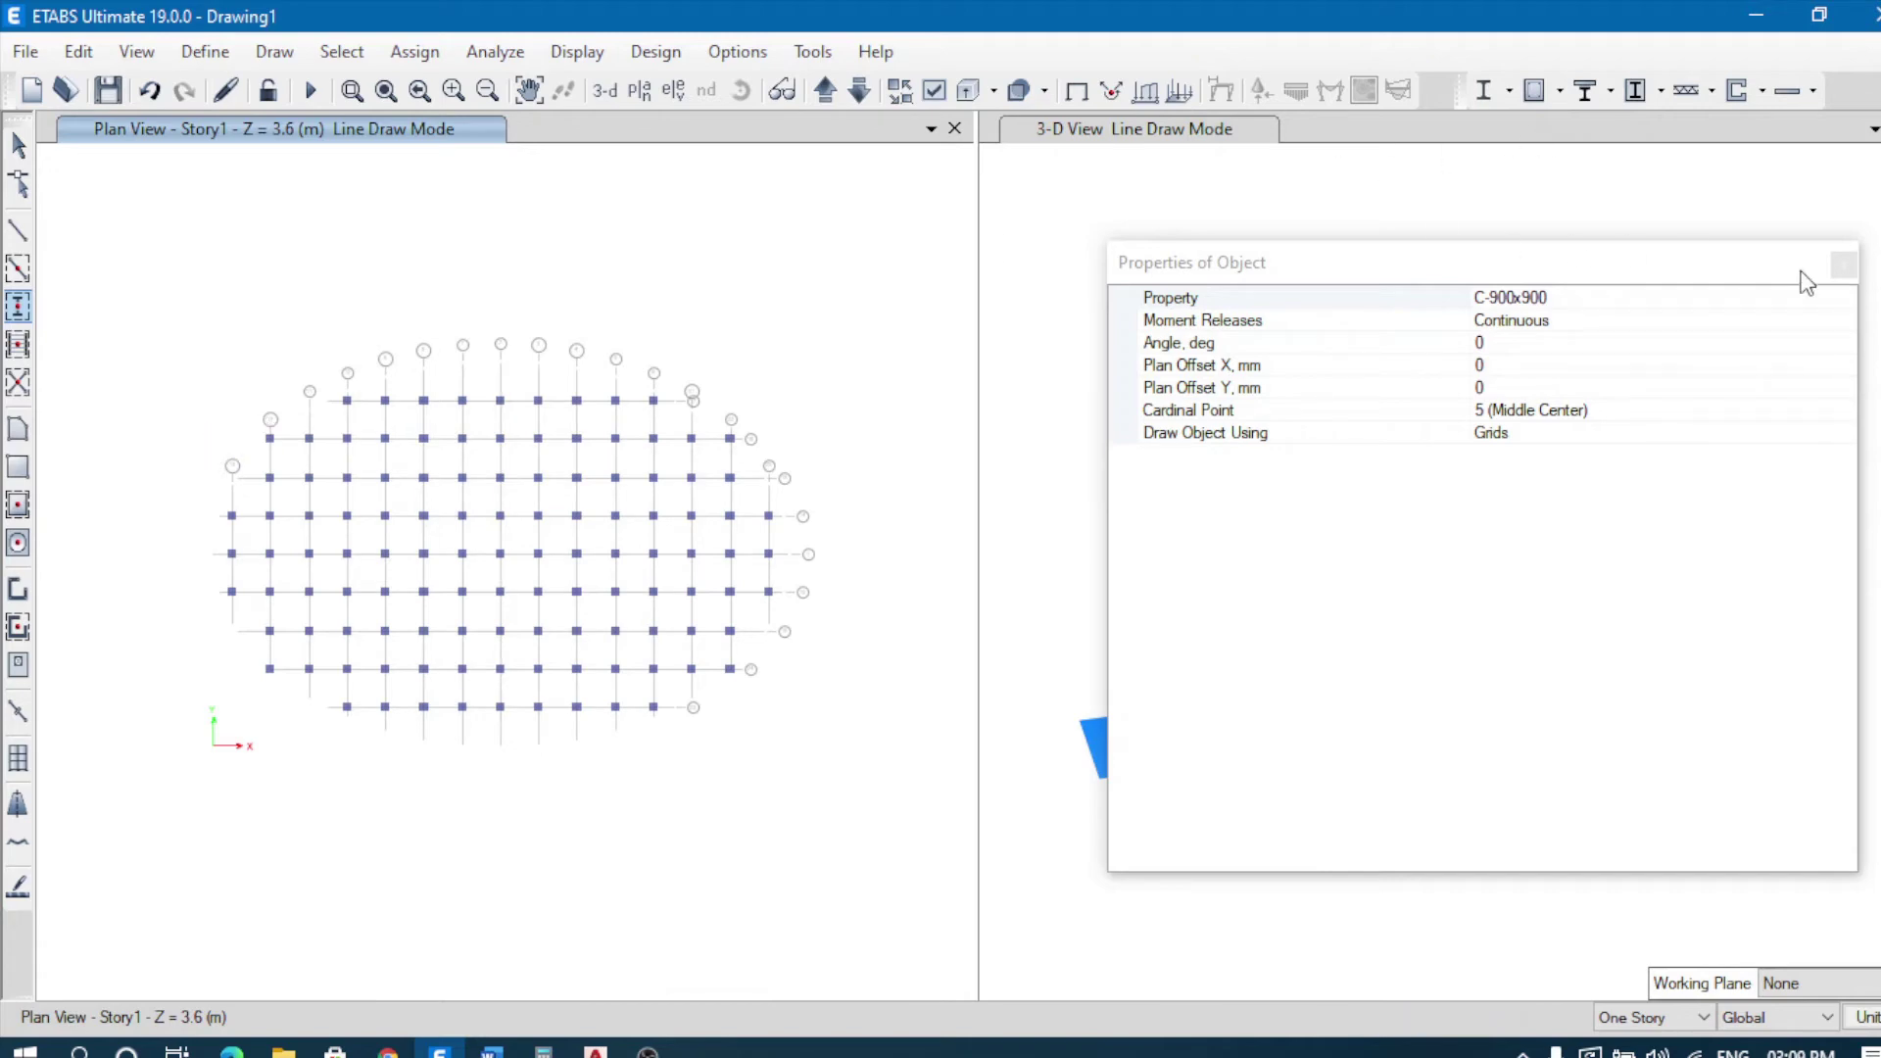
pyautogui.click(1843, 264)
pyautogui.press('Escape')
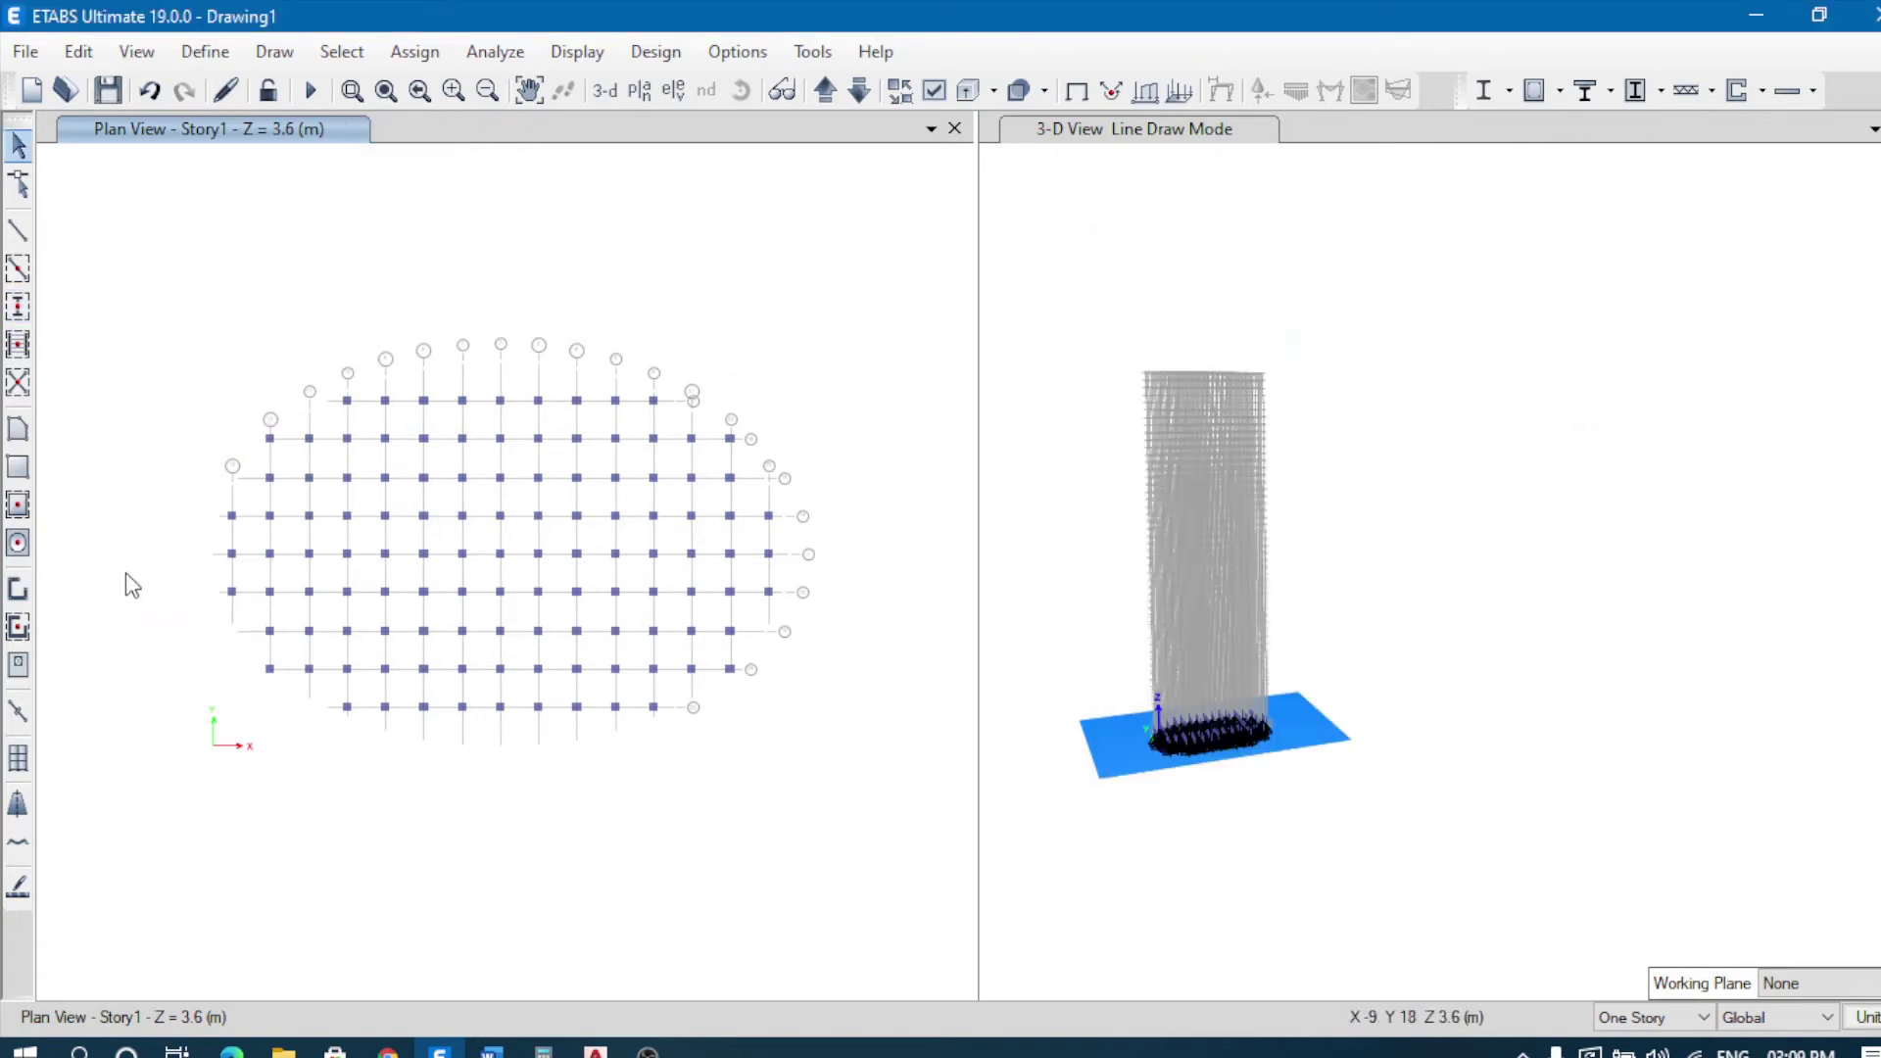
# Step: Draw SW-250 pier walls over the existing columns around the core bounded by grids 7, 3, 14 and 15
pyautogui.click(16, 628)
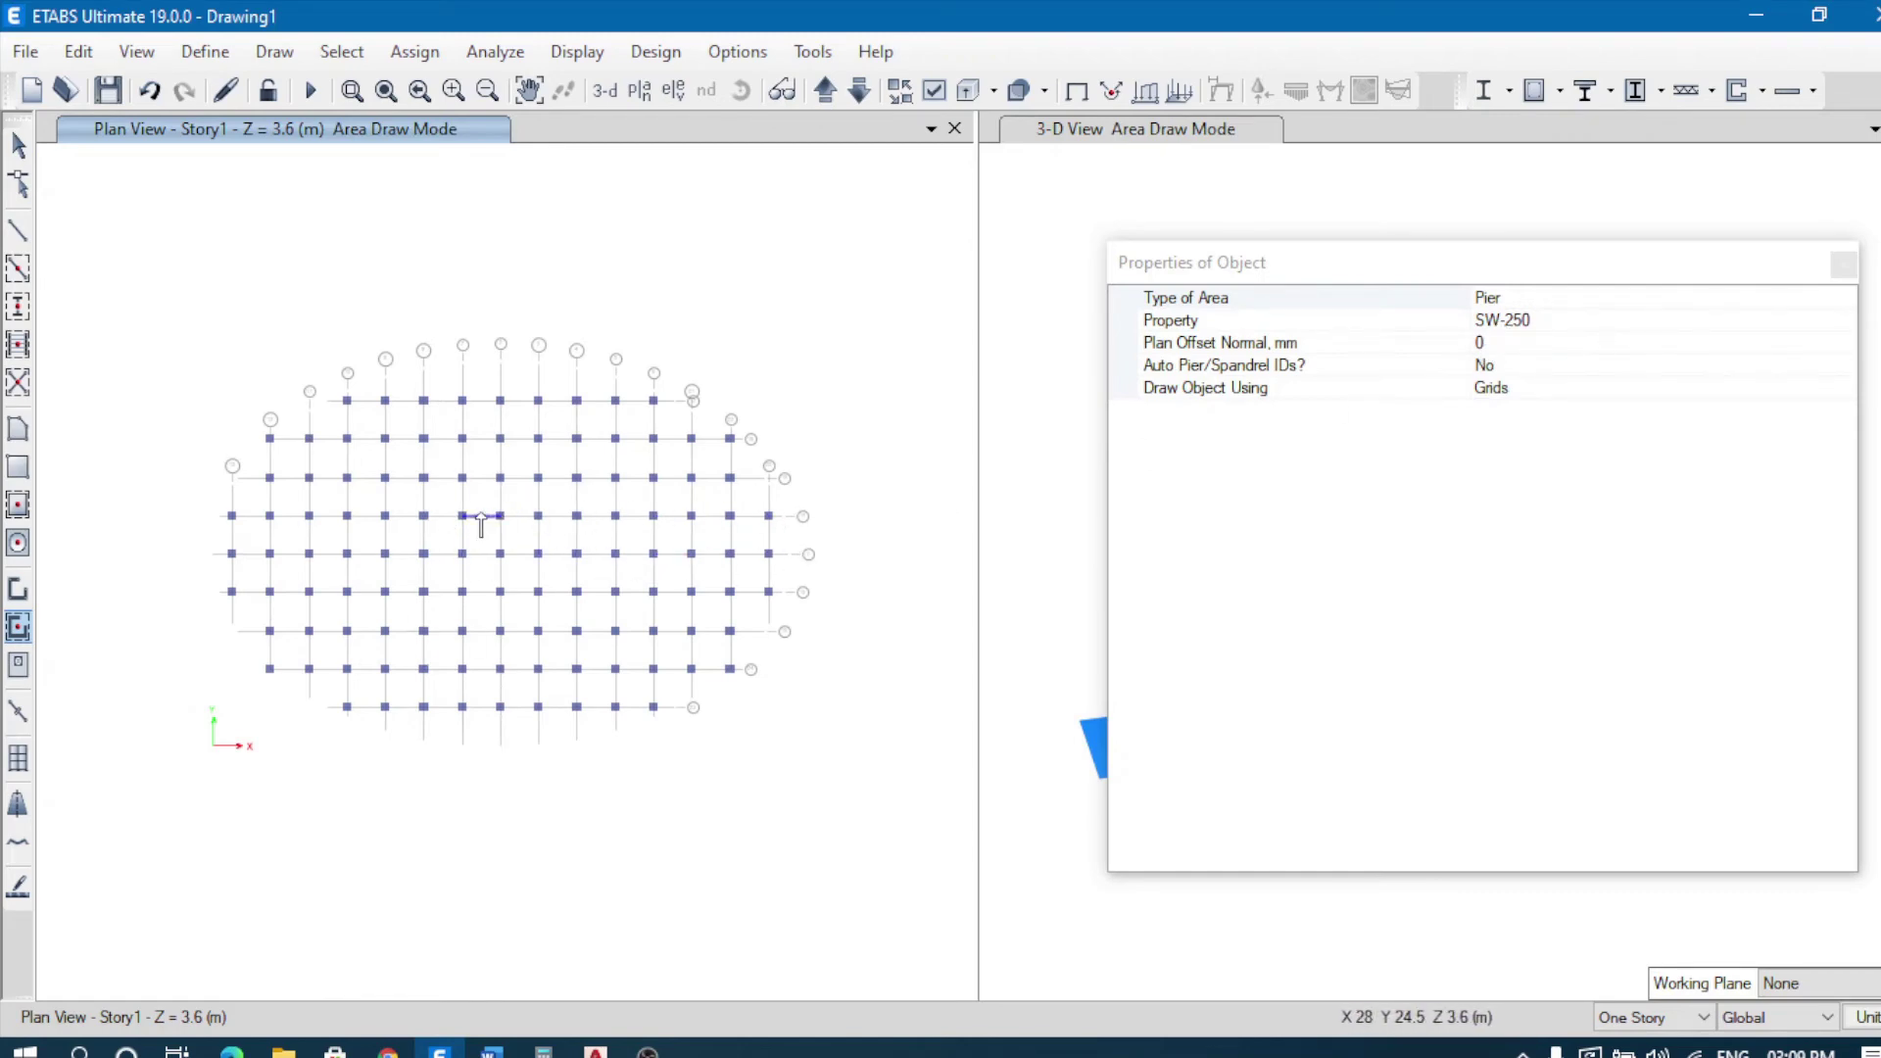
pyautogui.scroll(2, 466, 519)
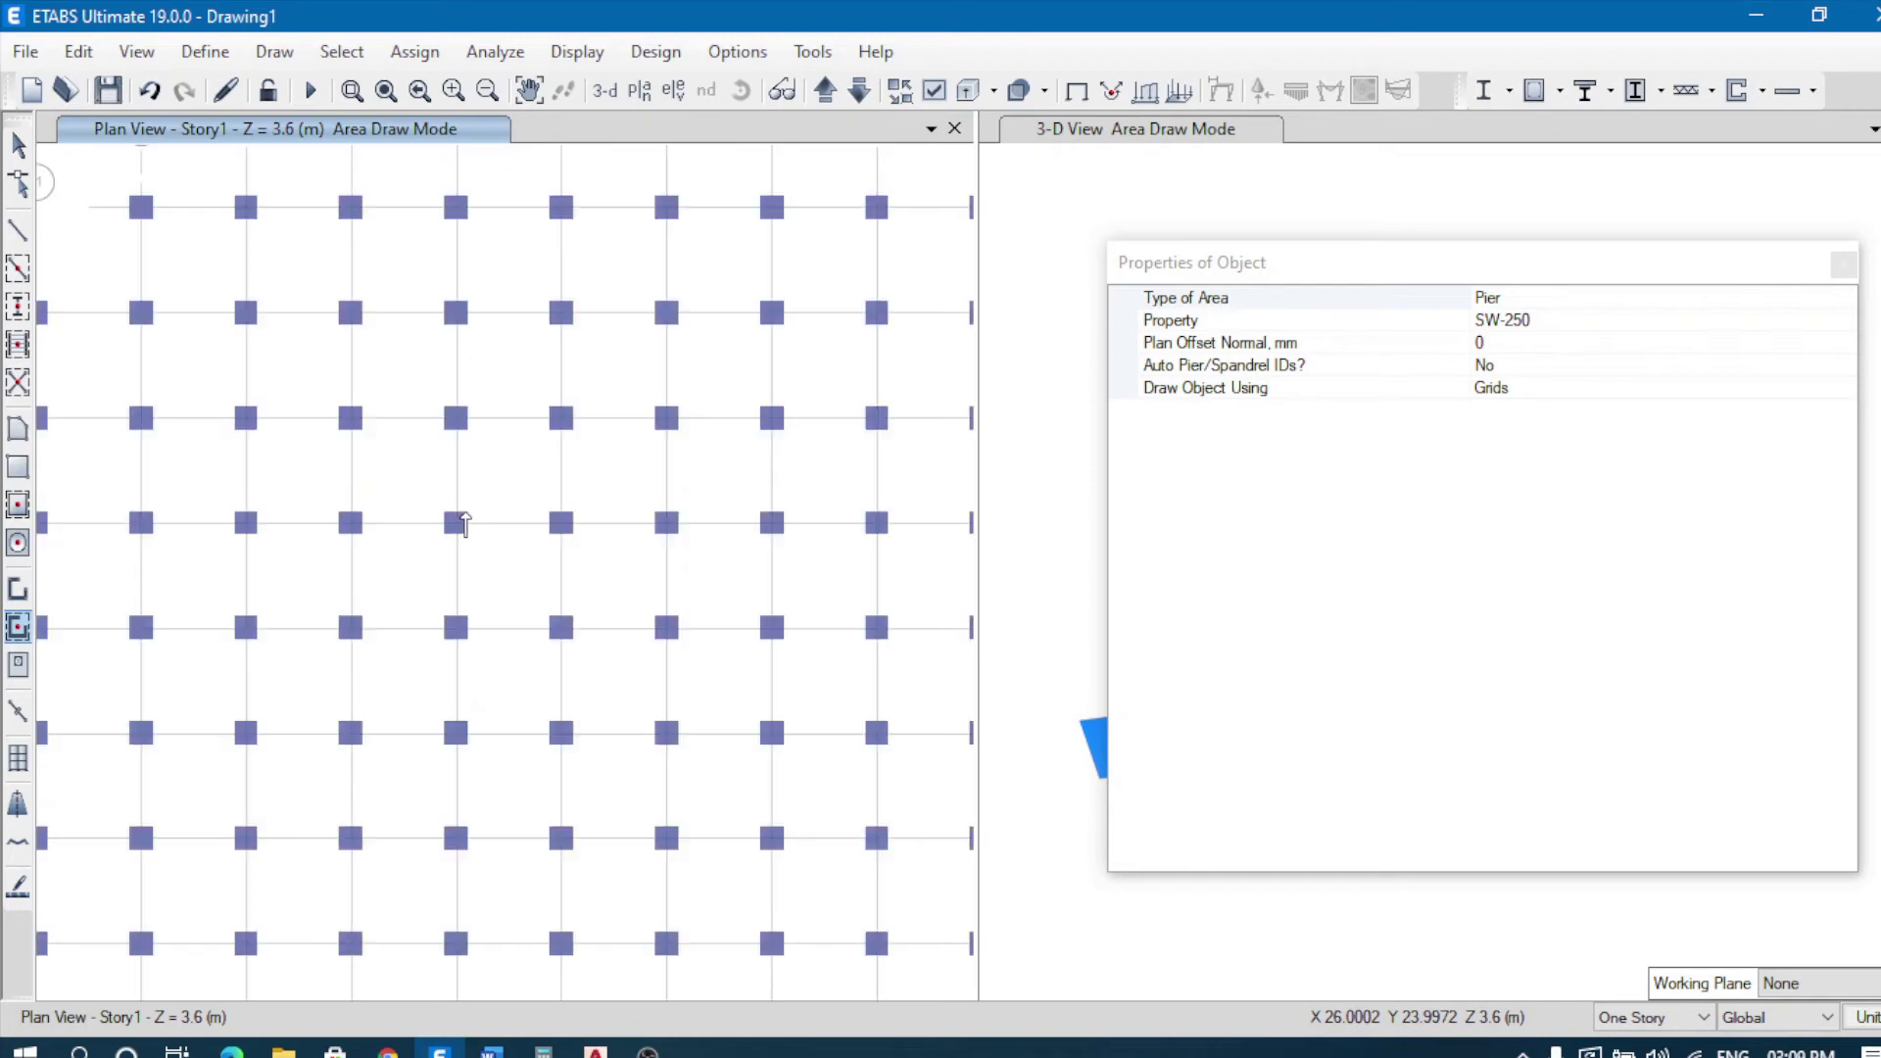
pyautogui.scroll(-2, 466, 519)
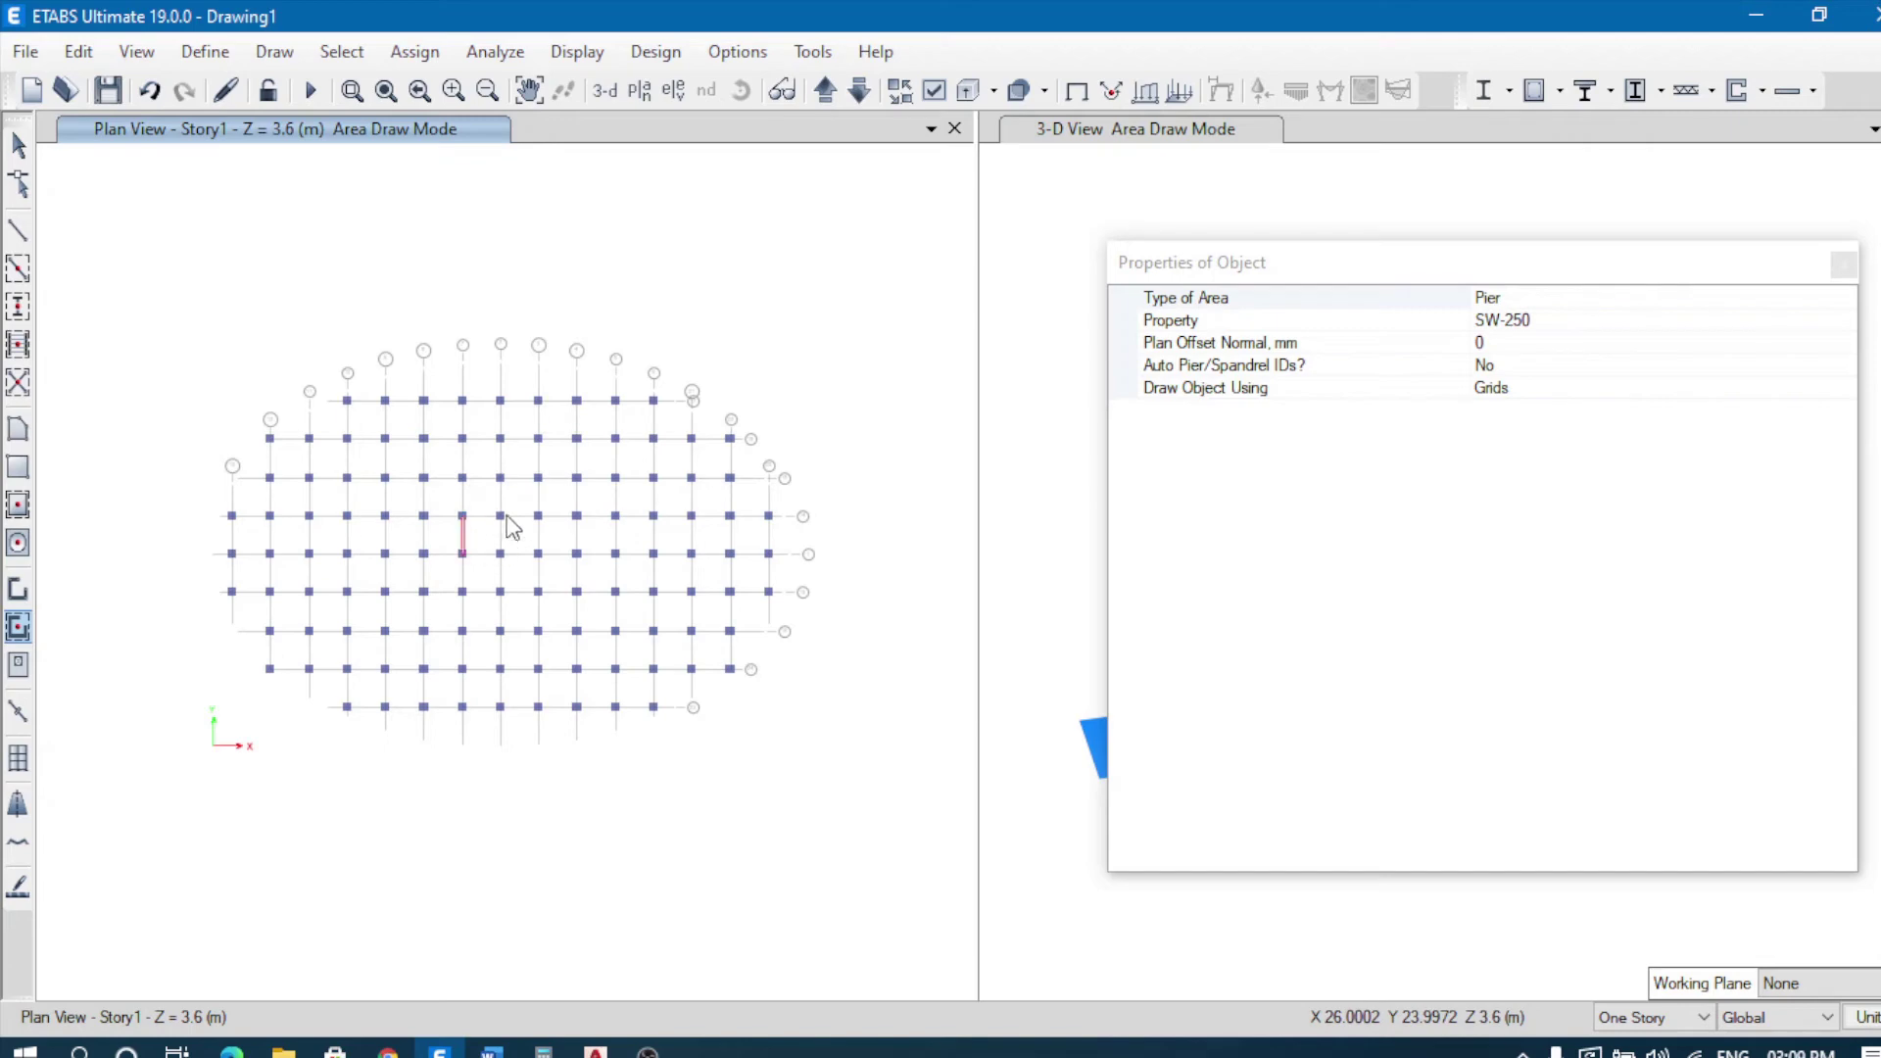
pyautogui.click(491, 532)
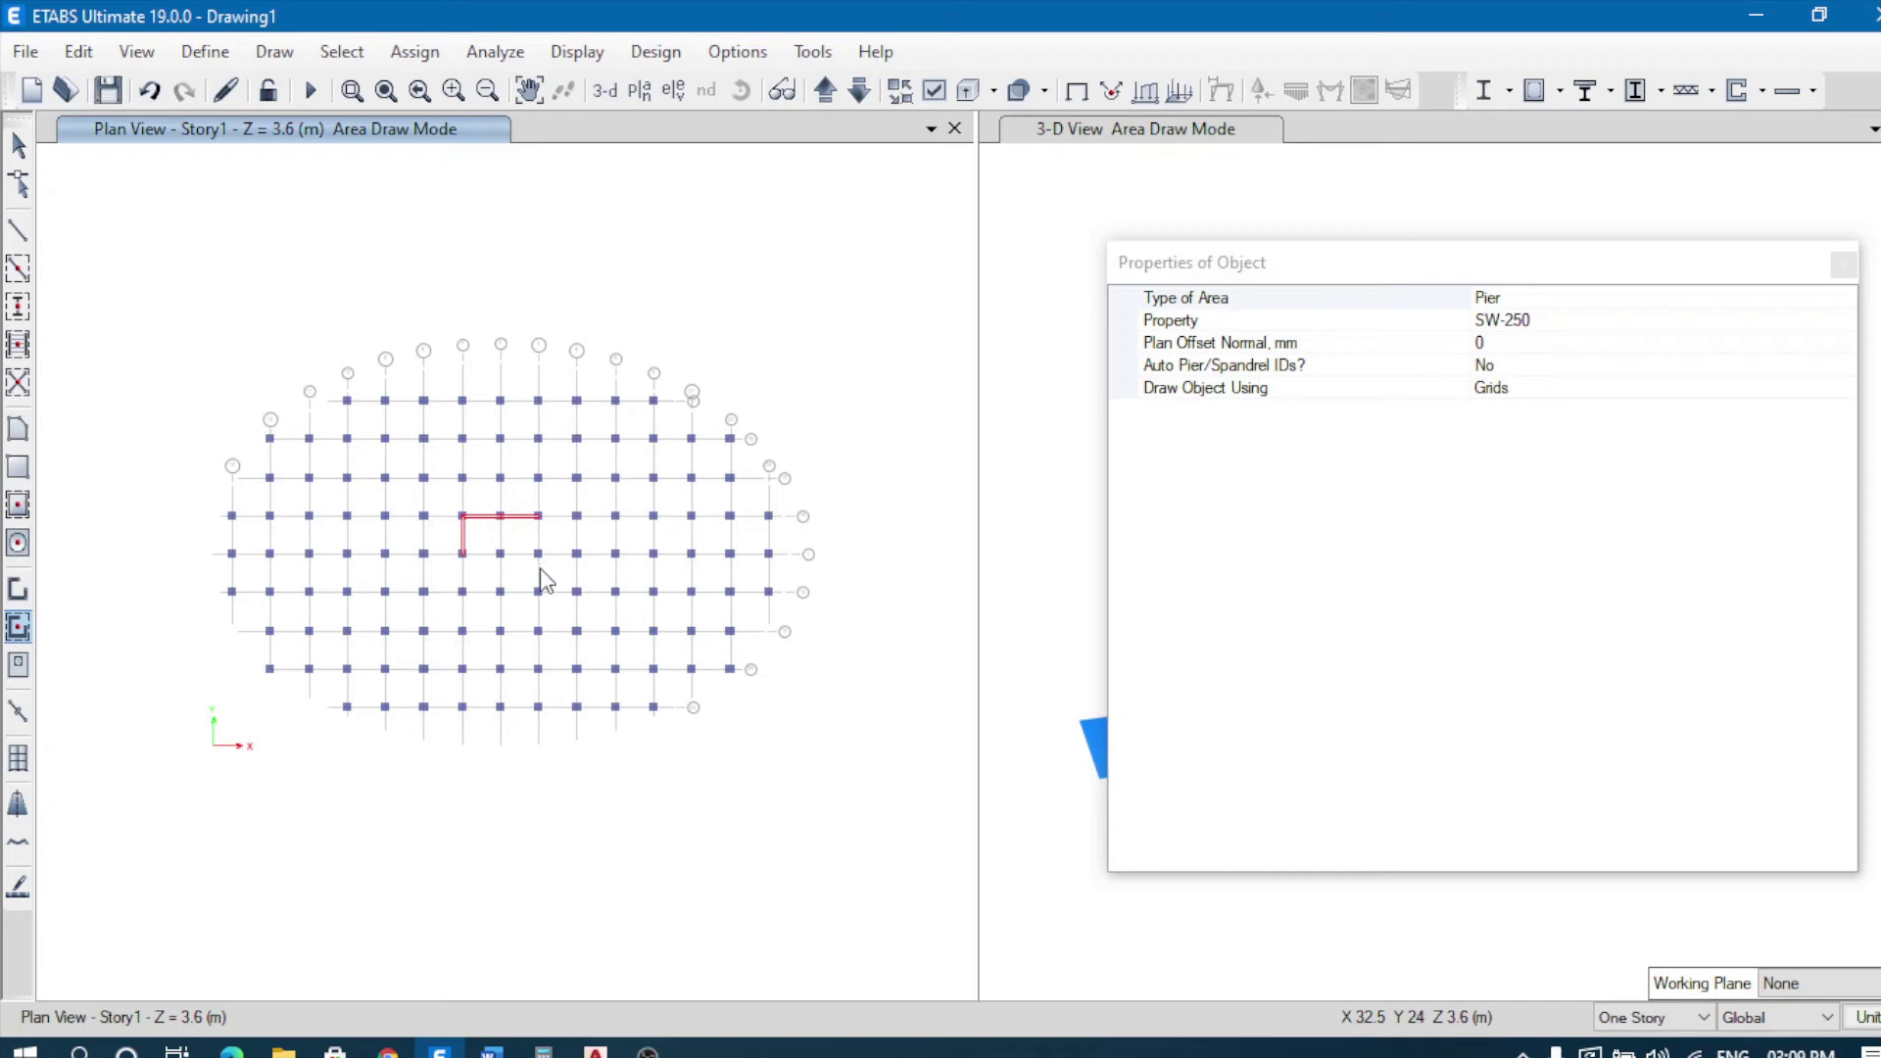
pyautogui.click(486, 605)
pyautogui.click(468, 586)
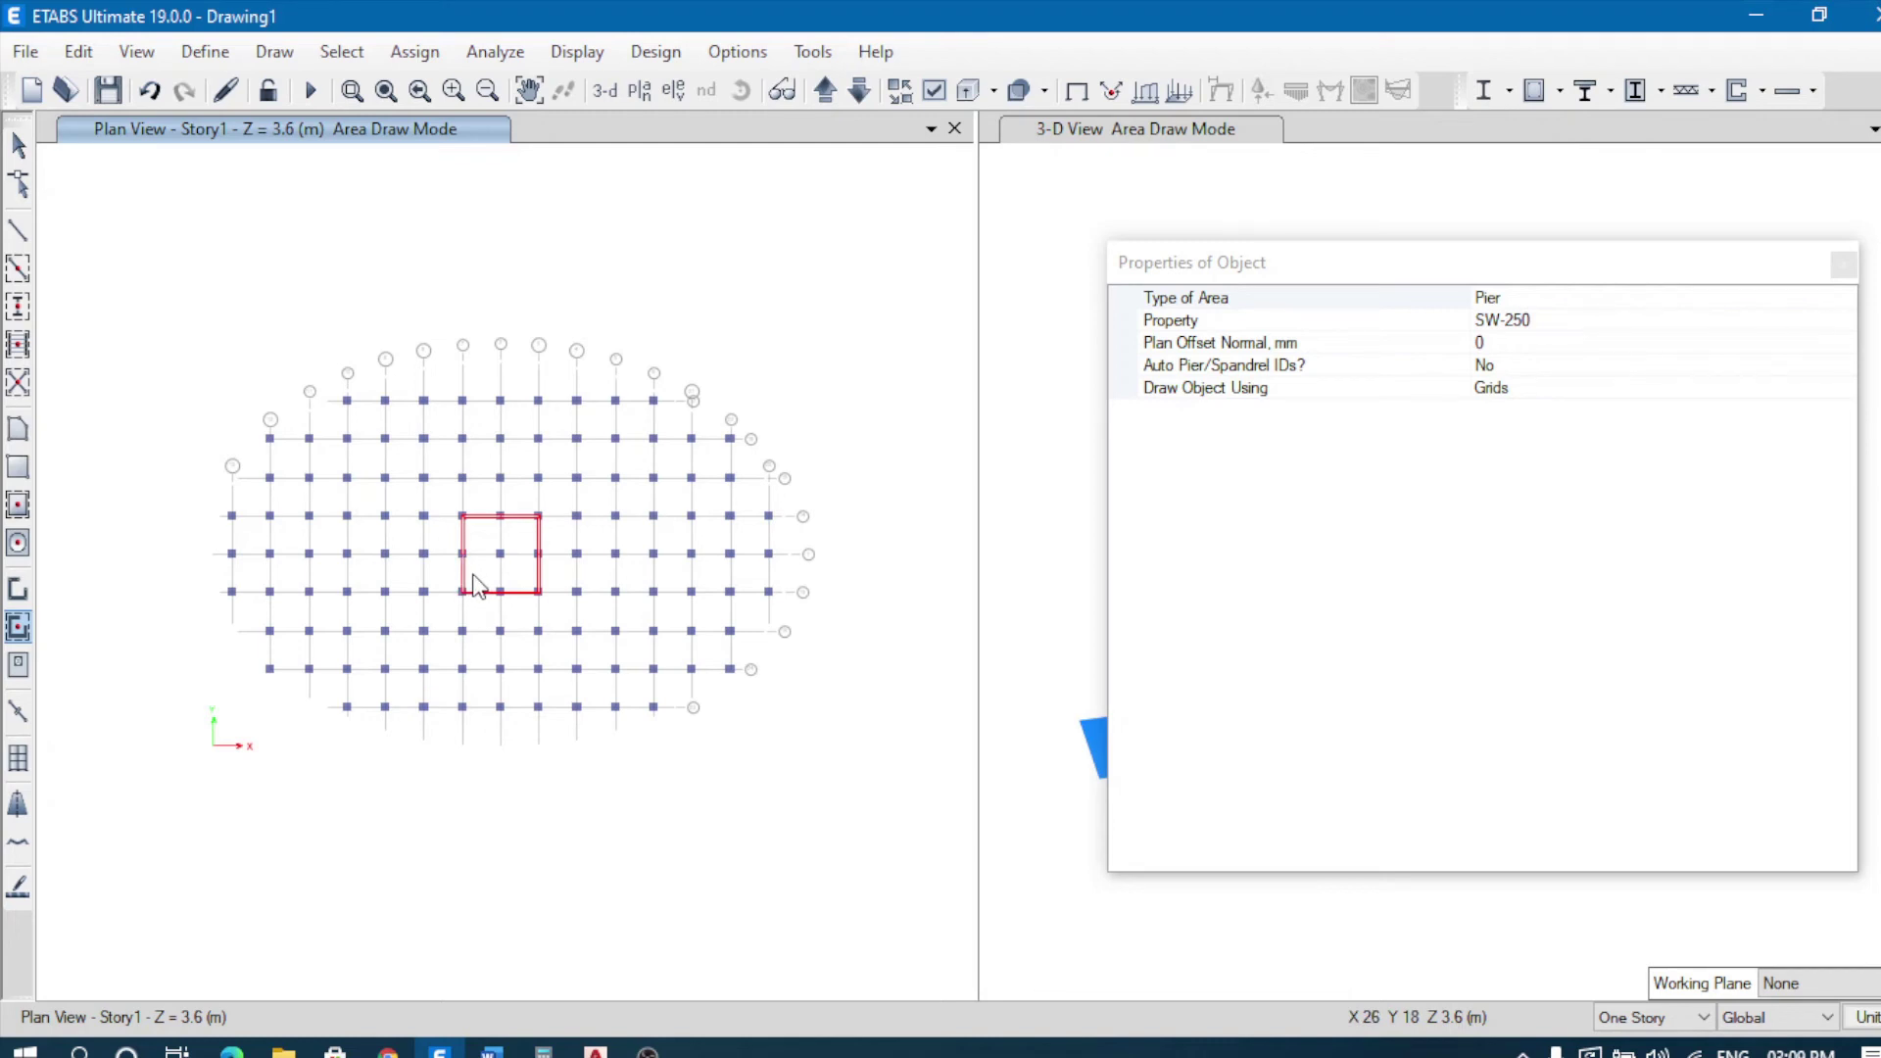
pyautogui.press('Escape')
# Step: Try to delete the columns at the nine core intersections of grids 7, 2 and 3 with grids 14, 1 and 15
pyautogui.scroll(3, 549, 534)
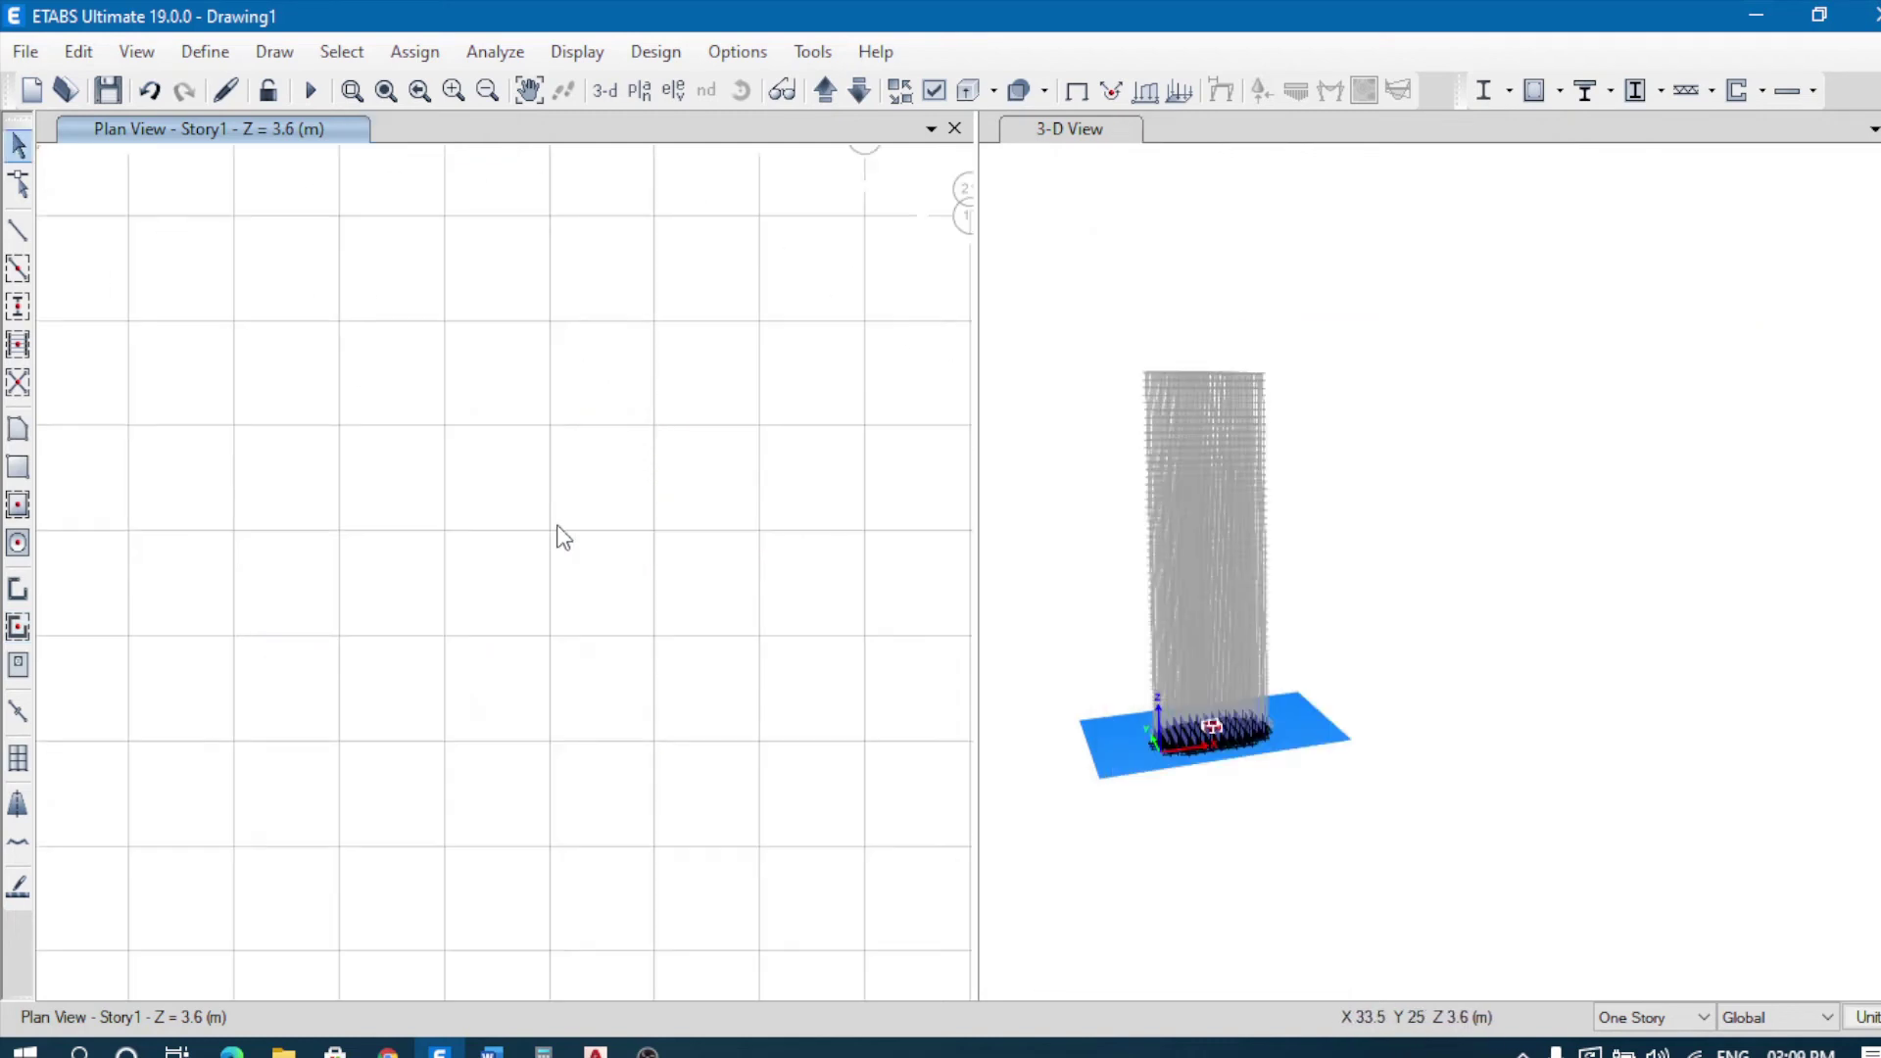
pyautogui.click(549, 532)
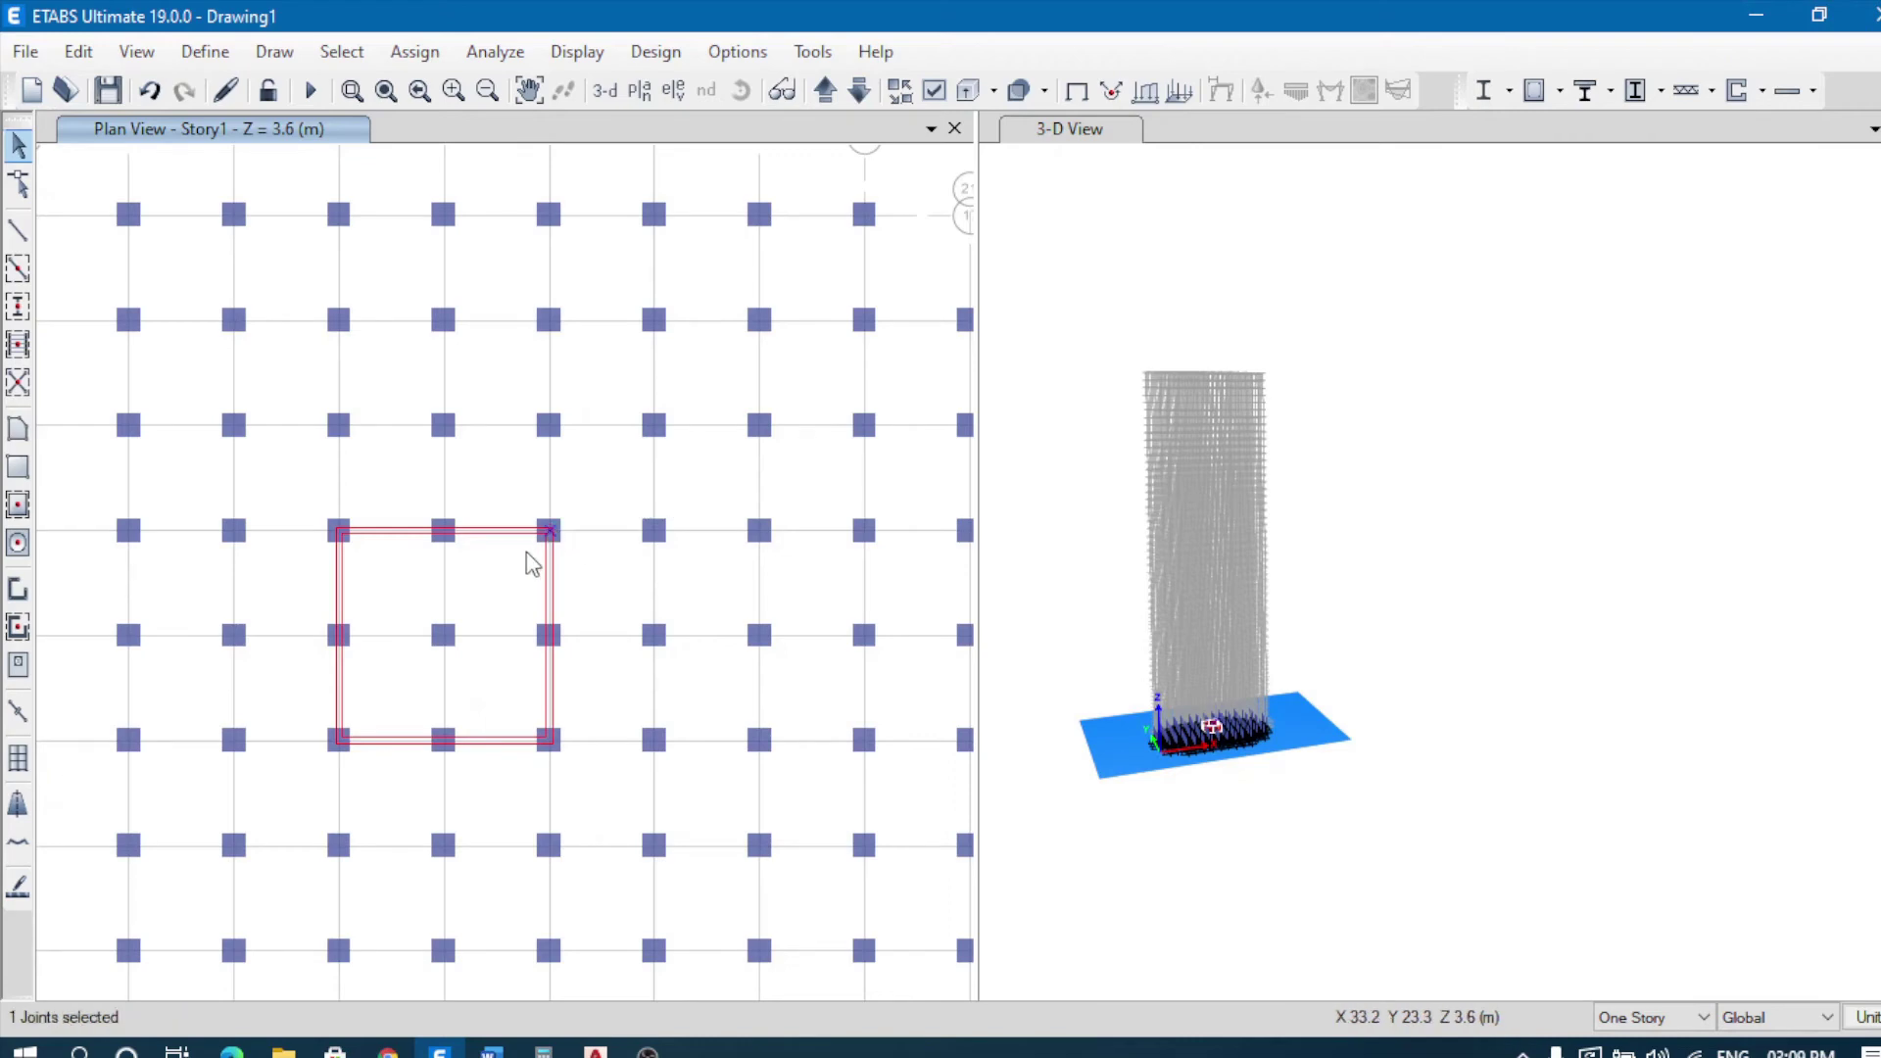
pyautogui.click(340, 534)
pyautogui.click(445, 533)
pyautogui.click(444, 637)
pyautogui.click(340, 637)
pyautogui.click(551, 642)
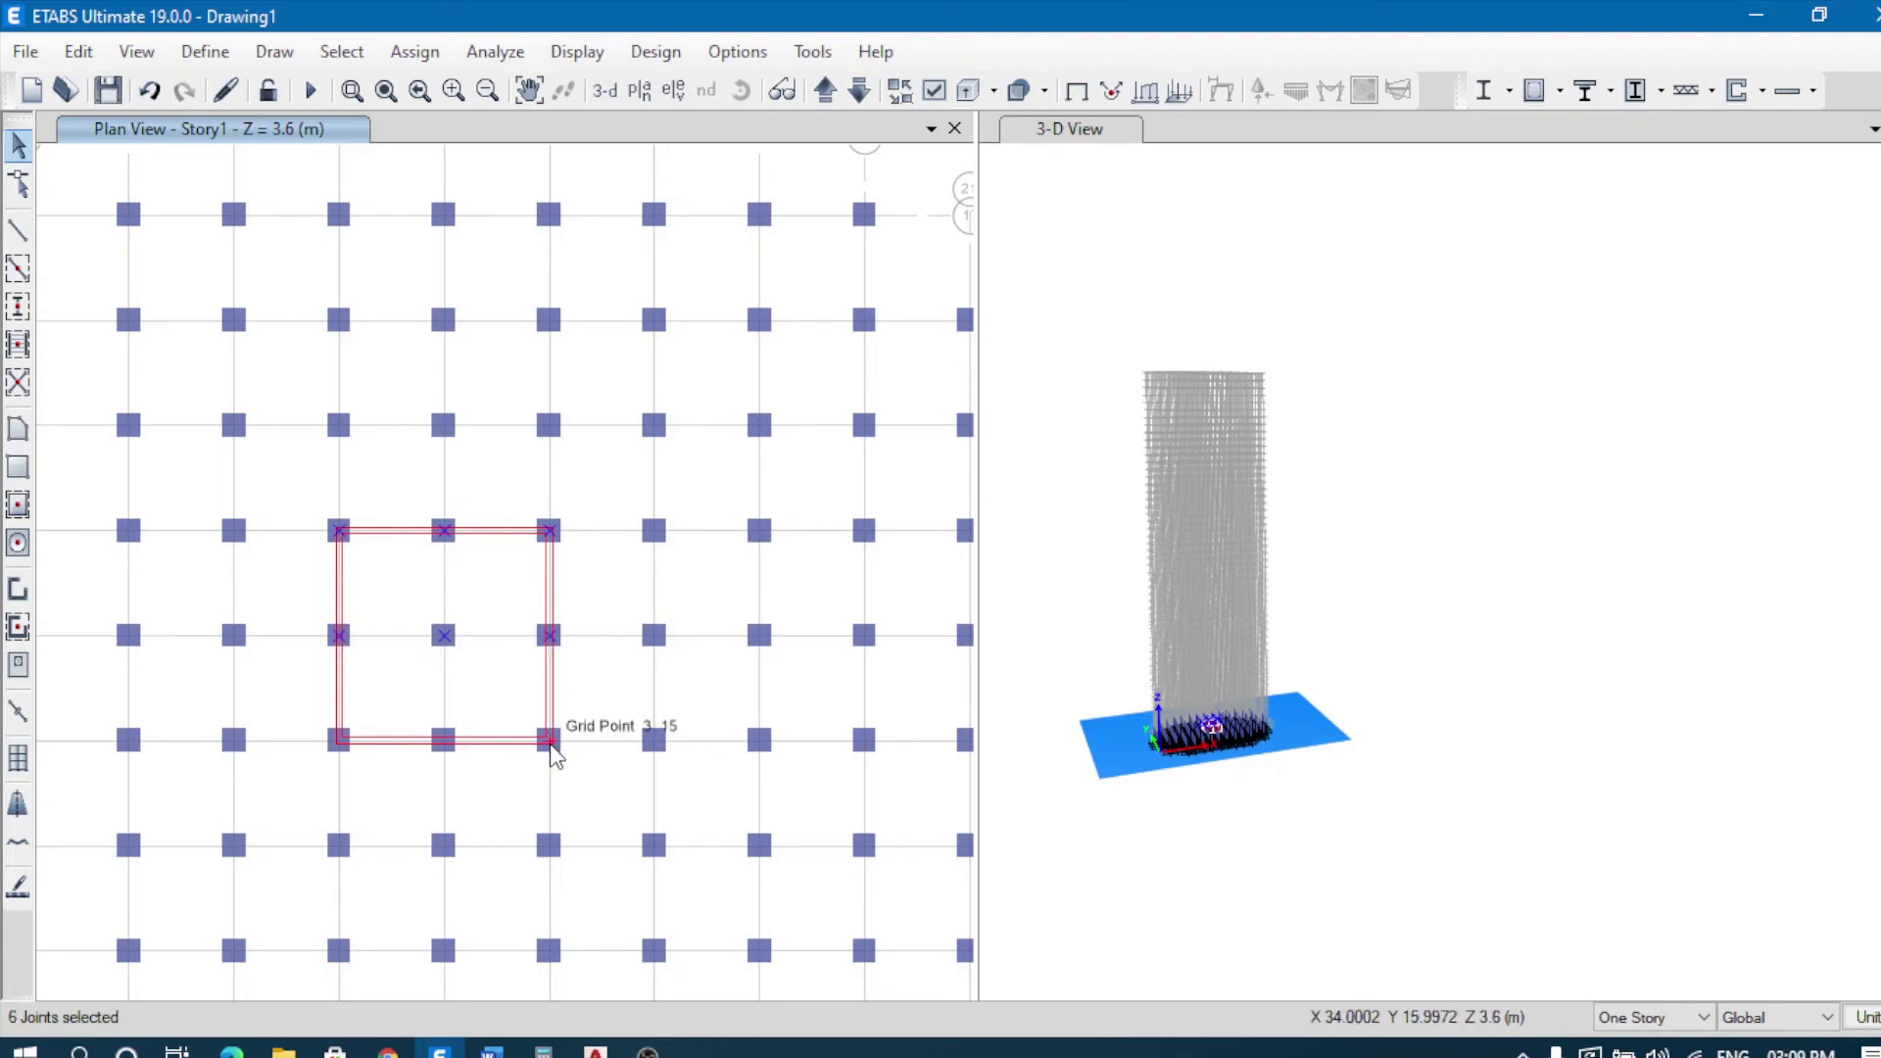
pyautogui.click(548, 743)
pyautogui.click(445, 743)
pyautogui.click(338, 750)
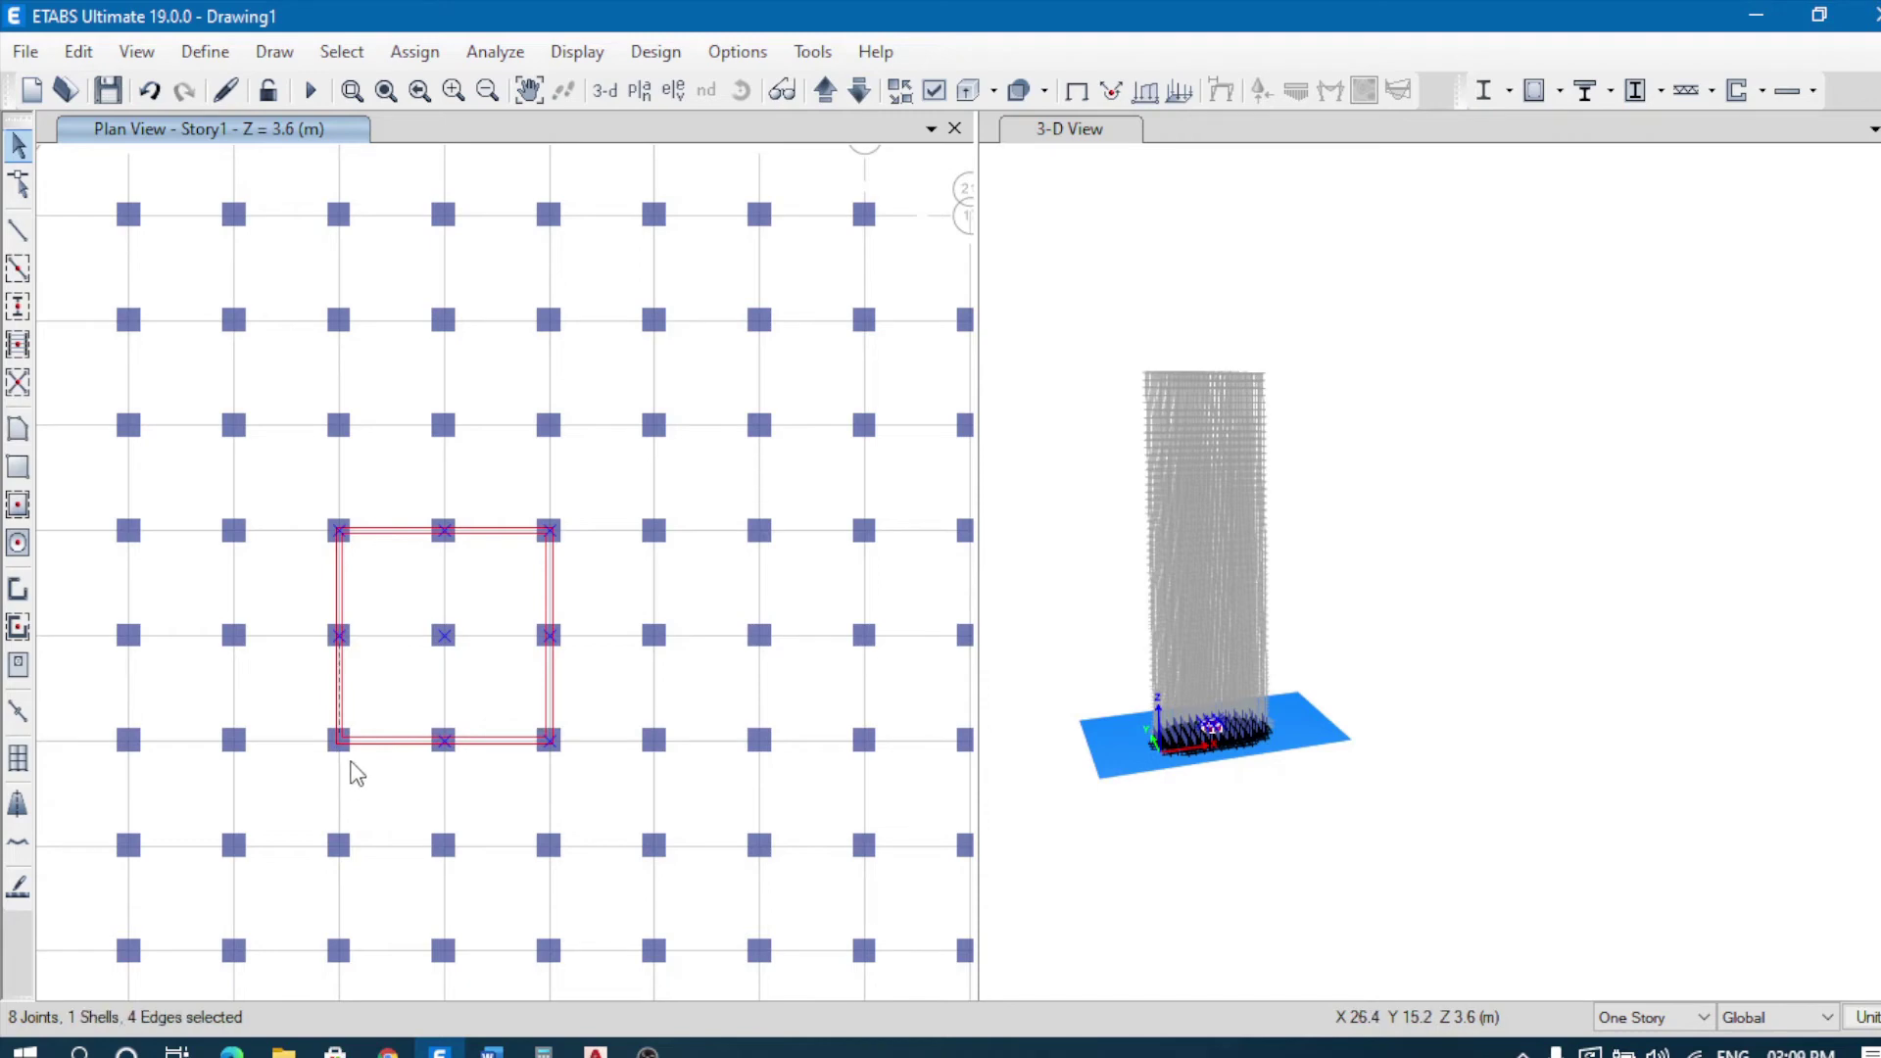
pyautogui.press('Delete')
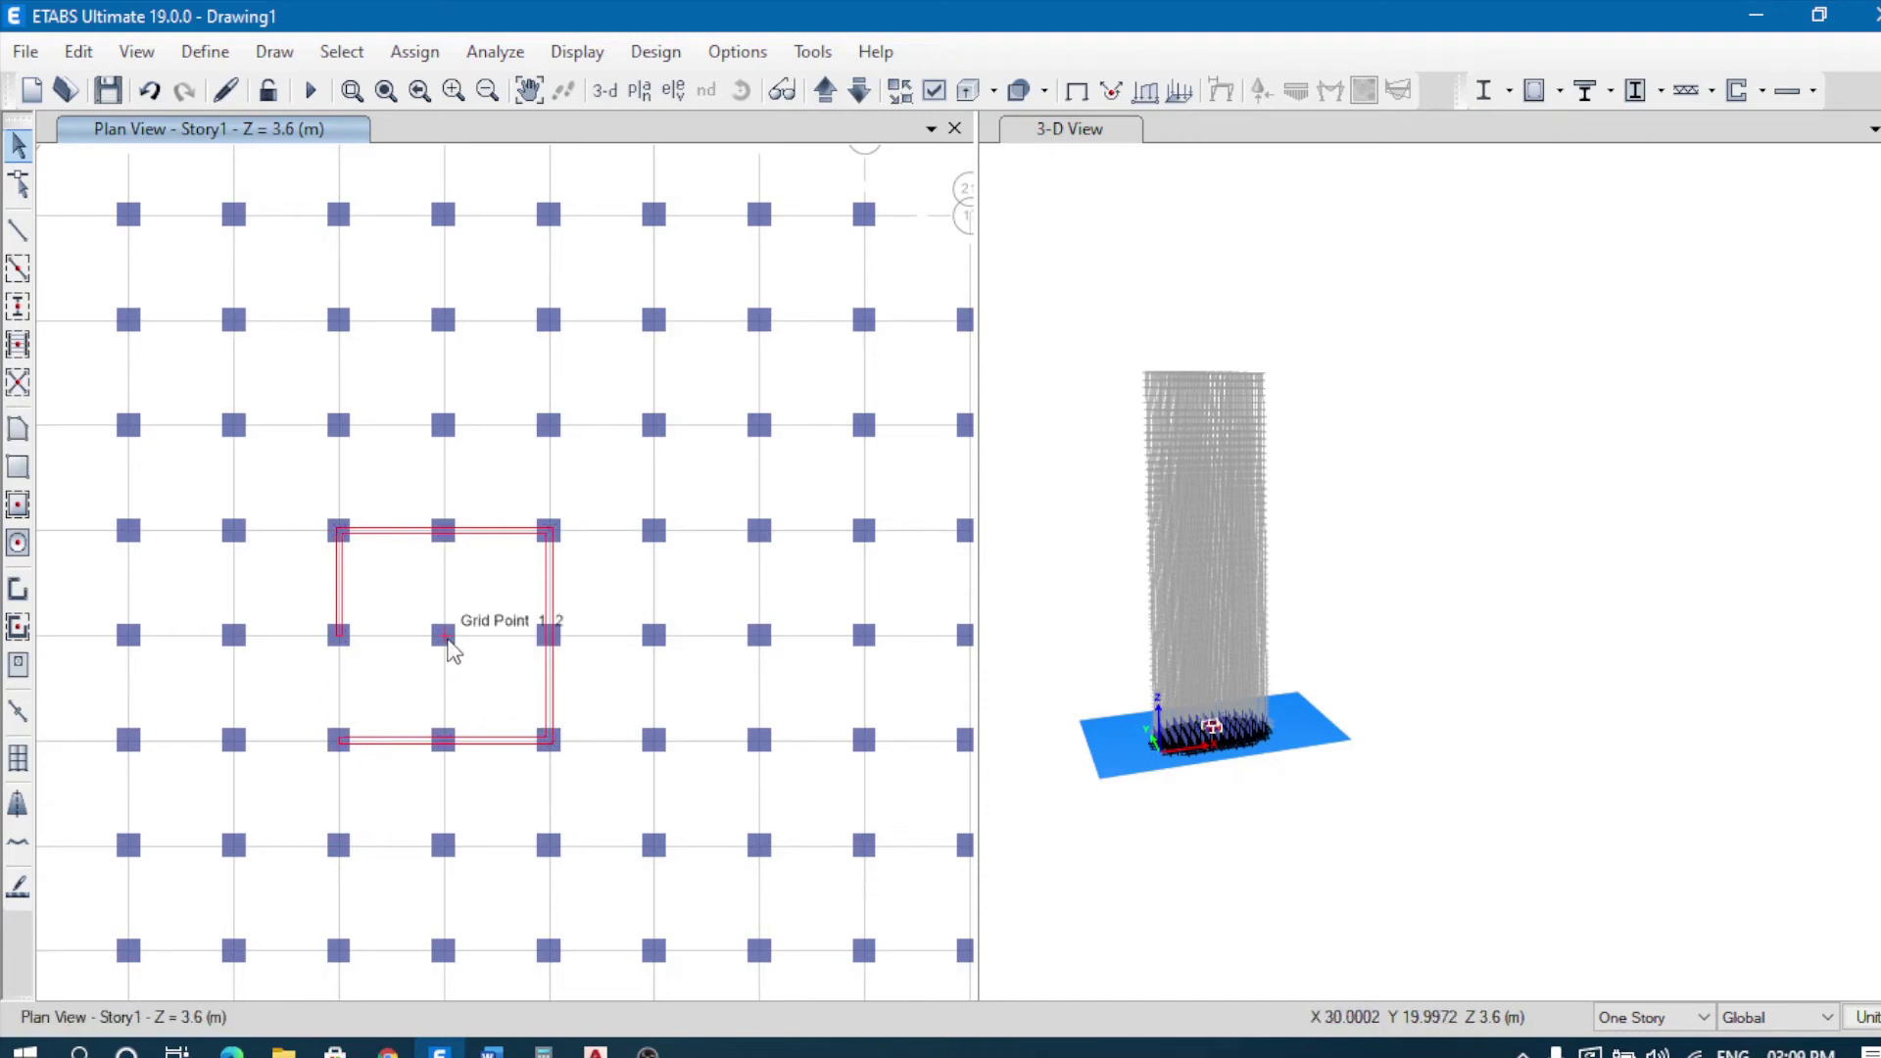
# Step: Delete the central column at grids 2 and 1, along with all remaining columns and walls around the core
pyautogui.moveTo(489, 594); pyautogui.dragTo(395, 683)
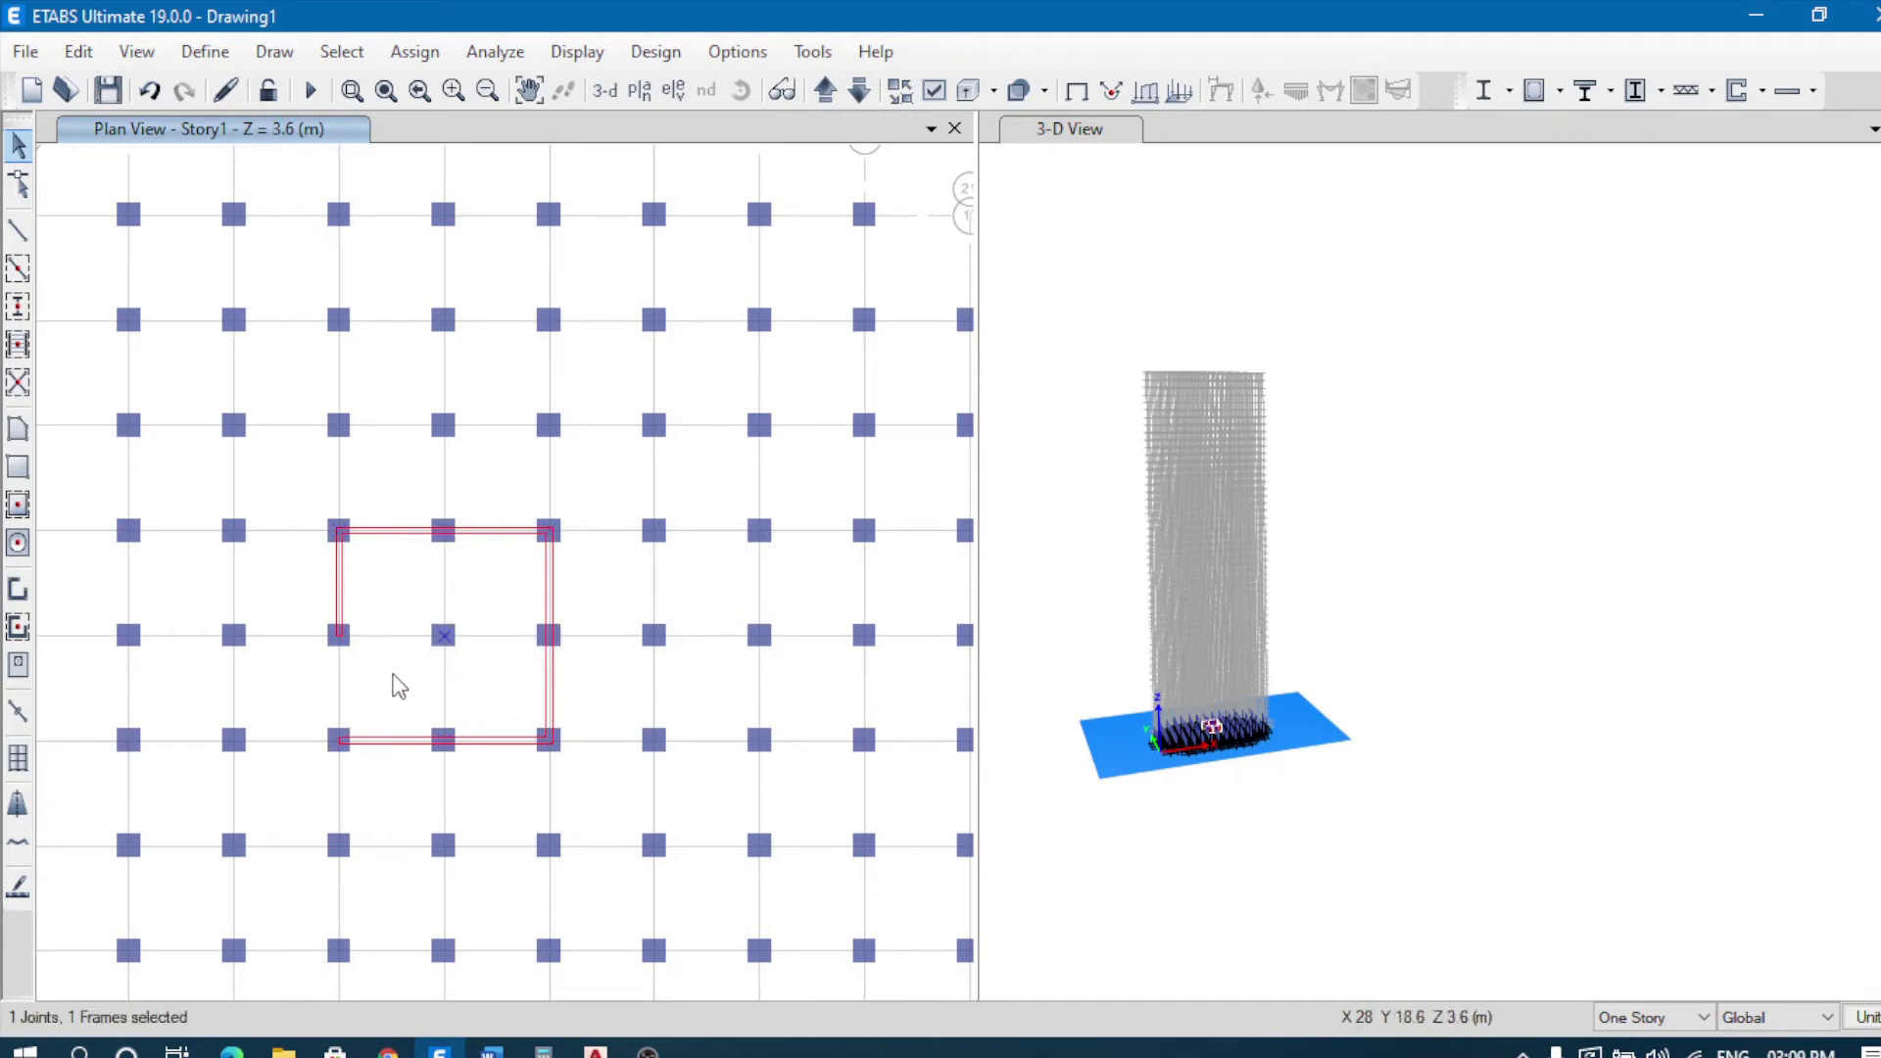
pyautogui.press('Delete')
pyautogui.moveTo(594, 503); pyautogui.dragTo(315, 792)
pyautogui.press('Delete')
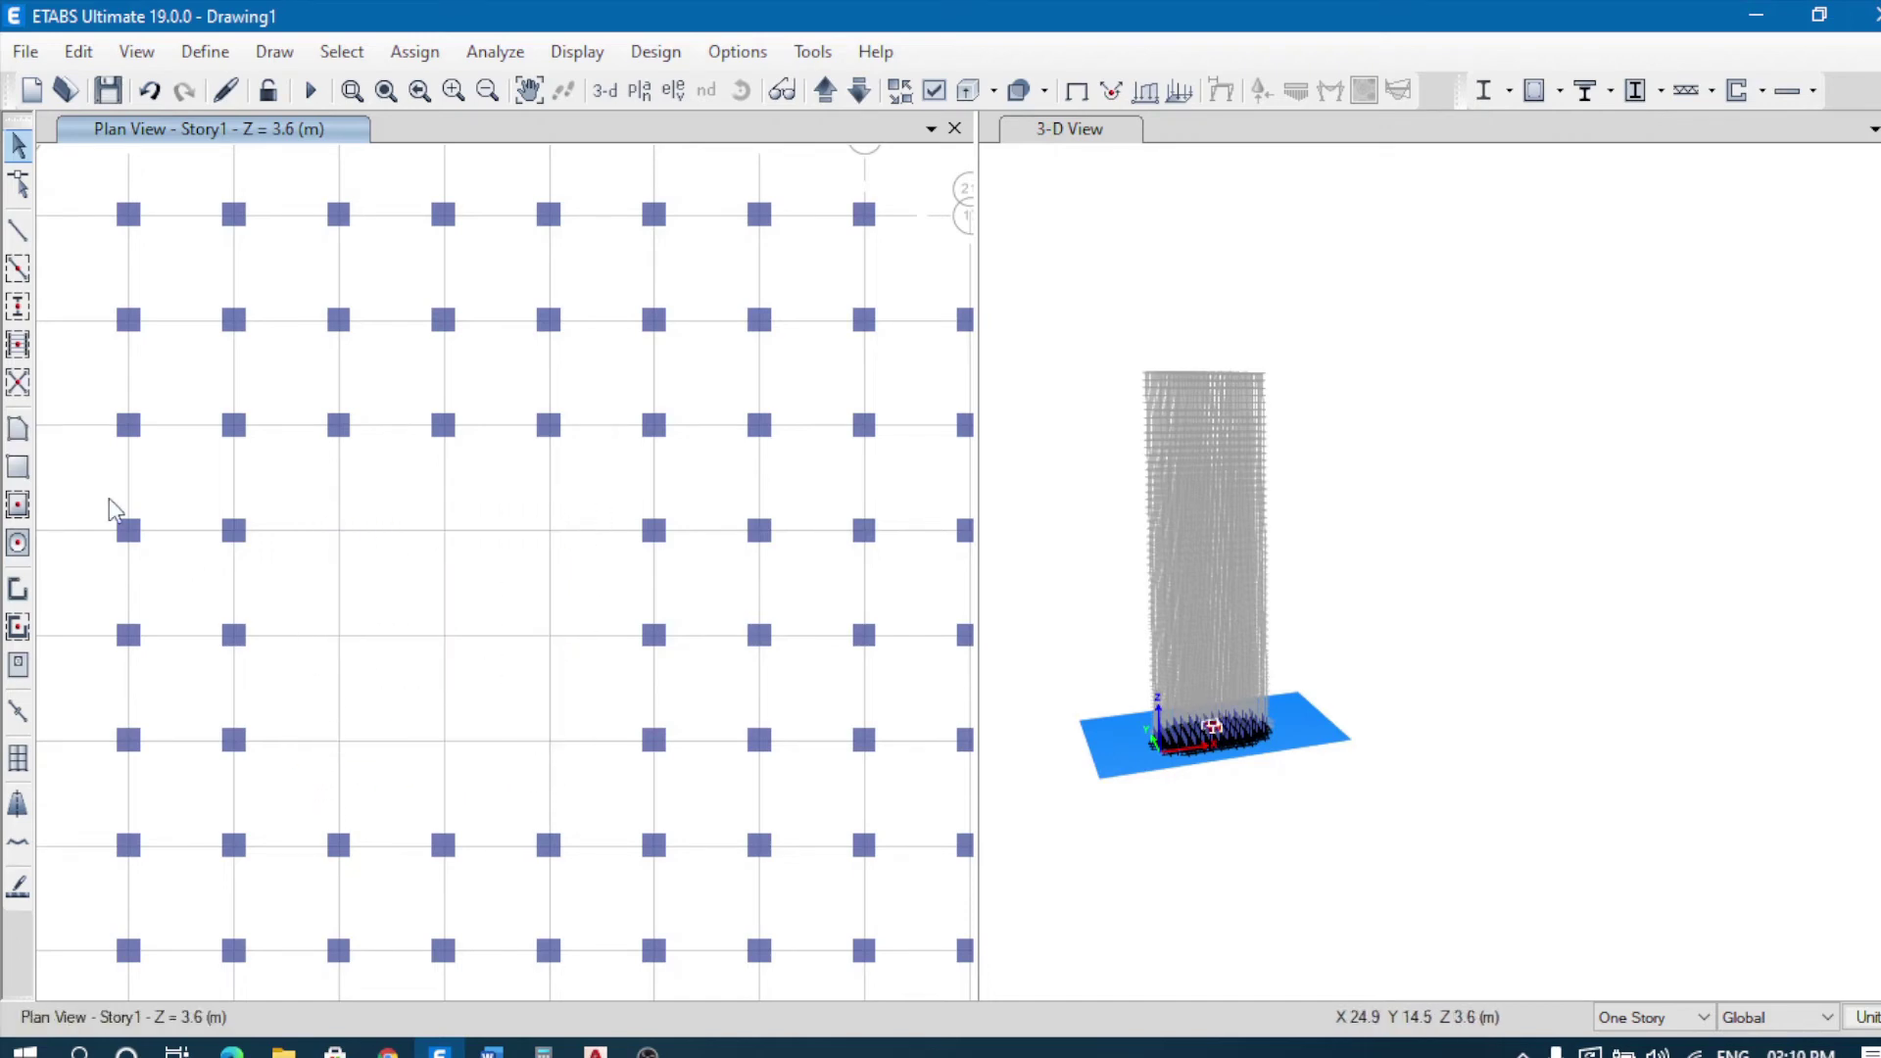
# Step: Draw SW-250 pier walls along all four sides of the empty core between grids 7 and 3 and grids 14 and 15
pyautogui.click(18, 628)
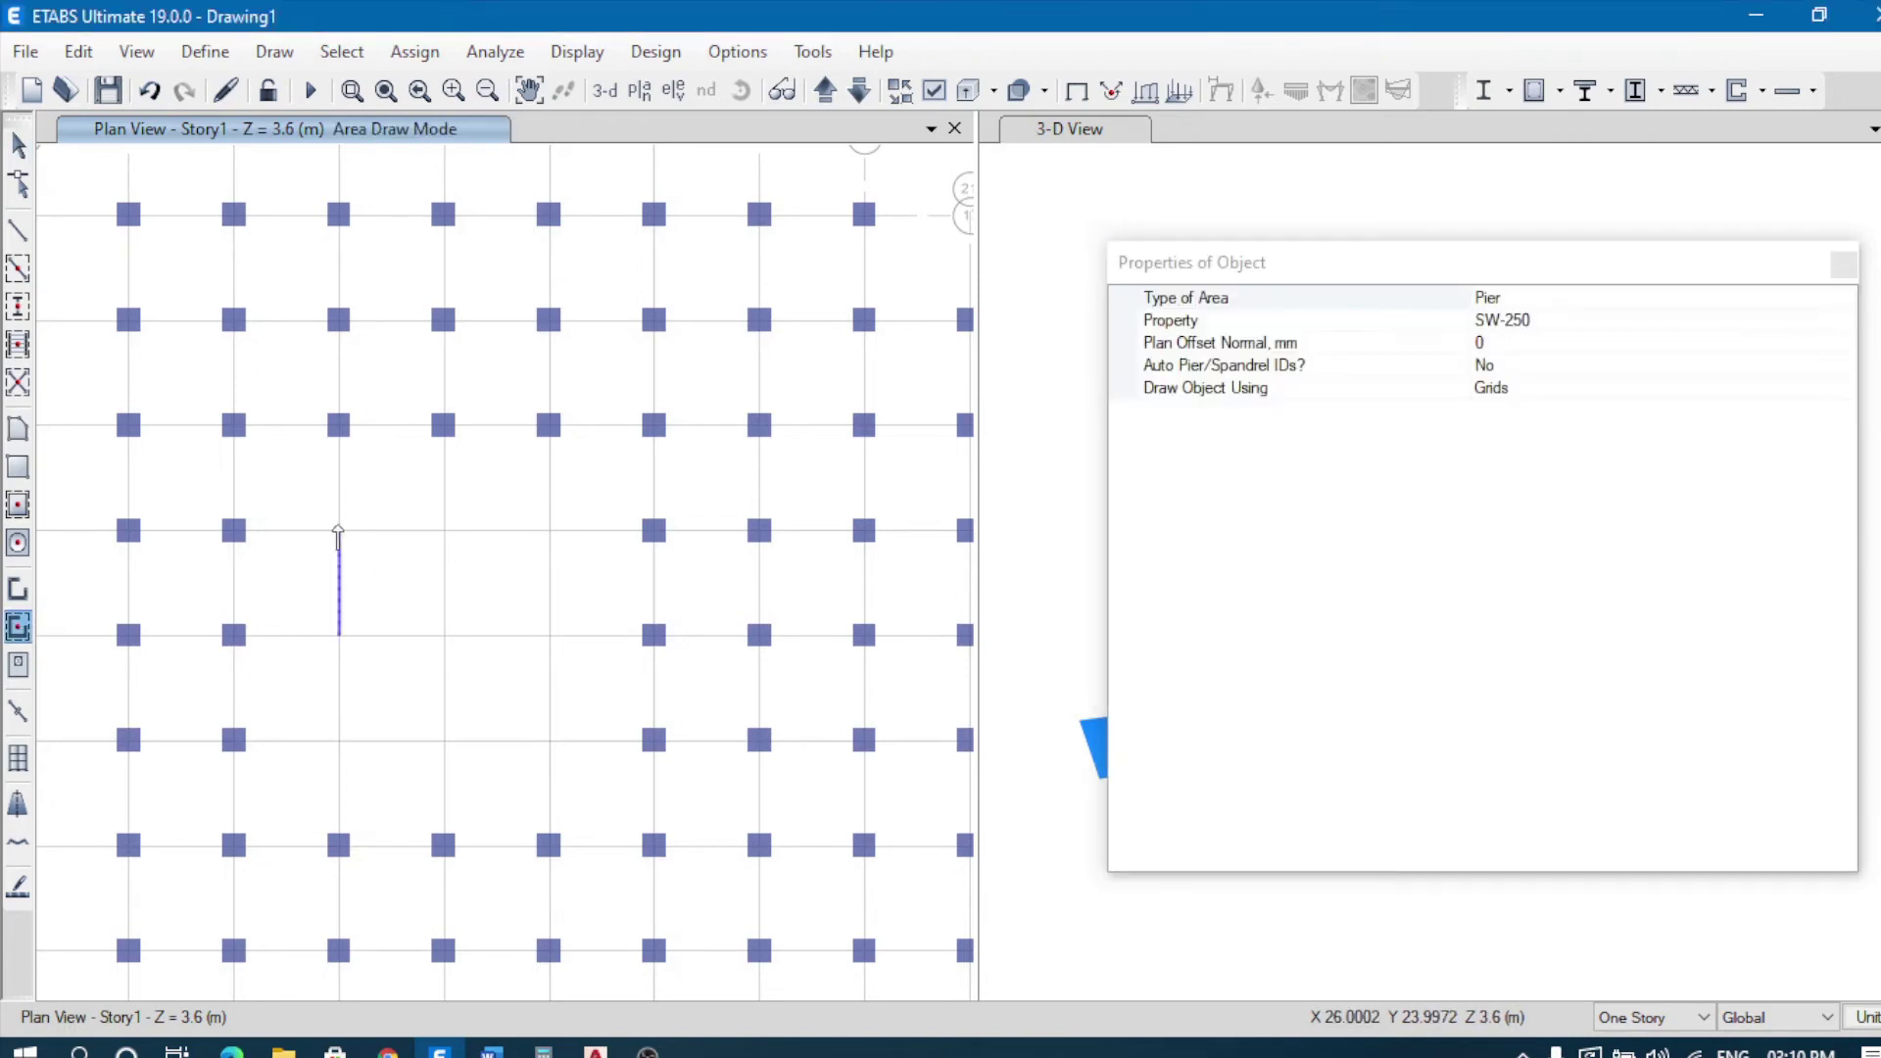
pyautogui.click(387, 532)
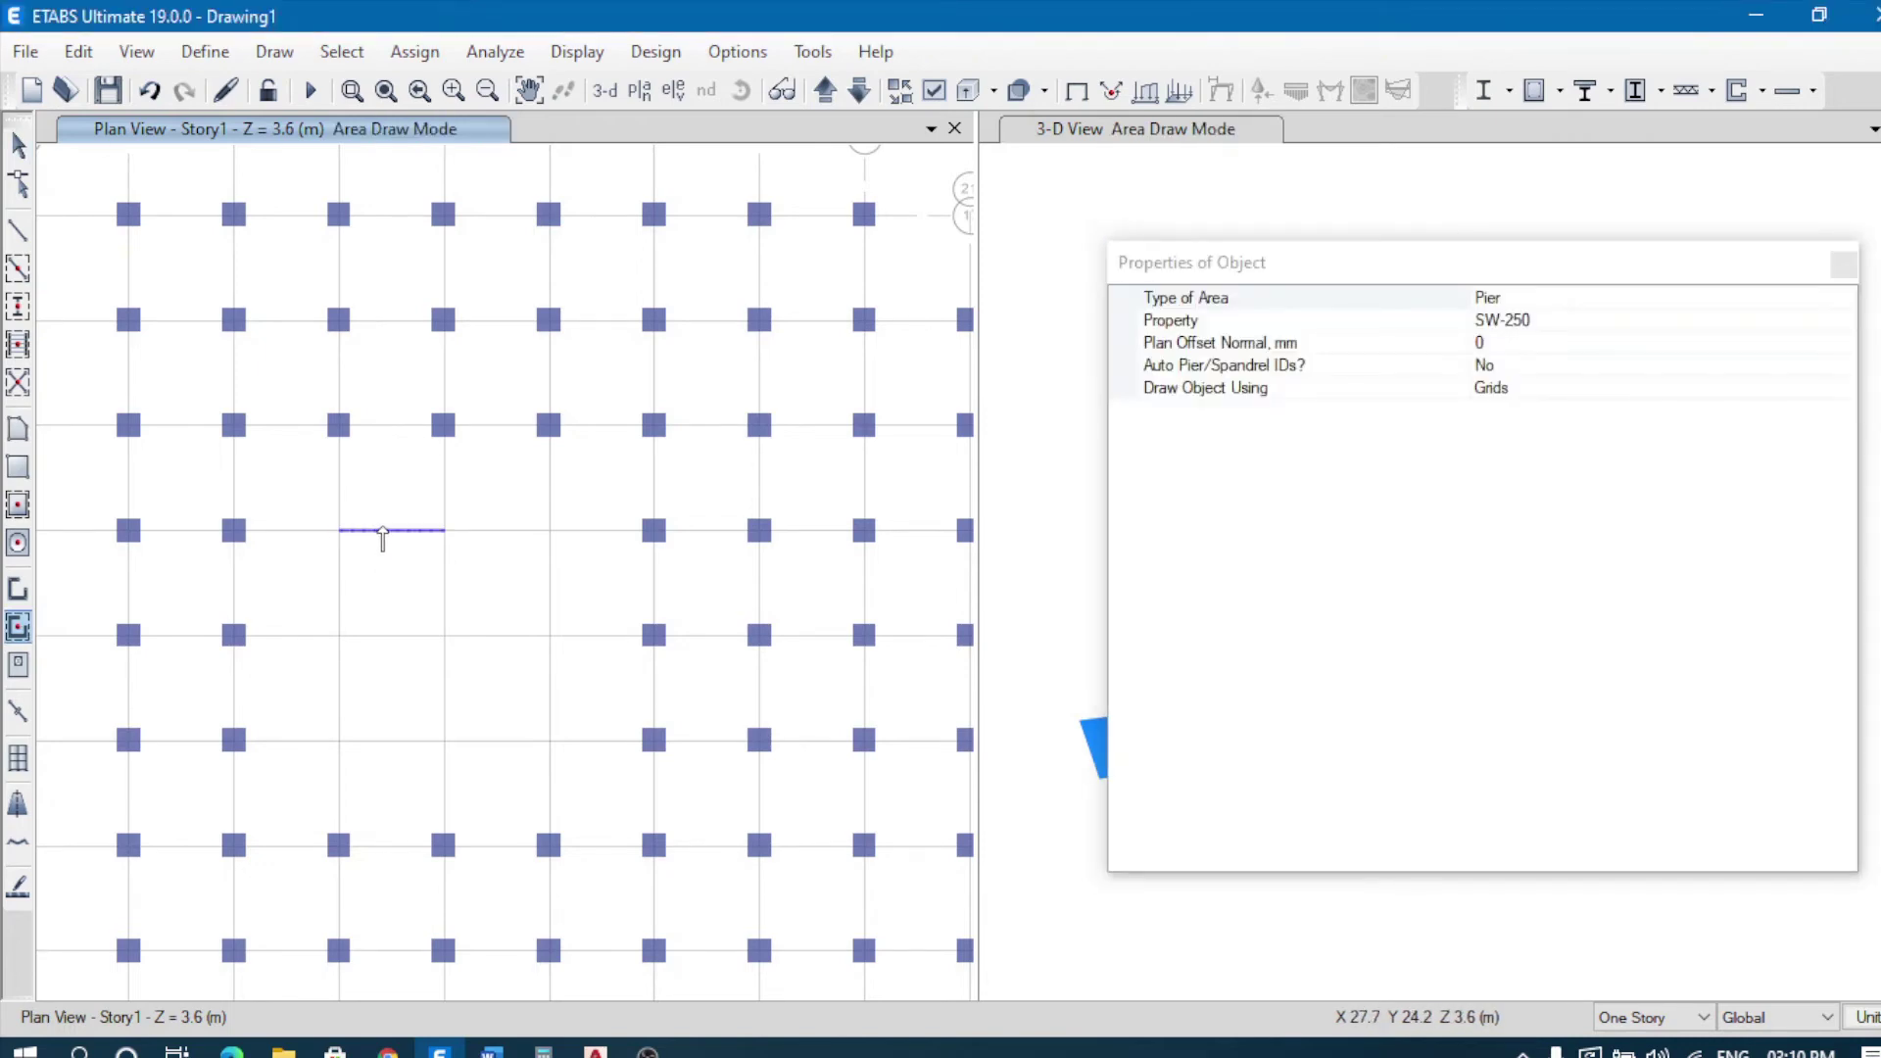
pyautogui.click(497, 539)
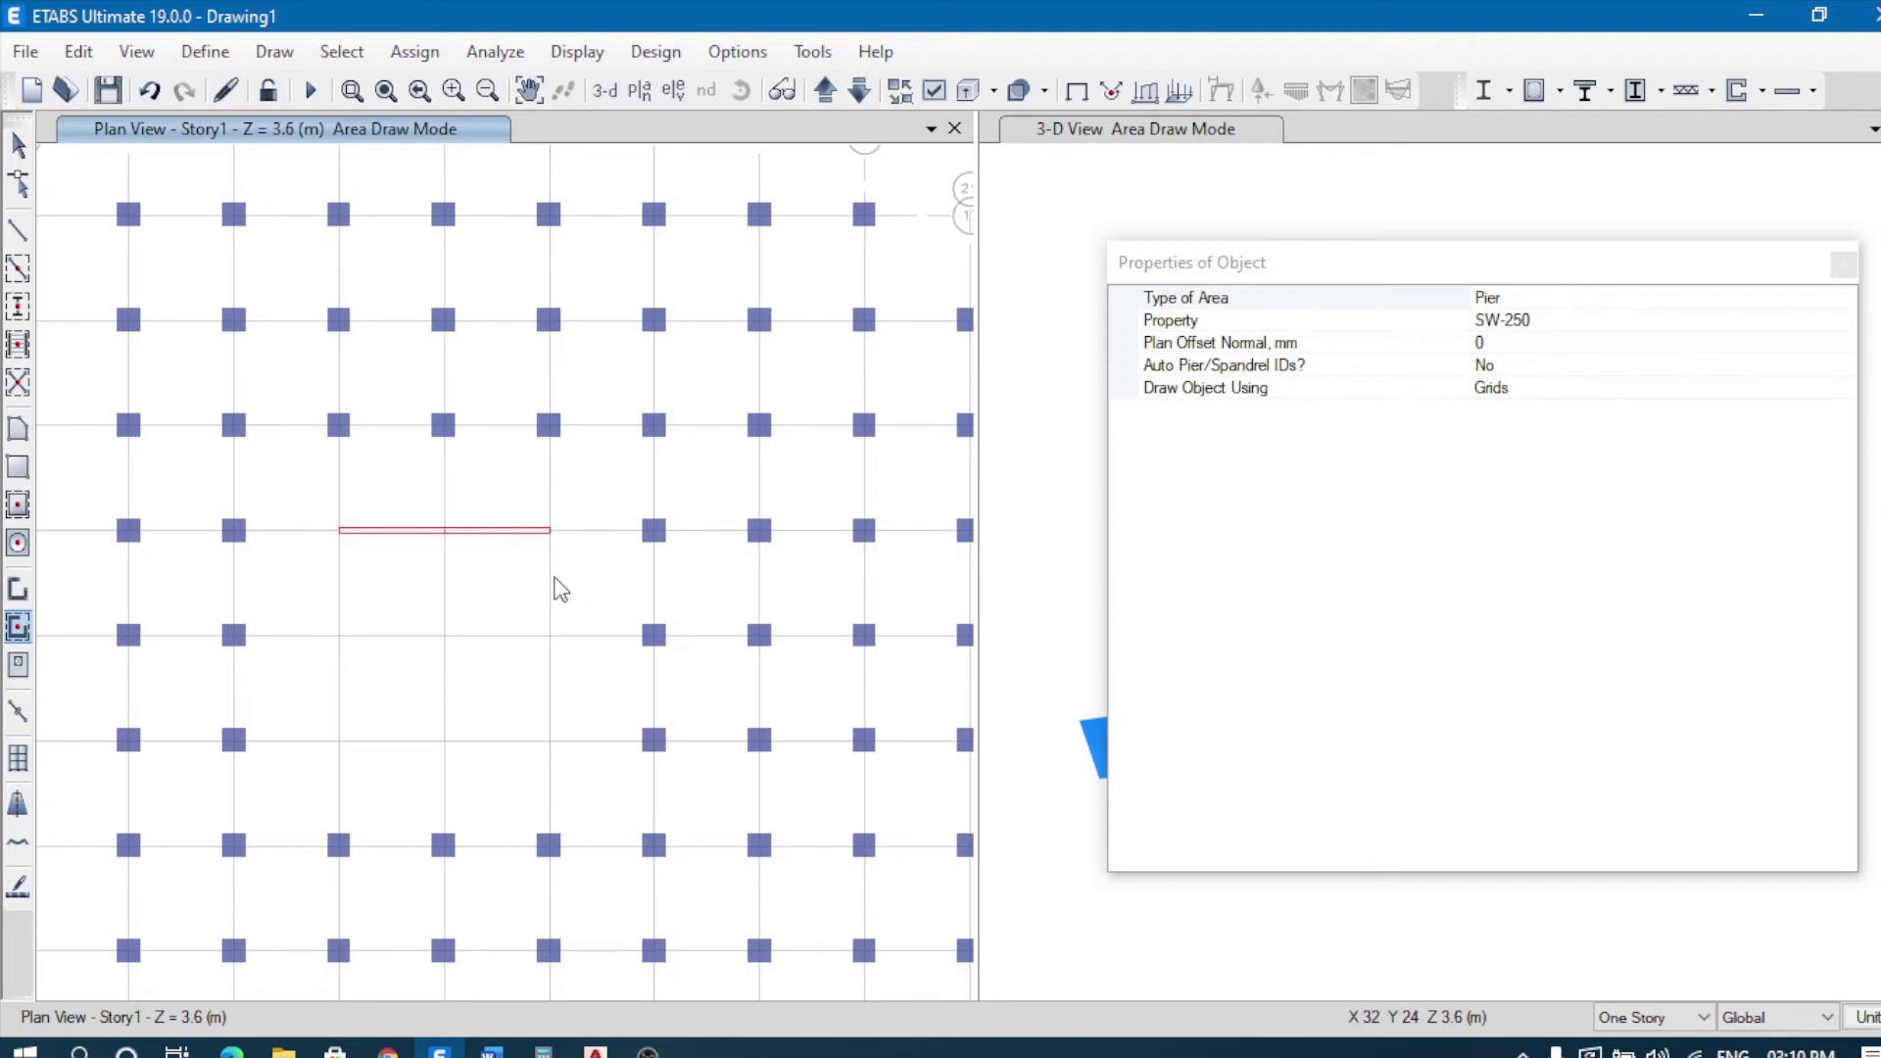
pyautogui.click(554, 627)
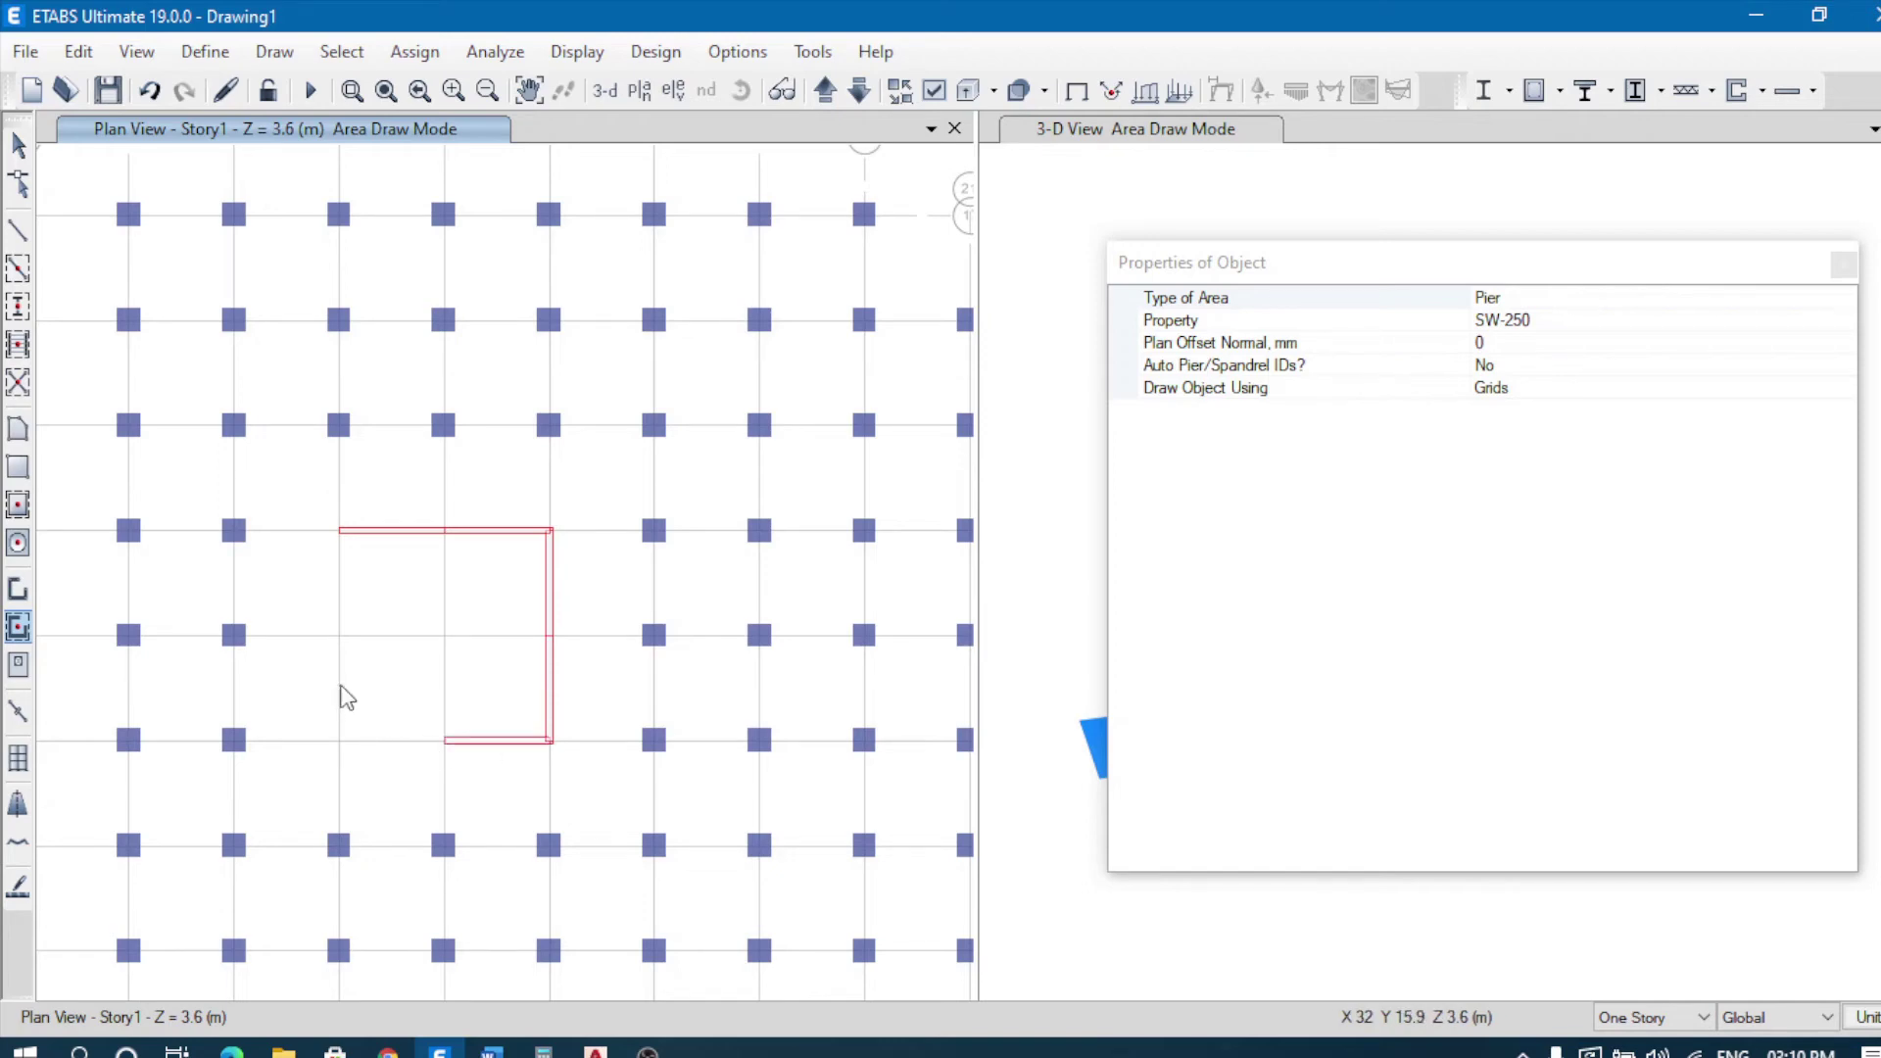
pyautogui.click(339, 578)
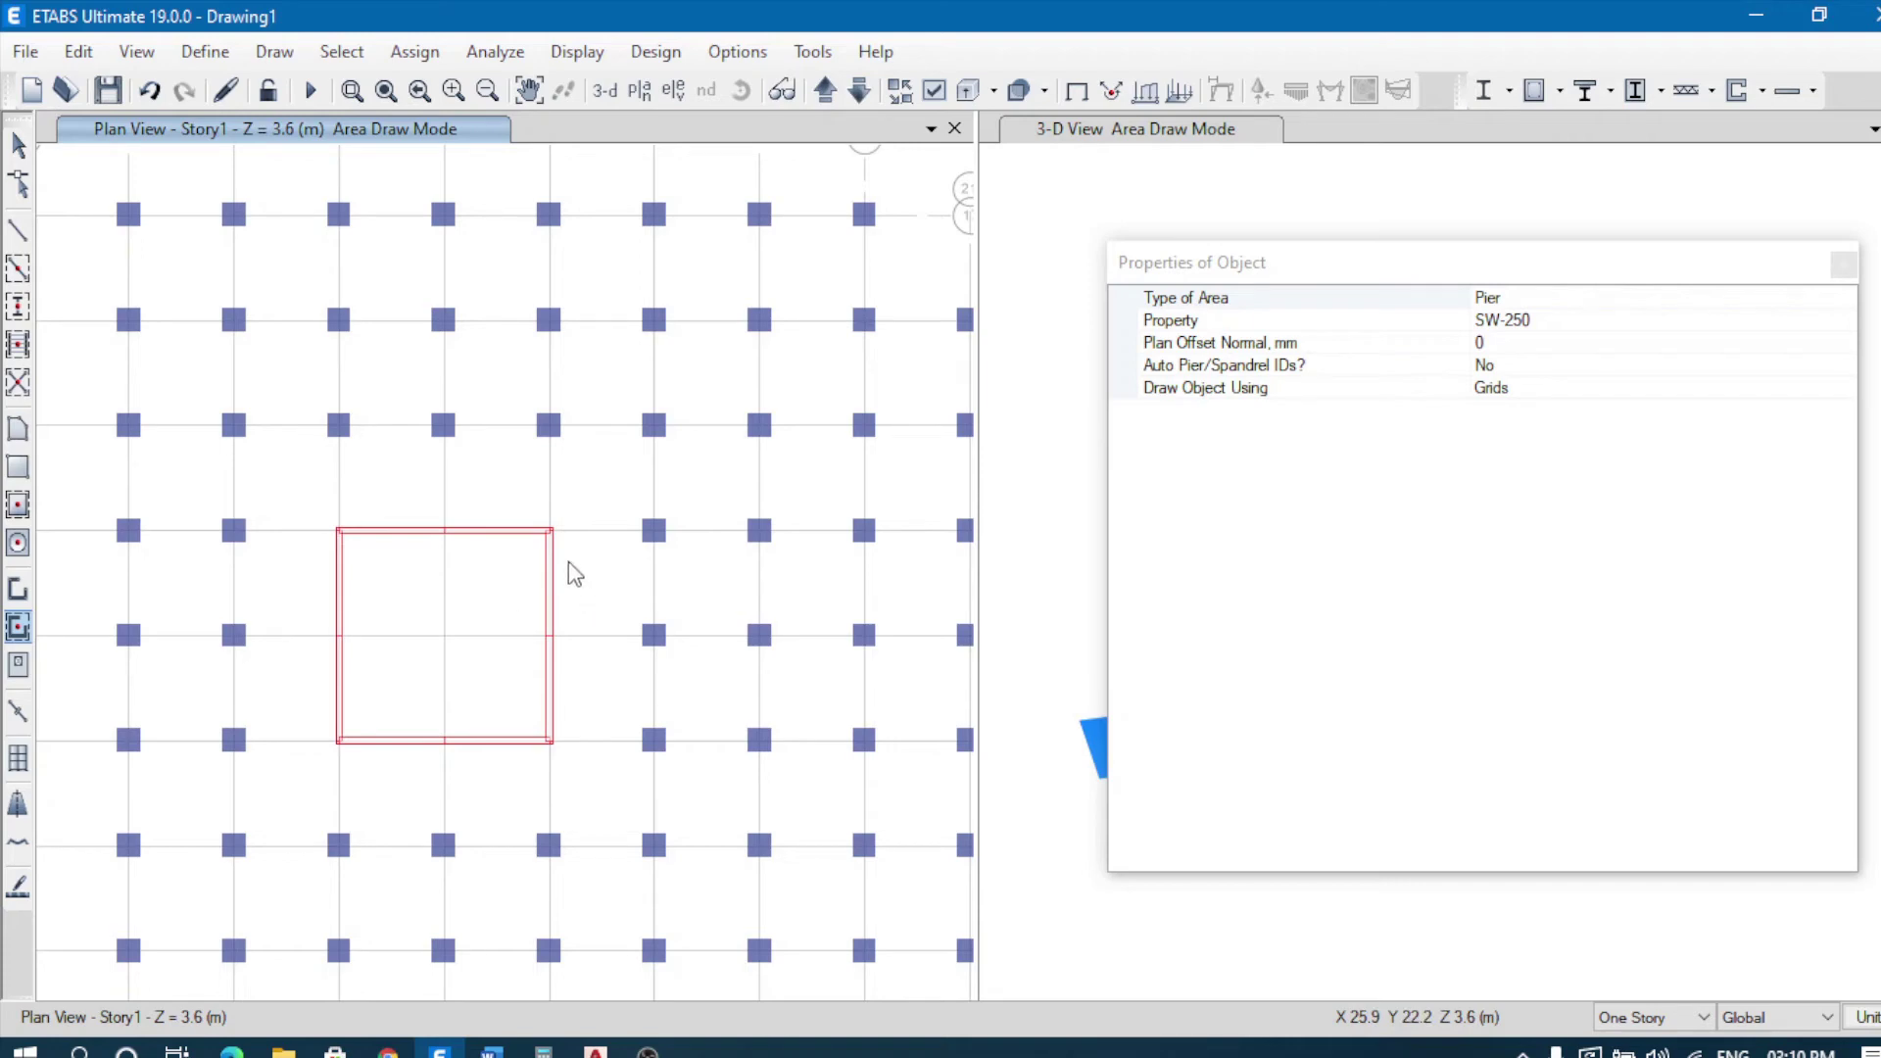
pyautogui.scroll(-3, 531, 559)
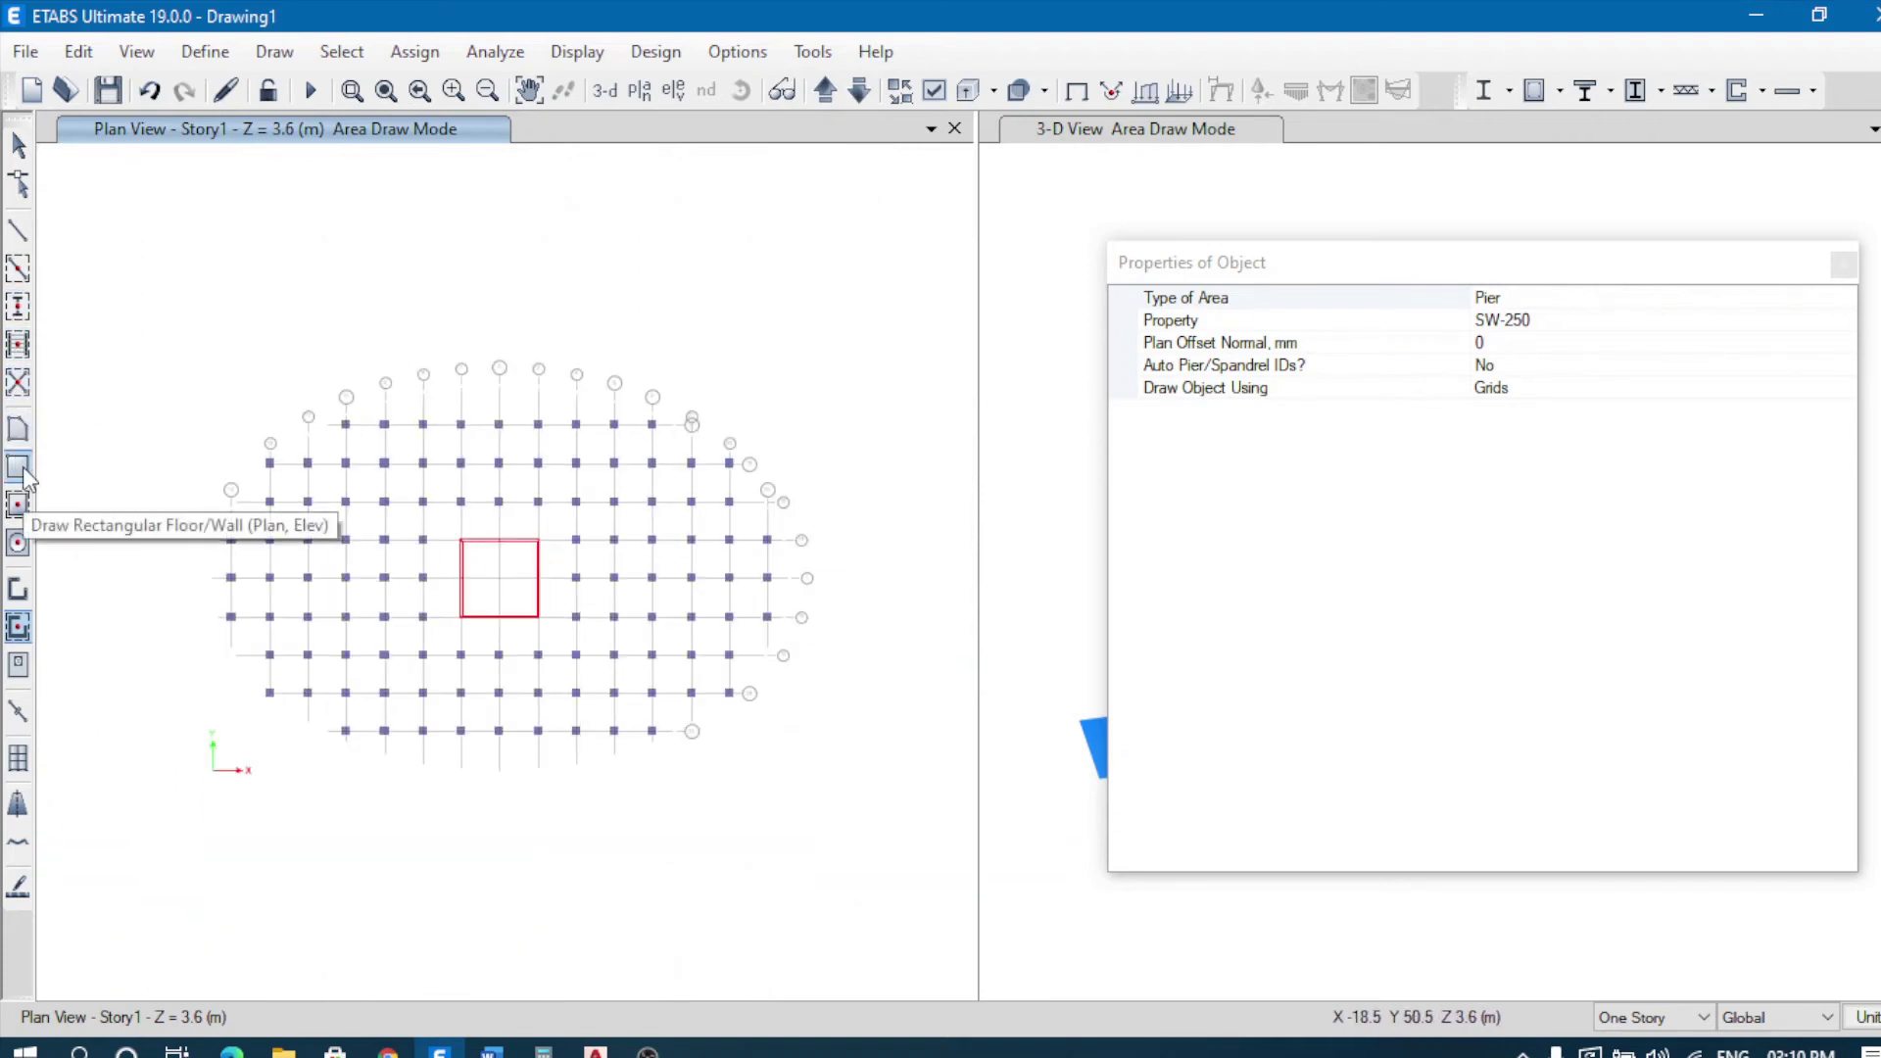
# Step: Draw continuous B-450x600 frame beams between the columns along grid 17, from grid 10 to grid 6
pyautogui.click(18, 505)
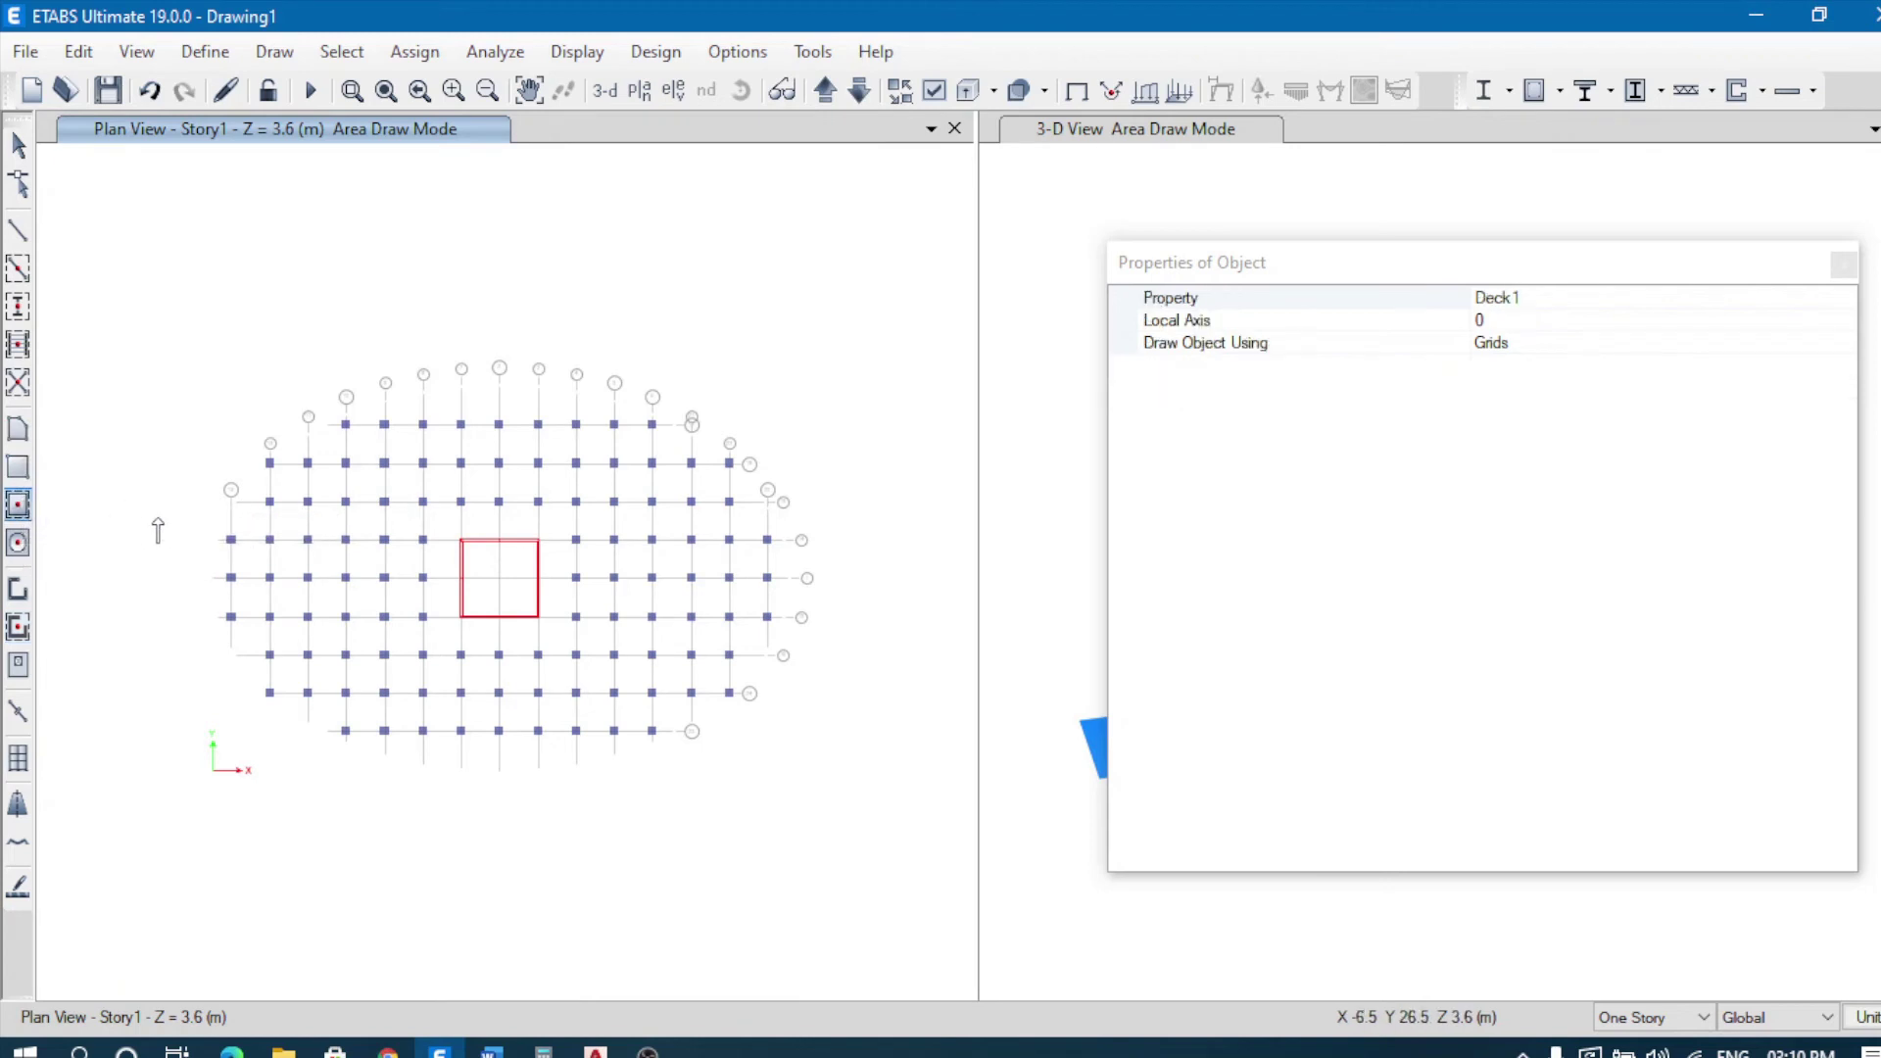
pyautogui.click(19, 272)
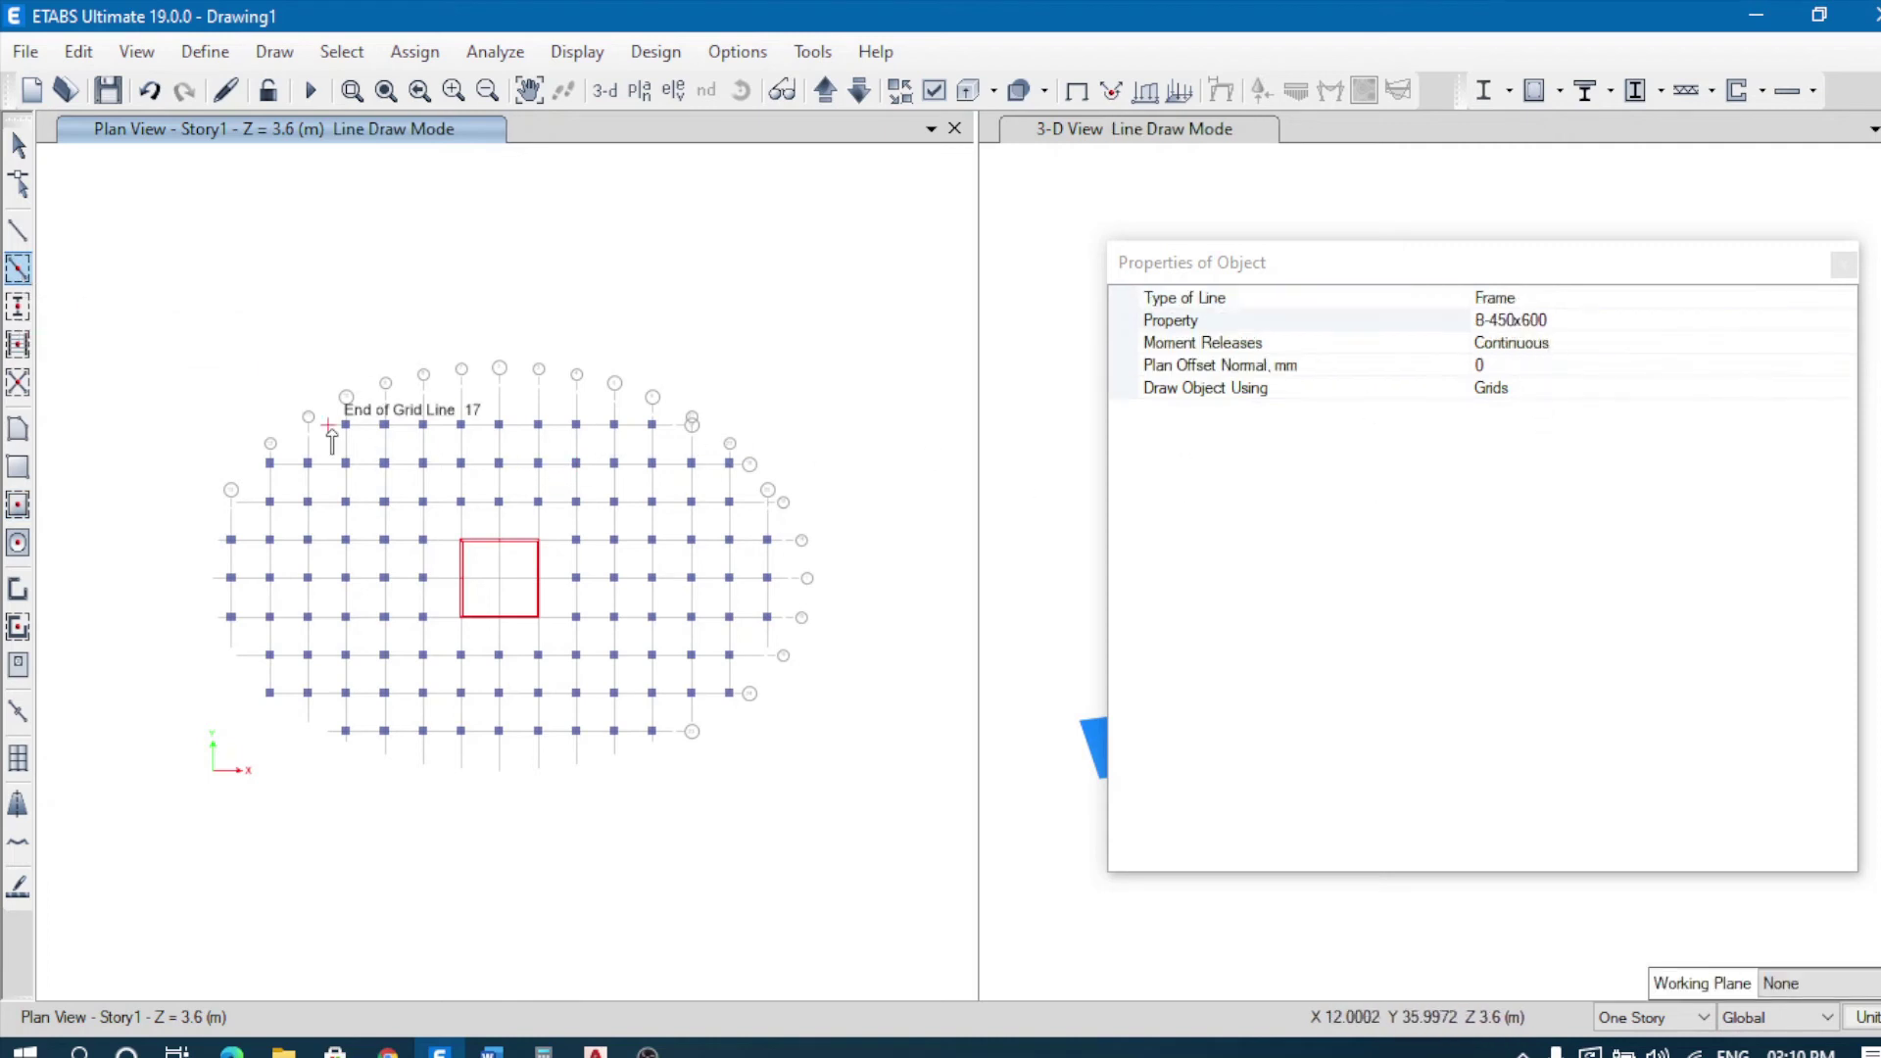
pyautogui.scroll(3, 379, 417)
pyautogui.click(430, 431)
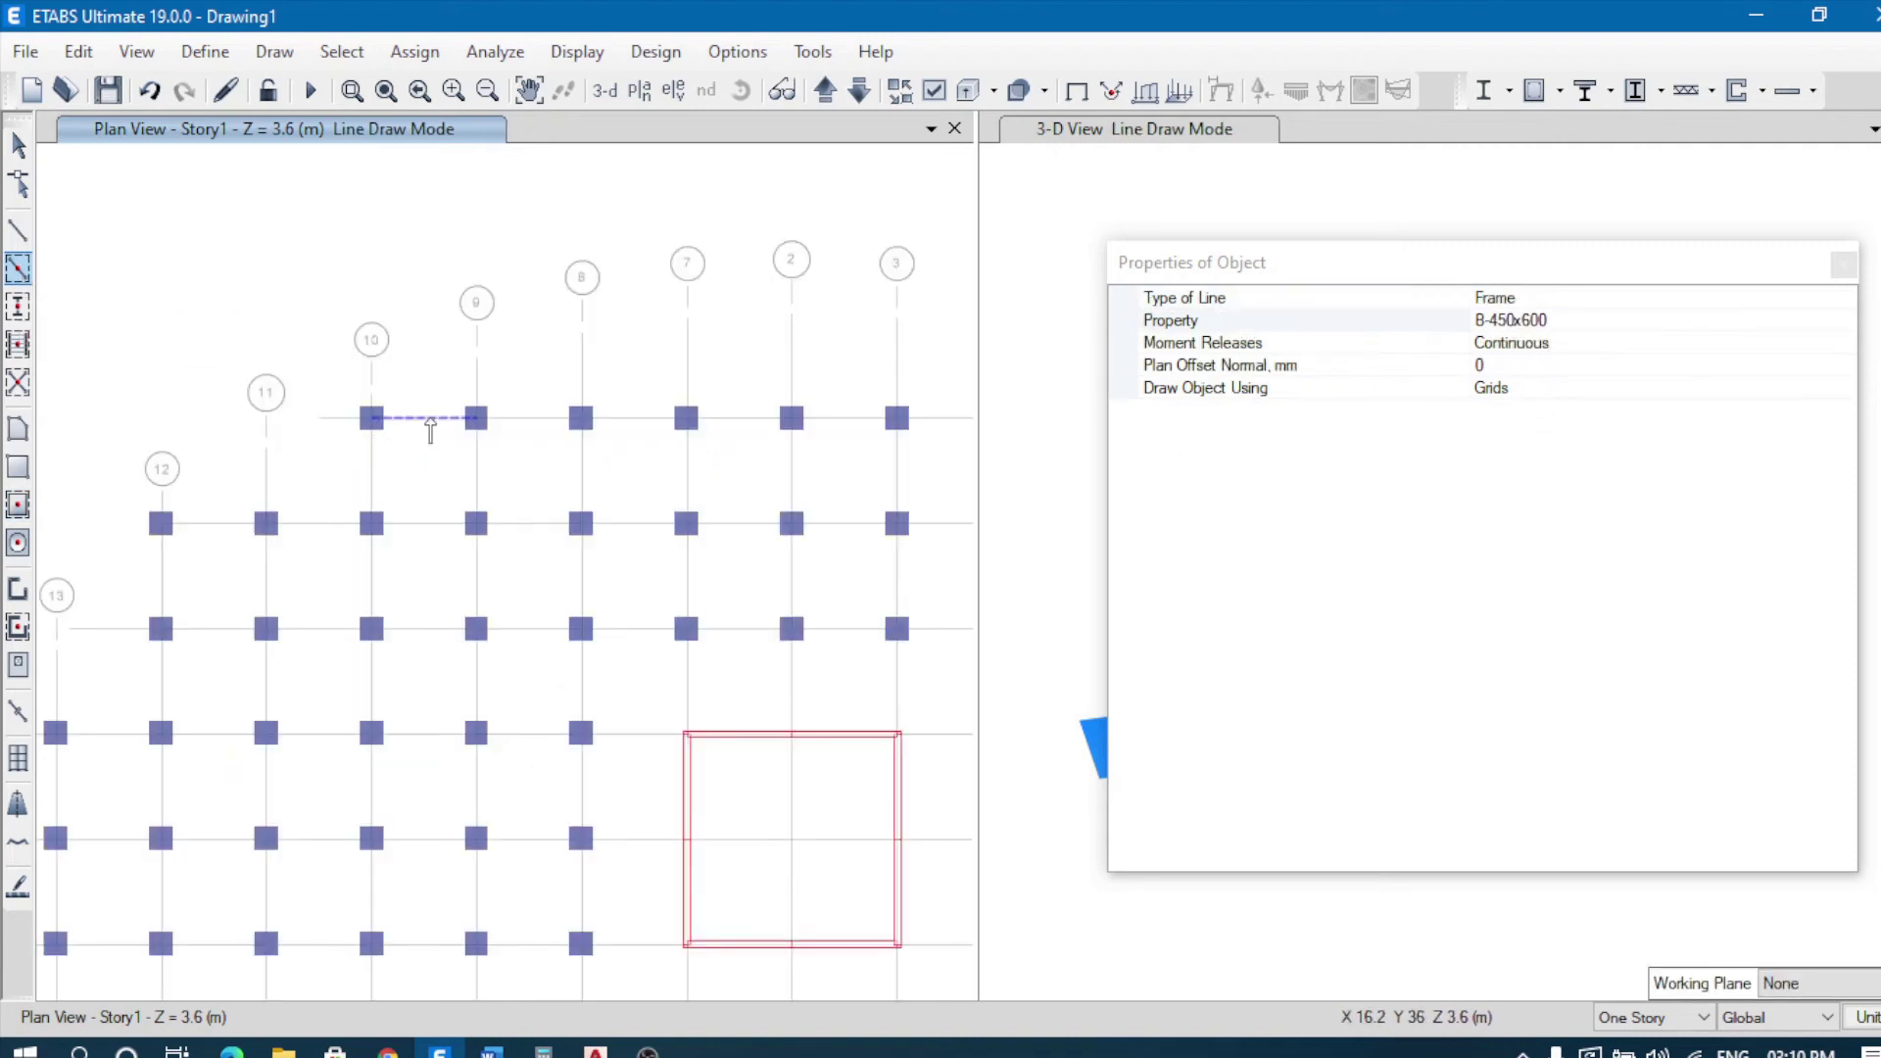
pyautogui.click(531, 421)
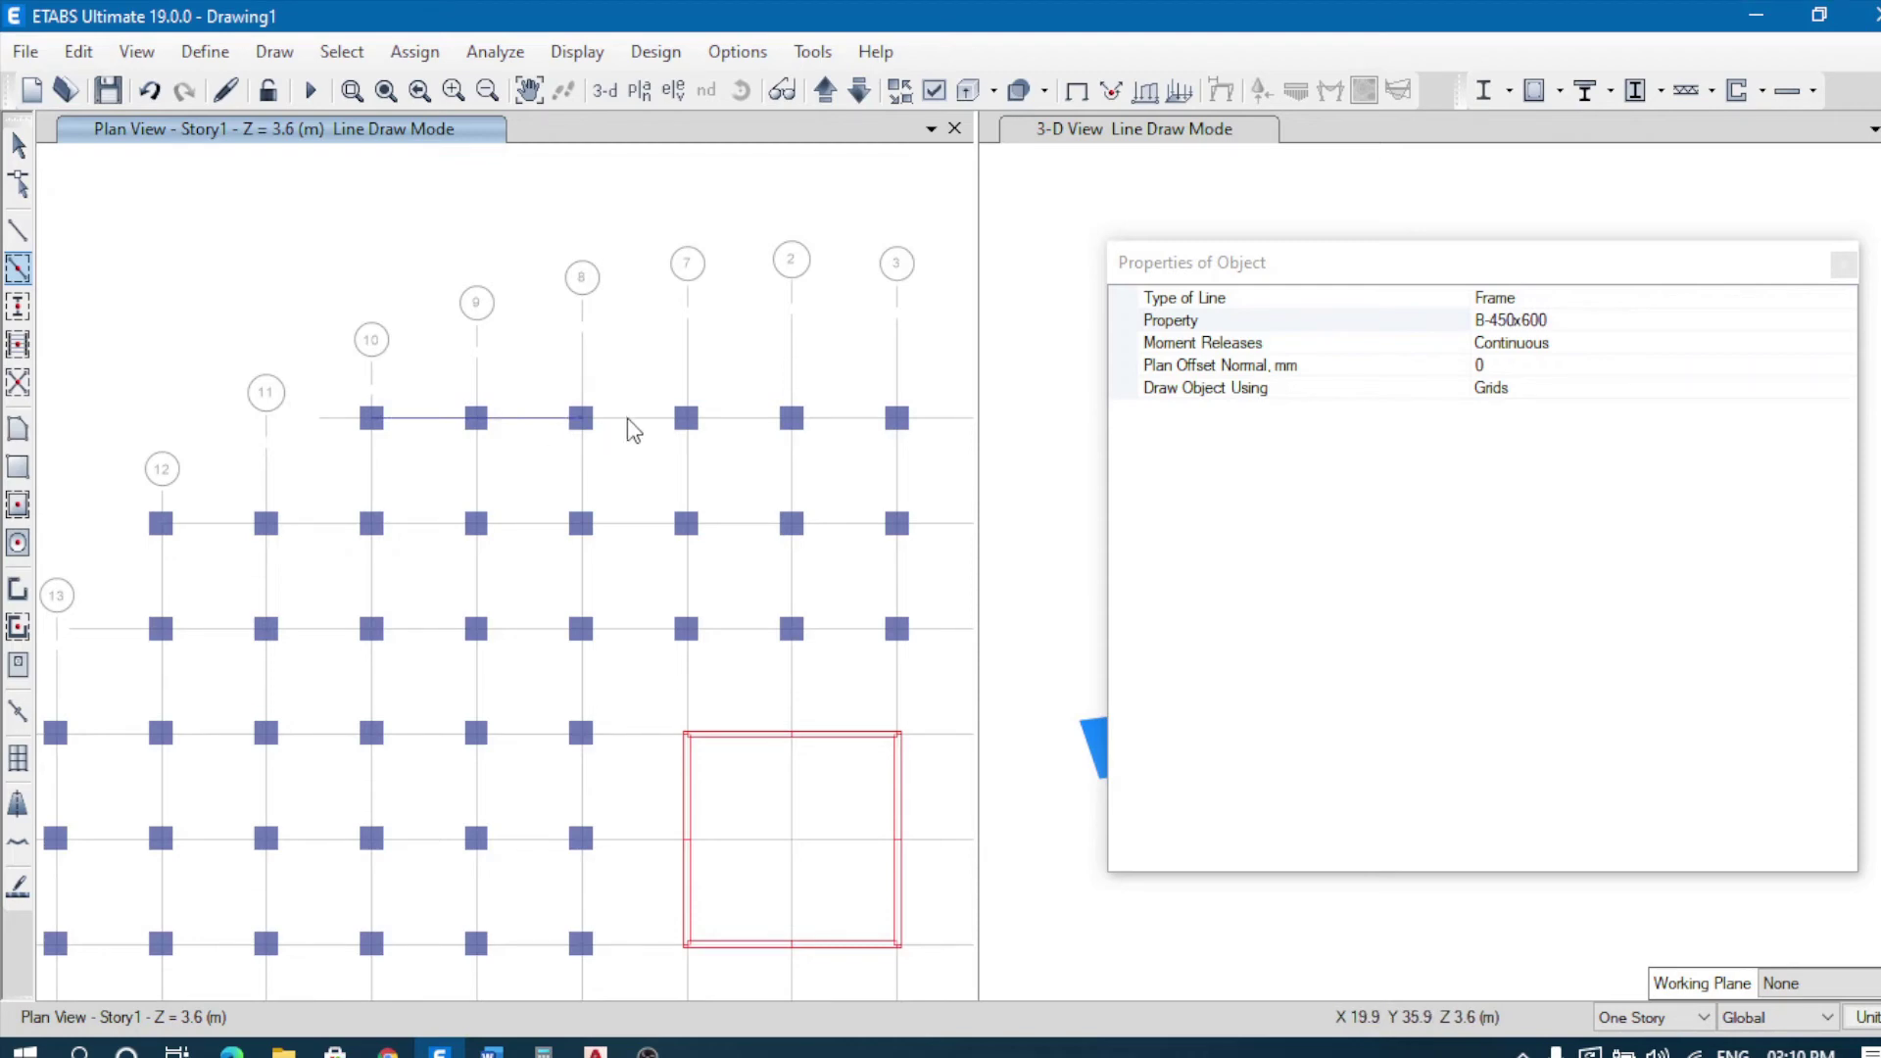
pyautogui.click(629, 423)
pyautogui.scroll(-3, 692, 463)
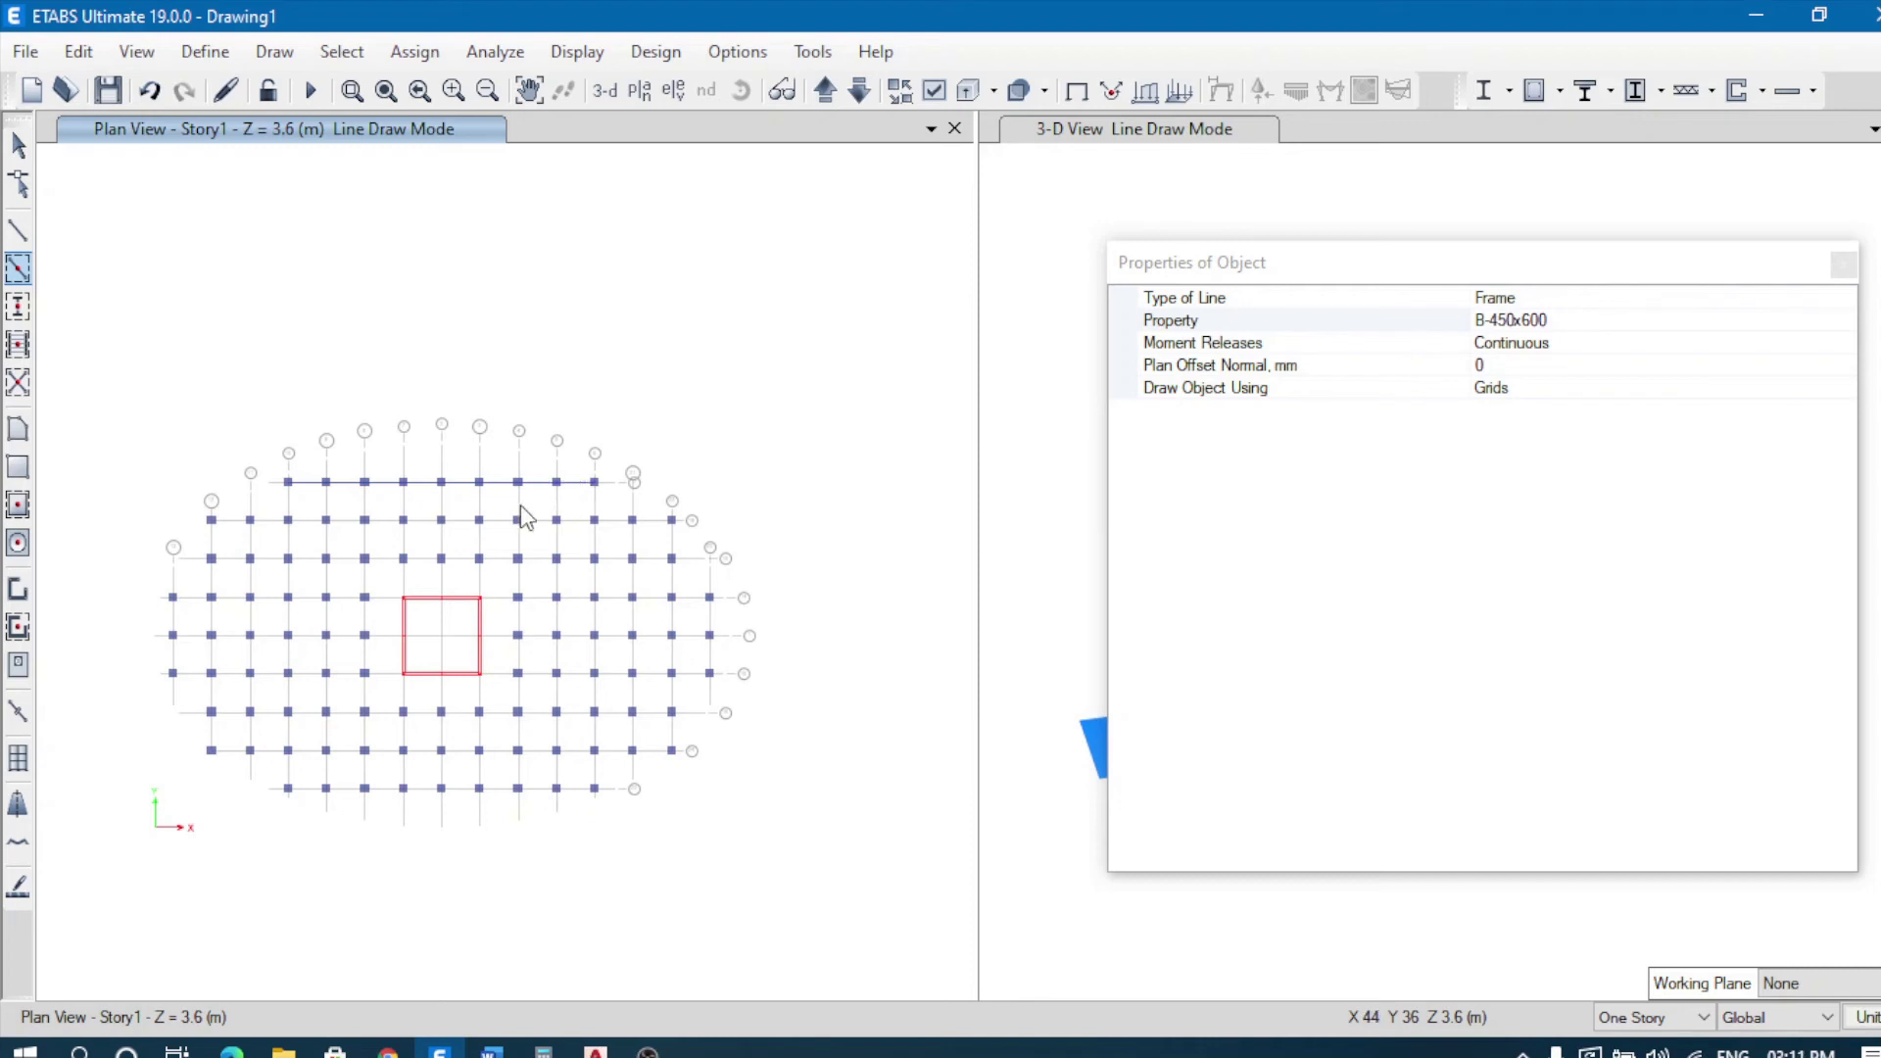
# Step: Close the object properties window and the 3-D view, leaving only the Story1 plan view open
pyautogui.click(1843, 267)
pyautogui.click(1251, 136)
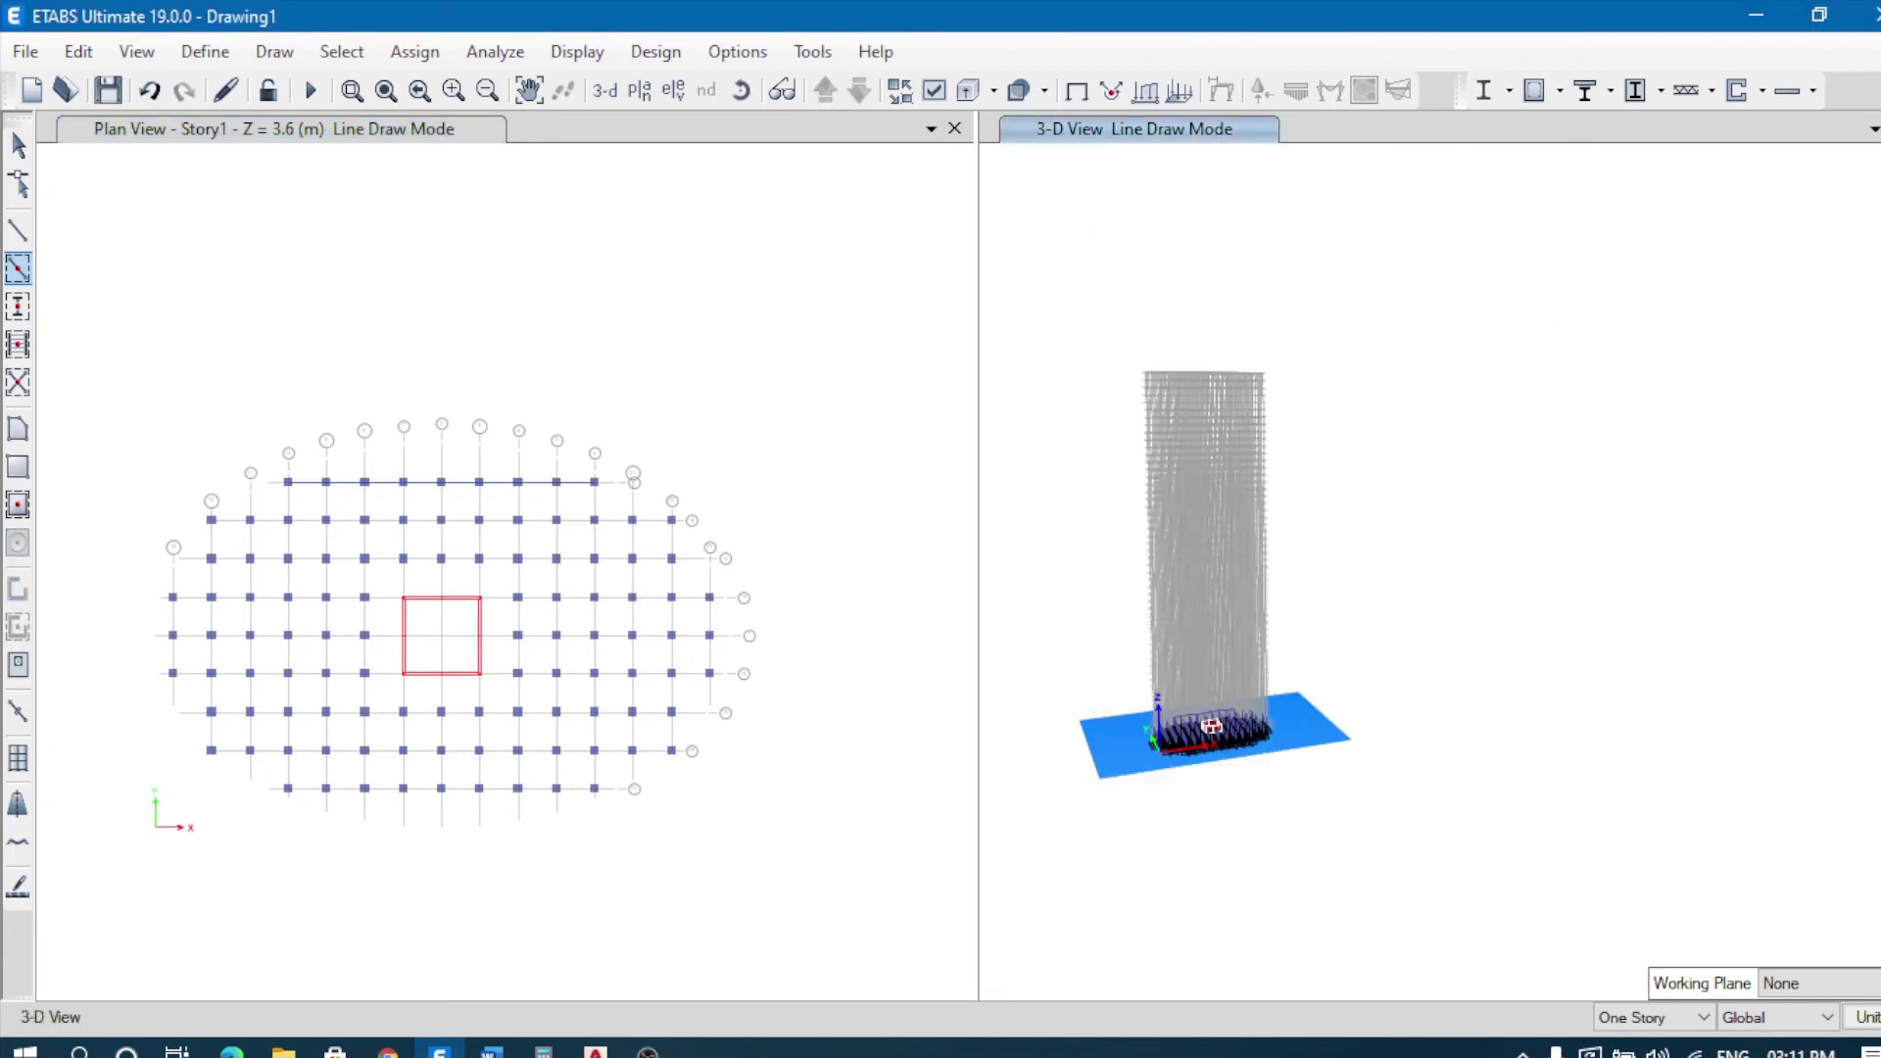
pyautogui.click(861, 504)
pyautogui.hotkey('ctrl', 'F4')
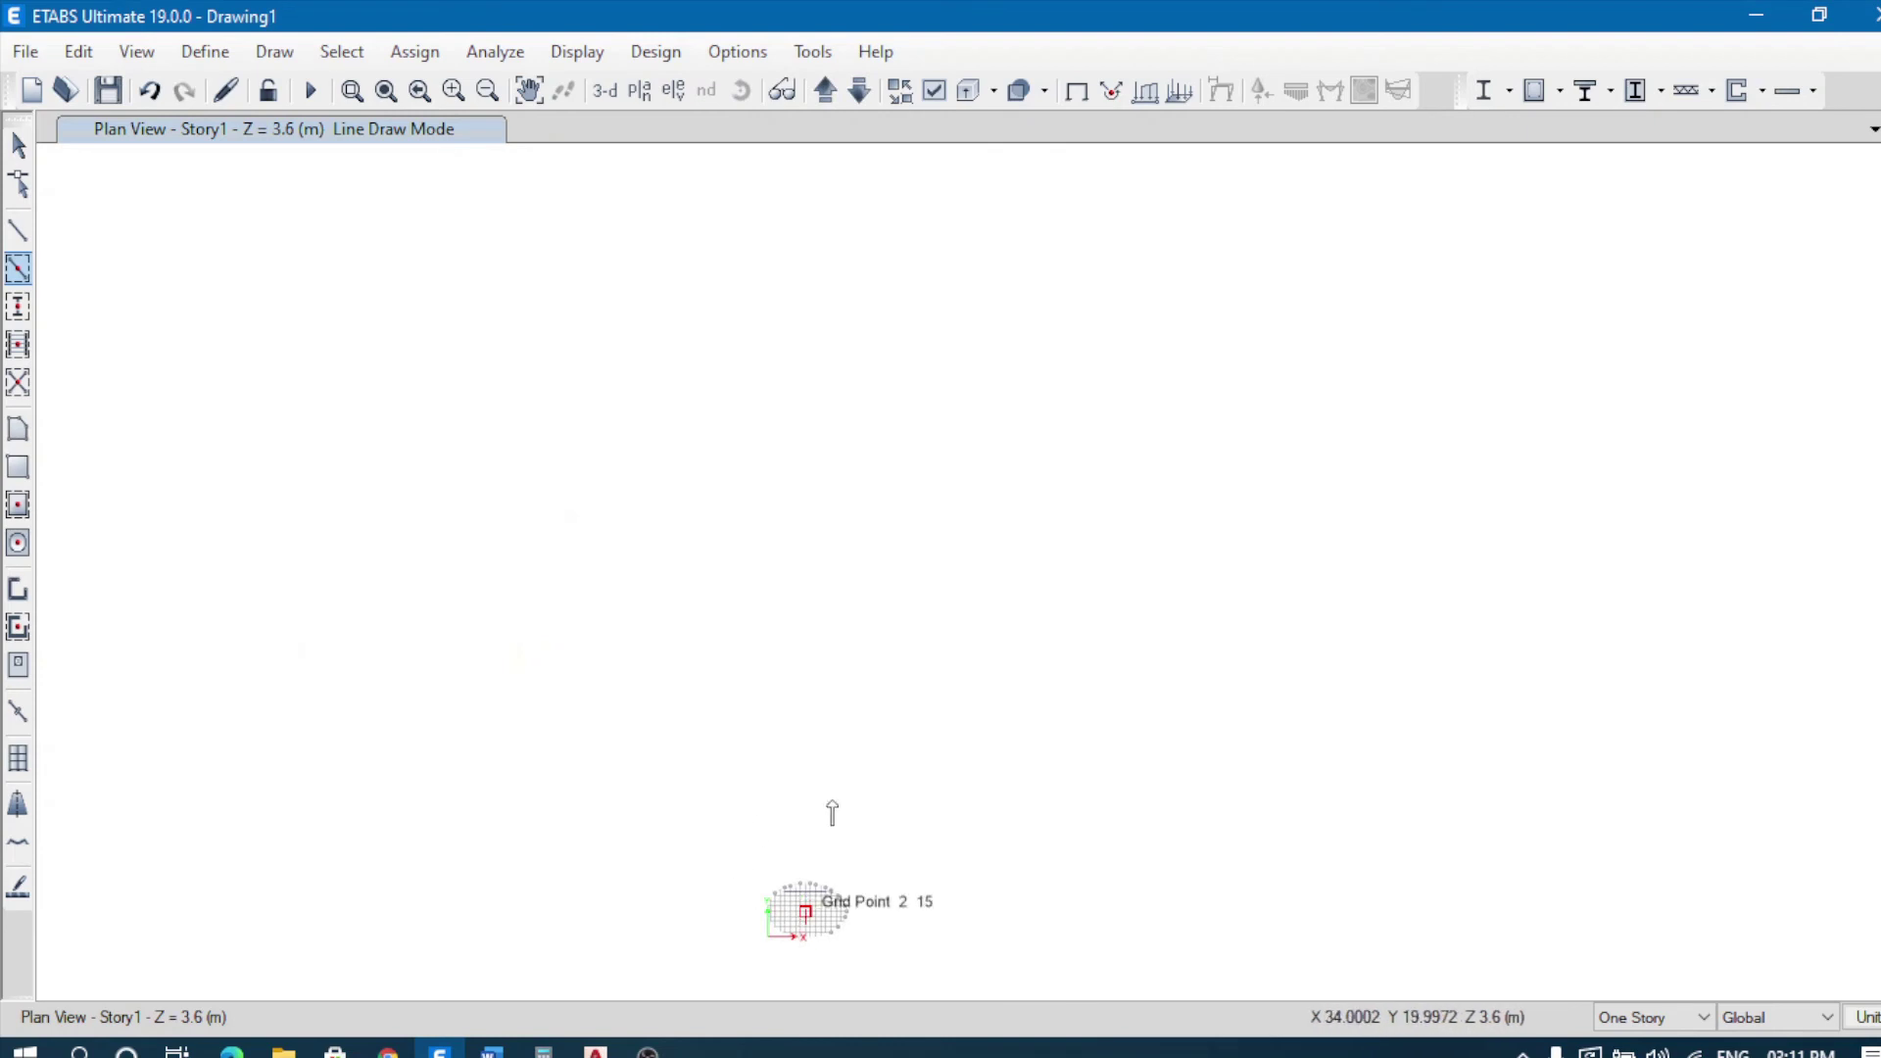
# Step: Draw B-450x600 beams along all remaining grid segments of the Story1 plan in both directions, including through the core
pyautogui.click(353, 90)
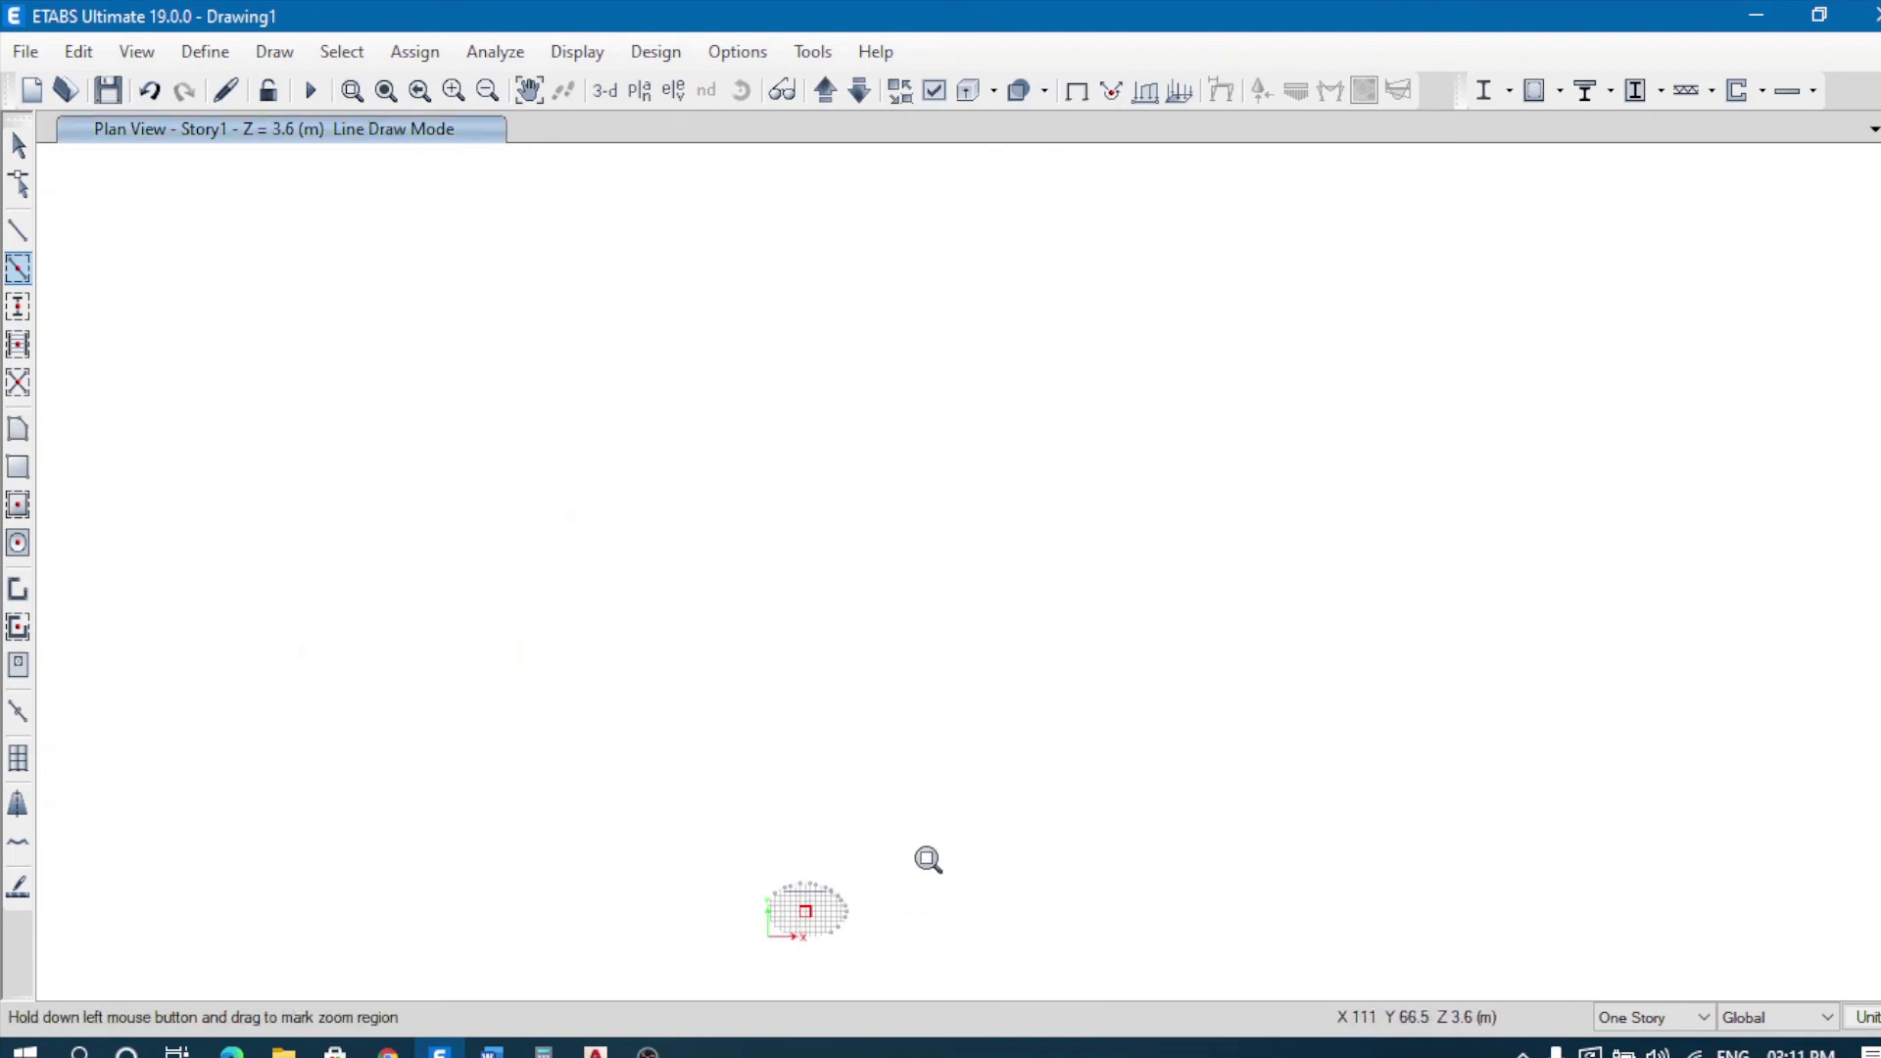
pyautogui.moveTo(914, 835); pyautogui.dragTo(706, 966)
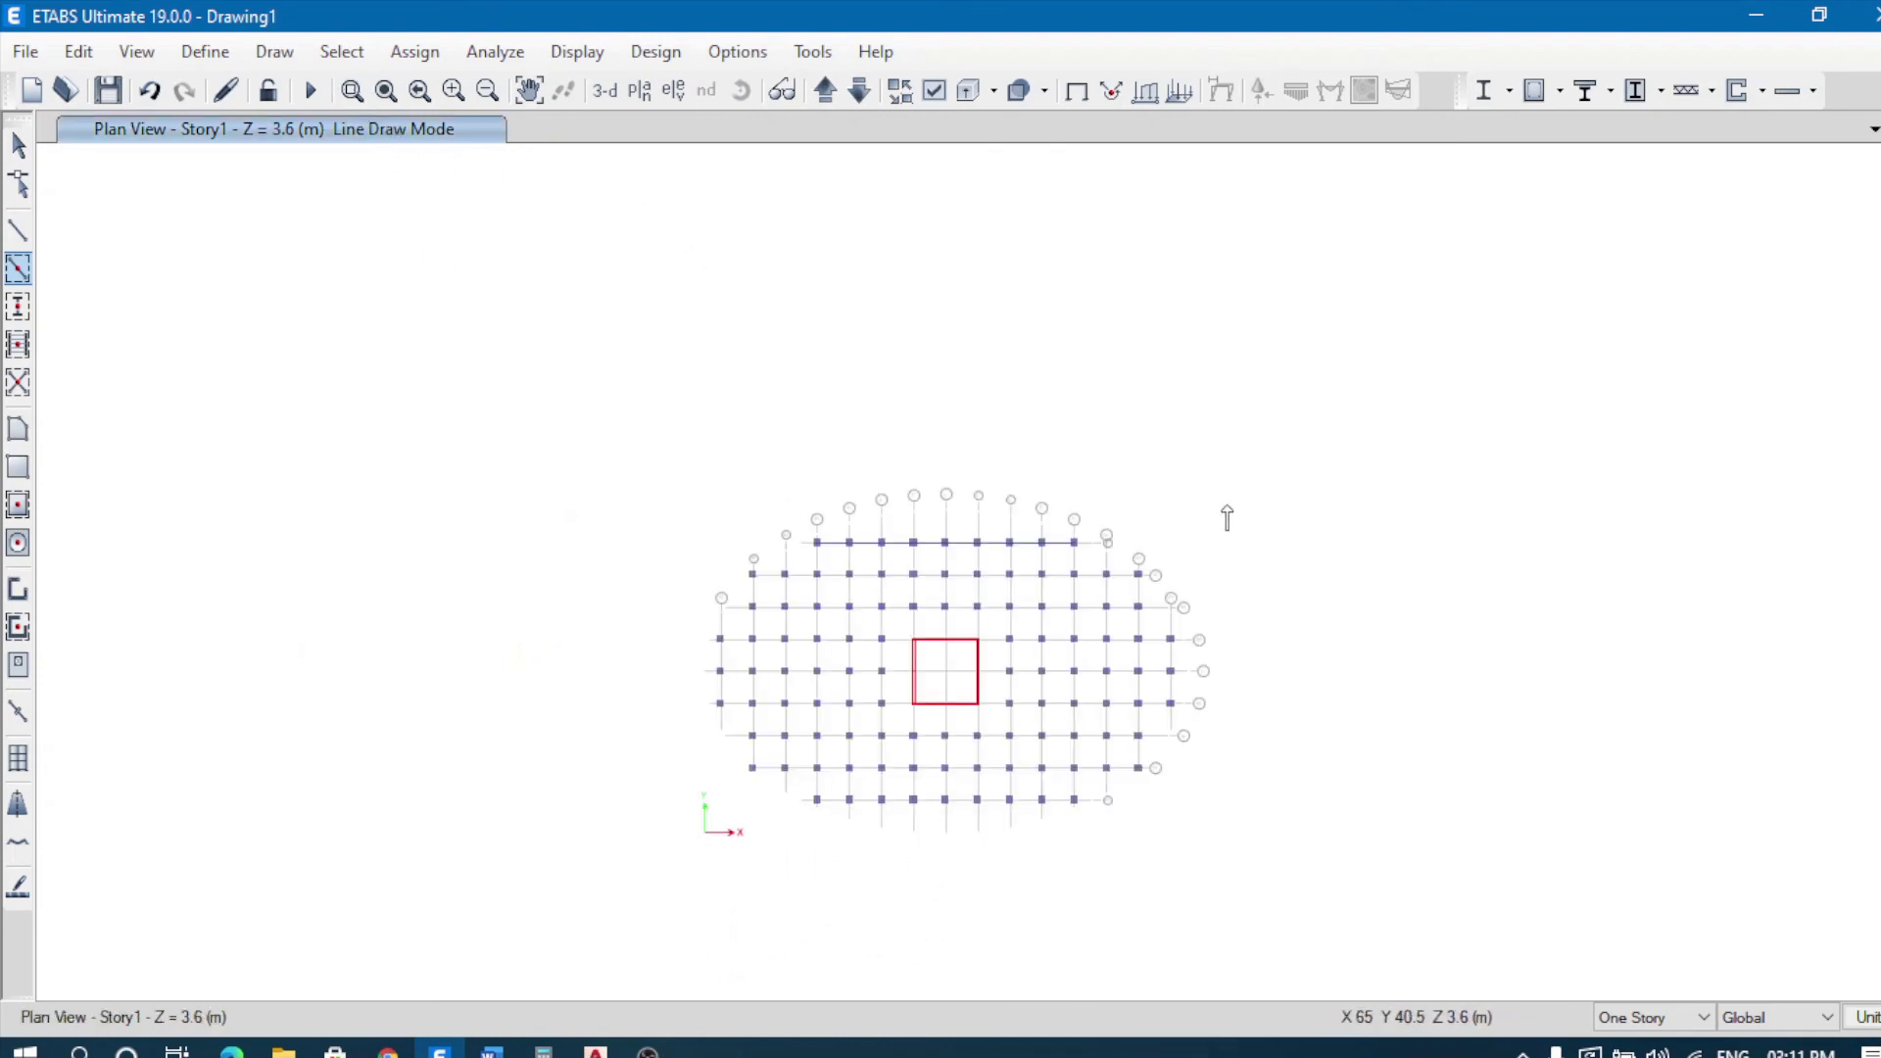
pyautogui.click(353, 90)
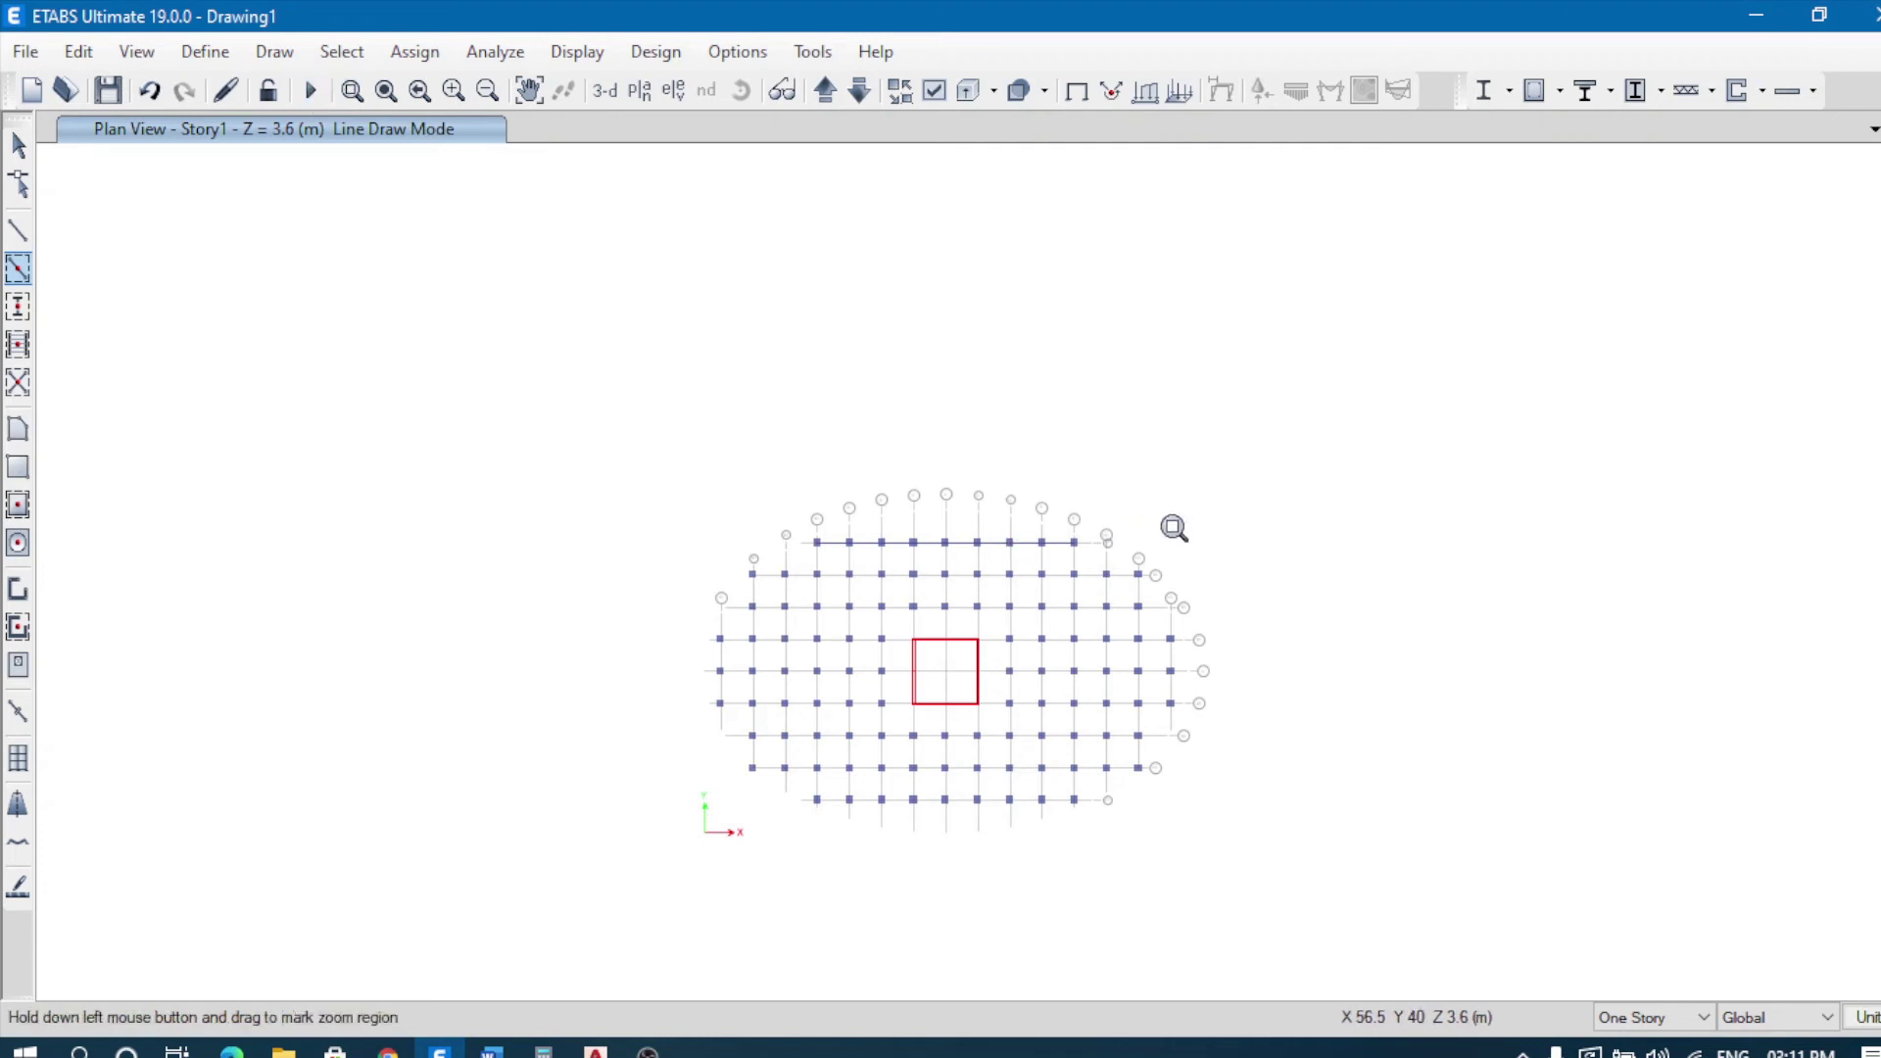
pyautogui.moveTo(1244, 472); pyautogui.dragTo(651, 885)
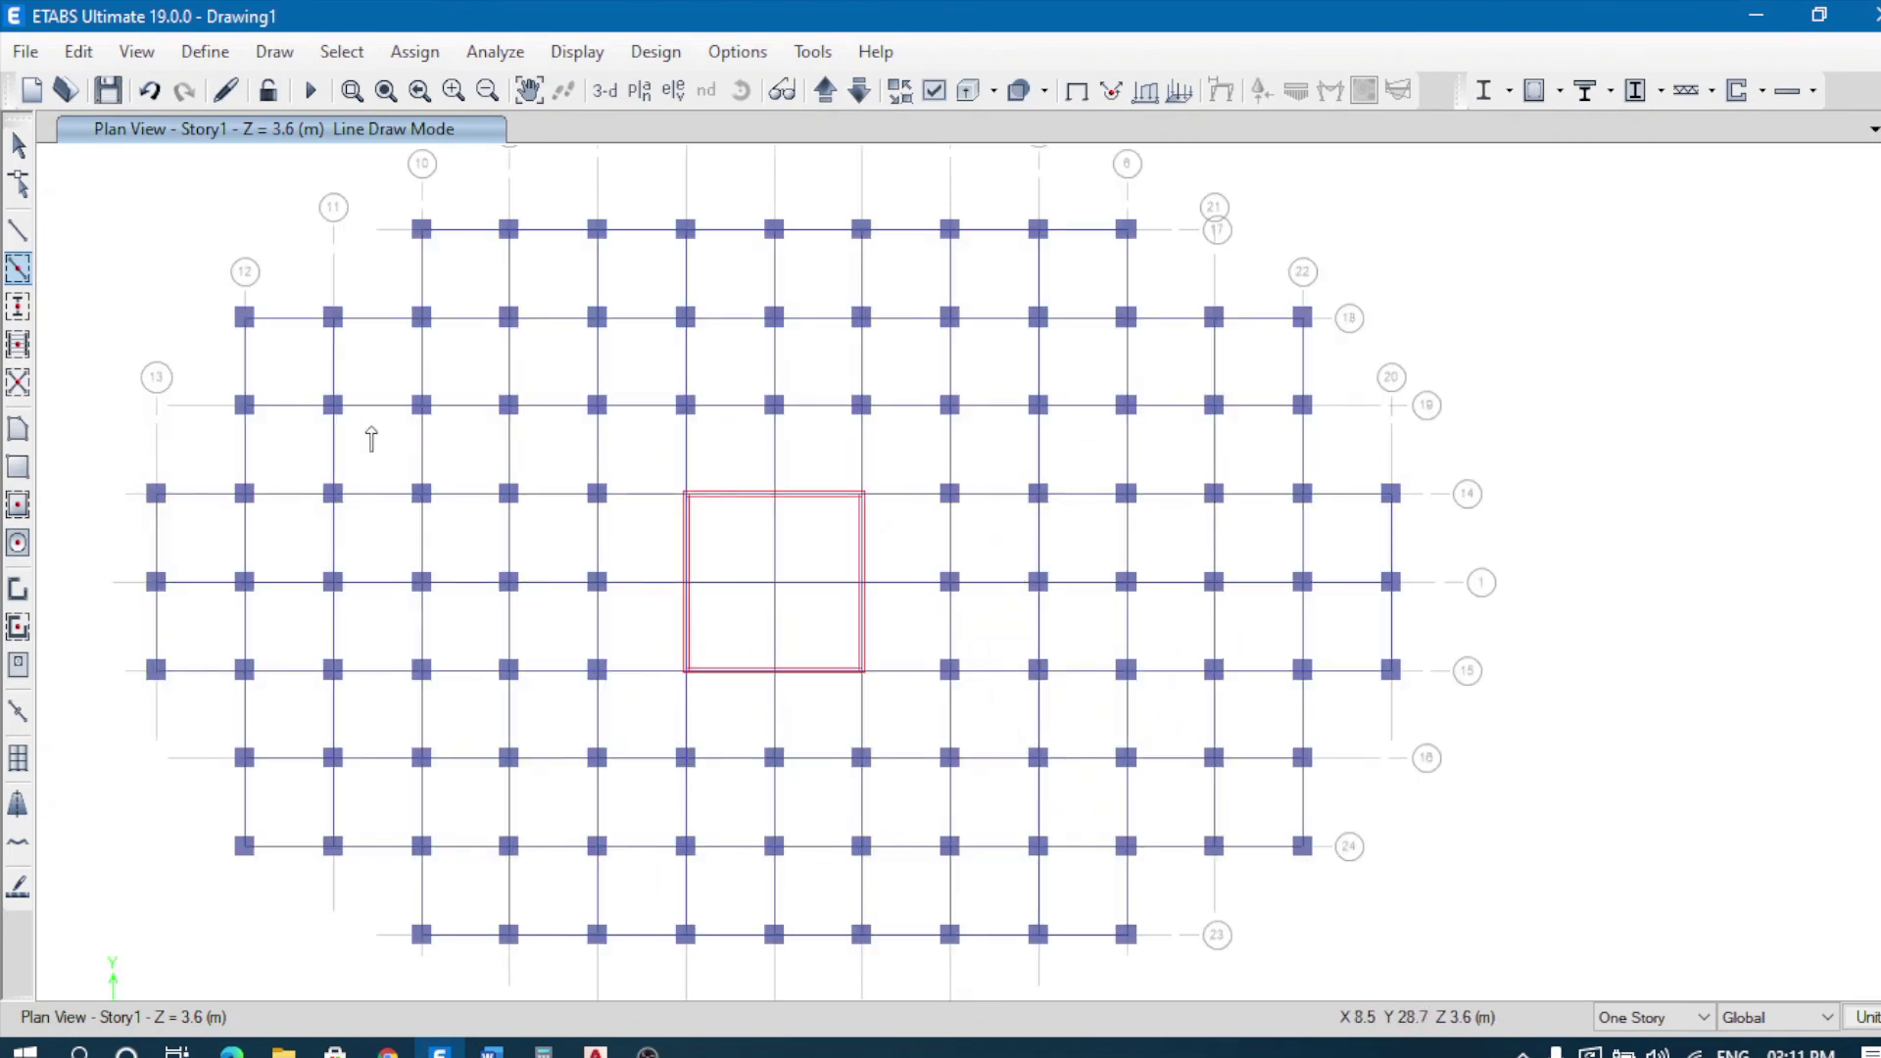
pyautogui.click(1038, 405)
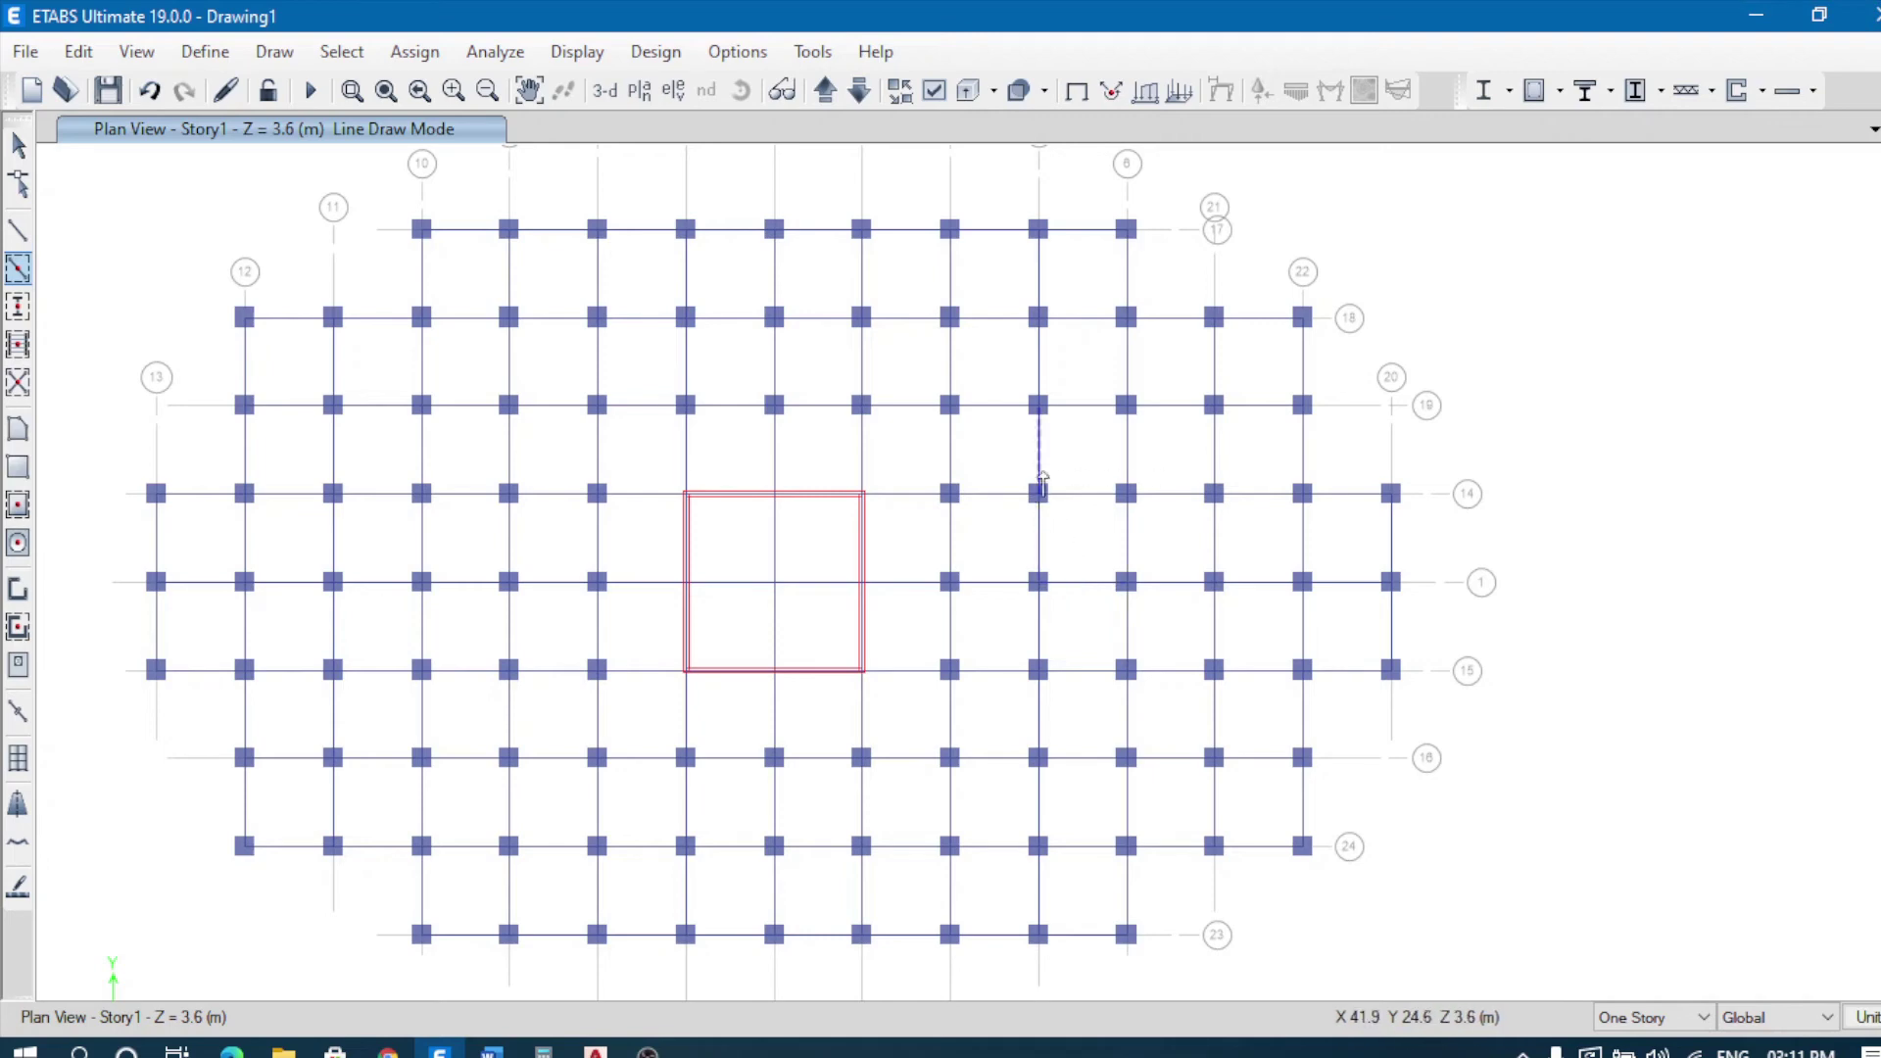
pyautogui.scroll(-3, 997, 485)
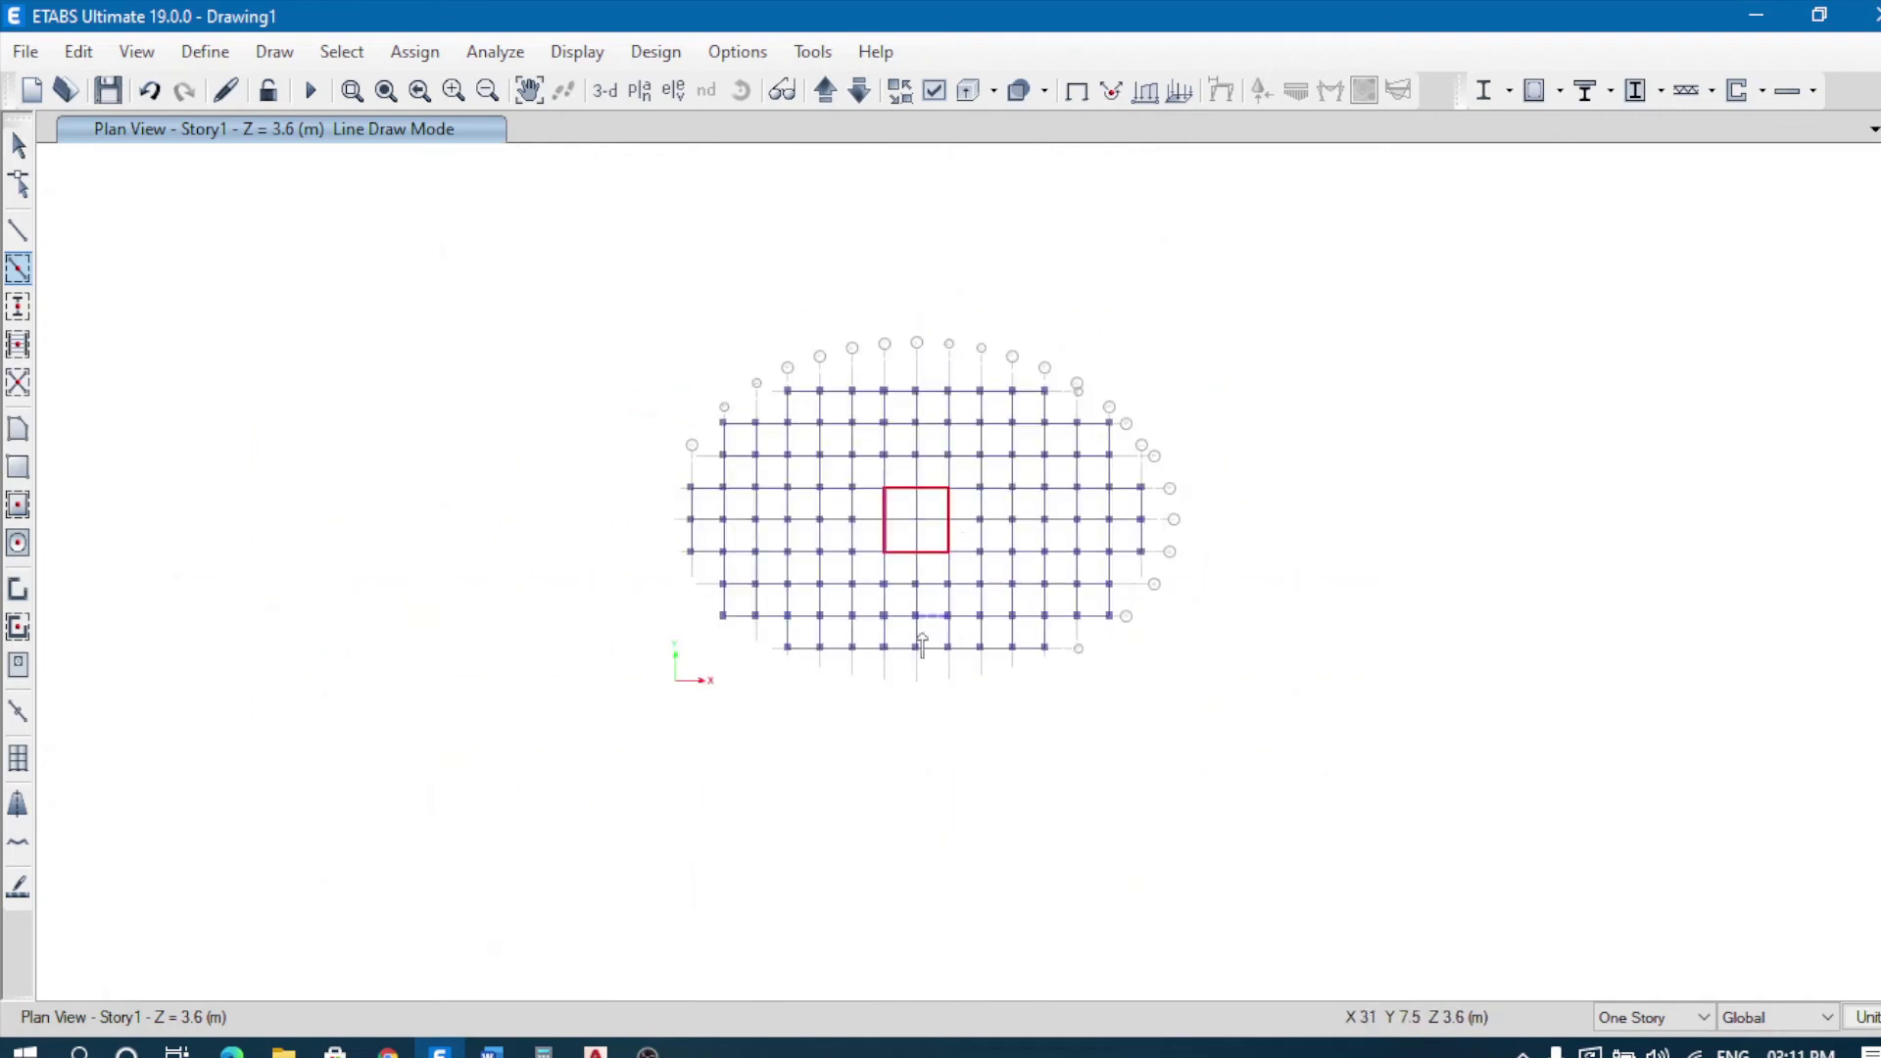
pyautogui.press('Escape')
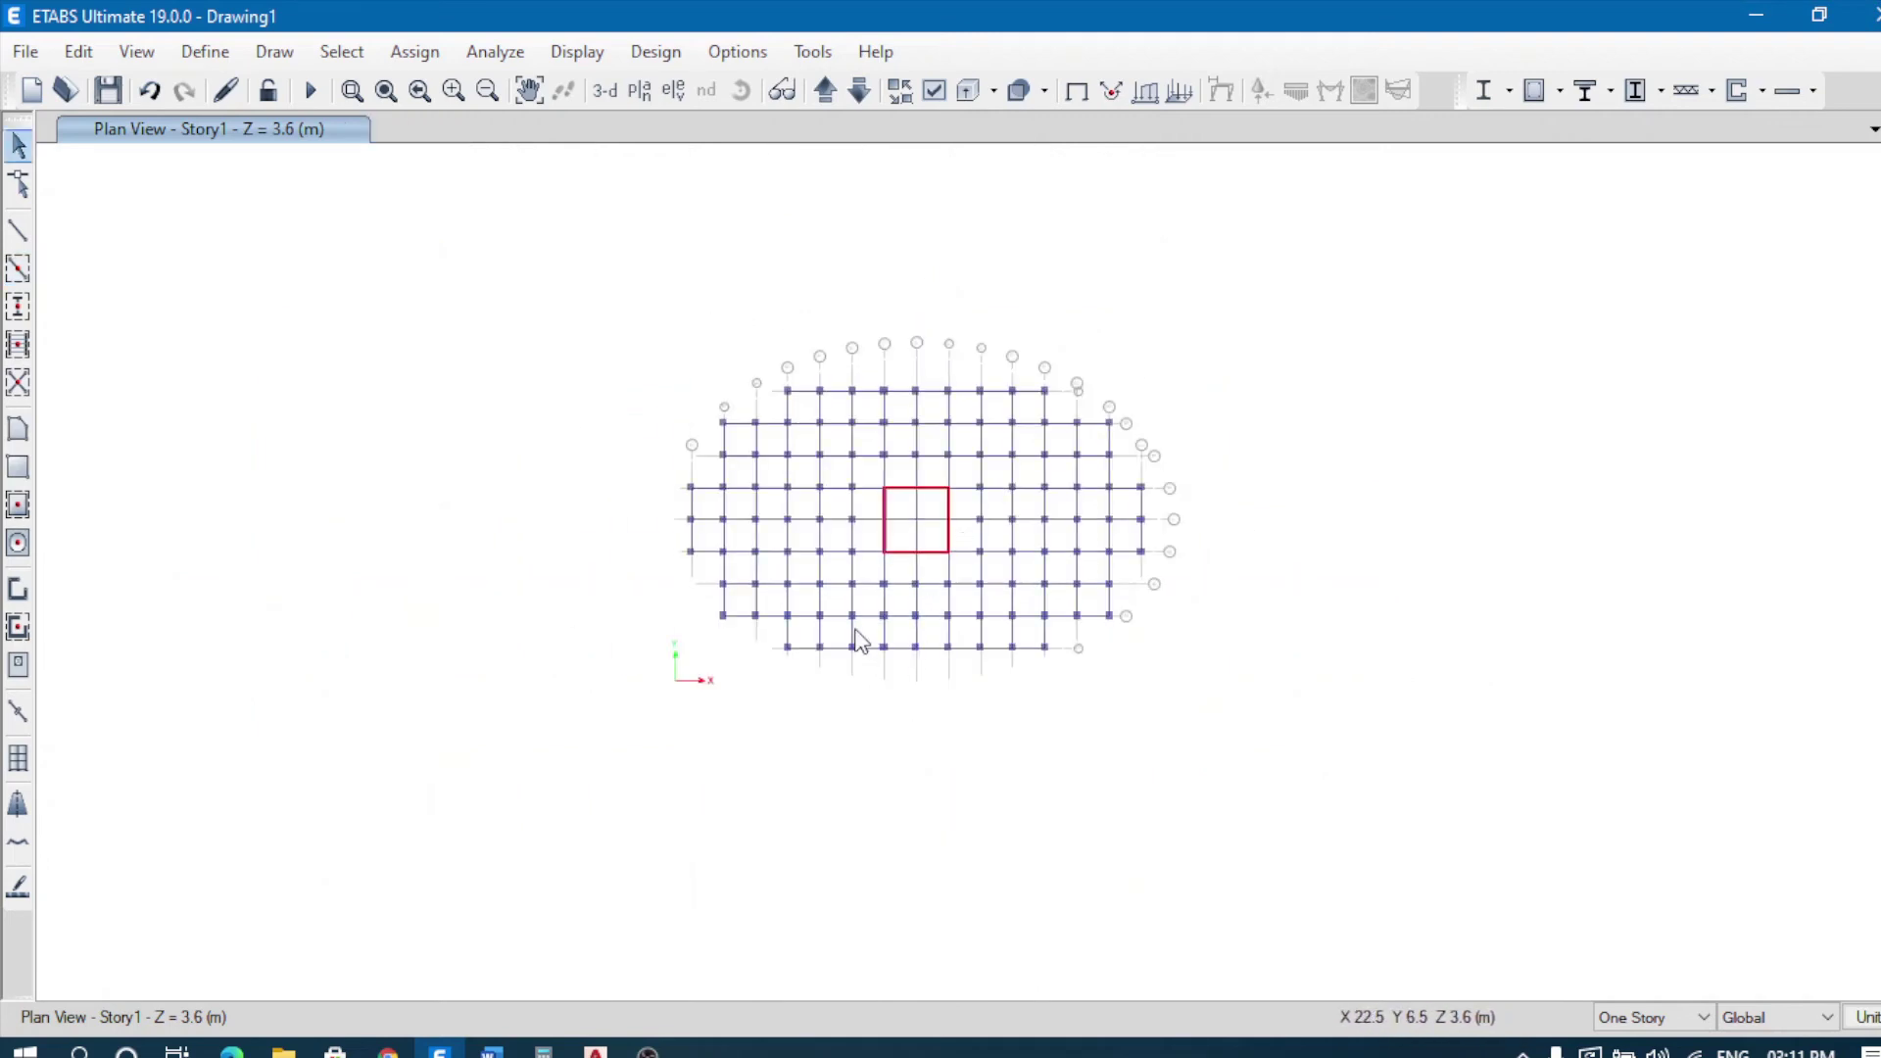
# Step: Try deleting the beam on grid 8 between grids 24 and 23, and undo the deletion
pyautogui.scroll(5, 854, 632)
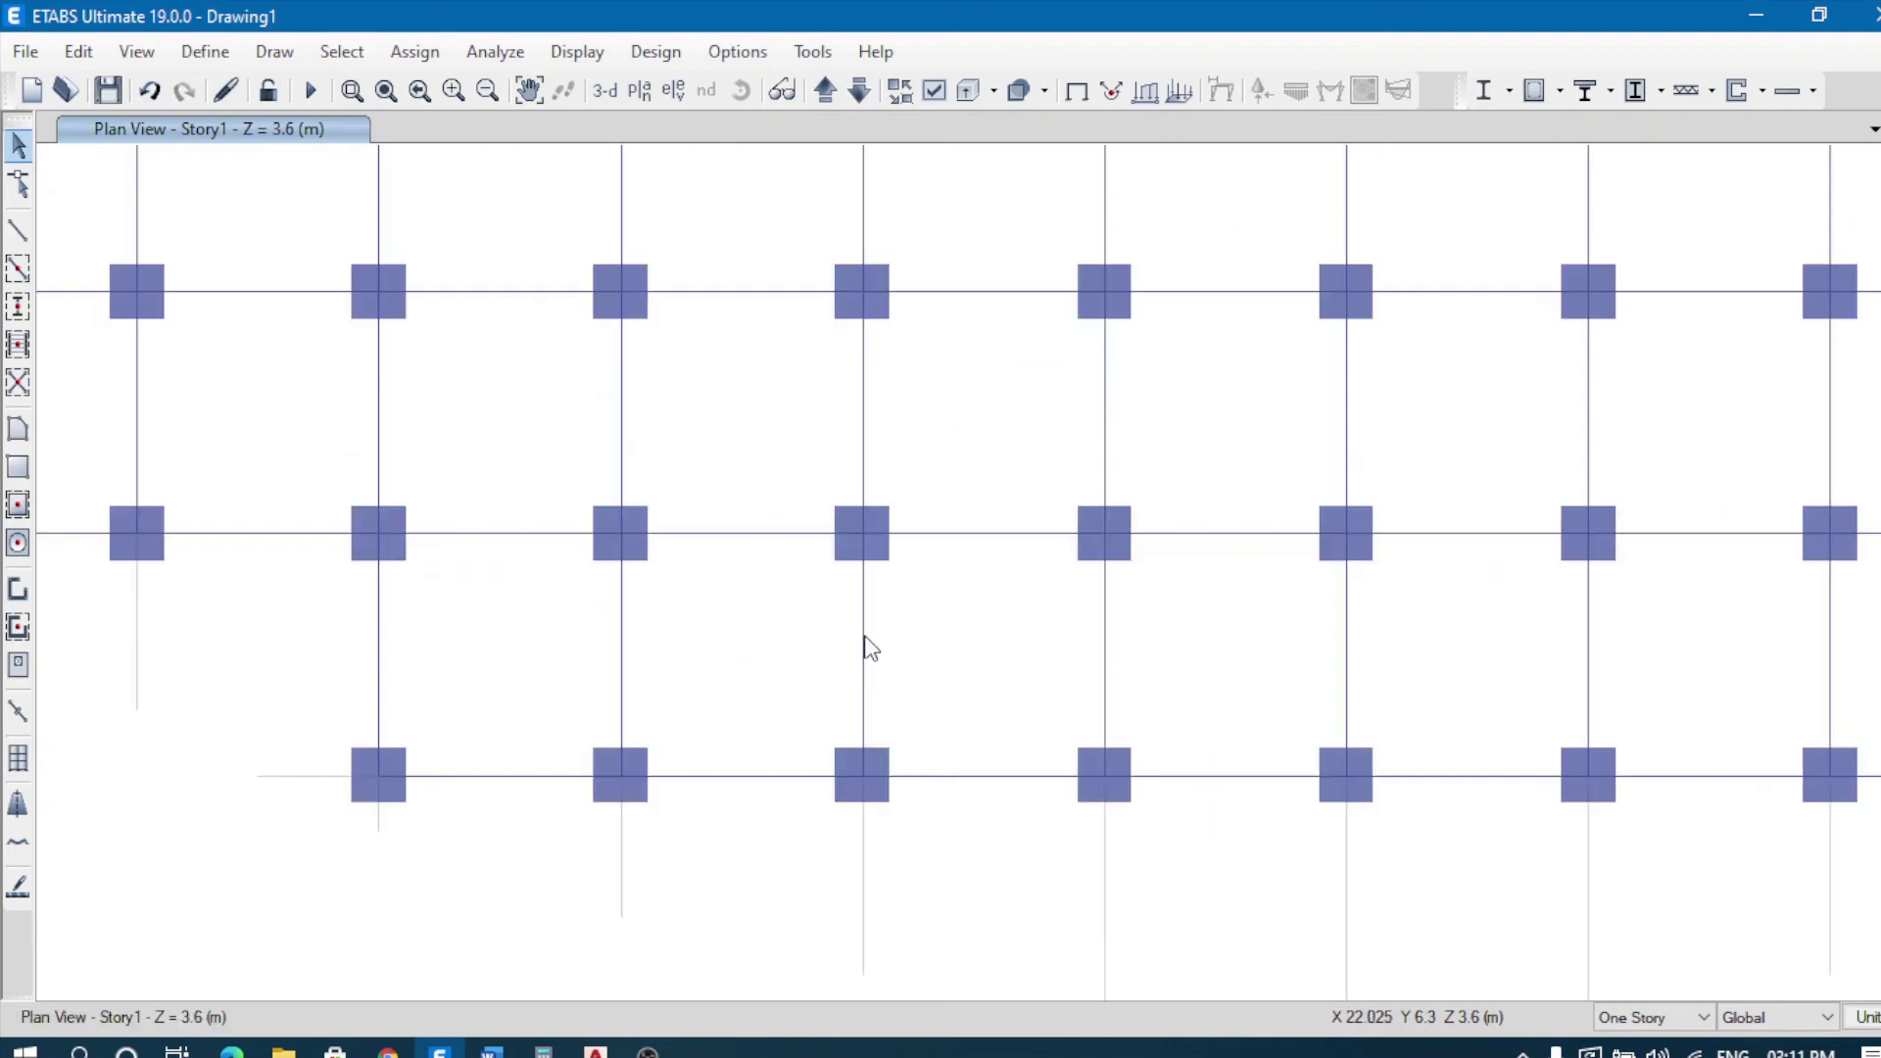
pyautogui.click(862, 655)
pyautogui.press('Delete')
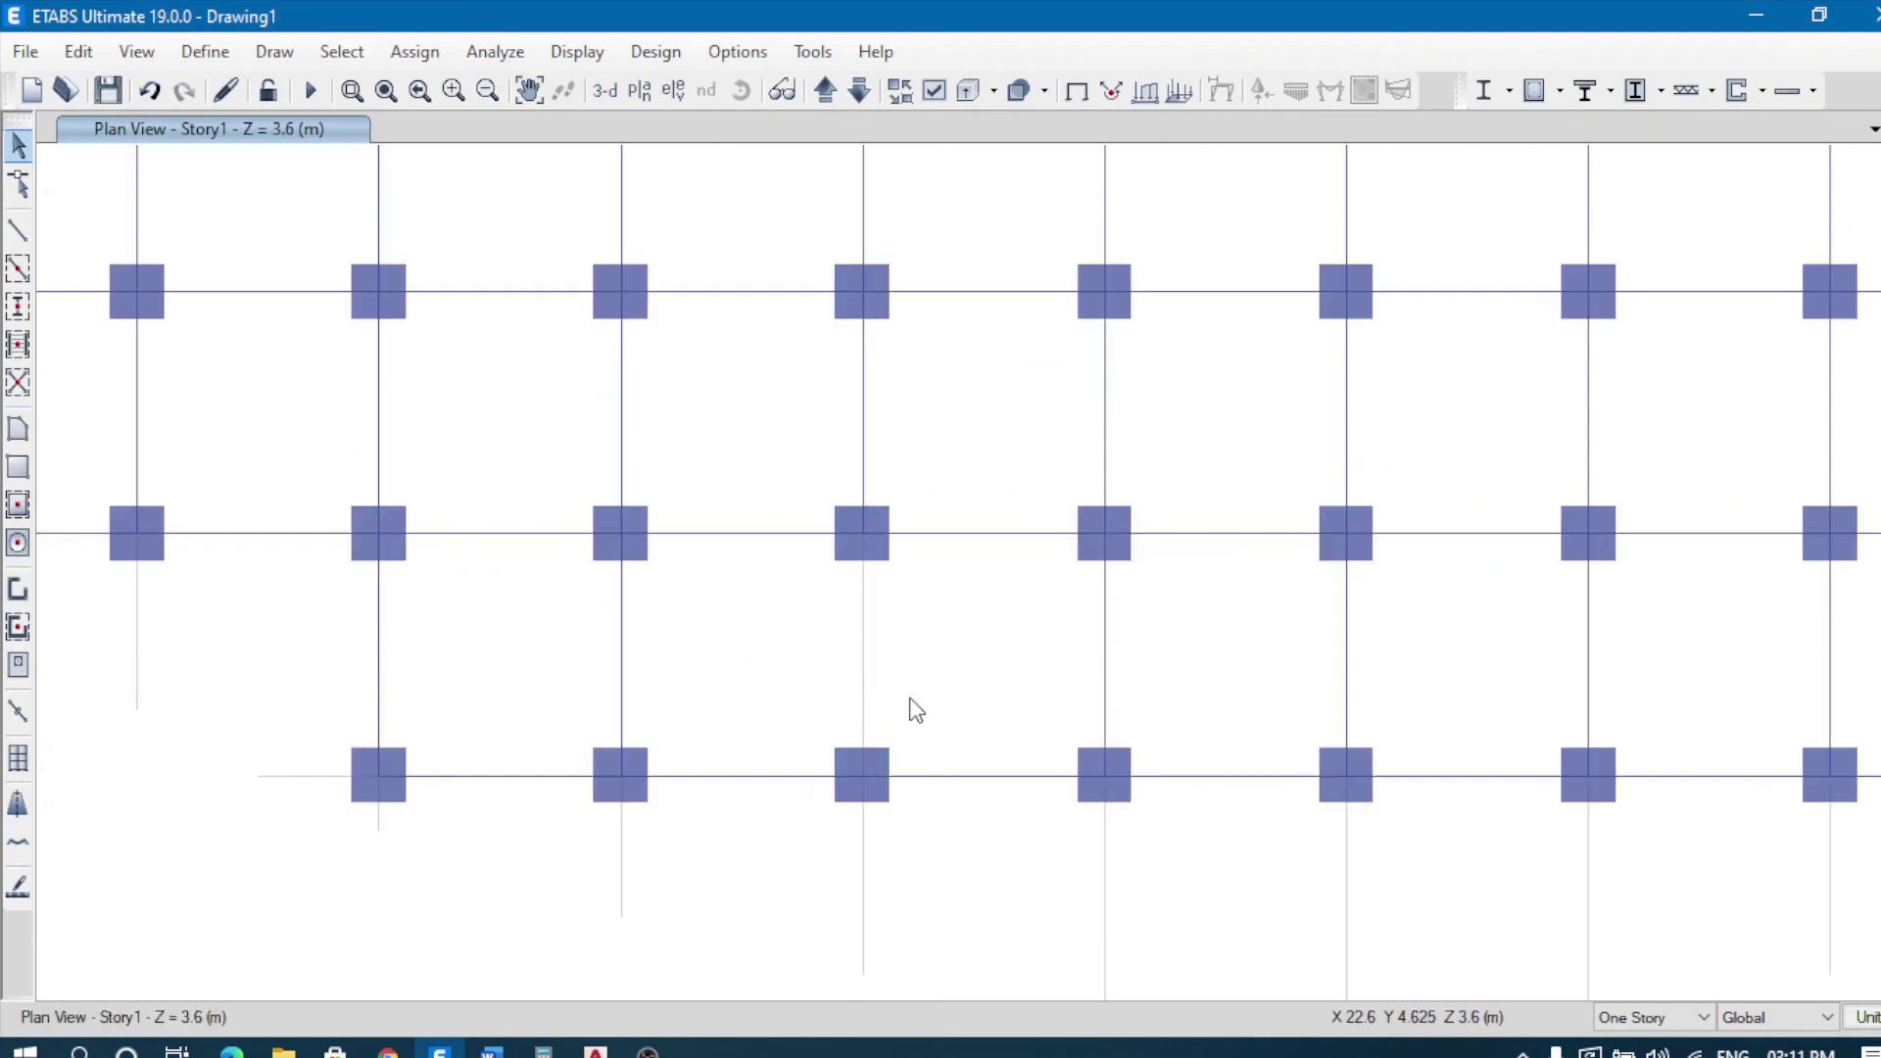
pyautogui.hotkey('ctrl', 'z')
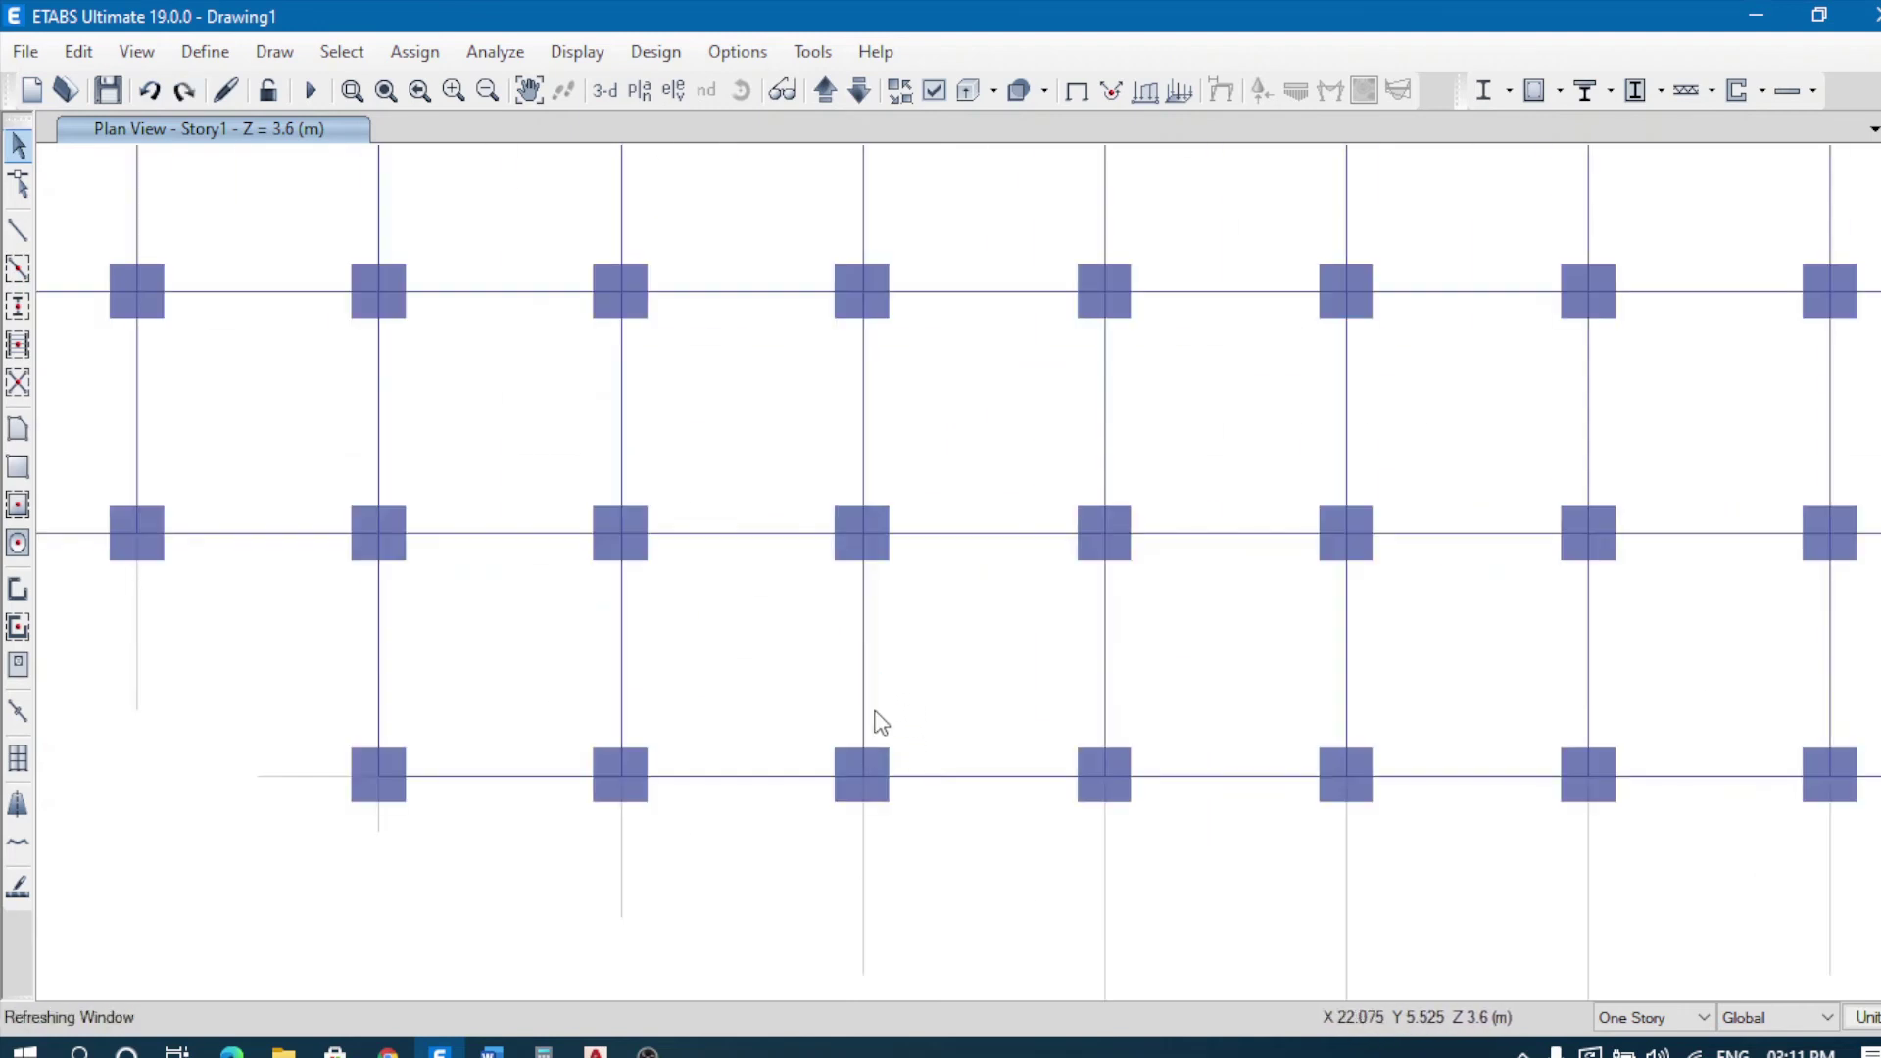
pyautogui.scroll(-3, 779, 738)
pyautogui.scroll(-3, 691, 784)
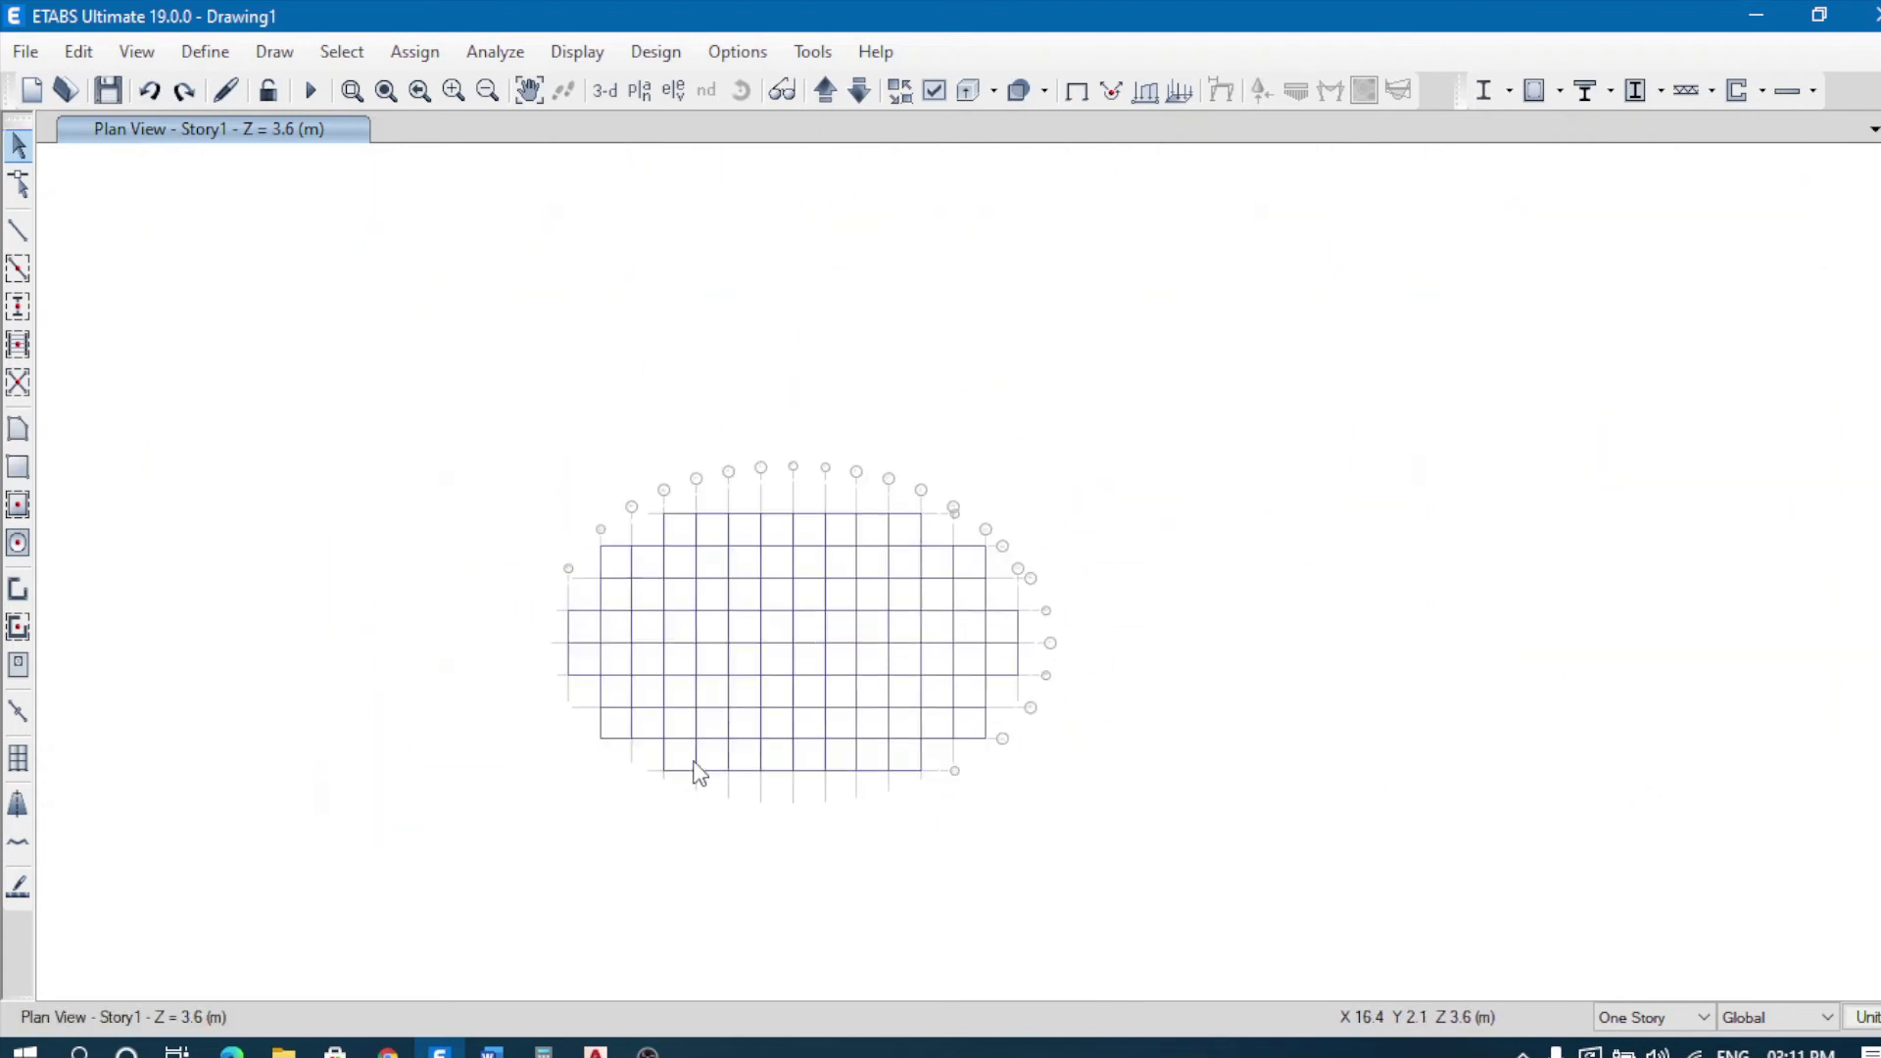
# Step: Turn on the display of frame section names in the view options for the plan
pyautogui.click(936, 92)
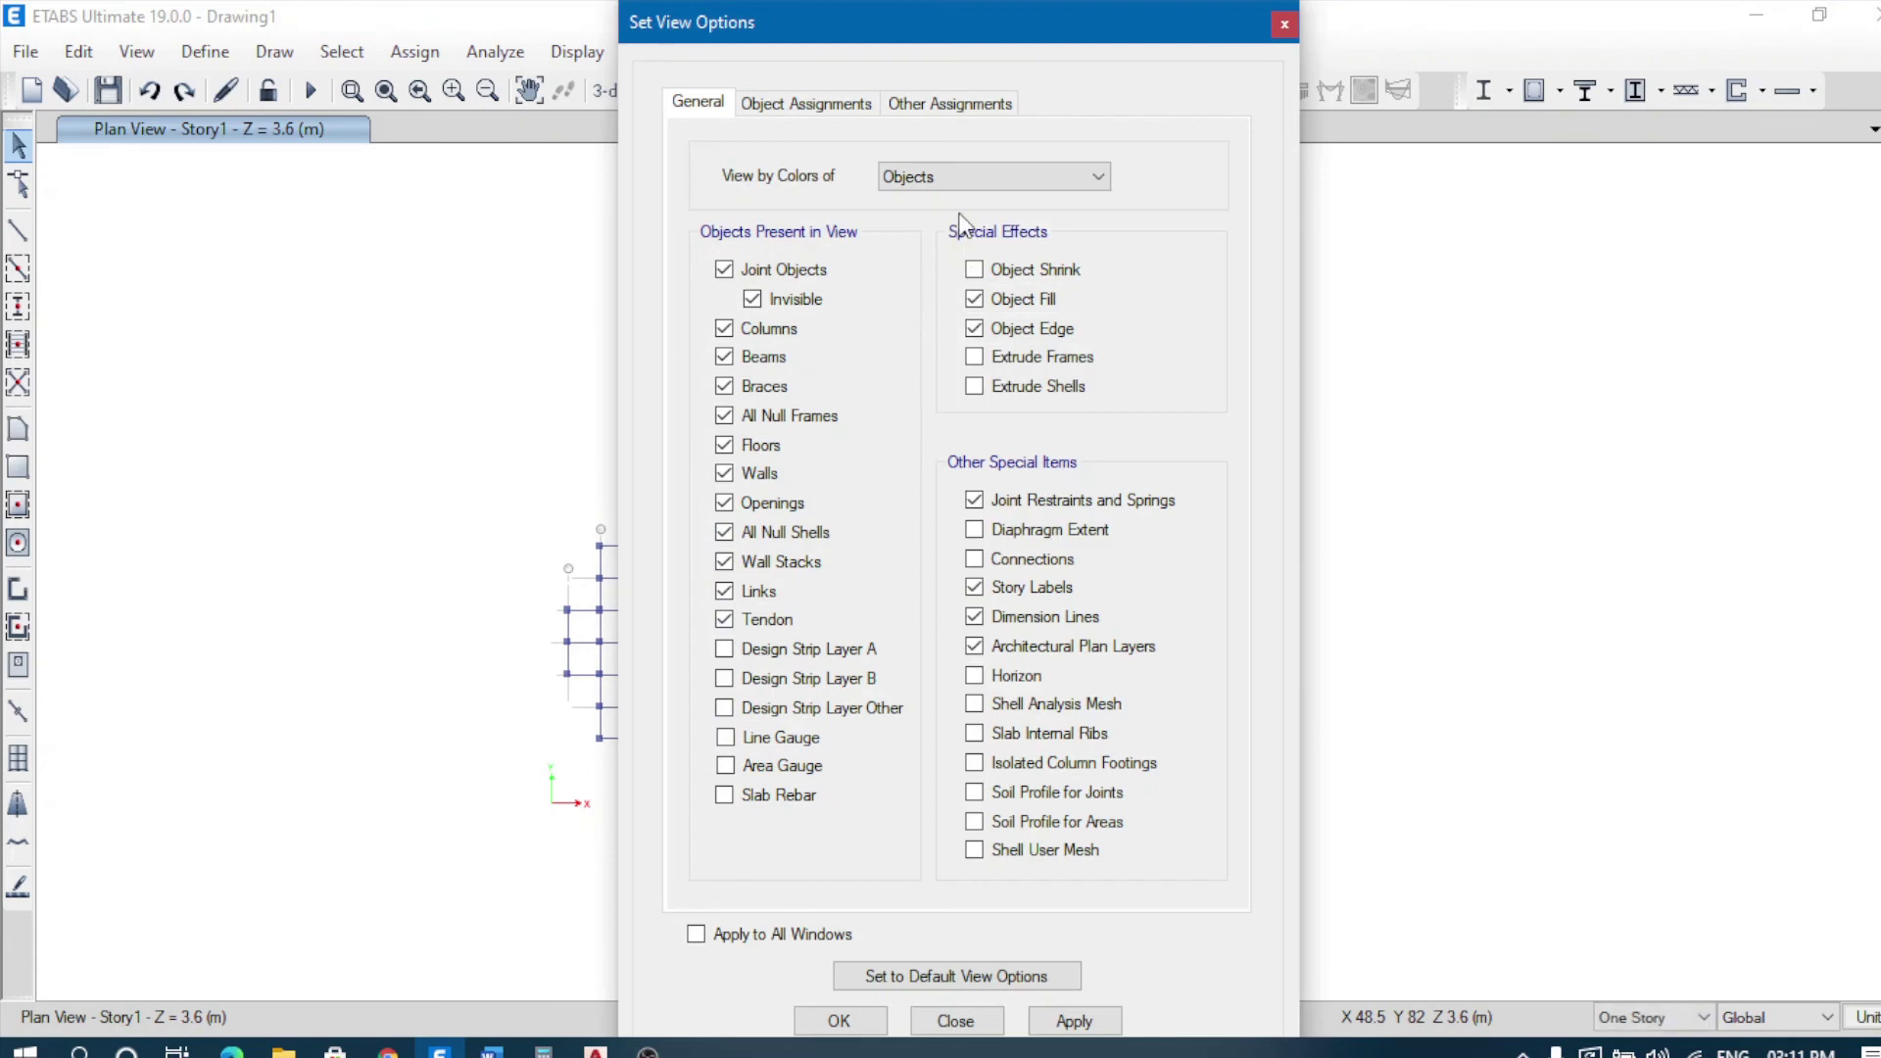
pyautogui.click(825, 108)
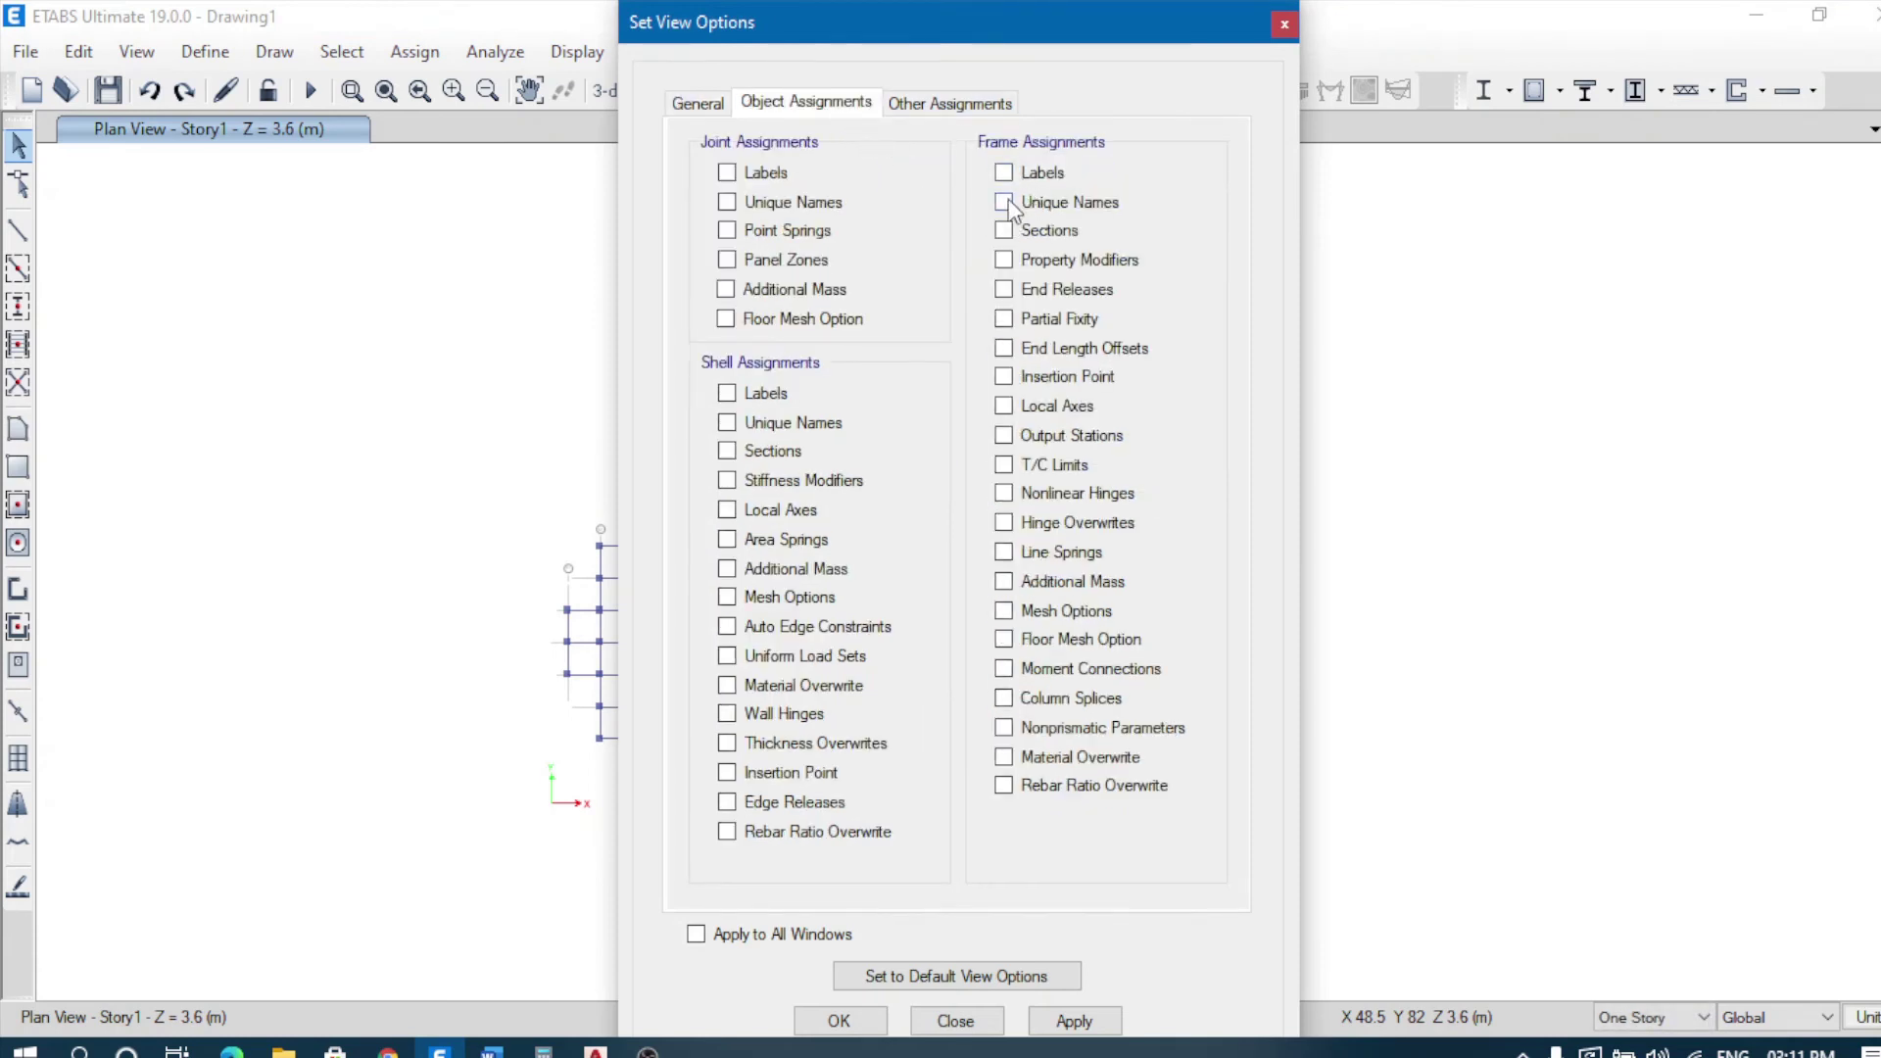
pyautogui.click(1074, 1021)
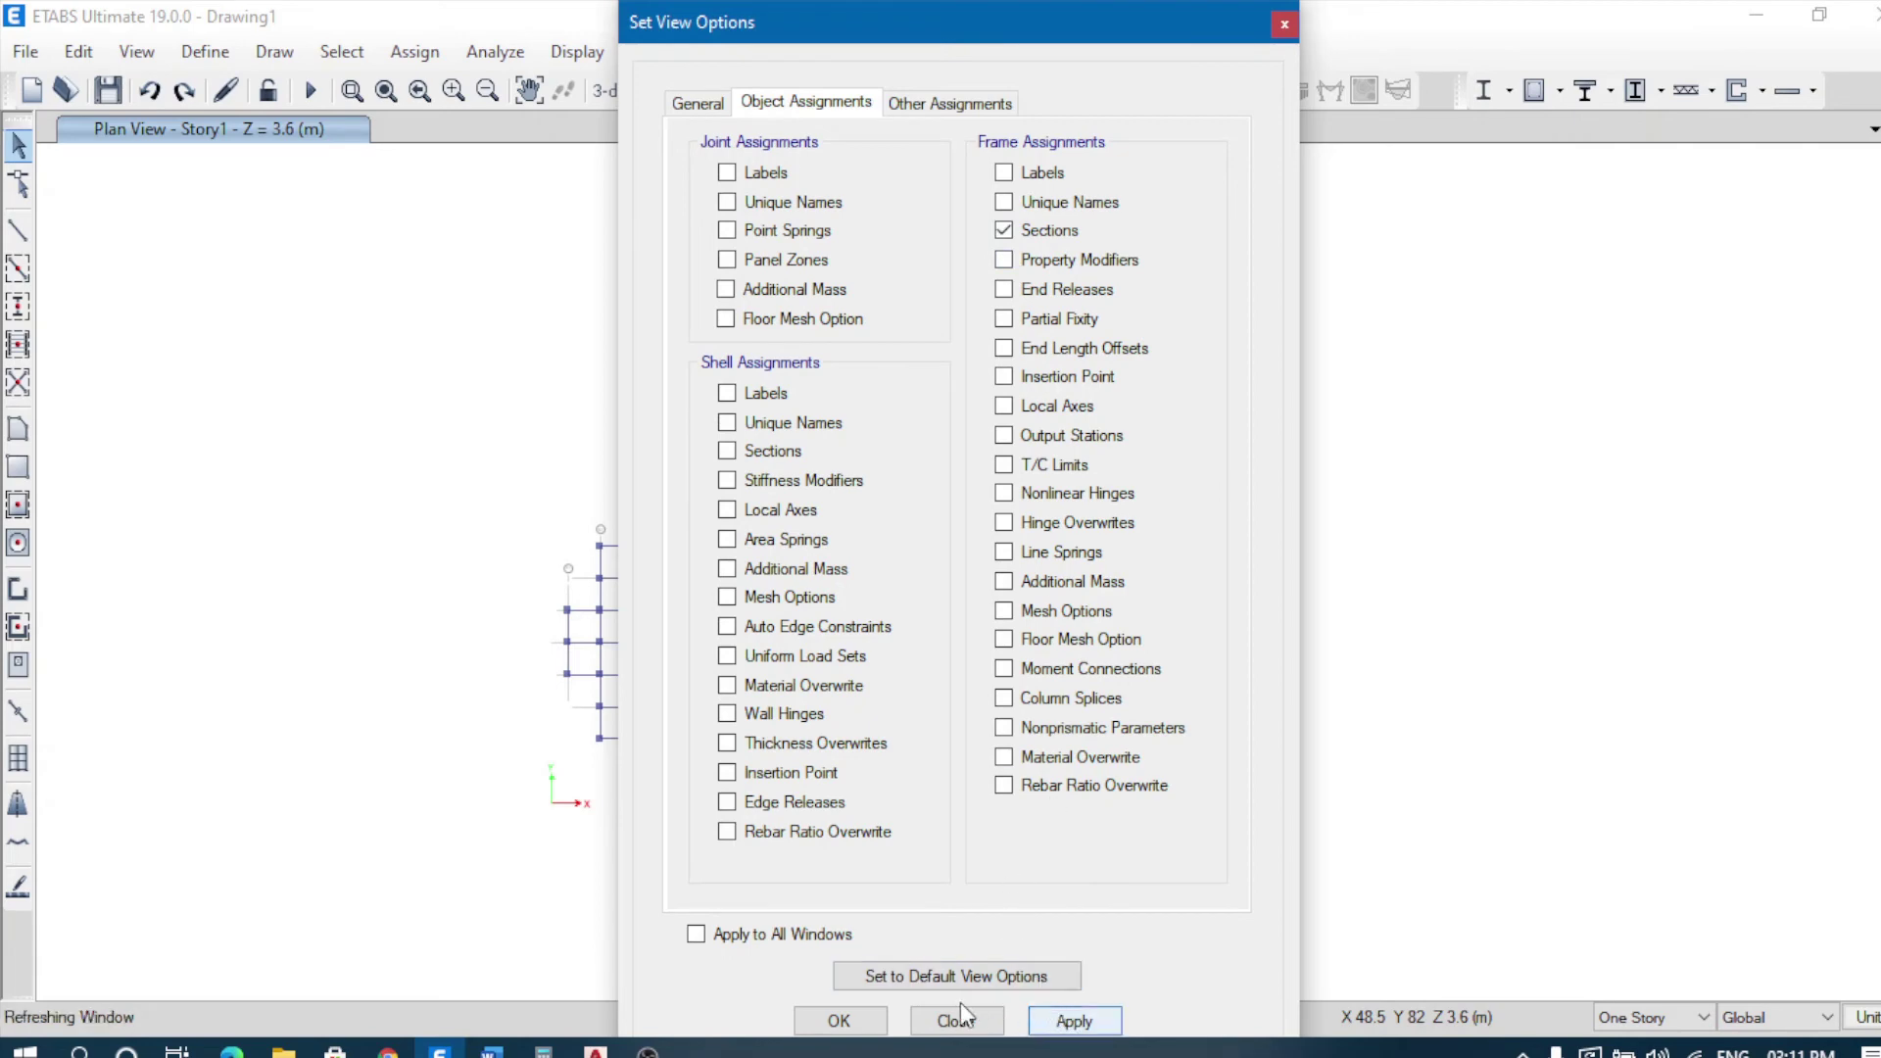
pyautogui.click(839, 1020)
pyautogui.scroll(3, 791, 672)
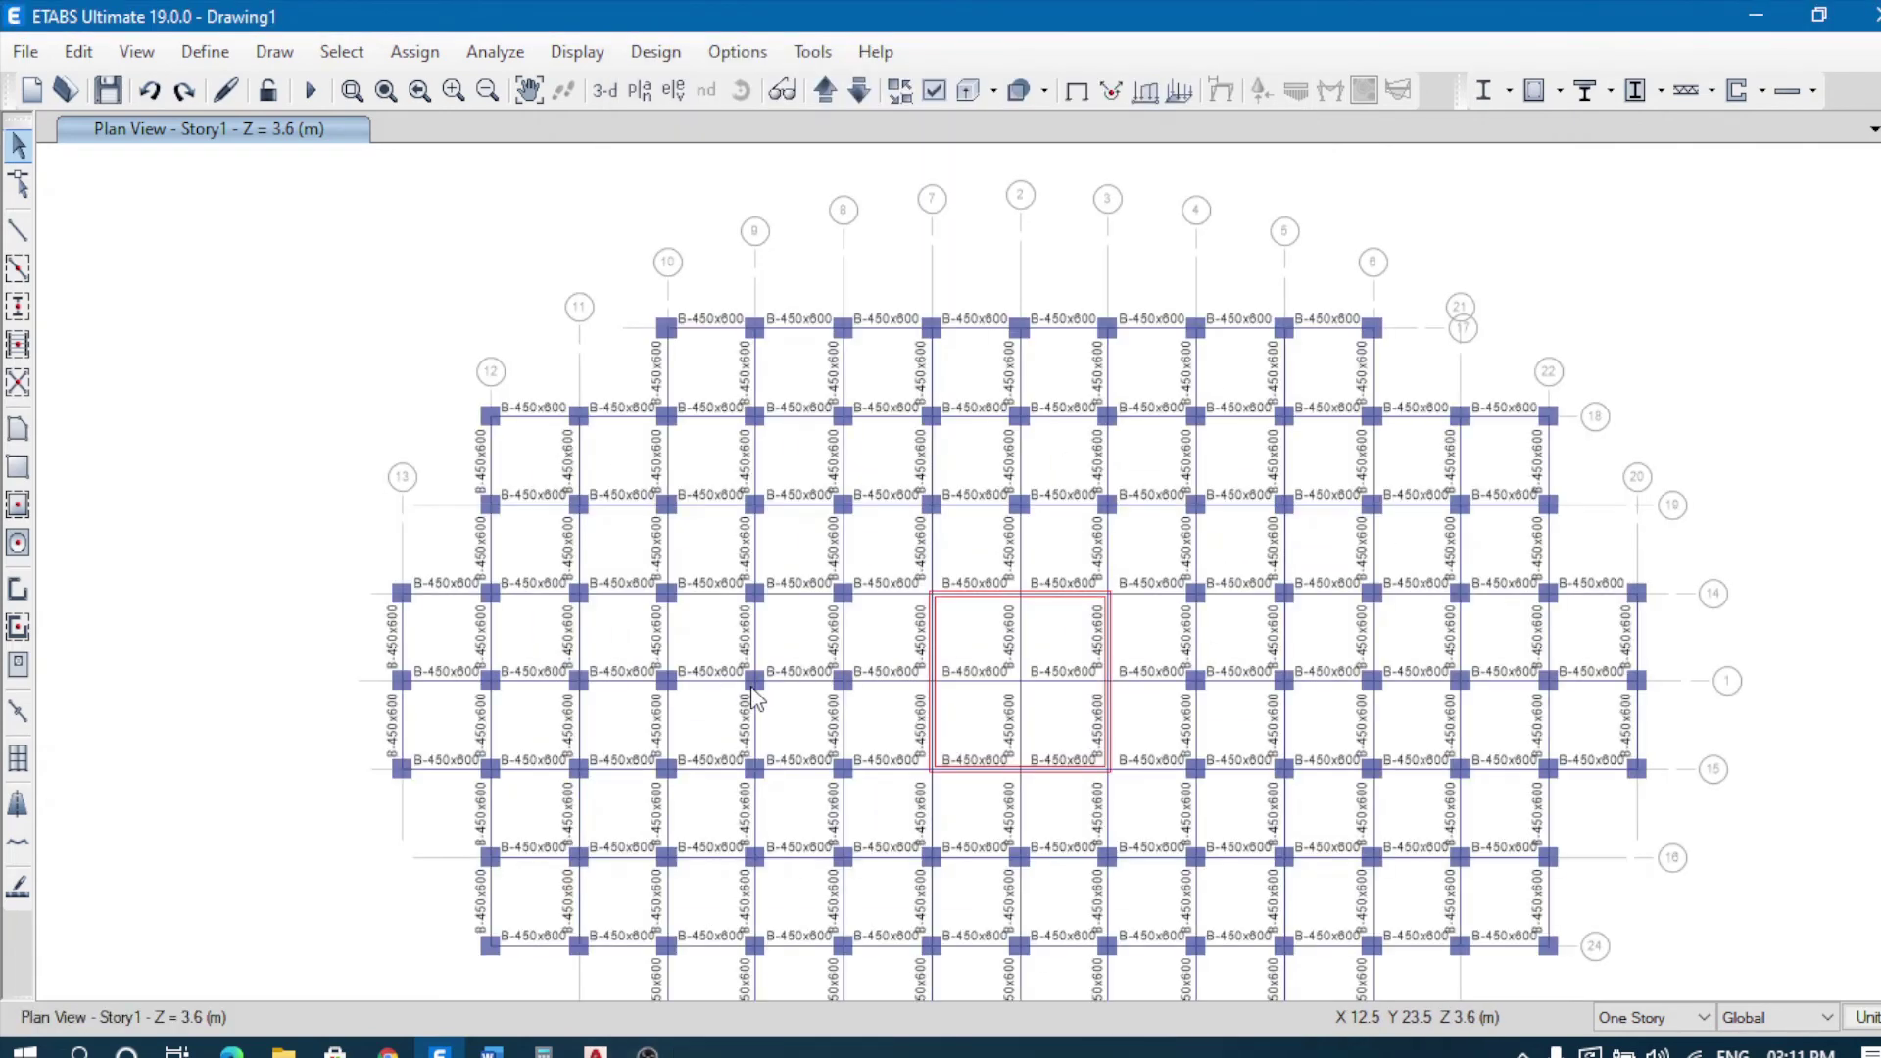
# Step: Delete the four beams crossing inside the core and the two beams along its grid 3 wall
pyautogui.scroll(3, 998, 807)
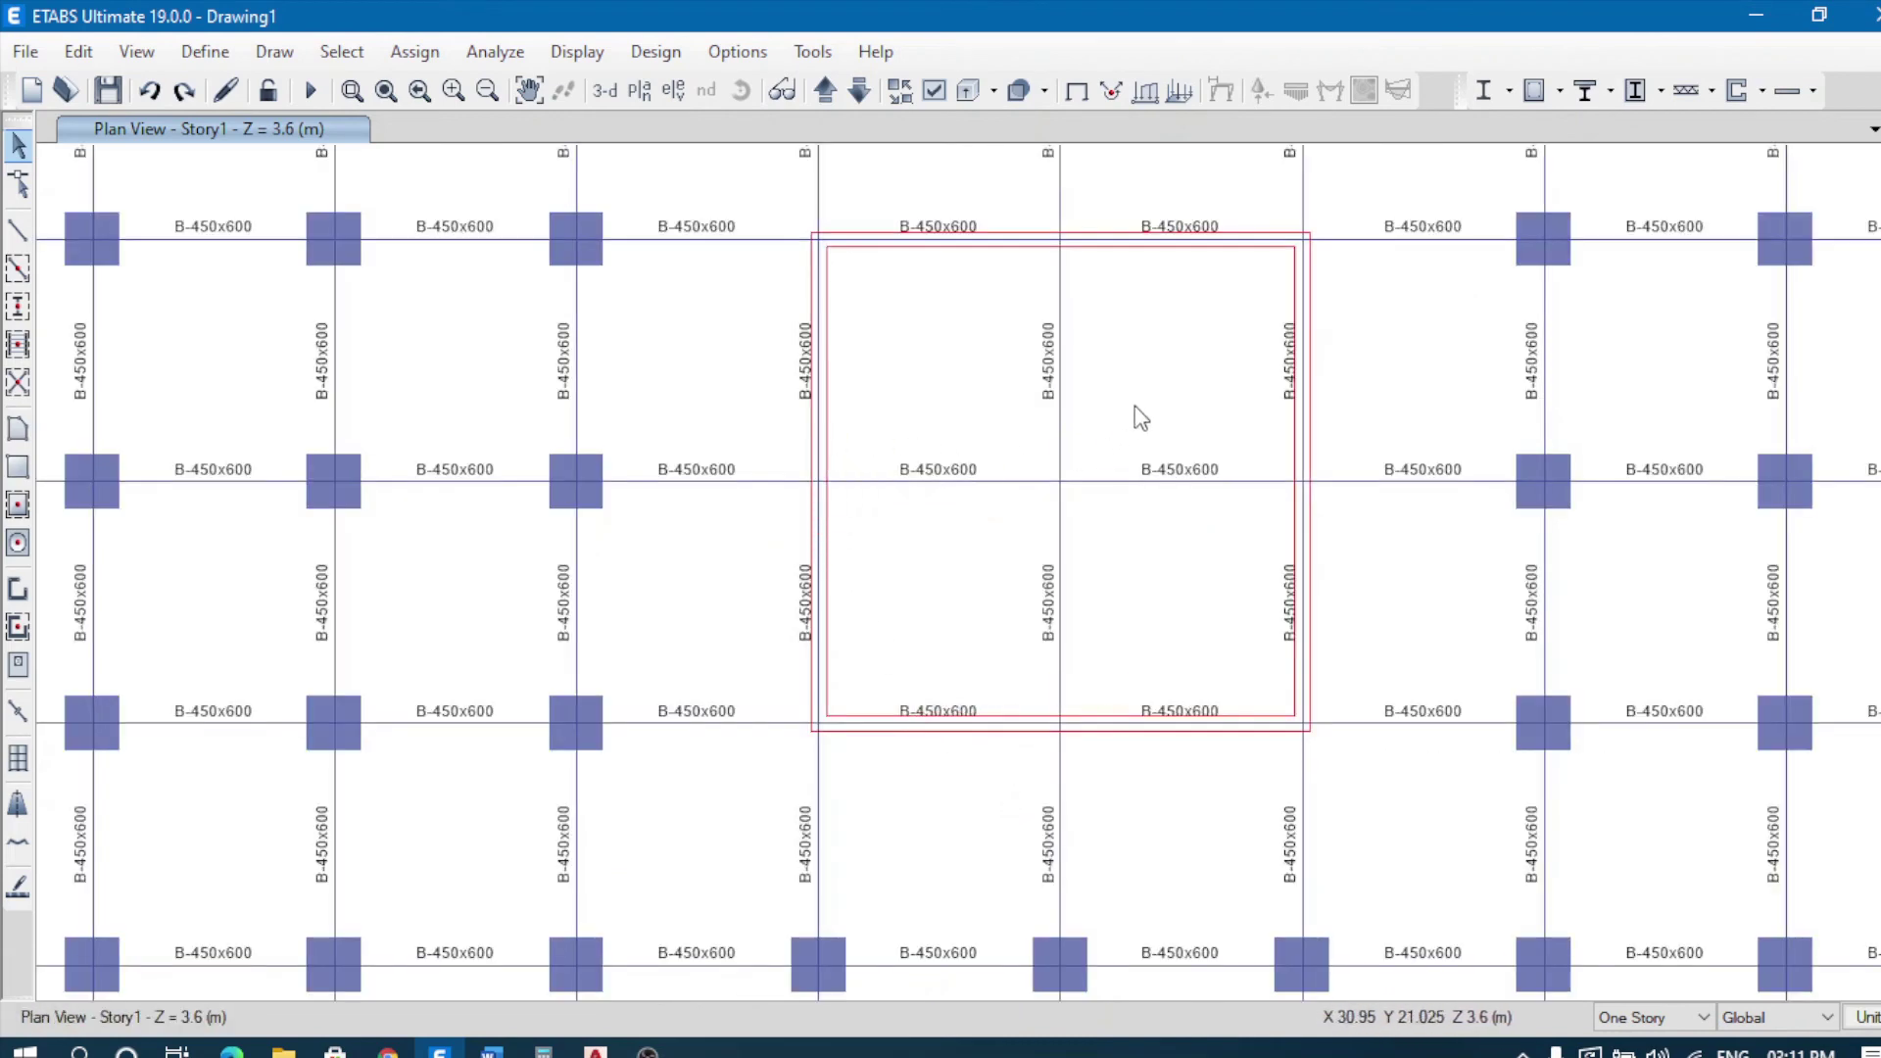
pyautogui.moveTo(1175, 382); pyautogui.dragTo(1034, 573)
pyautogui.press('Delete')
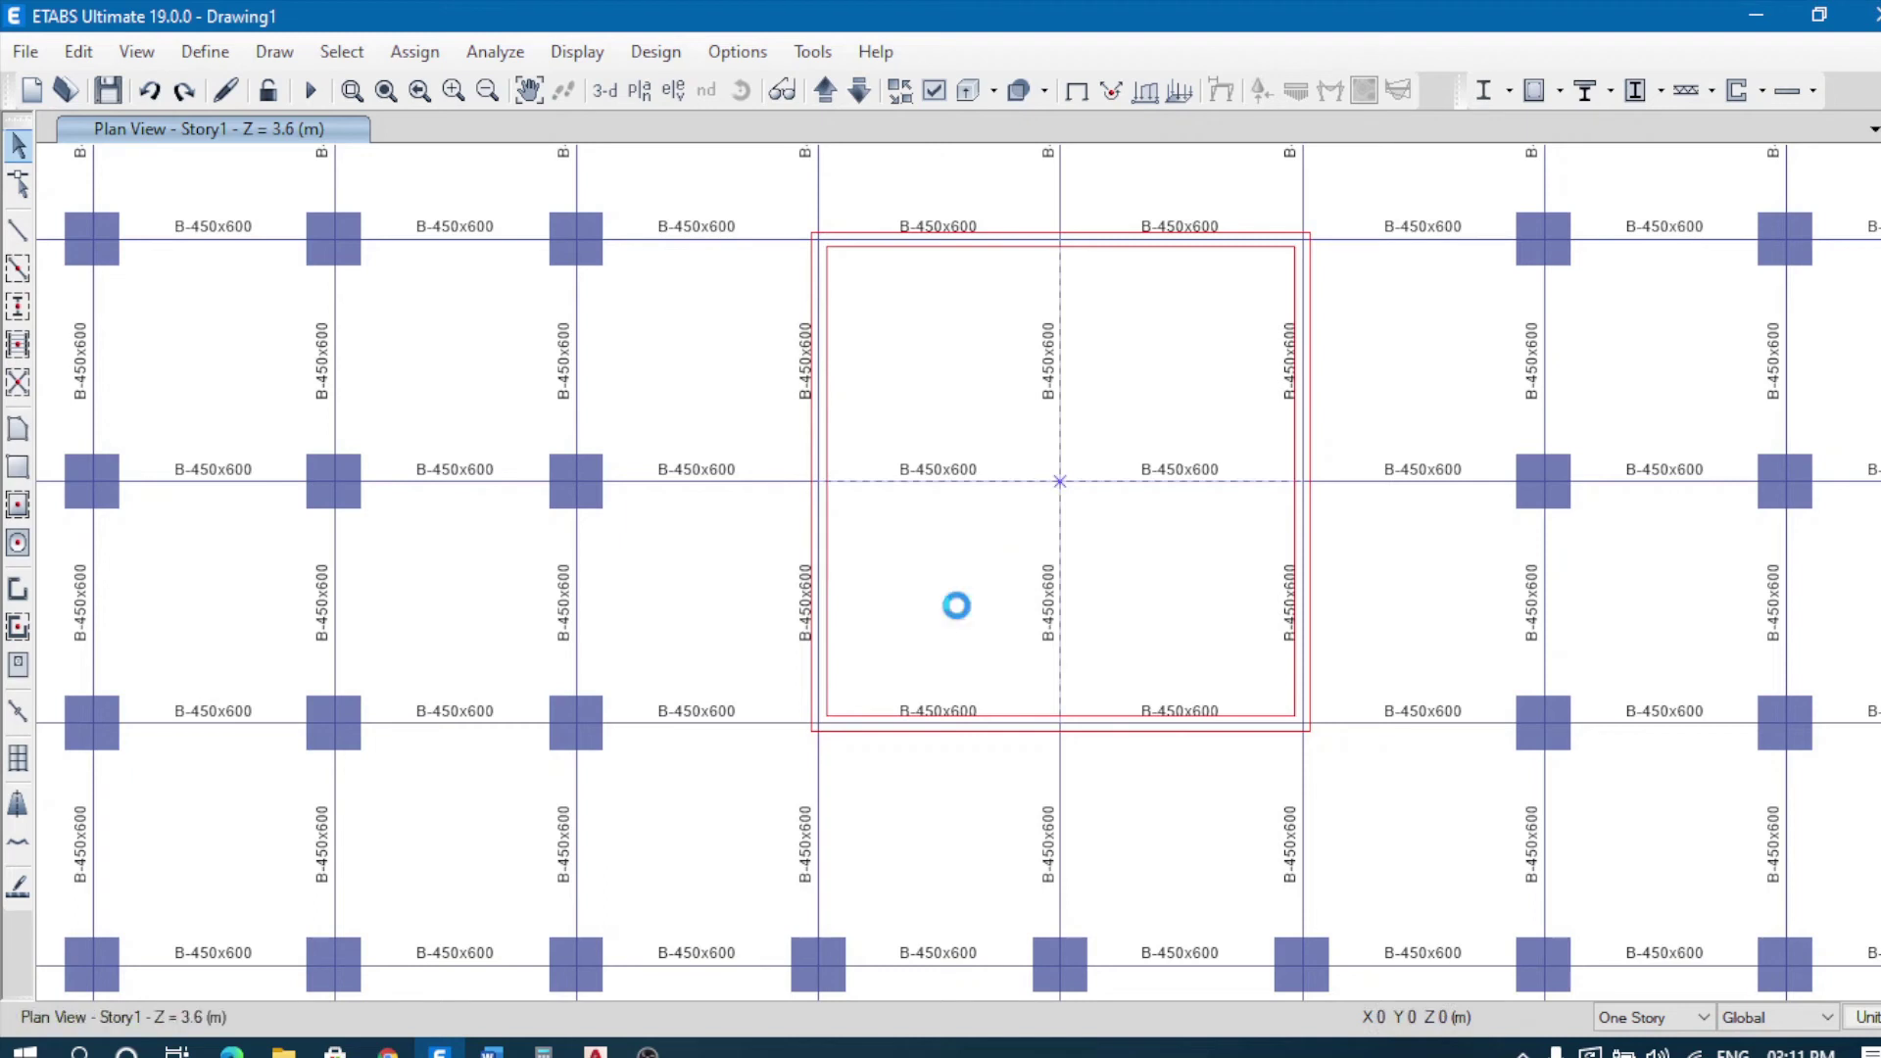
pyautogui.click(1301, 421)
pyautogui.press('Delete')
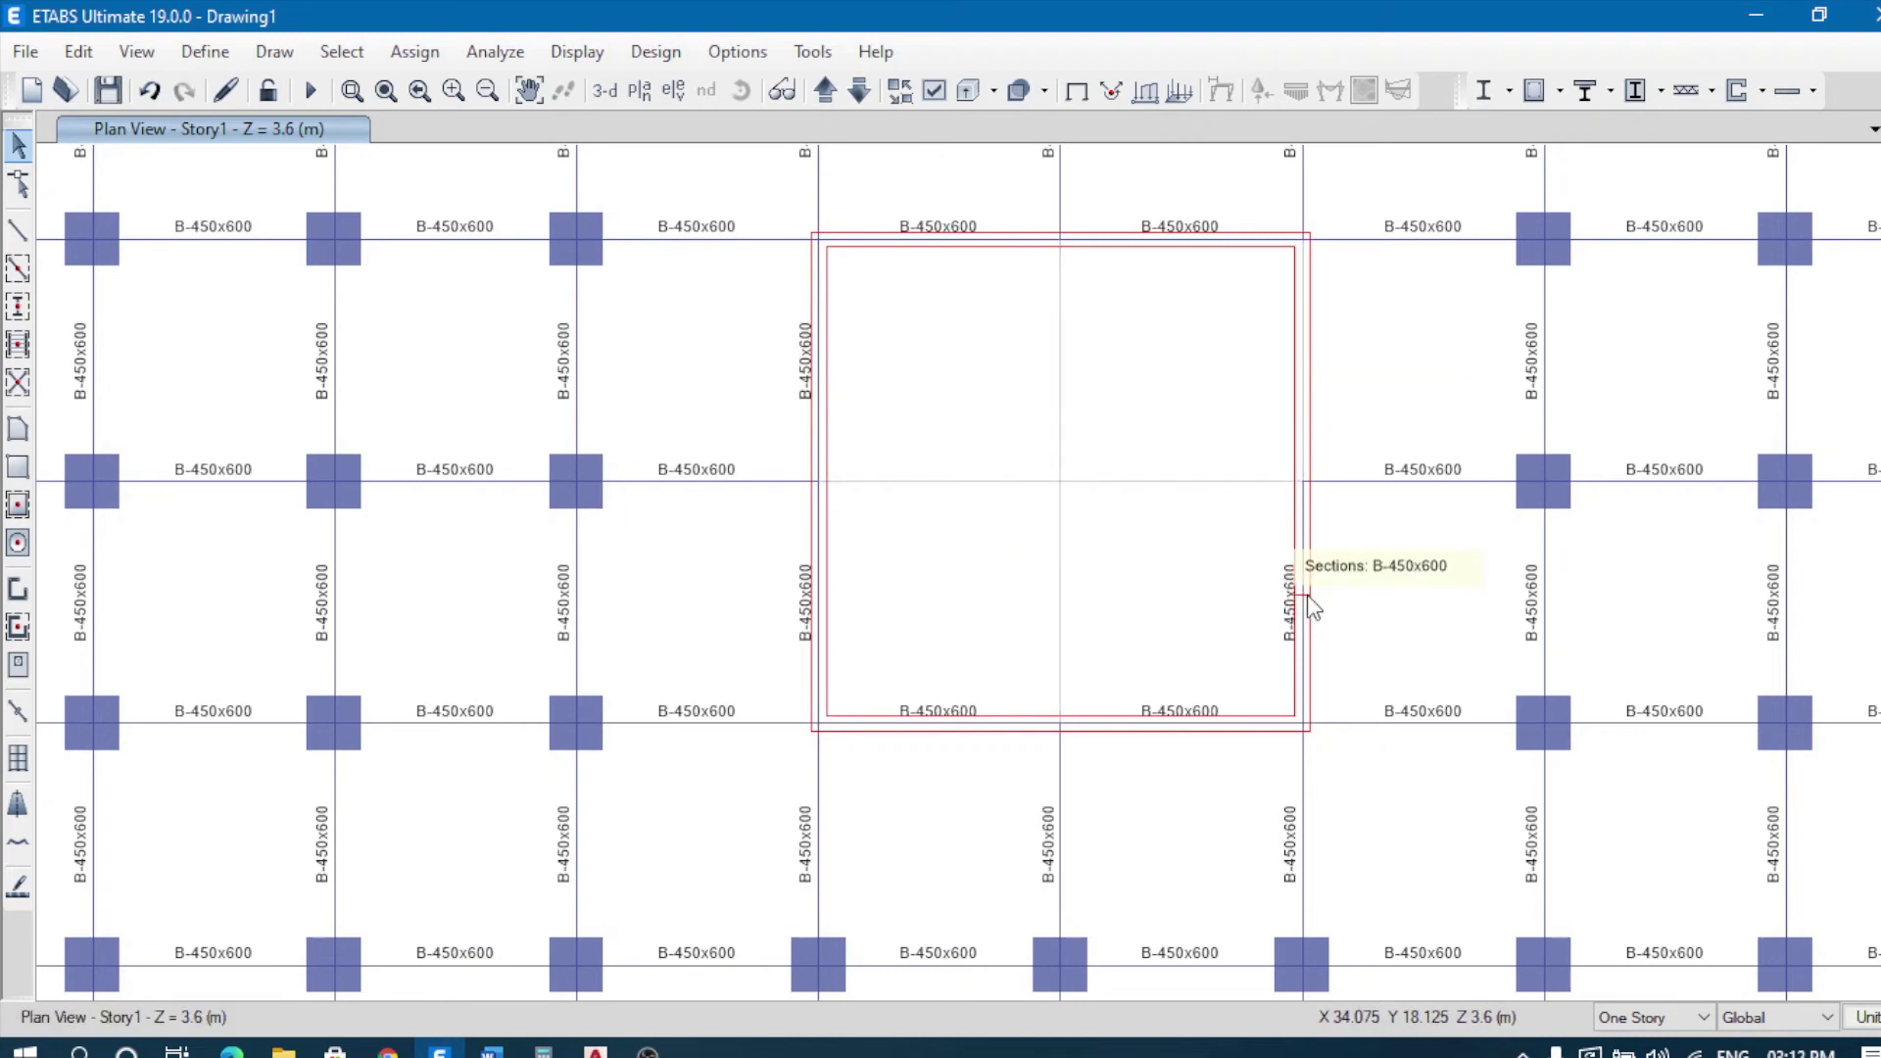
pyautogui.click(1291, 607)
pyautogui.press('Delete')
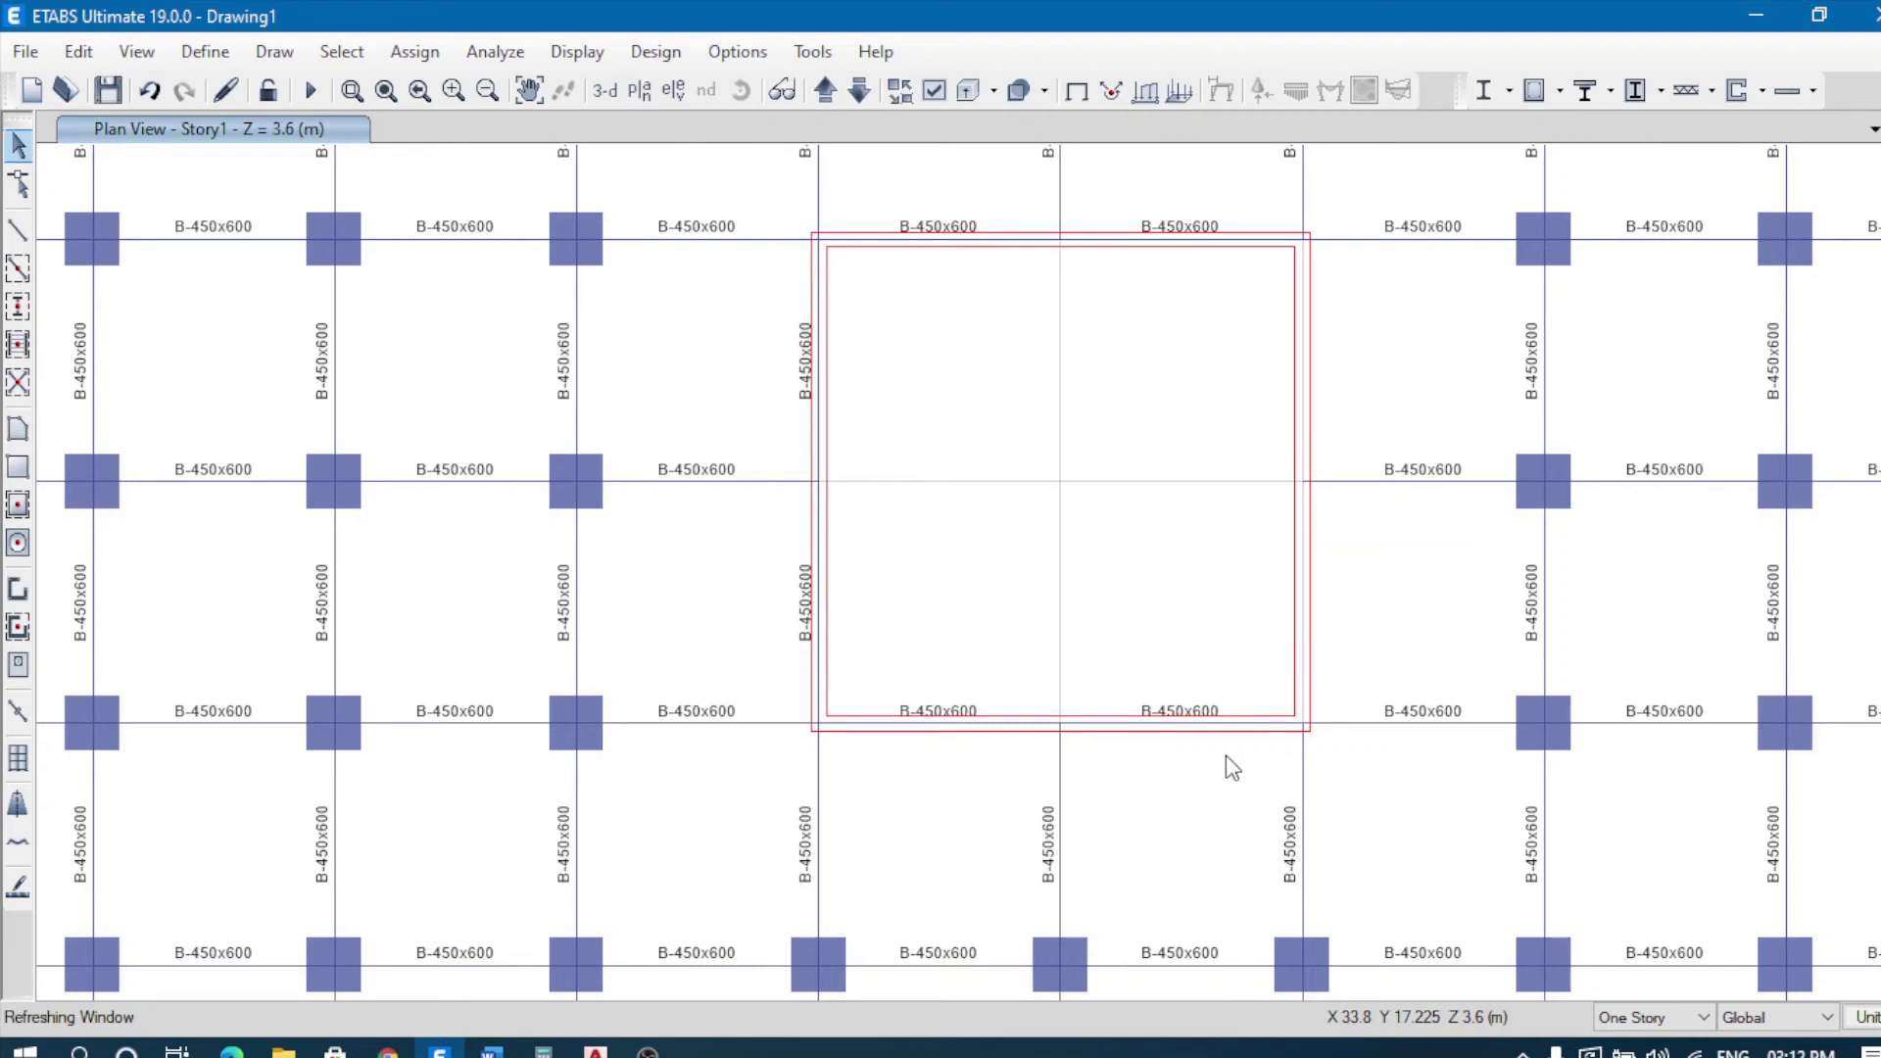
# Step: Delete the beams overlapping the core walls along grids 15, 7 and 14
pyautogui.click(1171, 730)
pyautogui.press('Delete')
pyautogui.click(1014, 727)
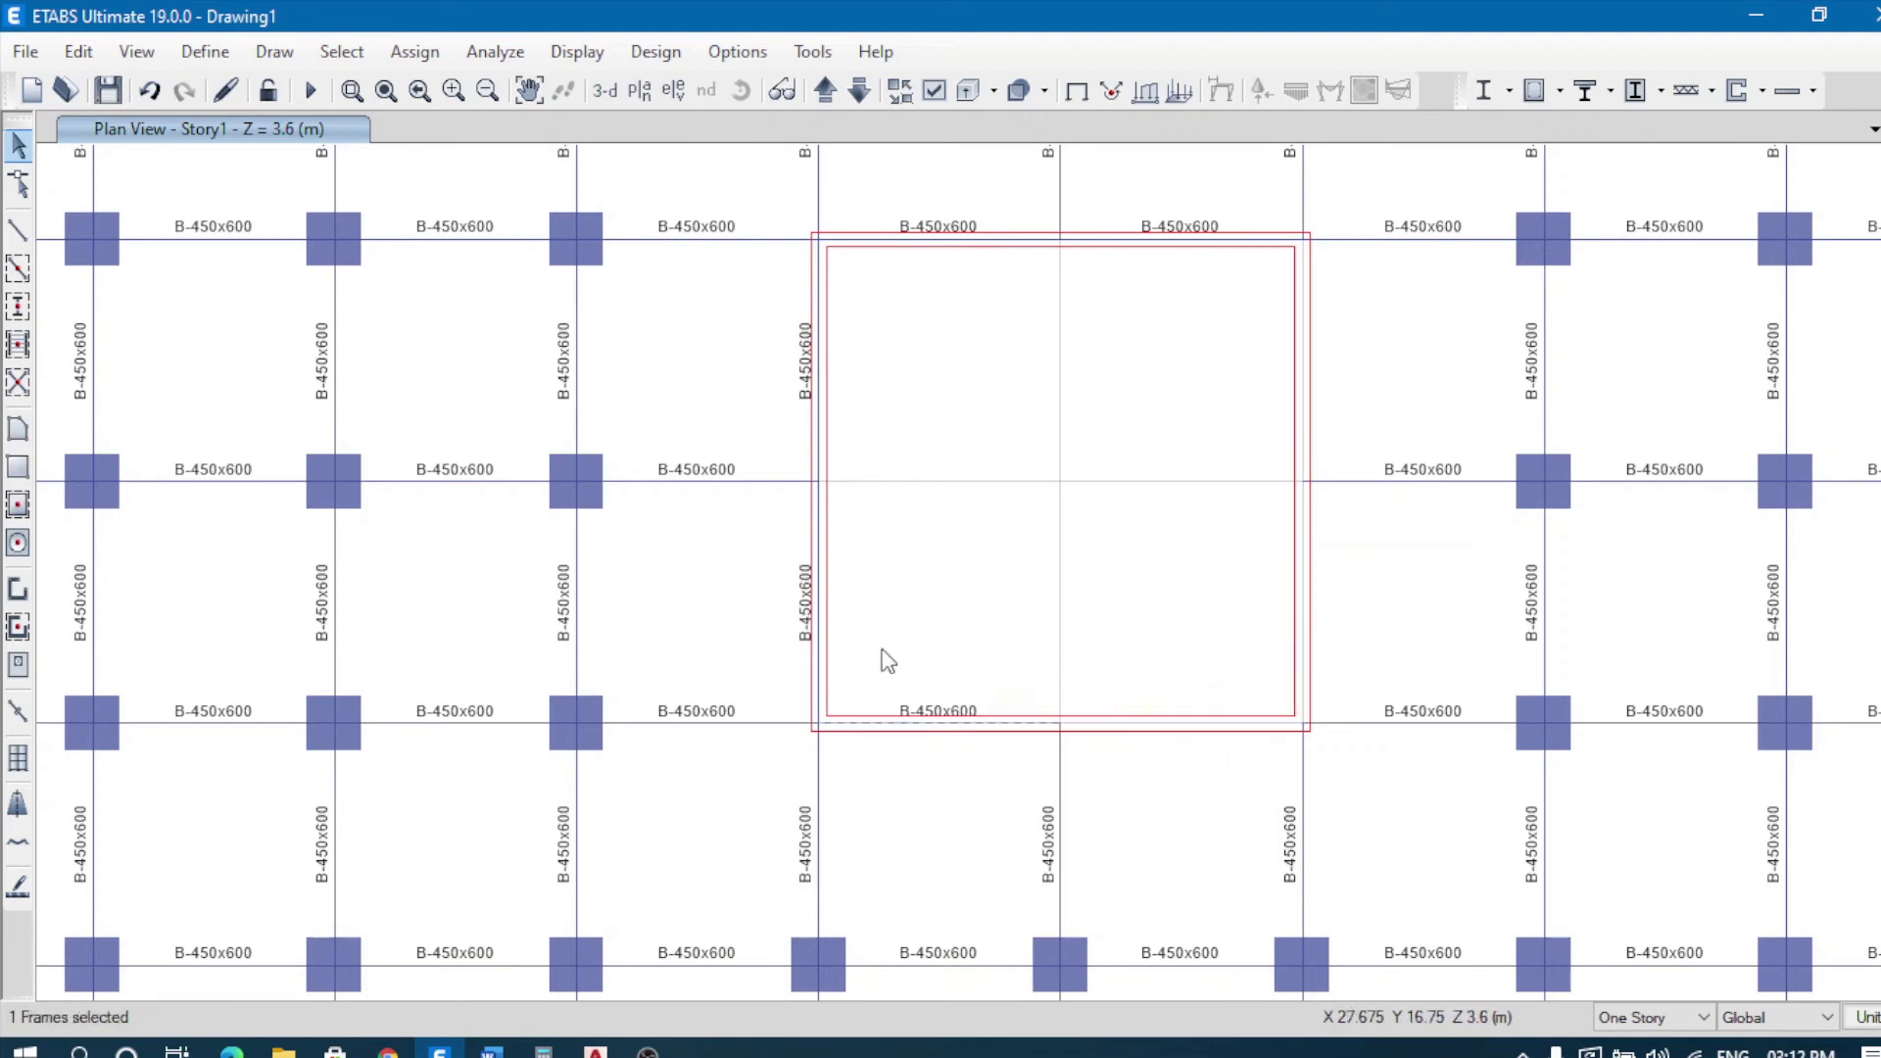
pyautogui.click(823, 601)
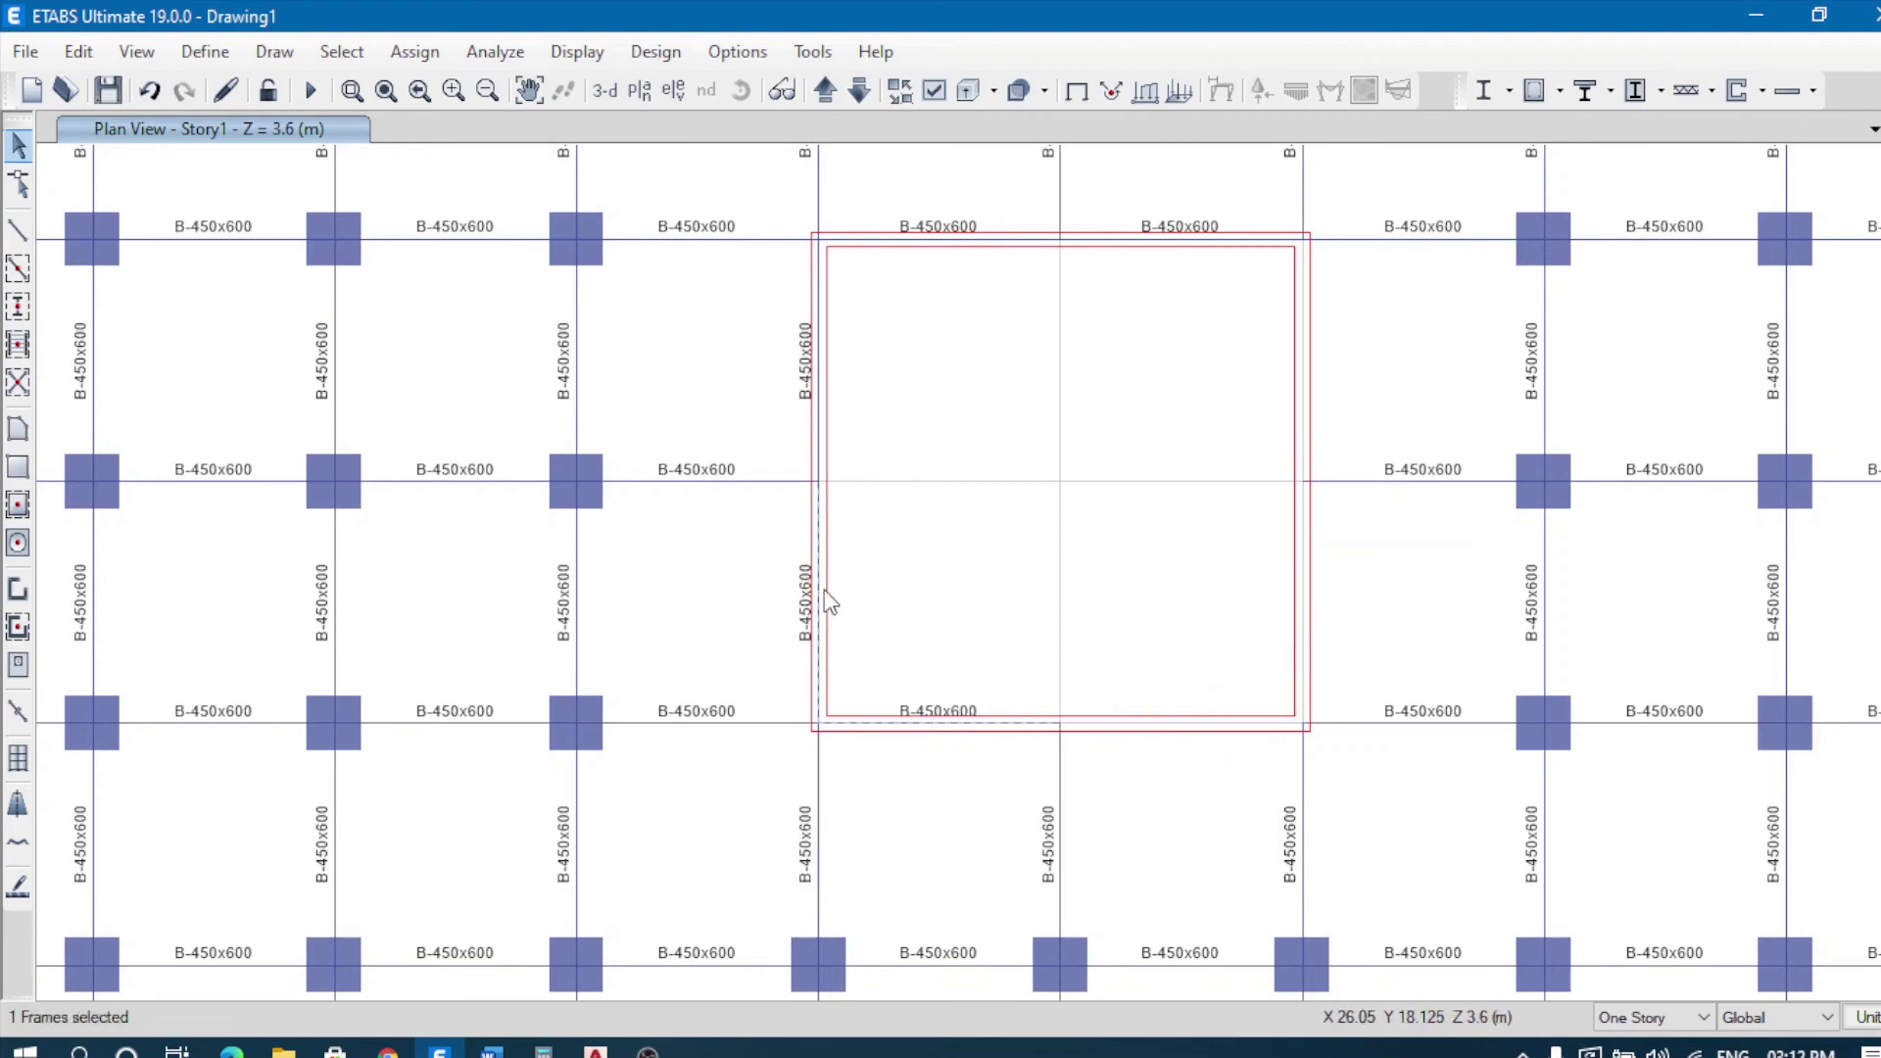
pyautogui.click(812, 386)
pyautogui.click(990, 242)
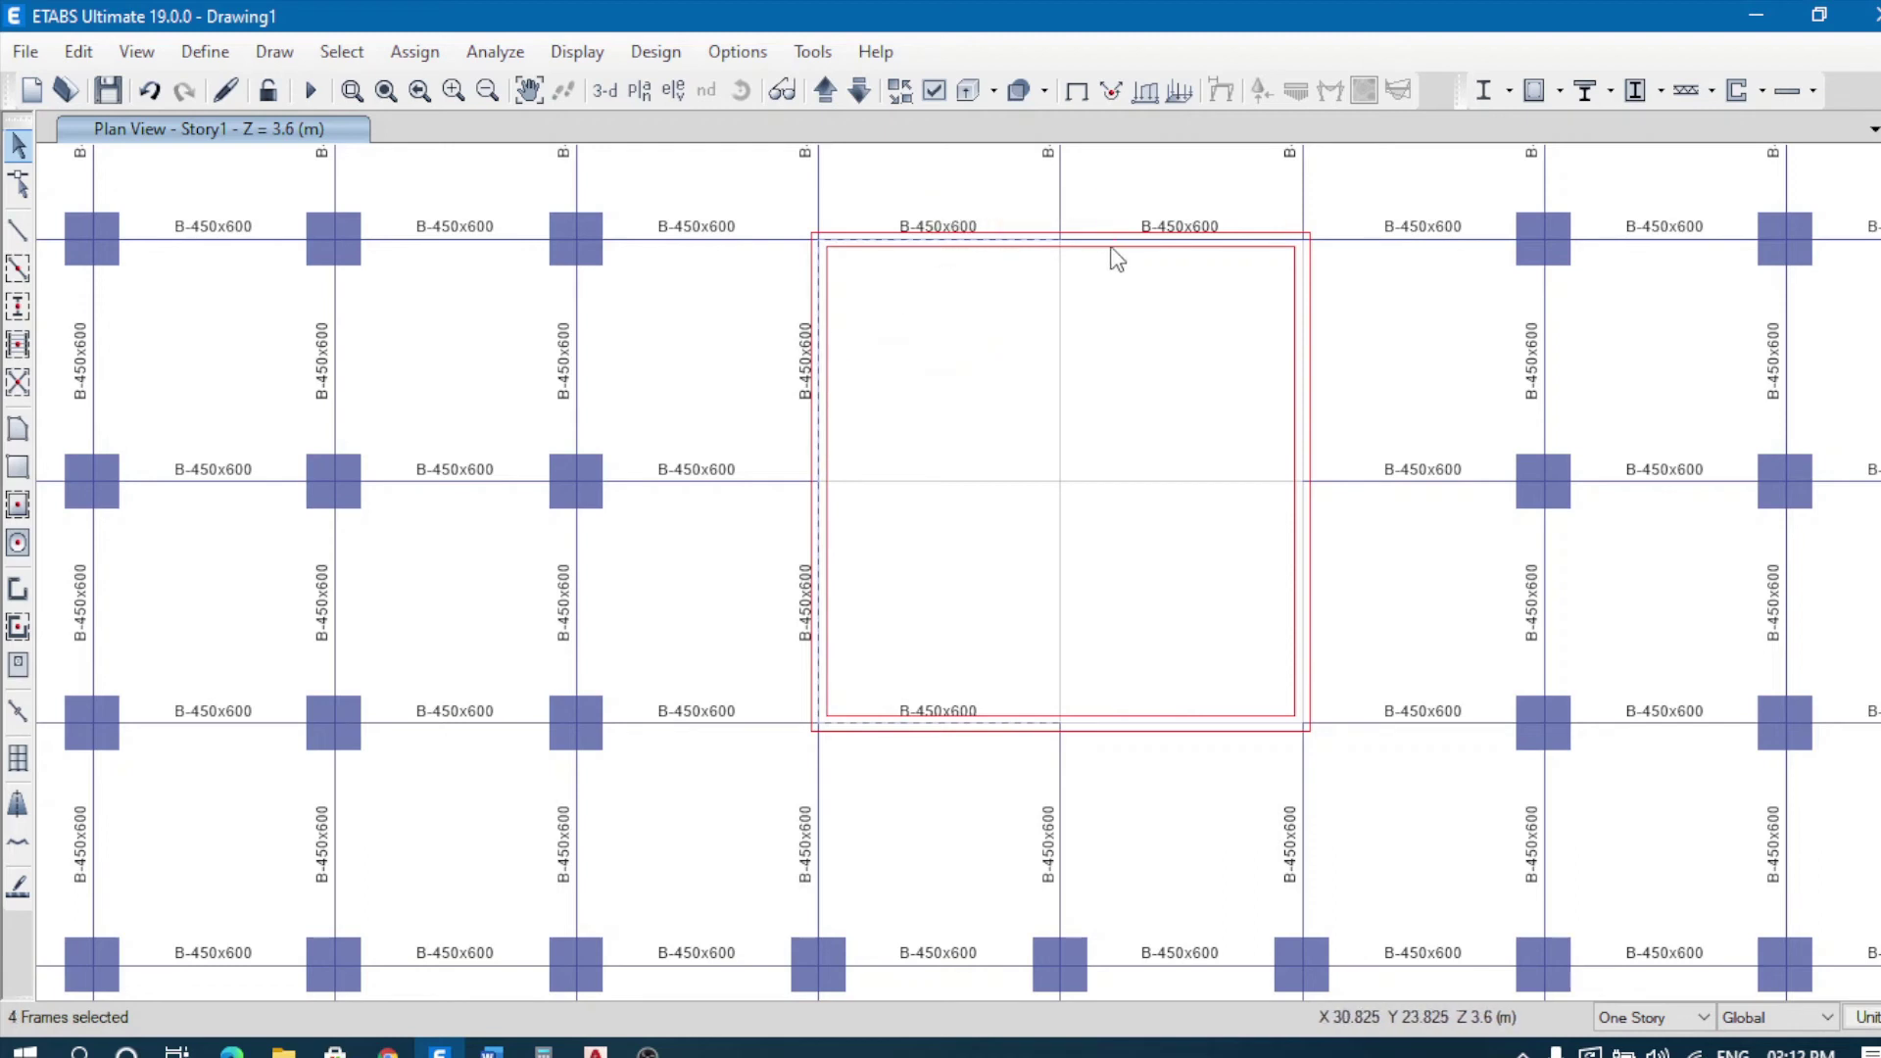
pyautogui.press('Delete')
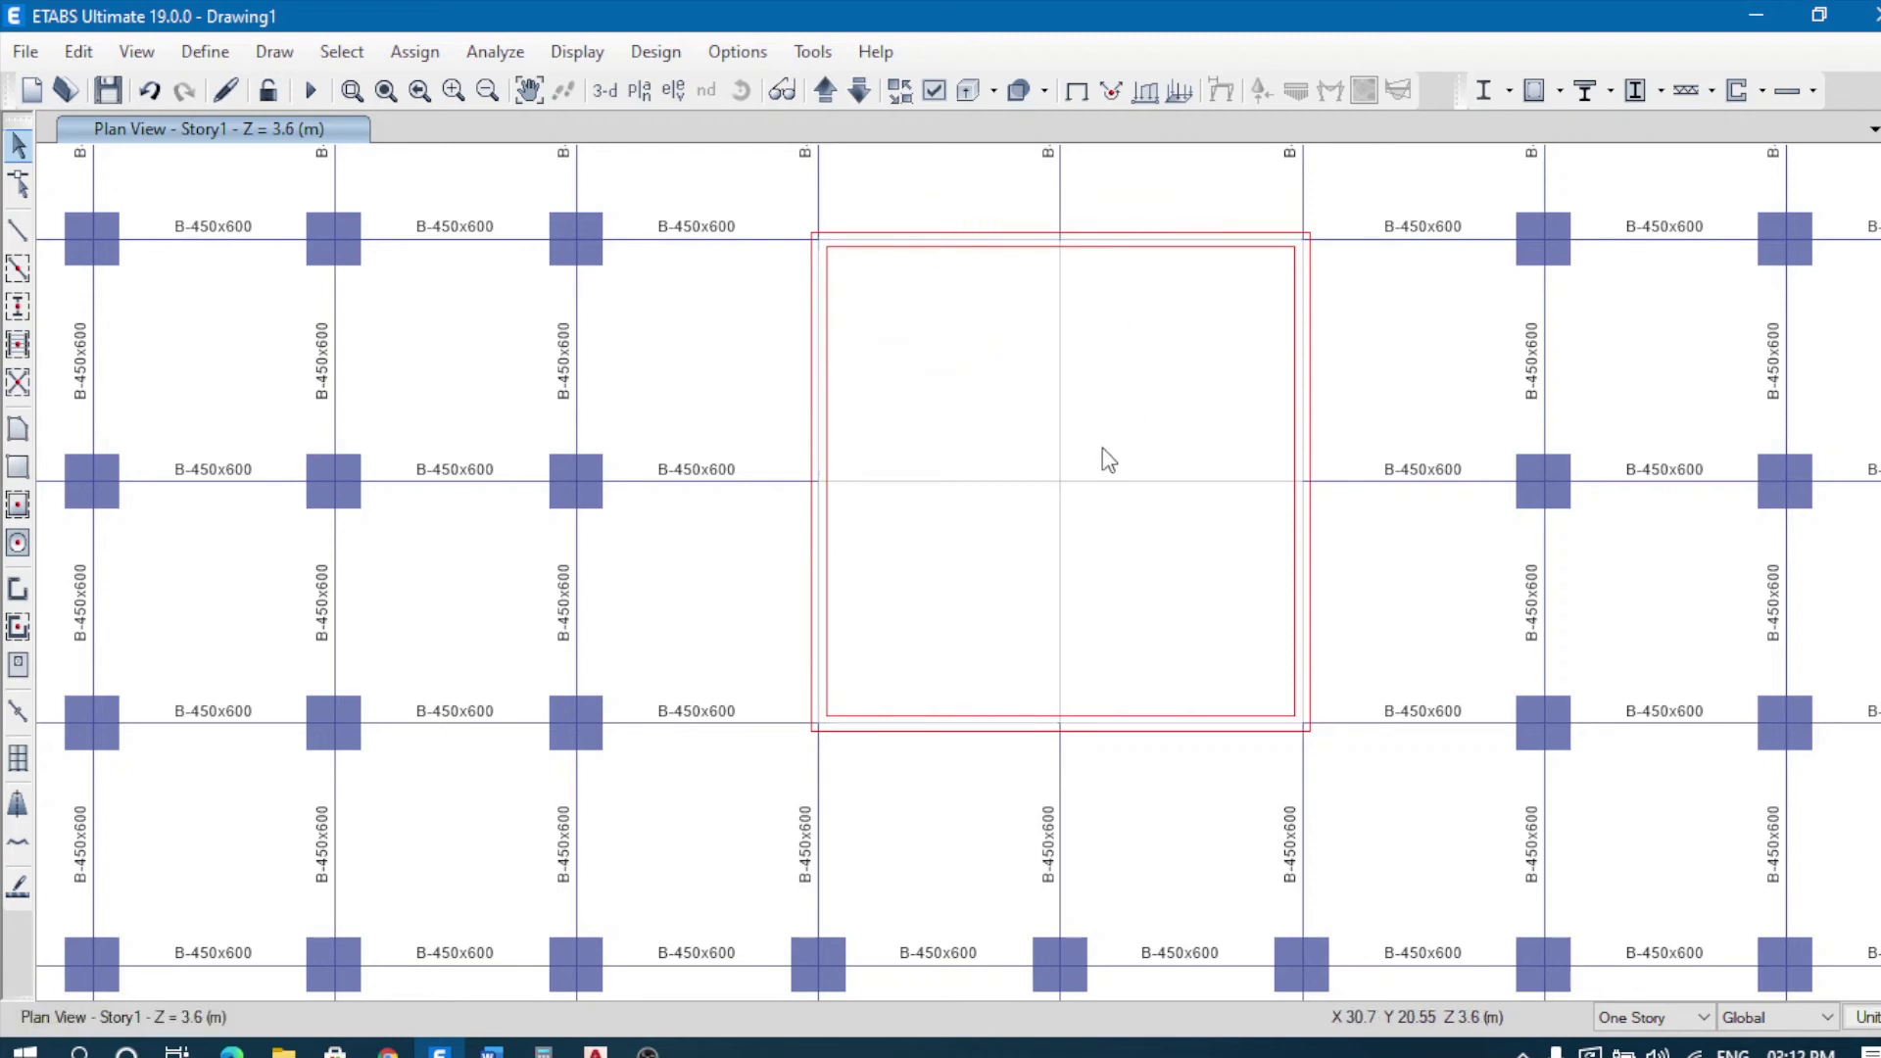
# Step: Quick-draw Slab-150 floors by grid bay in the row between grids 17 and 18 on Story1
pyautogui.scroll(-4, 1102, 448)
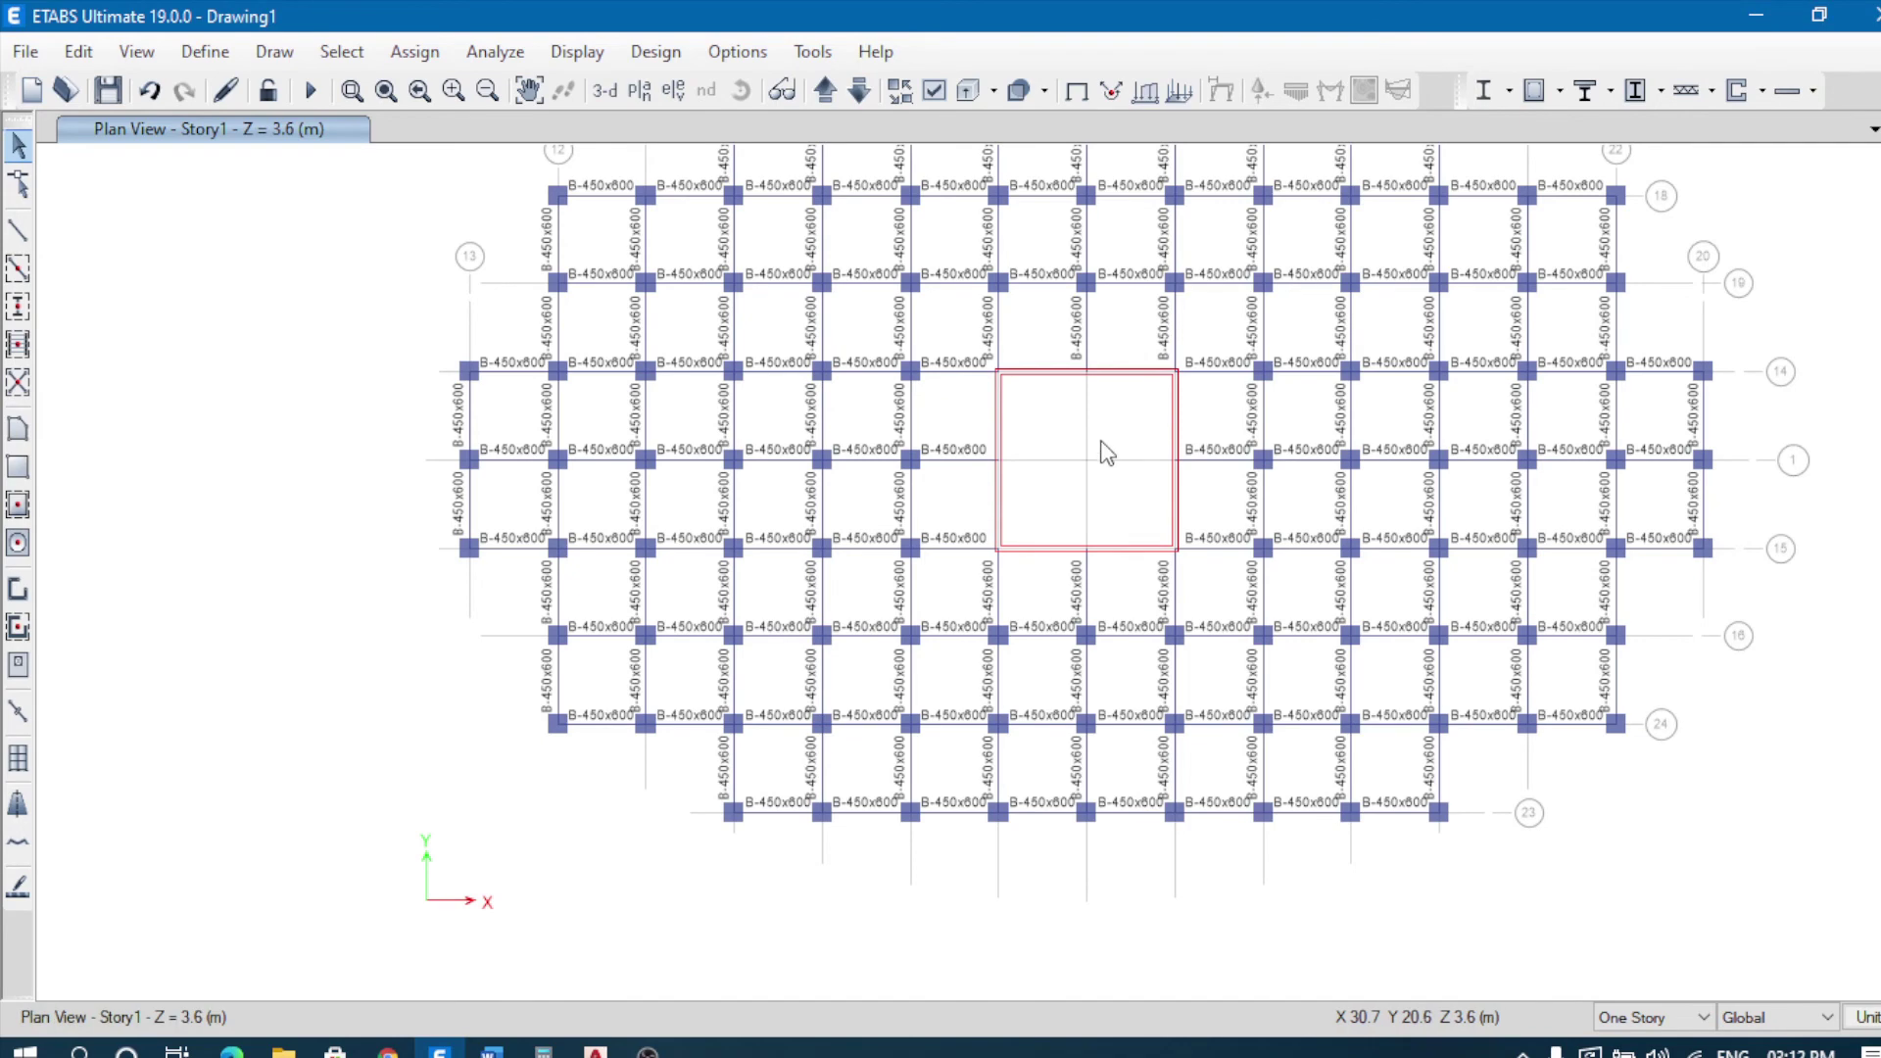
pyautogui.scroll(4, 1075, 355)
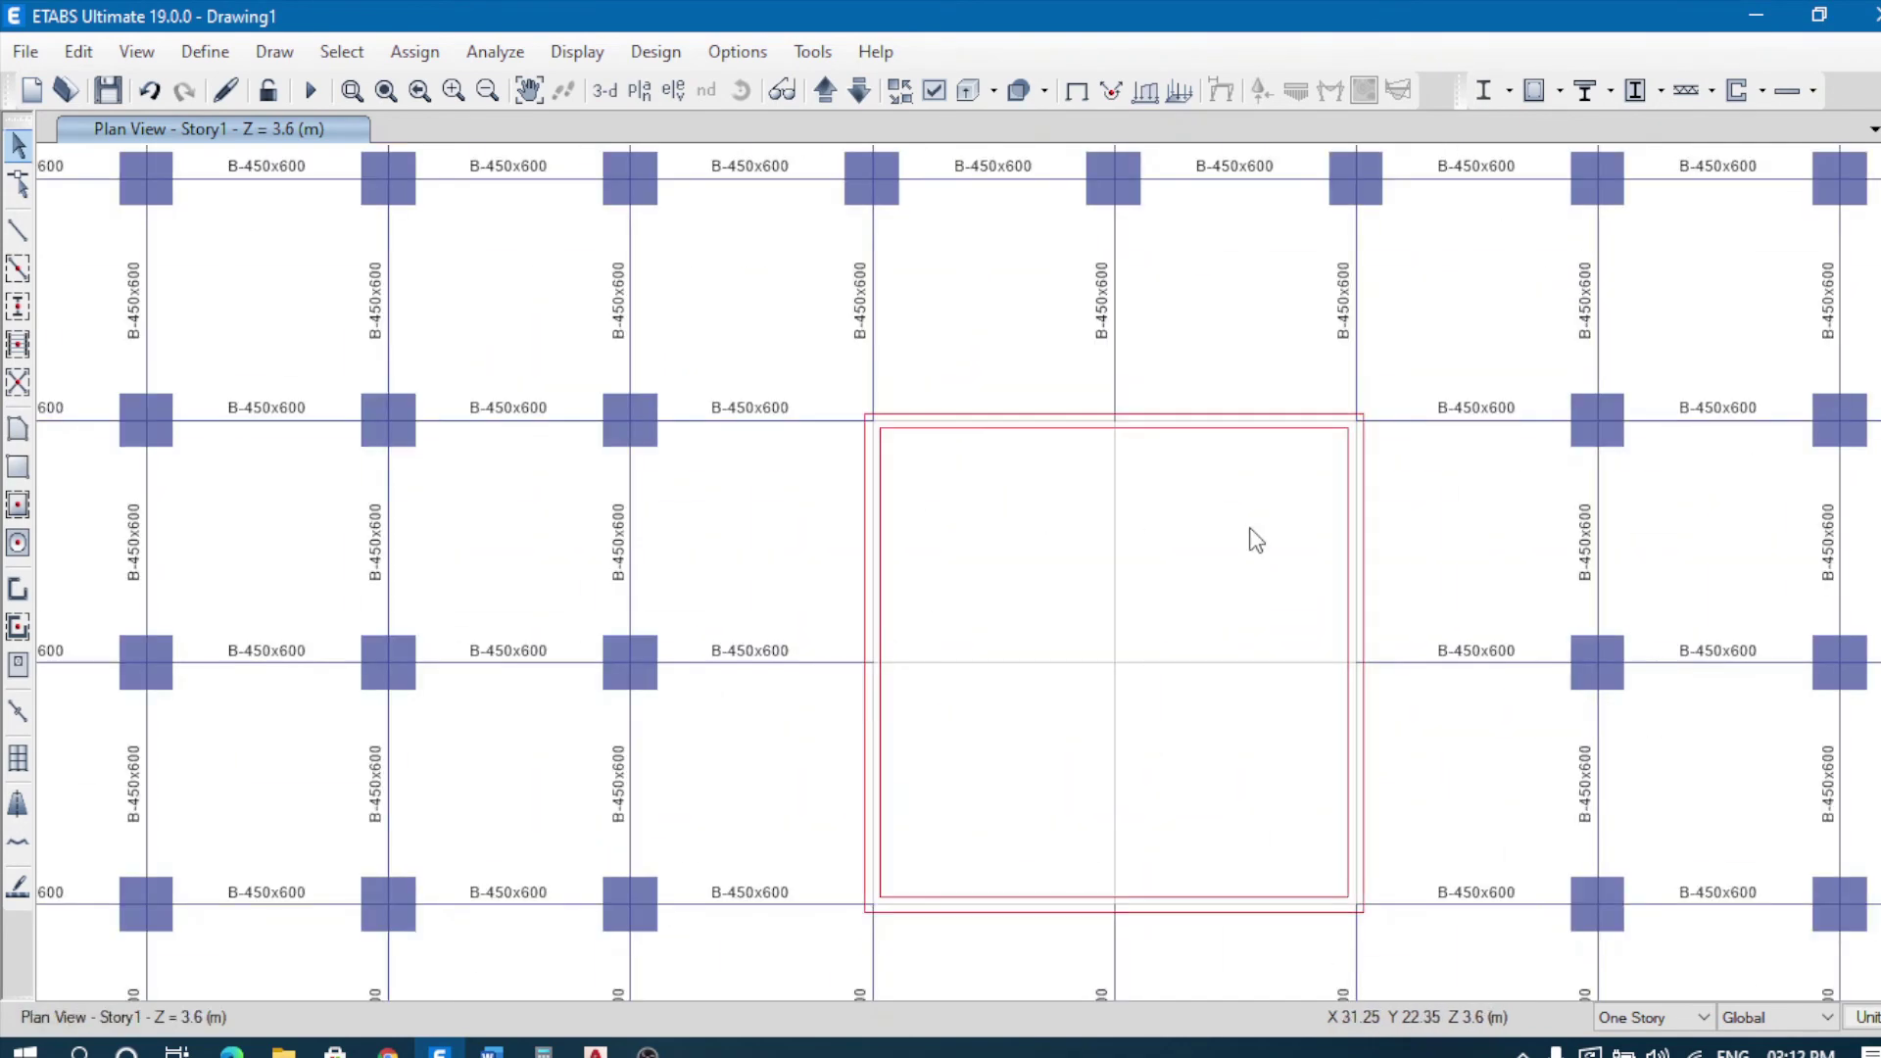
pyautogui.scroll(-4, 1052, 512)
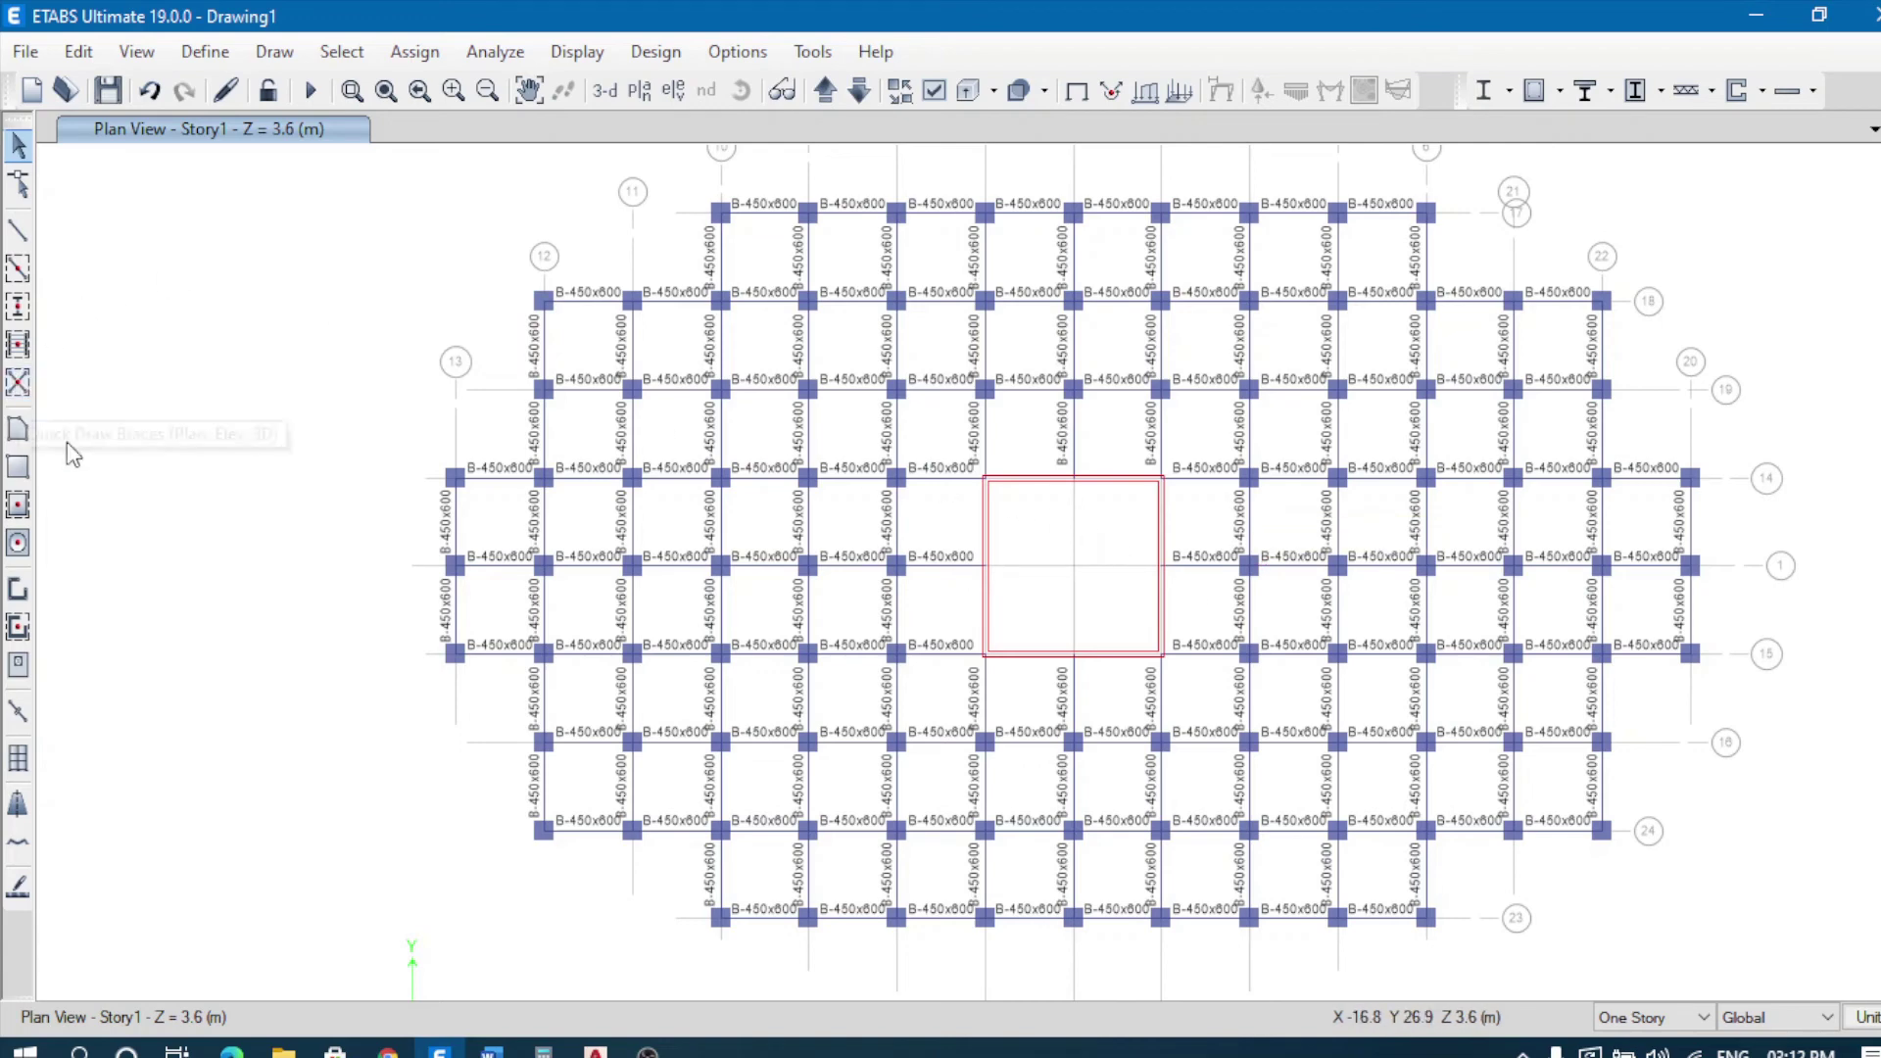
pyautogui.click(17, 504)
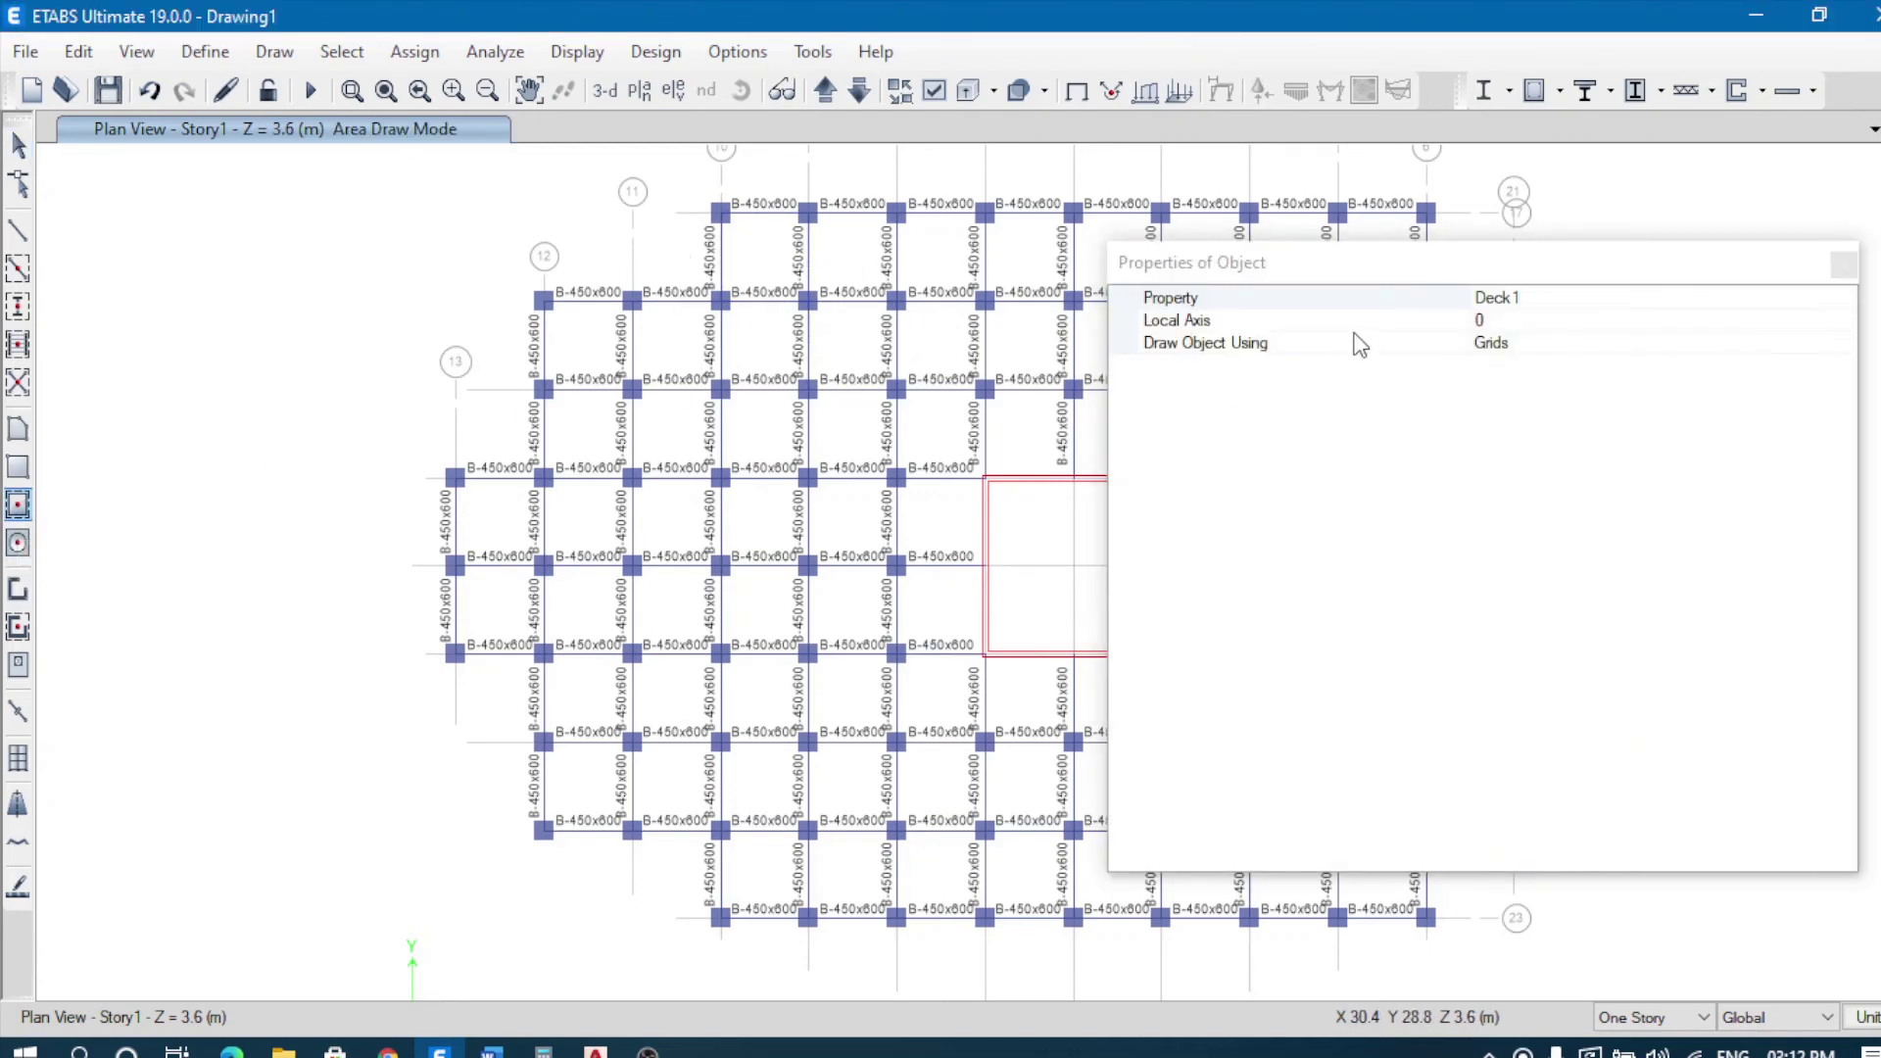
pyautogui.click(1663, 296)
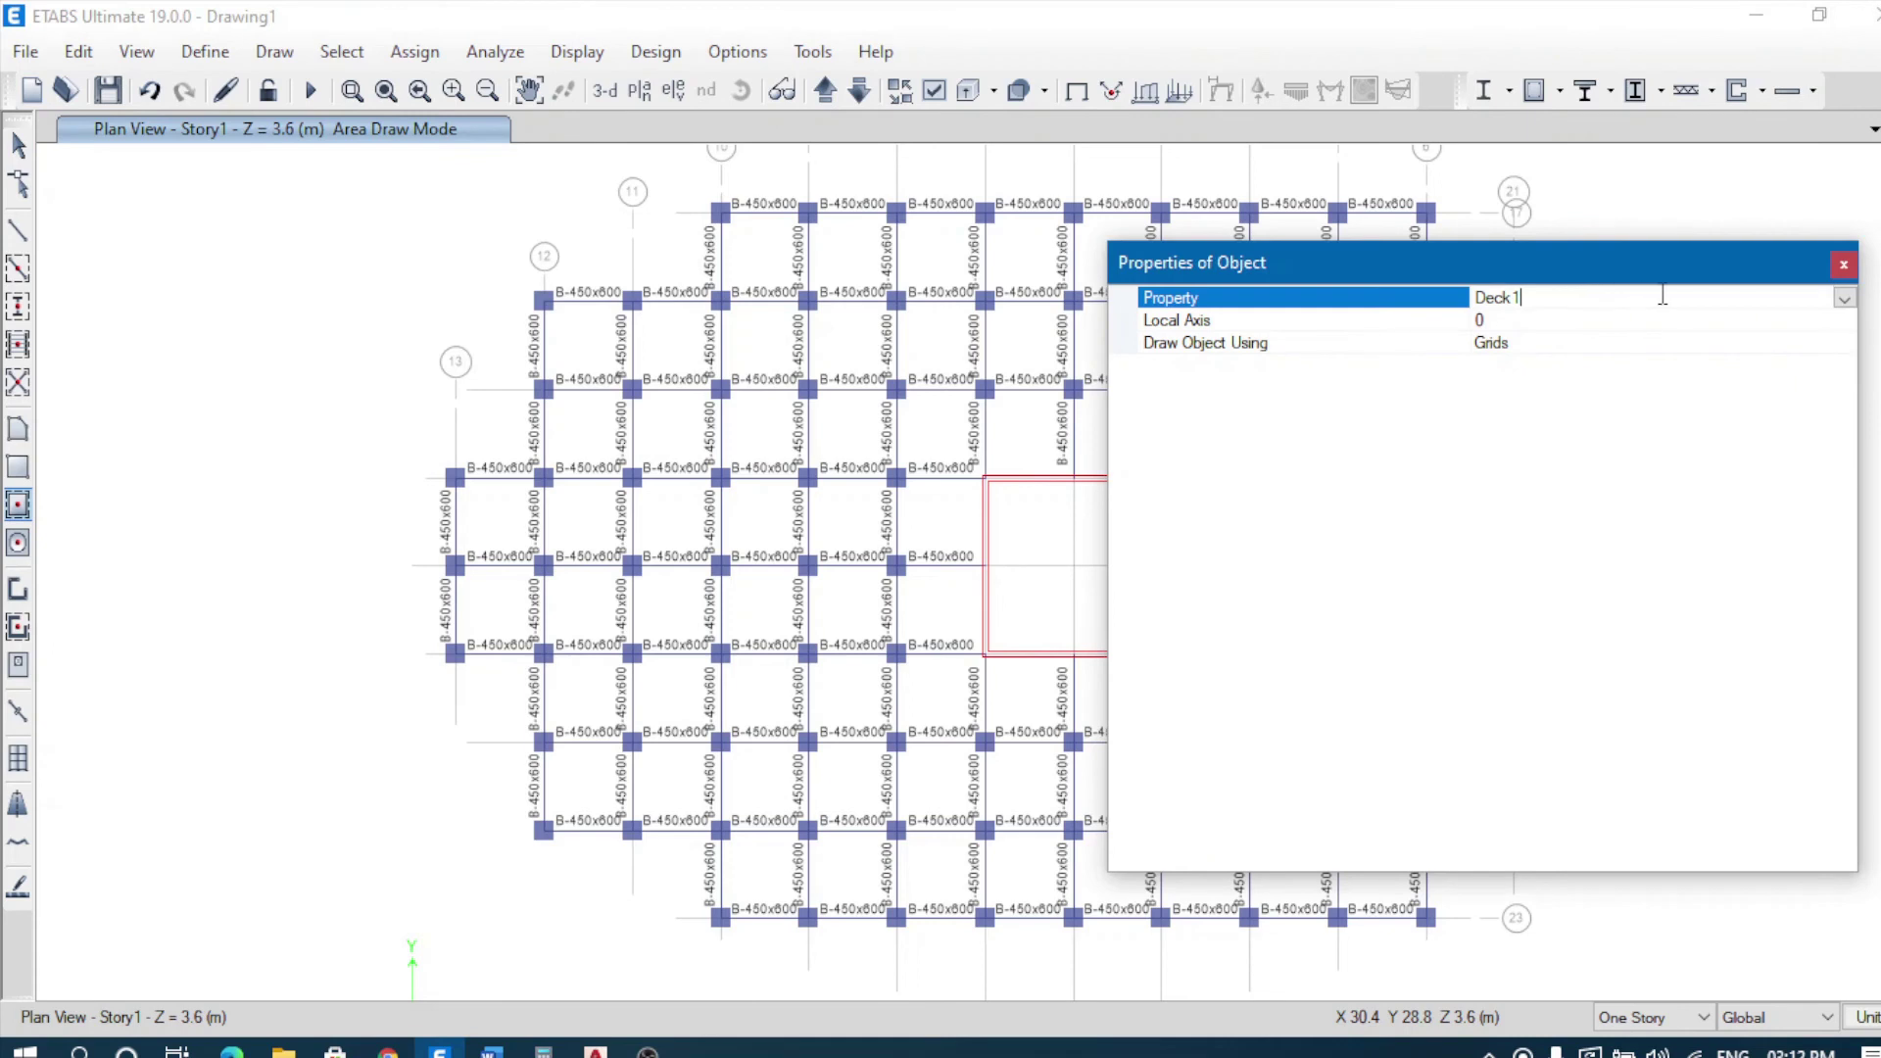
pyautogui.click(1844, 297)
pyautogui.click(1553, 380)
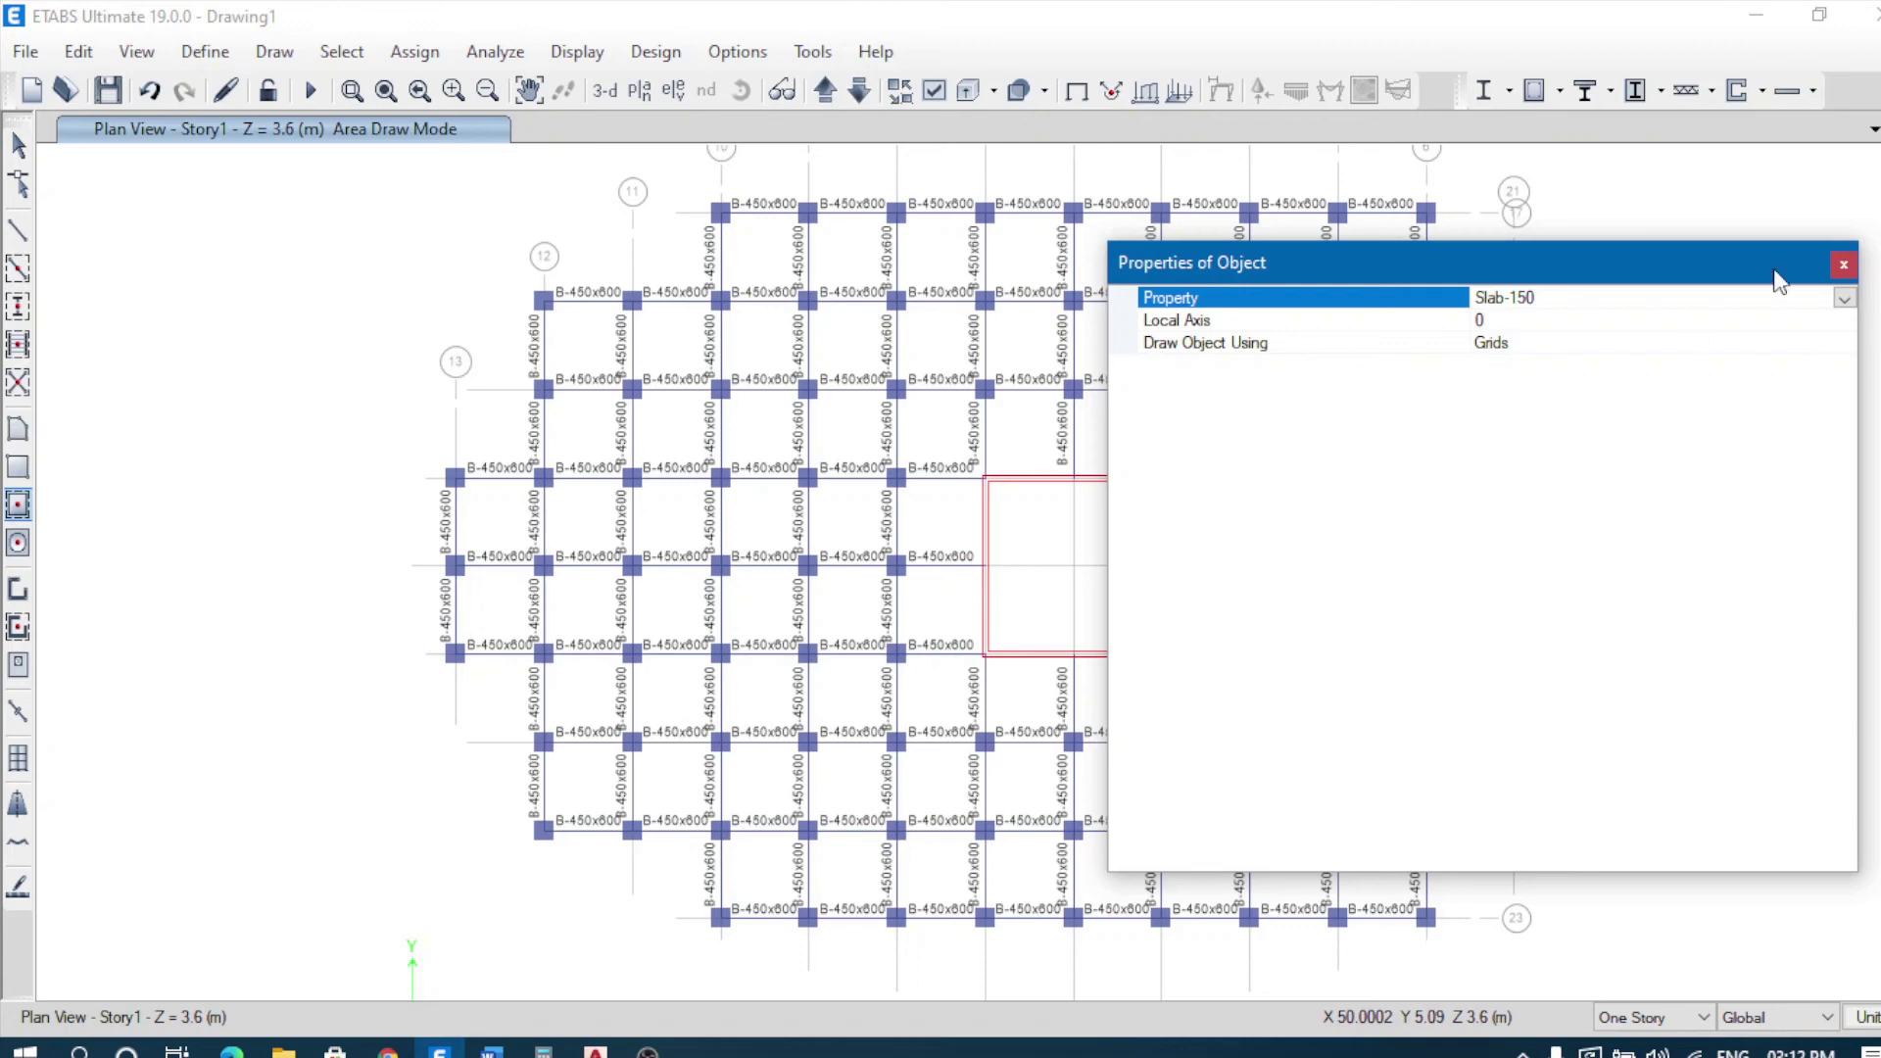
pyautogui.hotkey('alt', 'Tab')
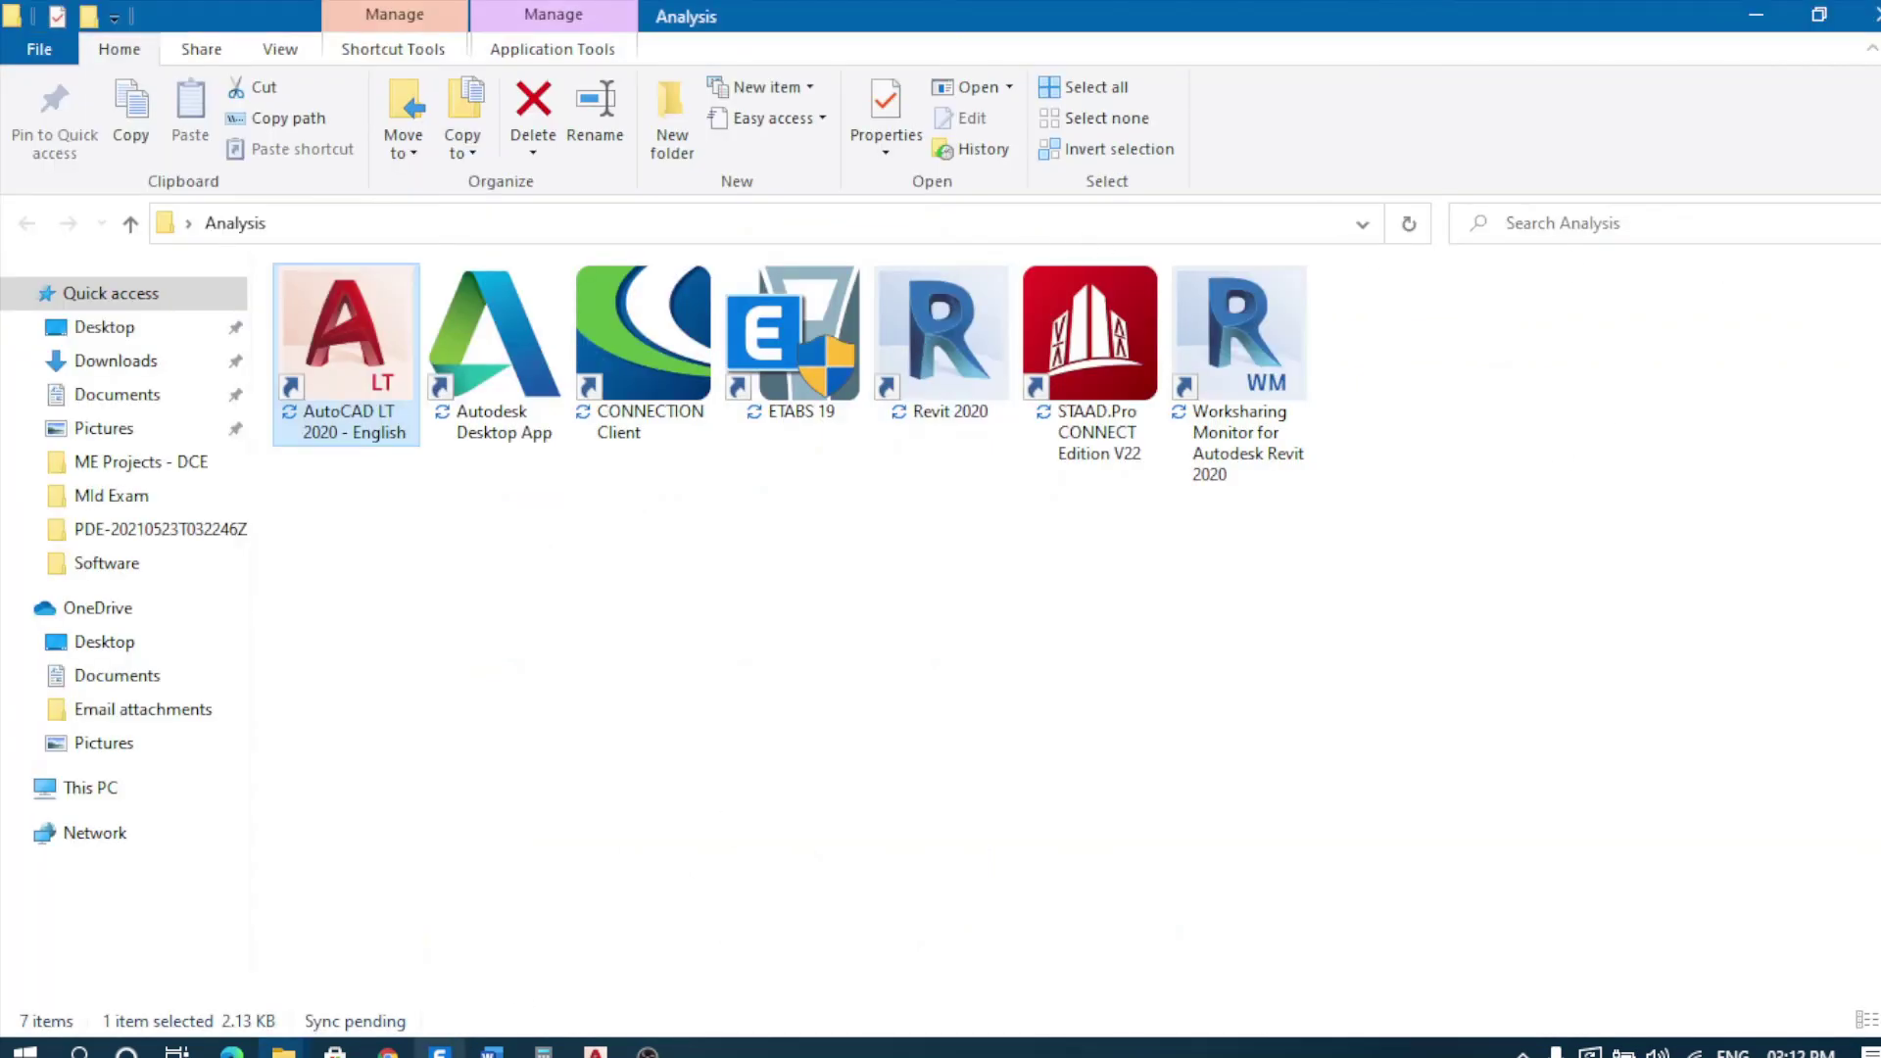
pyautogui.hotkey('alt', 'Tab')
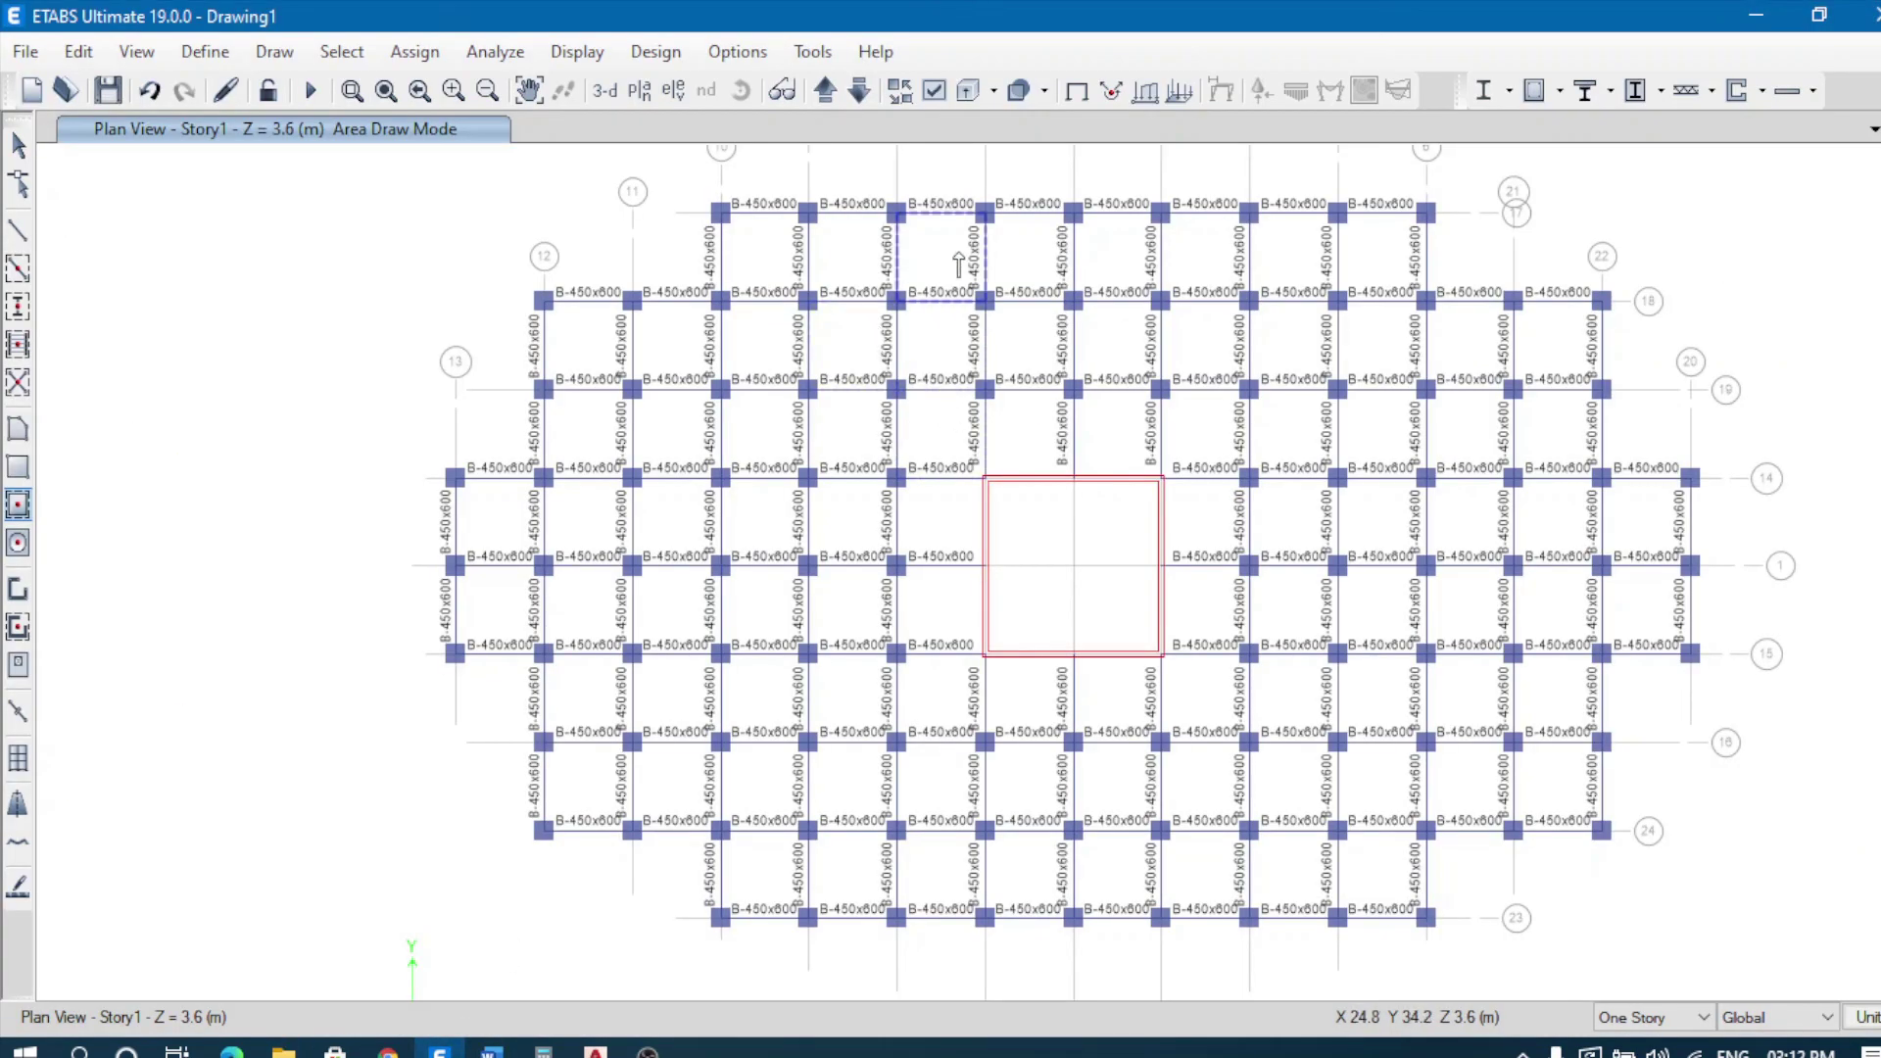
pyautogui.click(929, 267)
pyautogui.click(831, 260)
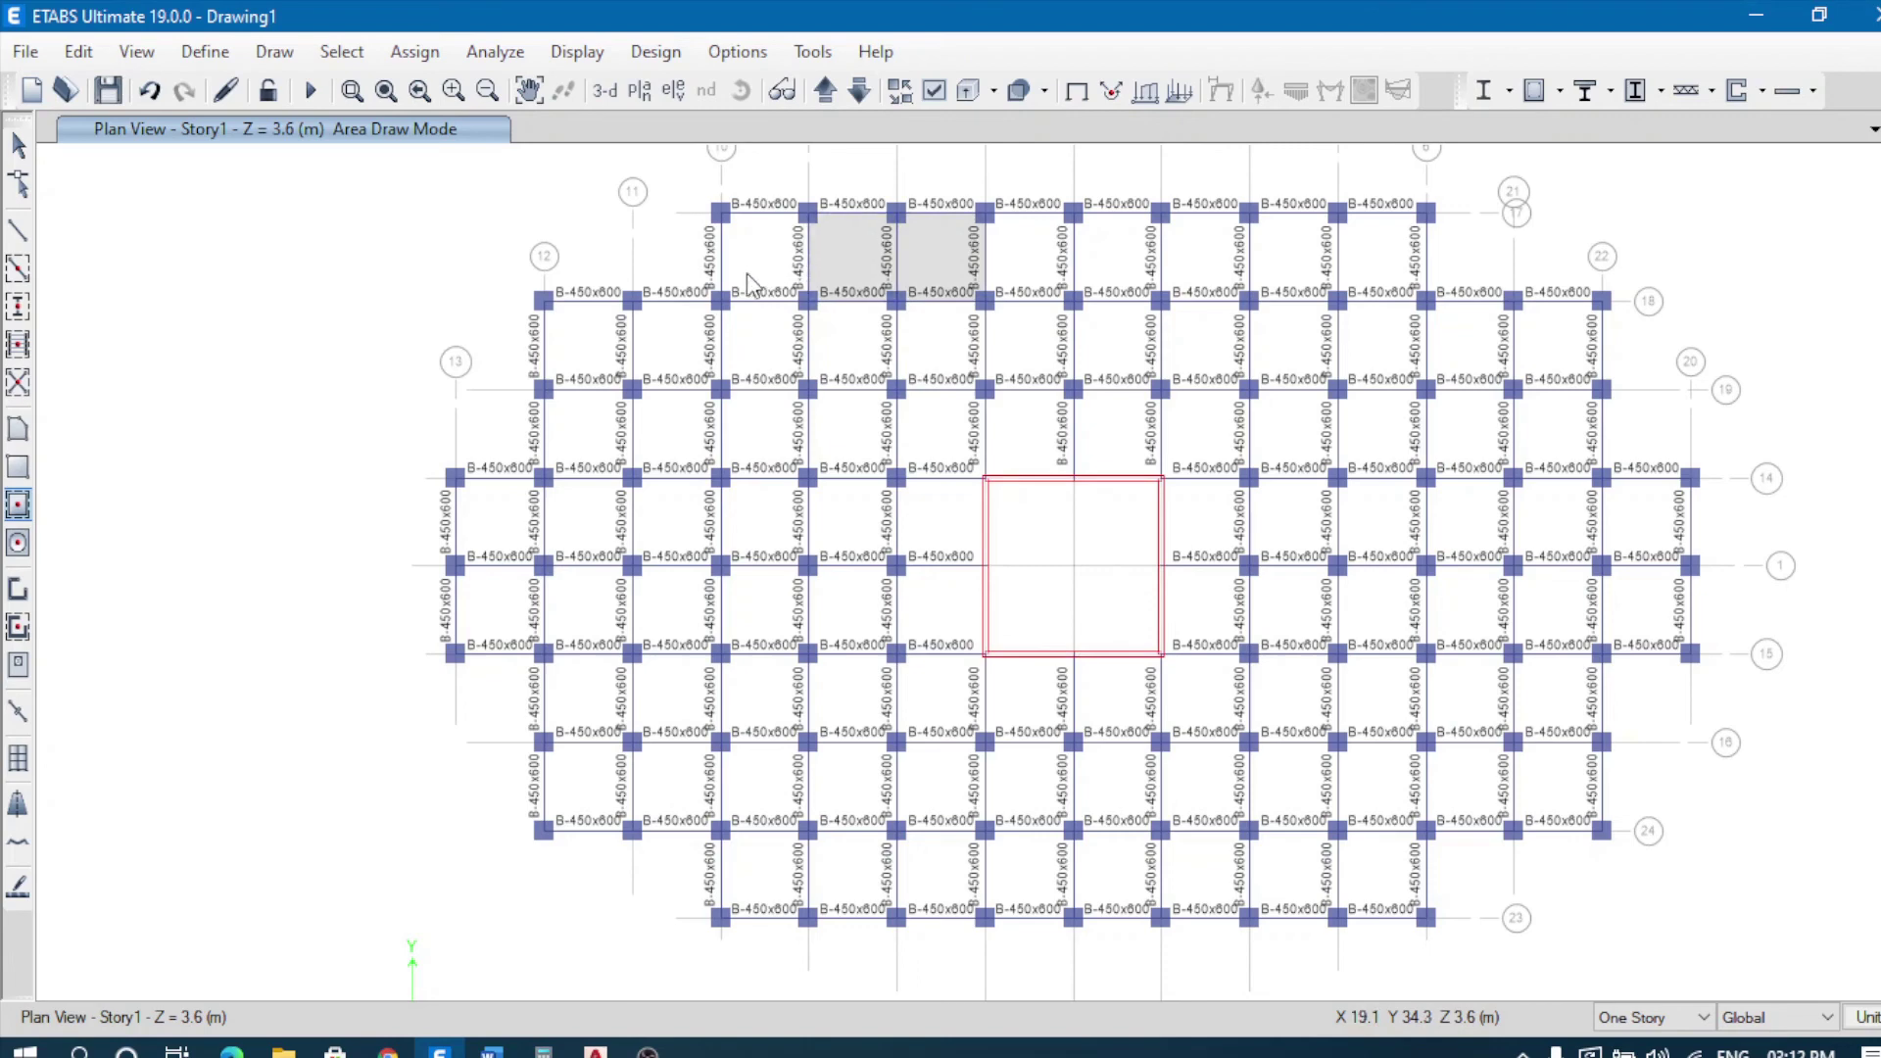
pyautogui.click(747, 273)
pyautogui.click(1128, 268)
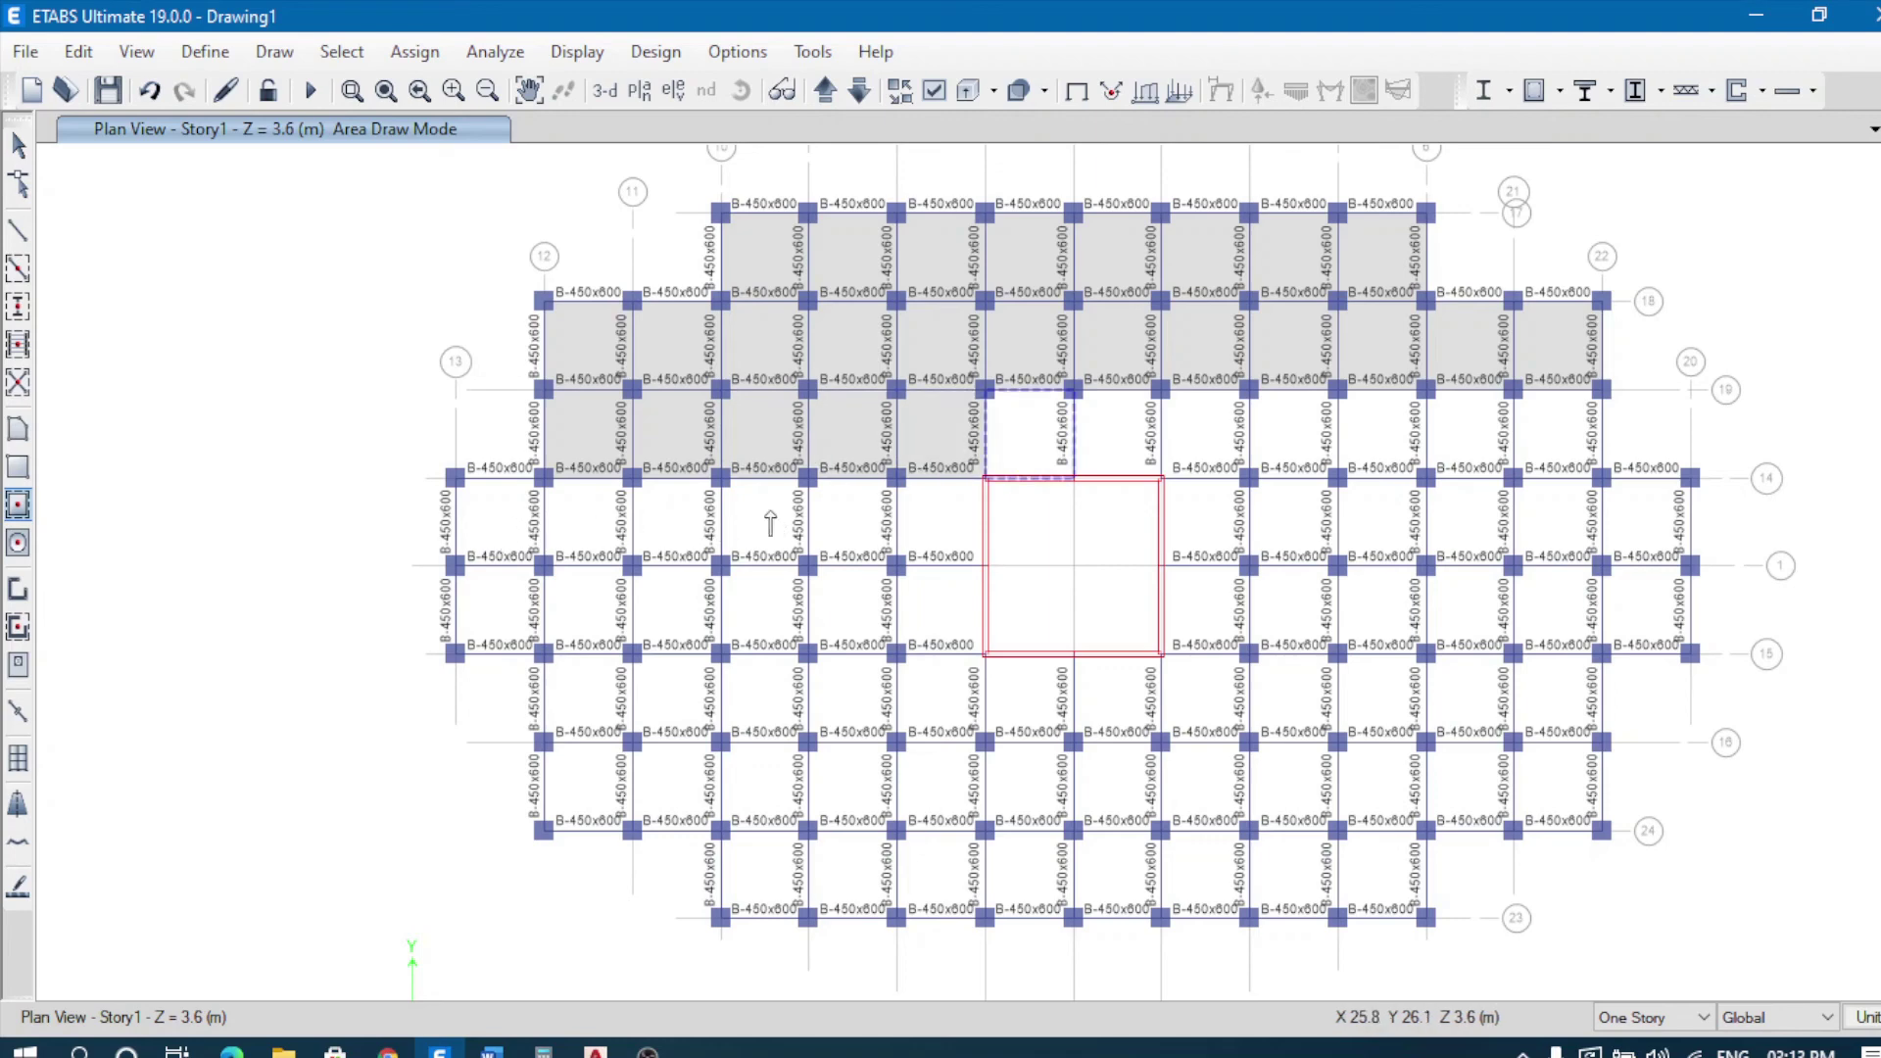
# Step: Fill the remaining grid bays around the core walls with Slab-150 floors, leaving the core interior open
pyautogui.click(1147, 560)
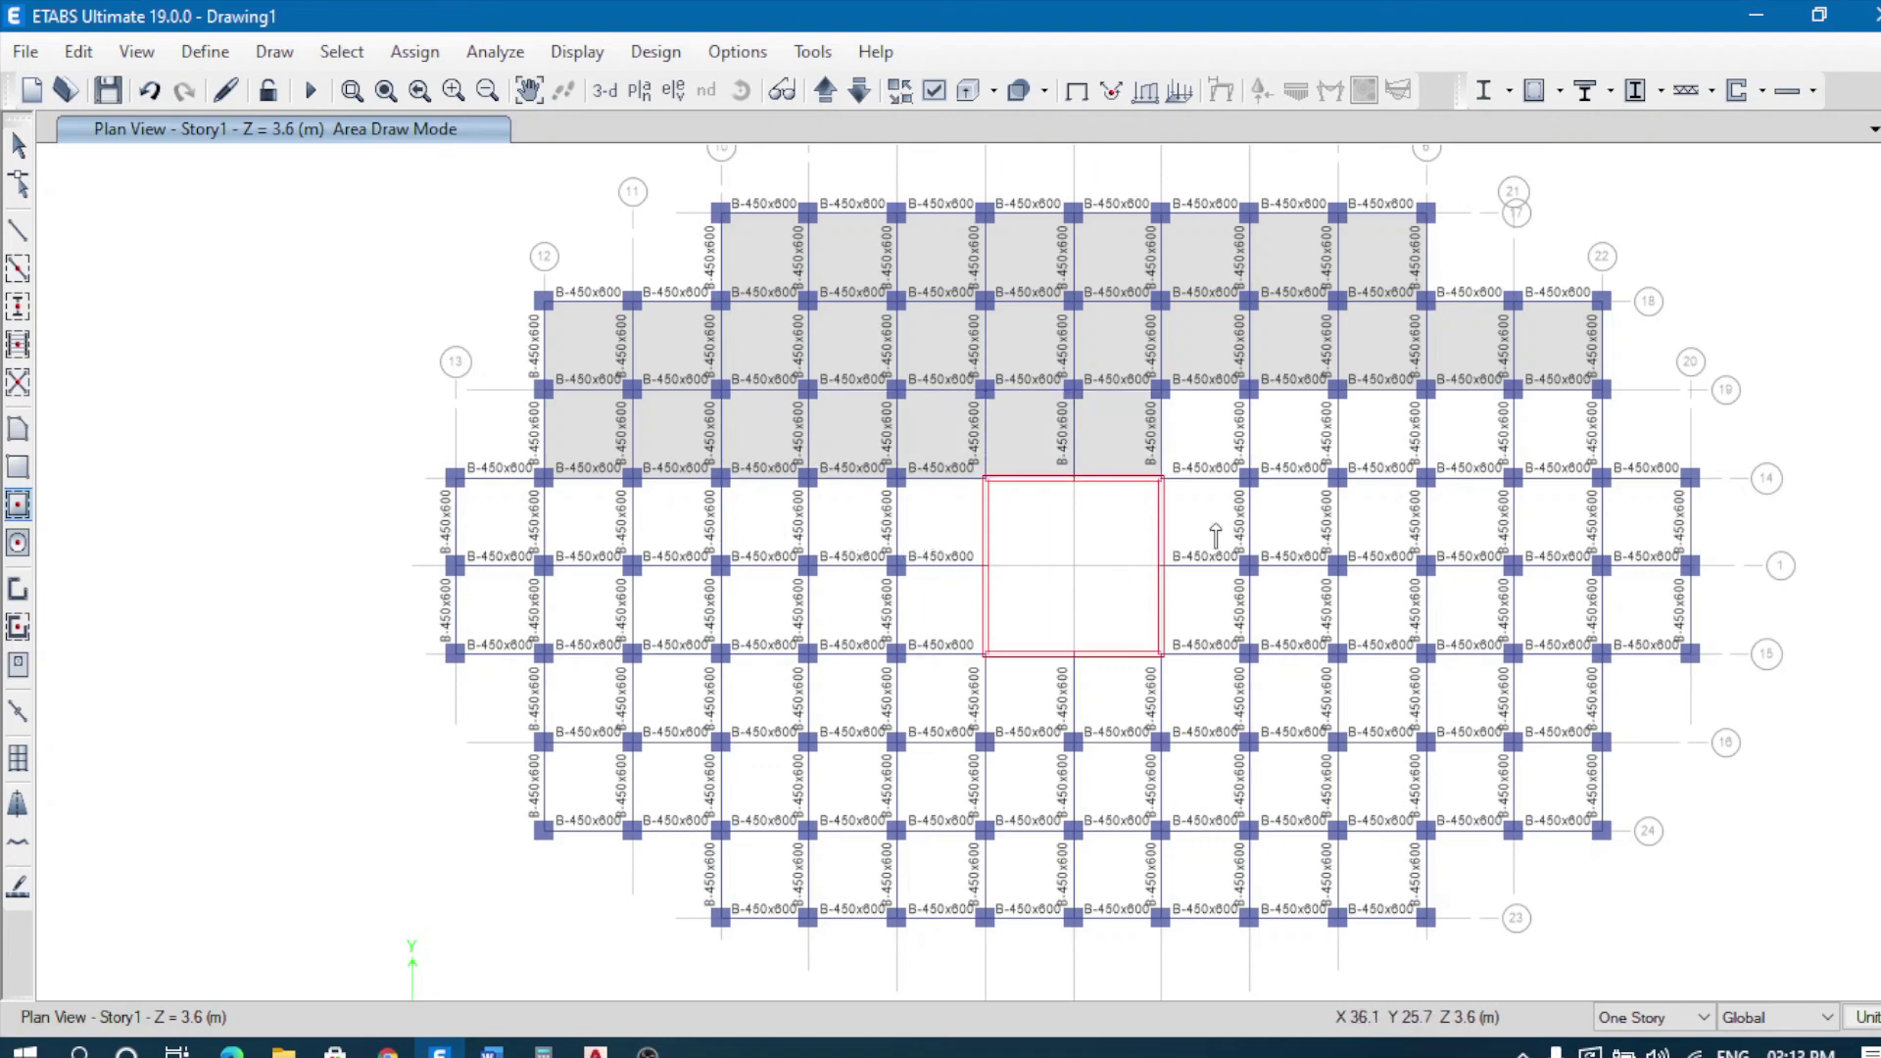
pyautogui.click(1274, 546)
pyautogui.click(1397, 532)
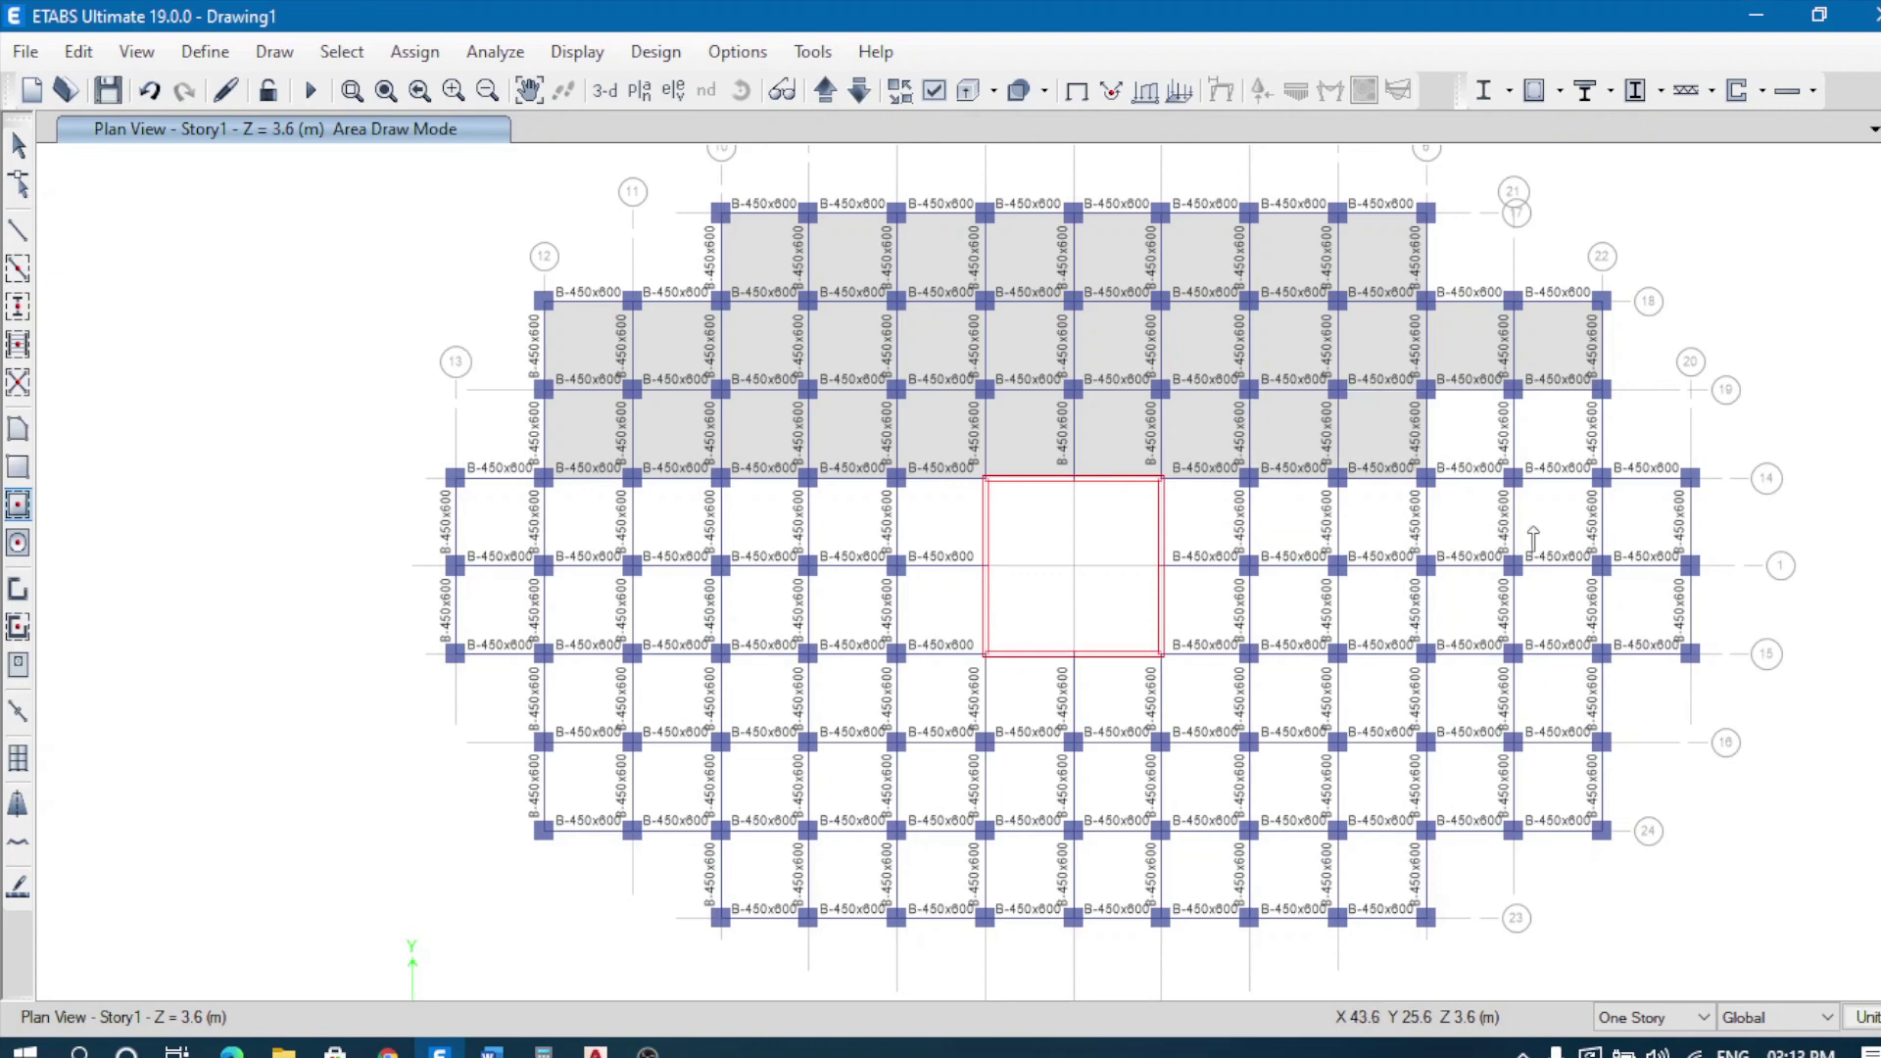
pyautogui.click(1638, 542)
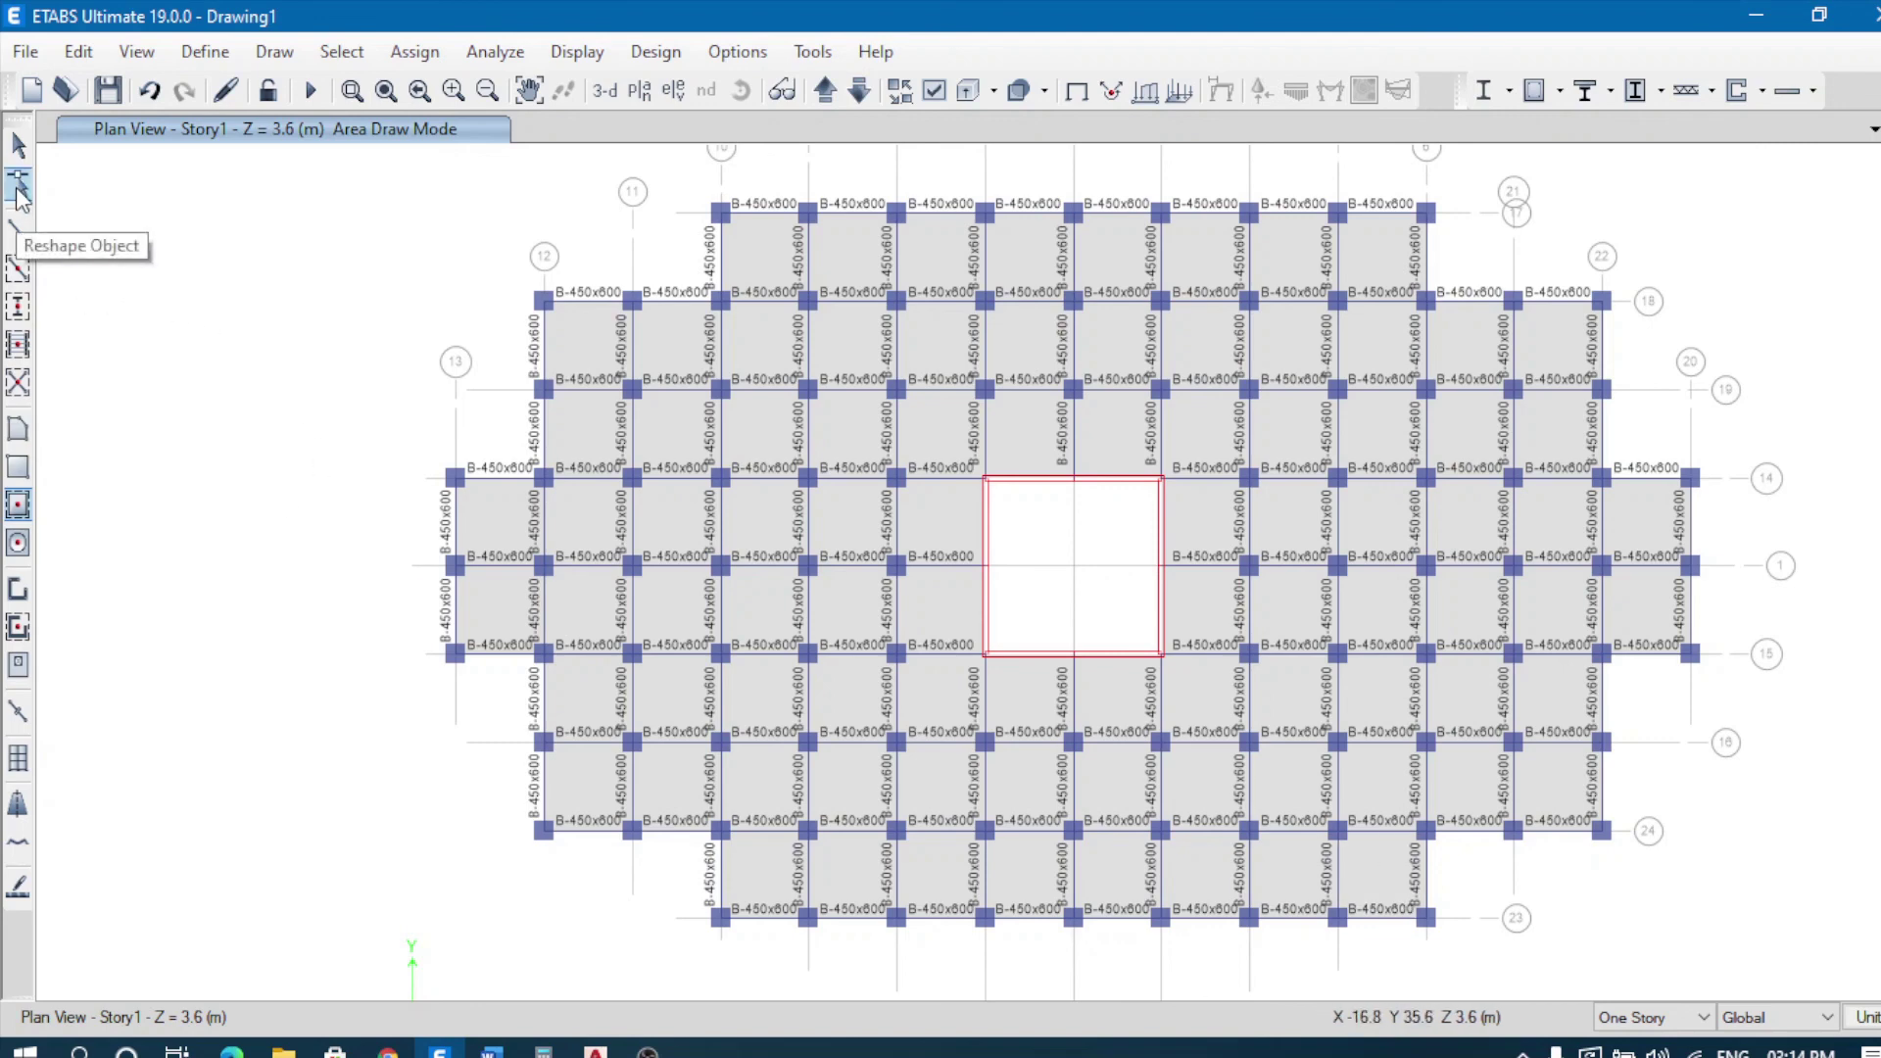
# Step: Draw a straight B-450x600 beam from the free end of grid line 1 to the free end of grid line 14, outside grid 13
pyautogui.click(17, 188)
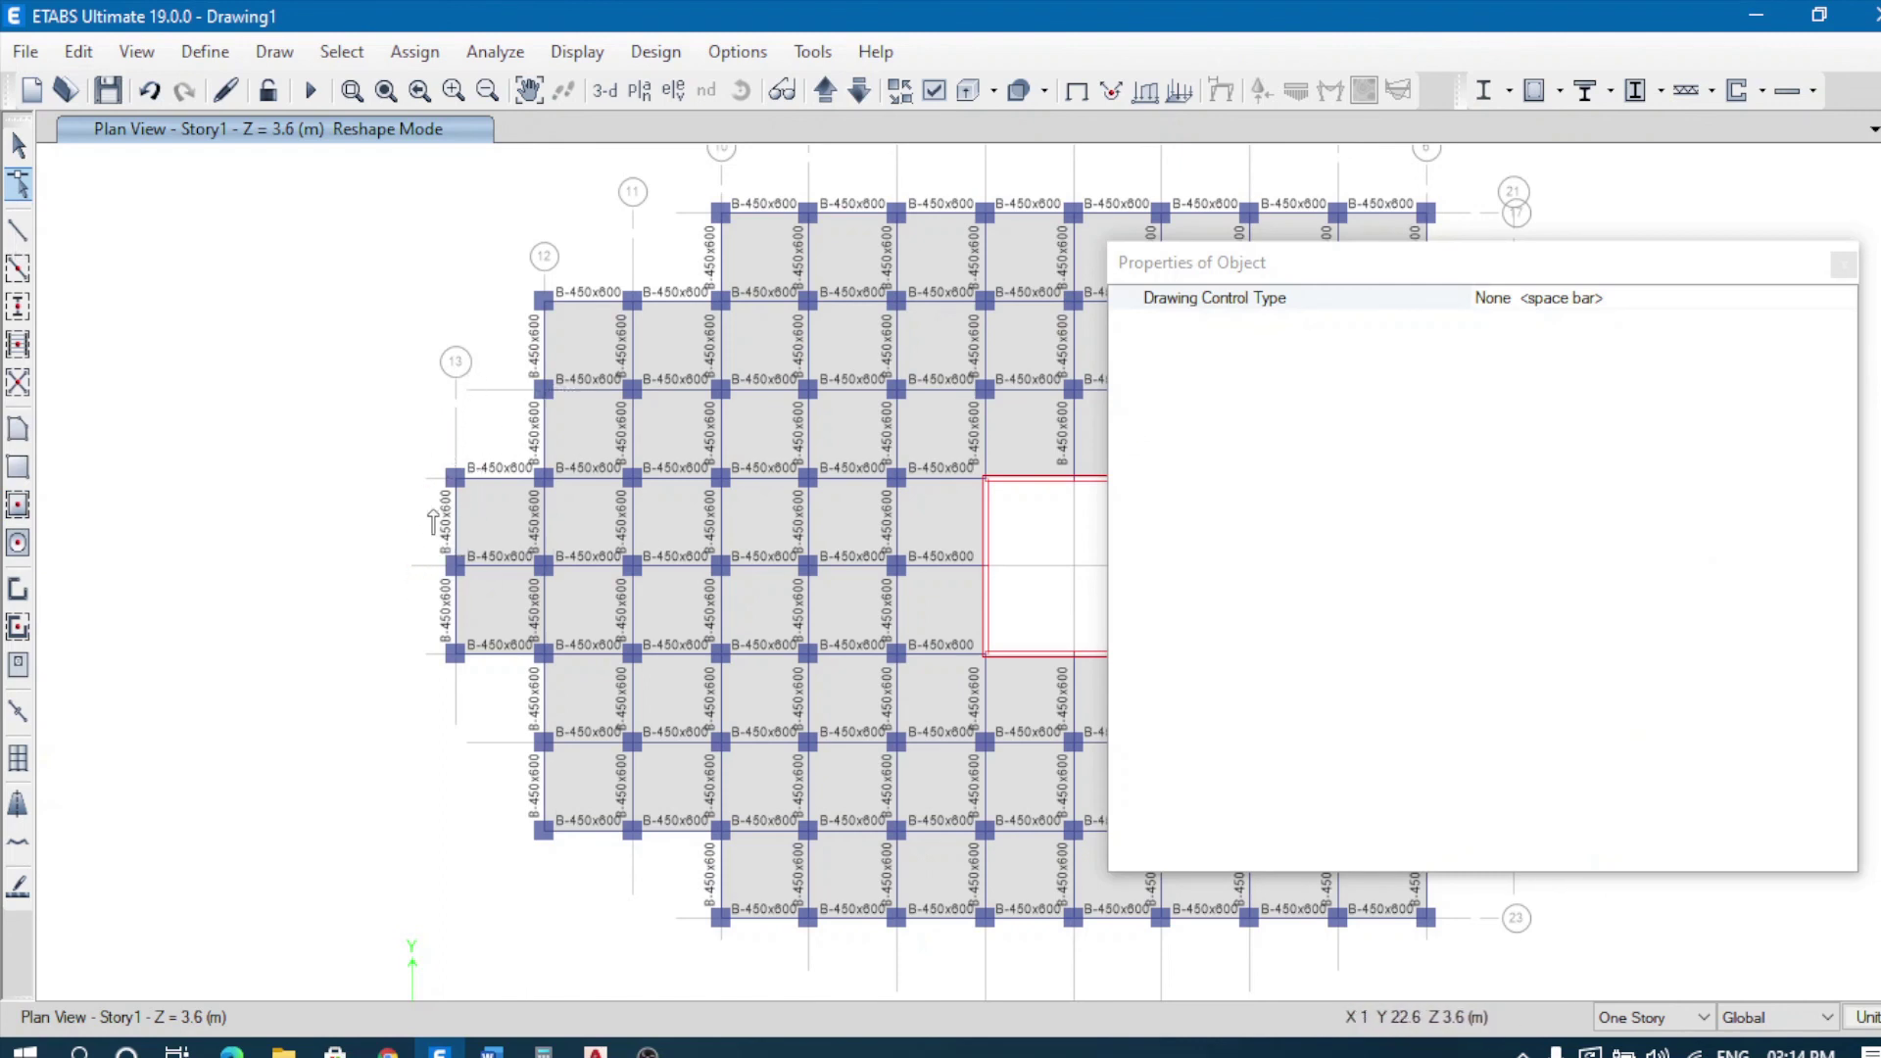
pyautogui.click(1842, 264)
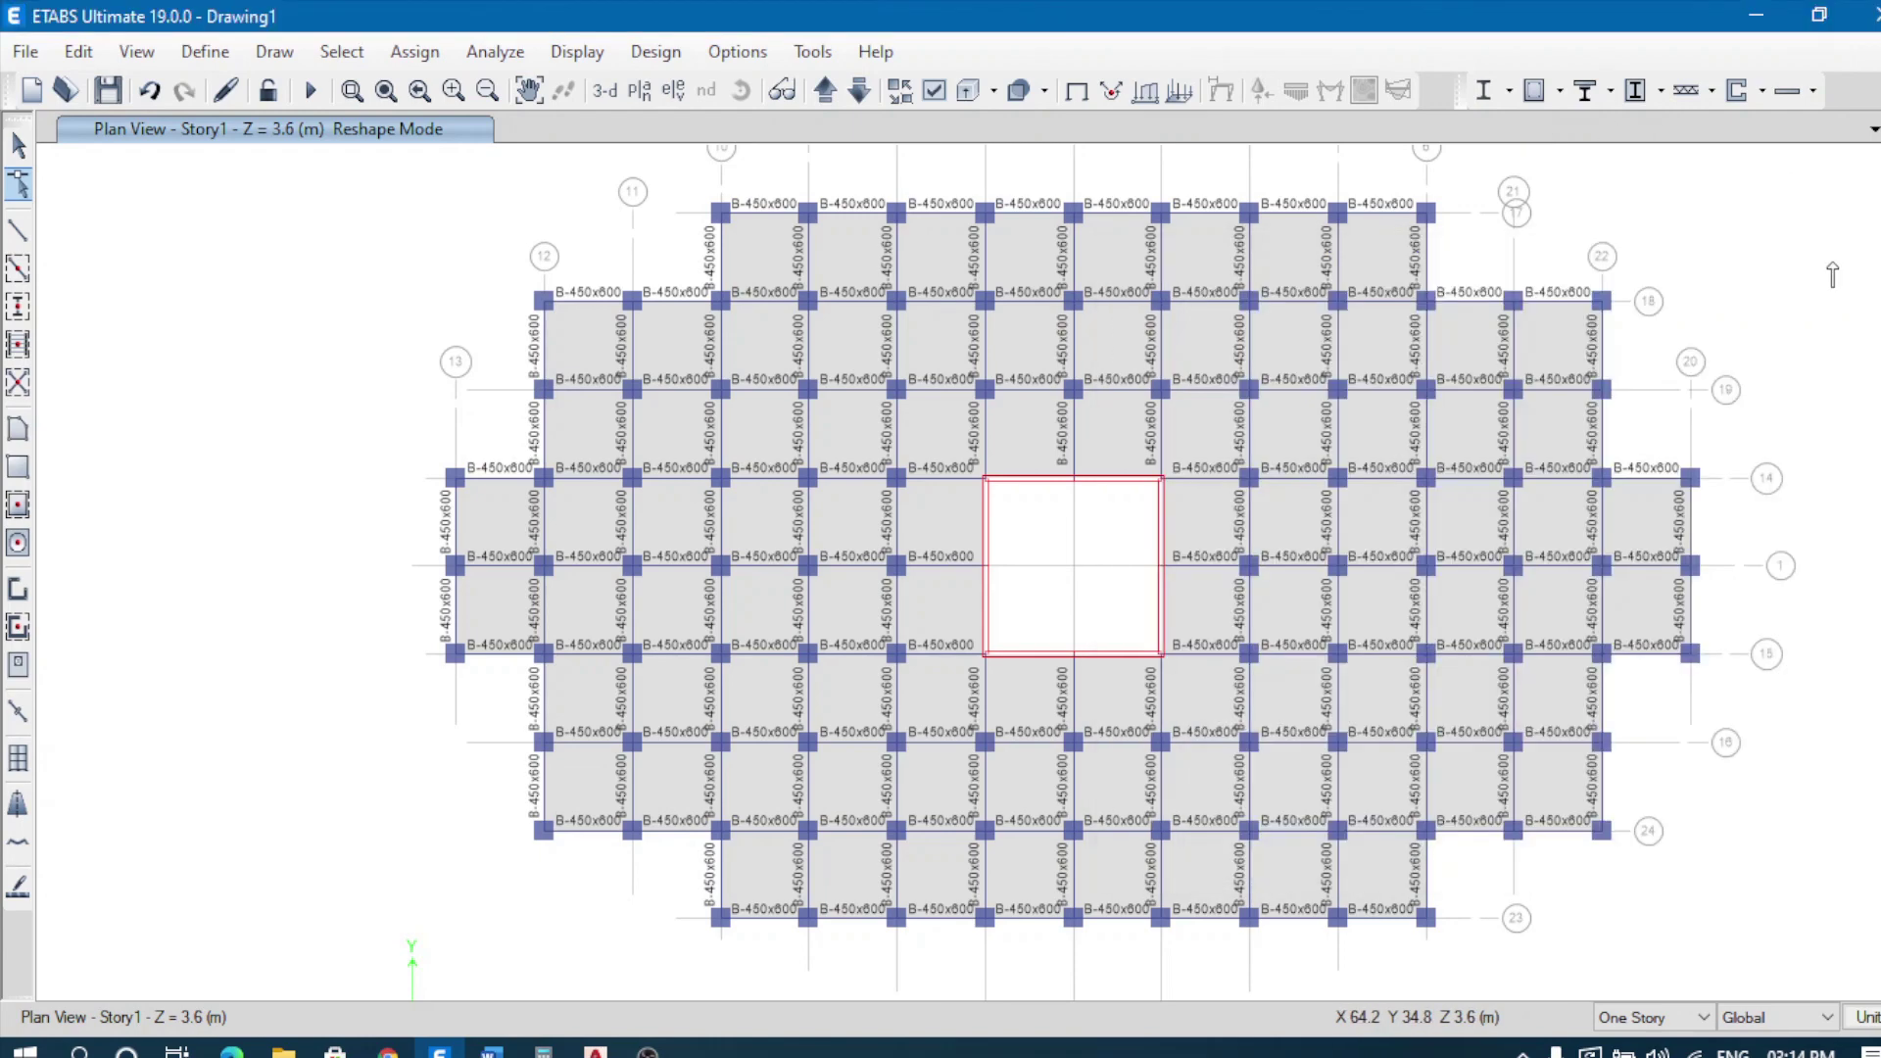
pyautogui.click(17, 231)
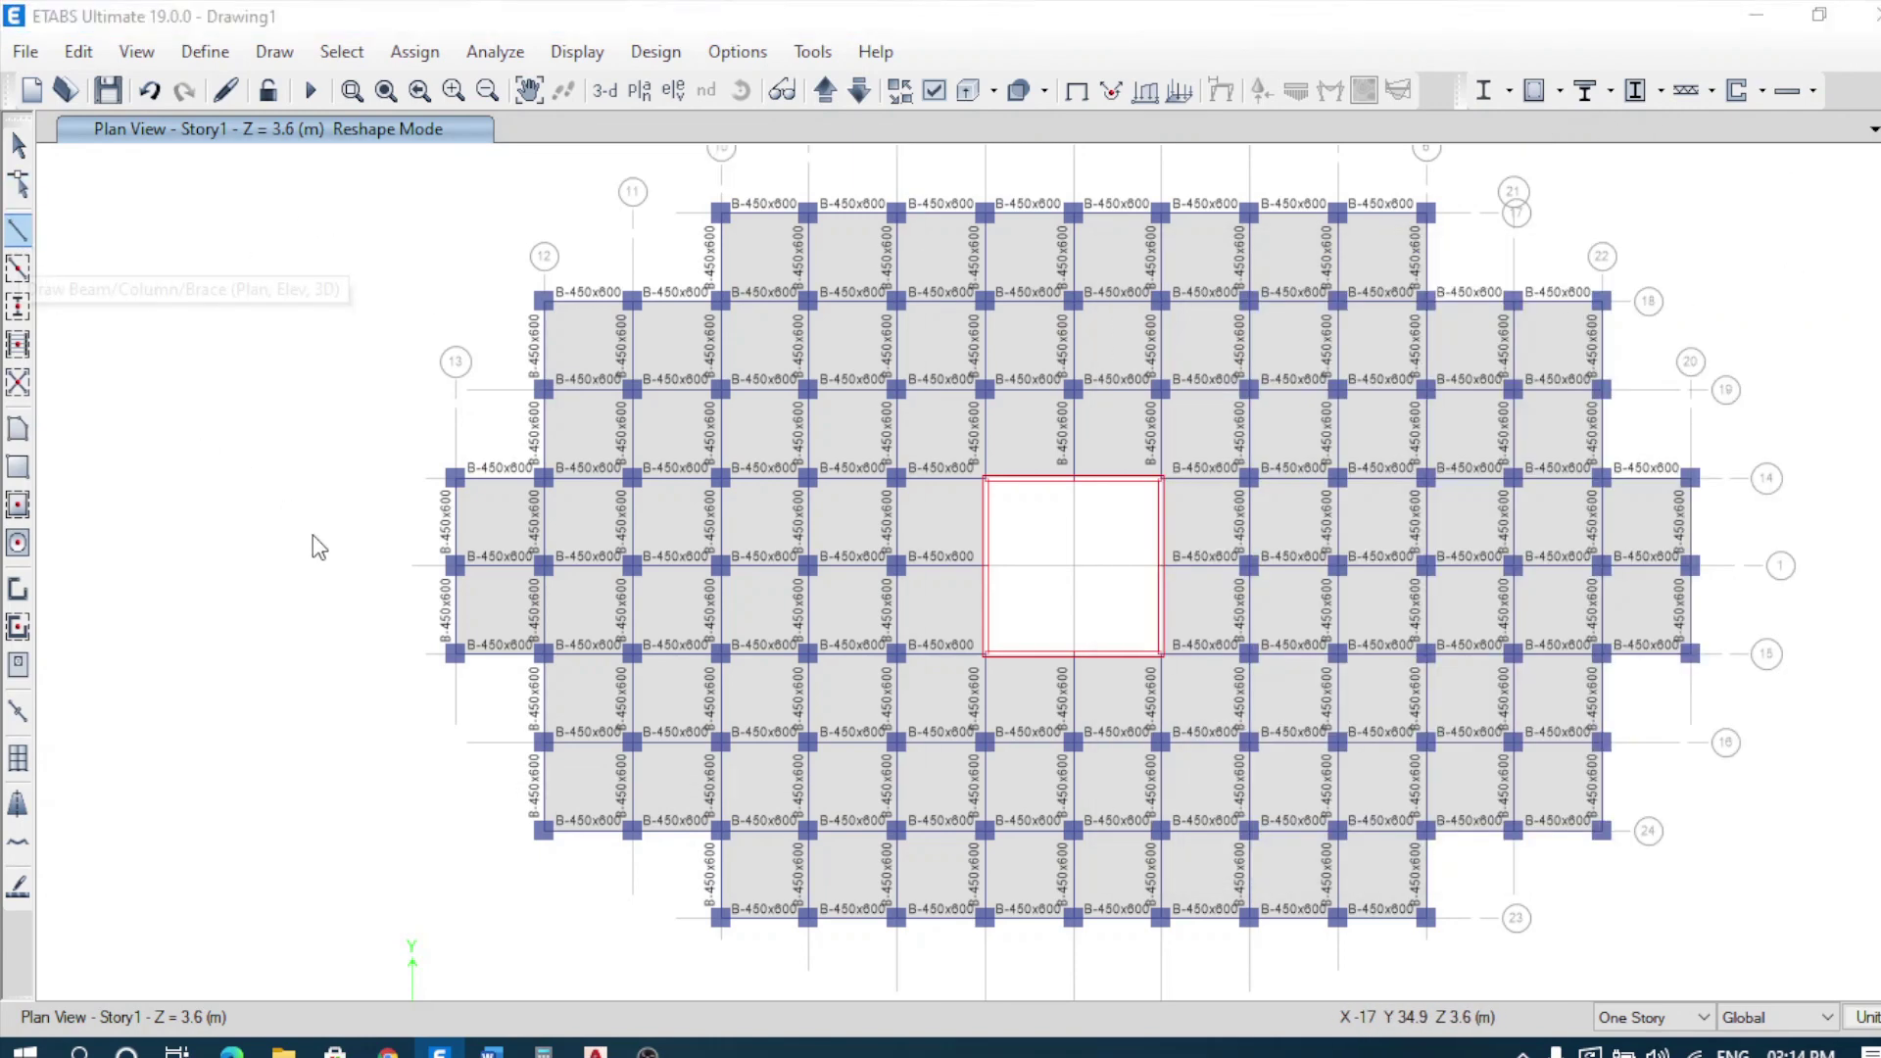
pyautogui.click(413, 568)
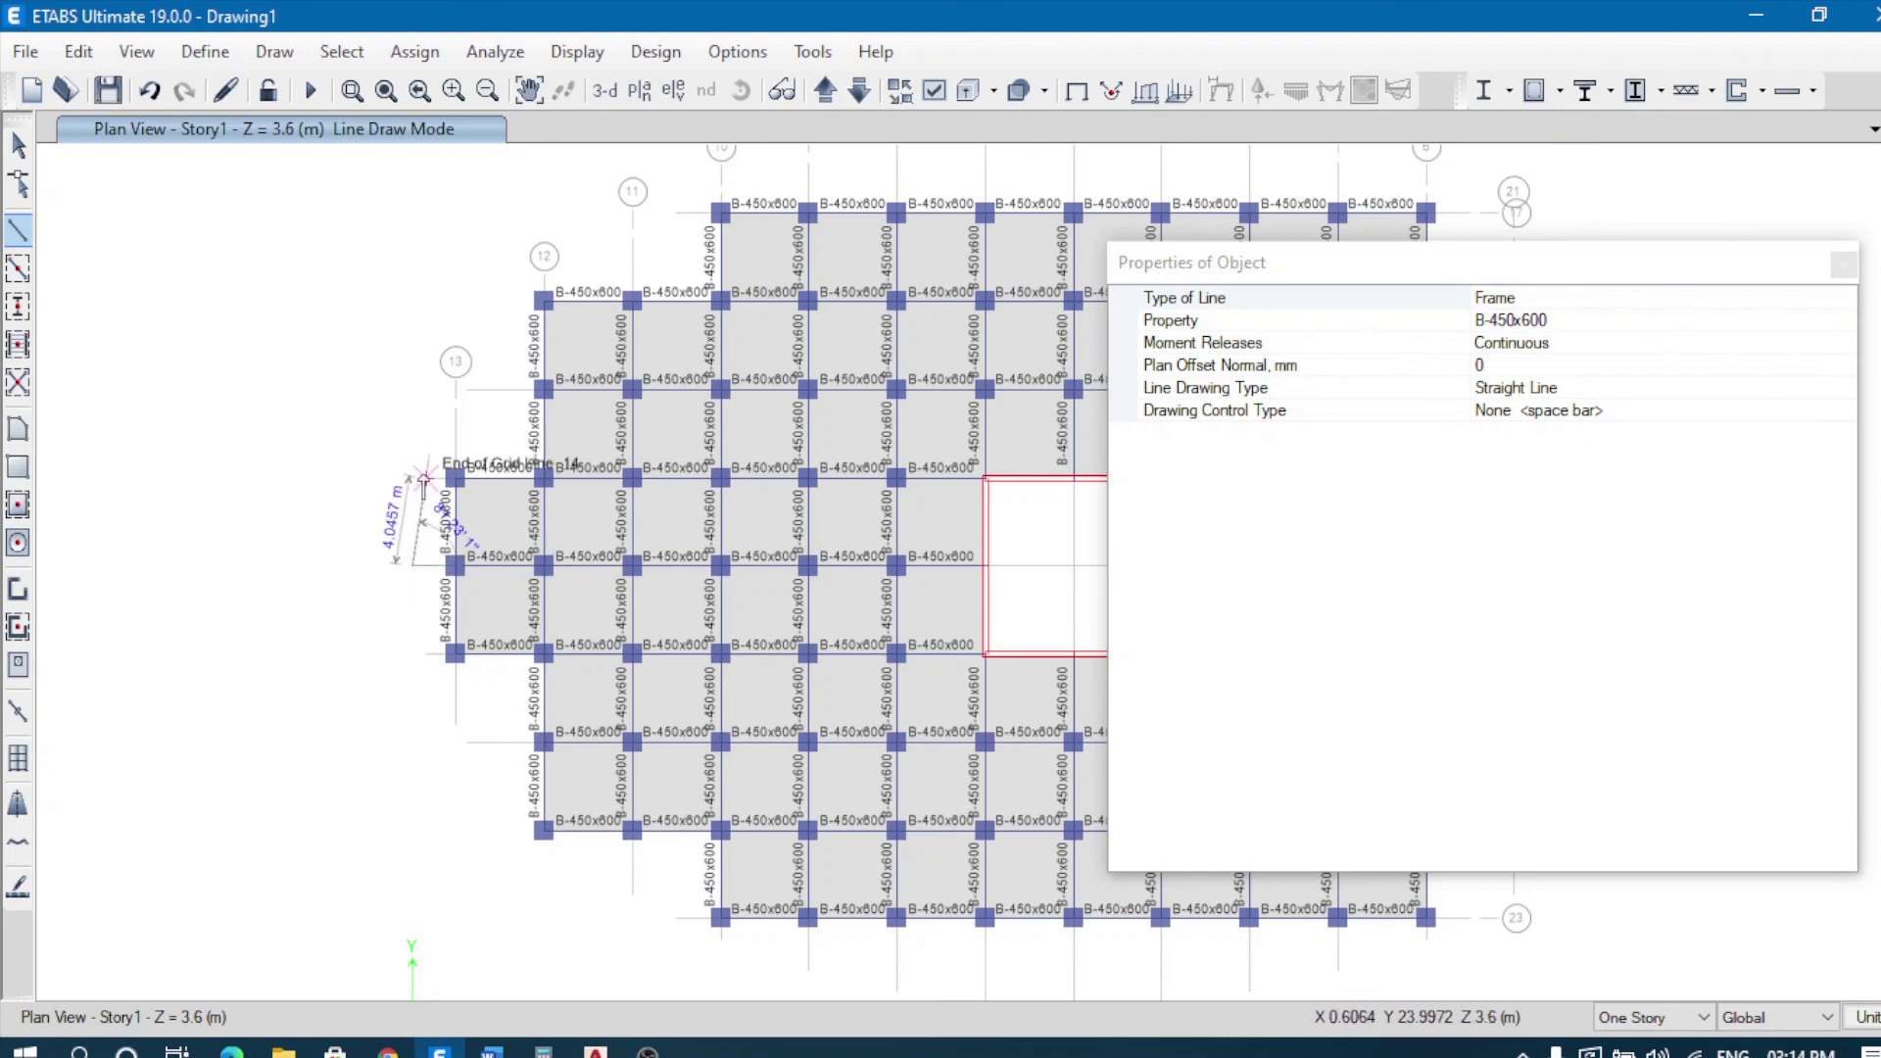
pyautogui.doubleClick(424, 478)
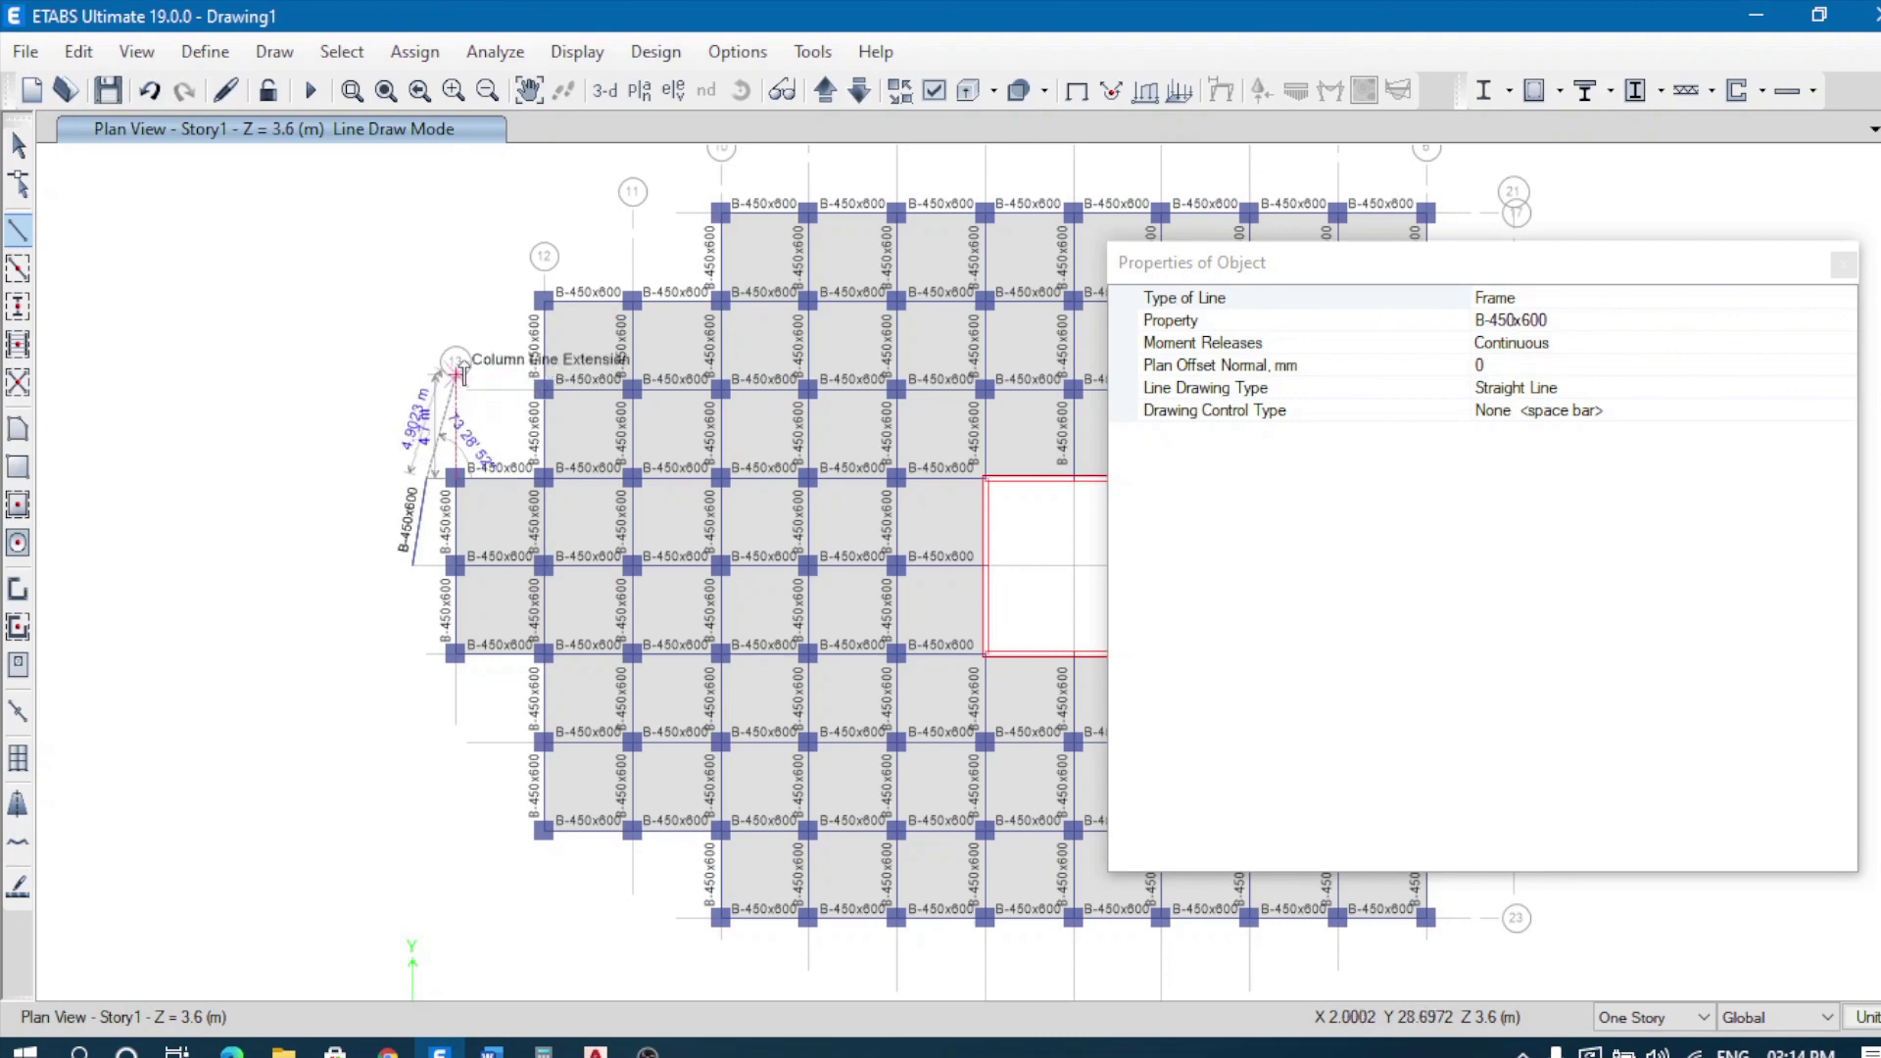
pyautogui.scroll(3, 456, 394)
pyautogui.click(358, 683)
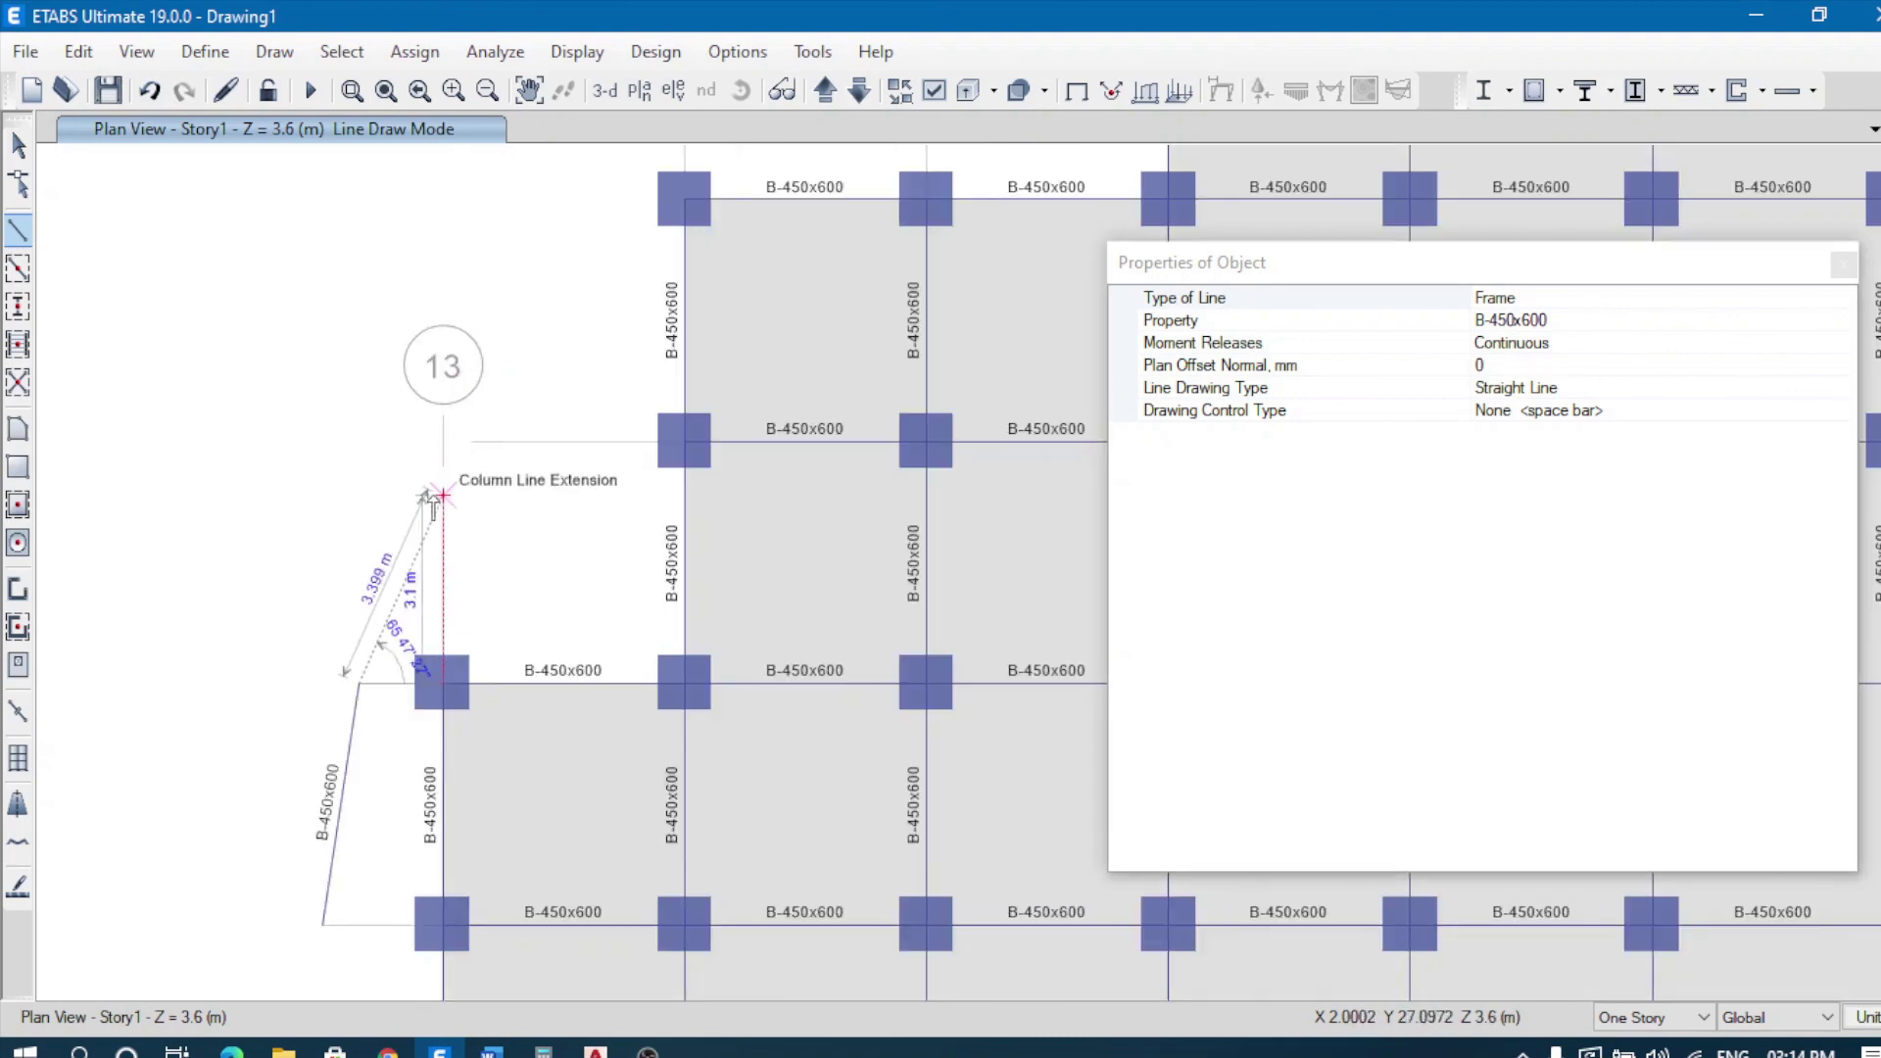
pyautogui.press('Escape')
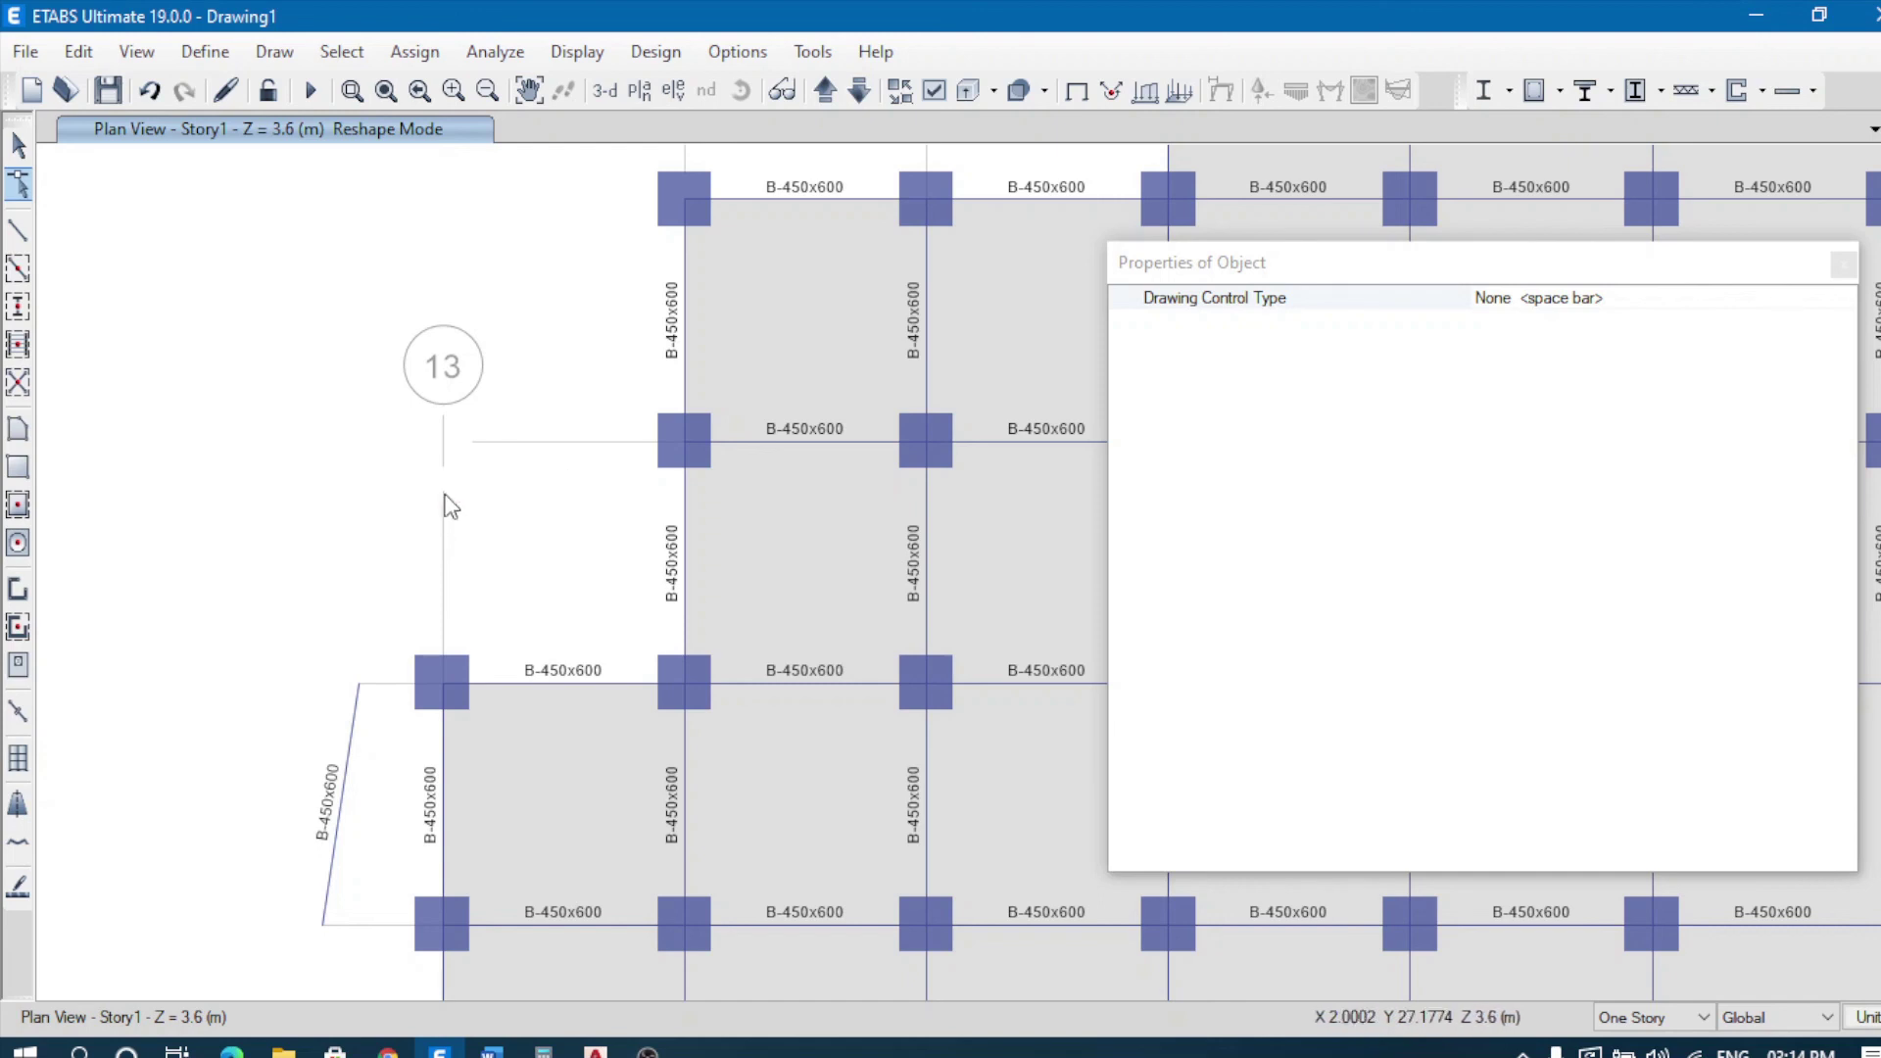
# Step: Unlock onscreen grid system editing so the grid lines can be reshaped in the plan
pyautogui.click(443, 503)
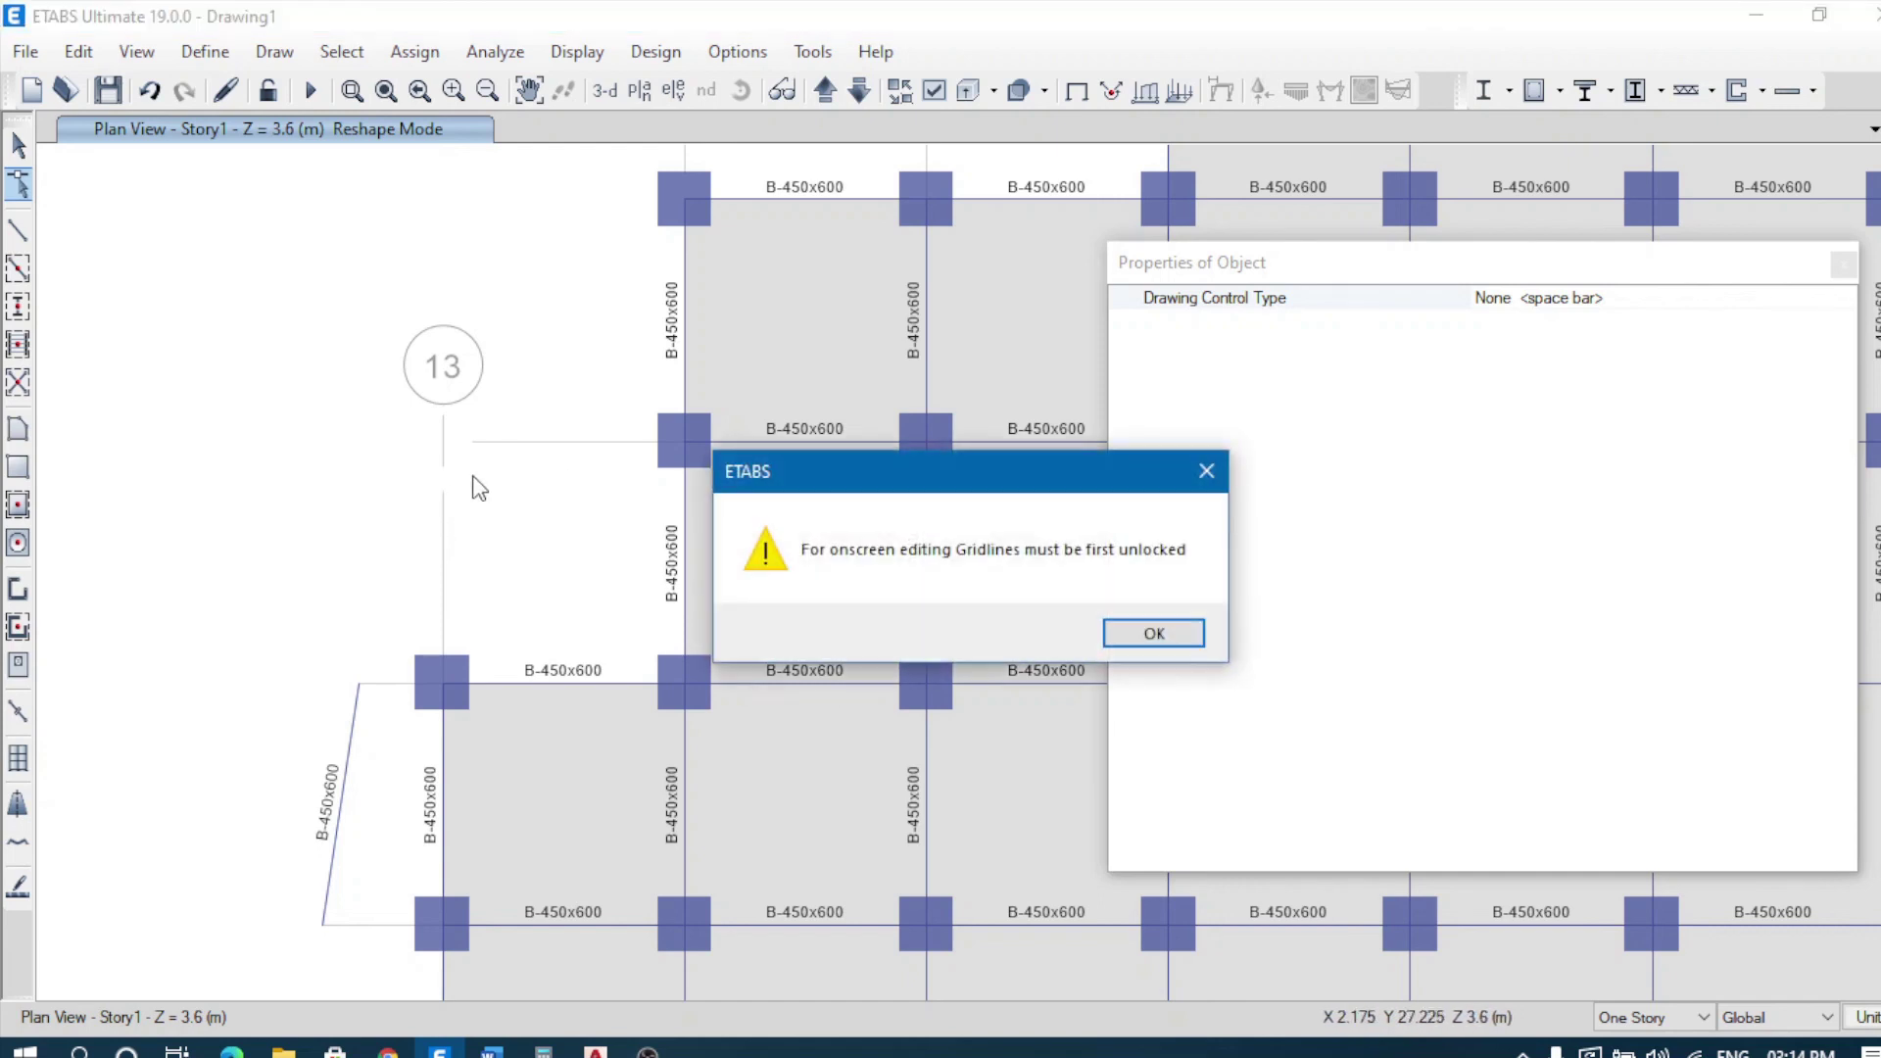
pyautogui.click(1156, 634)
pyautogui.click(1843, 265)
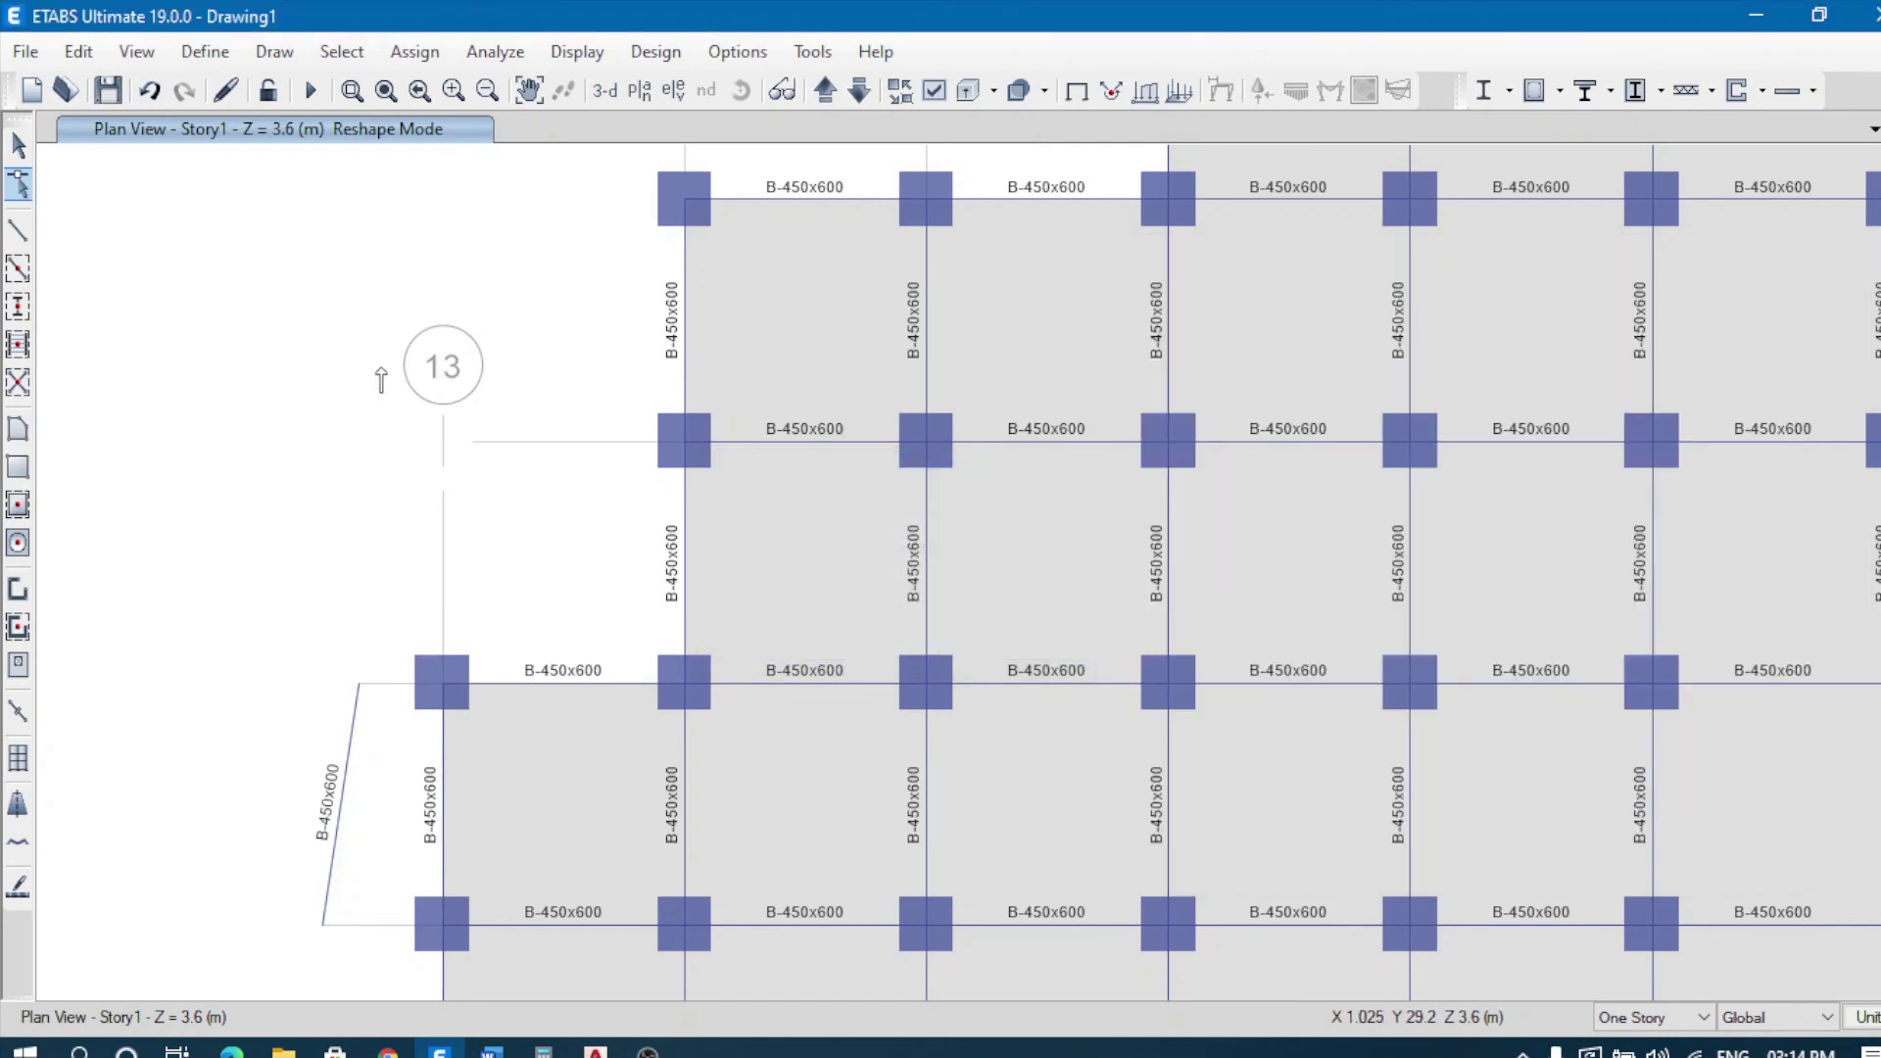
pyautogui.rightClick(341, 369)
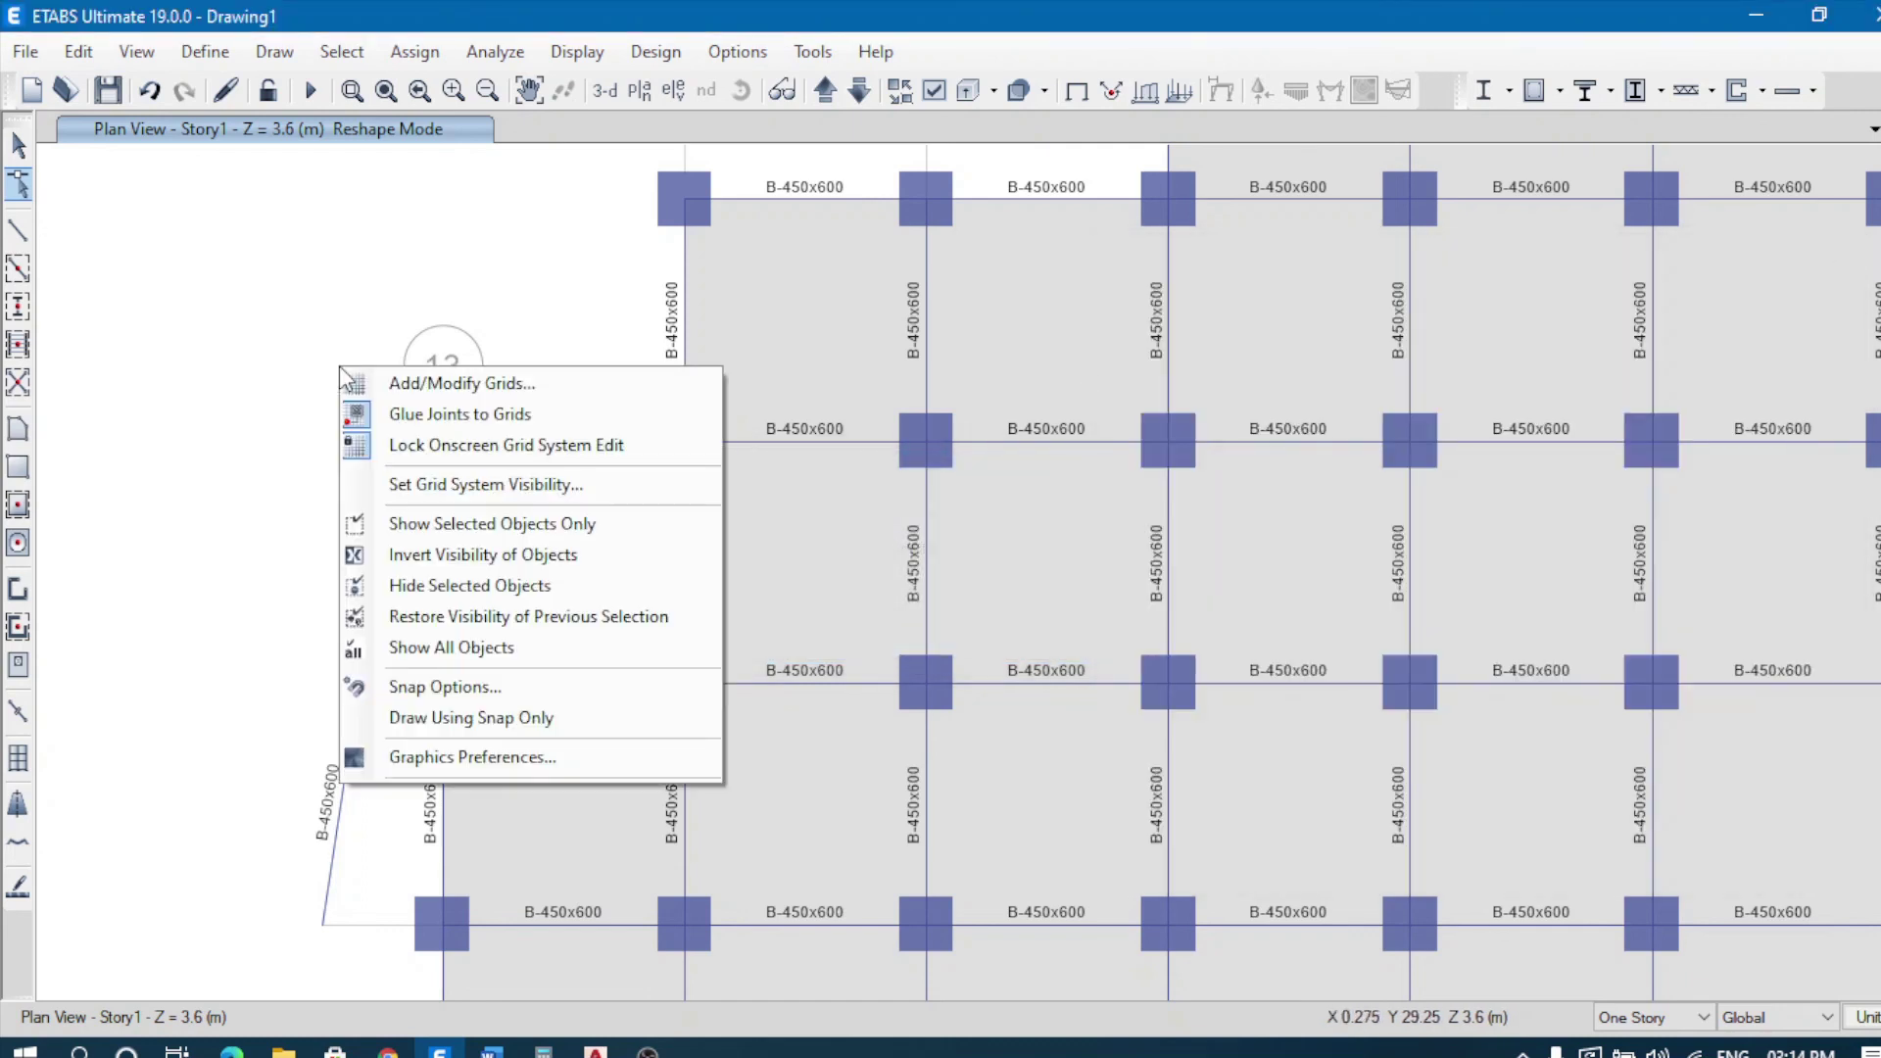
pyautogui.click(431, 446)
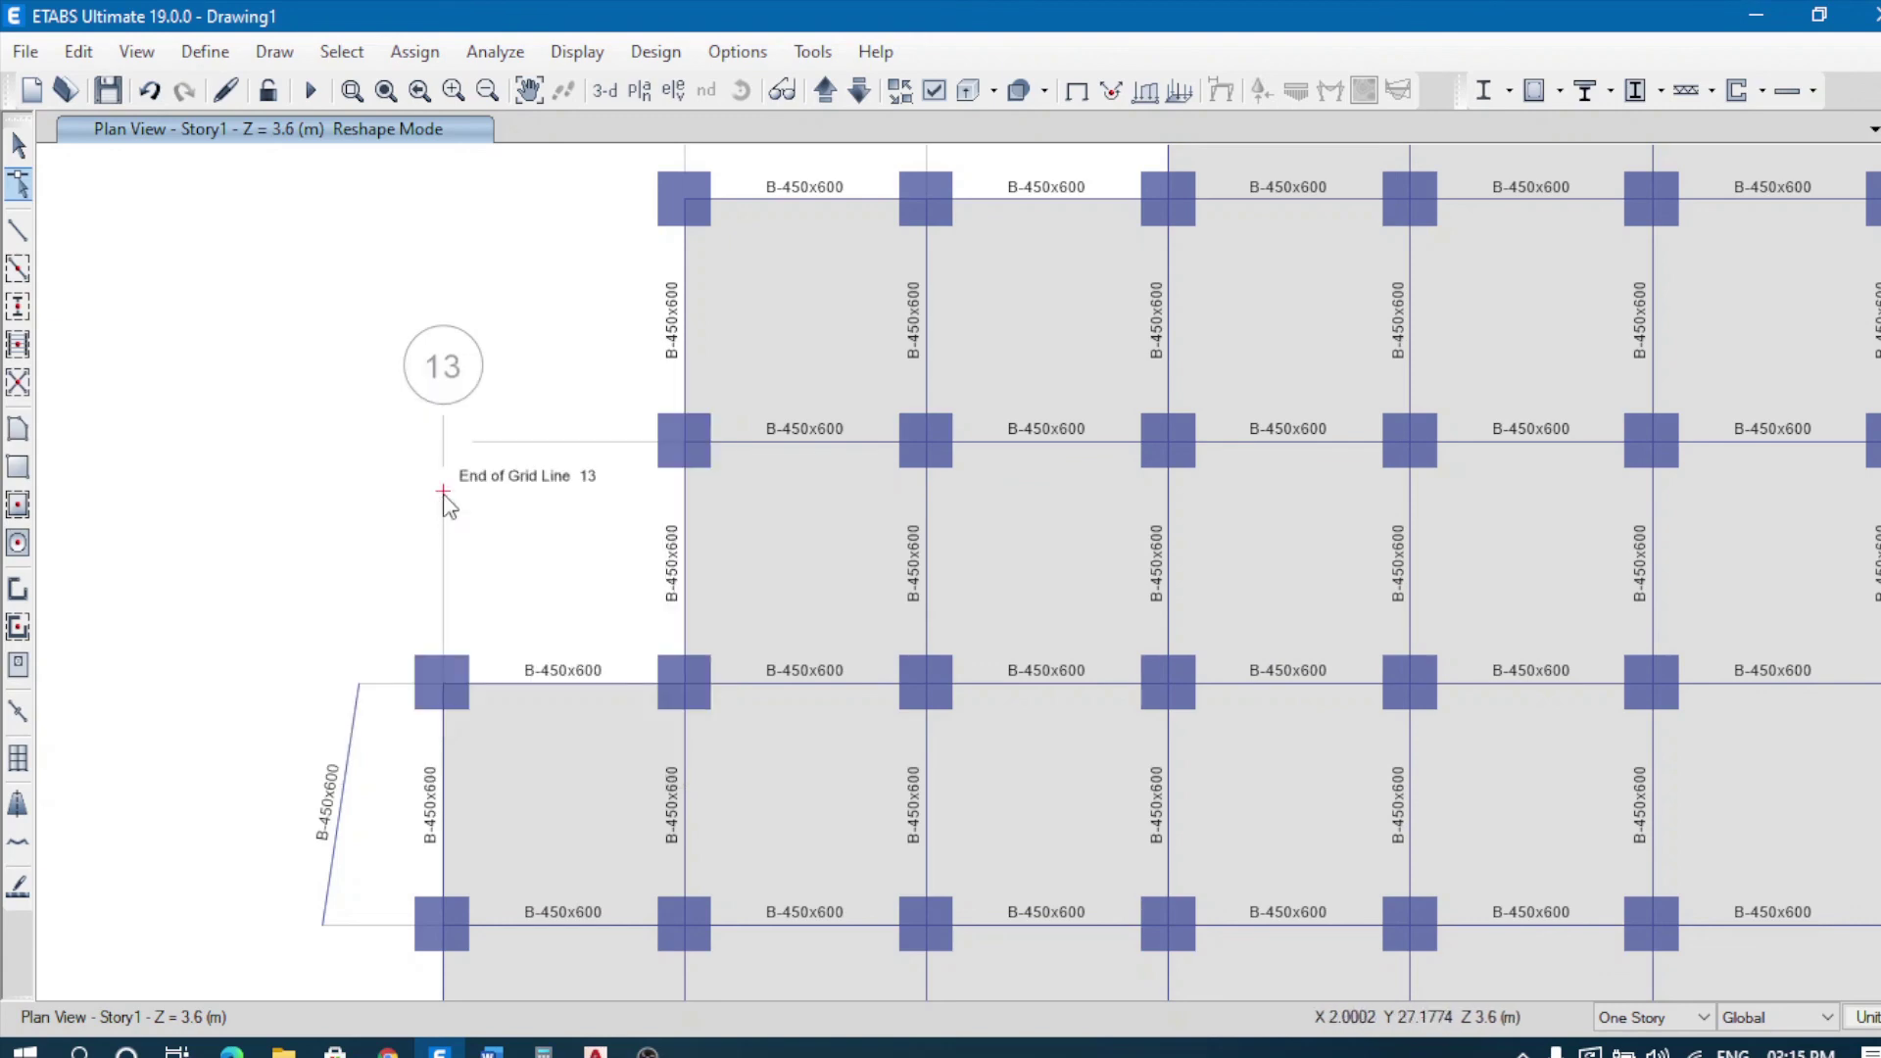
# Step: Try to reshape the free ends of grid line 13 and grid line 19 near their crossing
pyautogui.click(442, 491)
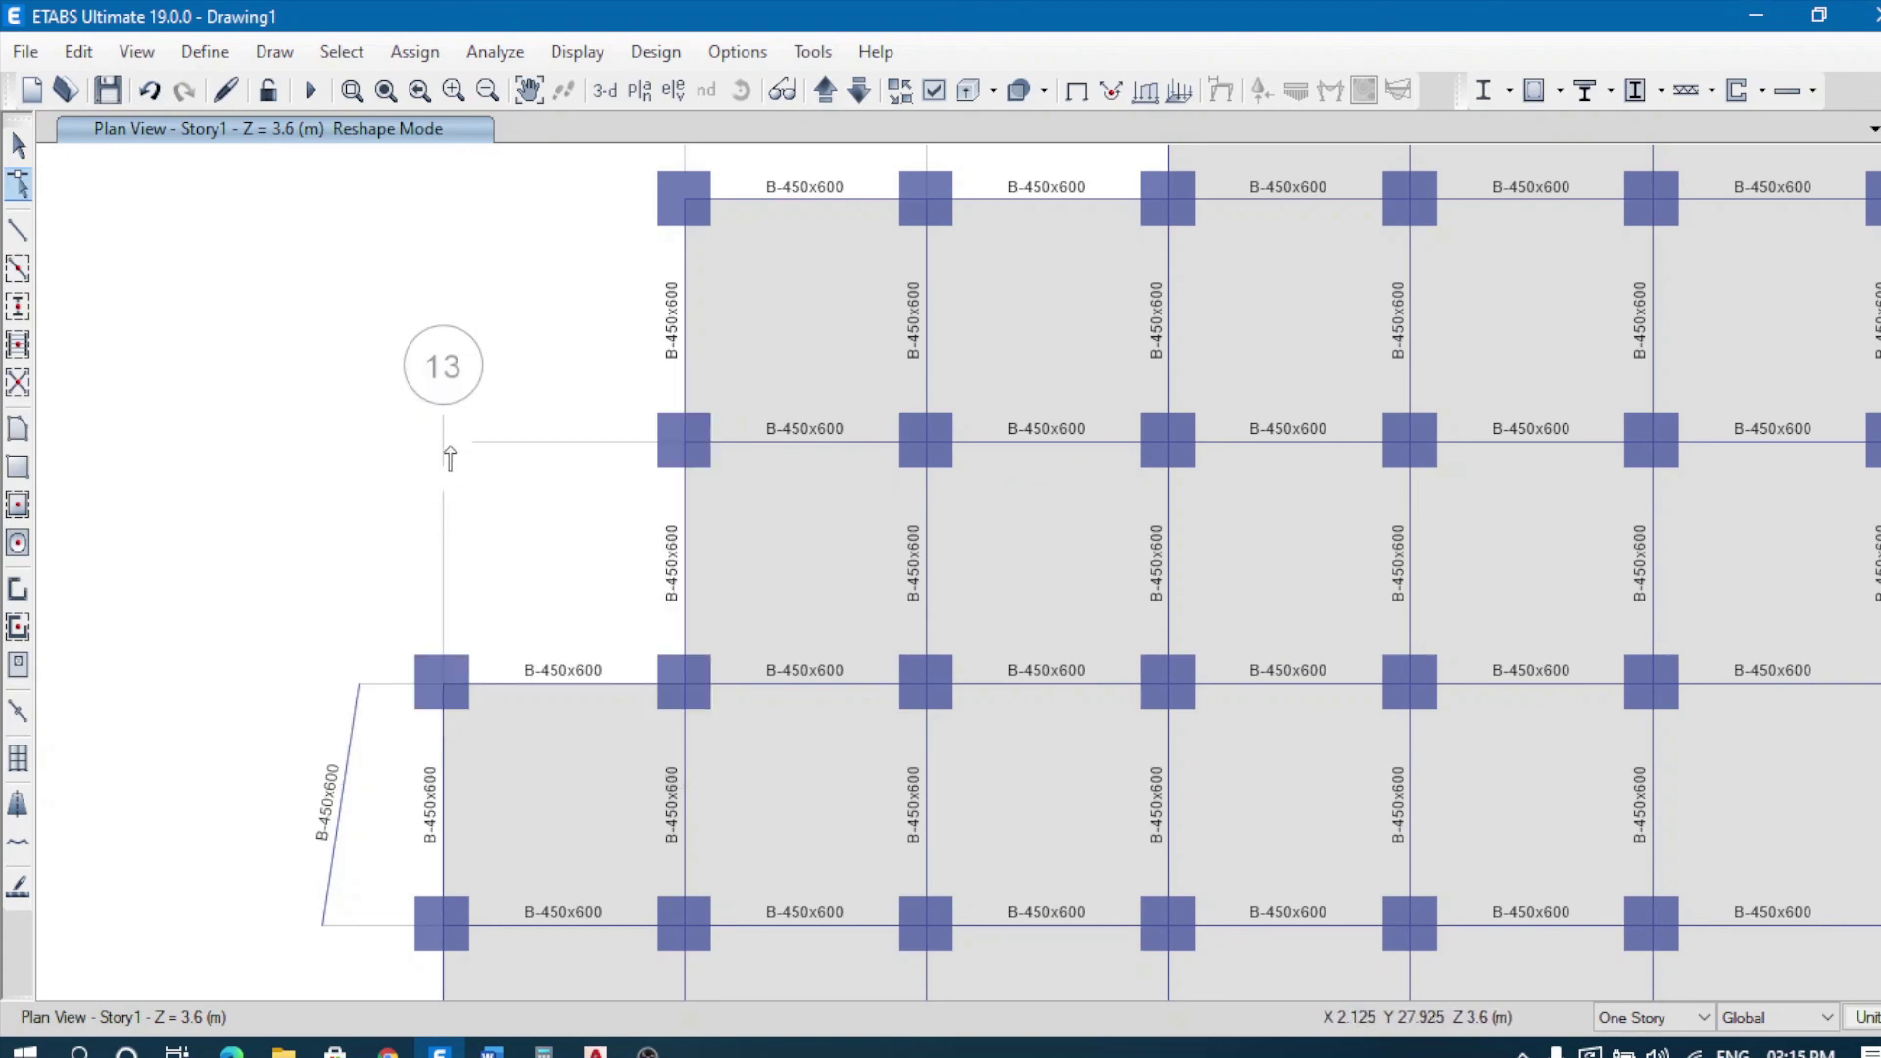
pyautogui.click(442, 491)
pyautogui.moveTo(442, 491)
pyautogui.mouseDown()
pyautogui.moveTo(441, 466)
pyautogui.moveTo(479, 462)
pyautogui.moveTo(428, 475)
pyautogui.mouseUp()
pyautogui.scroll(-3, 428, 480)
pyautogui.scroll(3, 428, 481)
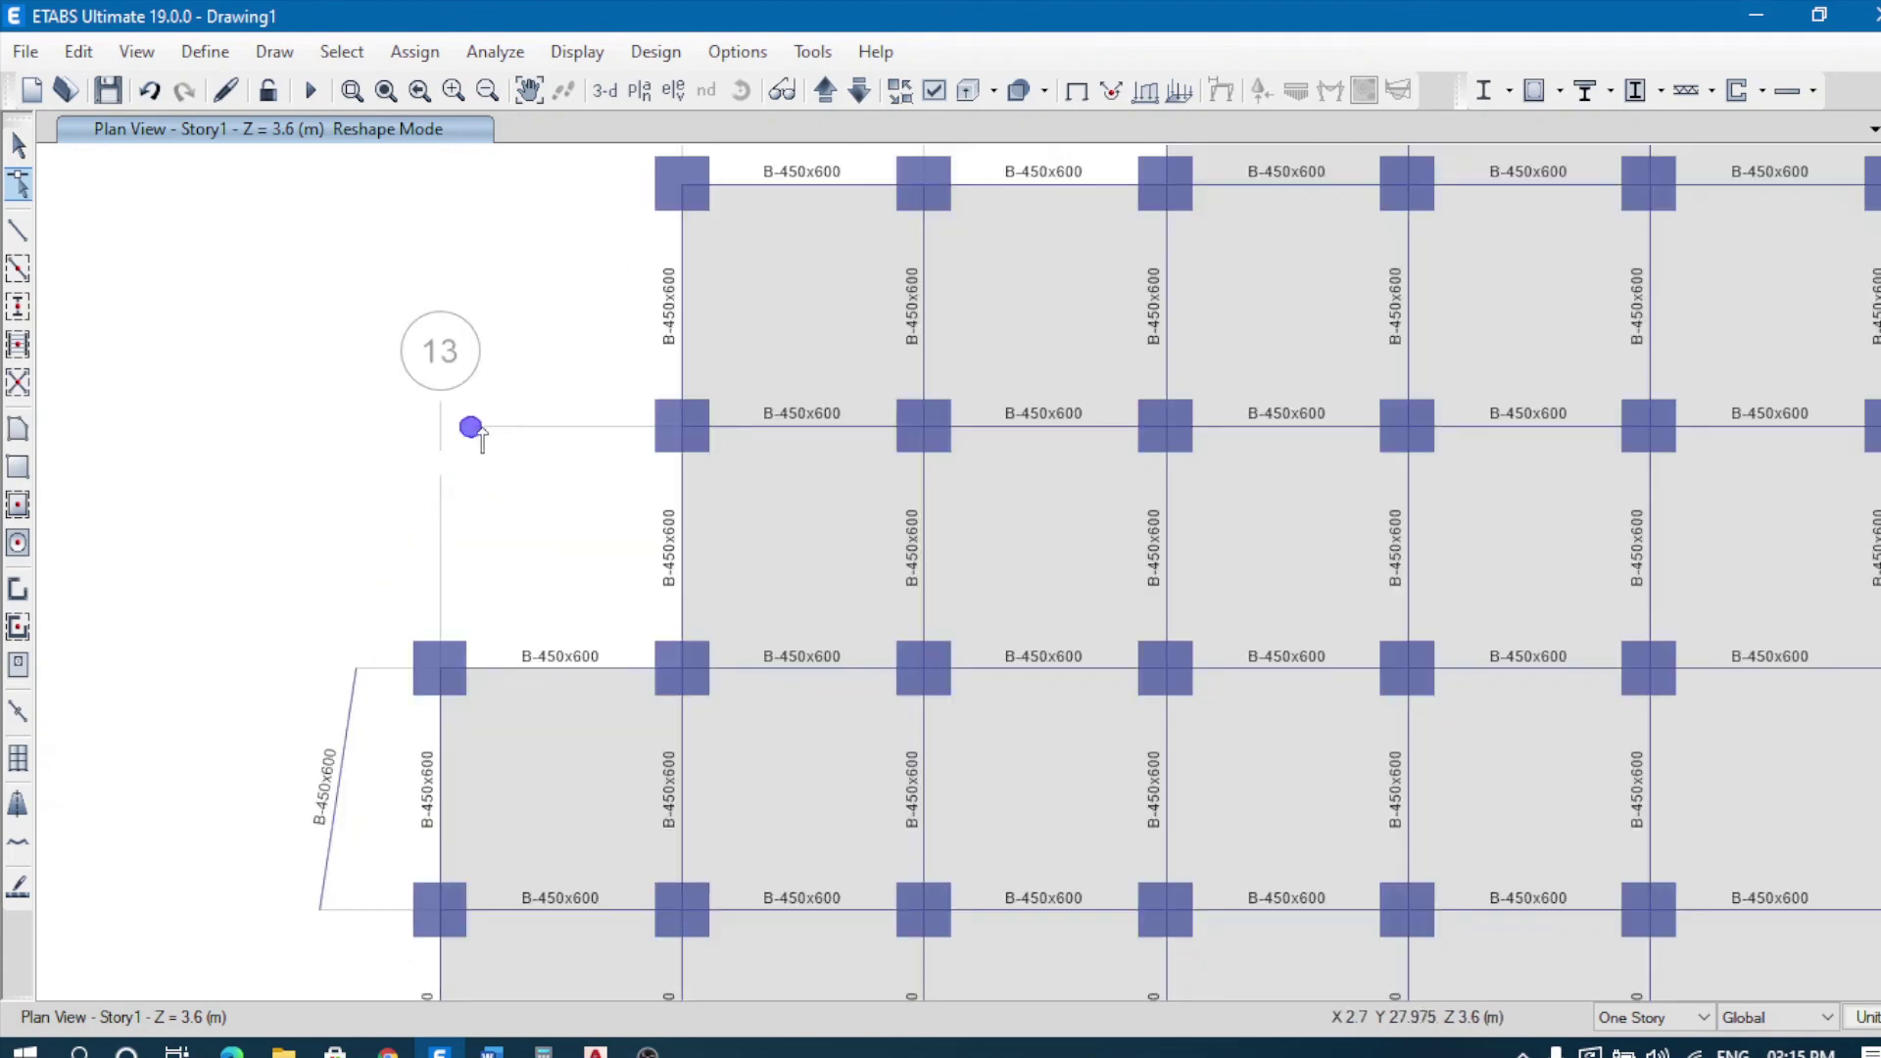
pyautogui.click(470, 428)
pyautogui.moveTo(470, 428); pyautogui.dragTo(443, 498)
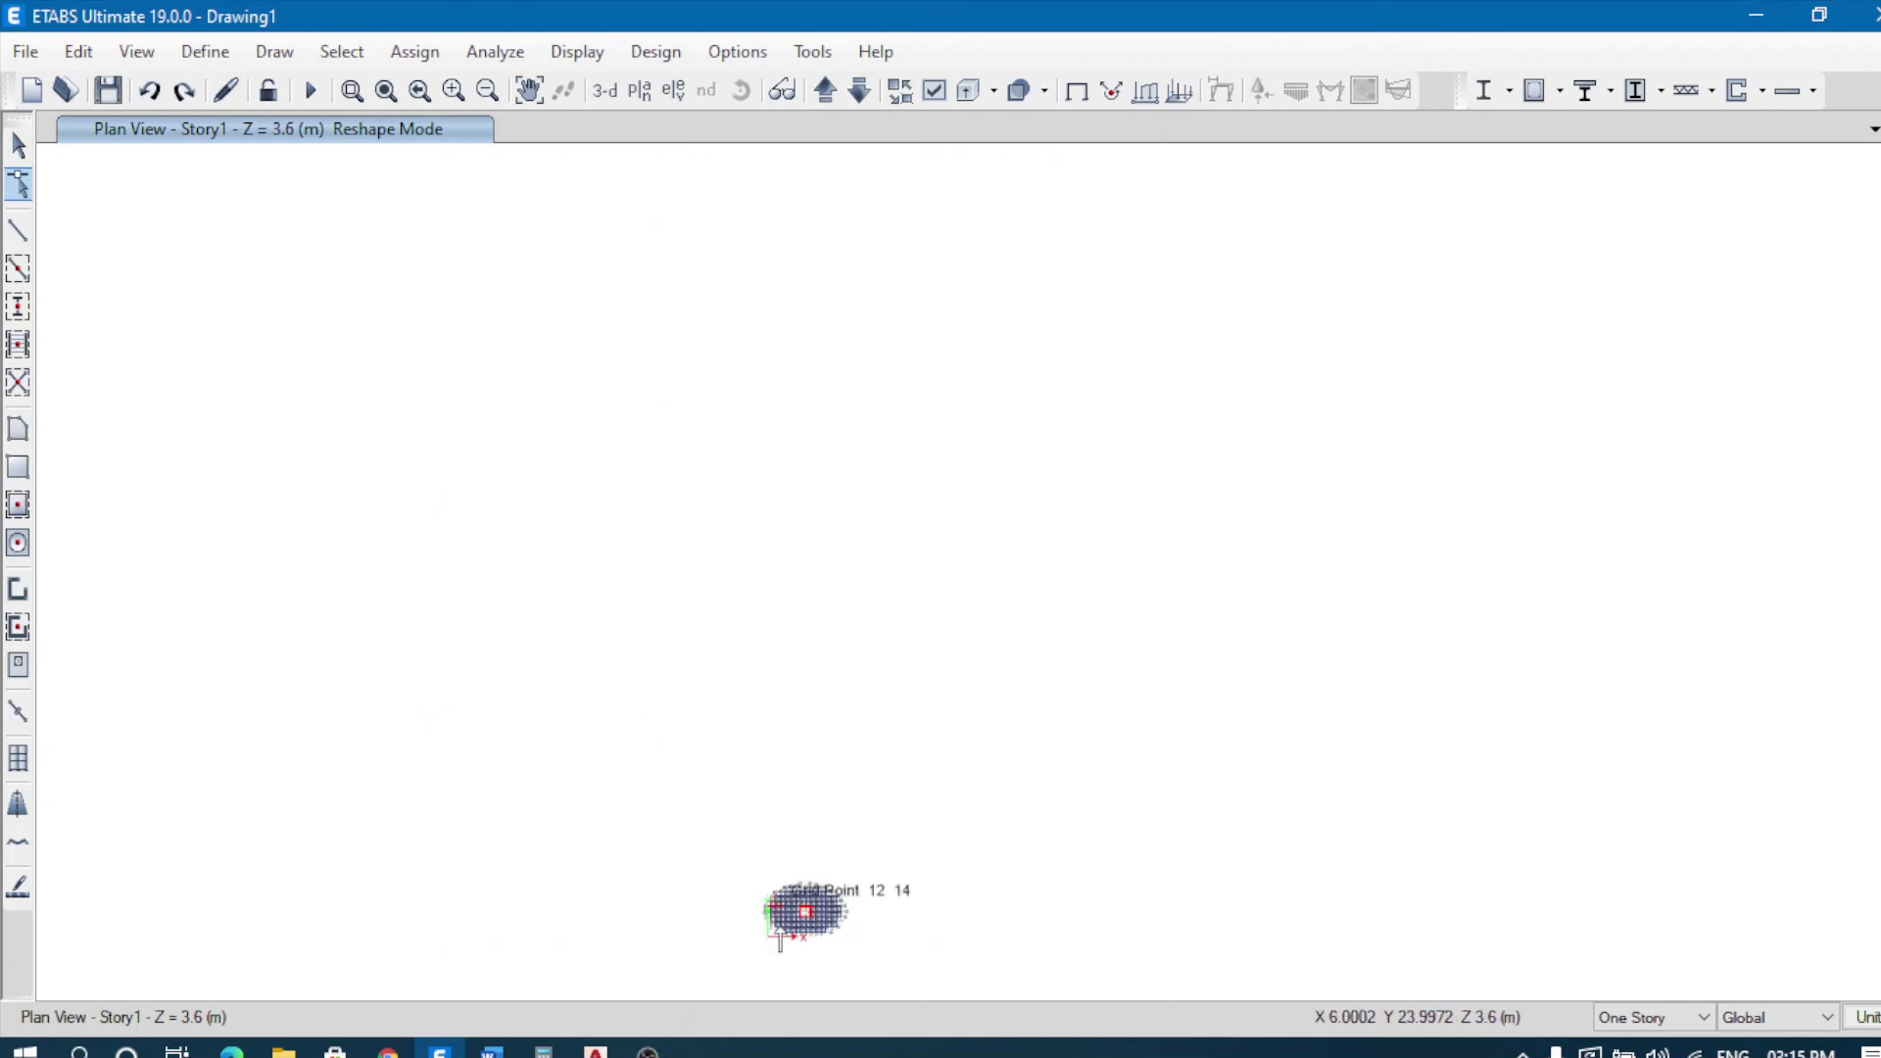
pyautogui.scroll(5, 828, 960)
pyautogui.scroll(5, 419, 556)
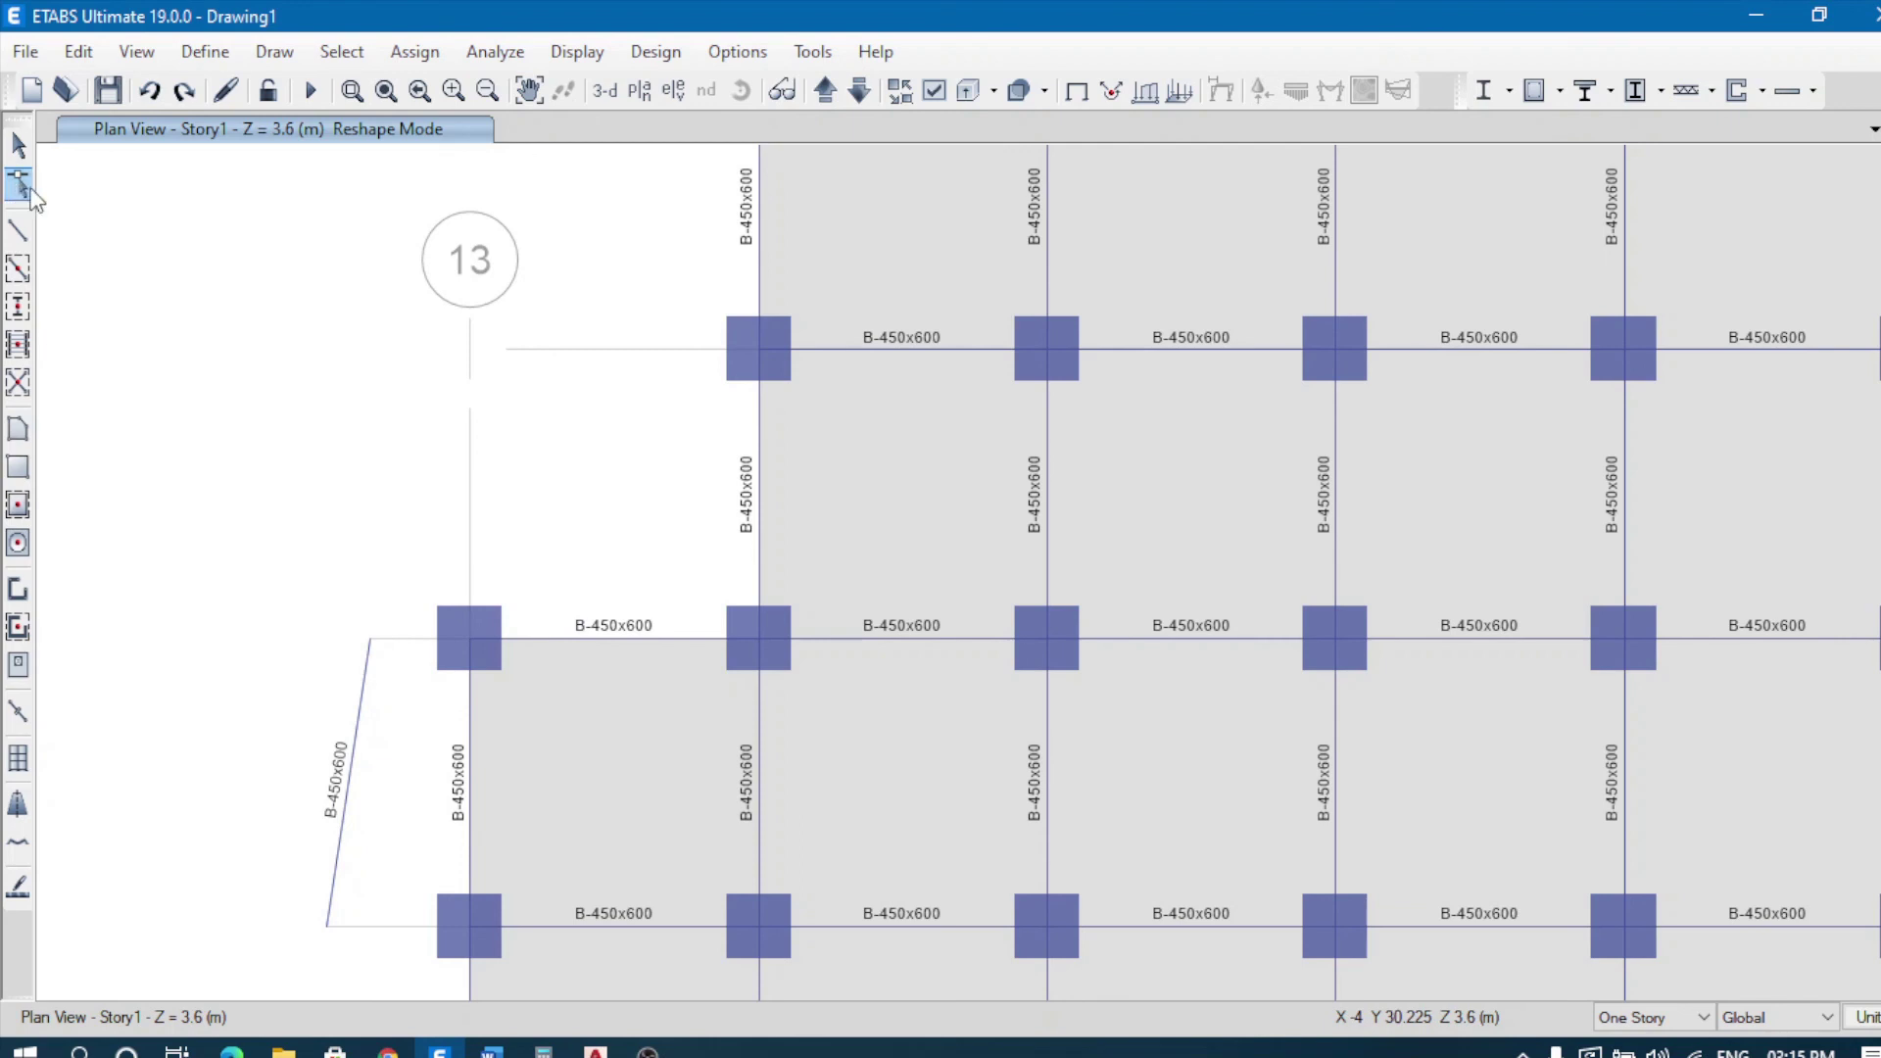
# Step: Open the drawing control type options for reshaping the free end of grid line 19
pyautogui.click(510, 349)
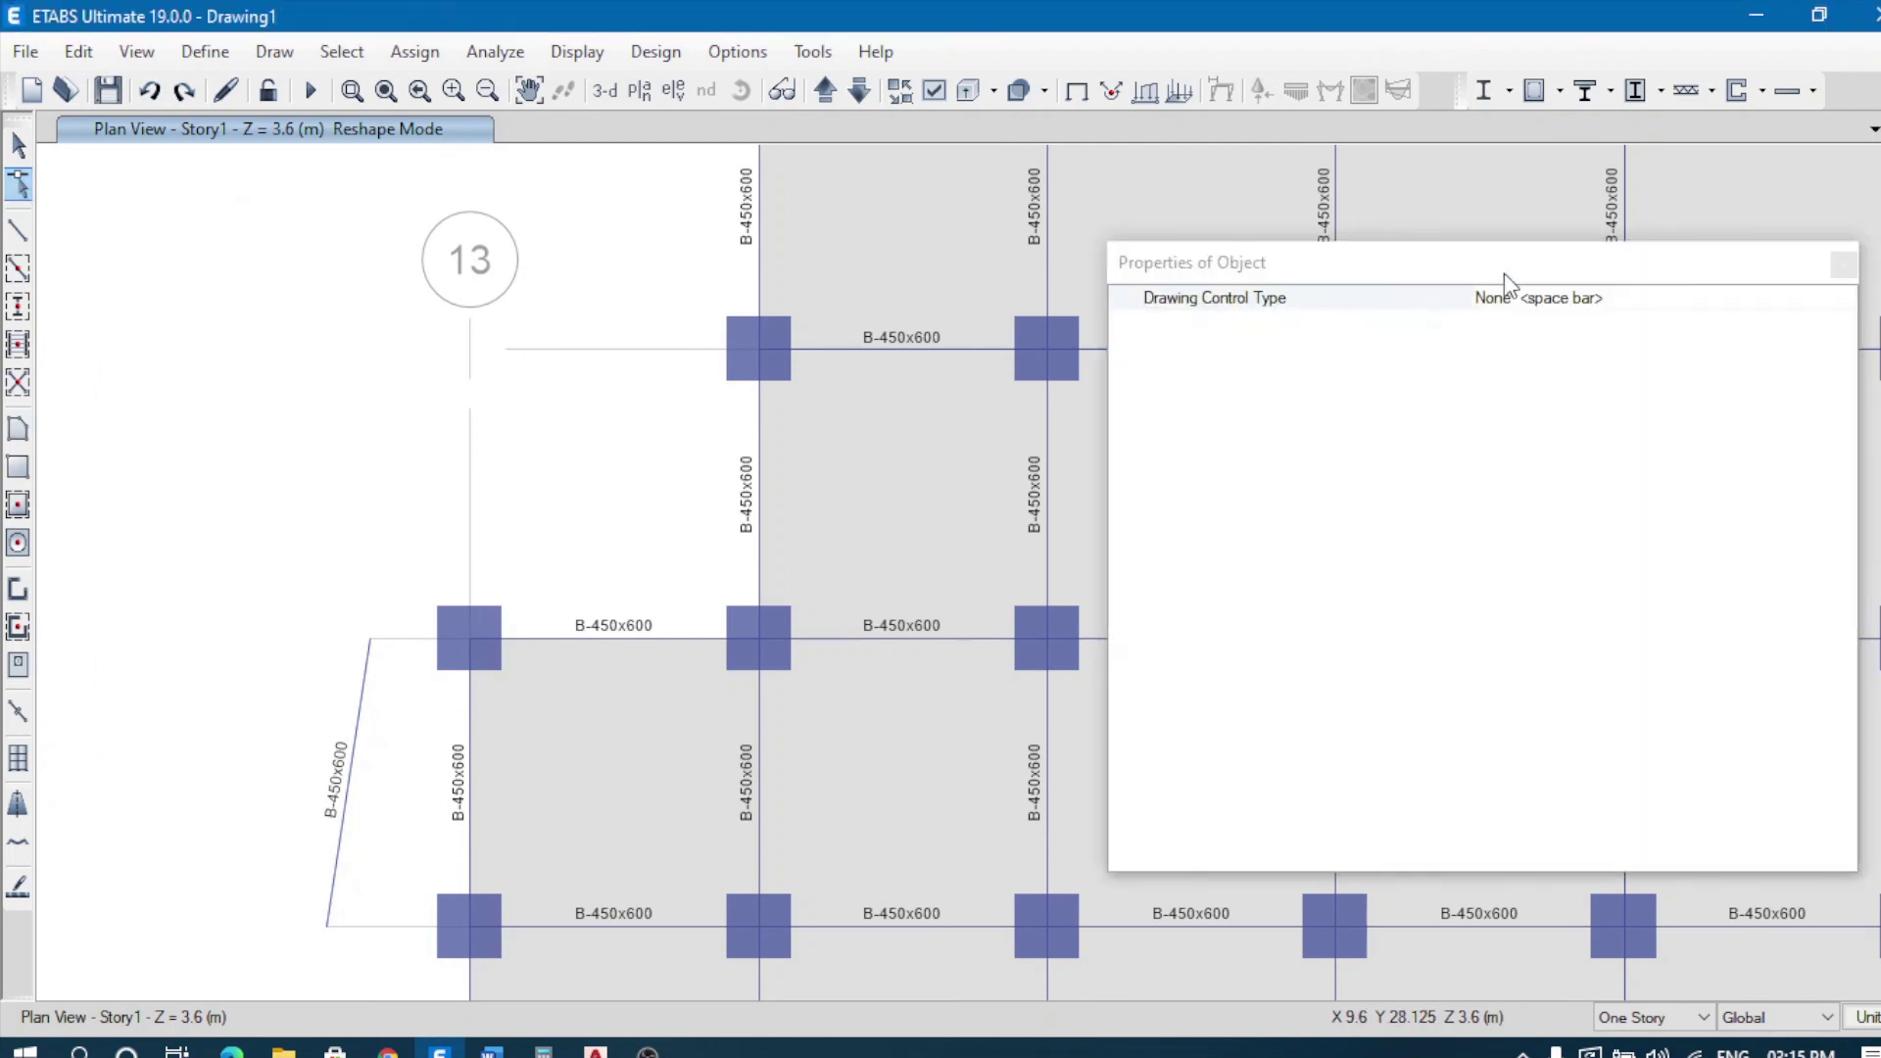
pyautogui.click(1599, 300)
pyautogui.click(1845, 300)
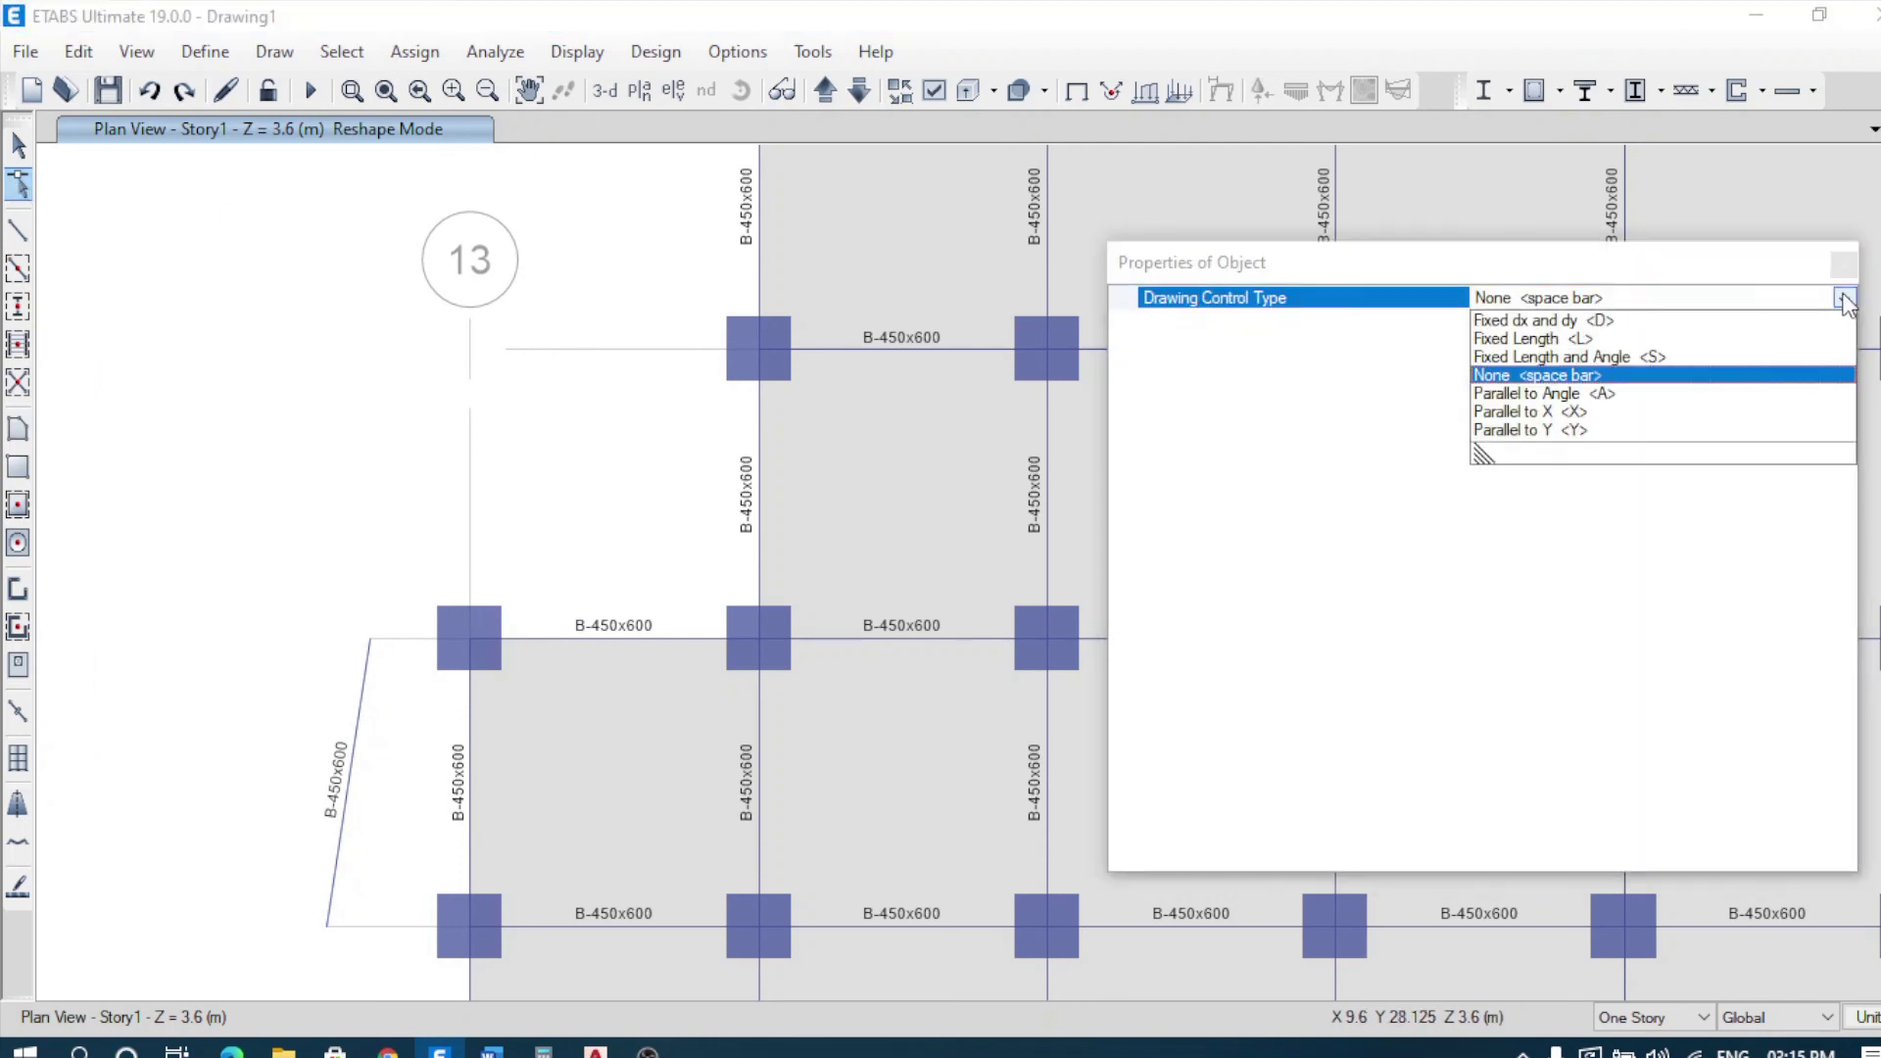